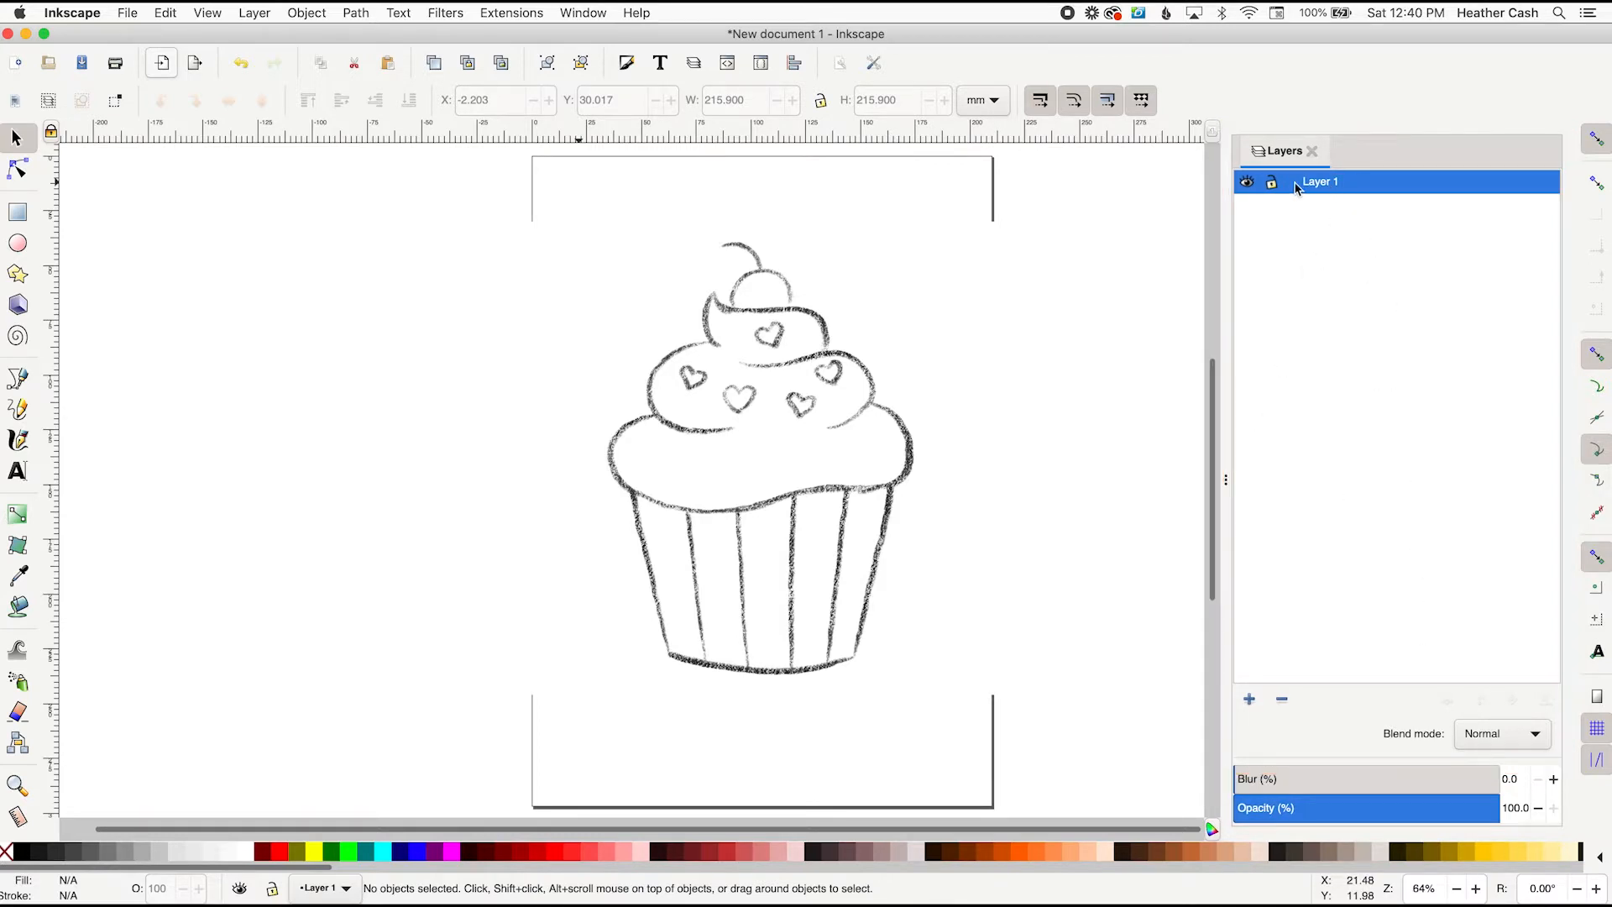
Hide Layer 1 with the cupcake sketch and make it visible again
click(1247, 182)
click(1247, 183)
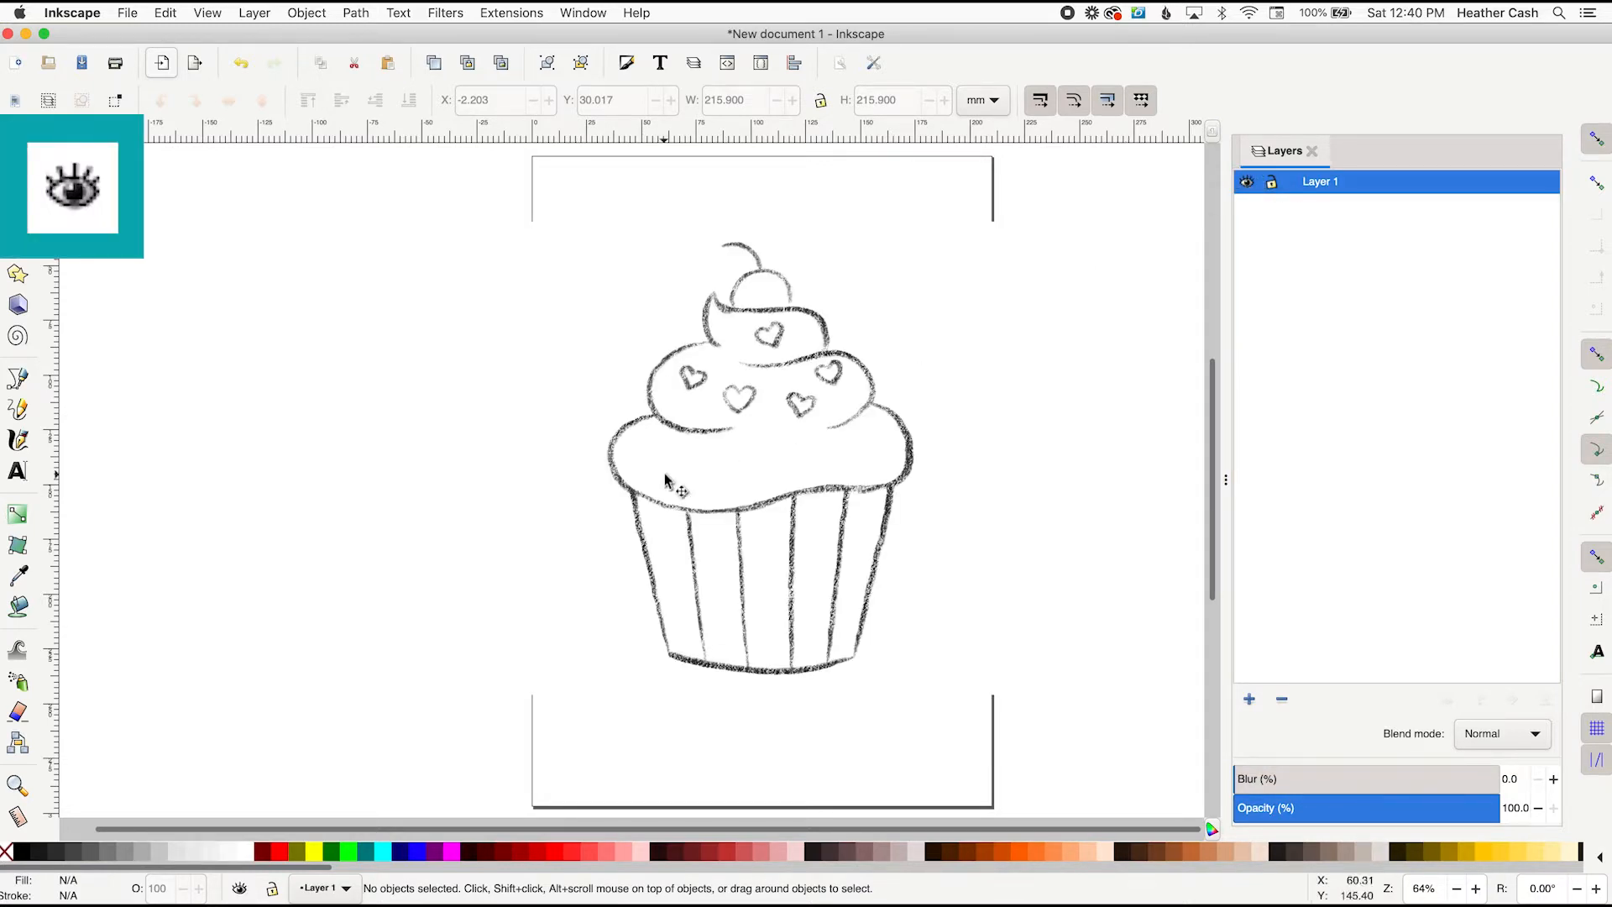
click(1247, 183)
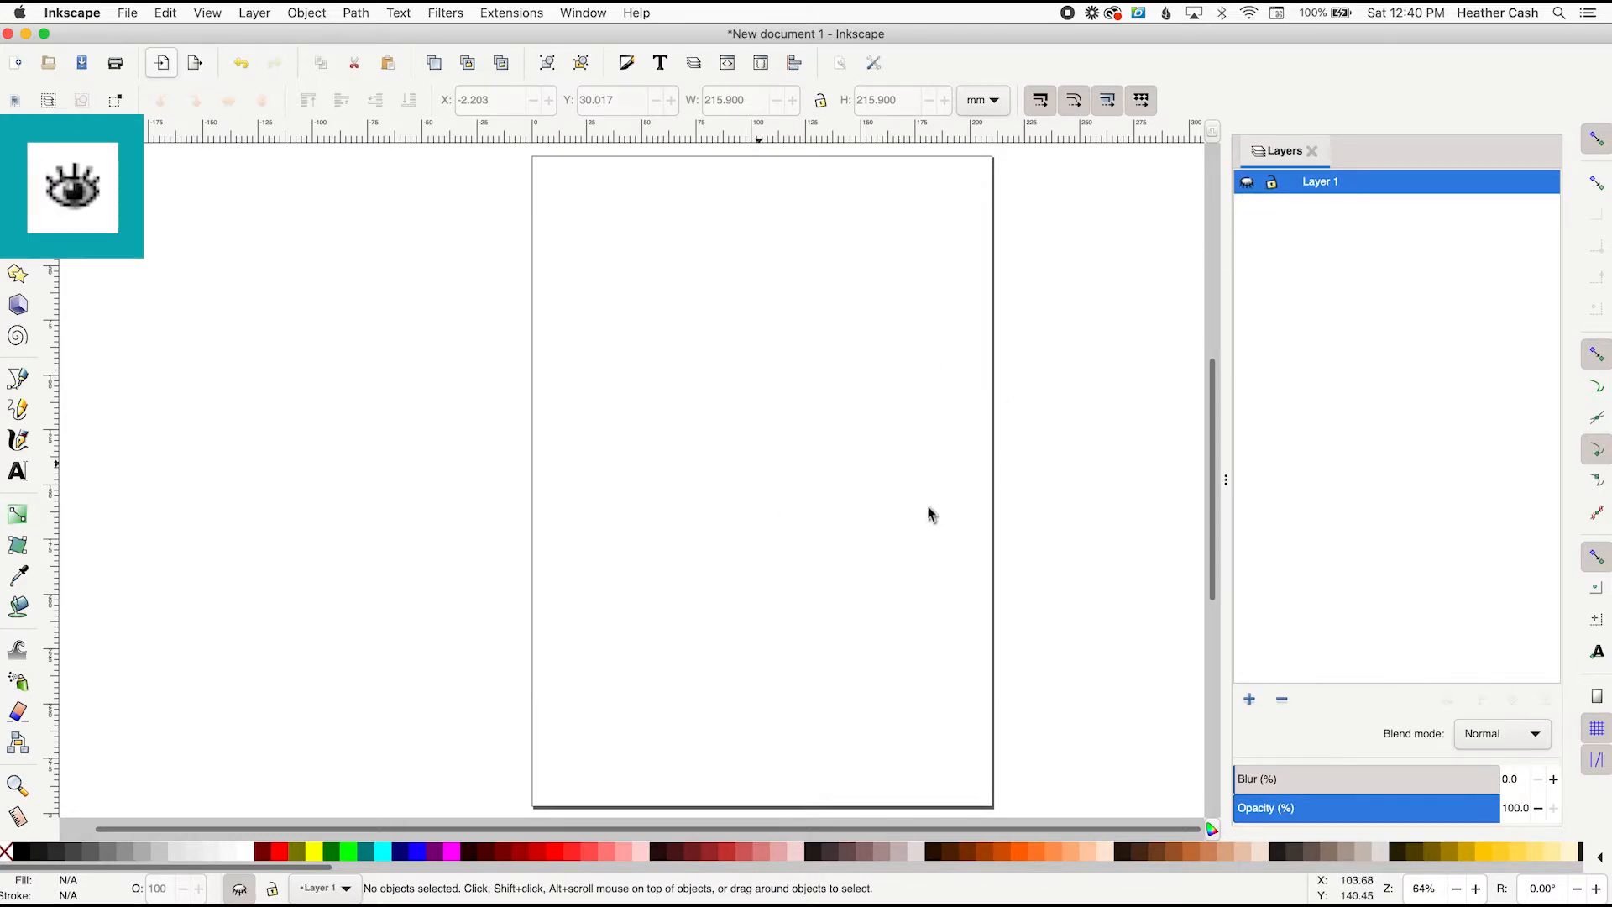
click(1246, 184)
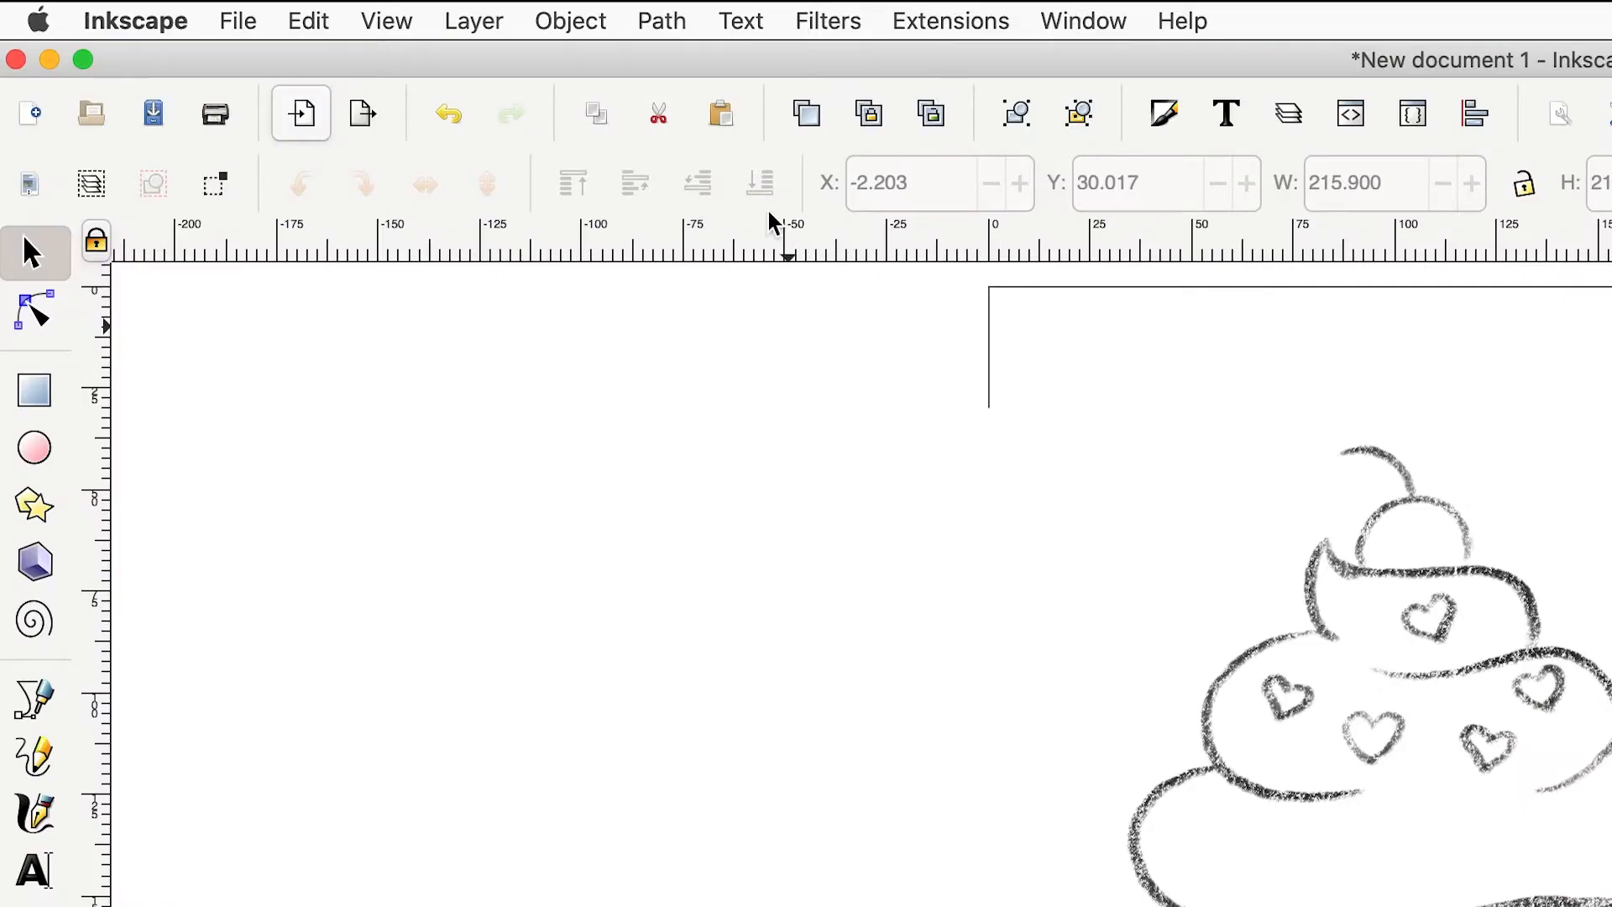
Open the Fill and Stroke settings
click(589, 25)
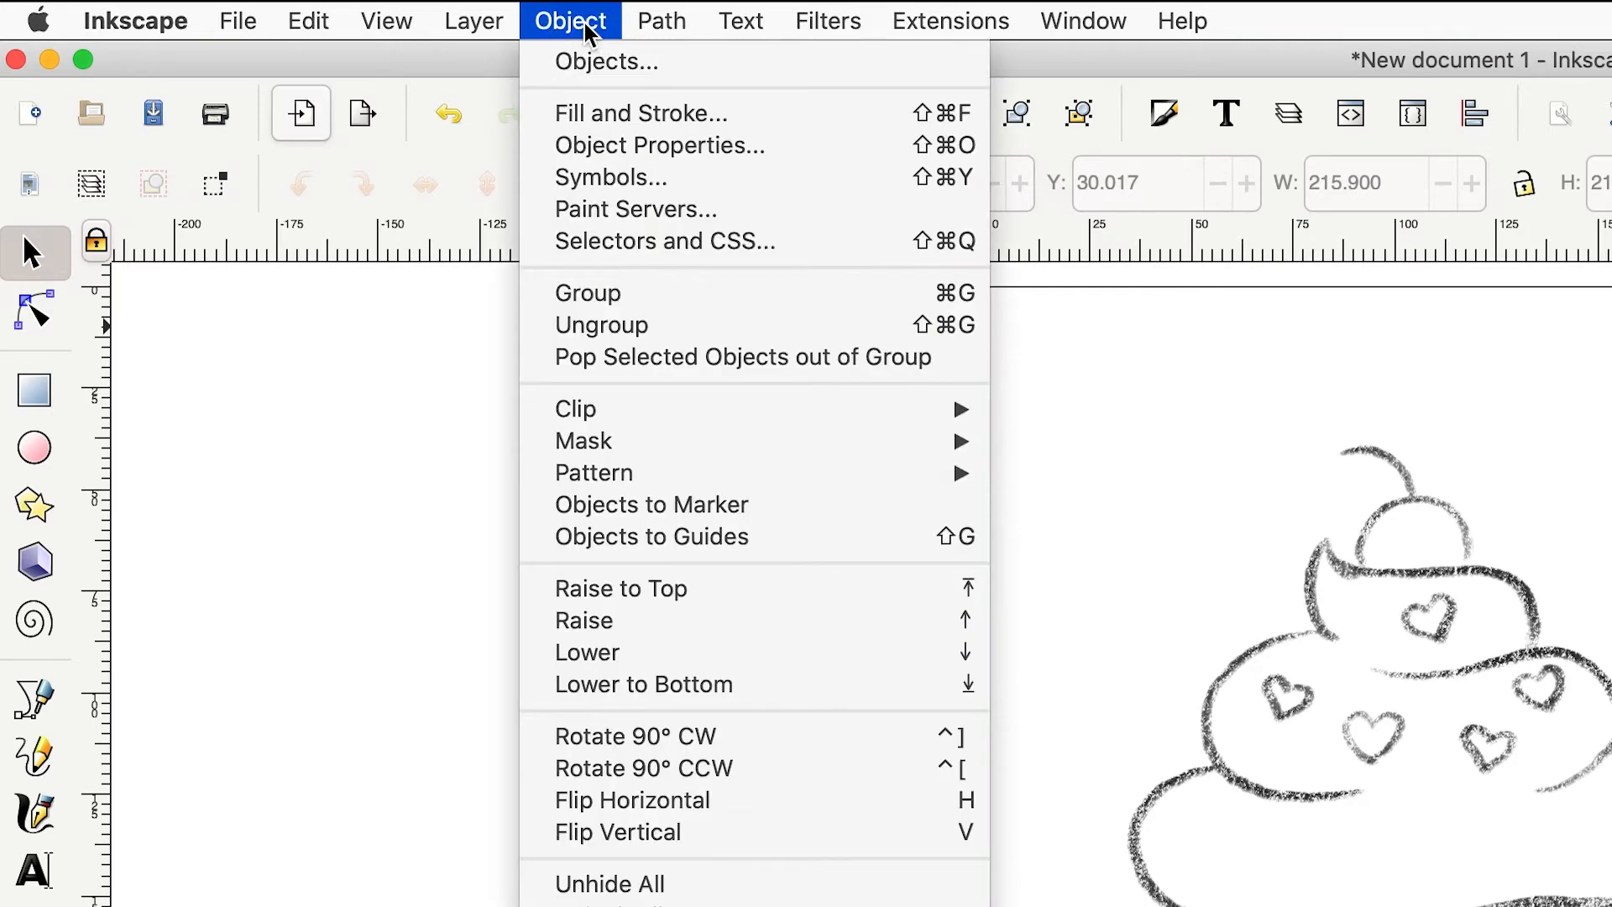
click(609, 113)
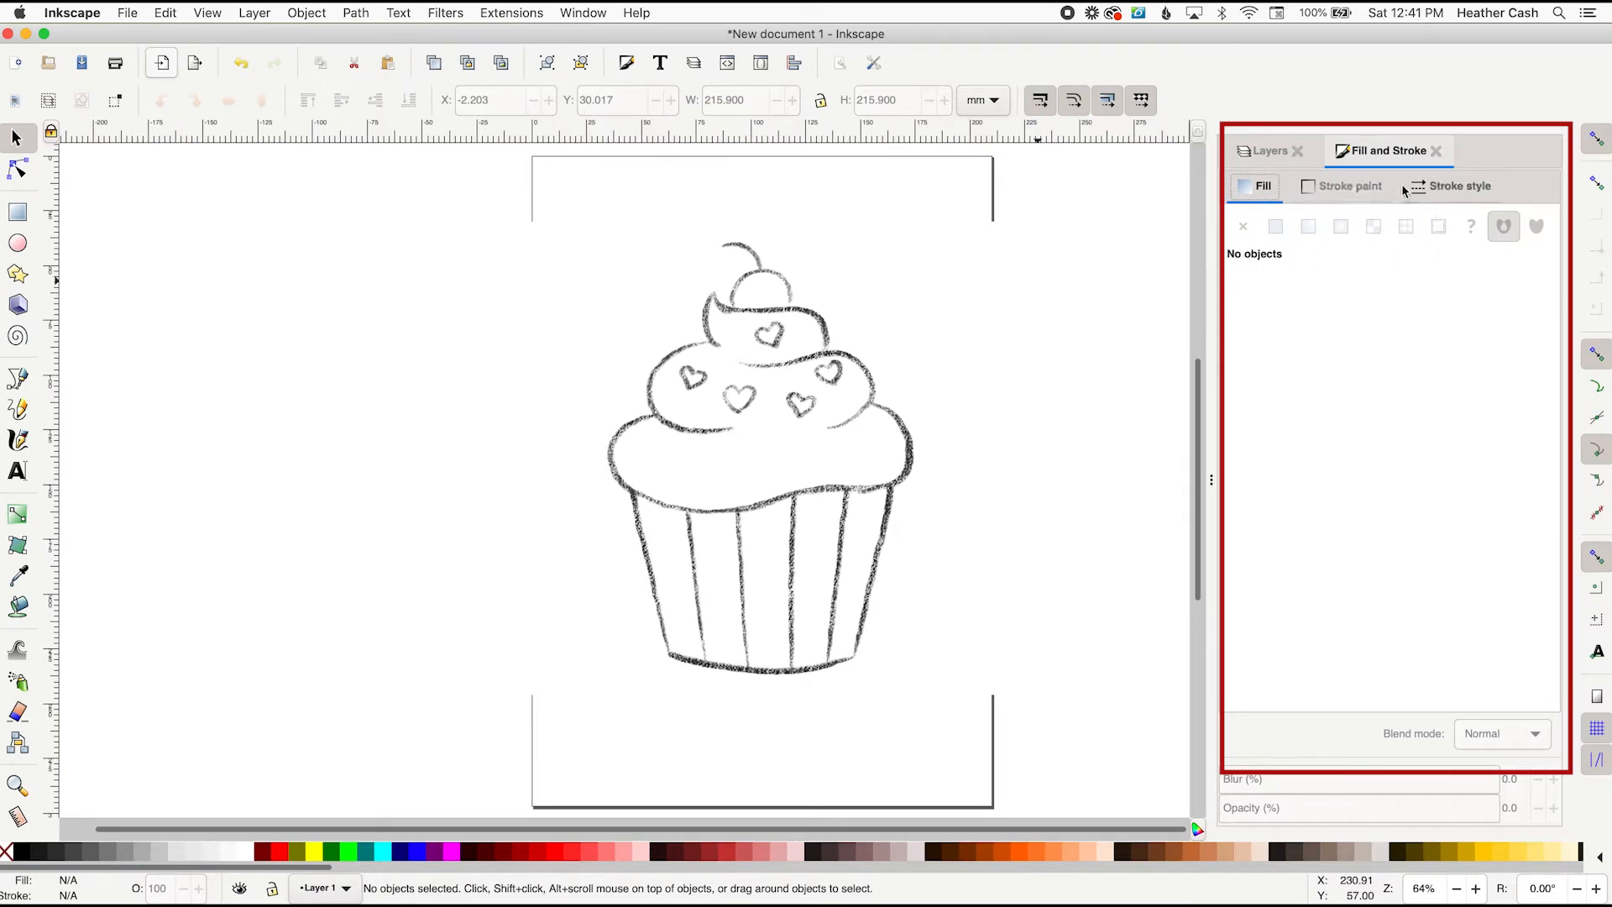
Rename Layer 1 as "sketch" in the layer list
click(1249, 153)
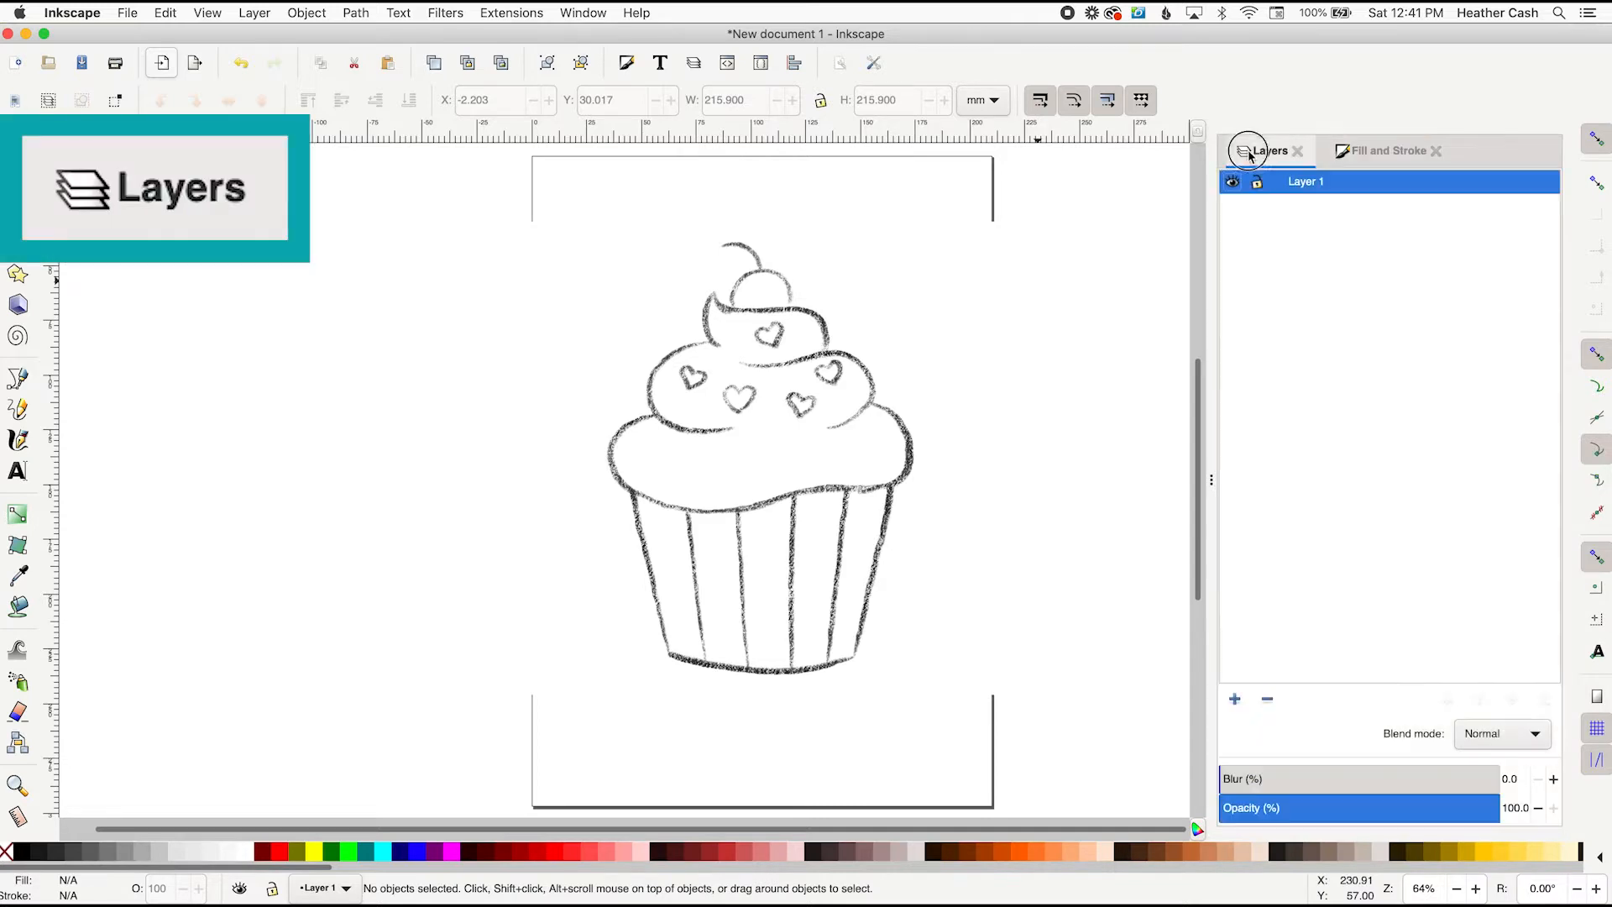
double_click(1303, 181)
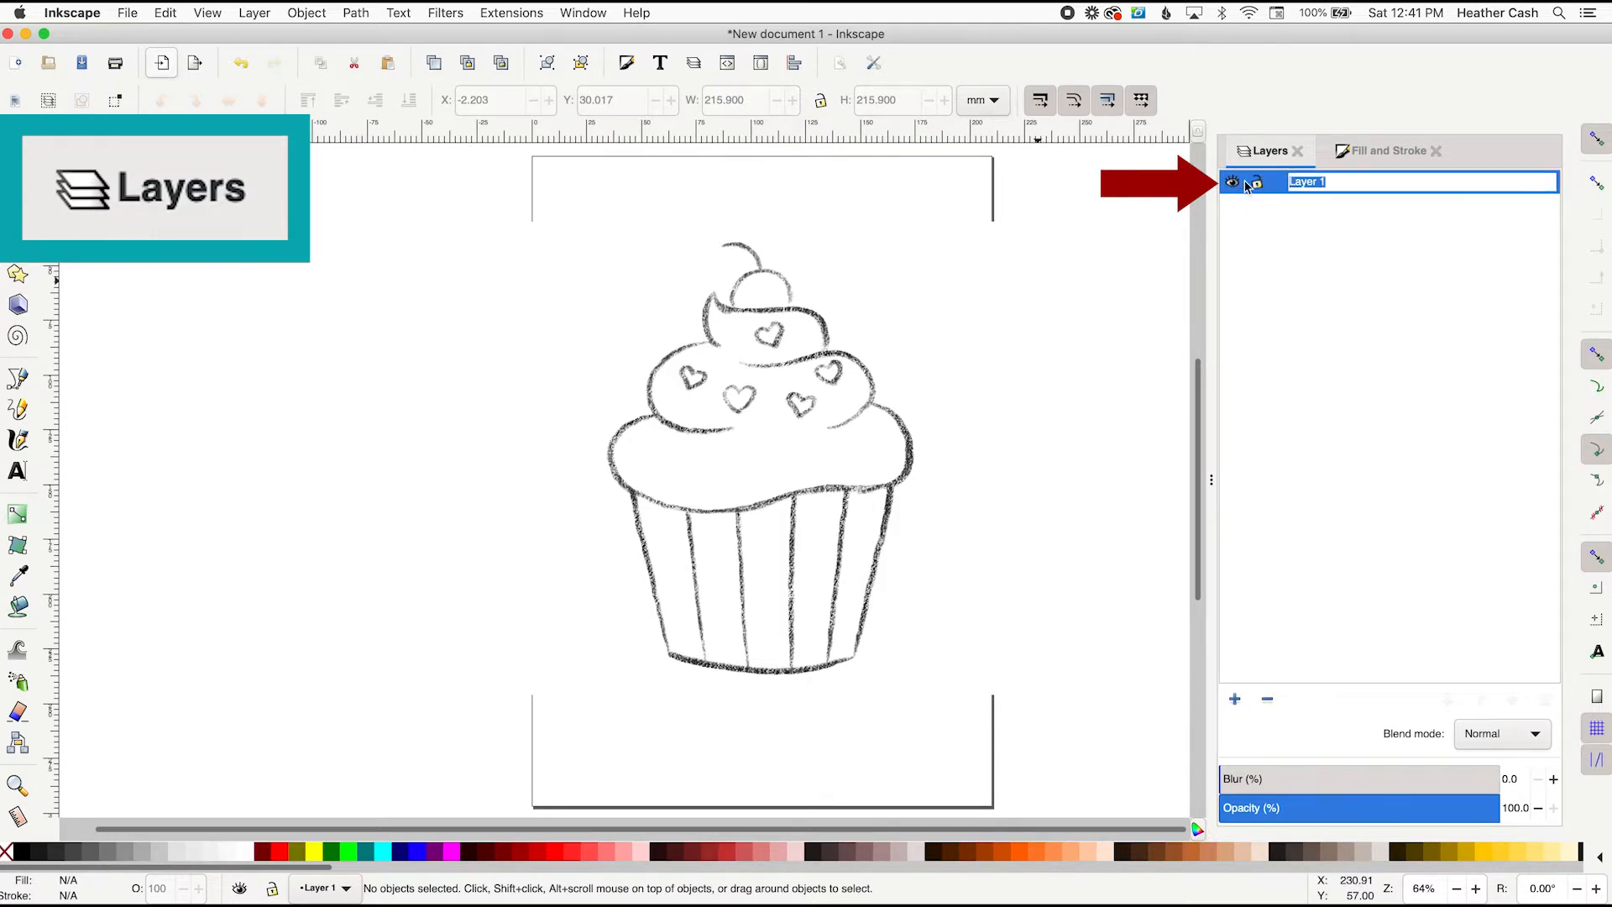
text(sketch)
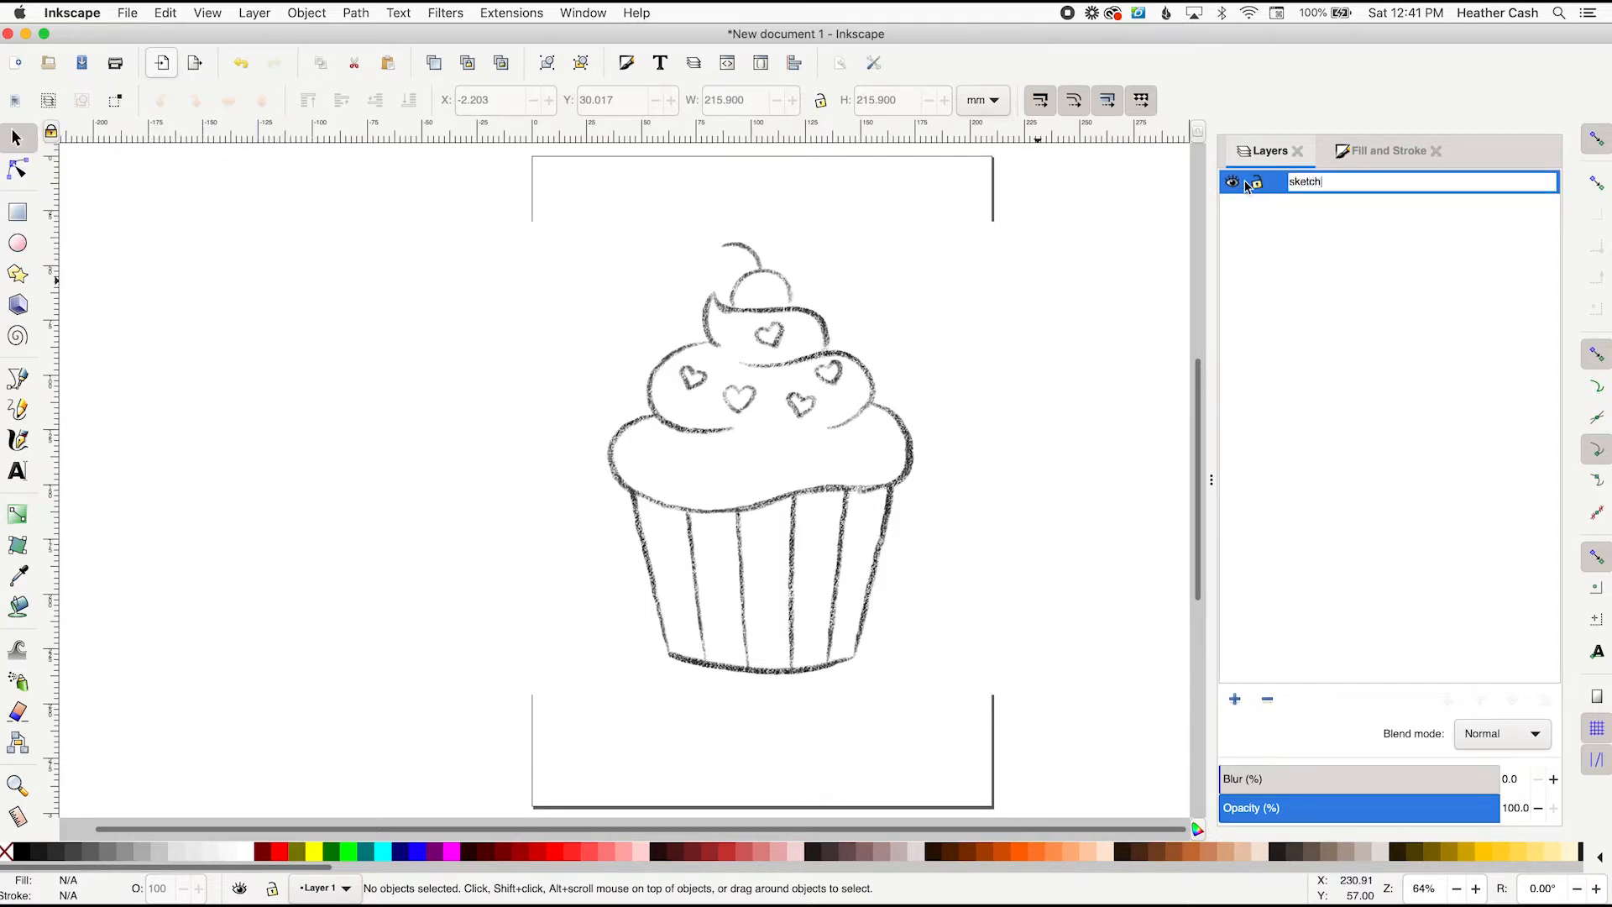
key(Return)
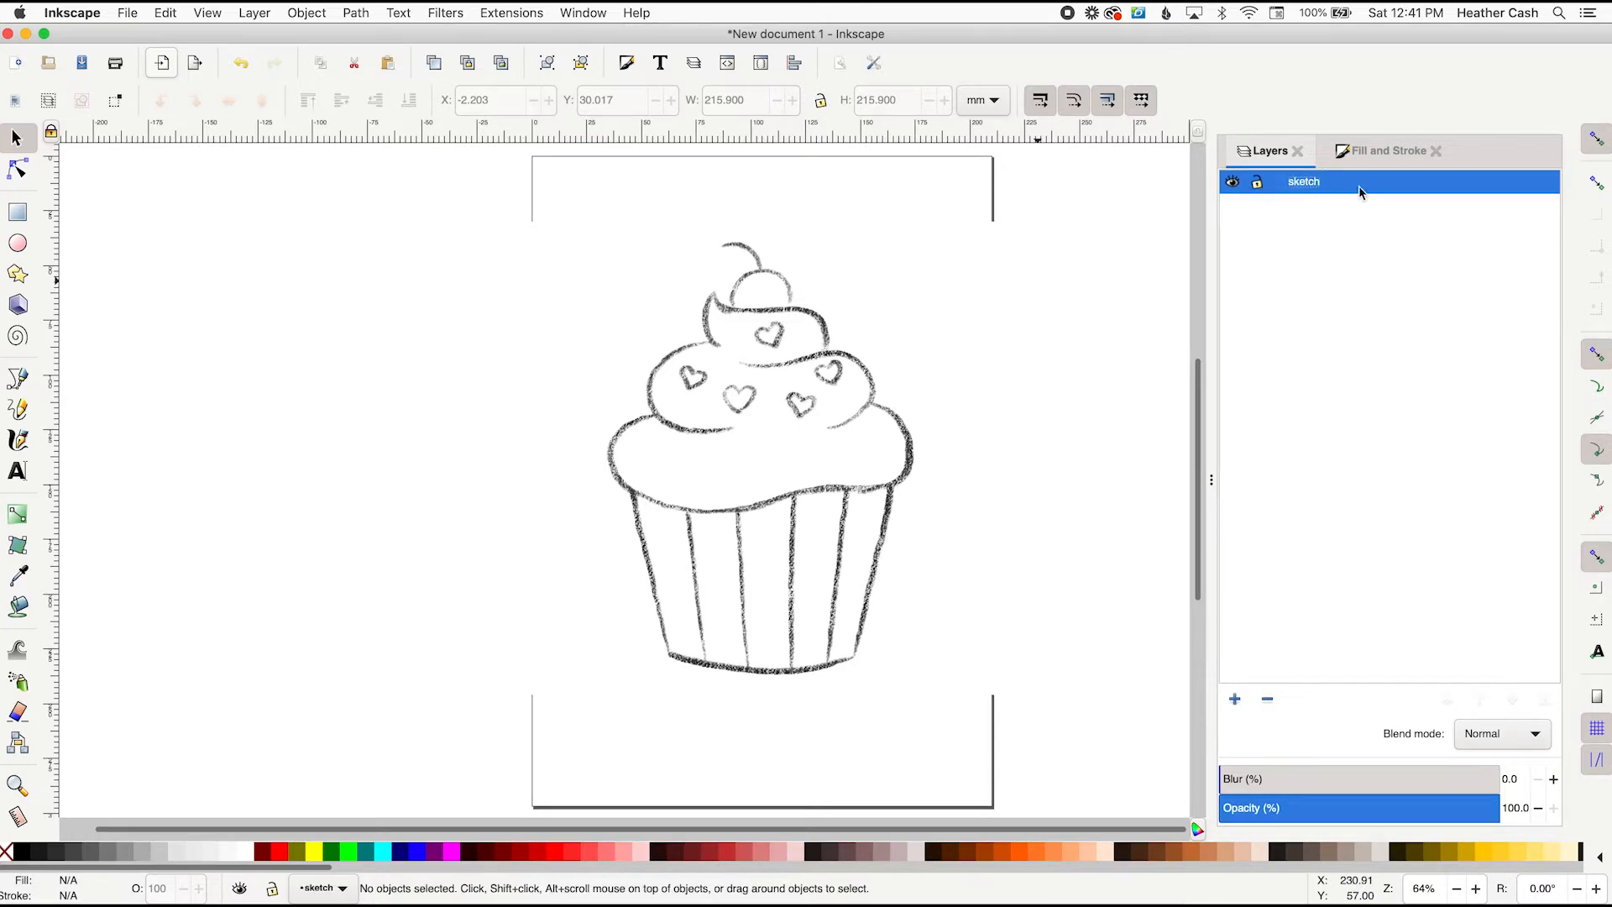
Lock the sketch layer and lower its opacity to about 45%
click(1257, 182)
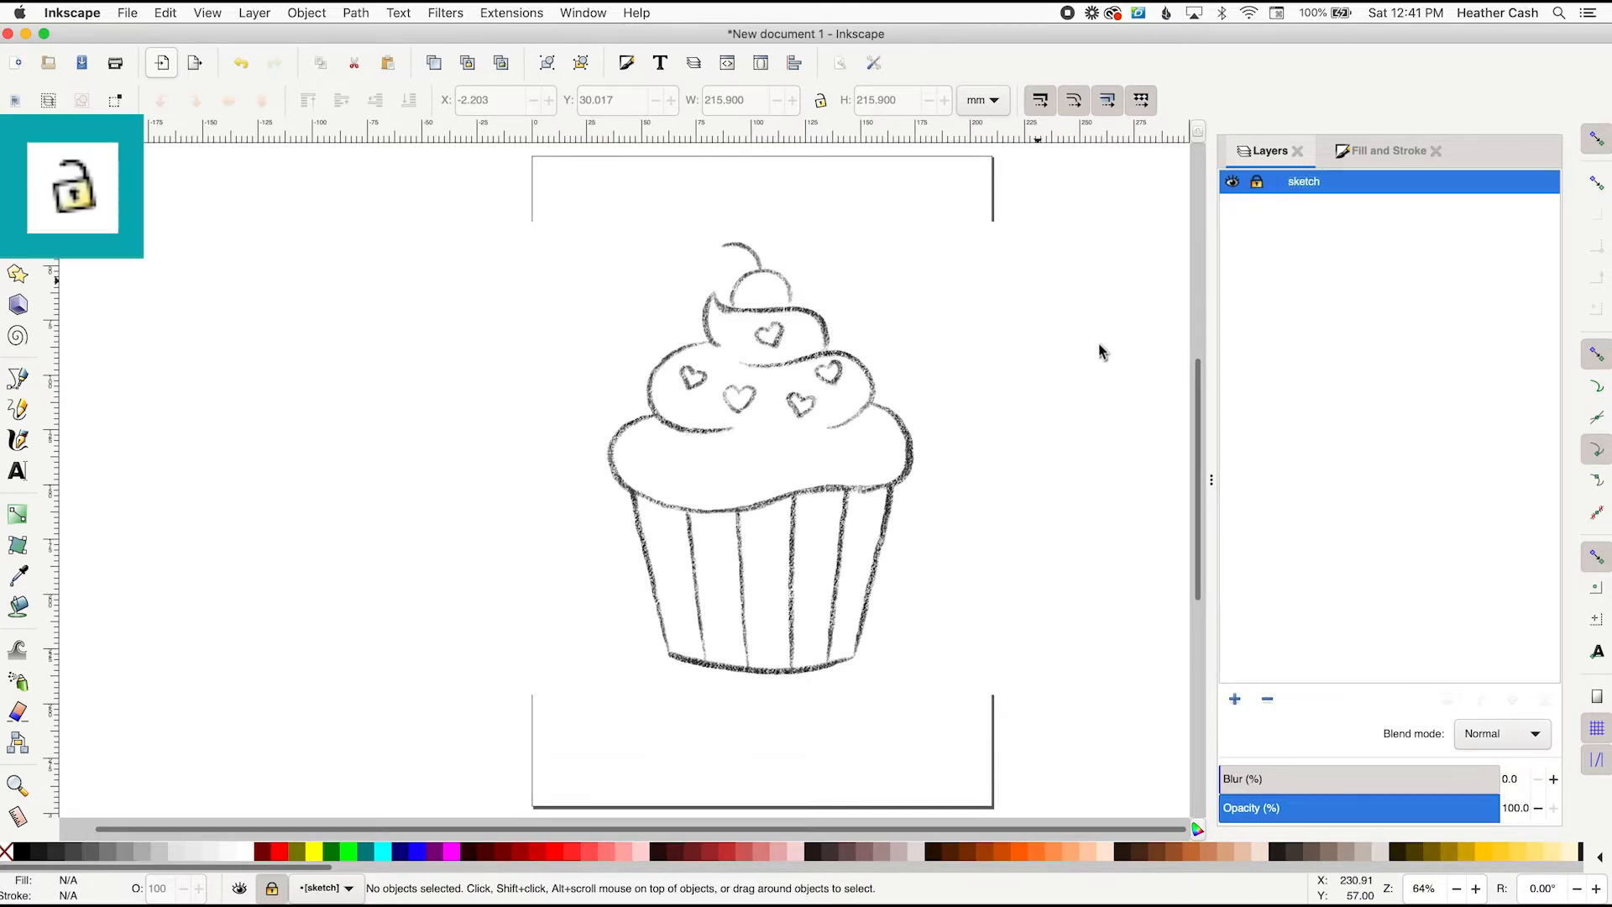
mouse_move(804, 476)
mouse_down()
mouse_move(684, 492)
mouse_move(717, 436)
mouse_move(738, 432)
mouse_up()
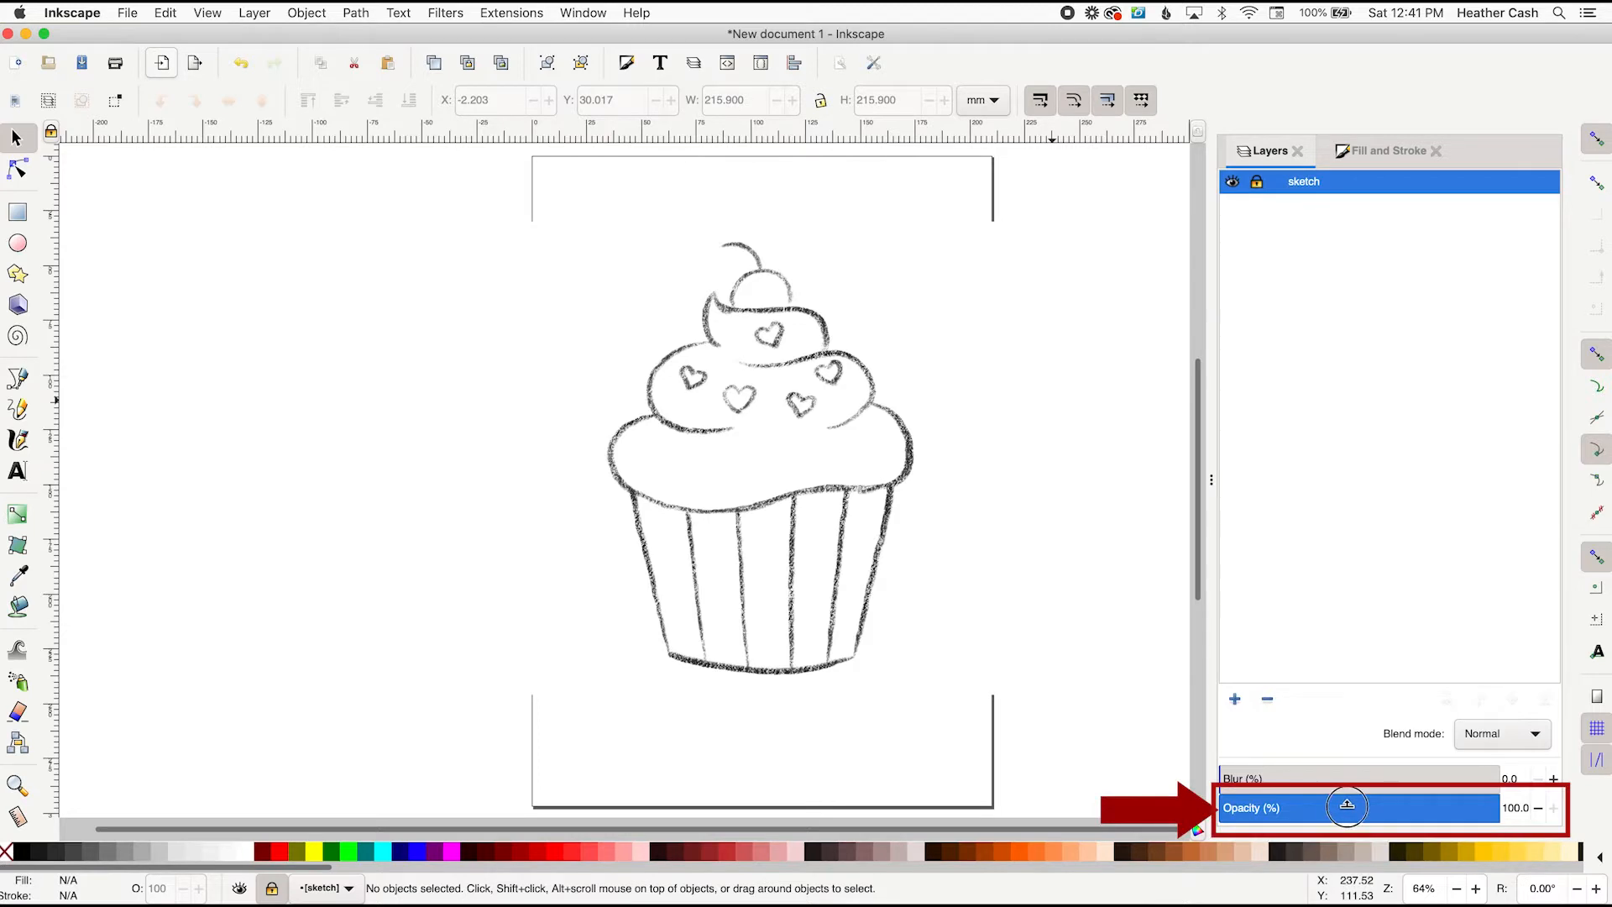
mouse_move(1347, 806)
mouse_down()
mouse_move(1325, 807)
mouse_move(1347, 807)
mouse_up()
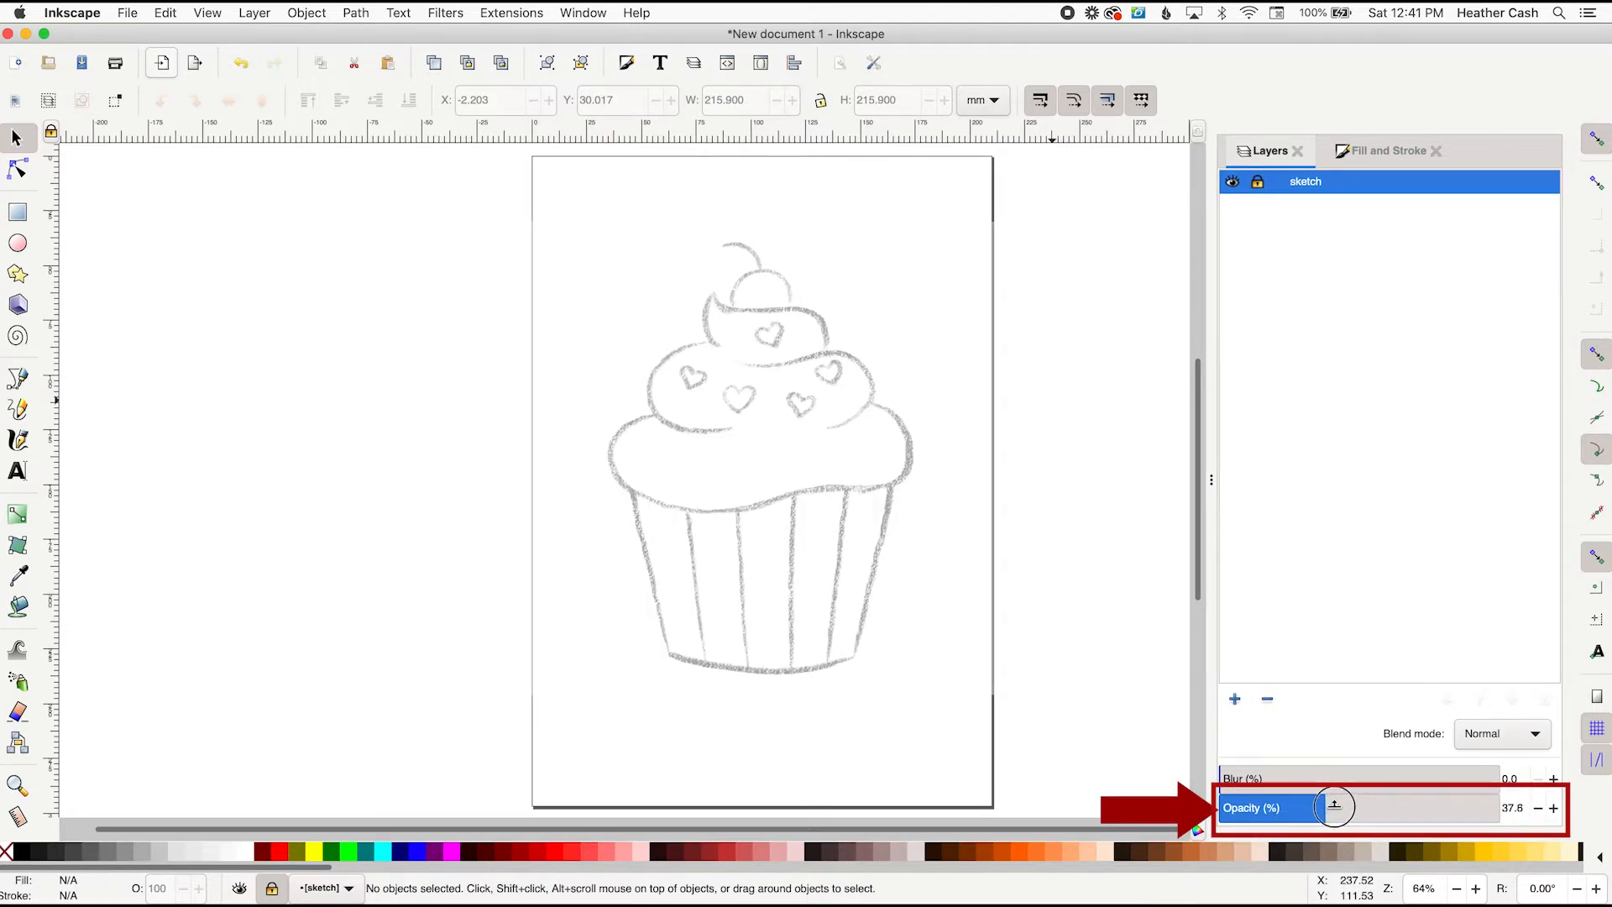
Add a layer named "vector drawing" above the sketch layer
click(1235, 701)
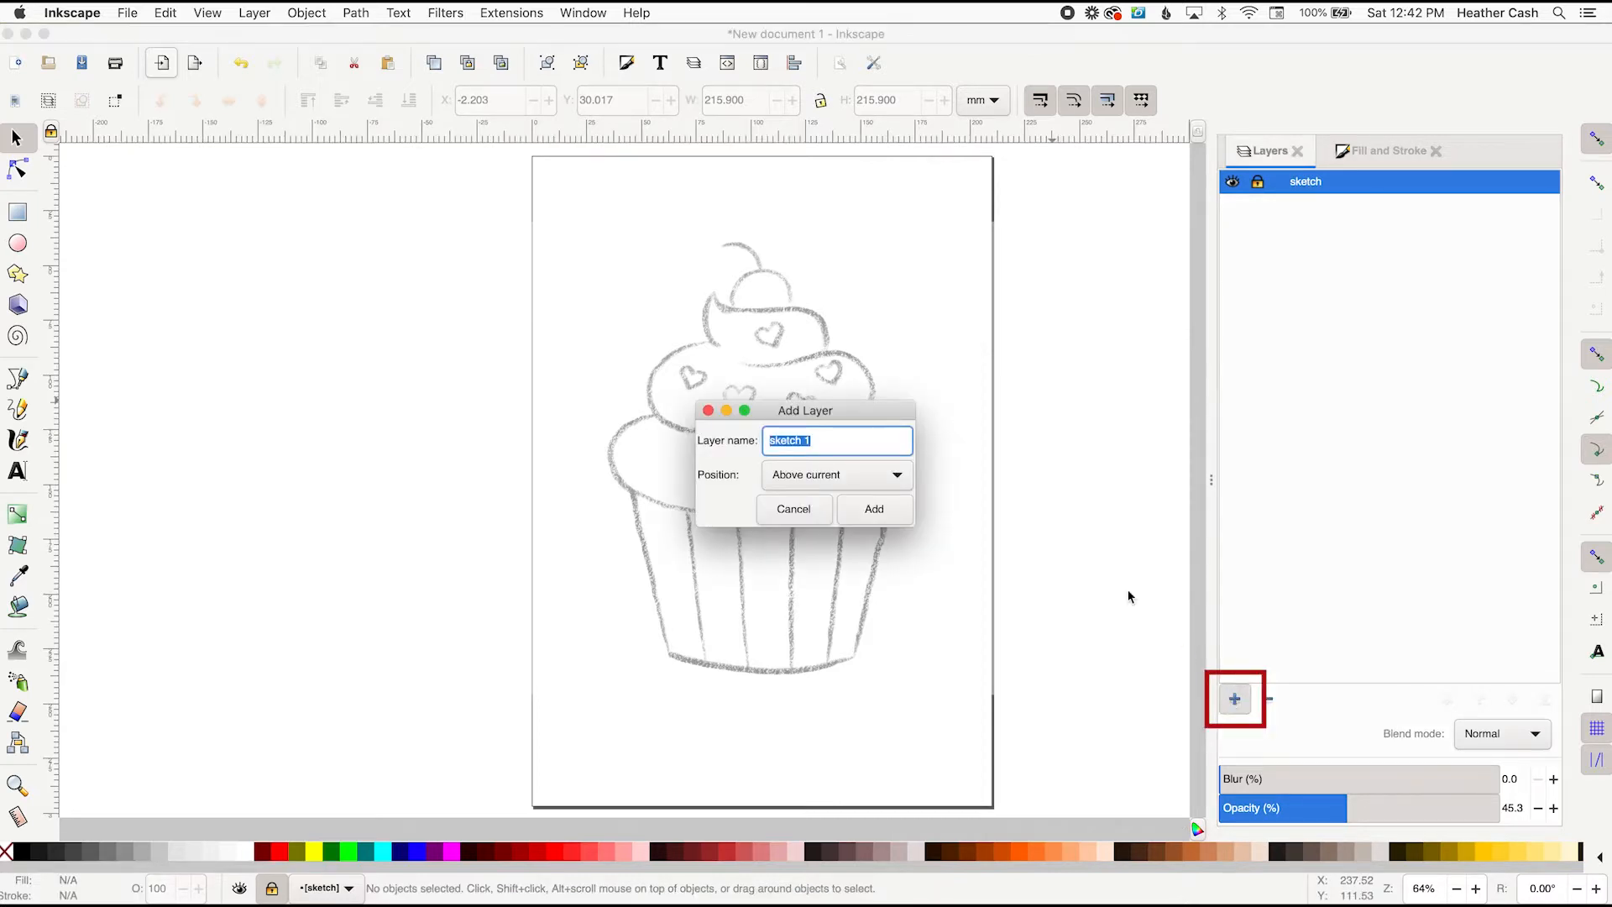
text(ve)
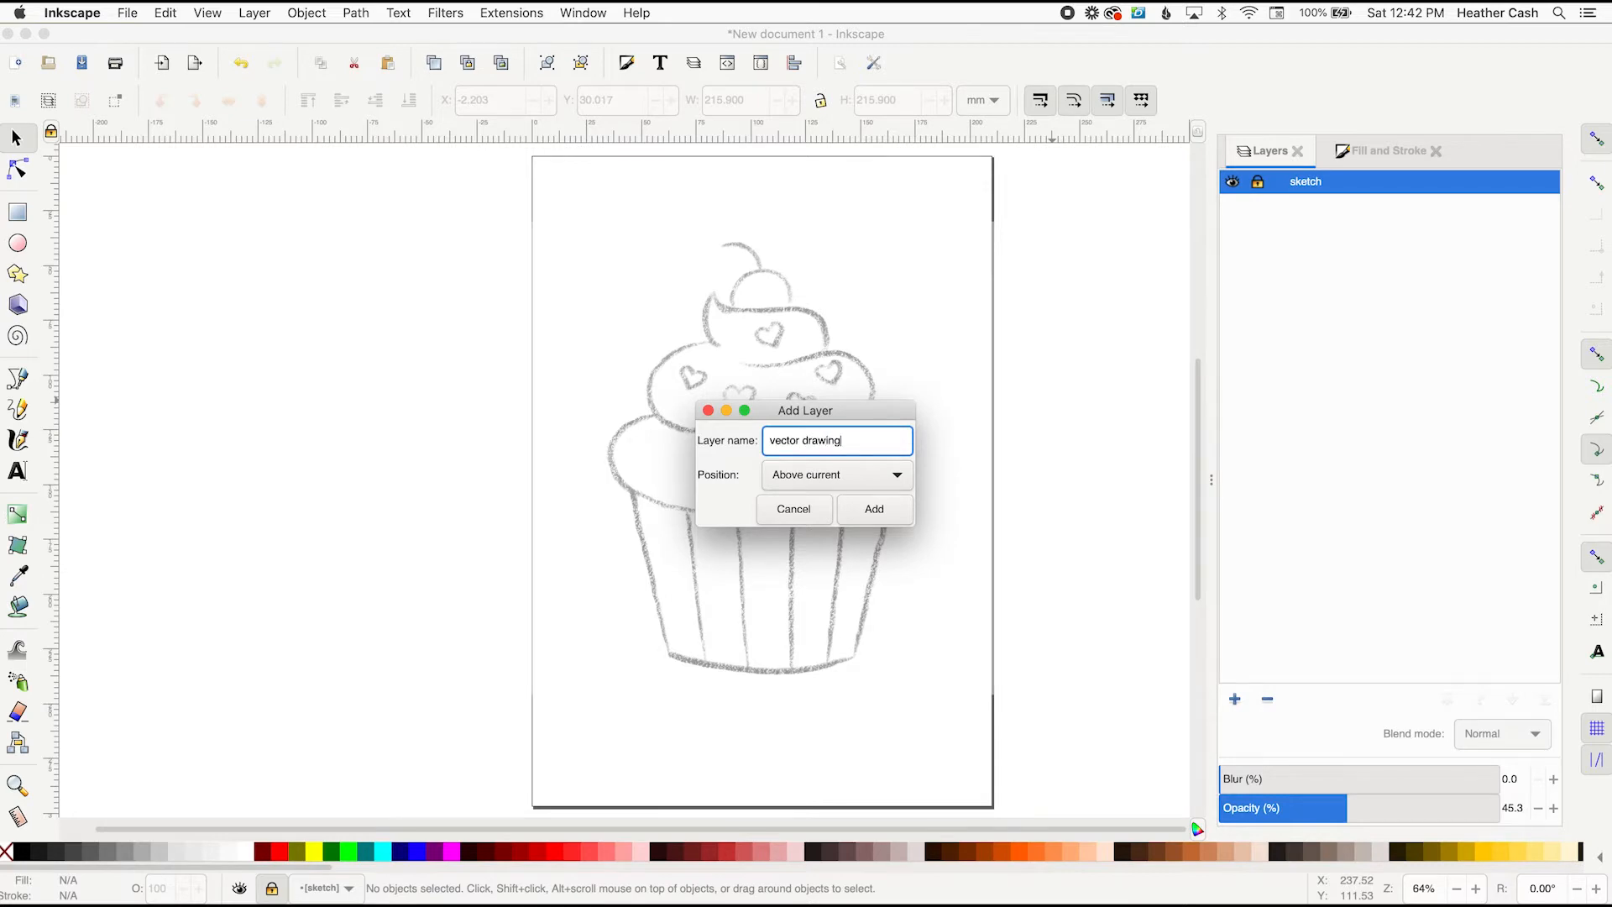
text(ctor drawing)
click(872, 510)
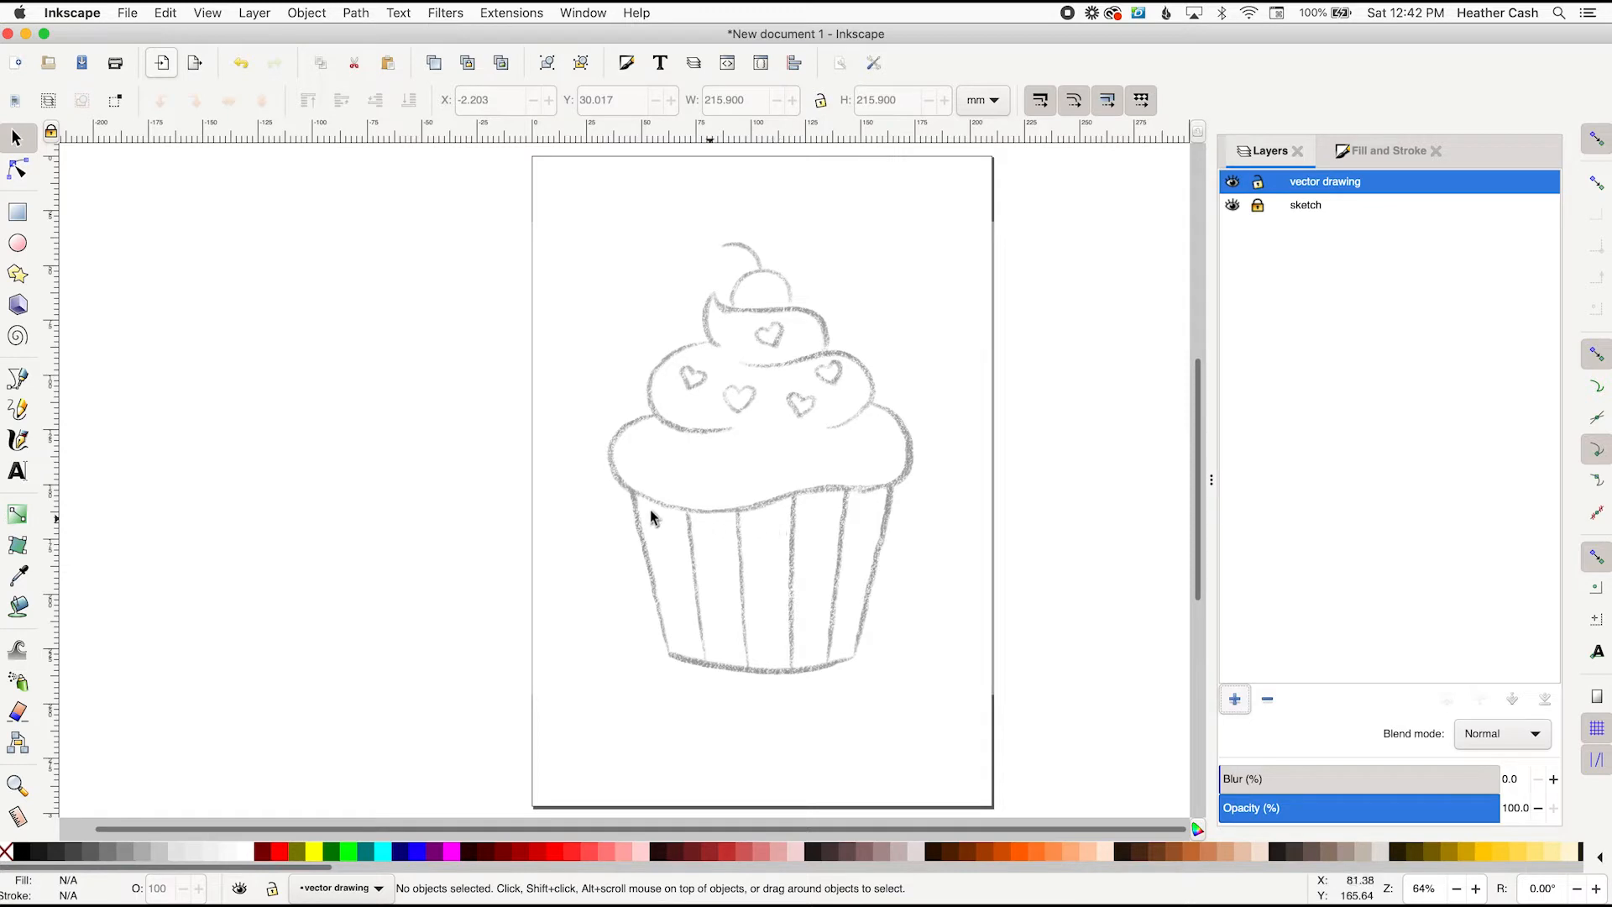
Draw a three-node practice curve about 108 mm wide and 49 mm high across the cupcake's top with the Bezier pen
click(17, 380)
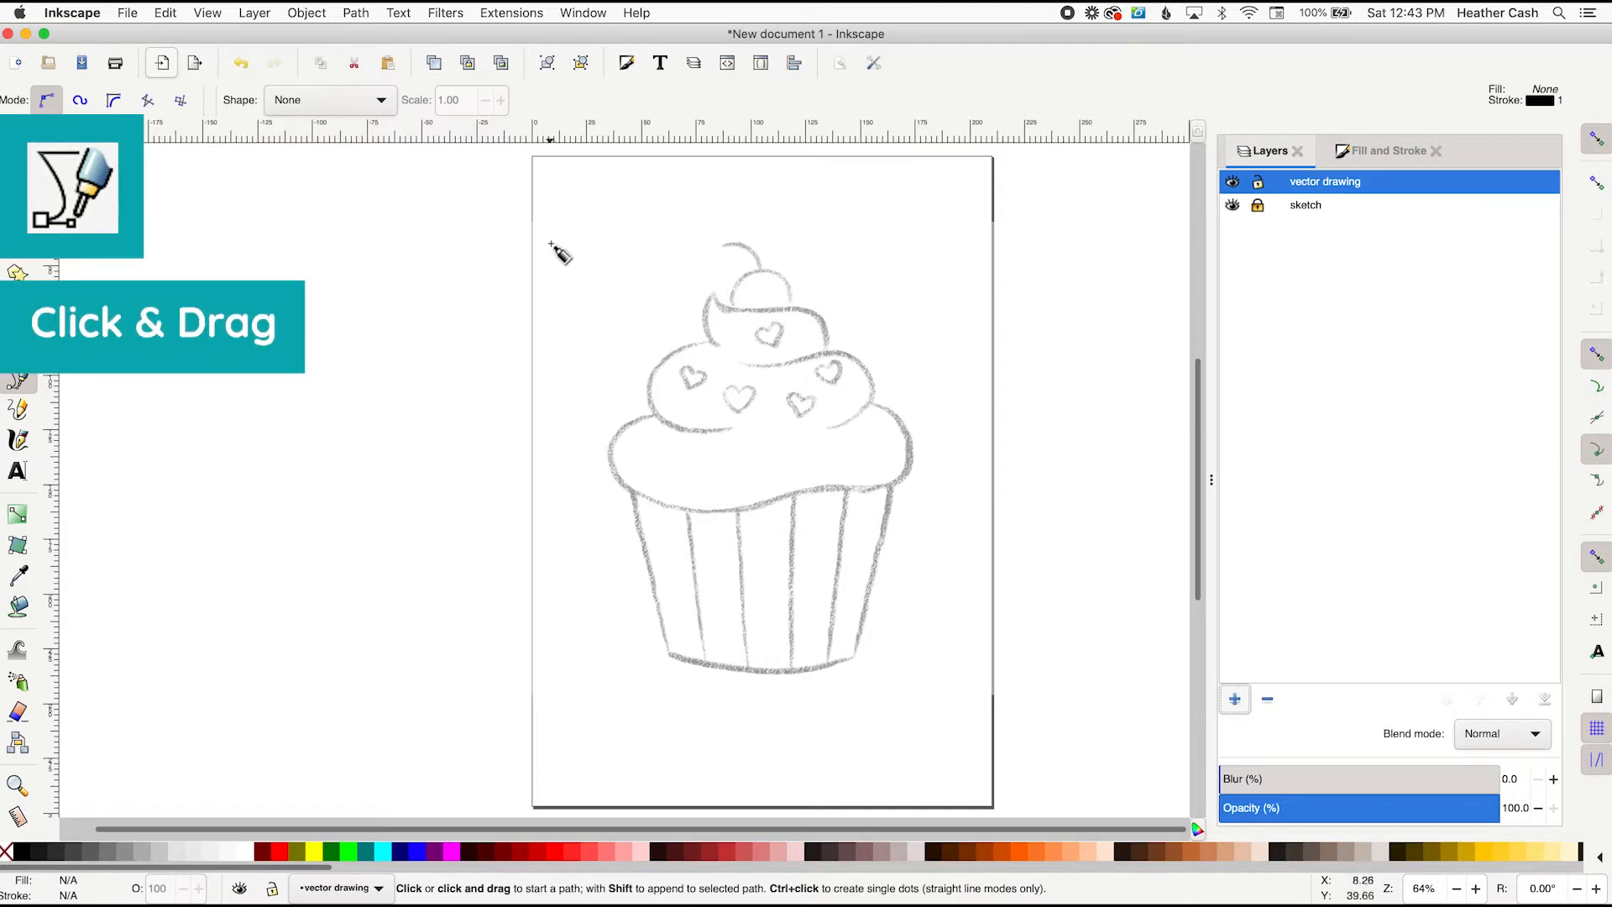
drag(551, 244, 585, 336)
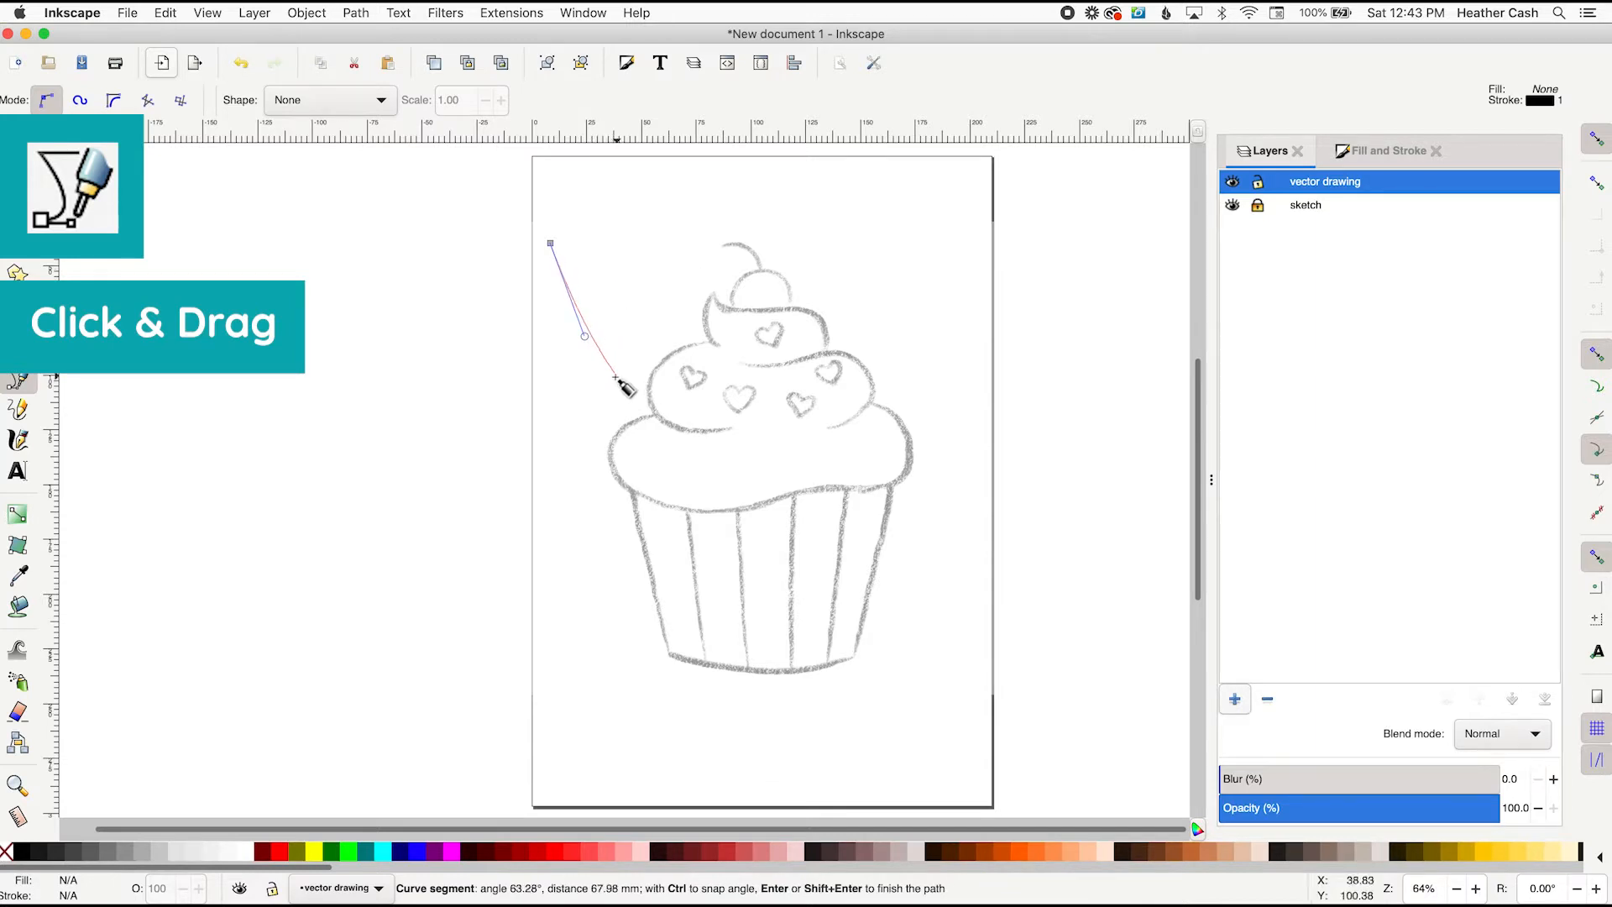
drag(695, 279, 795, 231)
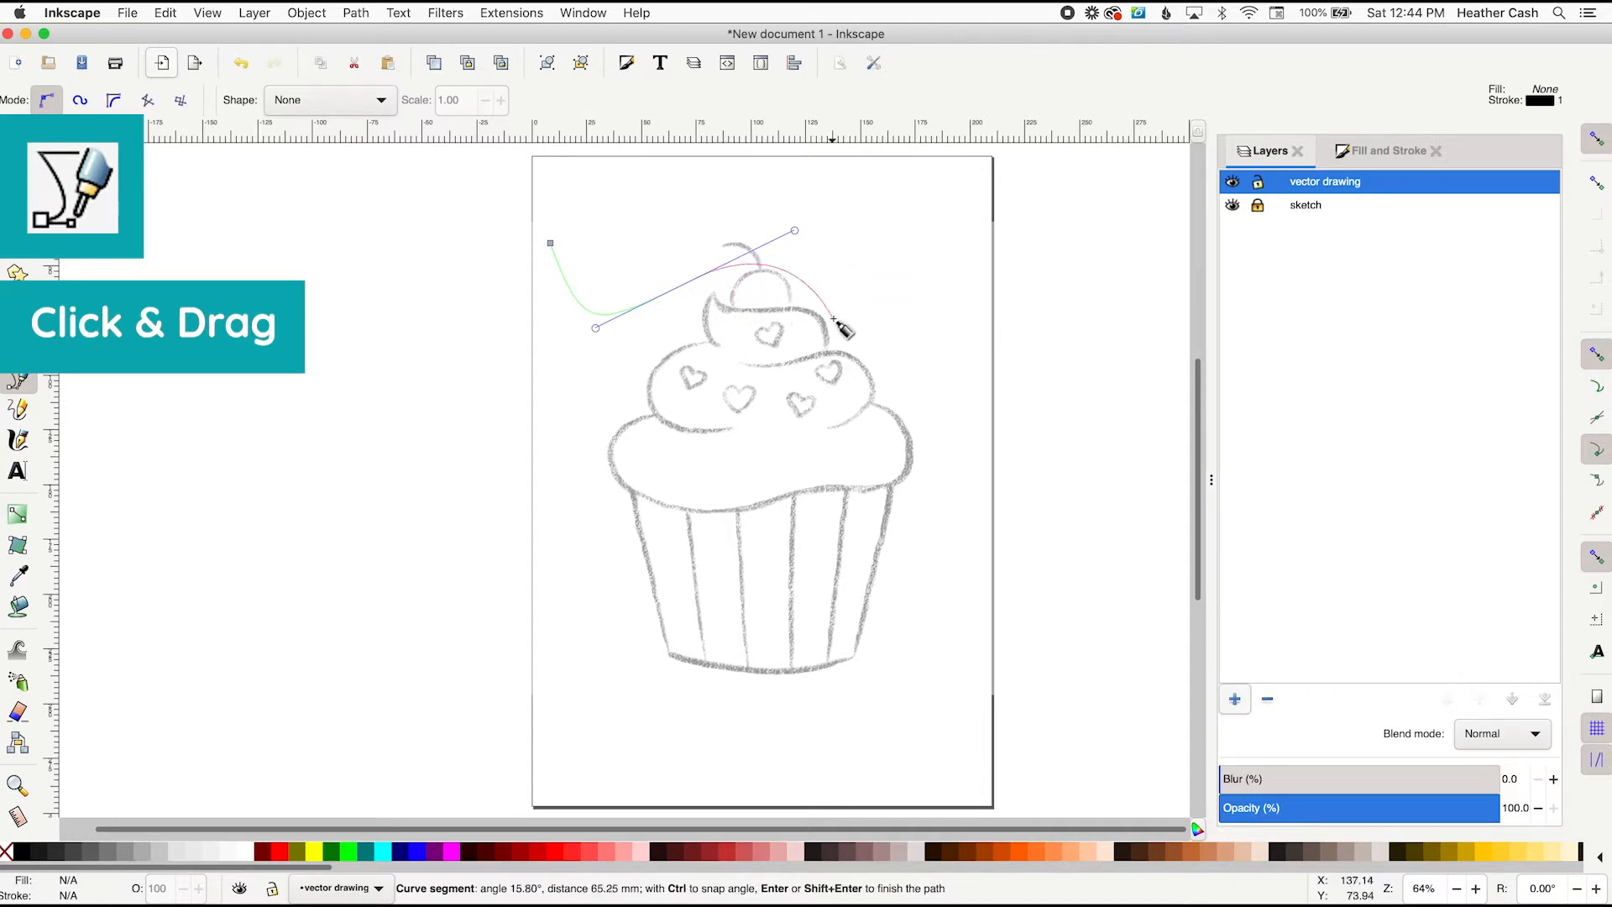
click(777, 351)
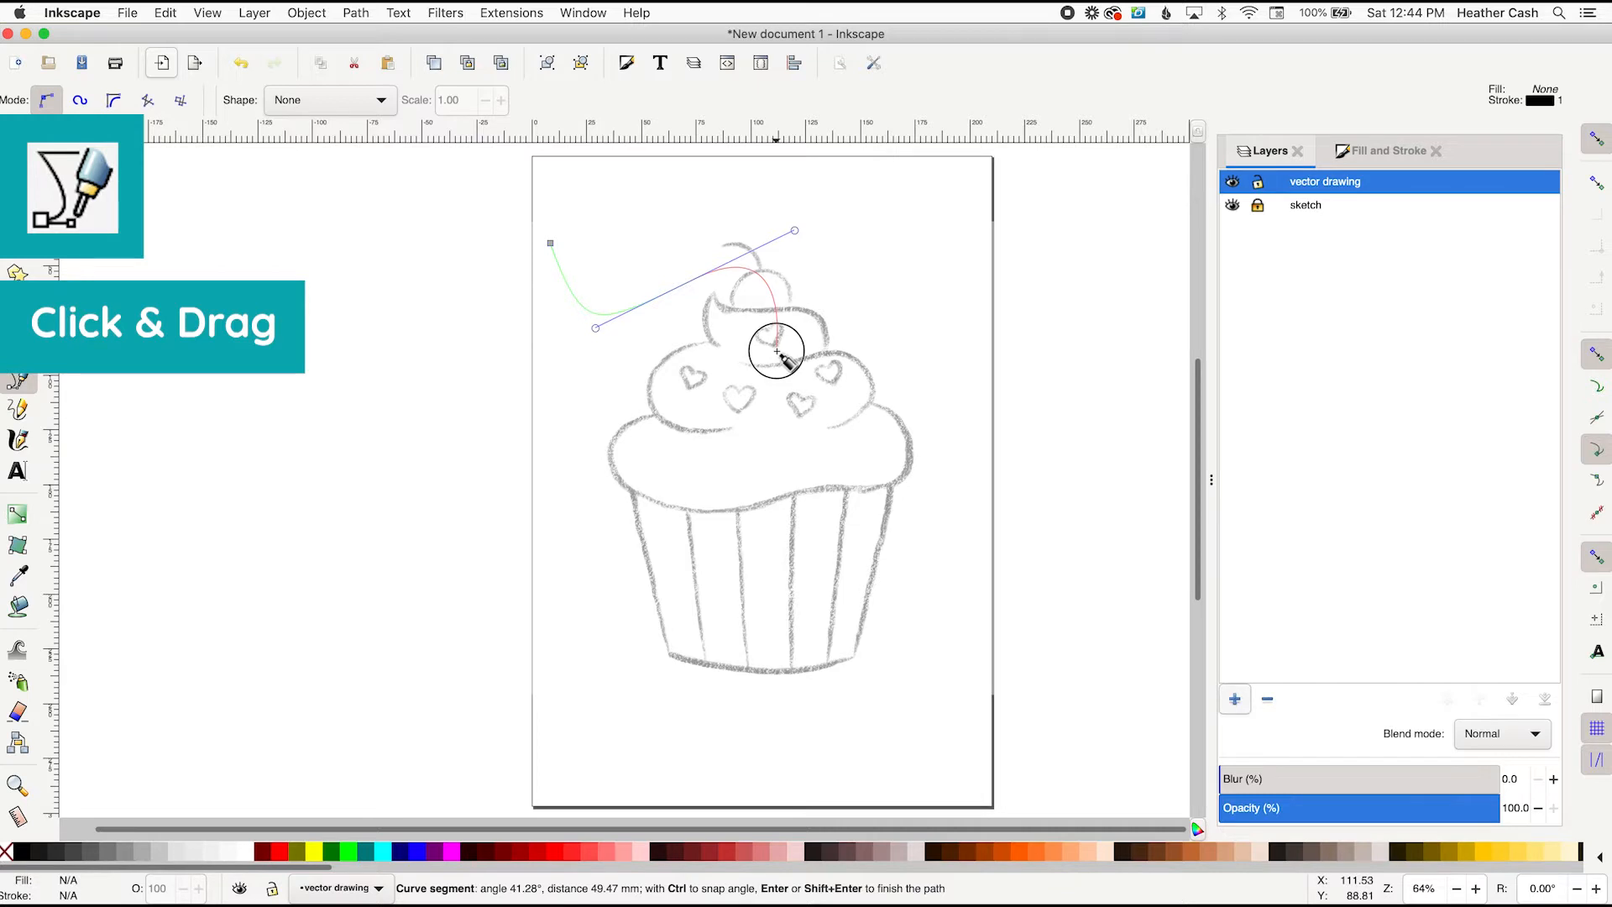
drag(776, 351, 757, 388)
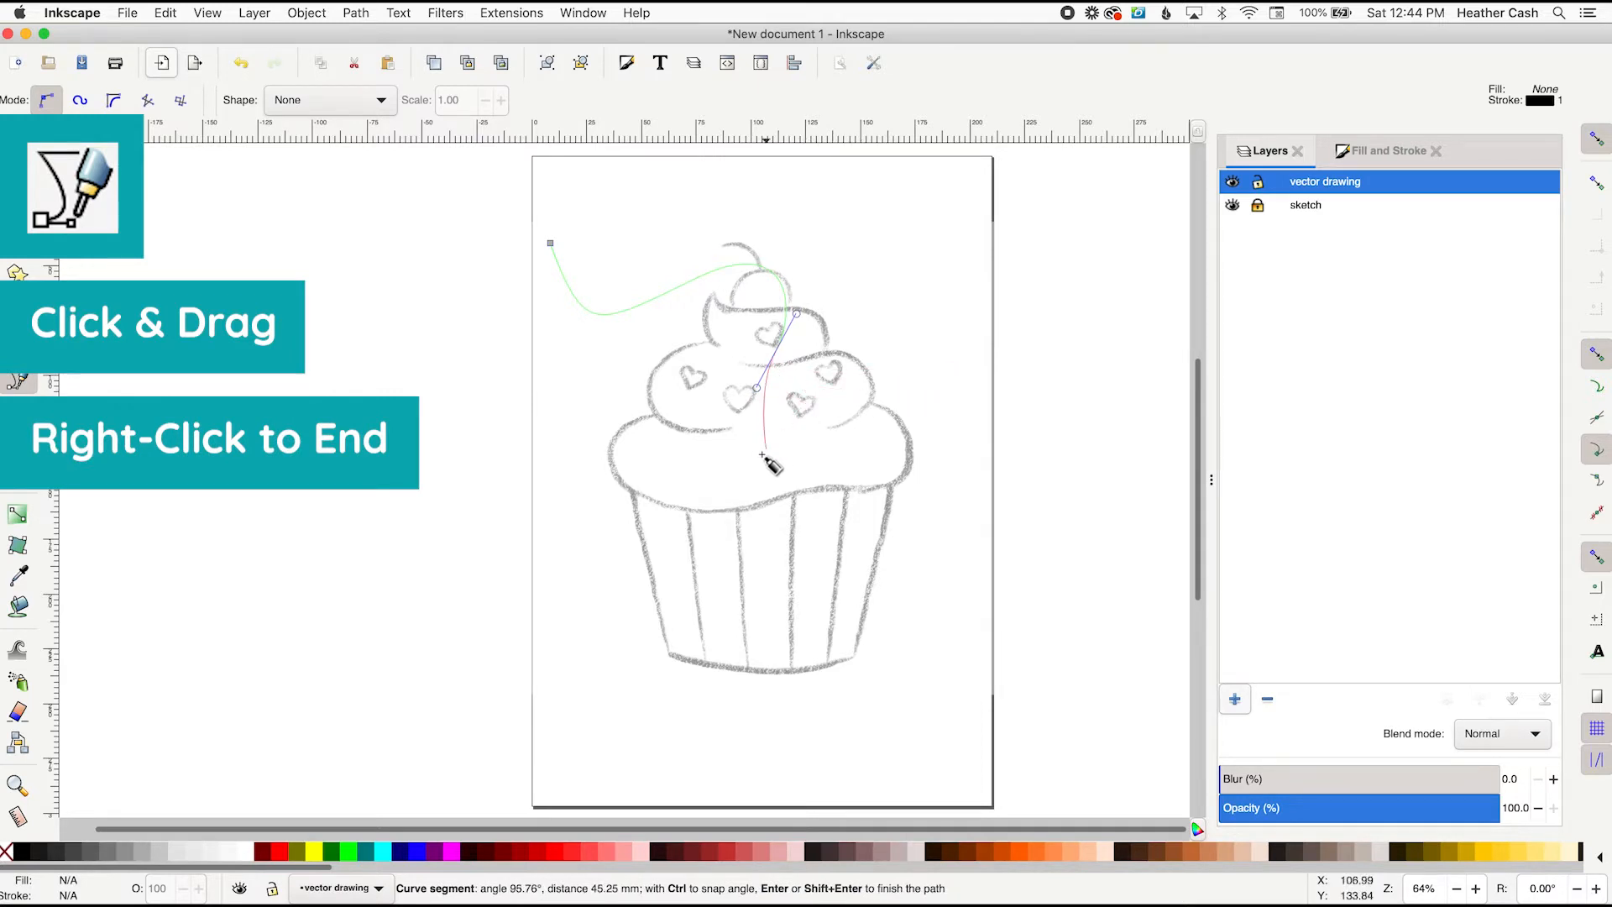
right_click(804, 423)
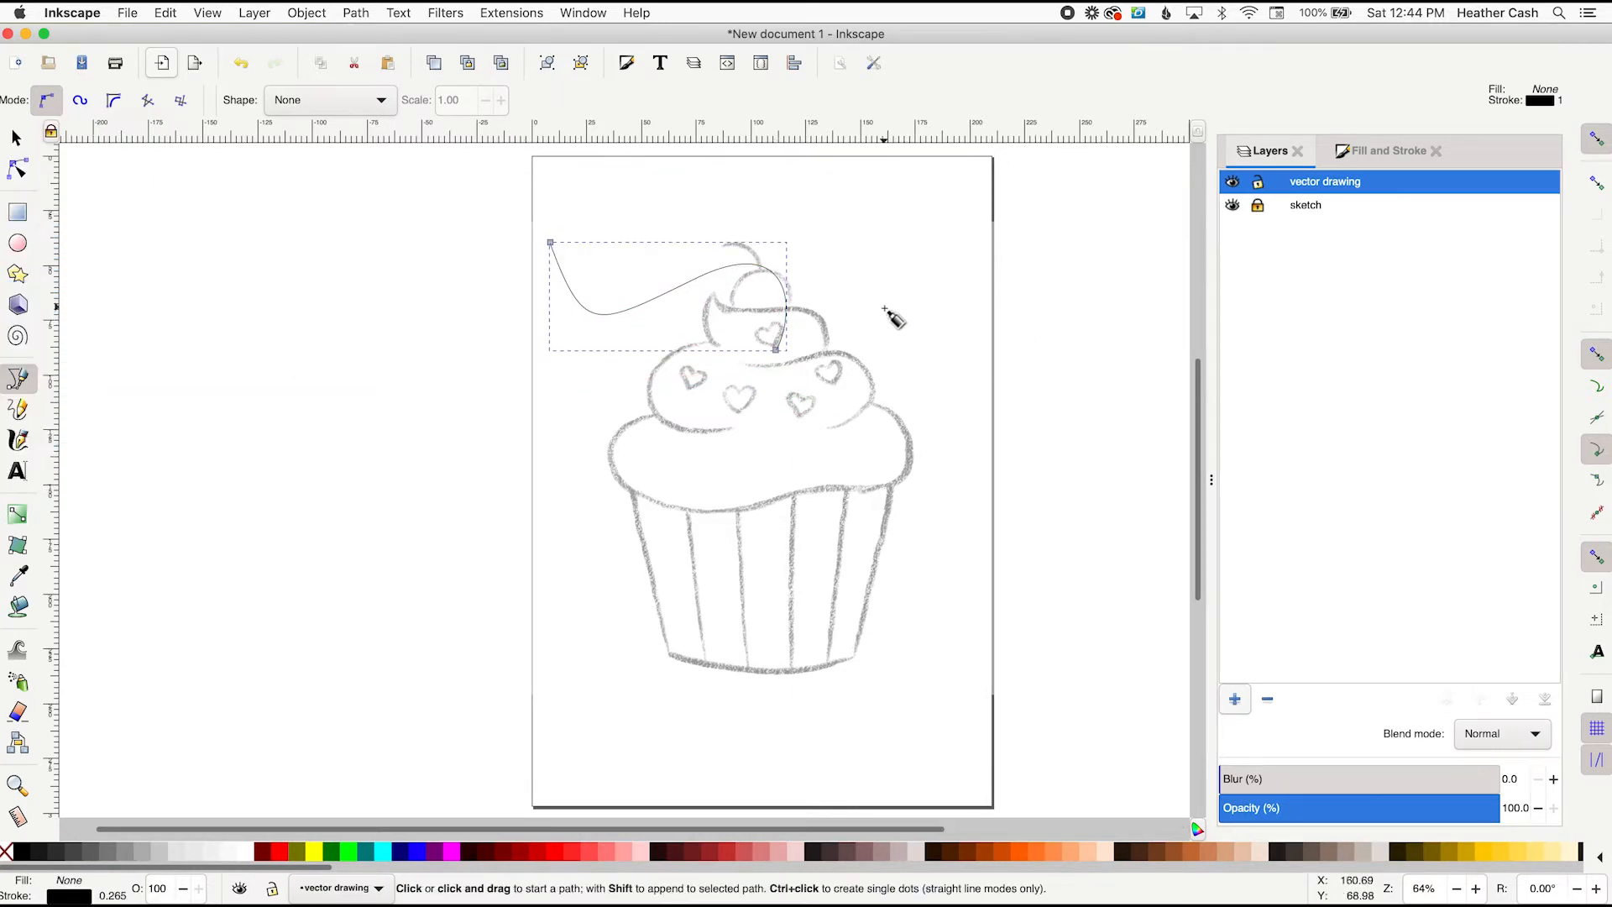
key(Escape)
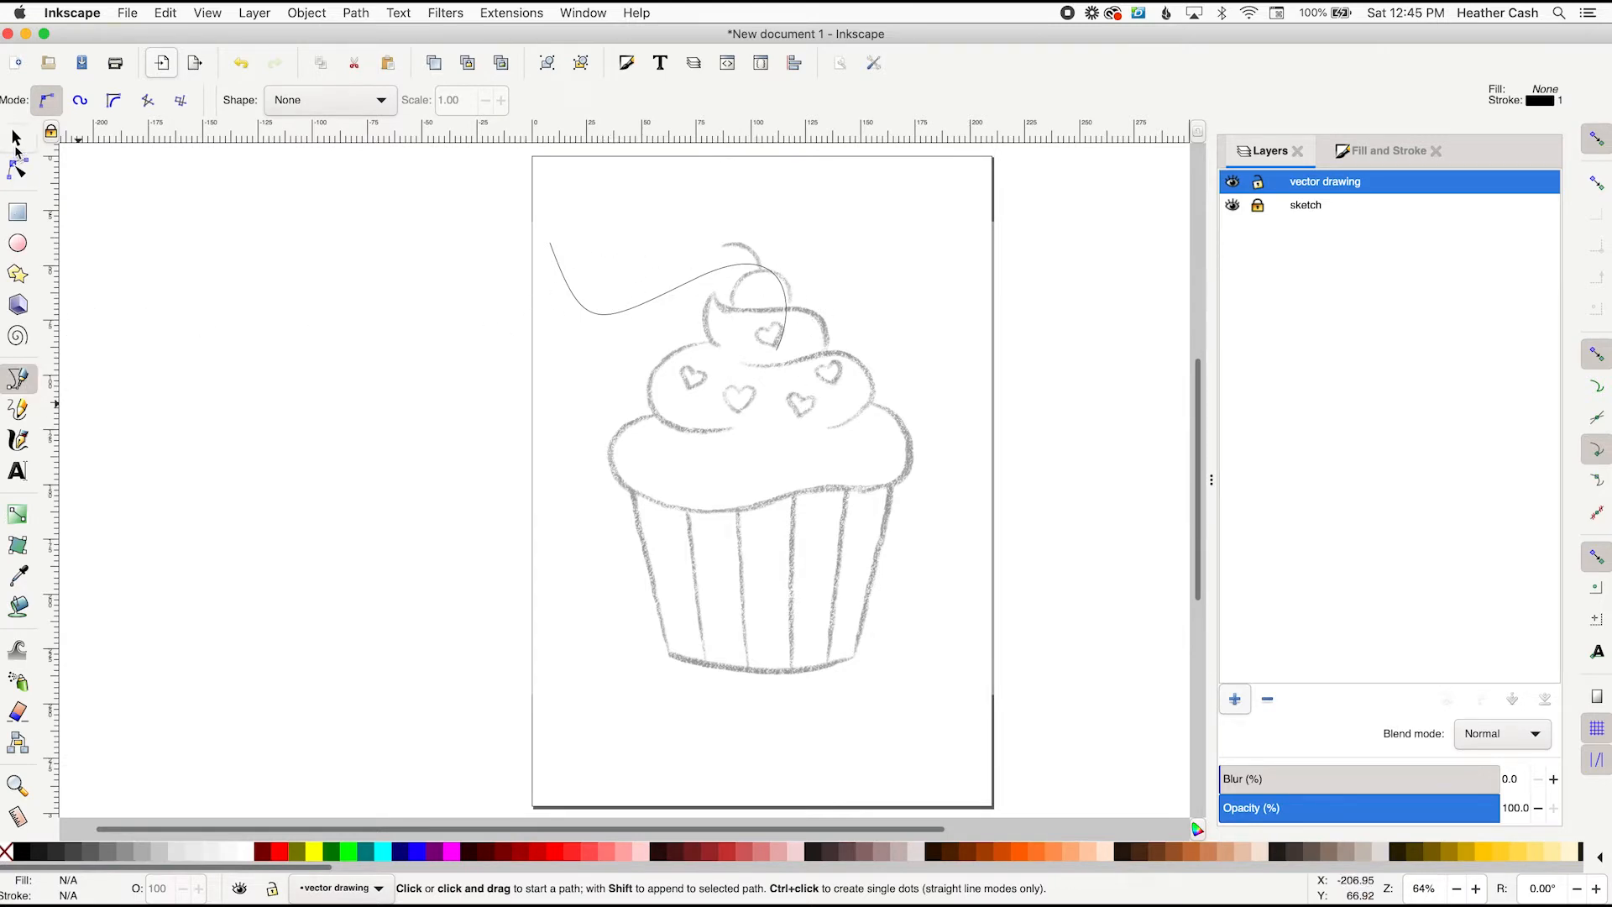
Delete the practice curve crossing the cherry
click(16, 140)
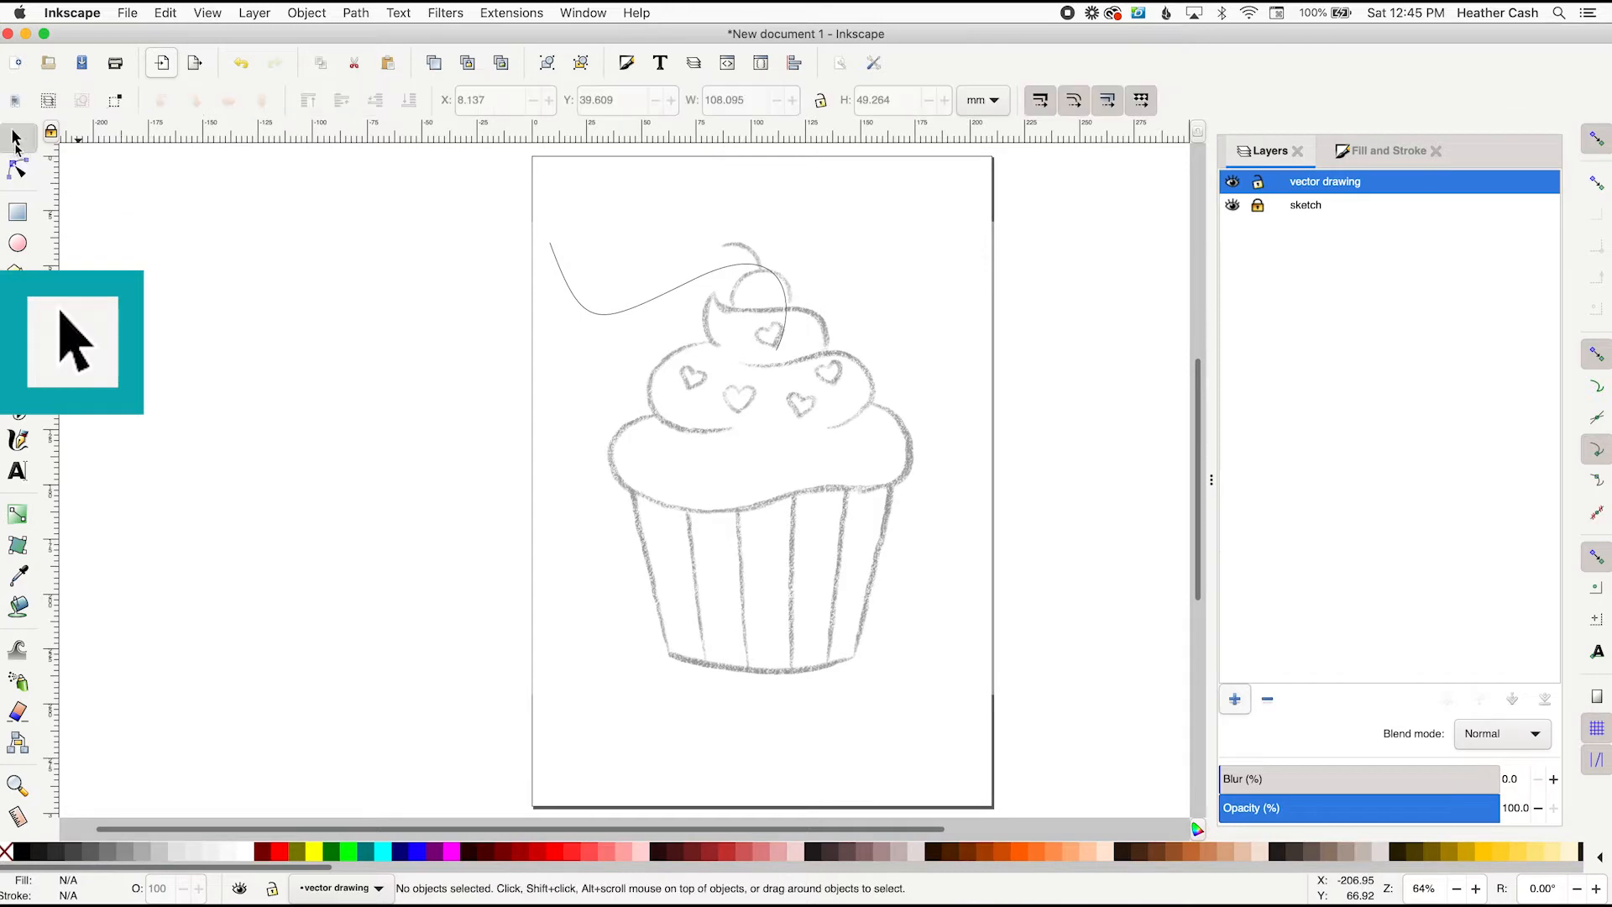
click(657, 302)
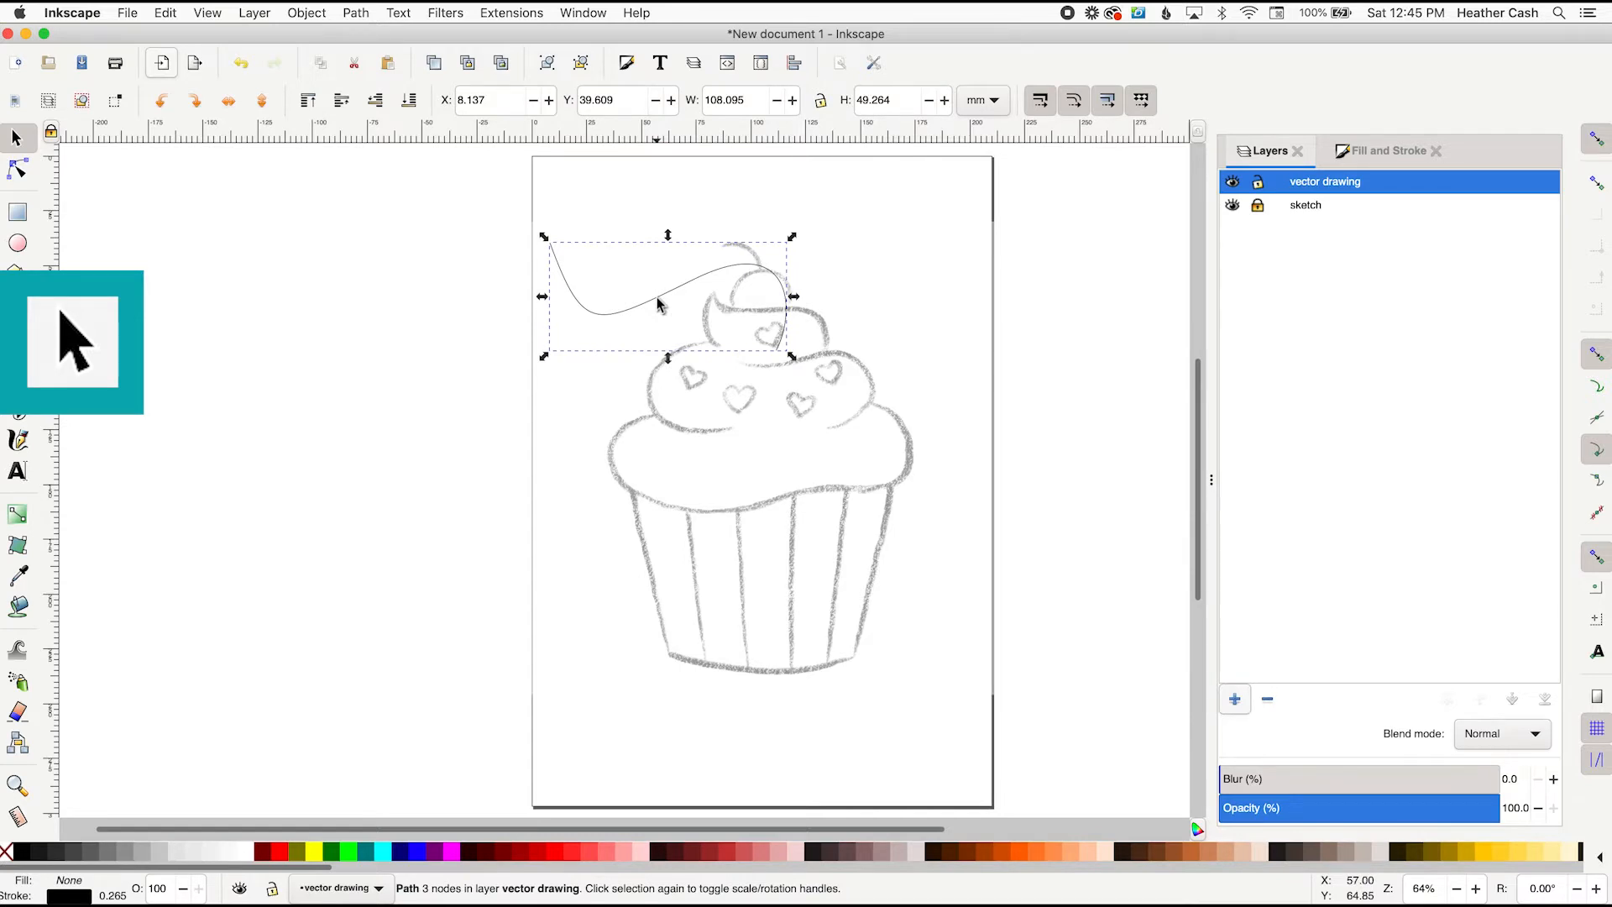
key(Delete)
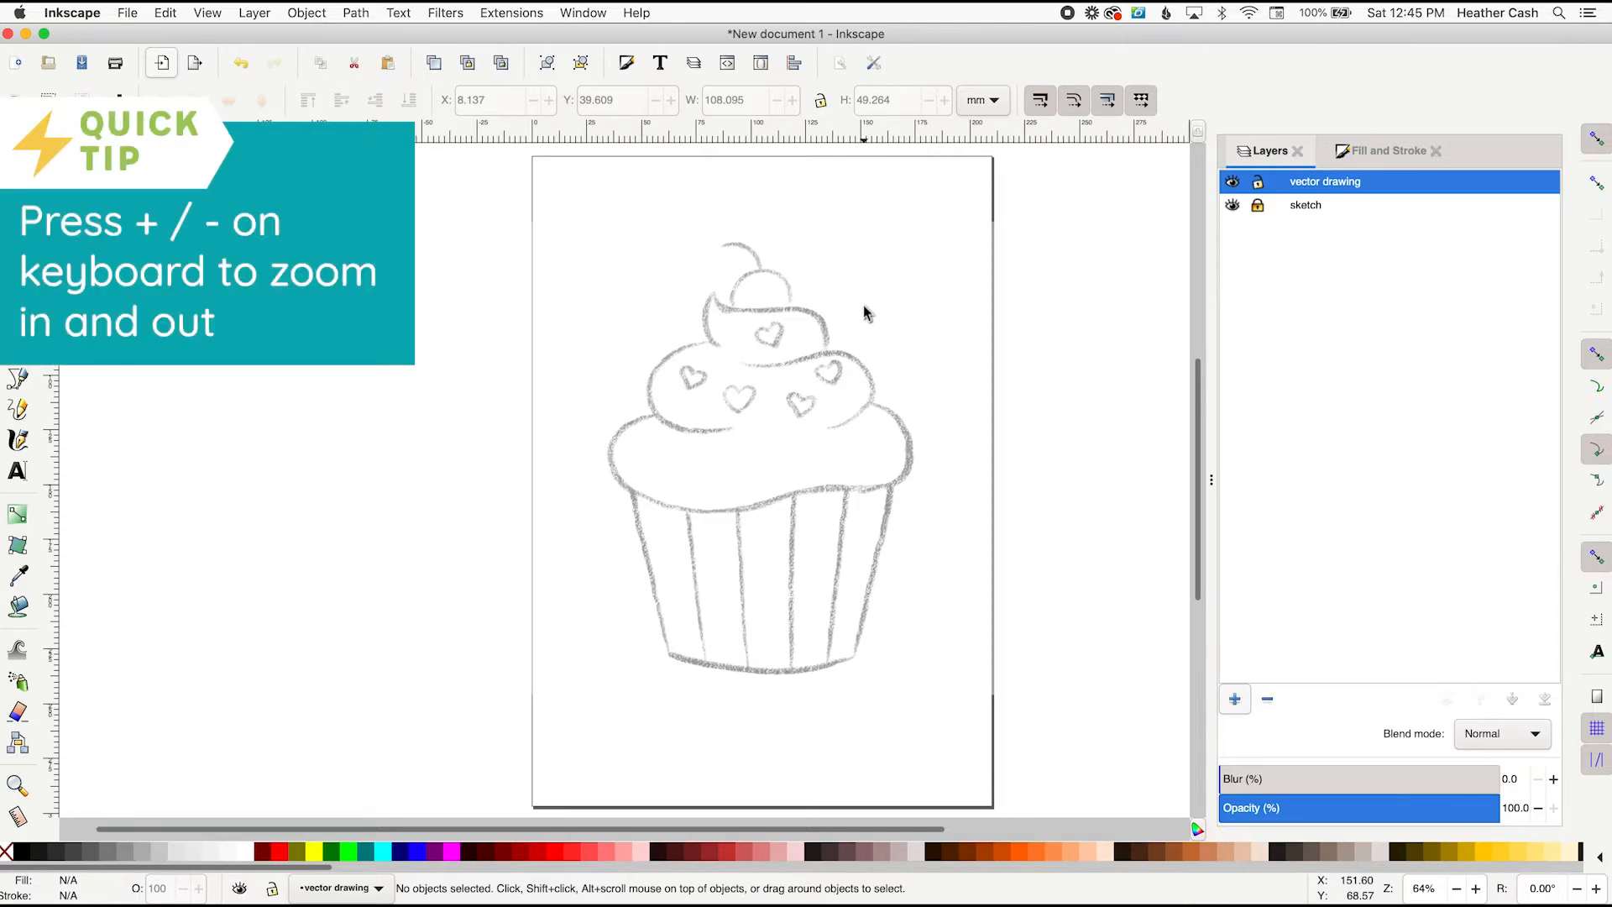
Trace the upper edge of the top frosting swirl with the Bezier pen, from its pointed tip to its lower right end
key(plus)
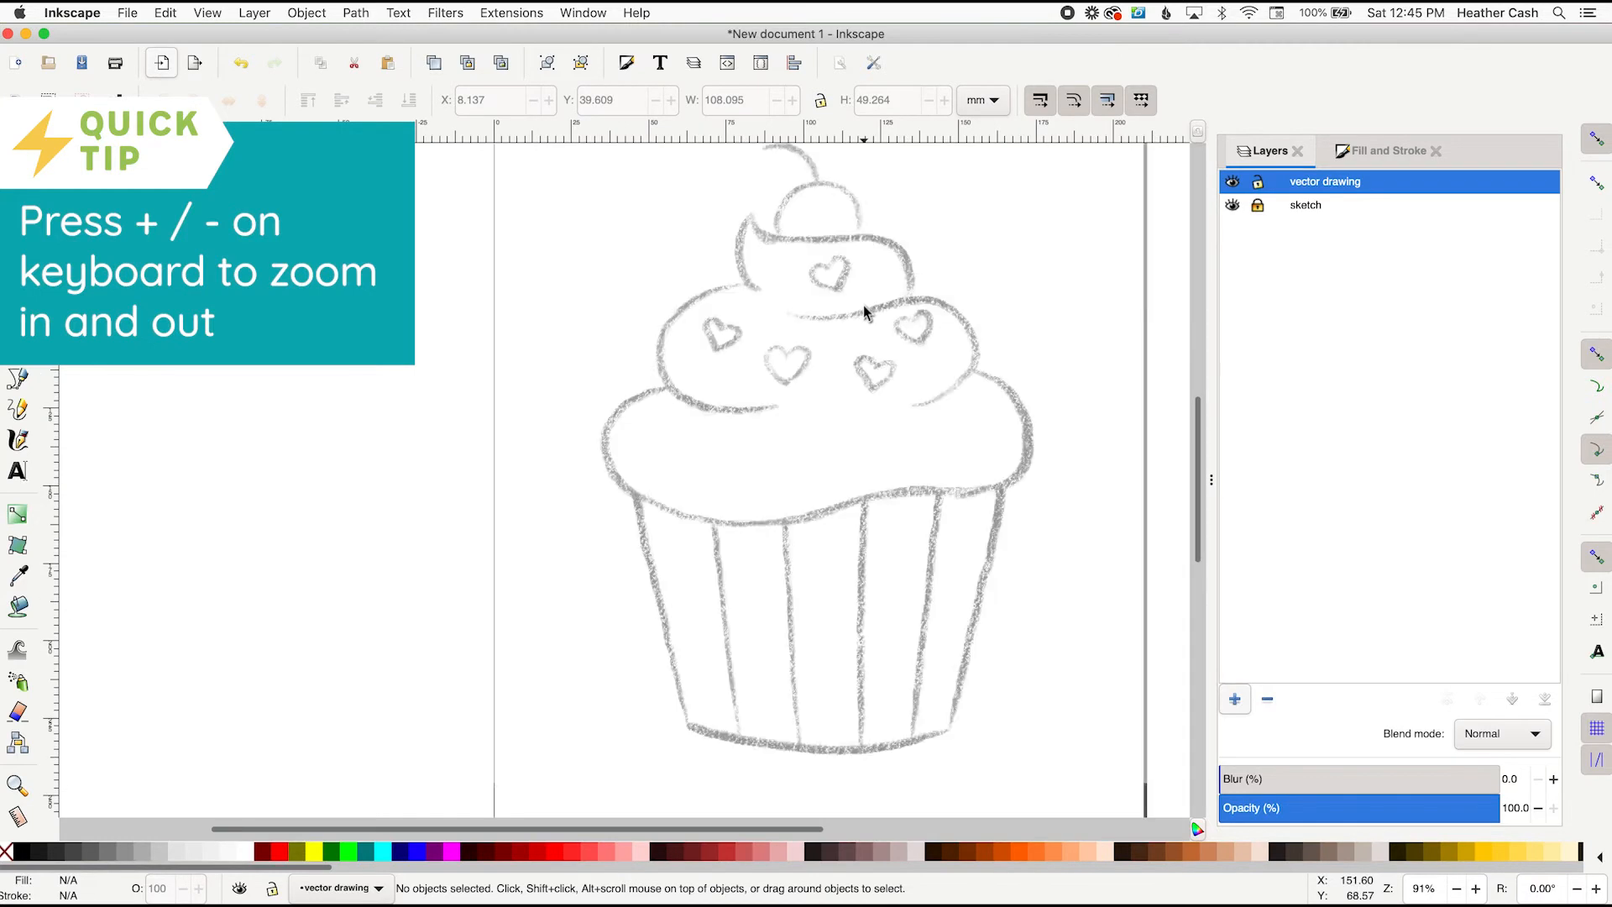
key(space)
drag(775, 402, 666, 443)
scroll(792, 450, left, 3)
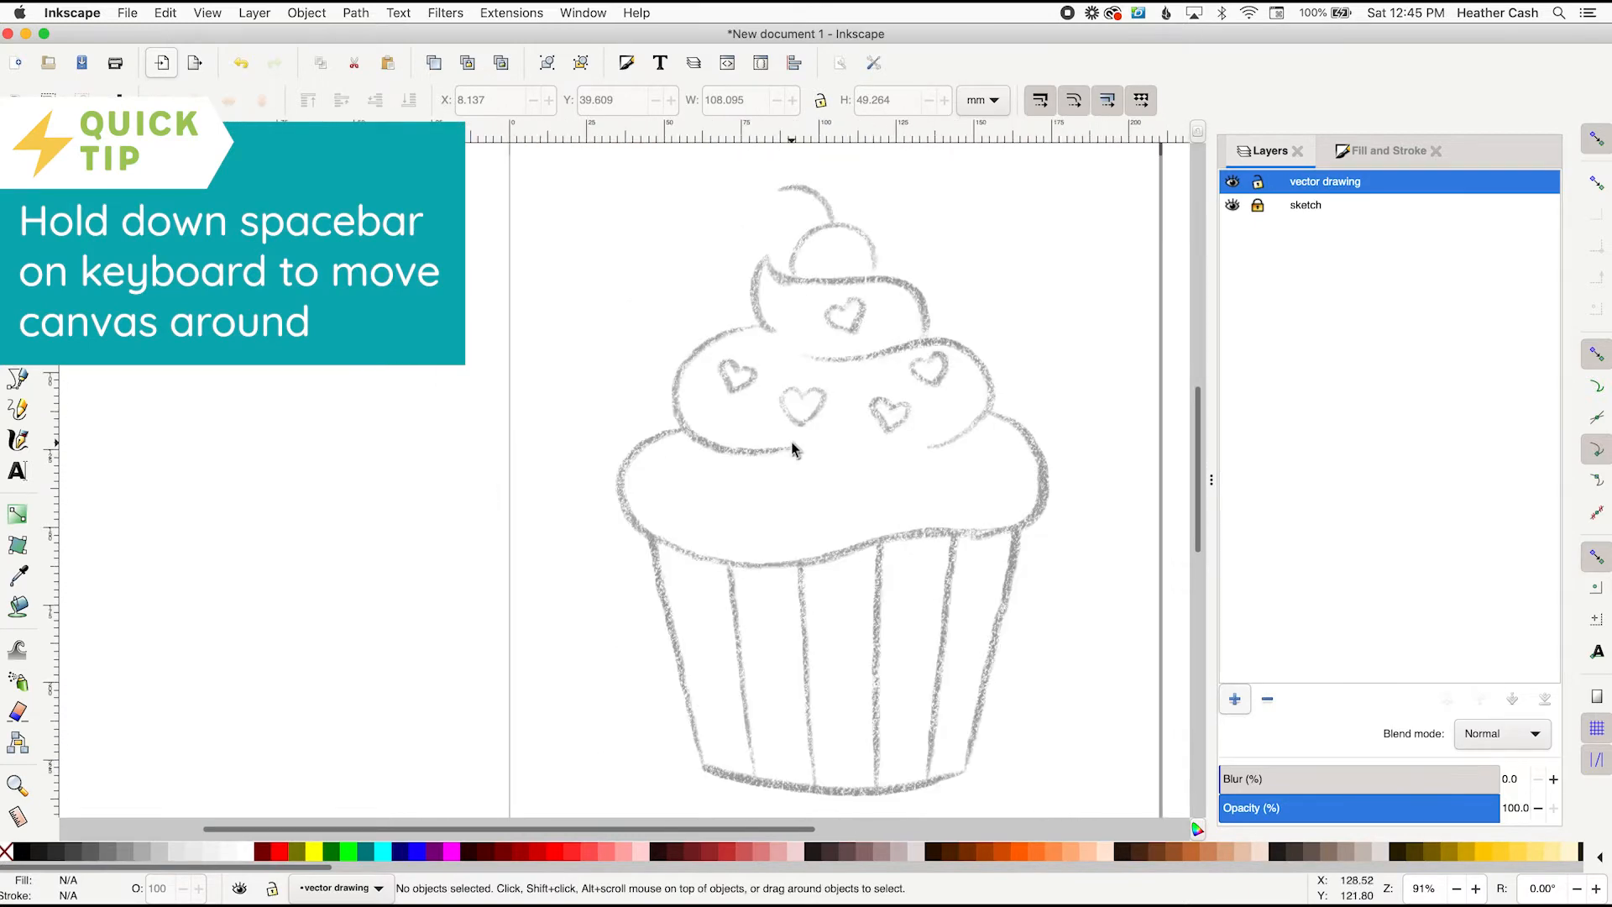
scroll(716, 453, right, 5)
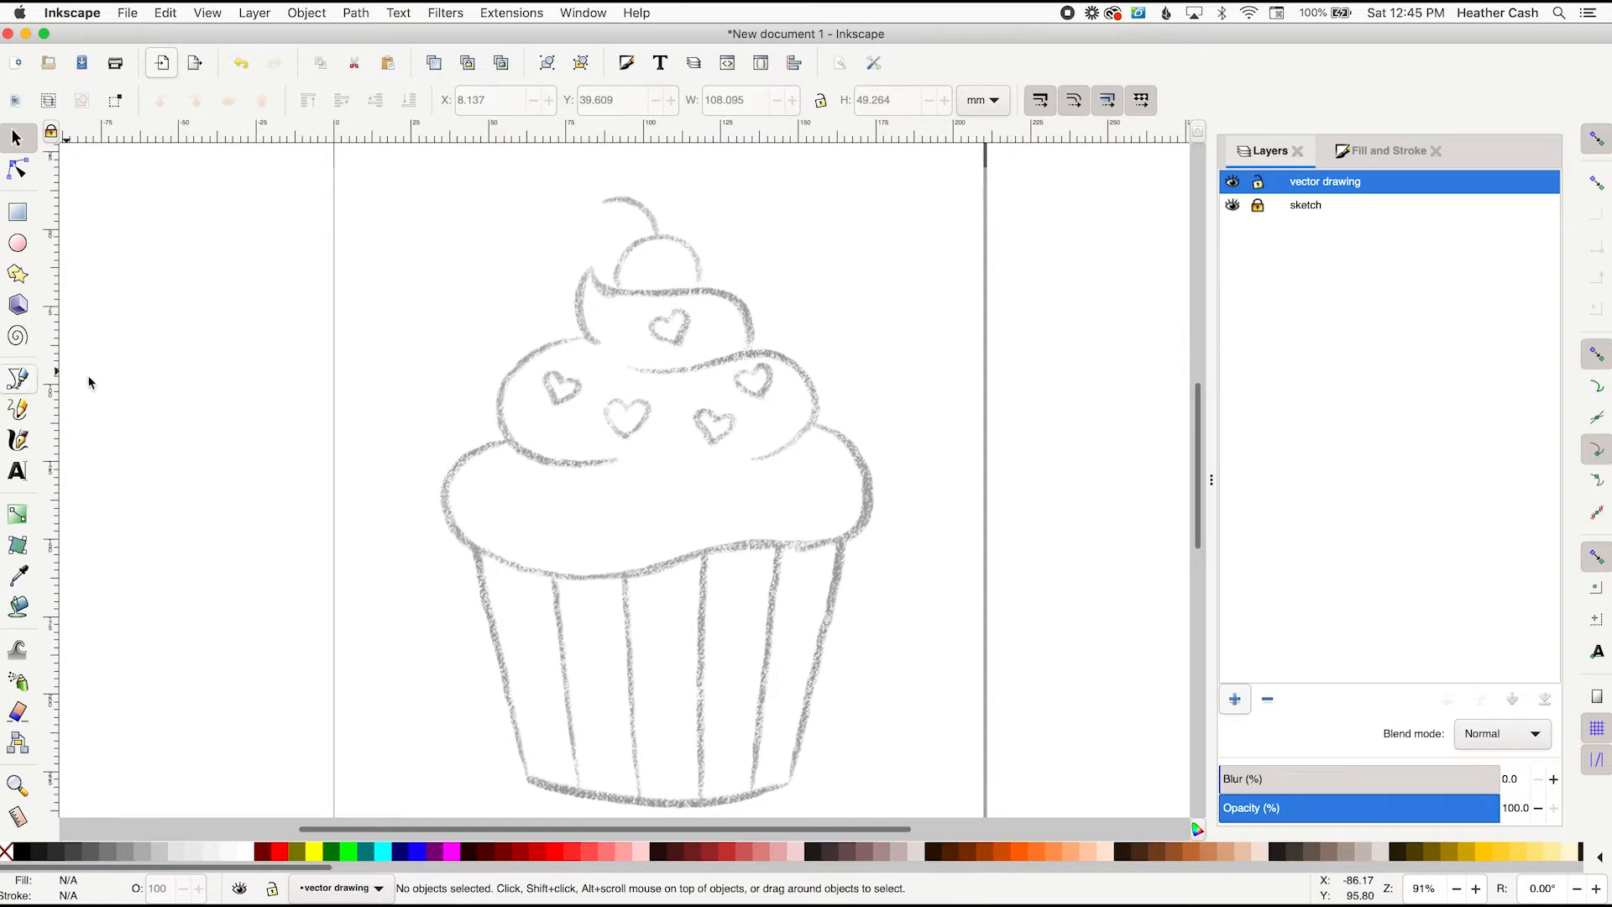
key(b)
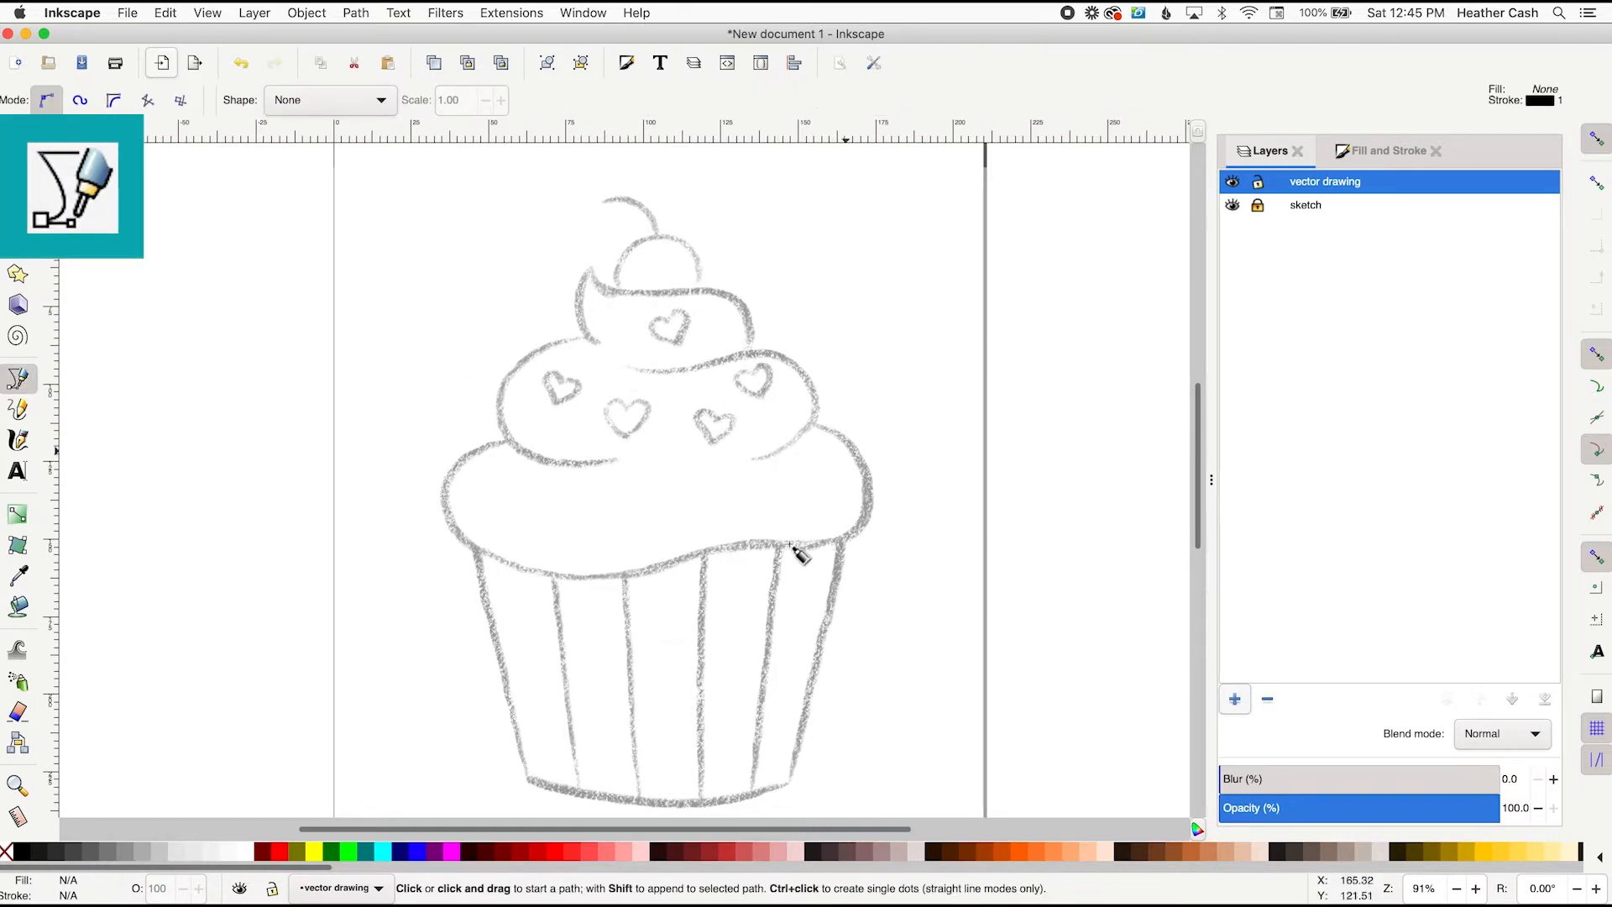
click(591, 268)
drag(590, 268, 602, 310)
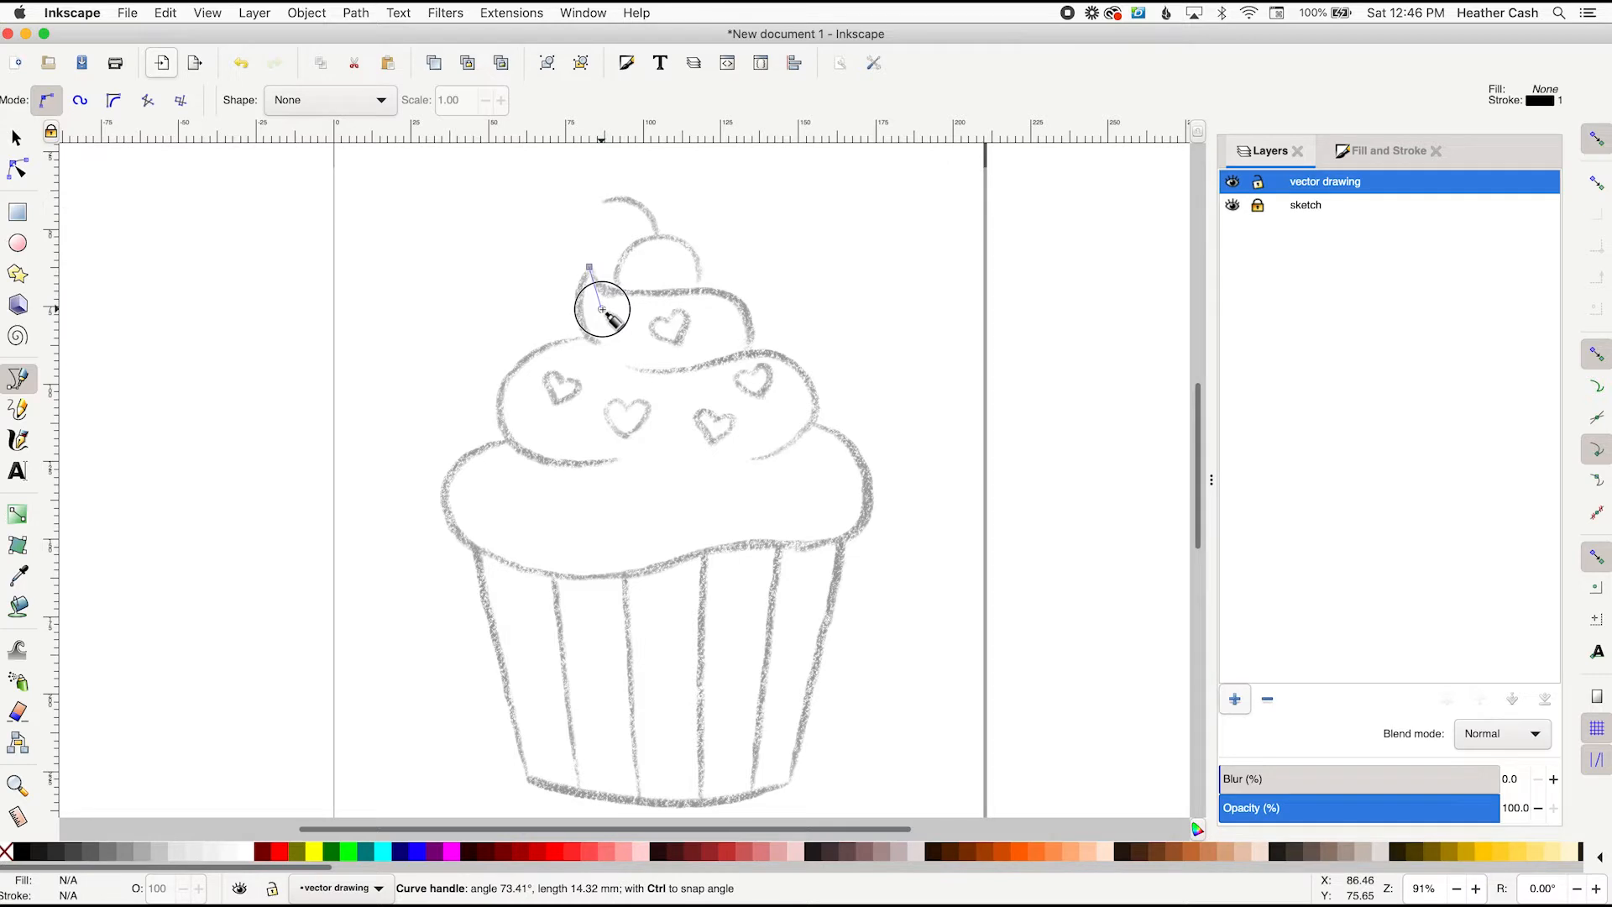
drag(602, 310, 602, 310)
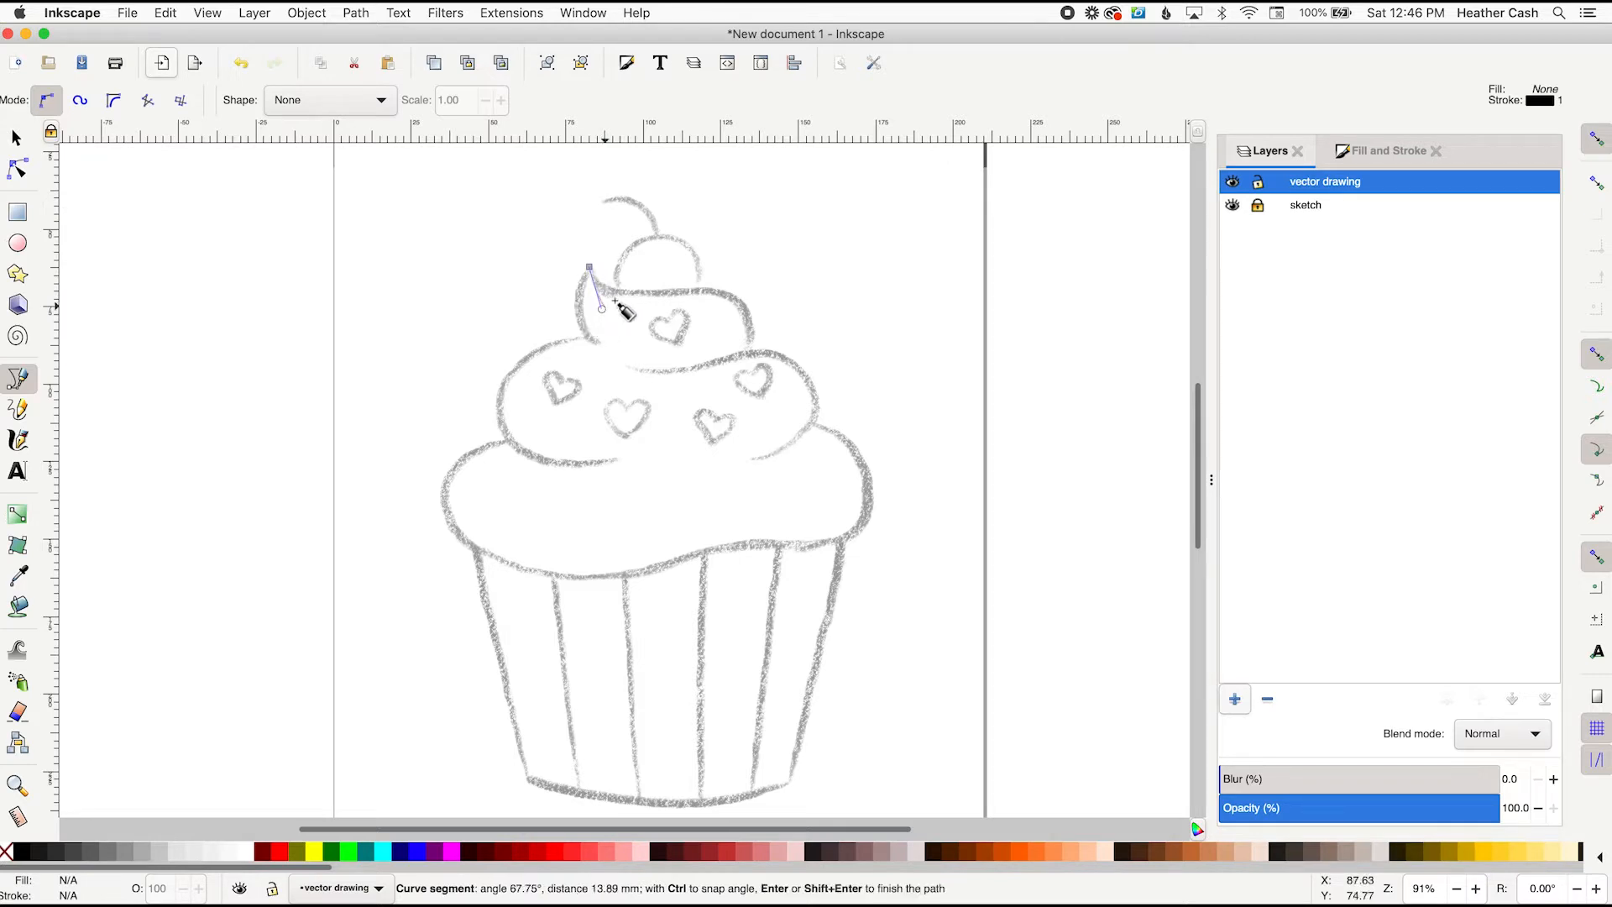
click(671, 290)
drag(672, 290, 707, 290)
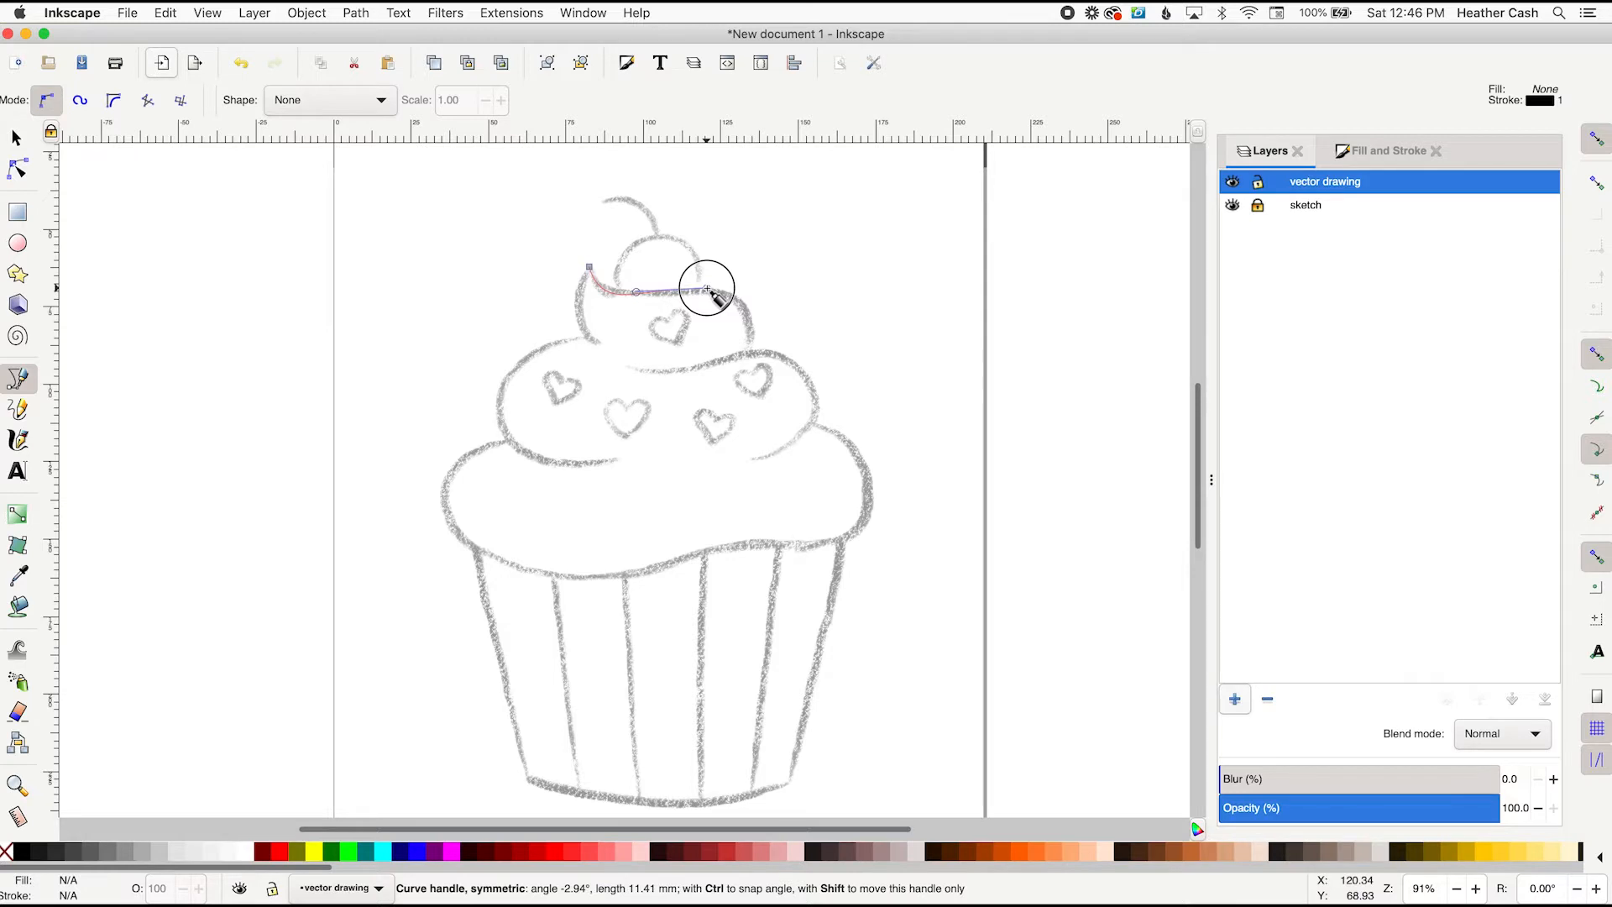
drag(708, 290, 708, 290)
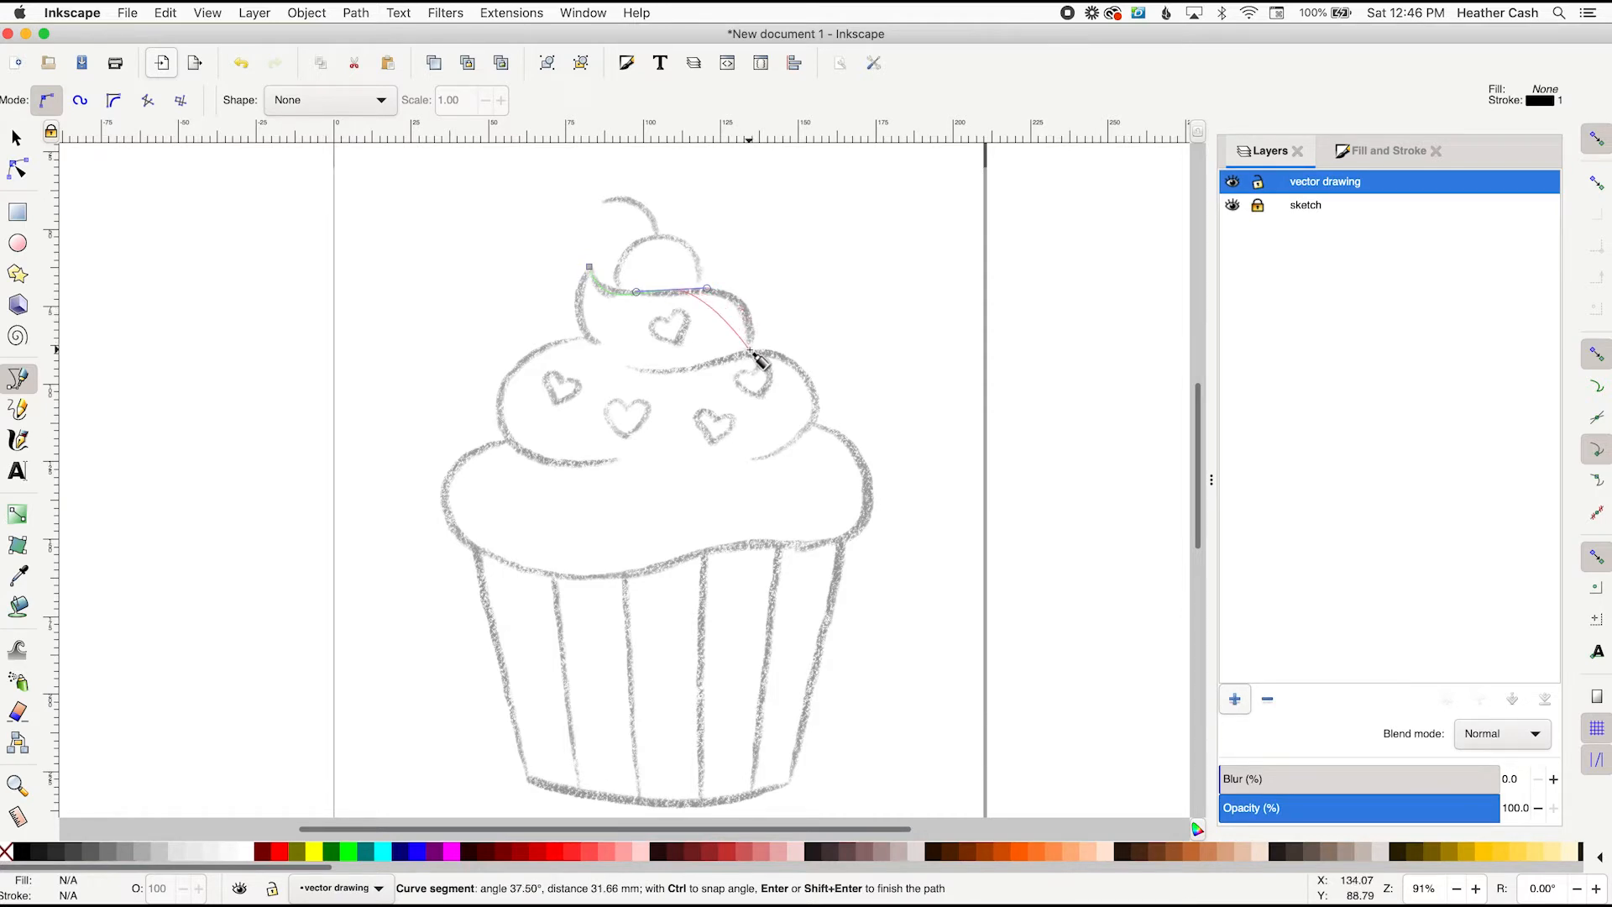
drag(750, 351, 748, 350)
drag(748, 350, 785, 412)
key(Return)
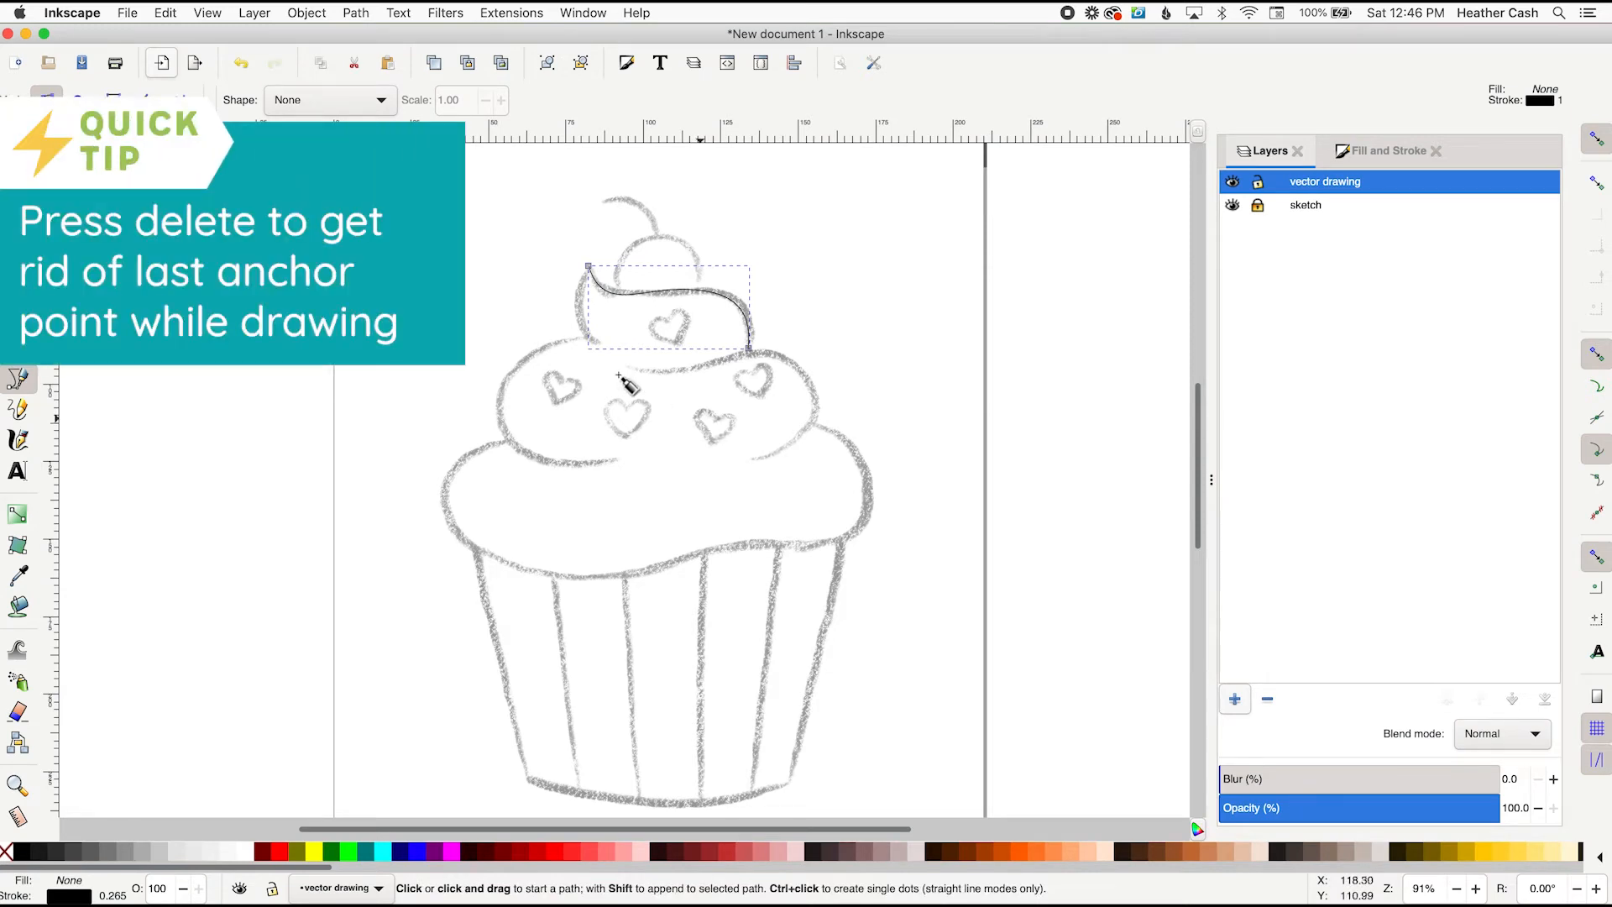
drag(644, 386, 942, 391)
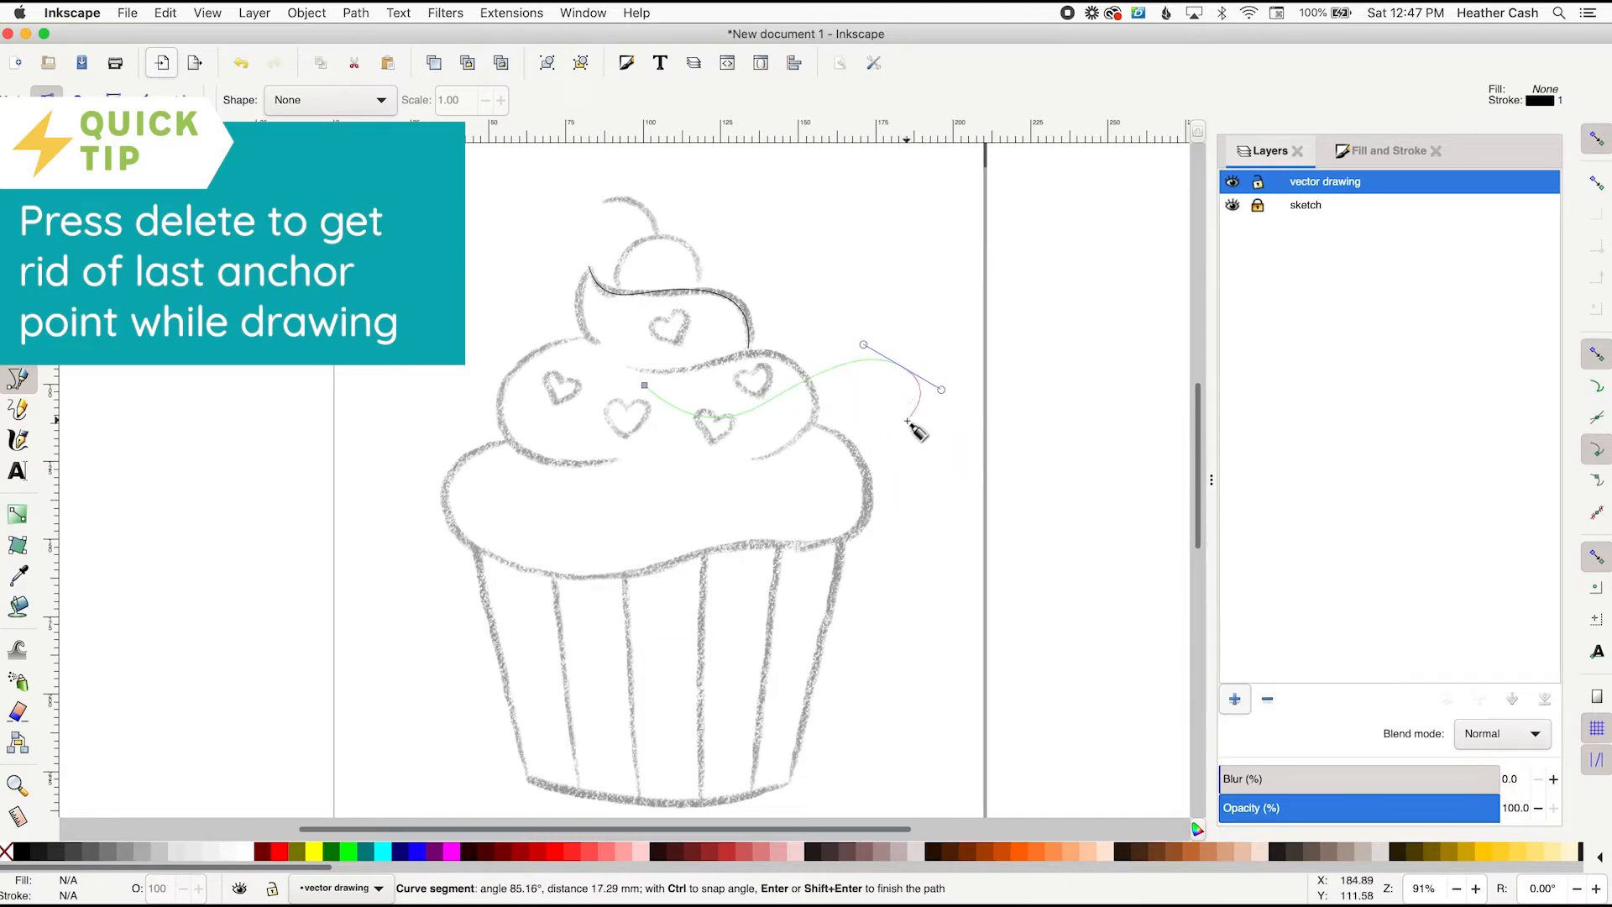
key(BackSpace)
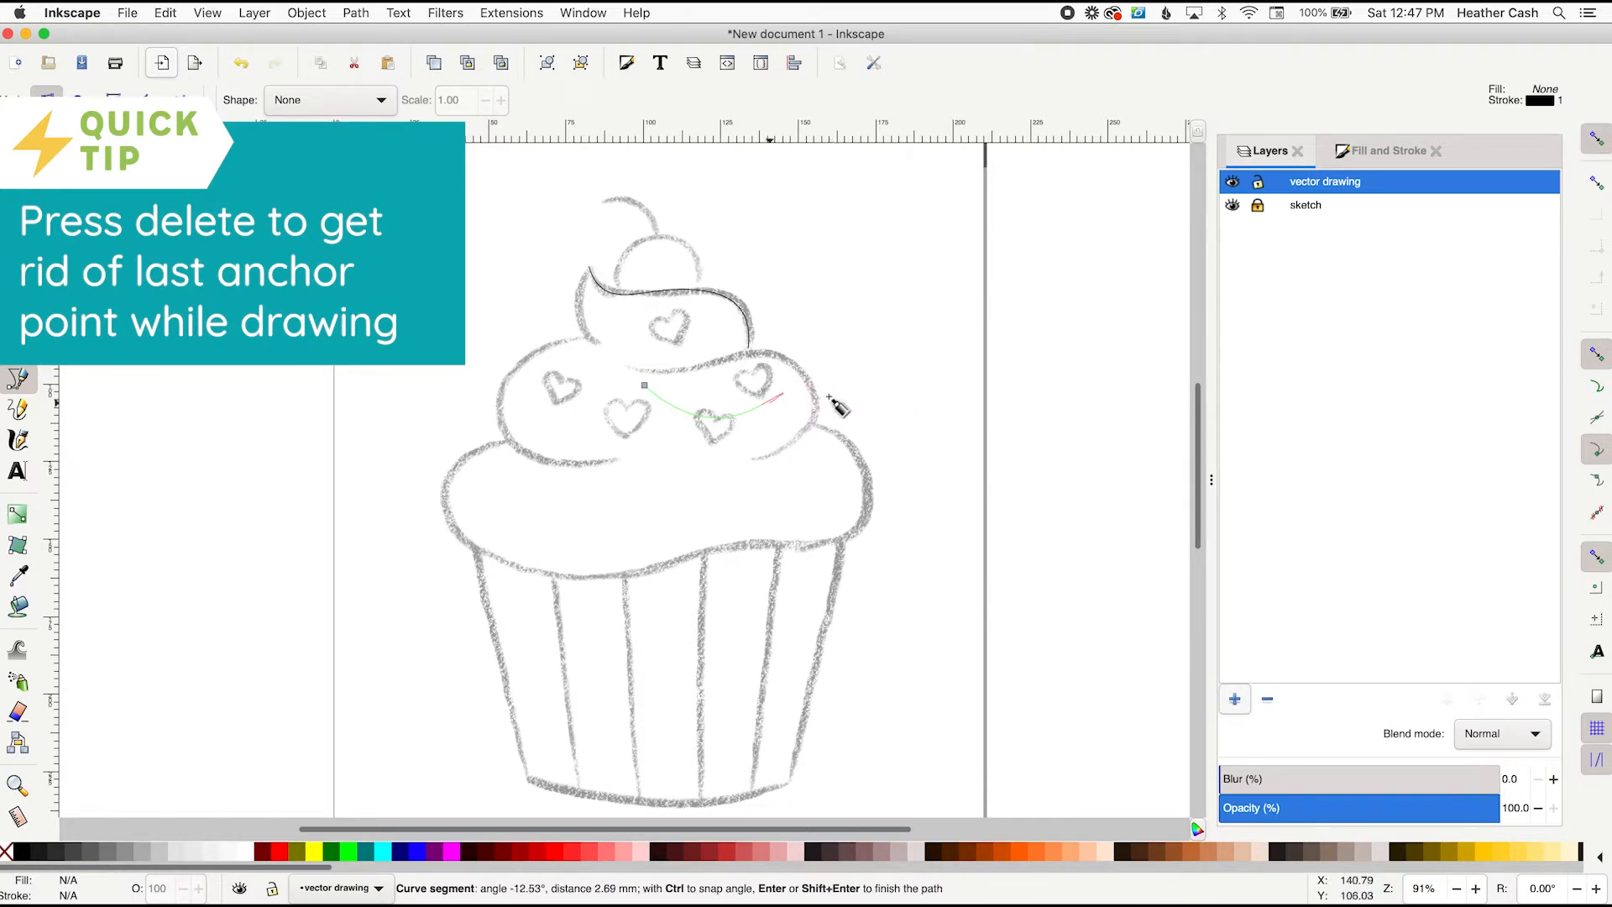
key(BackSpace)
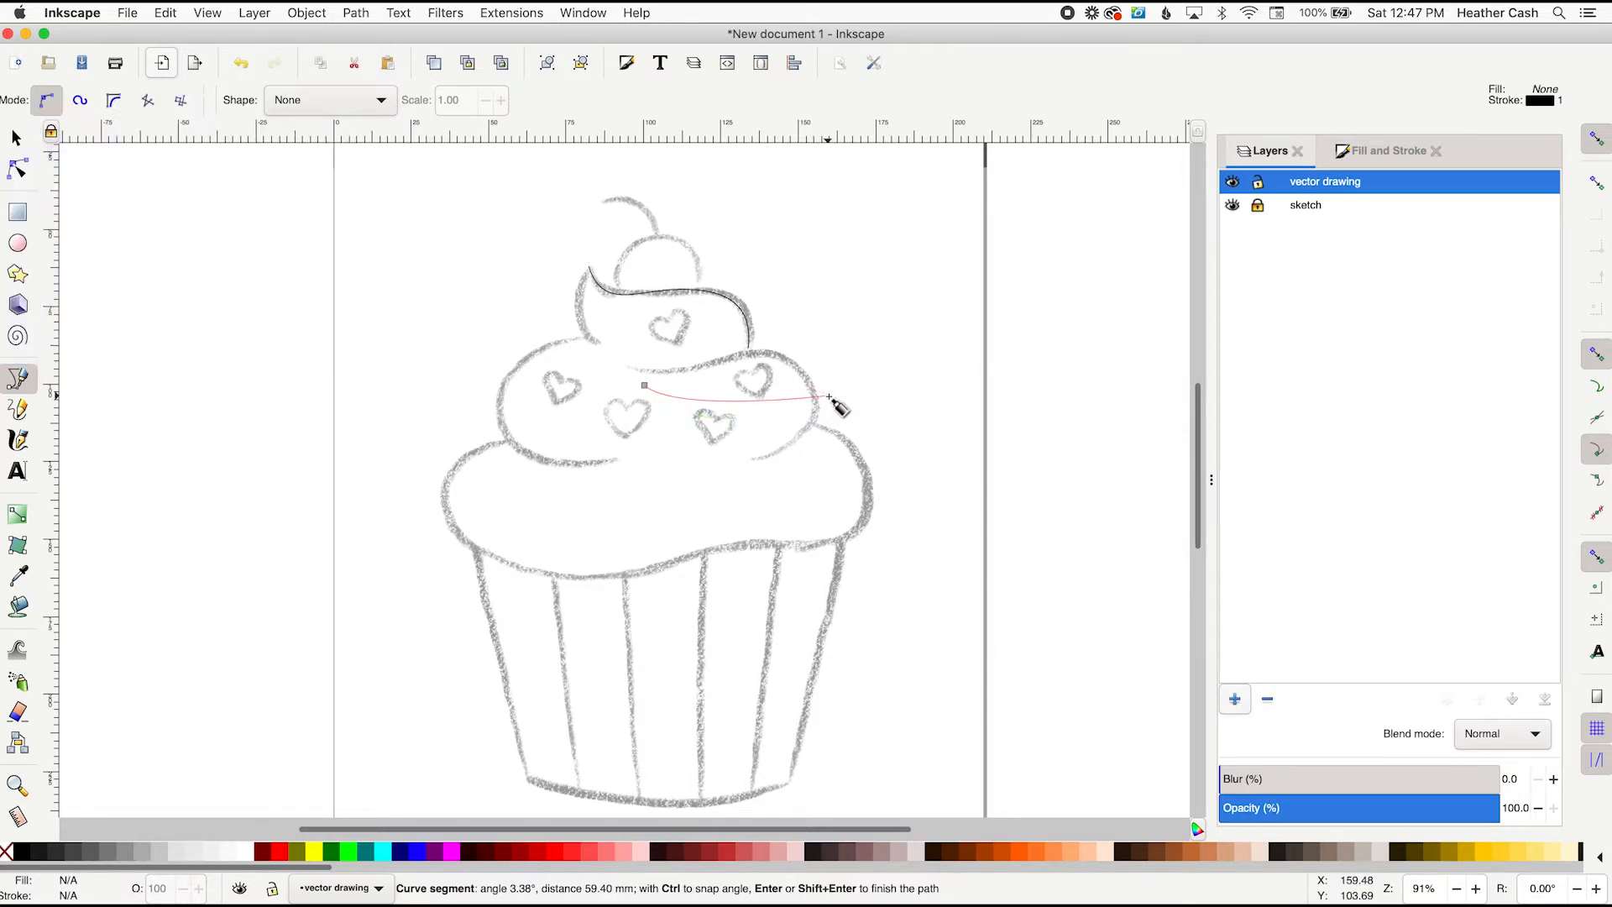
key(Delete)
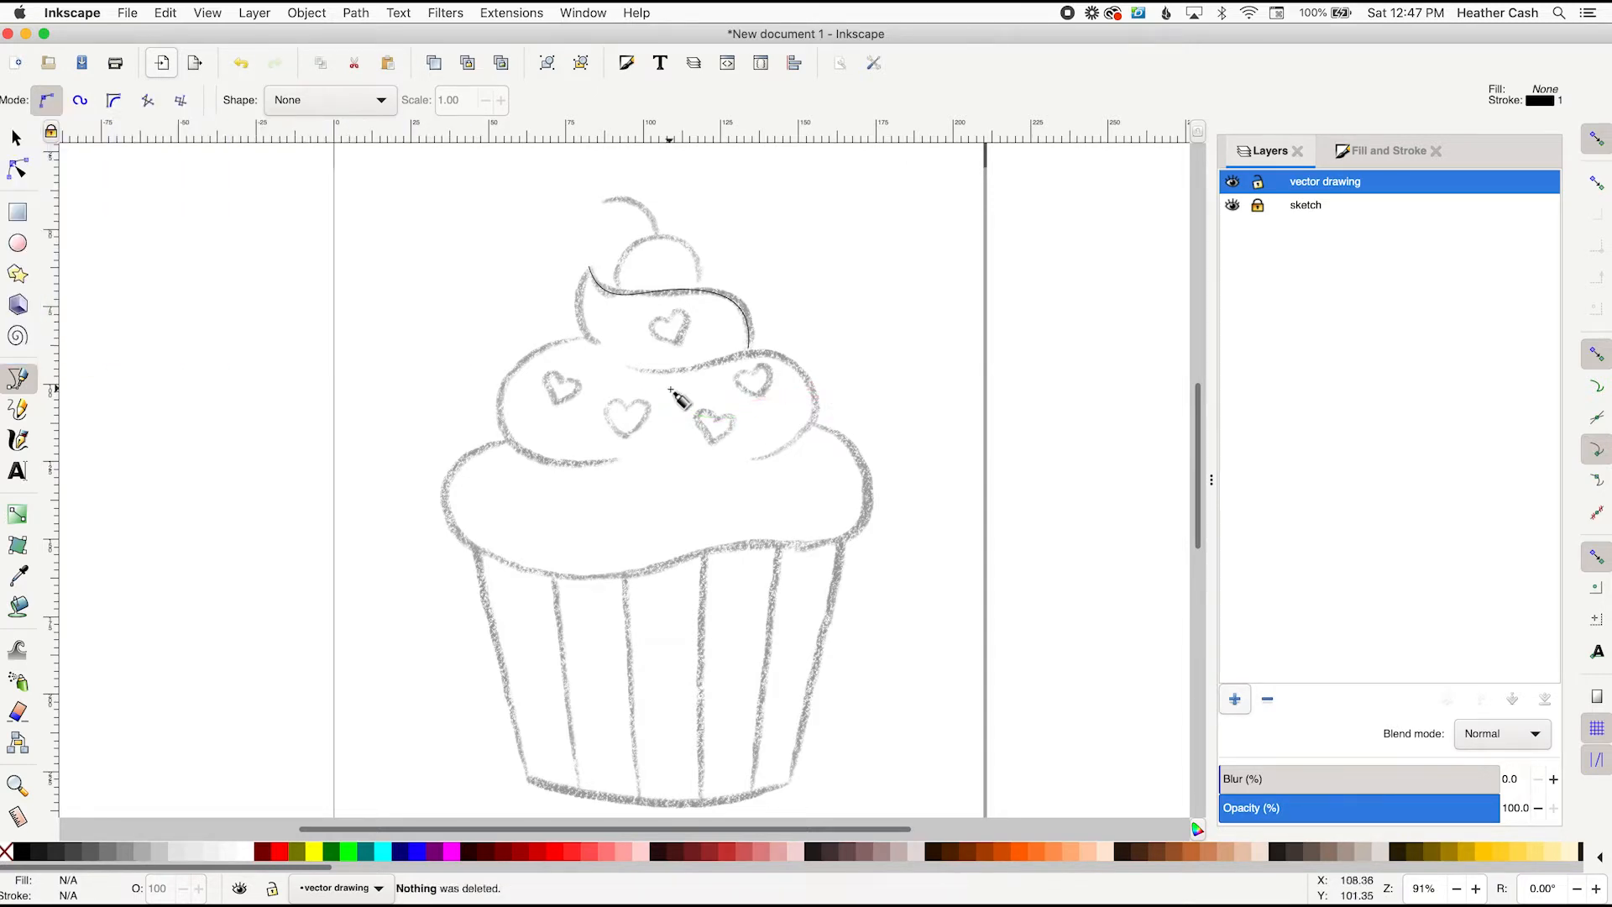
Thicken the stroke of the curve on the top frosting swirl to about 1.26 mm
click(15, 141)
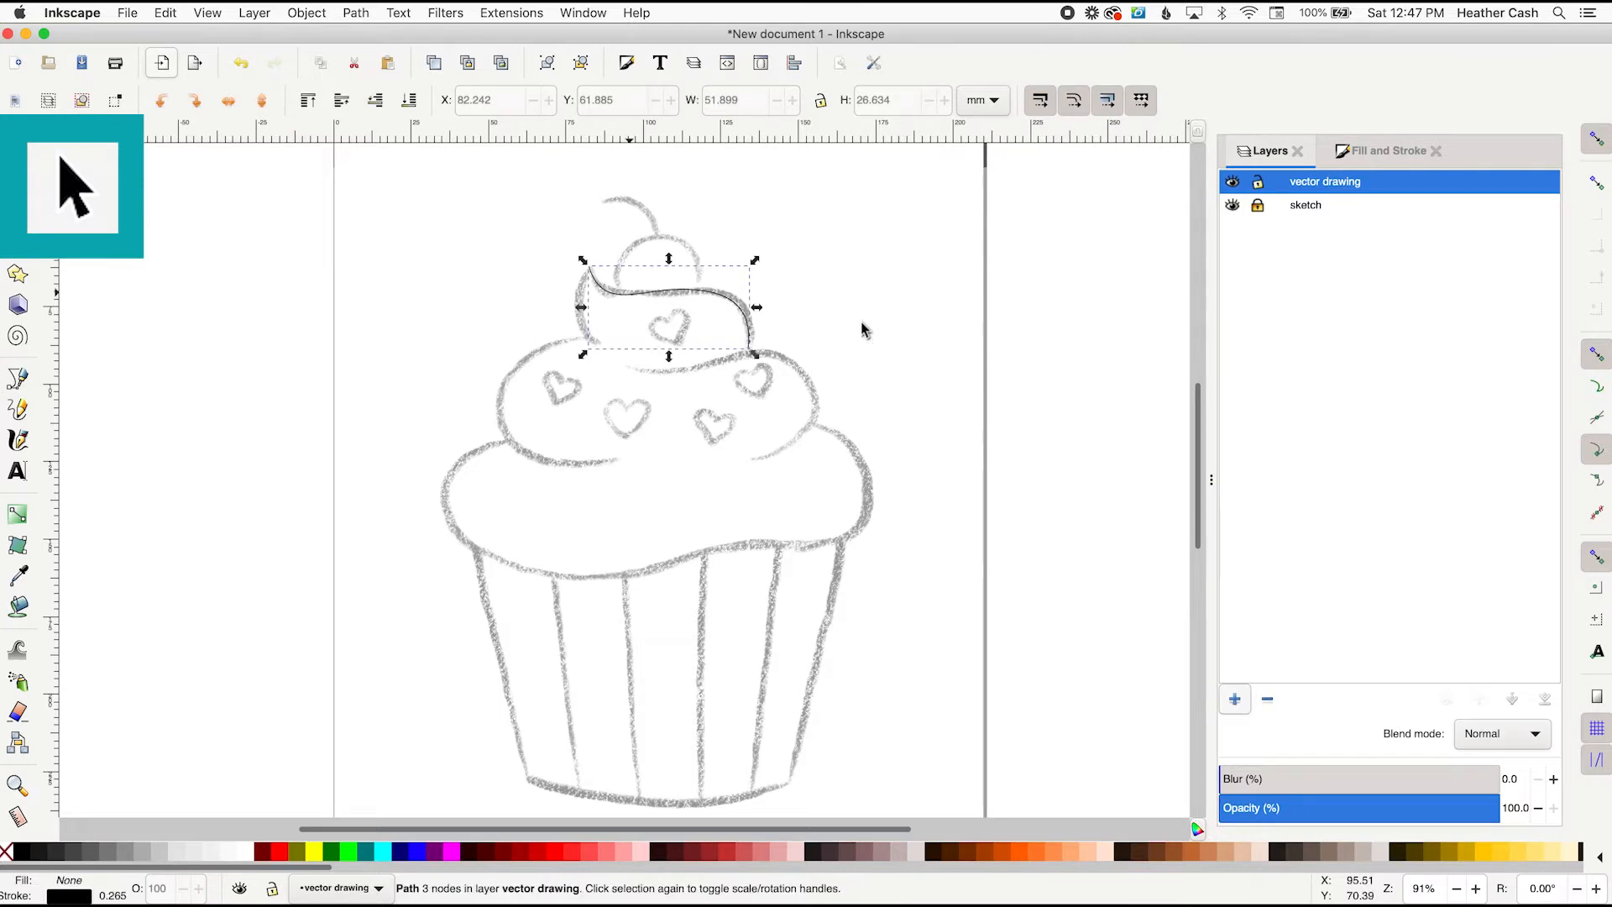
click(1387, 151)
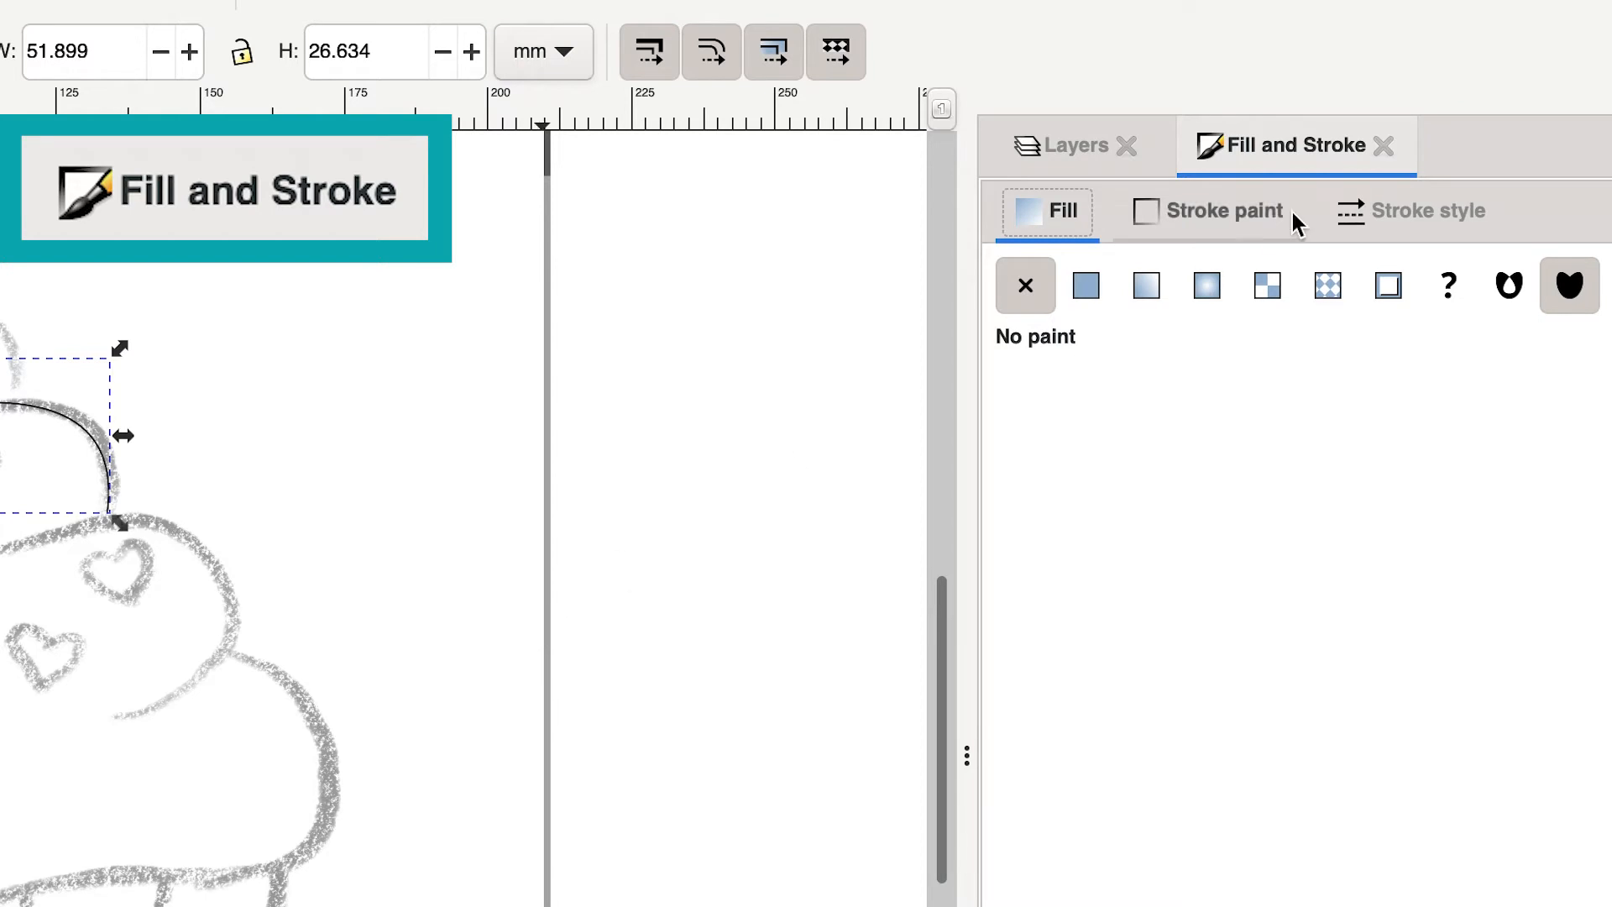
click(1256, 220)
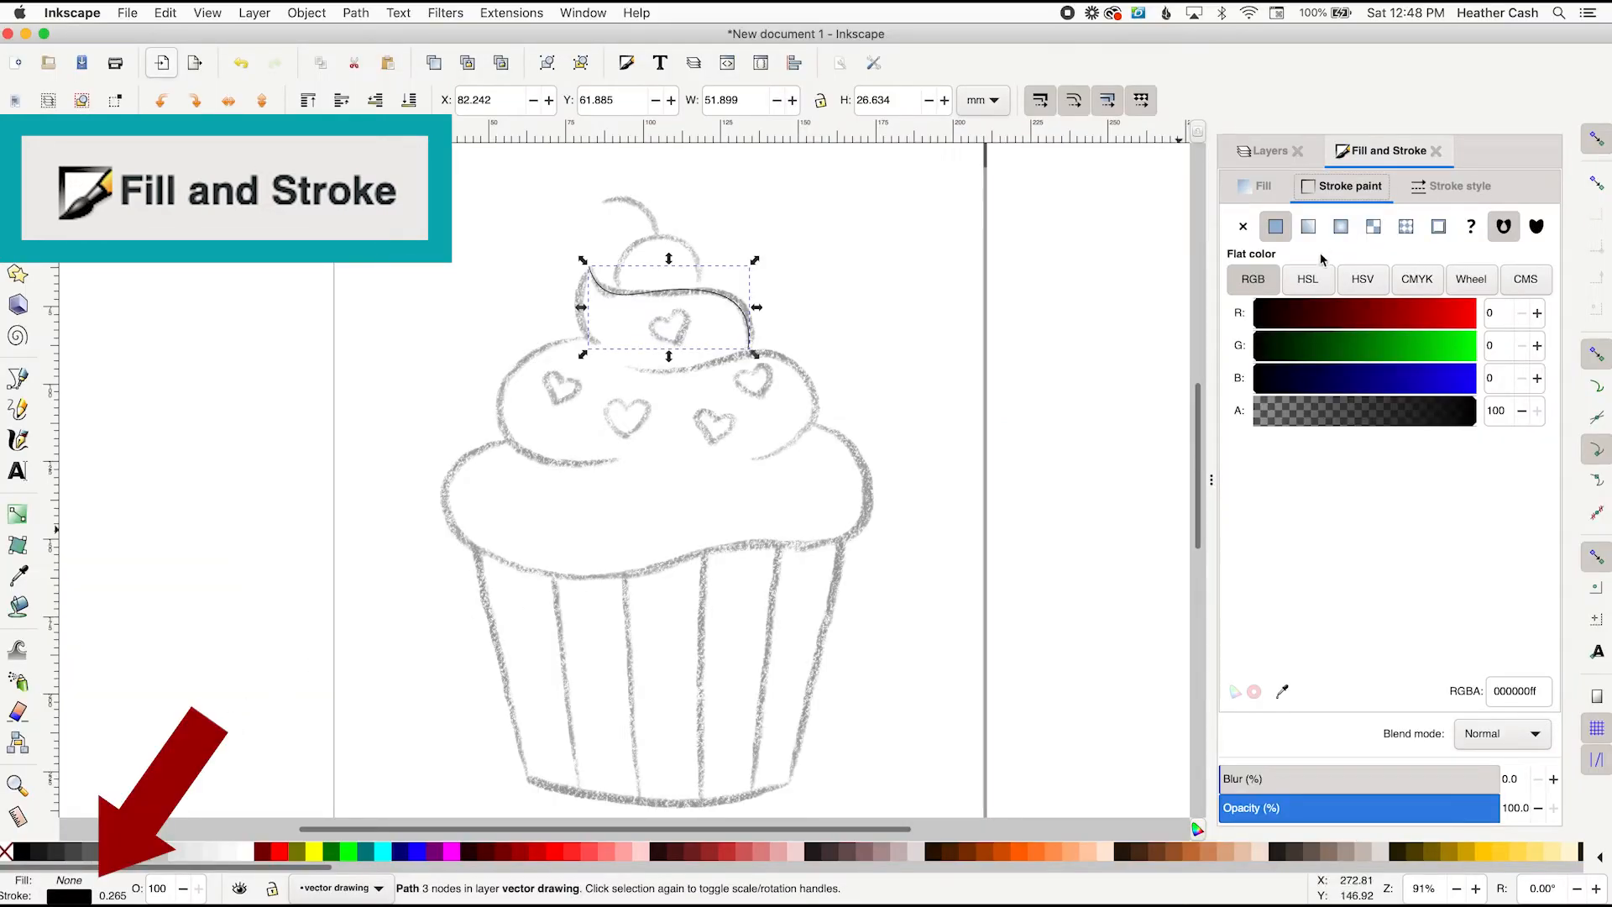
click(1288, 286)
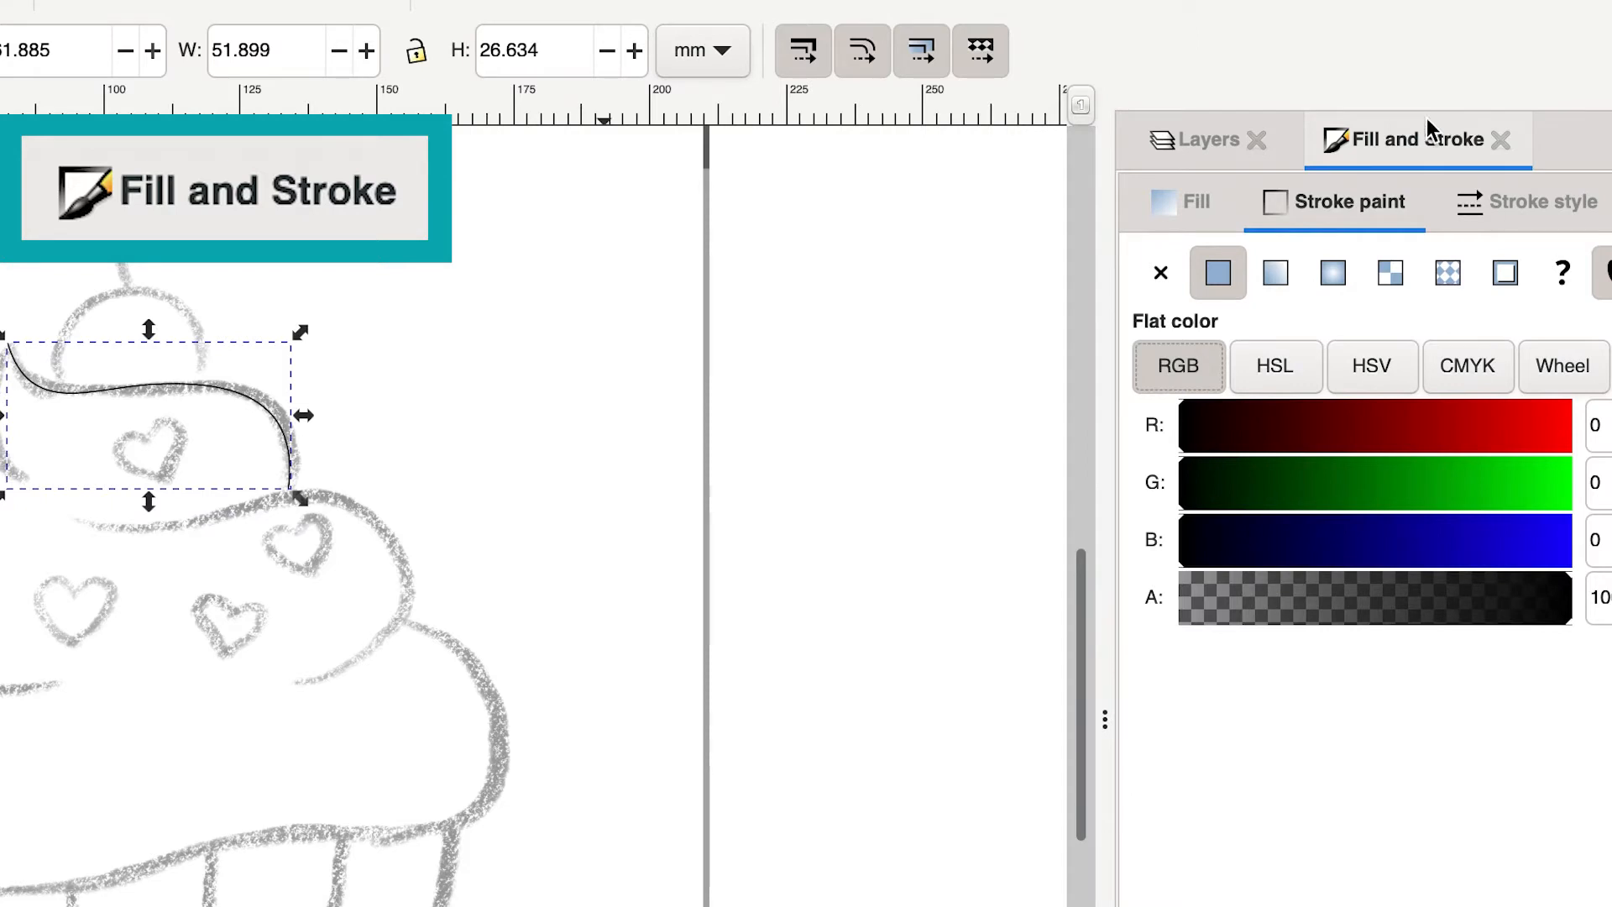
click(1515, 200)
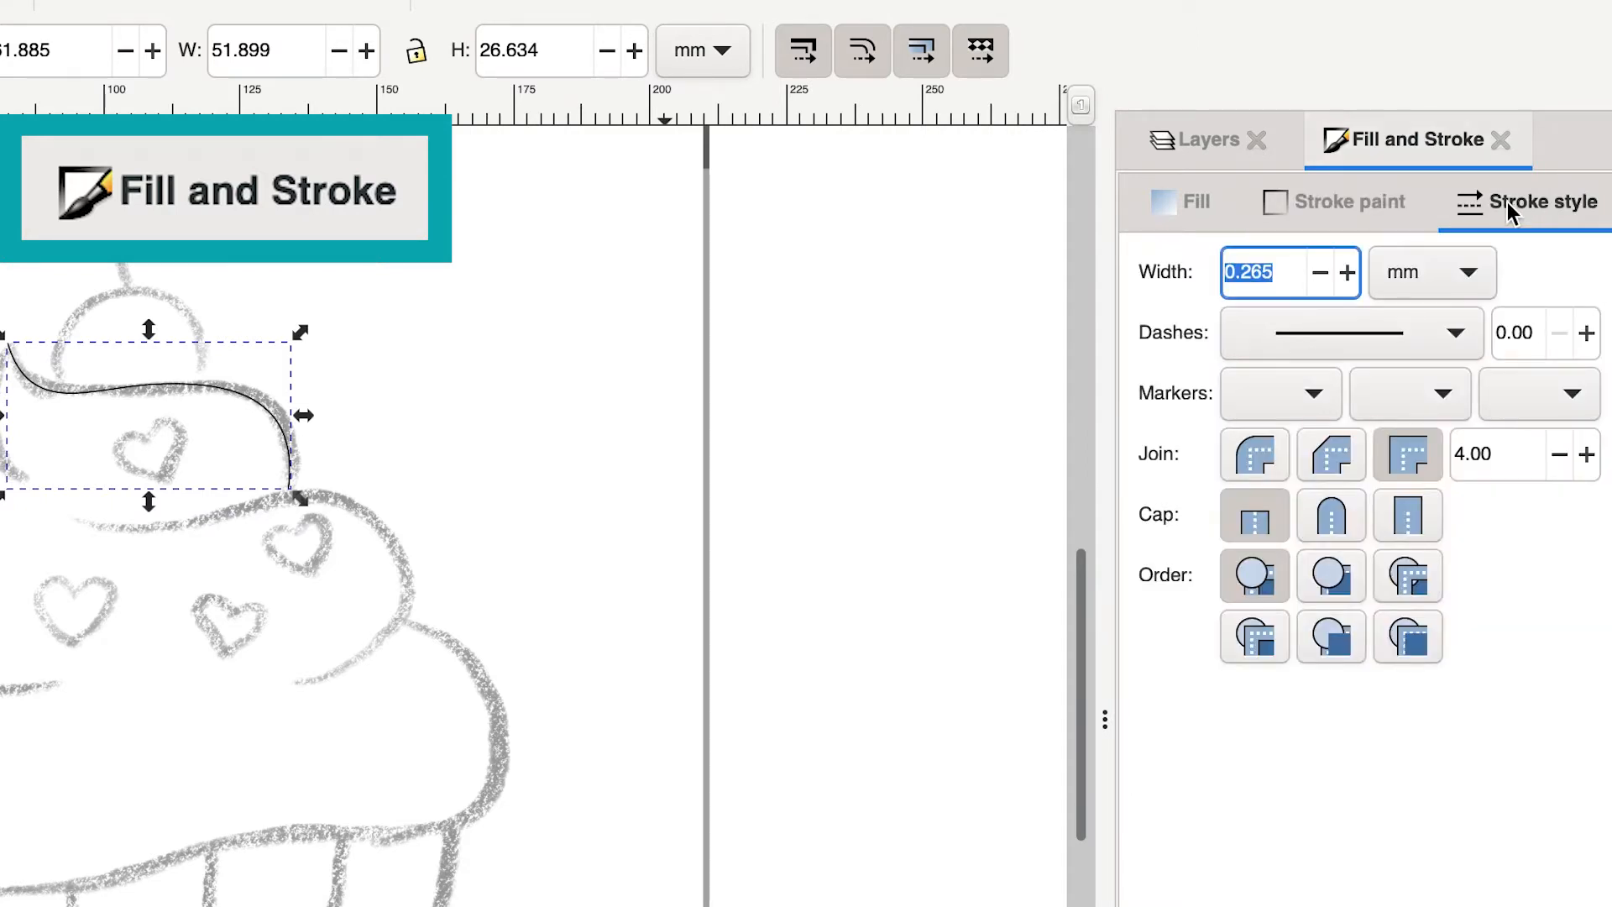
click(1347, 280)
click(1347, 274)
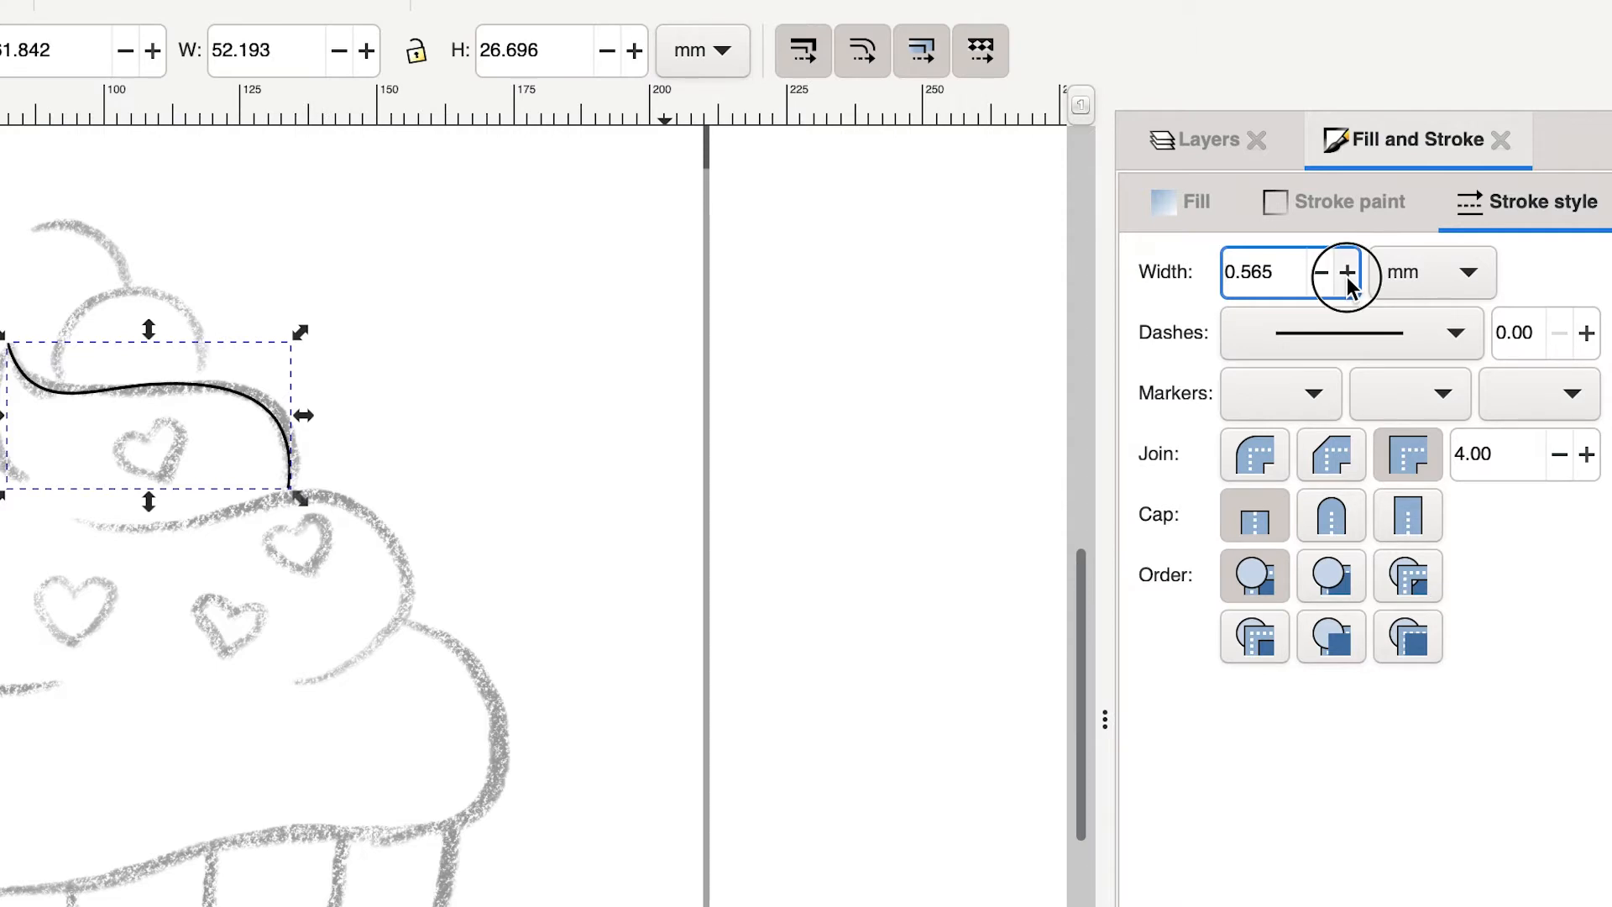
click(1347, 276)
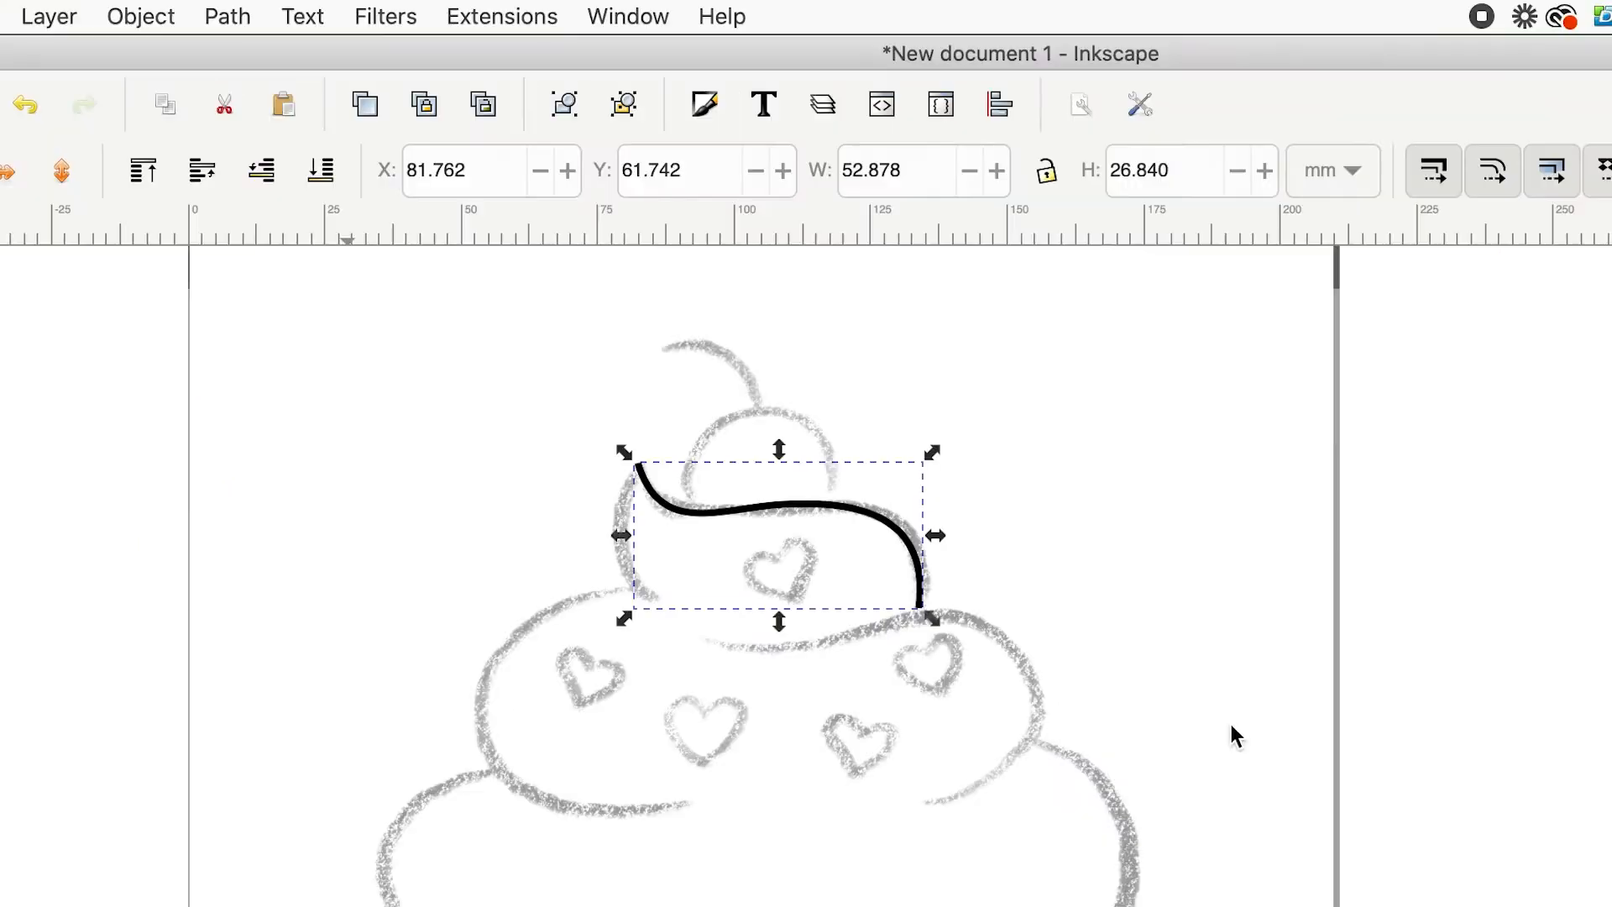
Apply the Power stroke path effect to the top frosting swirl's curve
click(241, 24)
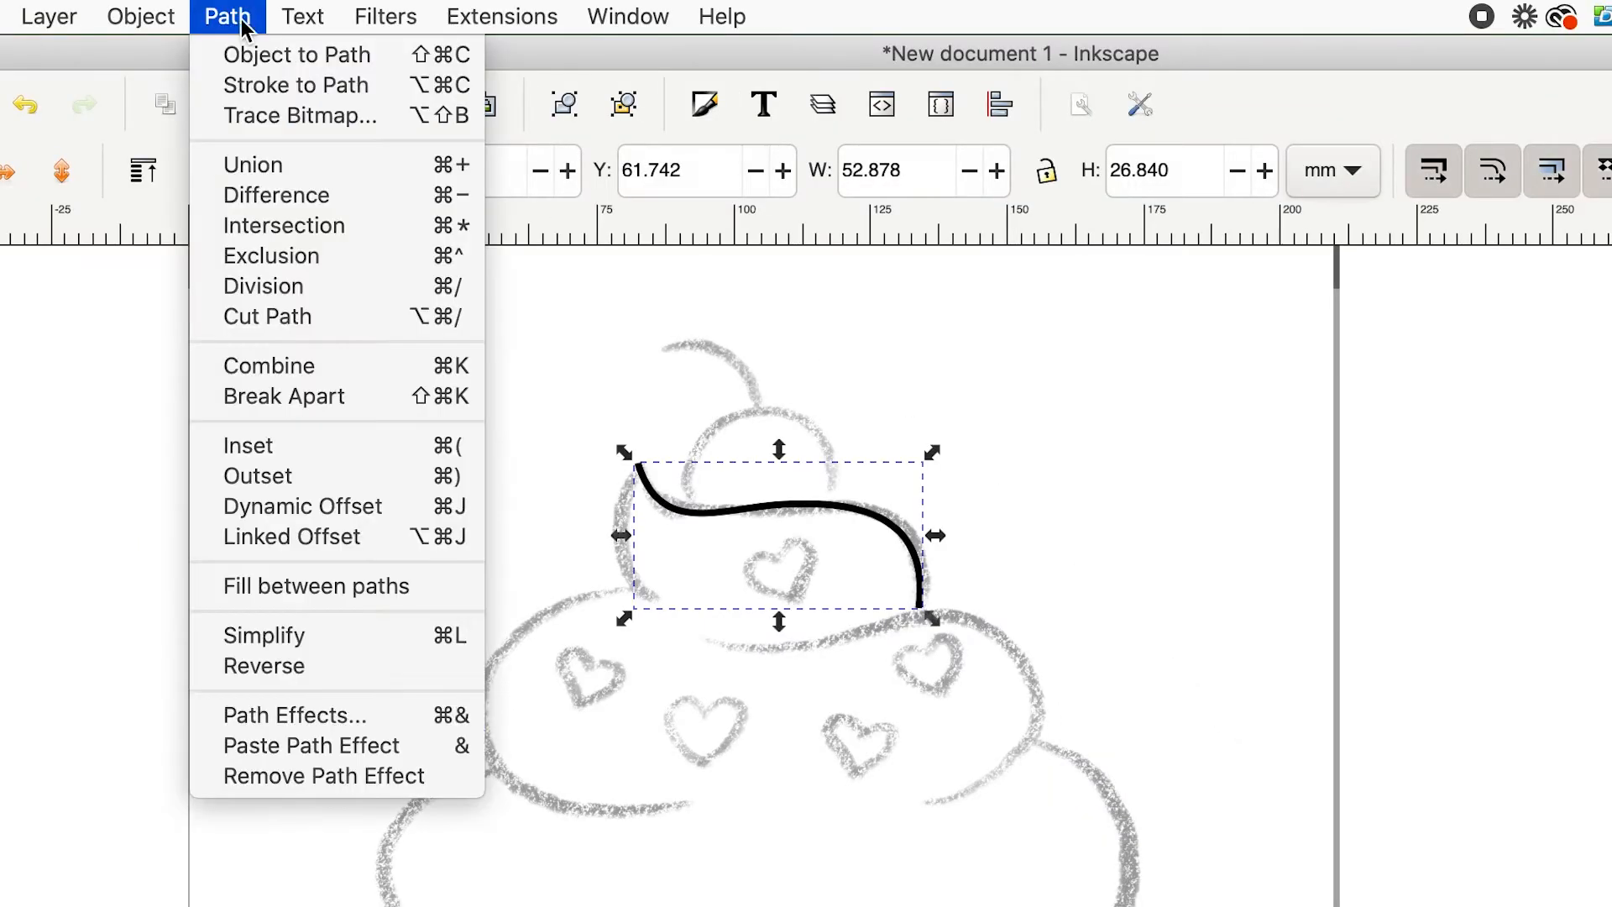
click(374, 715)
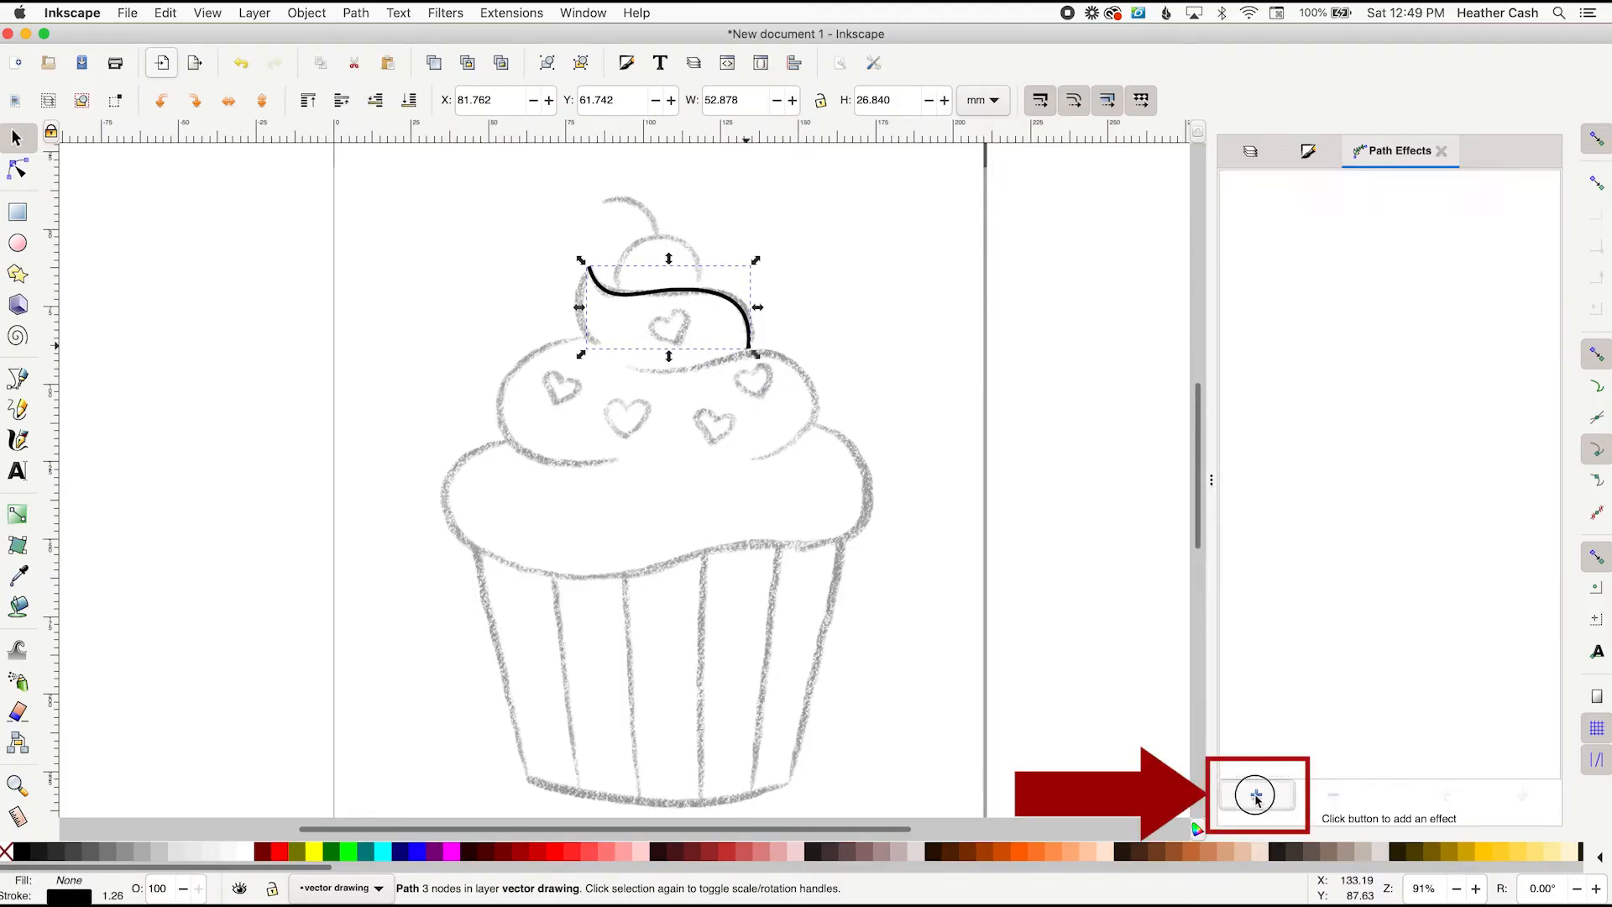
click(1257, 795)
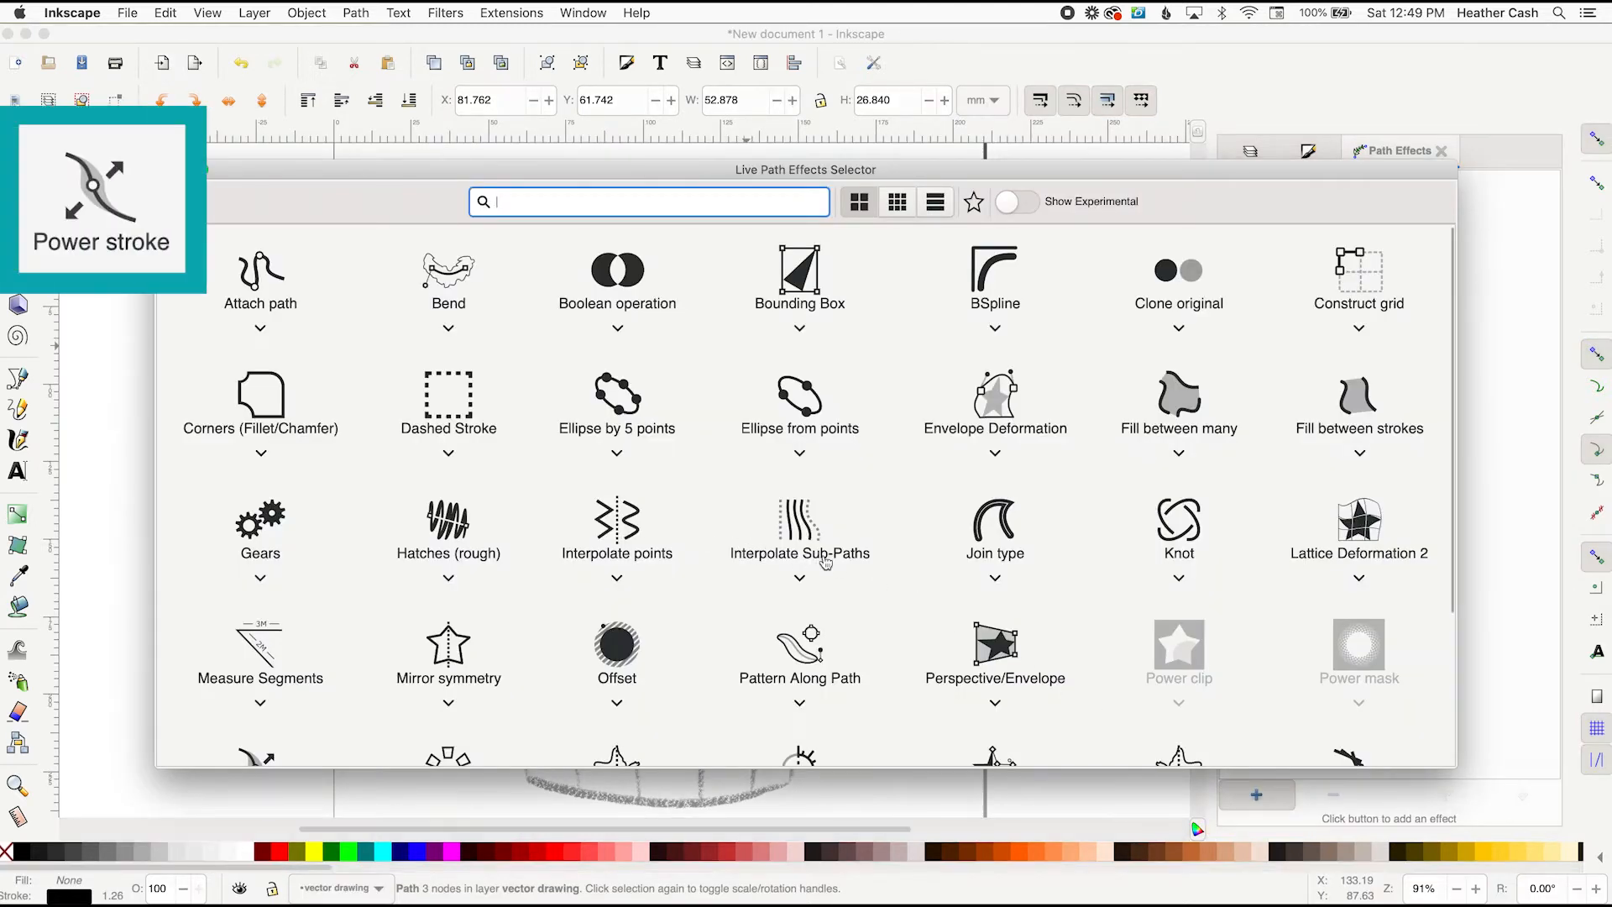
scroll(826, 563, down, 3)
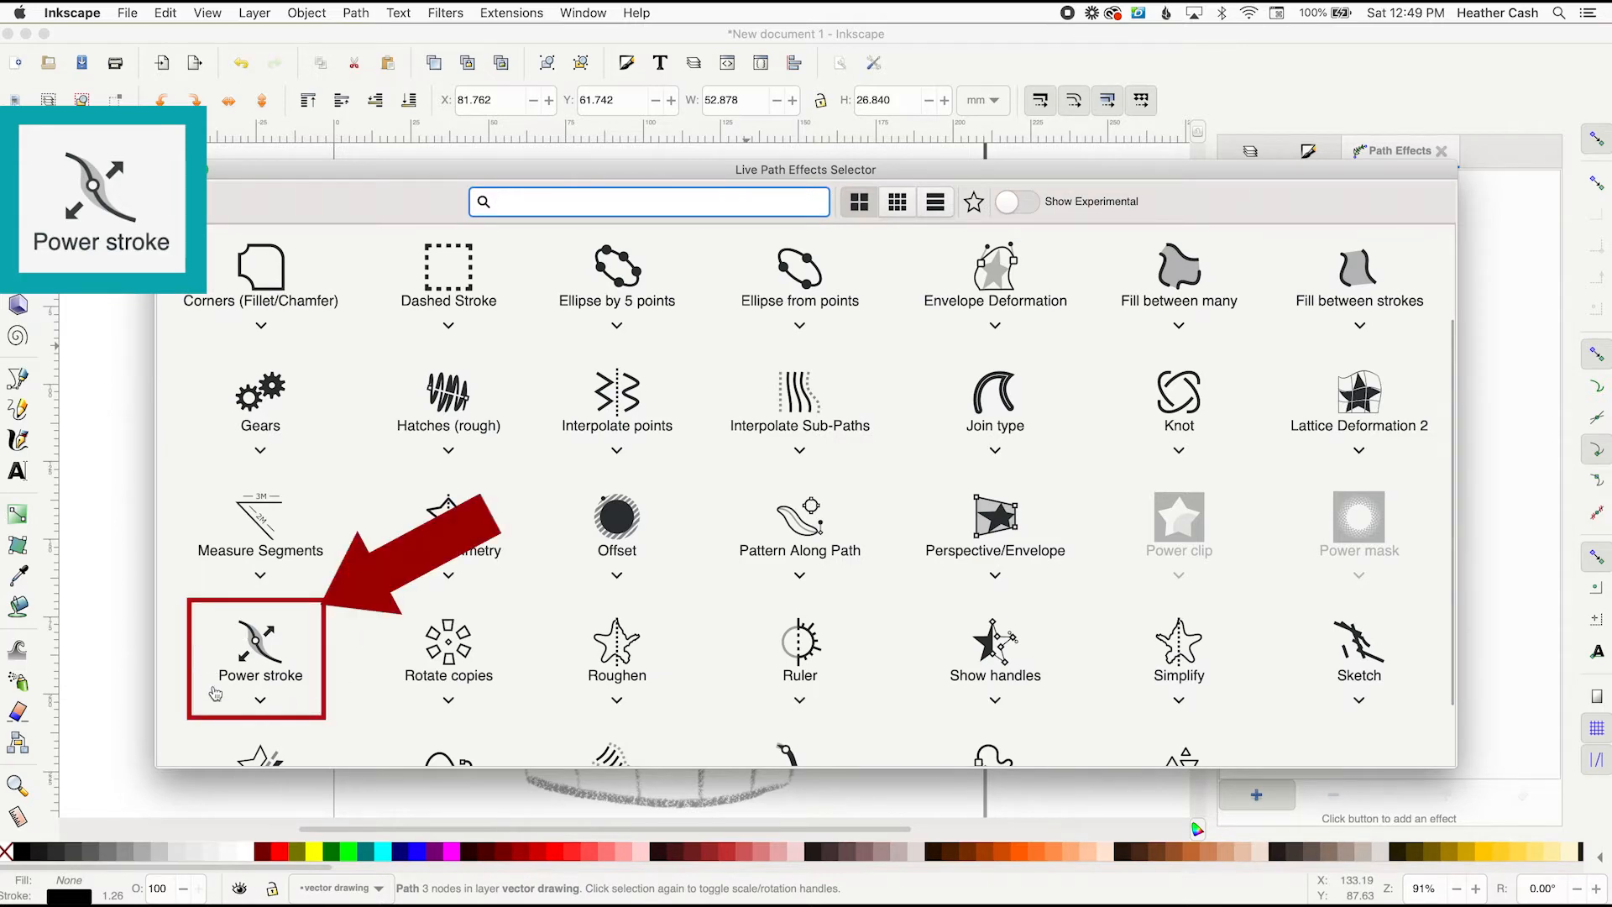
click(256, 645)
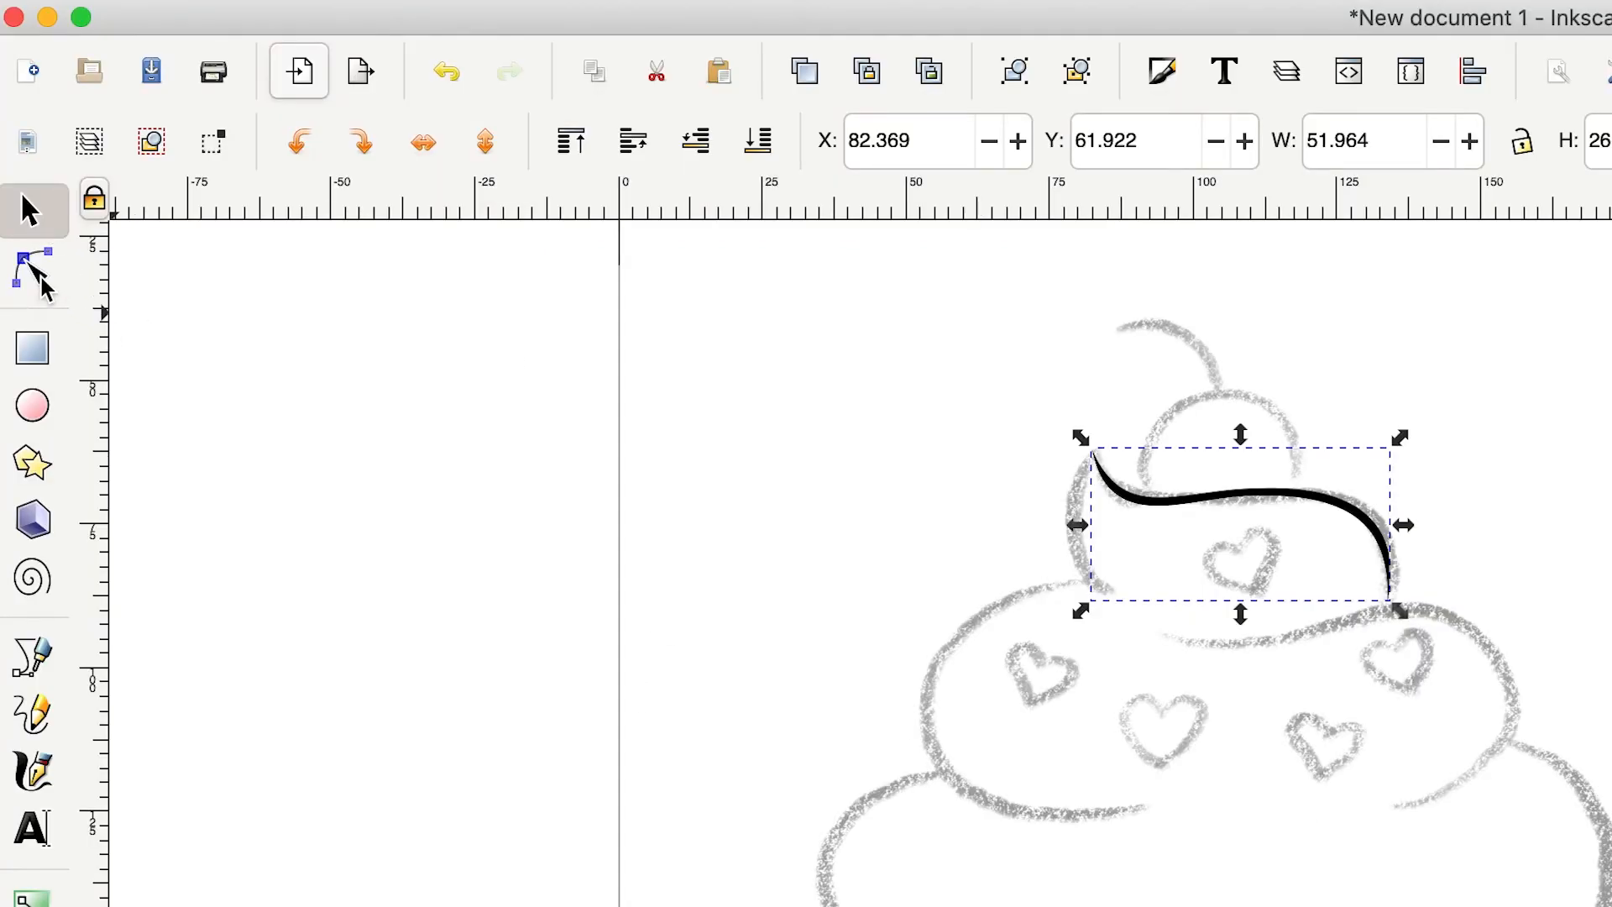
Thin the left half of the power stroke by sliding its middle width point leftward and narrowing the width point near the pointed tip
click(40, 277)
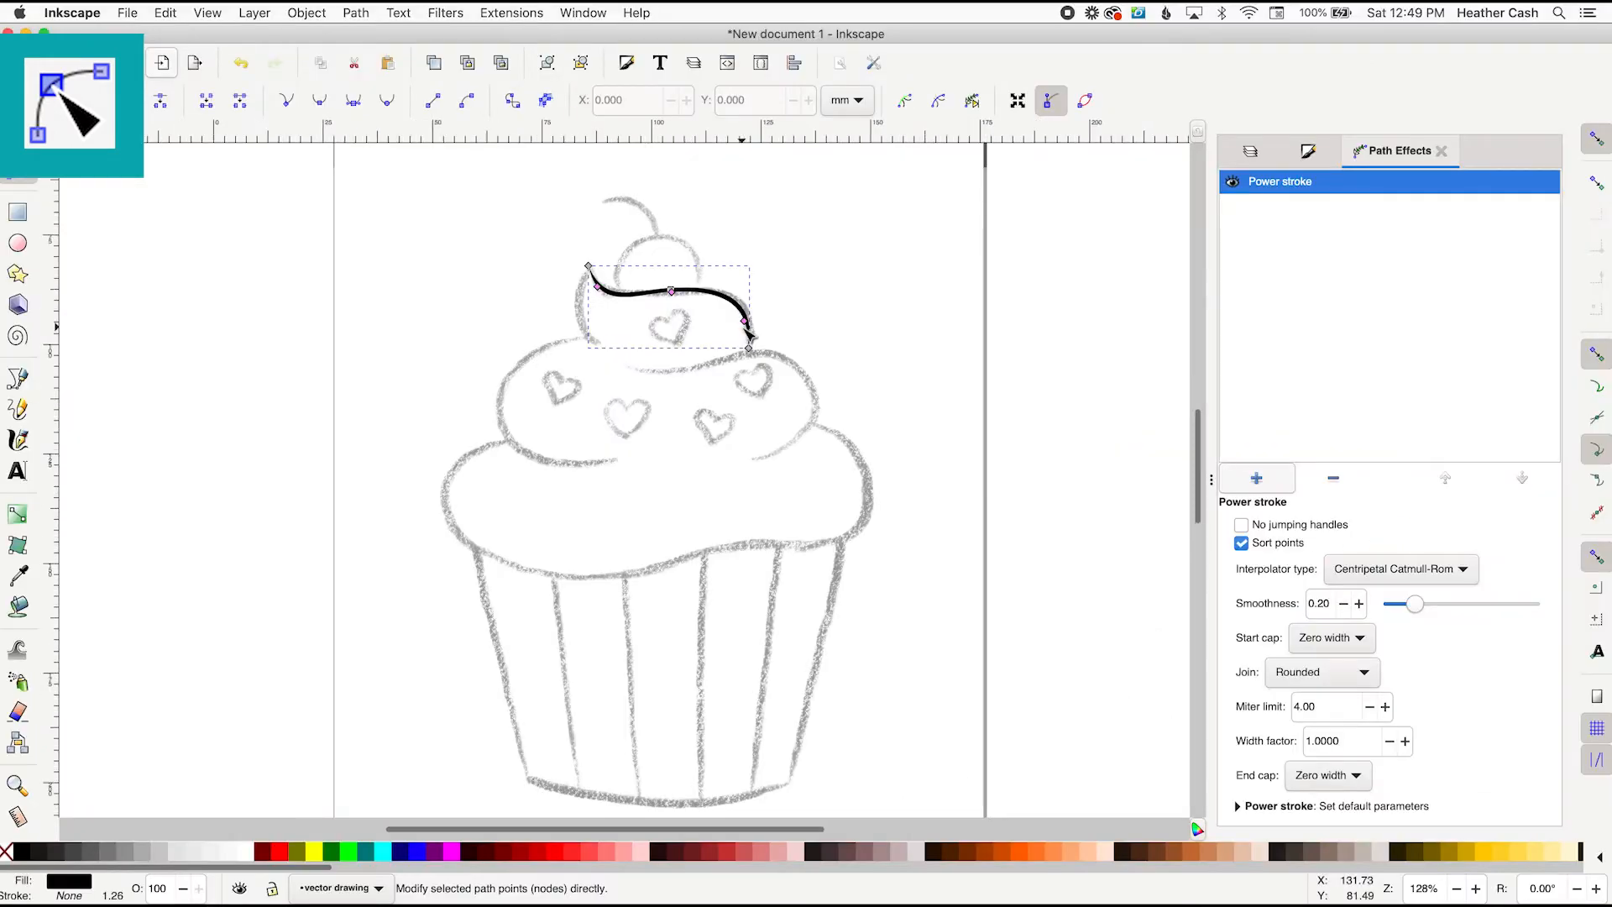
key(plus)
key(plus)
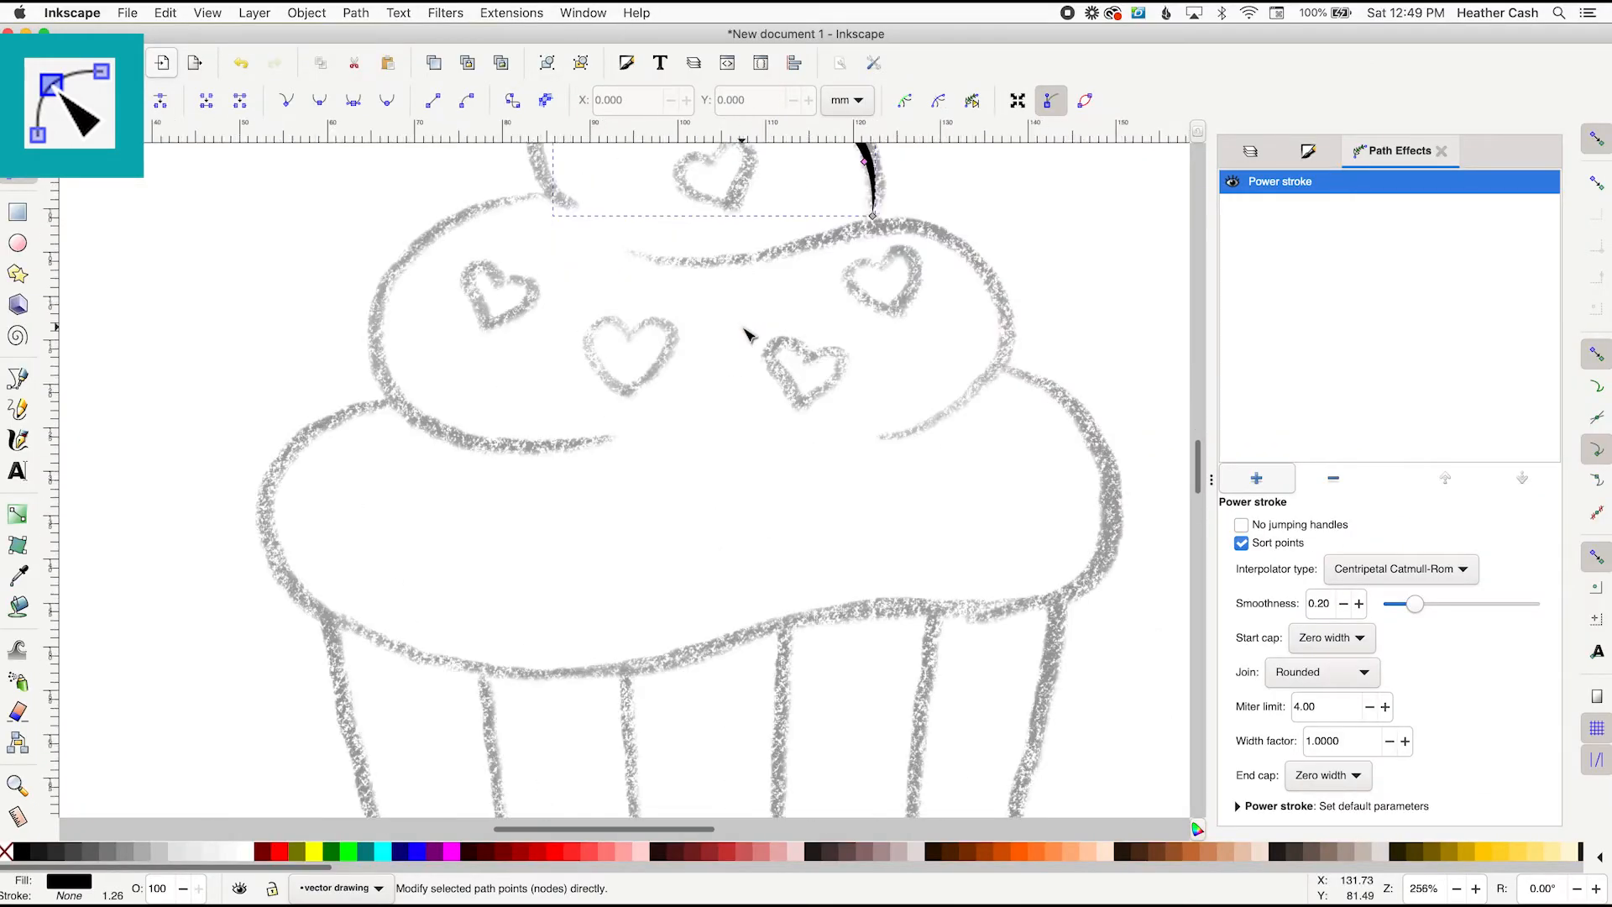
click(744, 243)
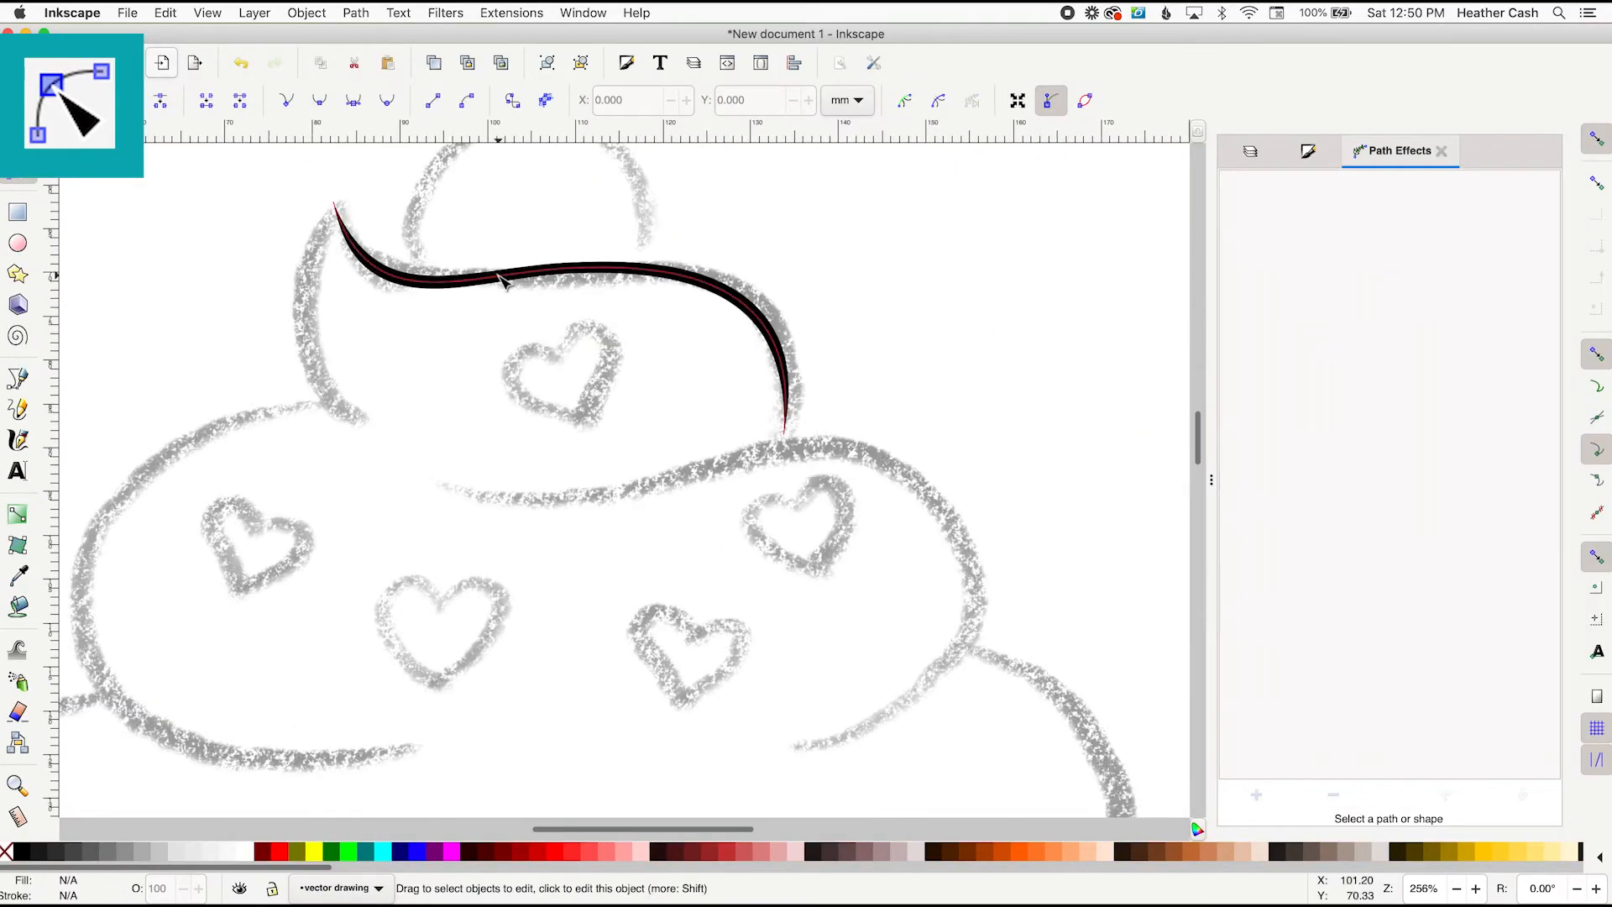
click(504, 282)
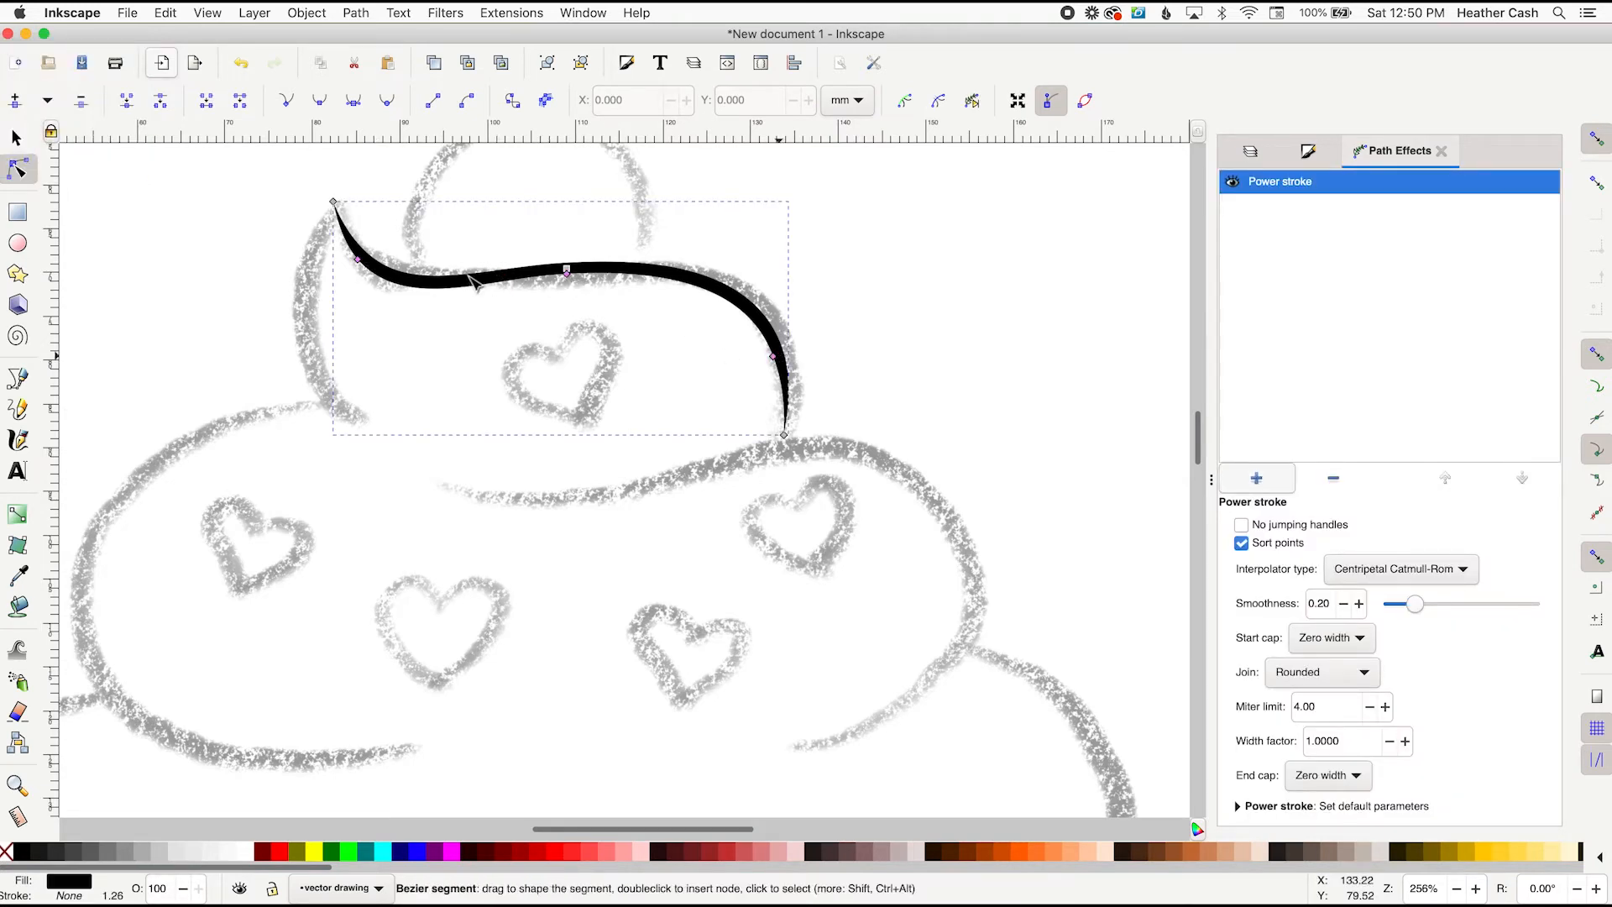
click(567, 275)
drag(567, 275, 565, 281)
drag(567, 279, 504, 286)
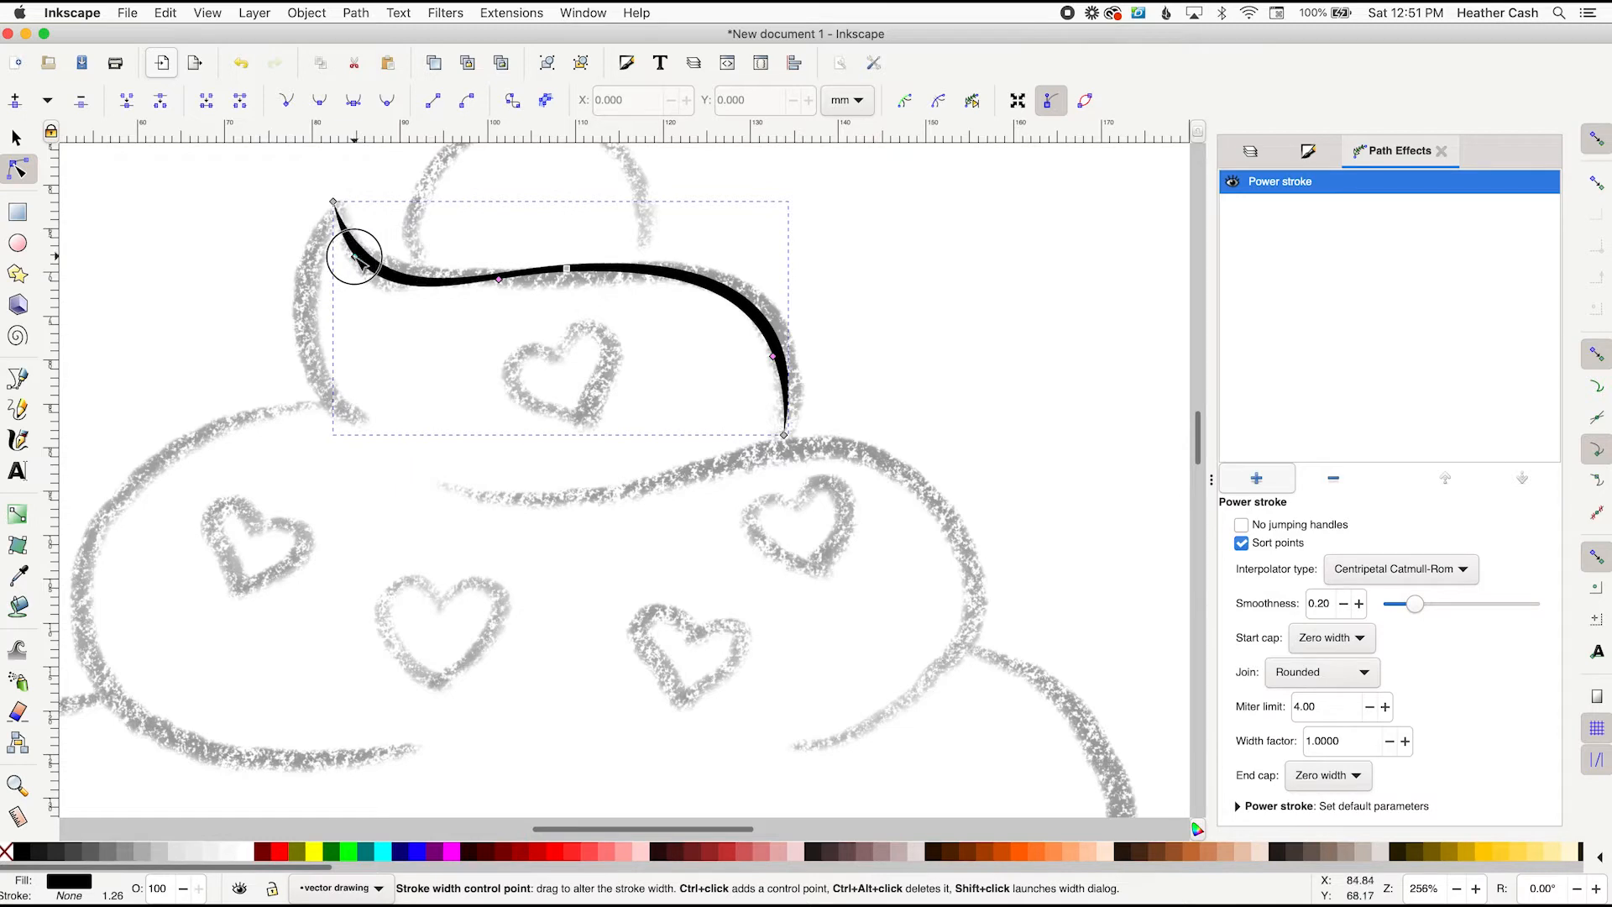
drag(356, 257, 362, 261)
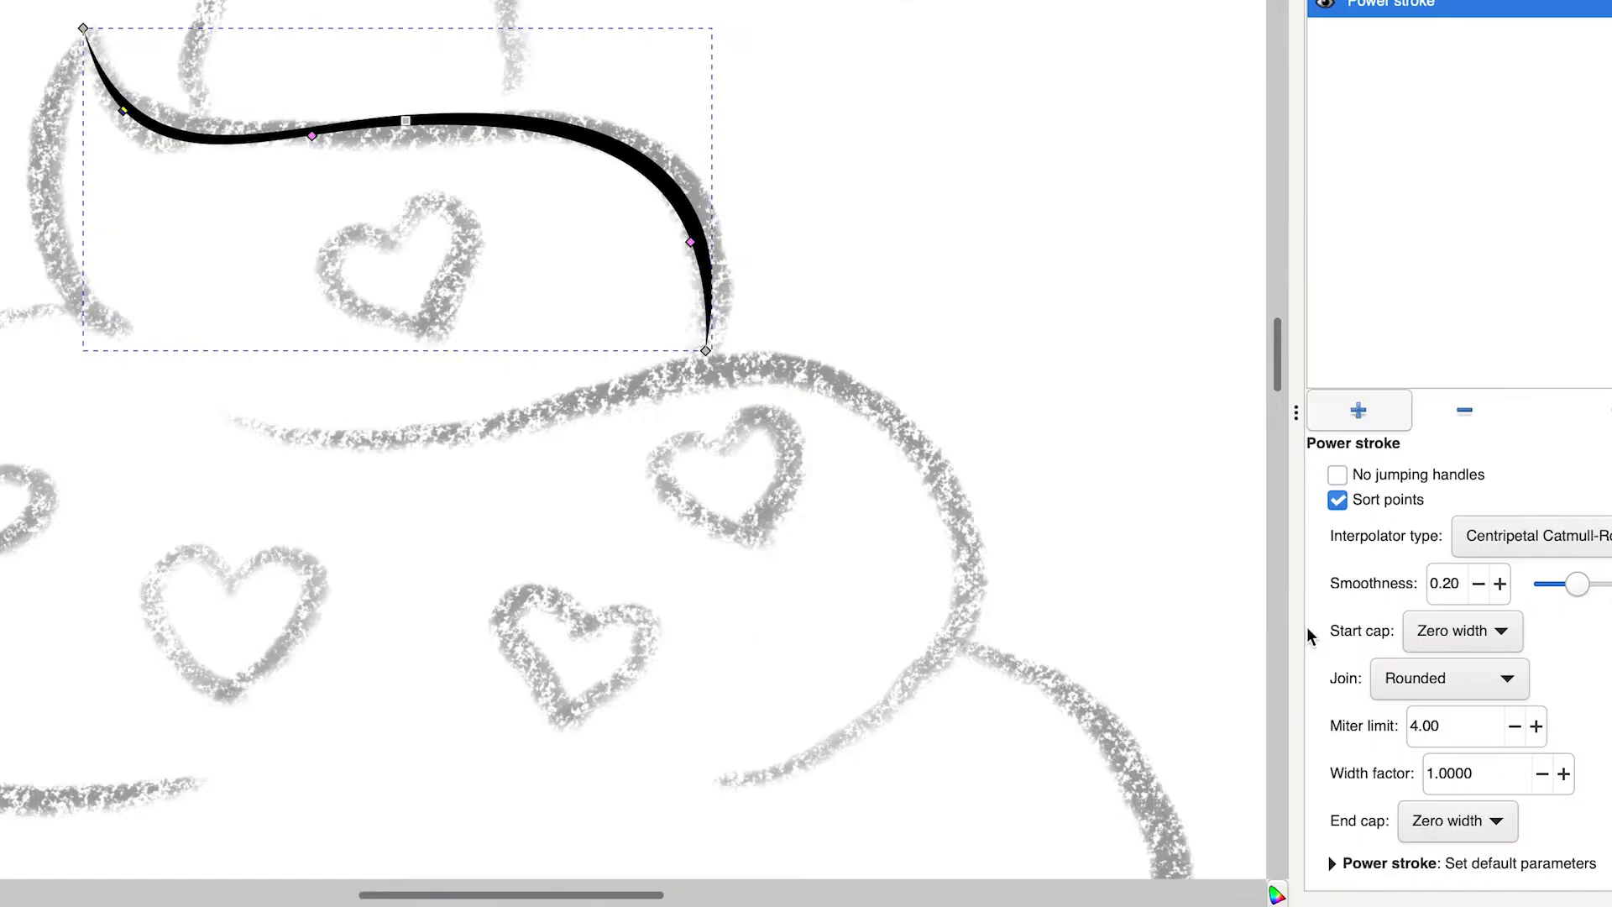
Set the power stroke's start and end caps to Round and nudge the curve's tip node slightly inward
click(1503, 632)
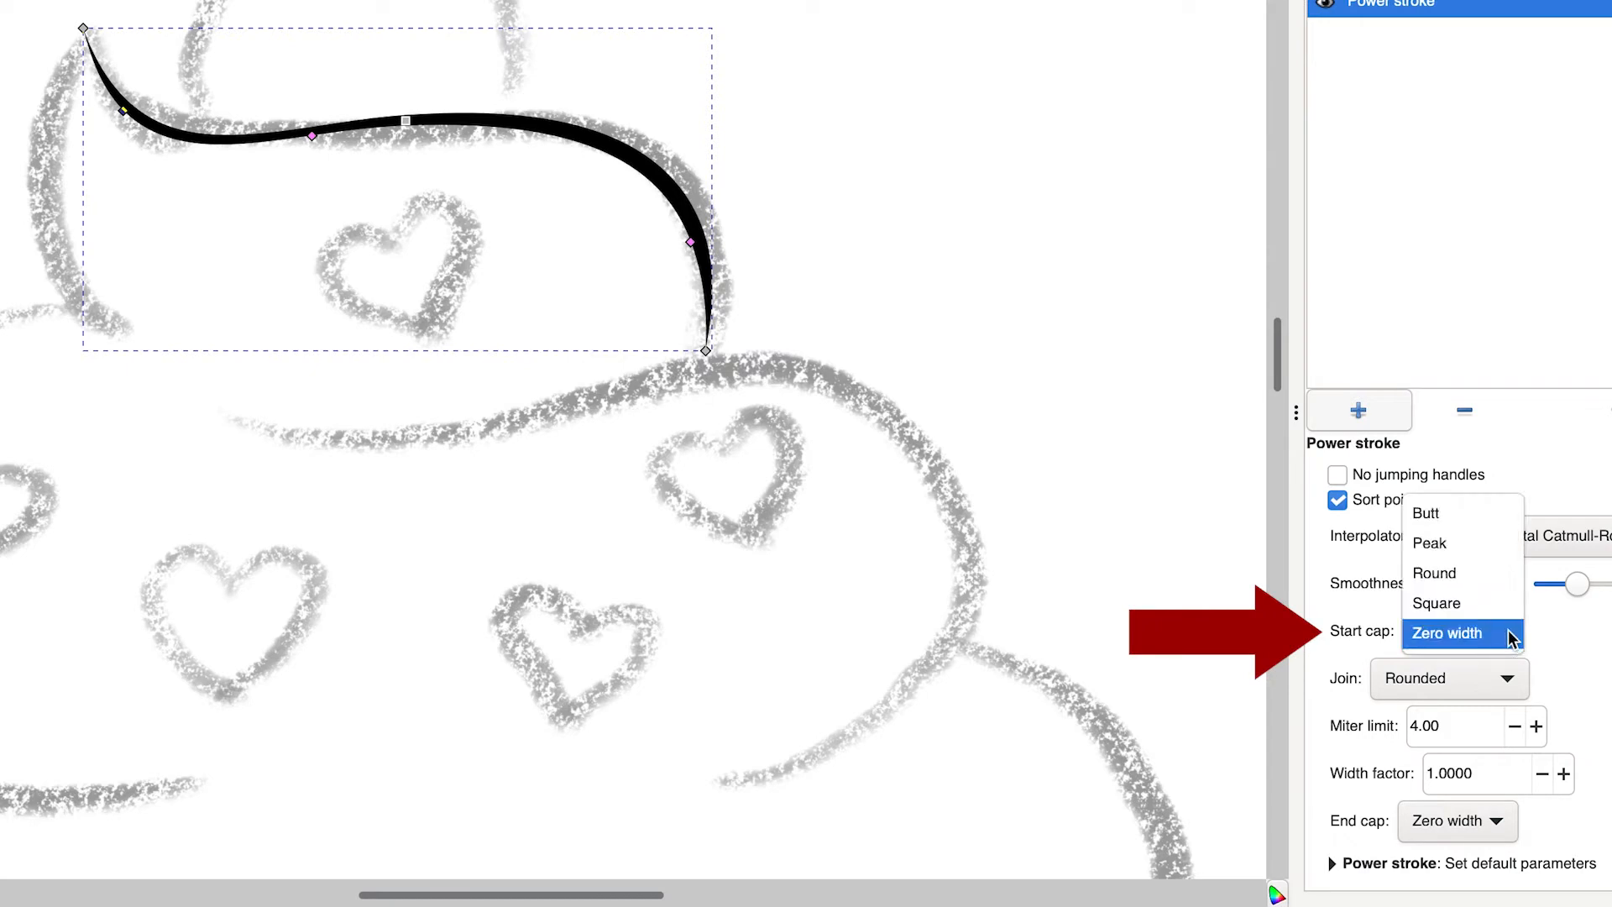
click(1473, 574)
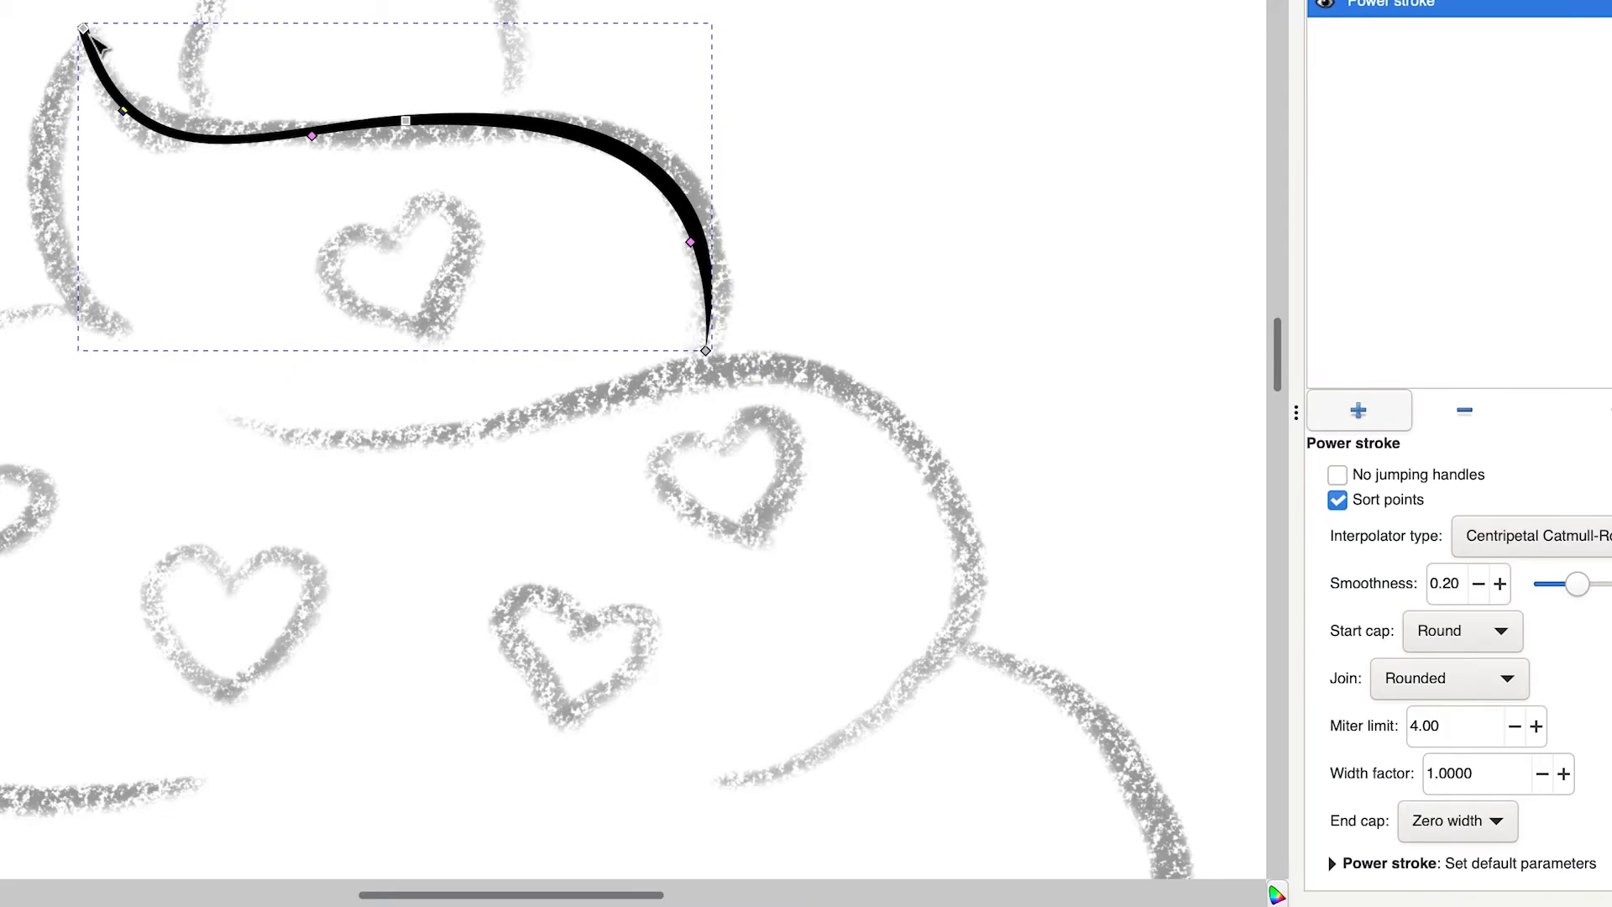
drag(84, 29, 89, 37)
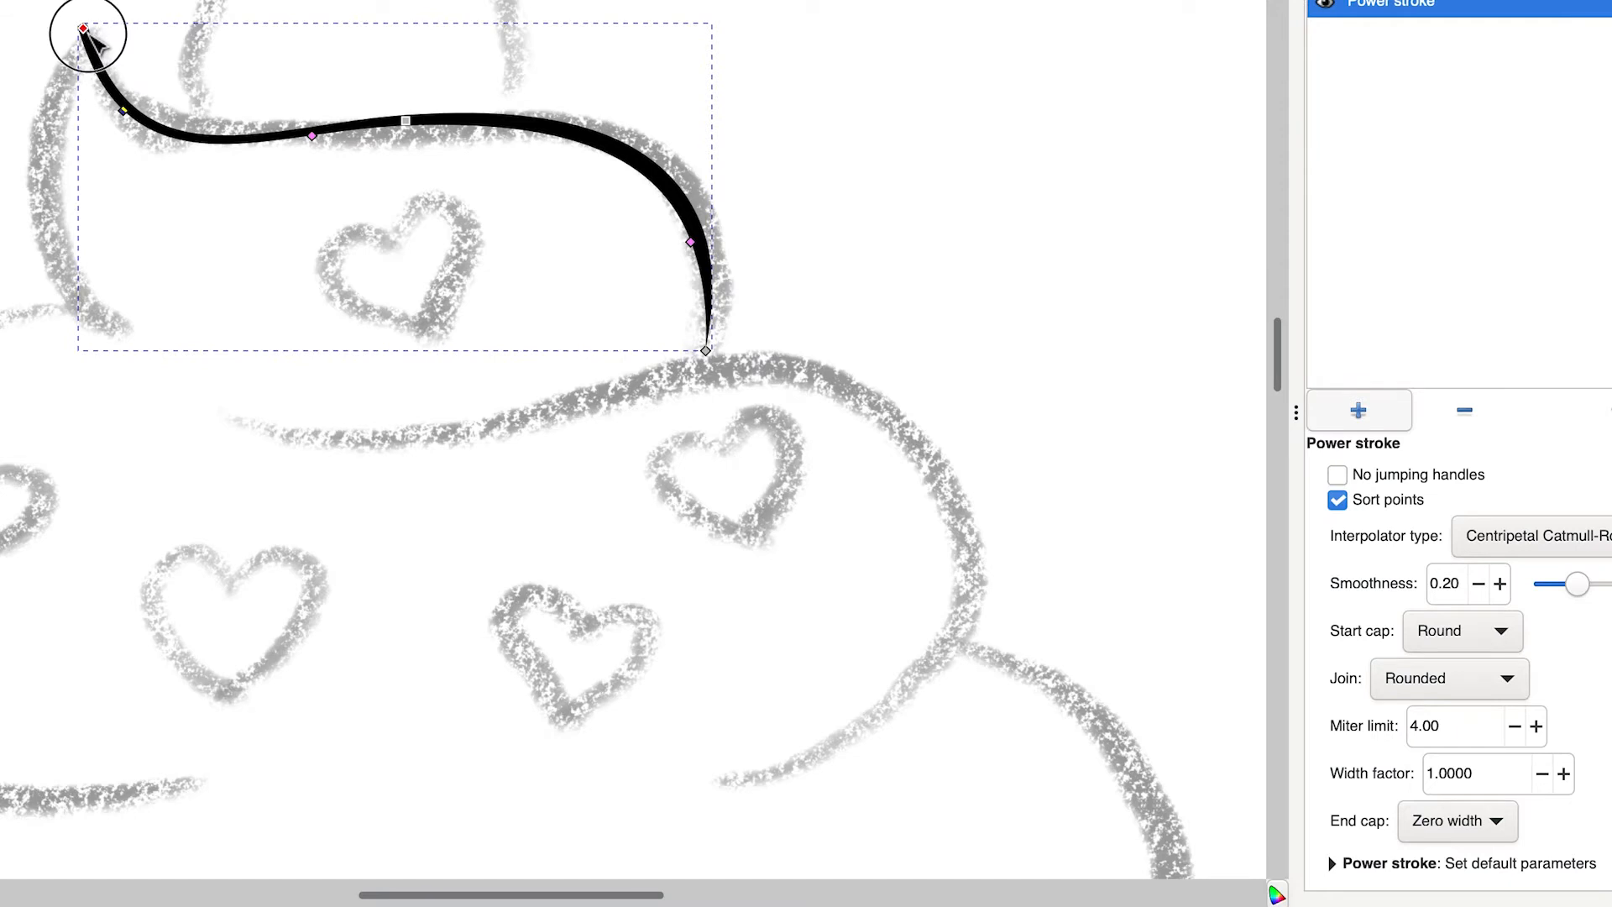
click(1501, 823)
click(1463, 771)
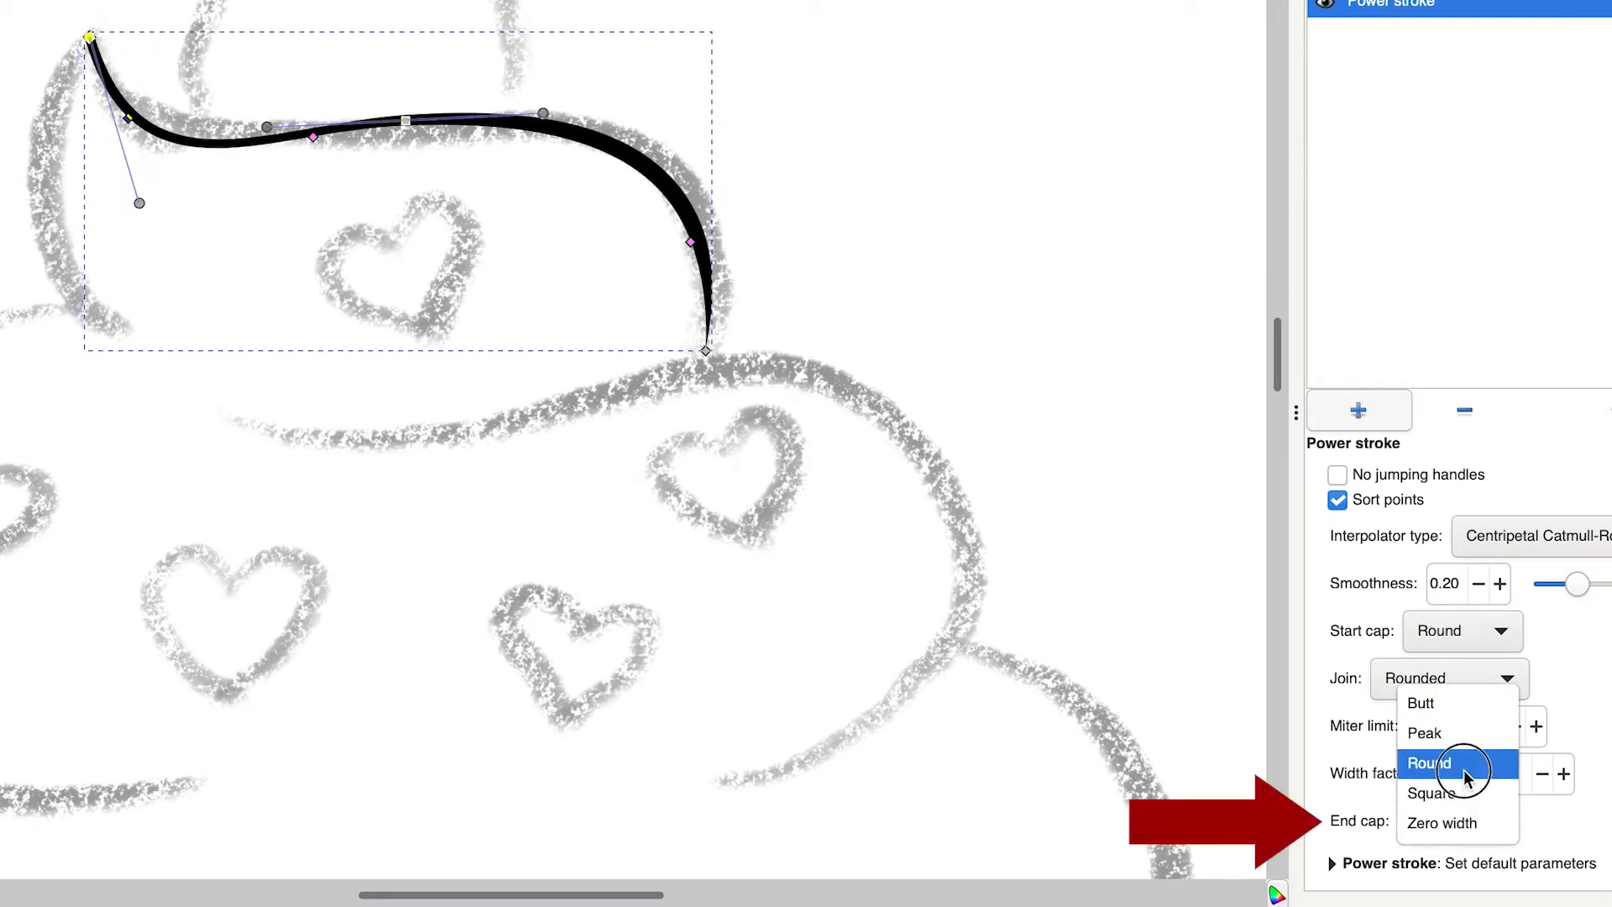
click(998, 396)
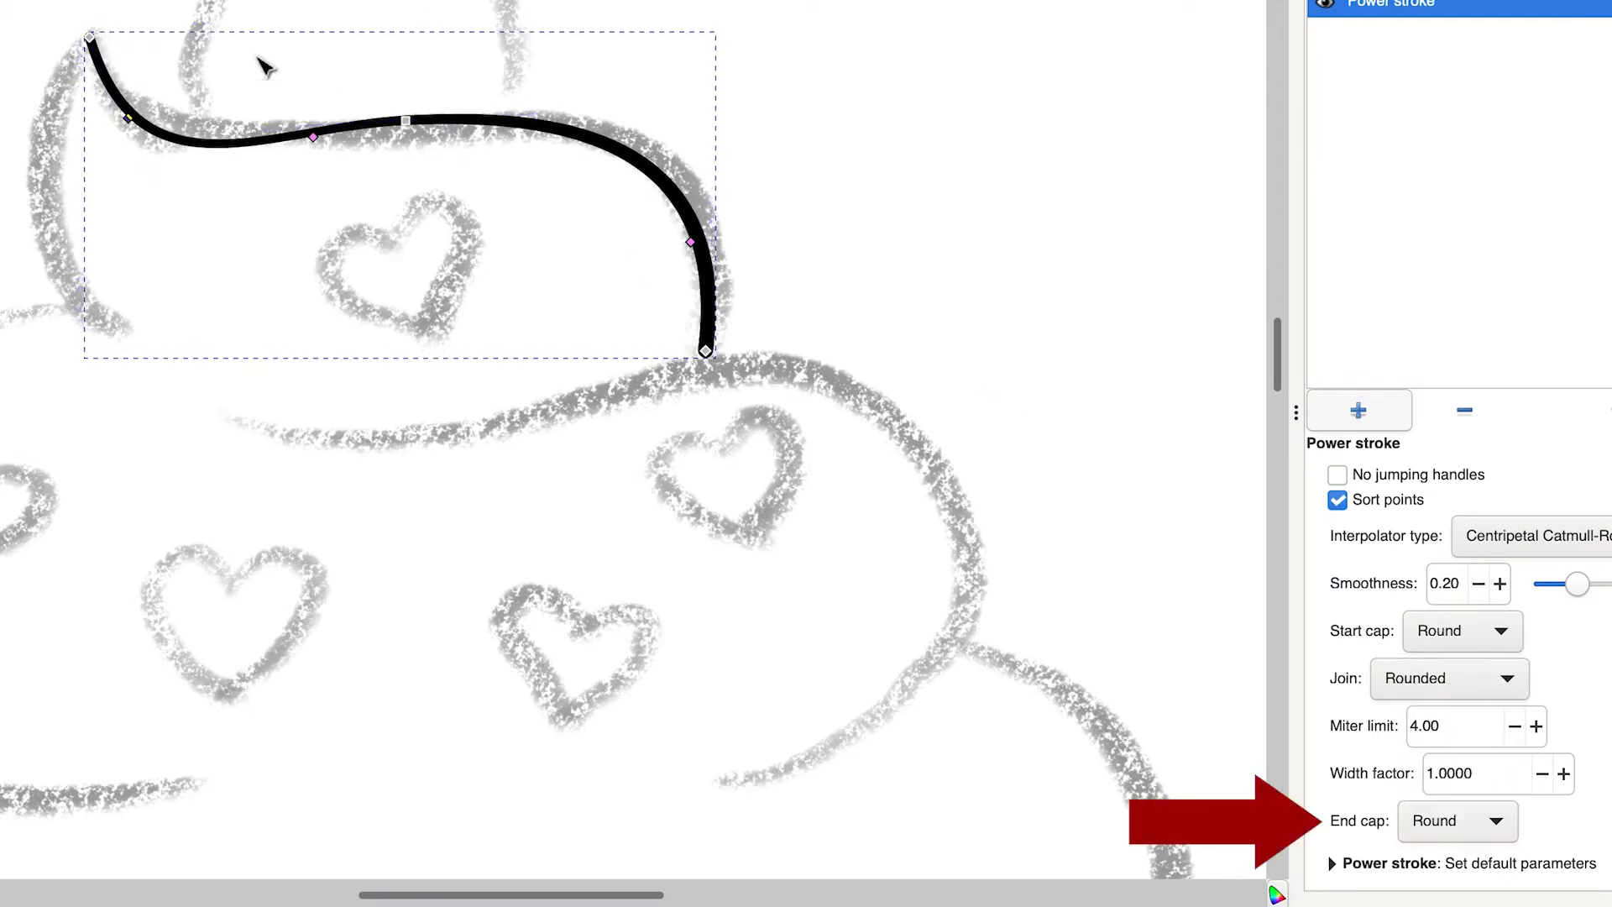
Set the power stroke's width factor to 0.7
click(705, 351)
click(1543, 773)
click(1543, 773)
click(1543, 774)
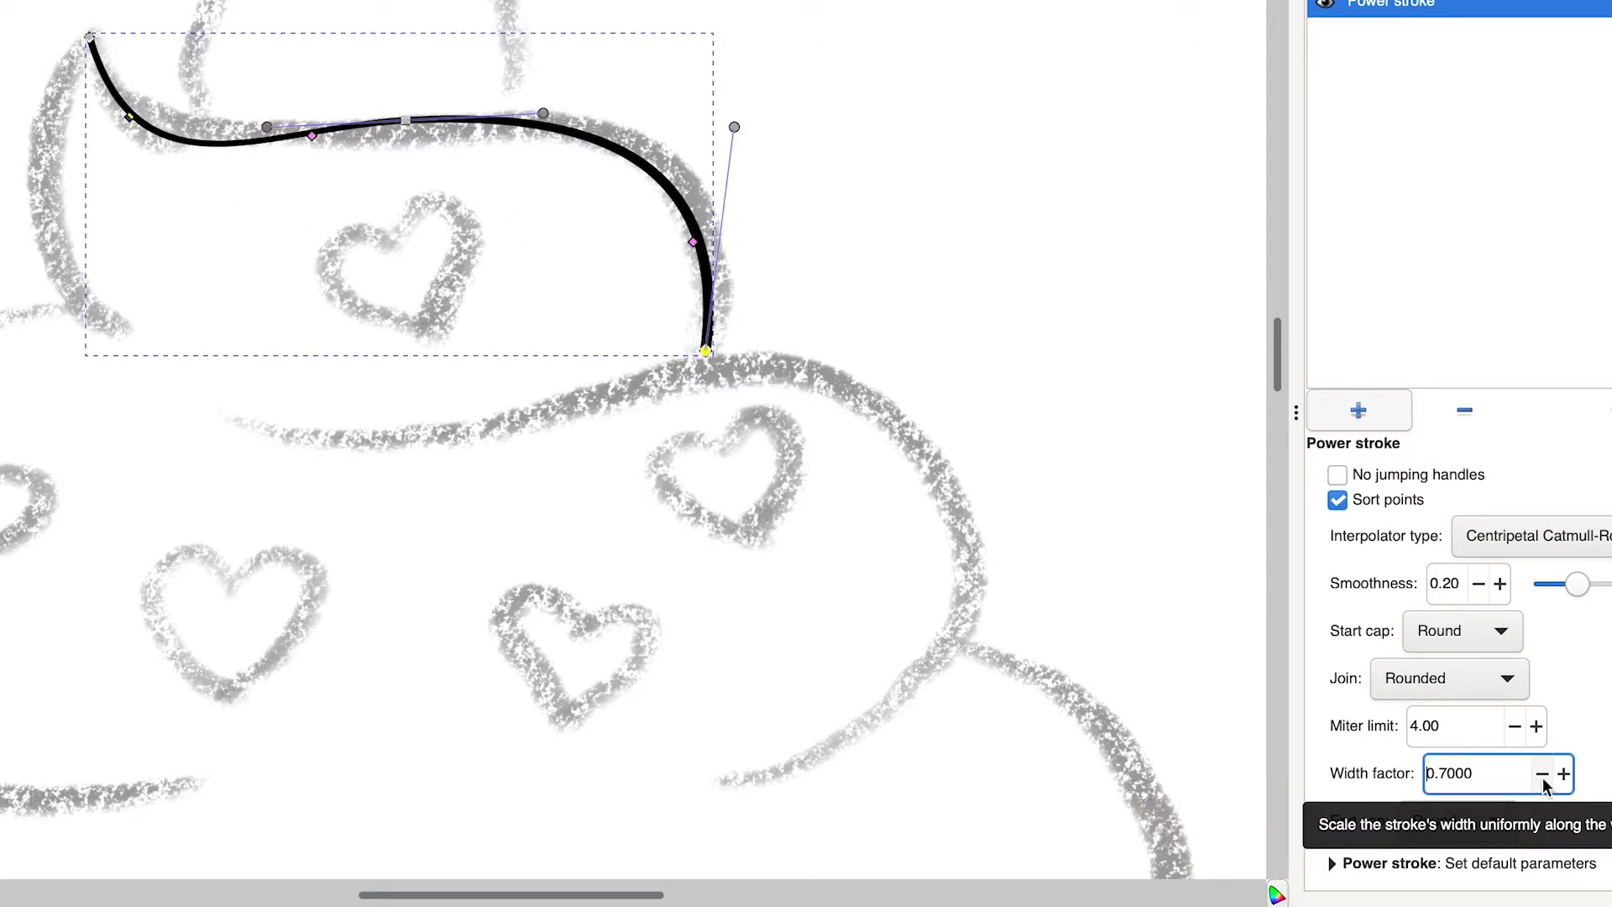
click(1563, 775)
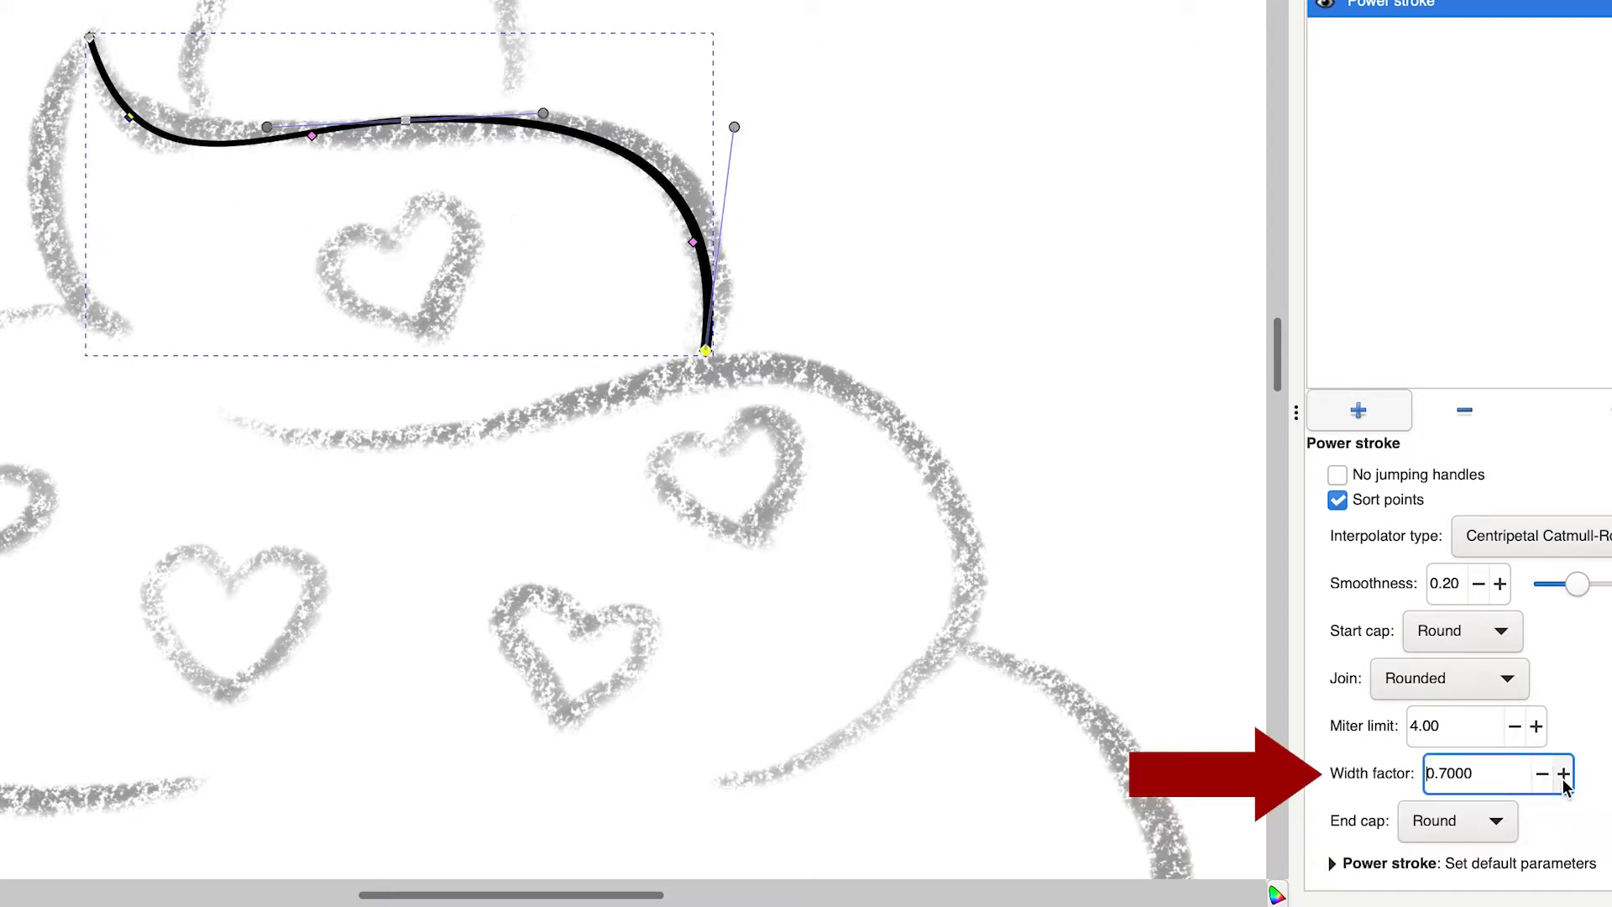
click(1564, 774)
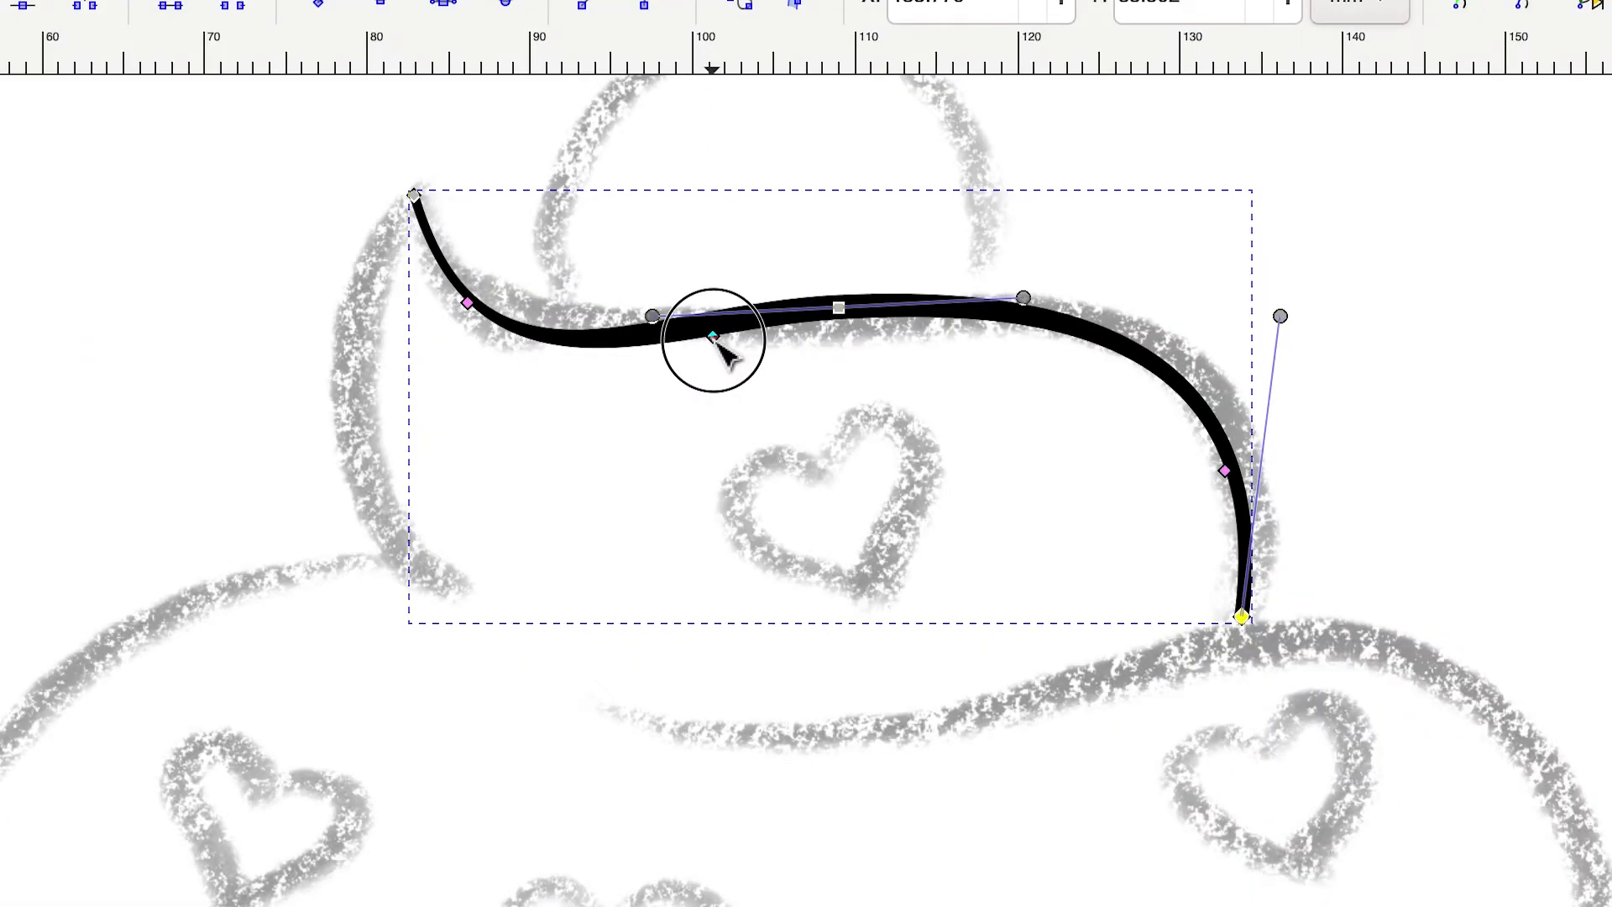
Widen the power stroke at its middle width point and at the width point near the pointed tip
drag(313, 136, 312, 143)
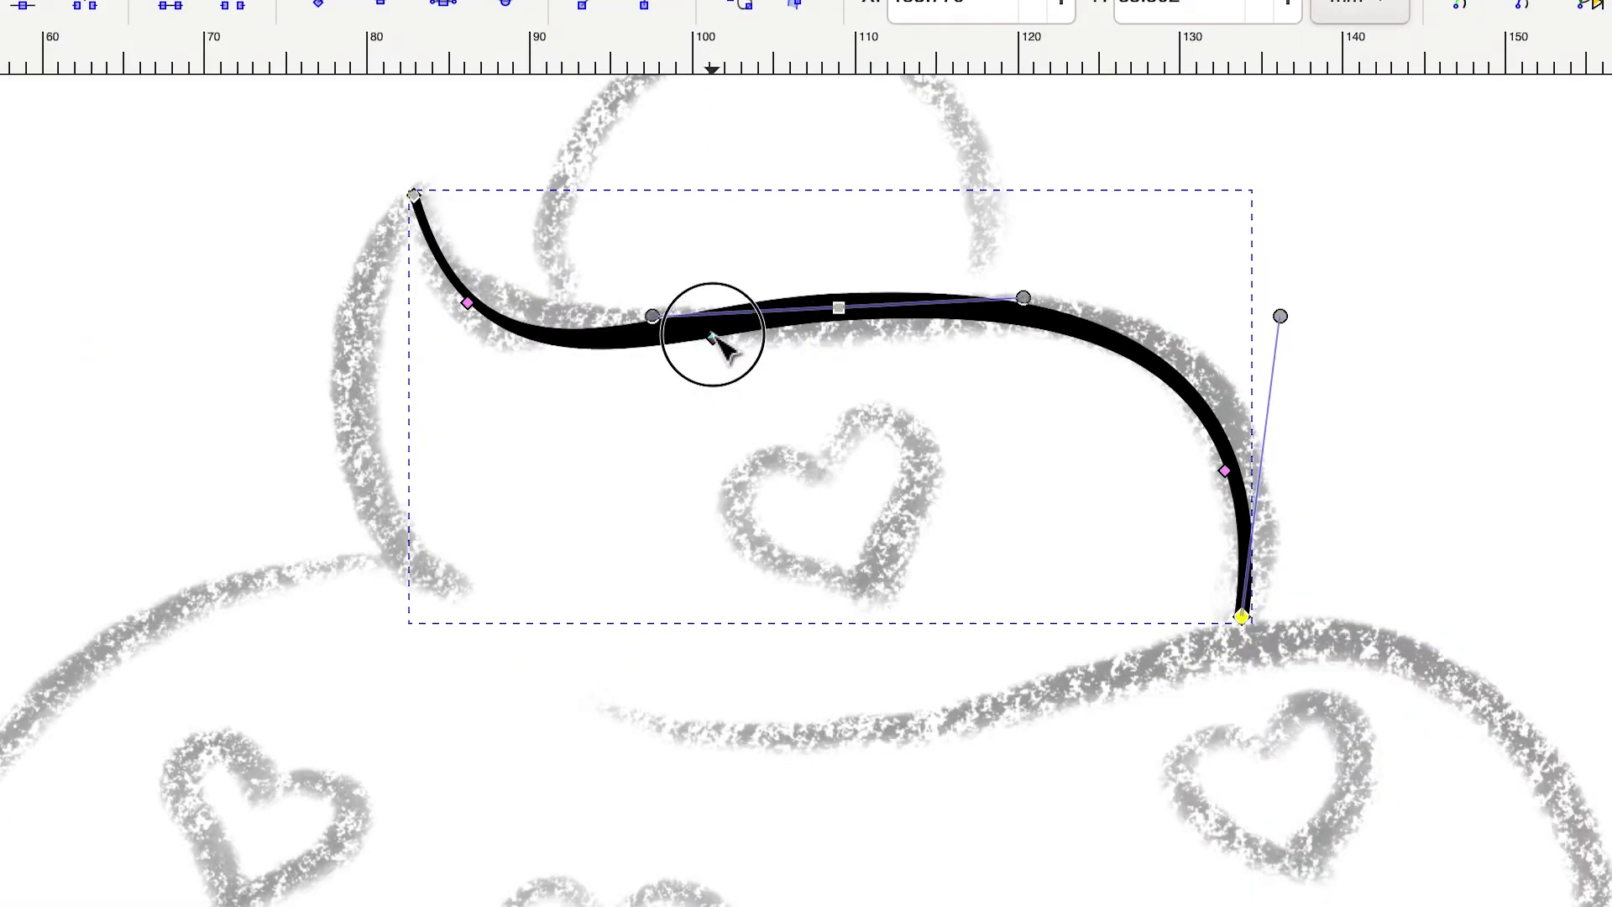
drag(713, 337, 713, 333)
drag(468, 304, 467, 312)
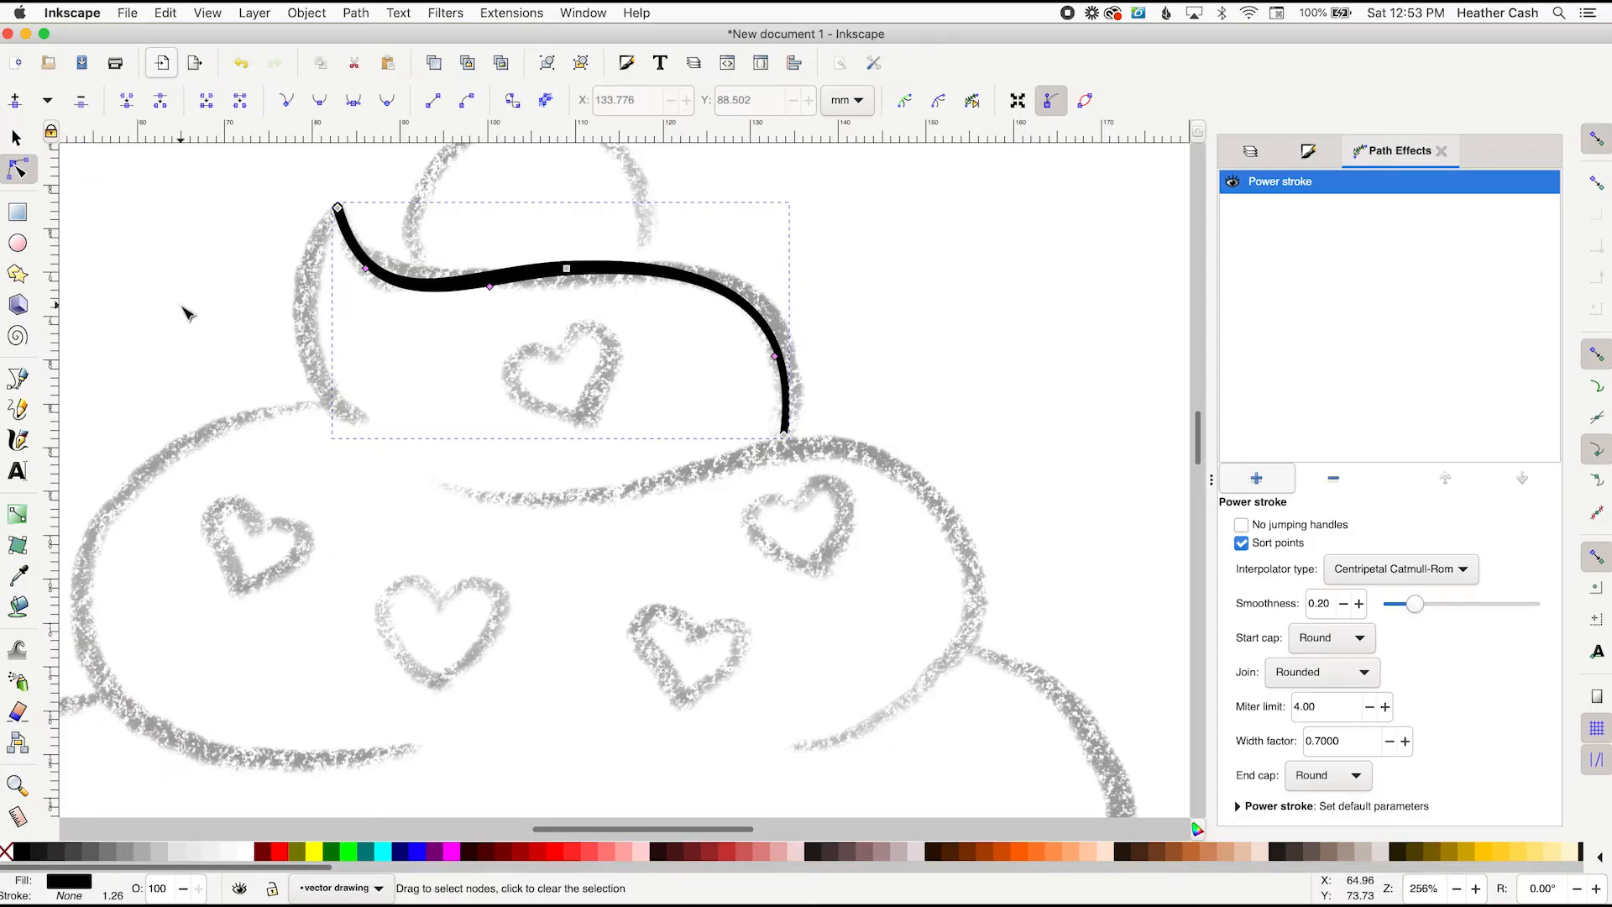
click(259, 288)
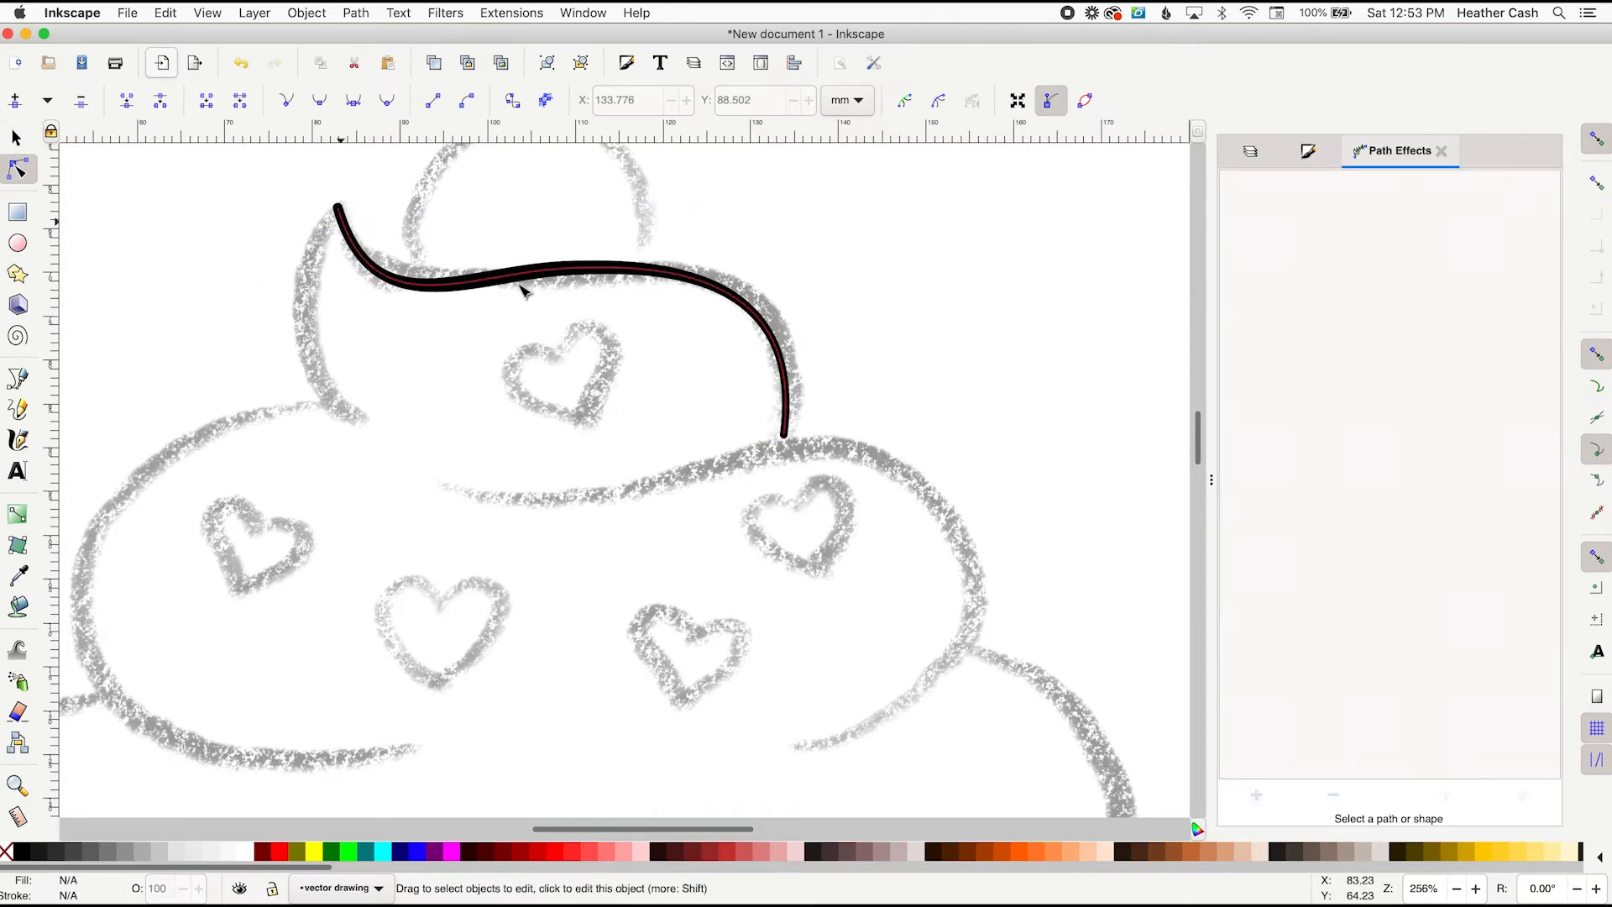
Trace the left edge of the frosting's pointed tip with a Bezier curve about 24 mm tall, ending at the tip
click(19, 380)
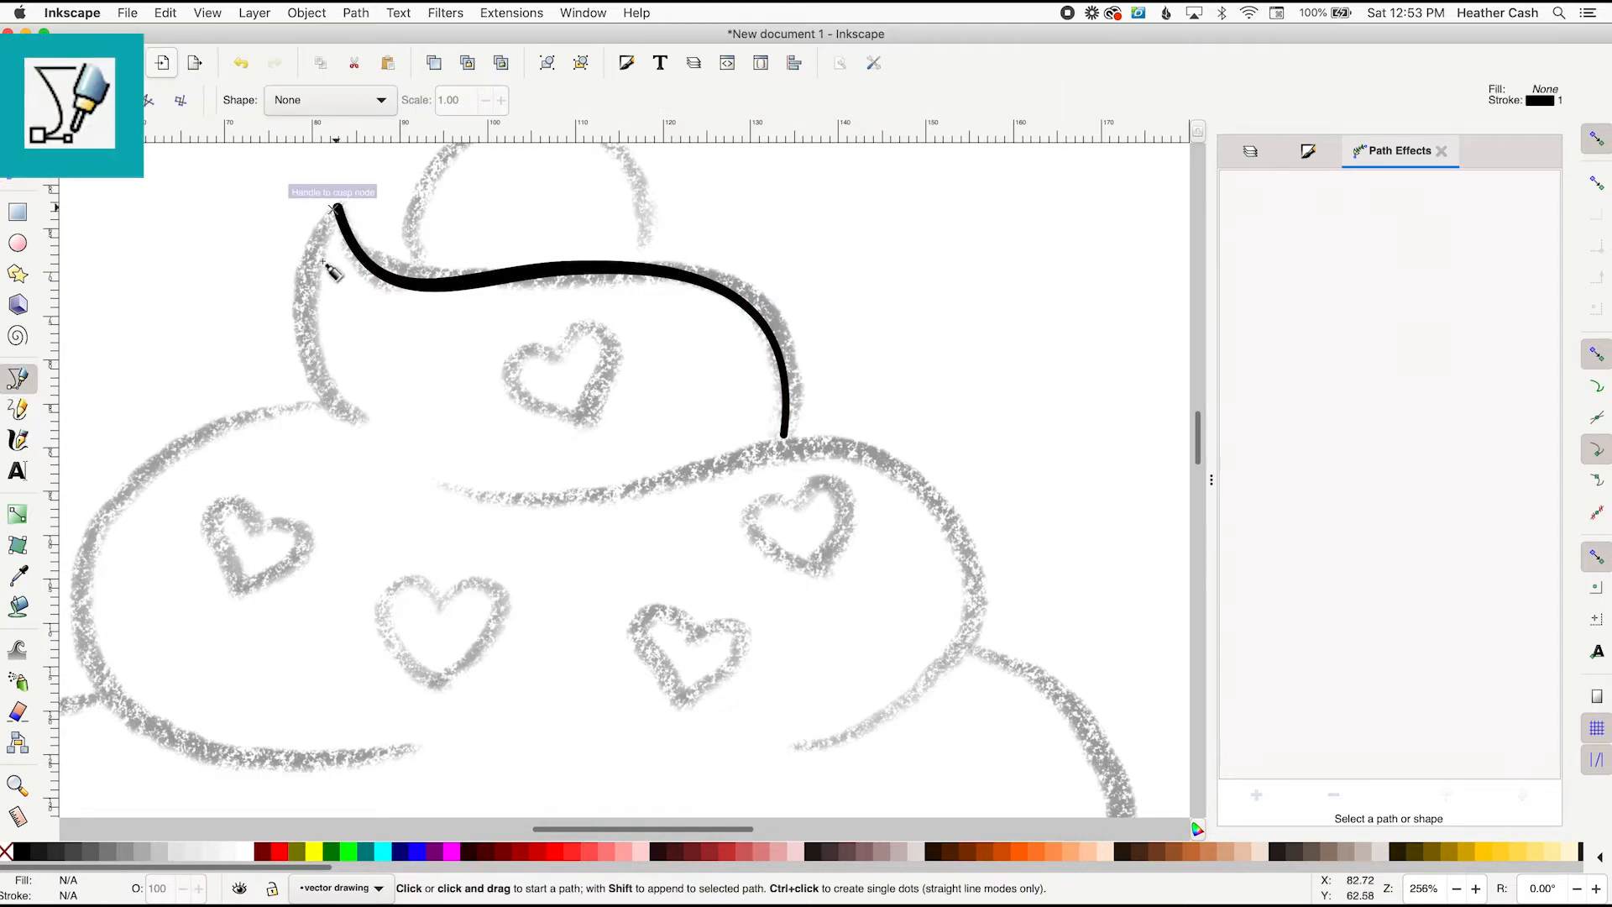
drag(354, 417, 304, 362)
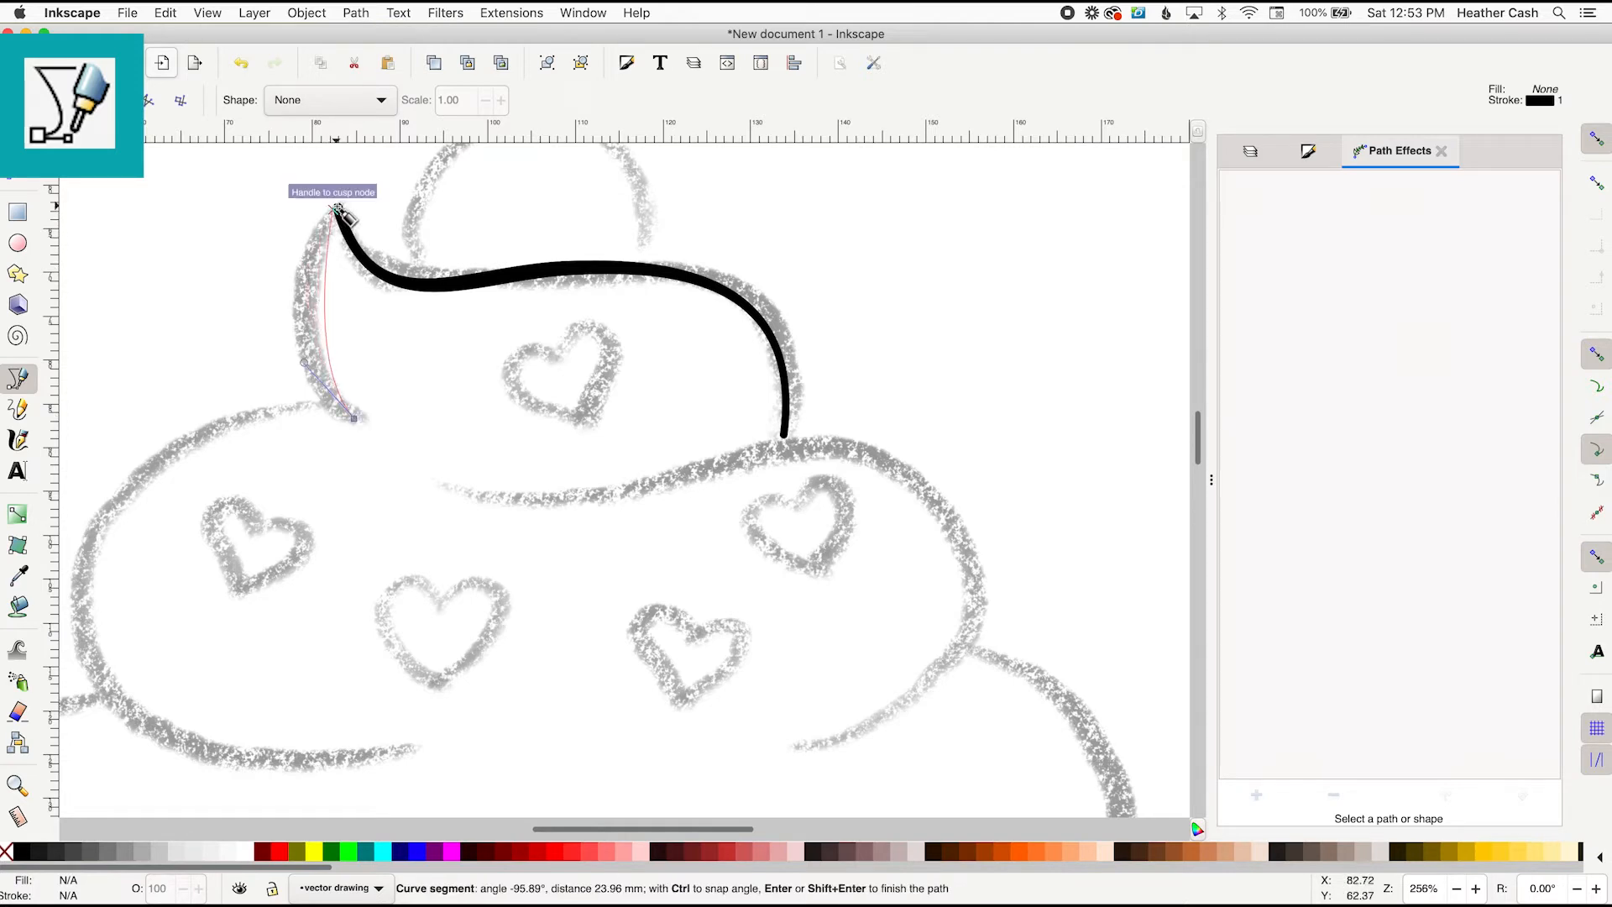
drag(337, 208, 380, 147)
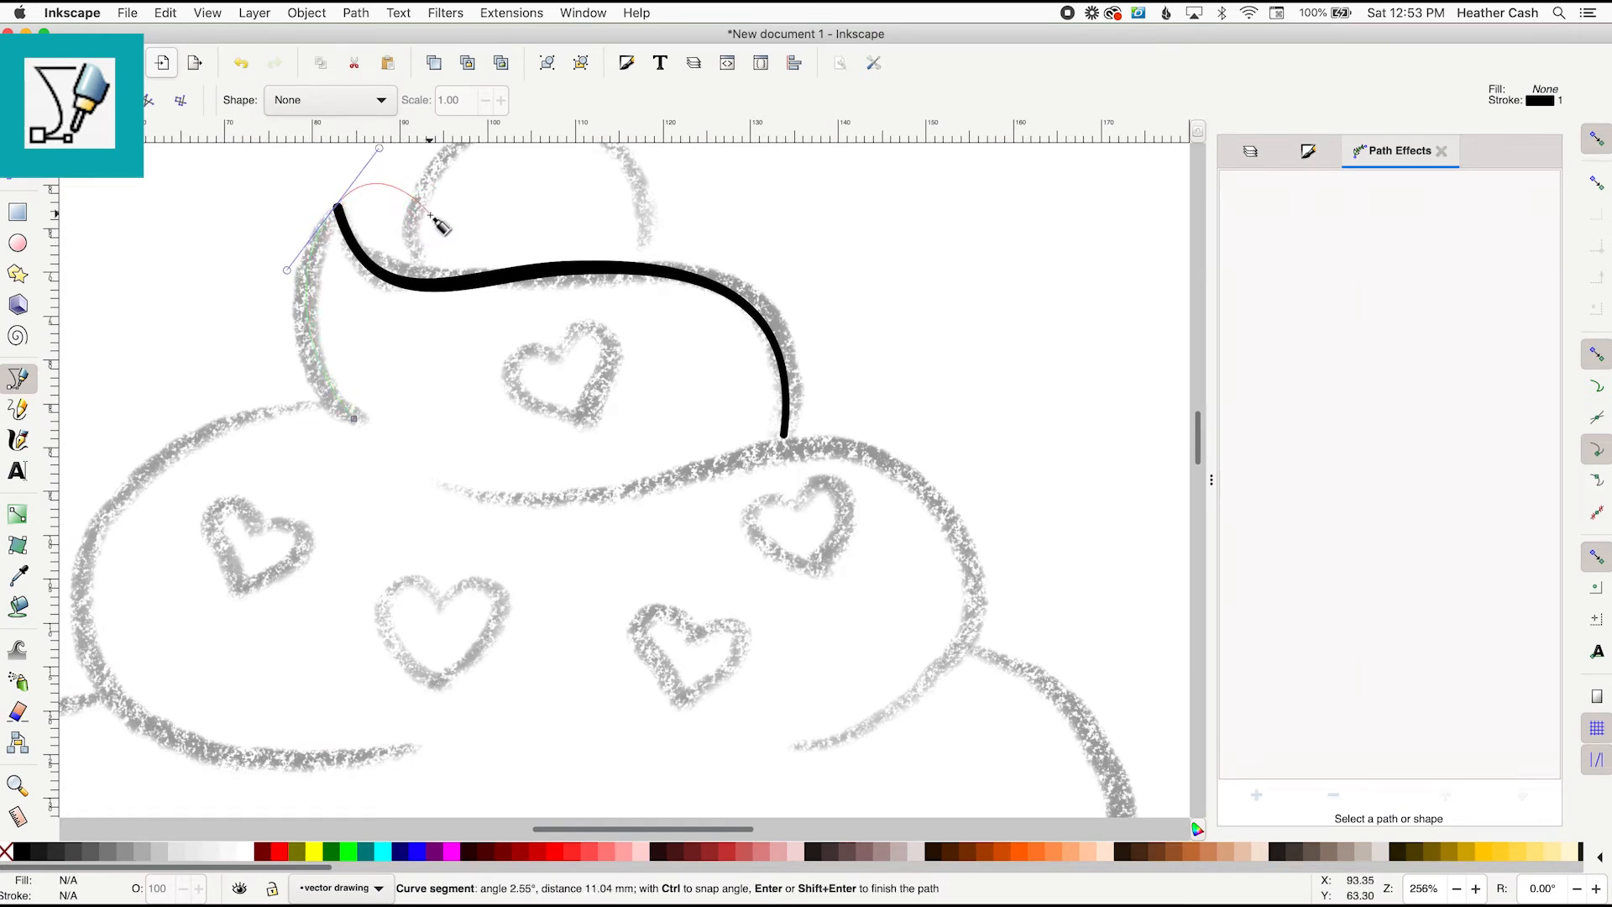
key(Return)
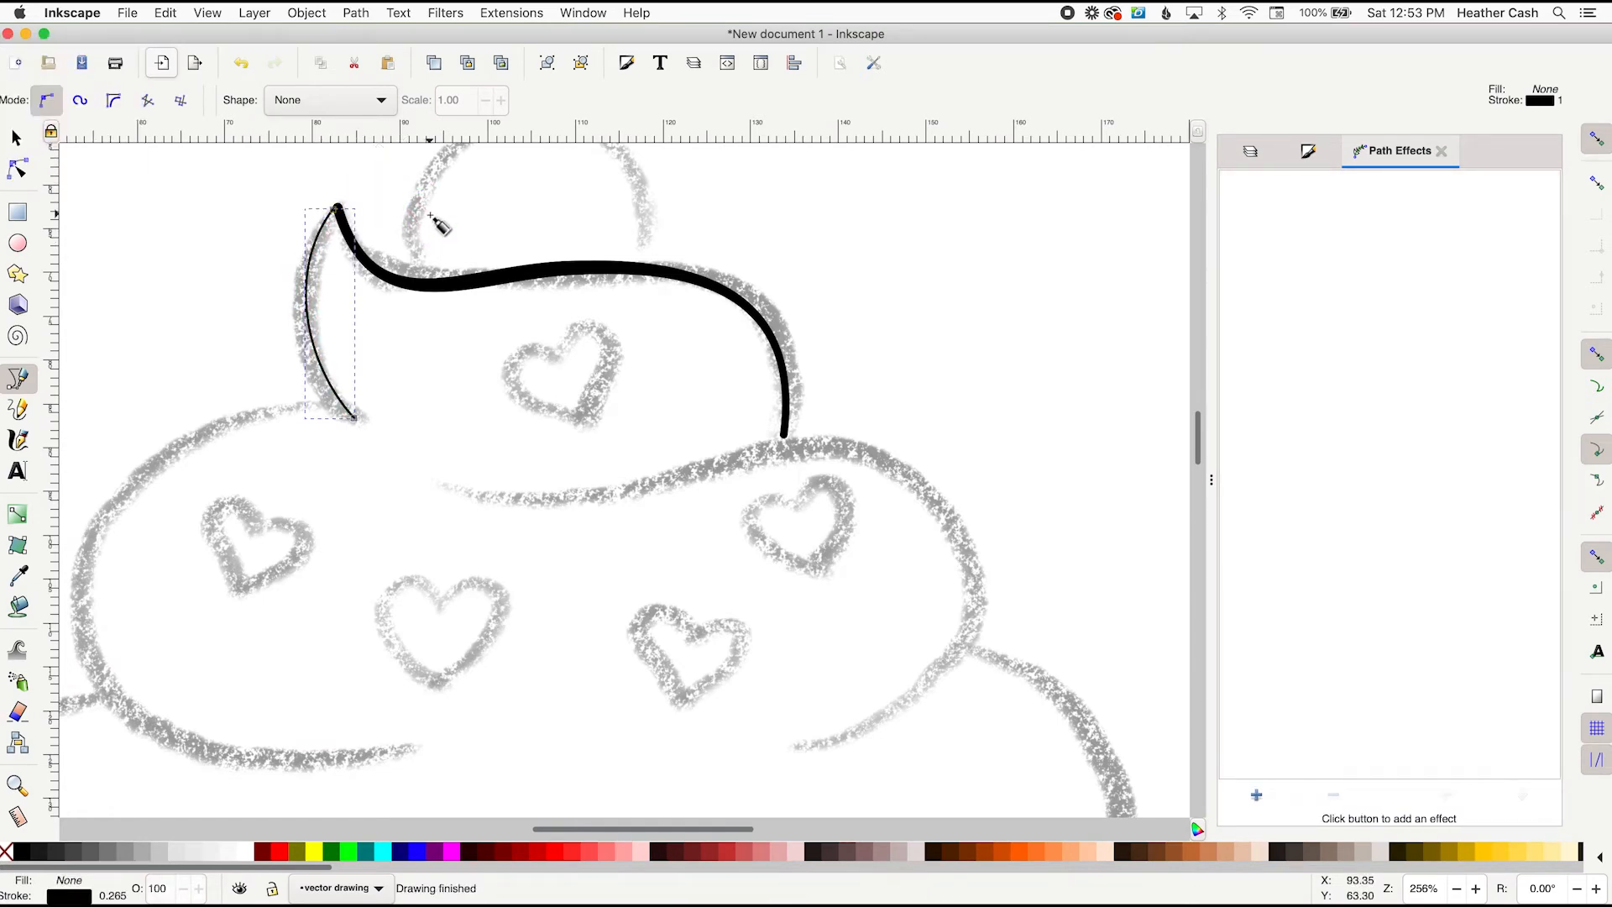
Set the stroke width of the frosting tip's left curve to 0.765 mm
click(21, 137)
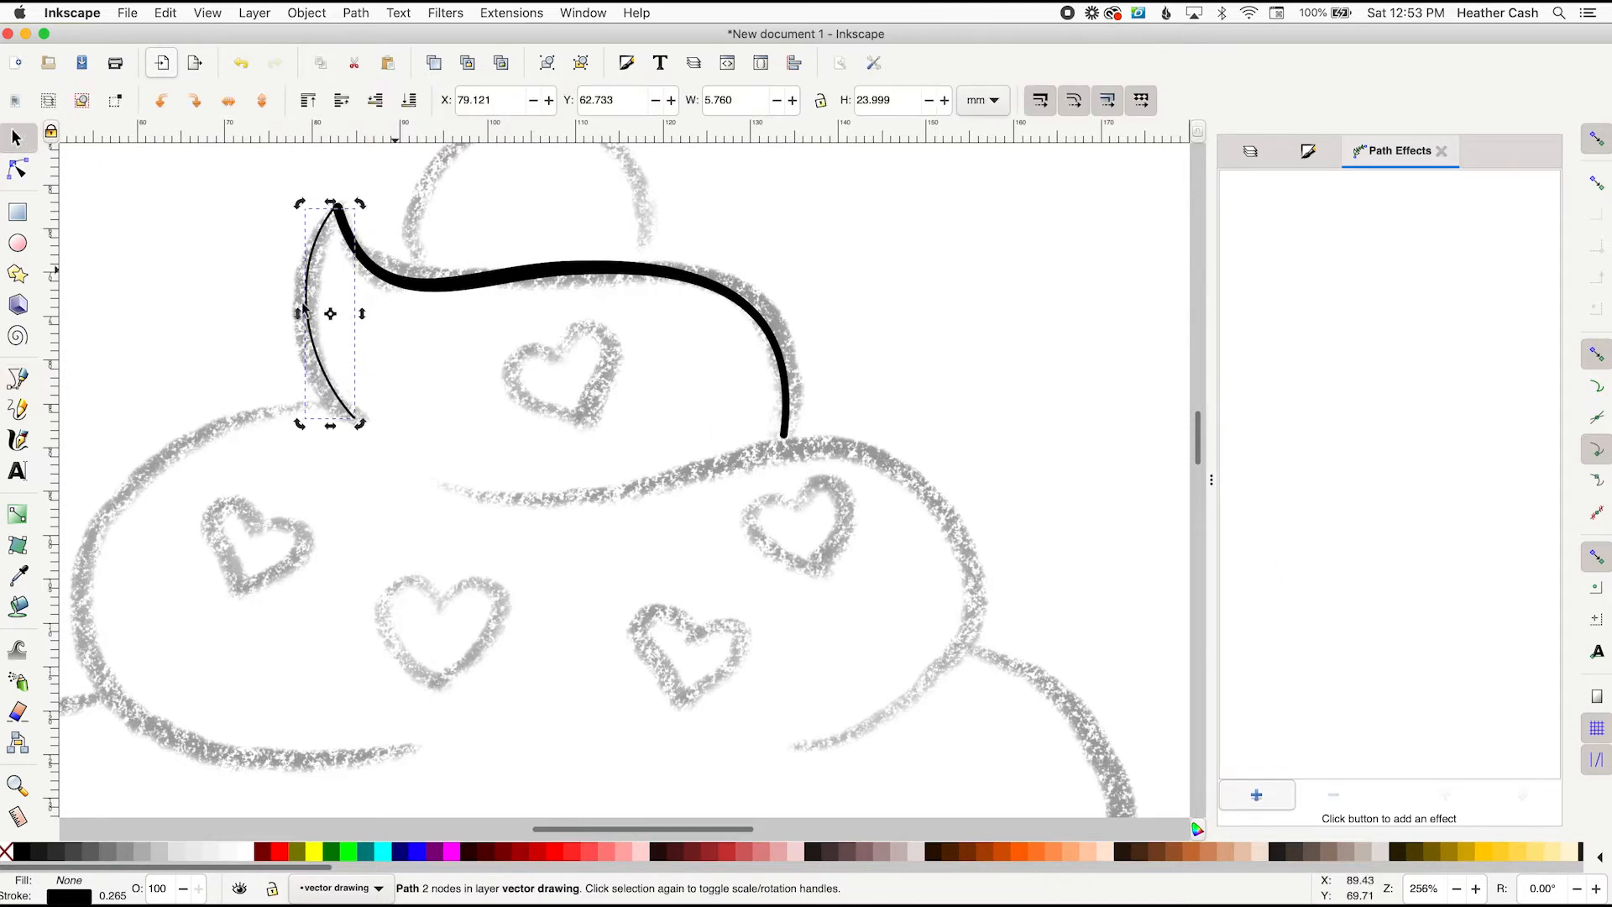
click(1307, 151)
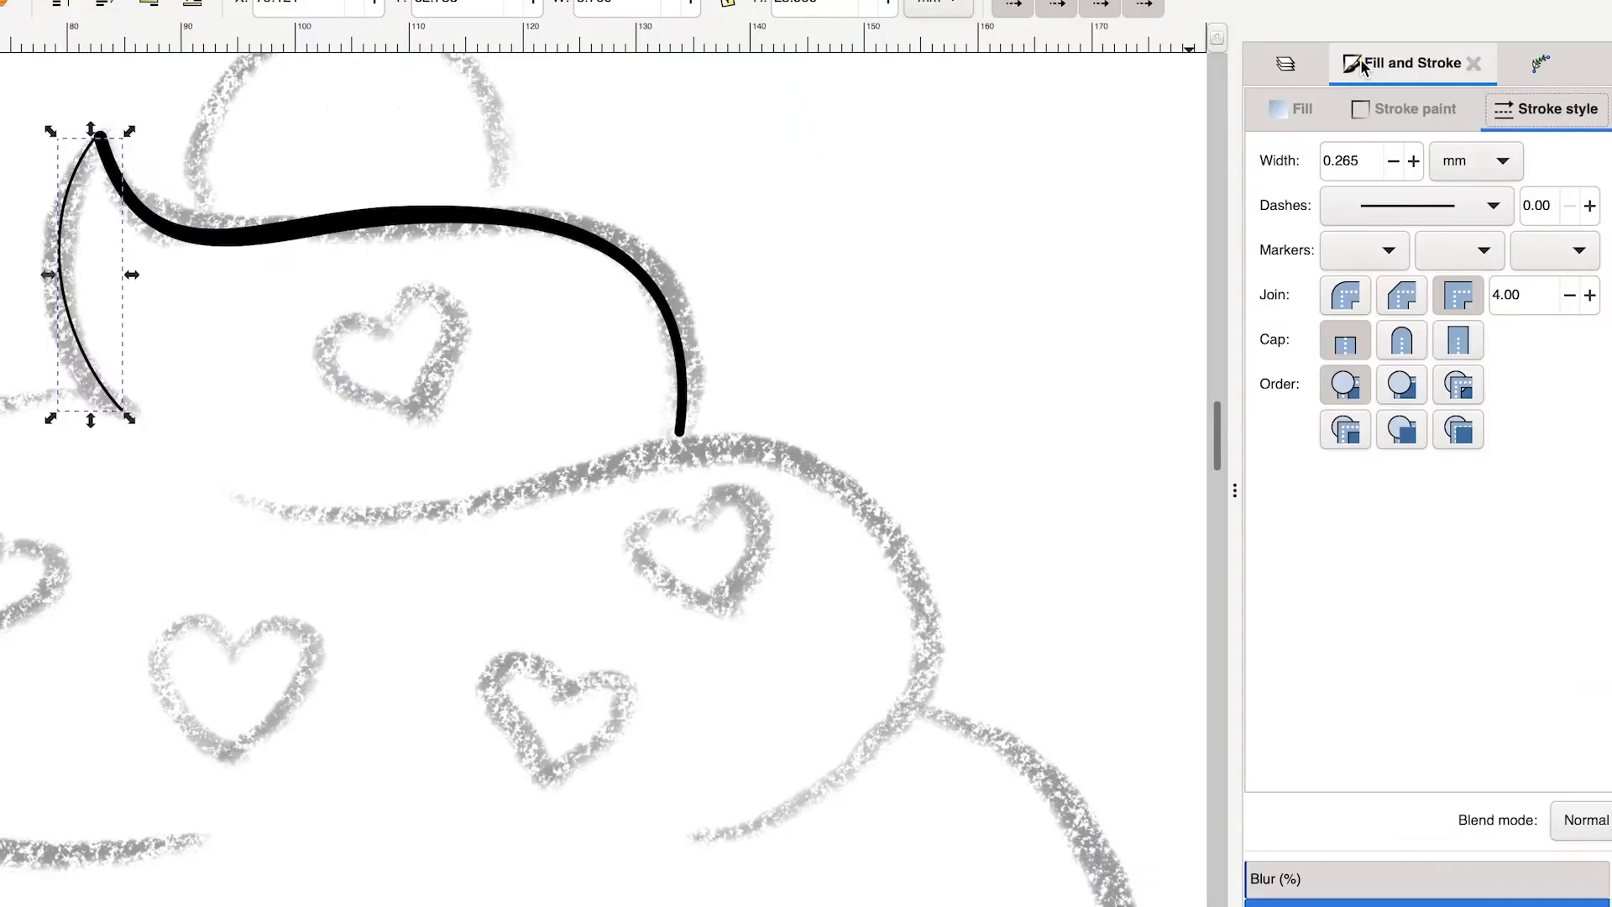
click(1415, 161)
click(1415, 161)
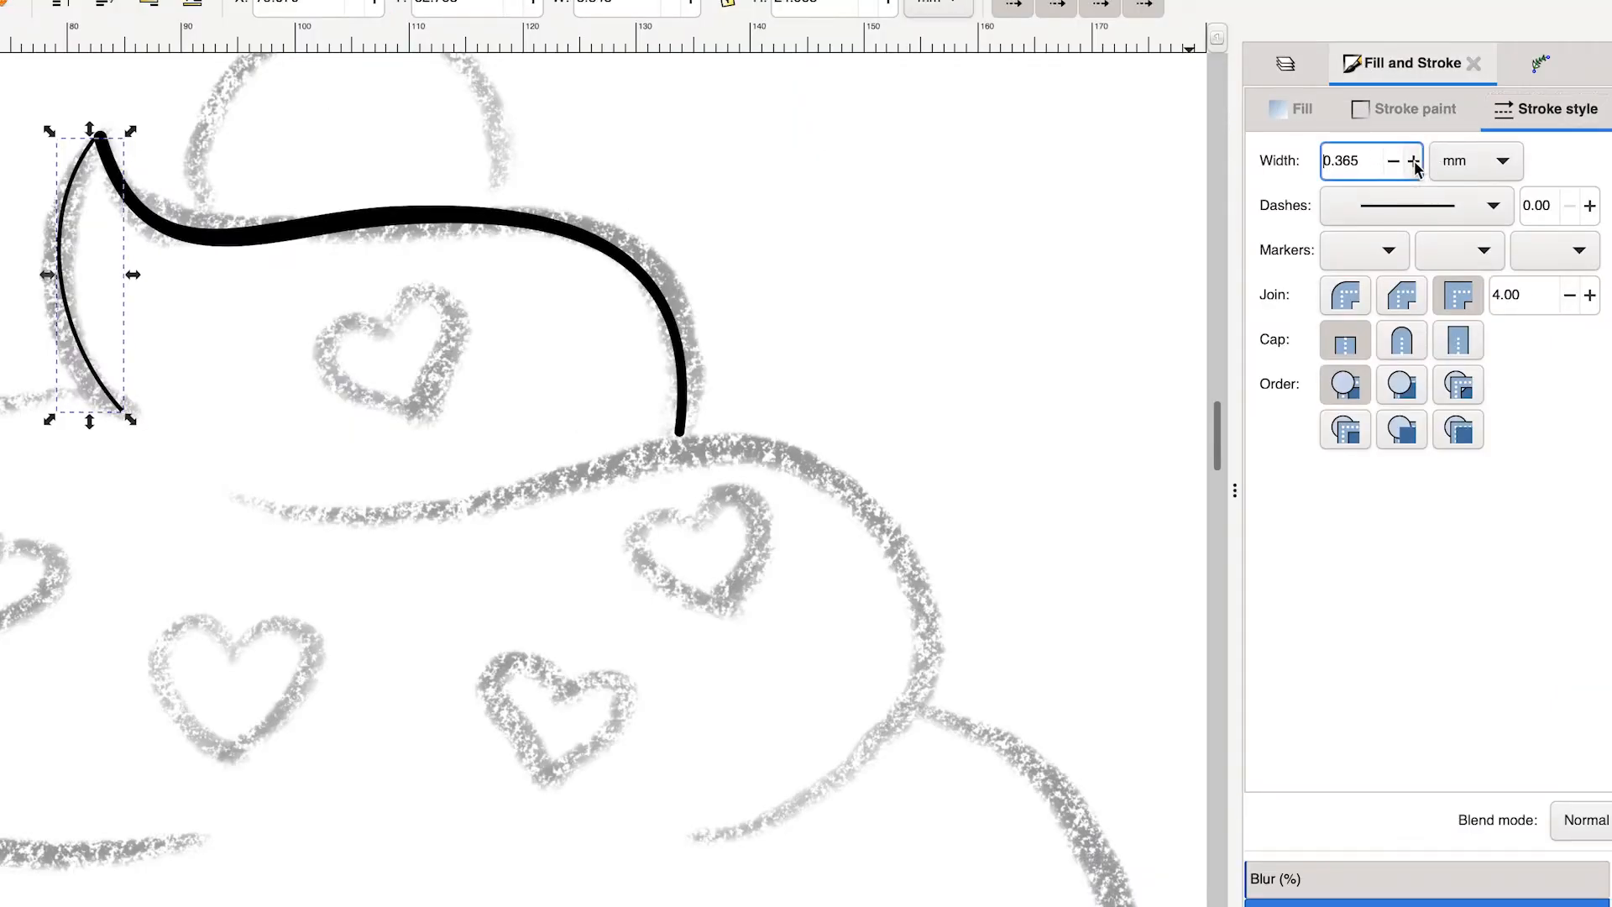
Add a Power stroke effect to the tip's left curve and set its end and start caps to Round
click(1540, 63)
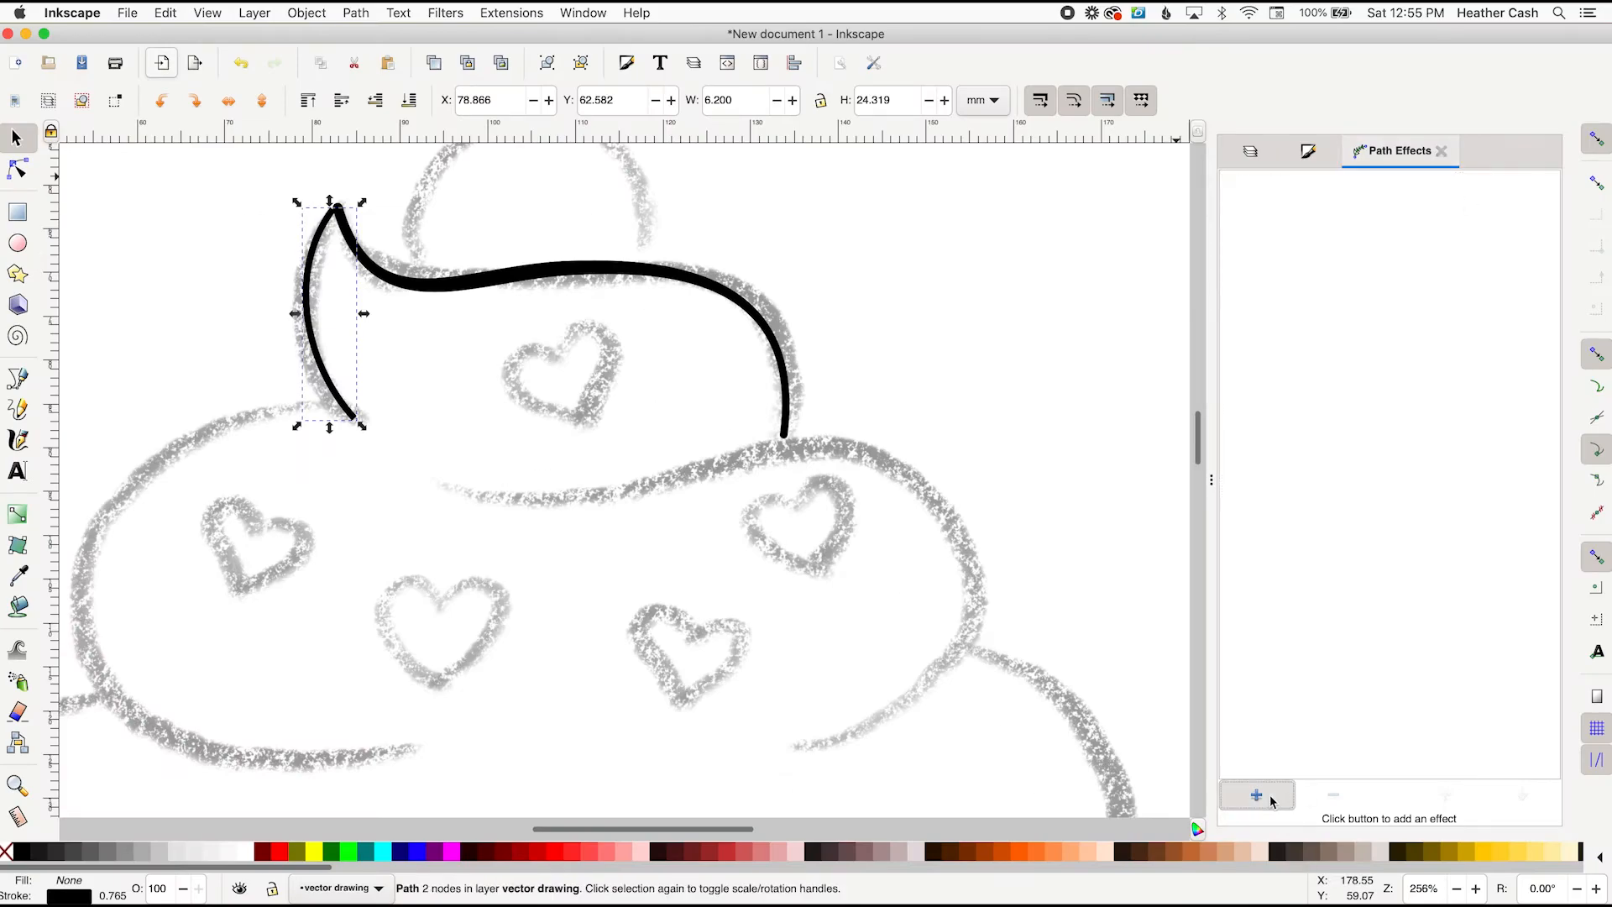
click(1257, 796)
click(263, 712)
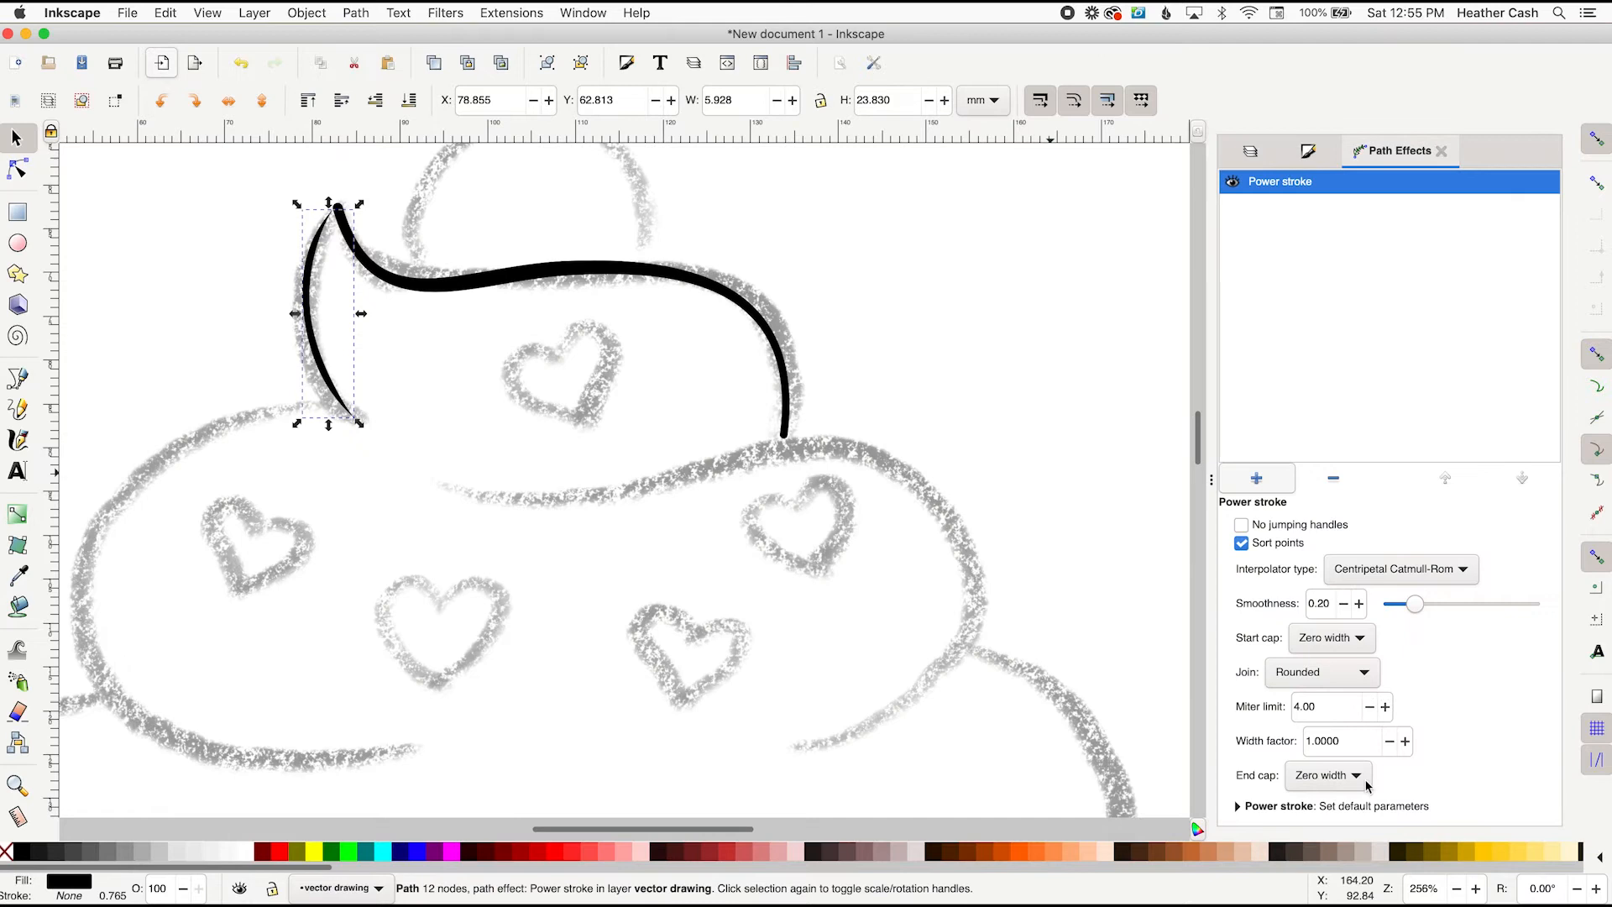
click(1354, 776)
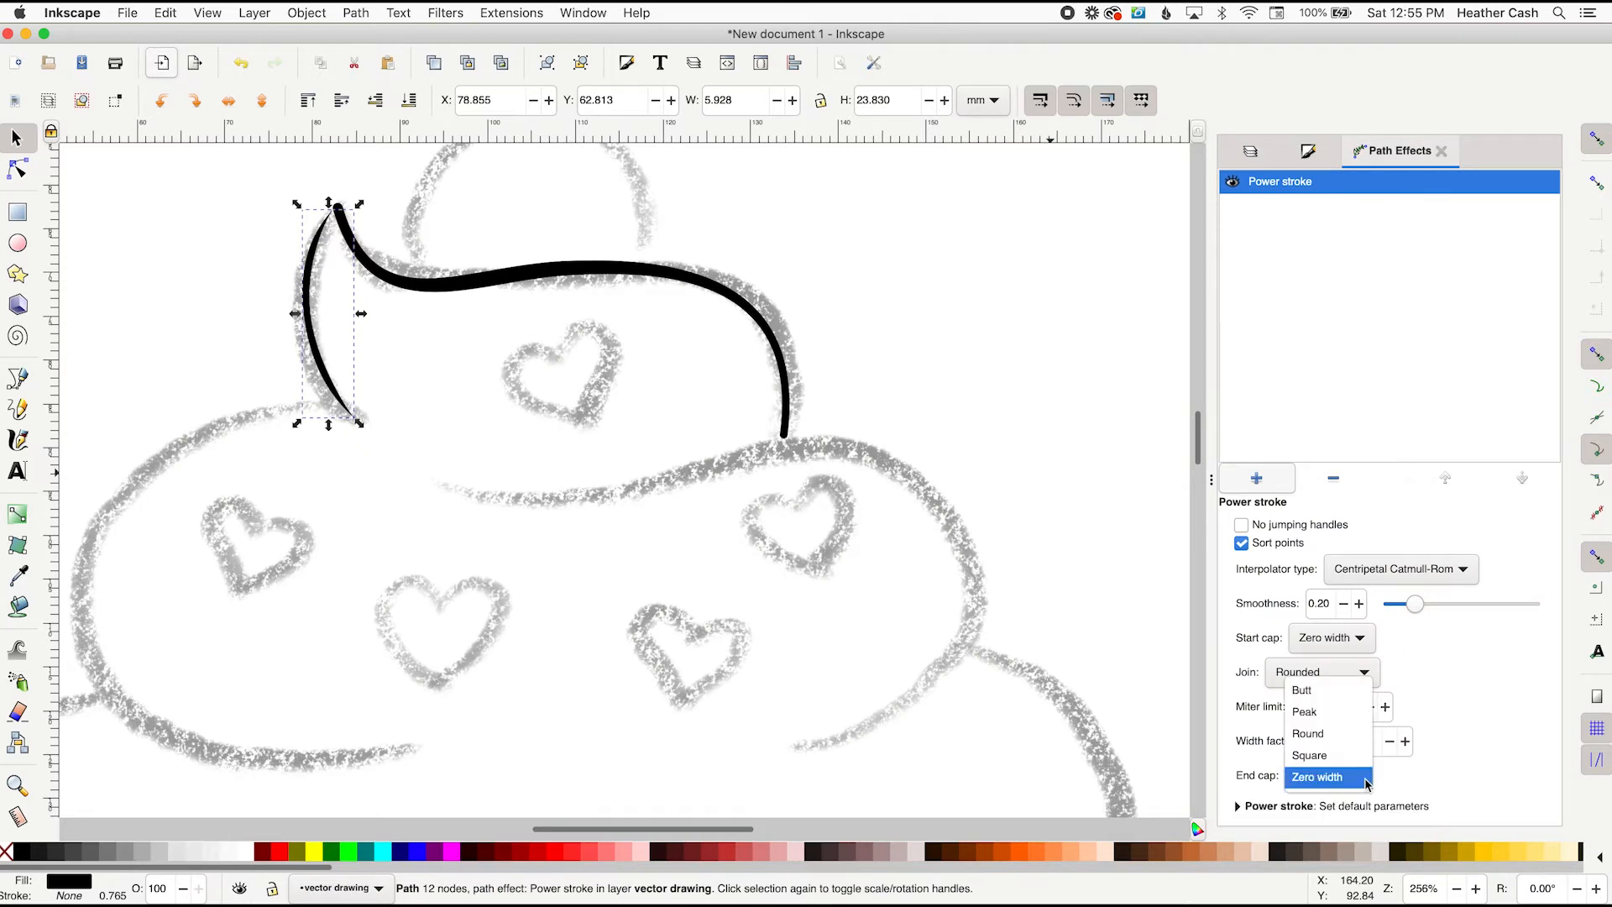
click(1308, 733)
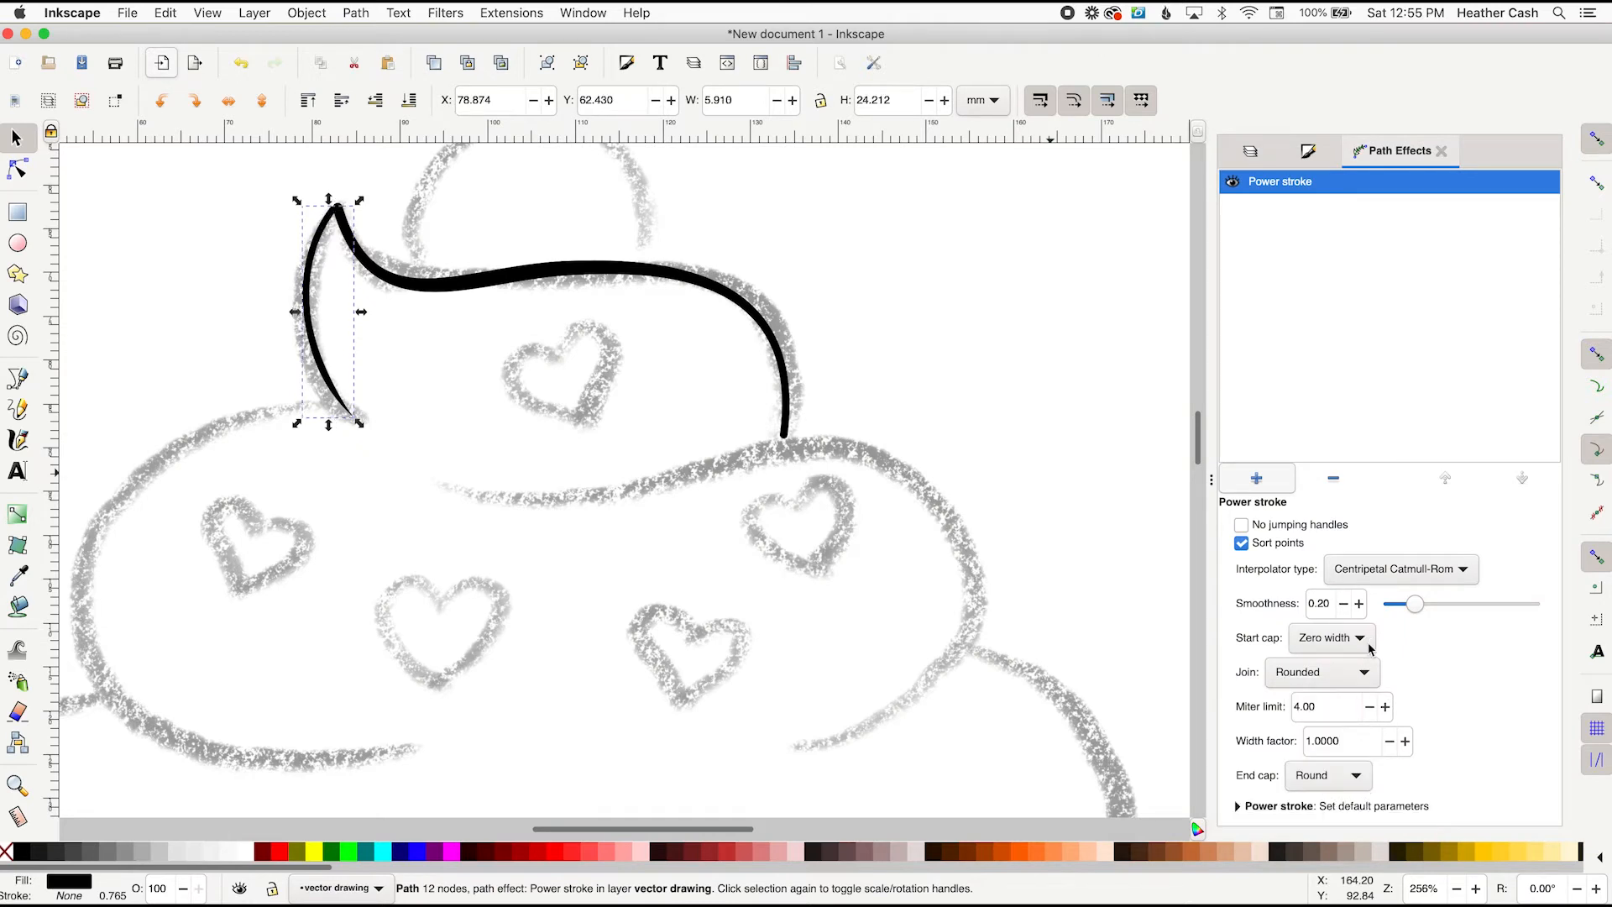
click(1362, 640)
click(1352, 596)
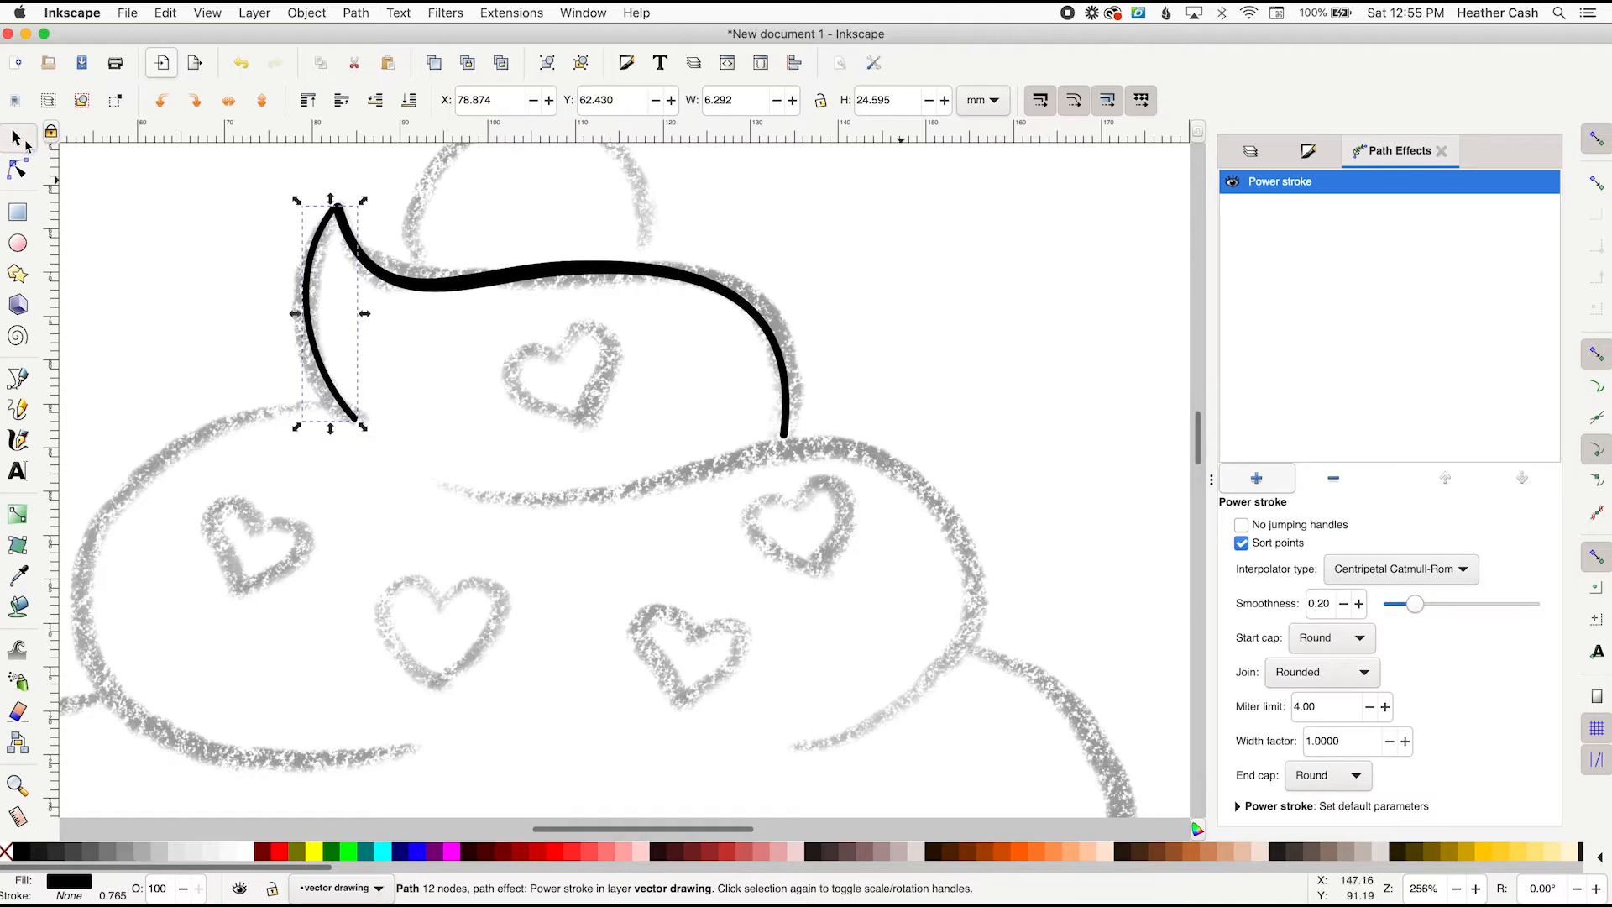
Widen the power stroke toward the lower end of the tip's left curve using its width points
click(18, 179)
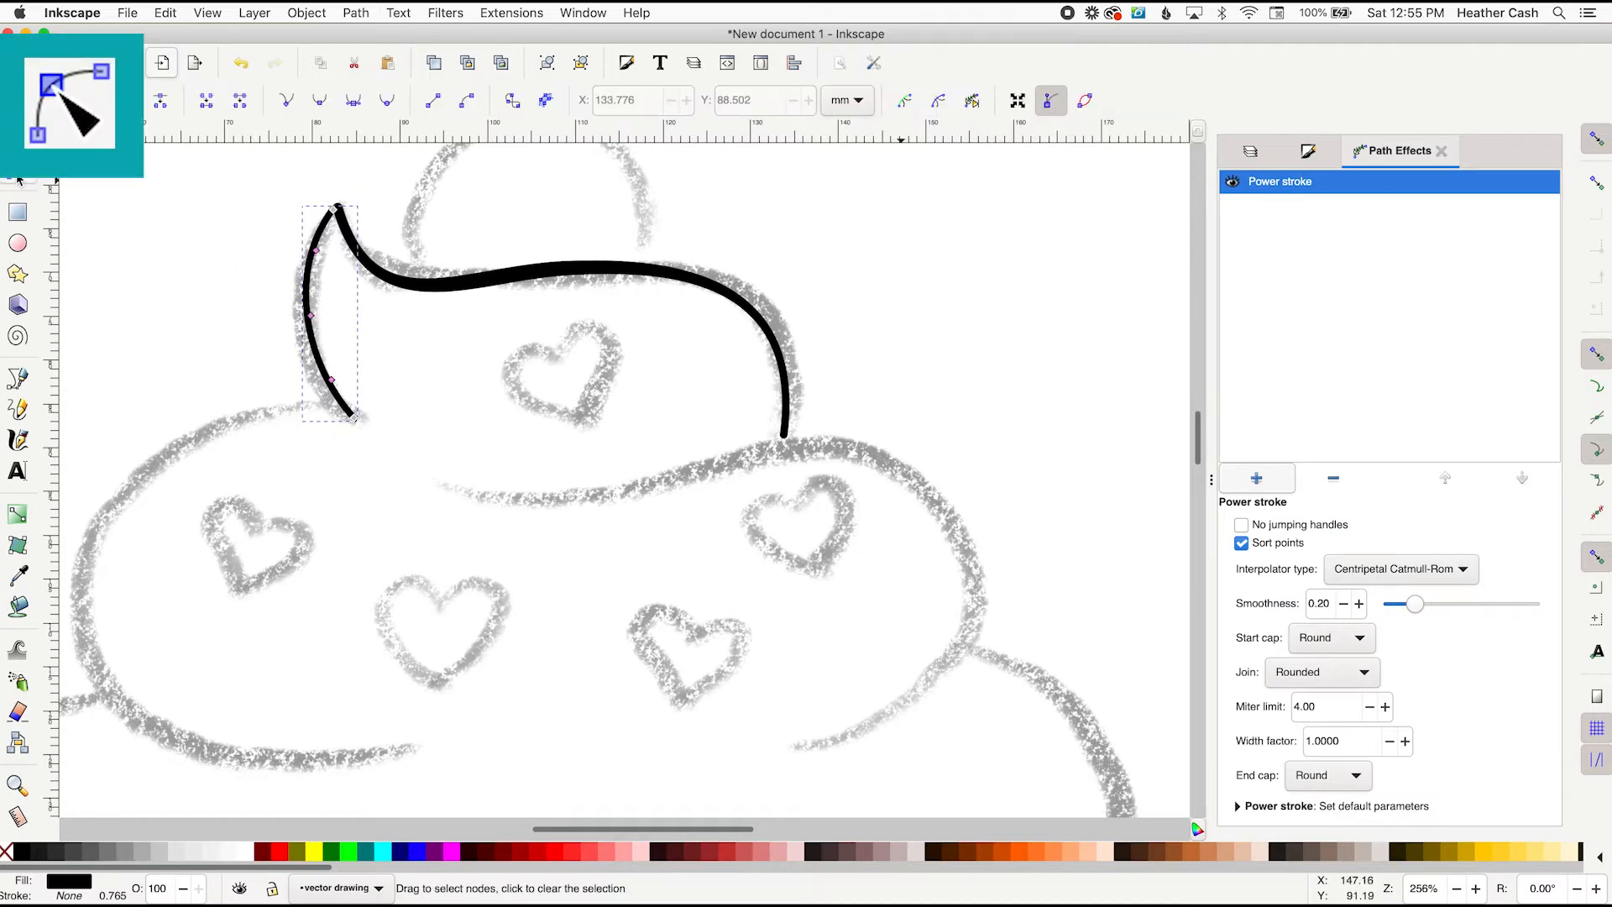
drag(313, 319, 315, 320)
drag(333, 382, 345, 397)
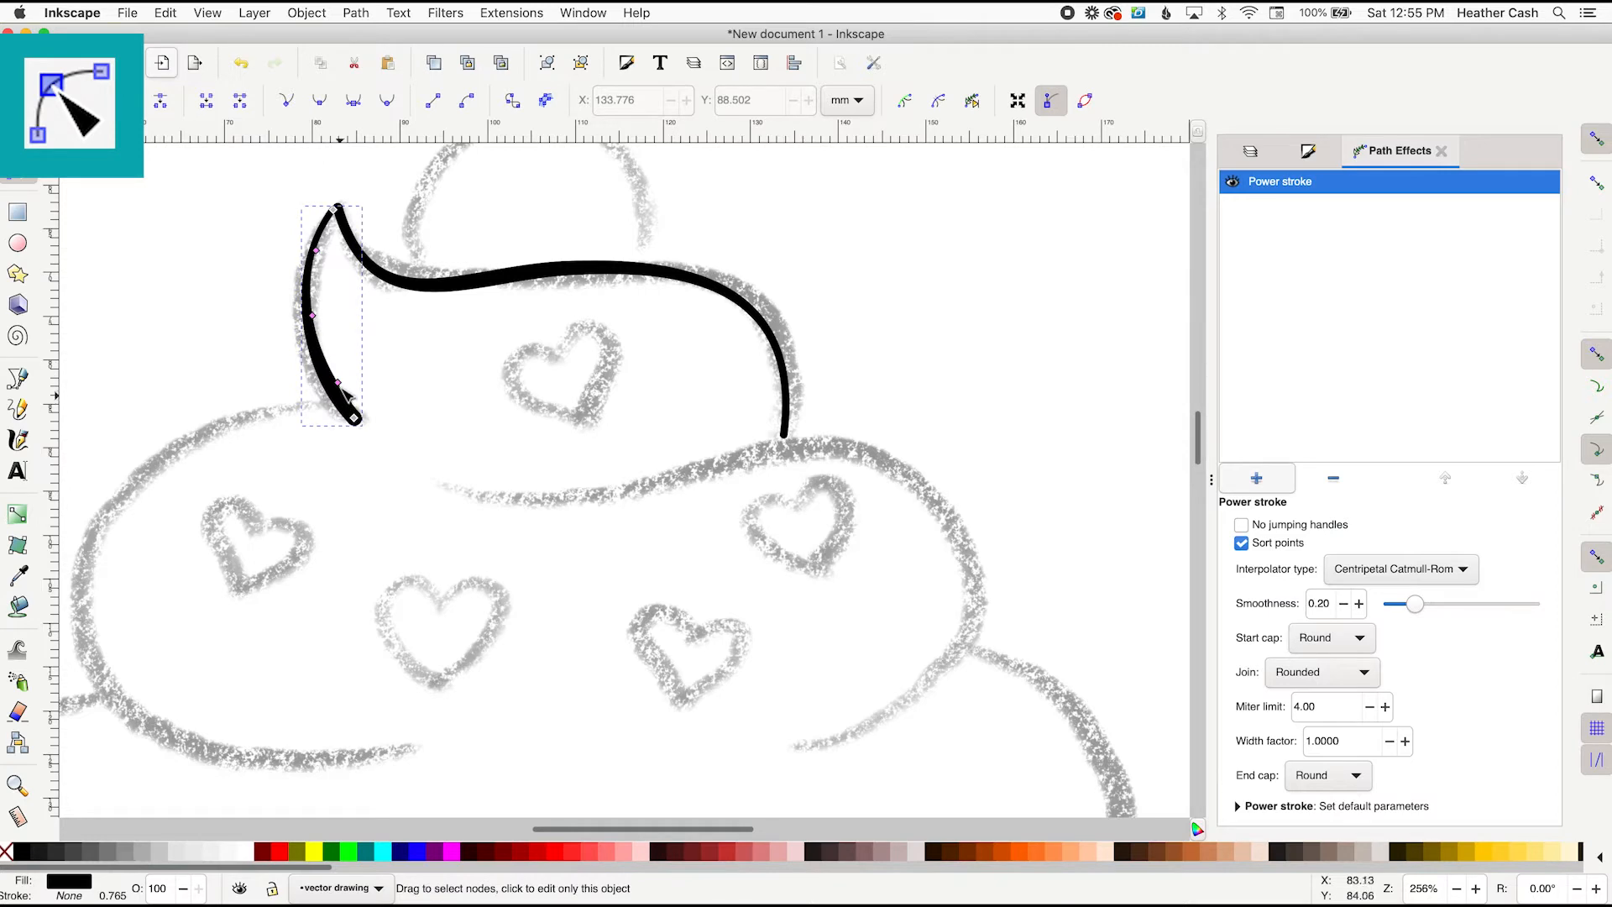
click(729, 579)
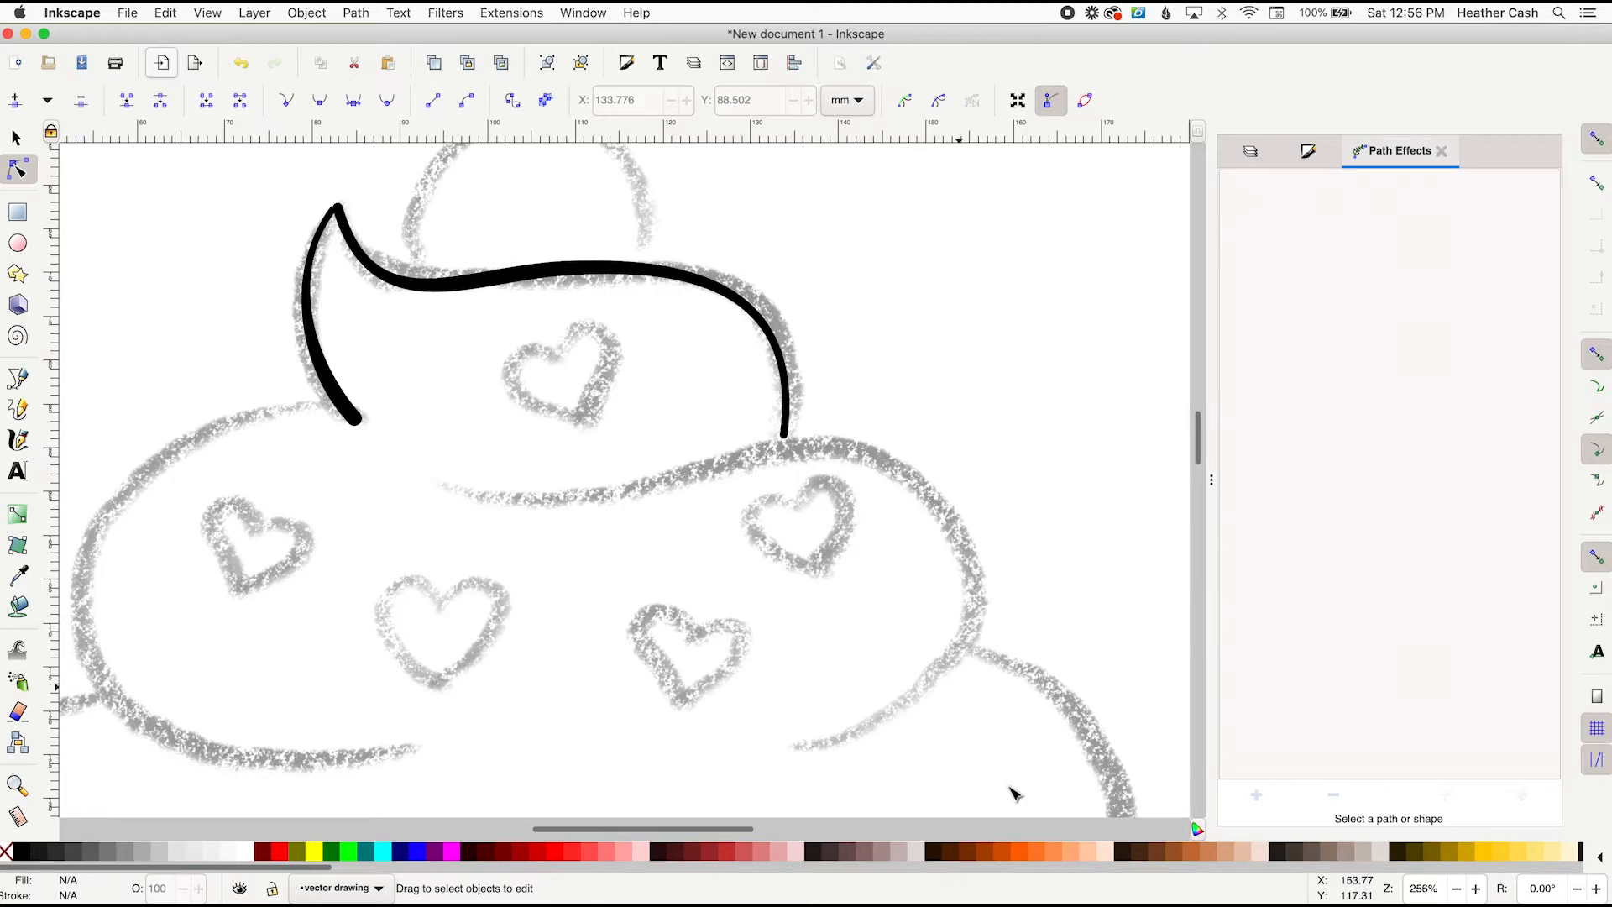
Trace the right half of the middle frosting tier with a Bezier curve, from its inner upper line around to its lower end
click(19, 378)
click(443, 487)
drag(945, 512, 958, 533)
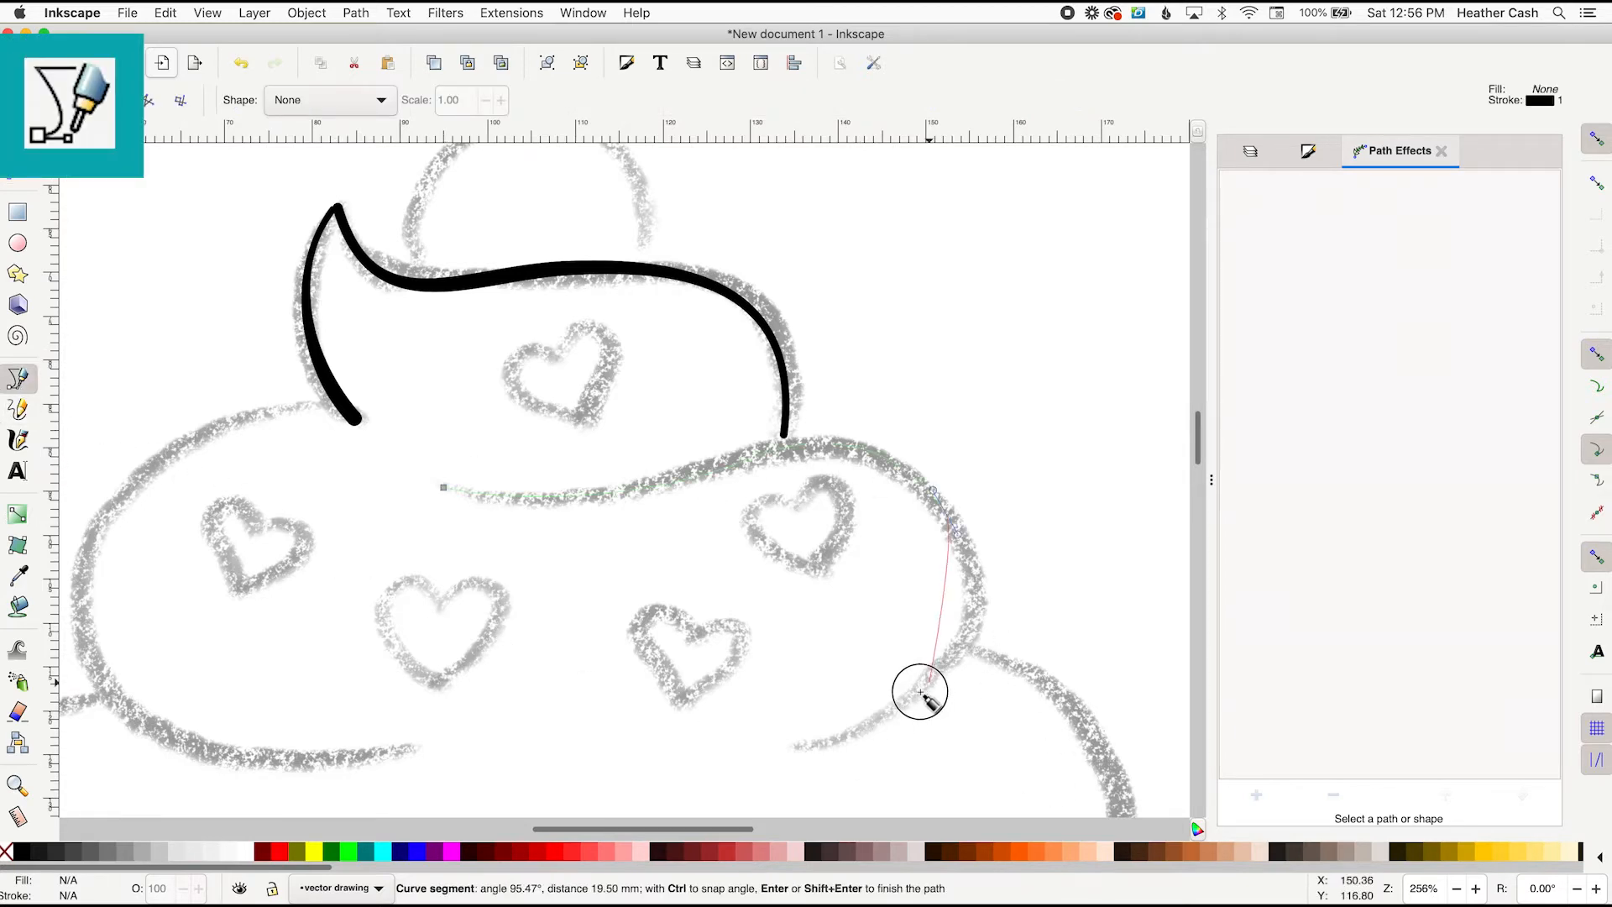
drag(925, 686, 753, 746)
click(751, 748)
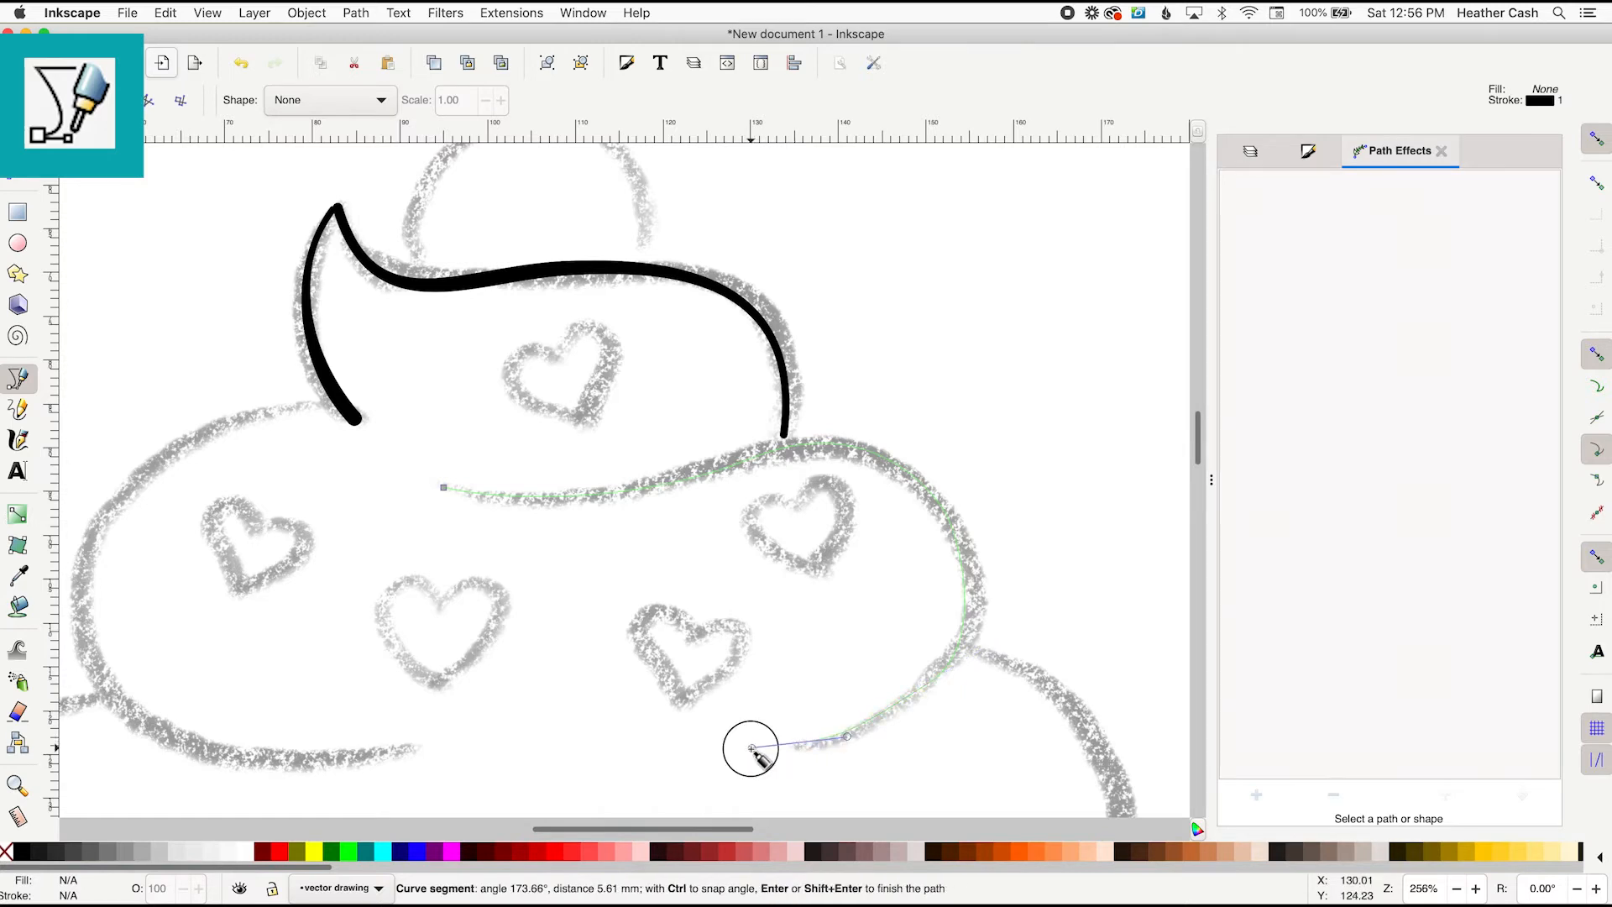
key(Return)
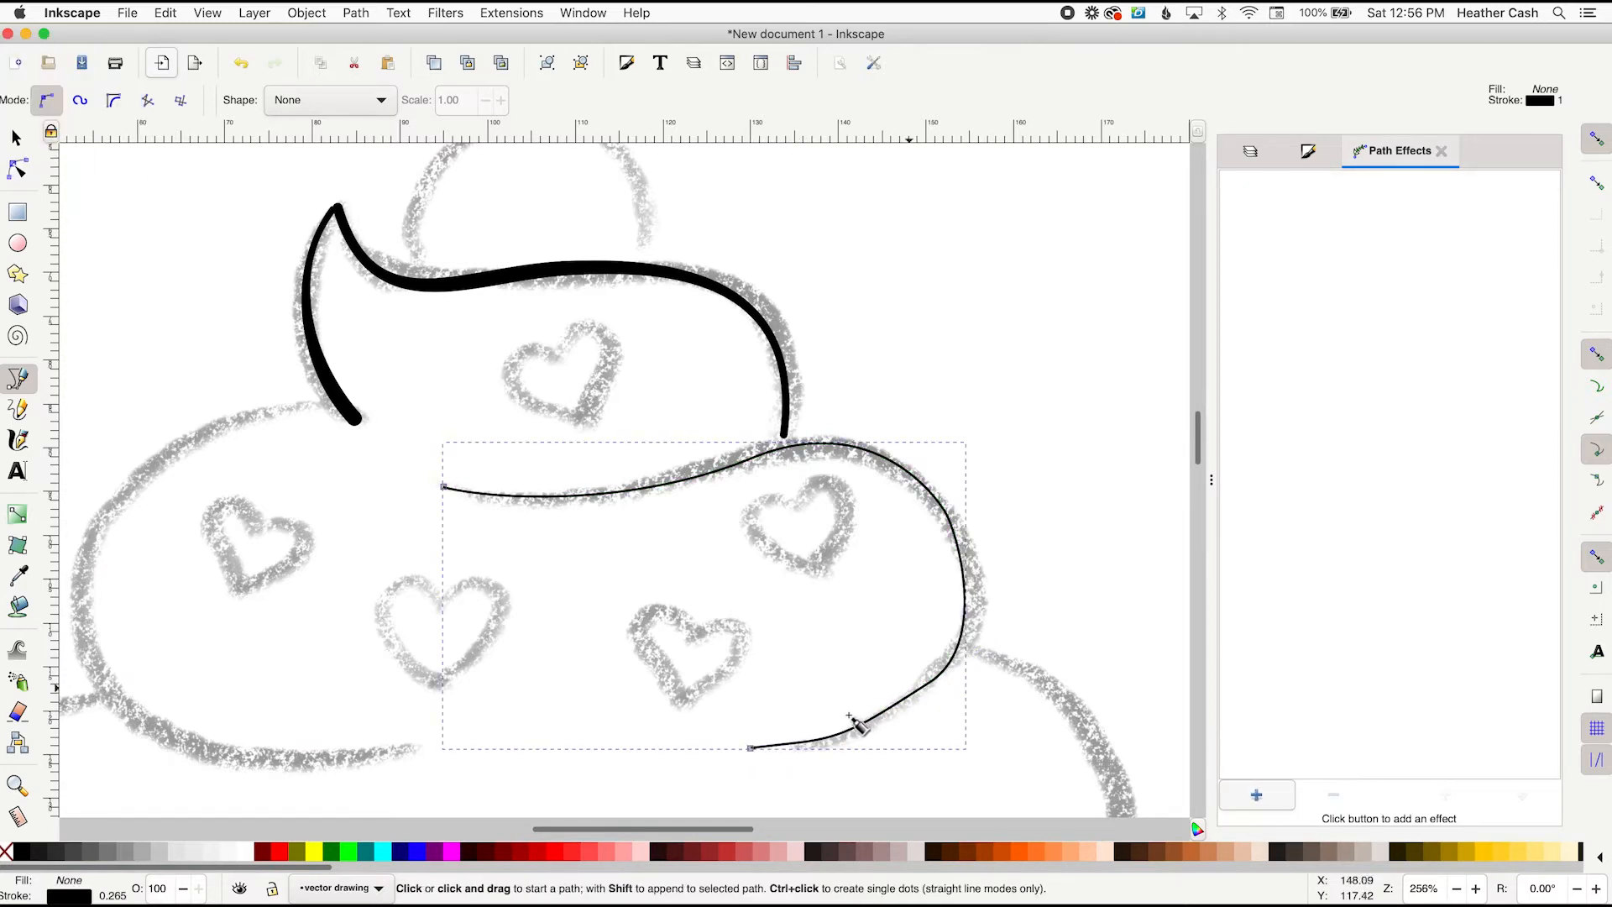
Adjust the lower right nodes and handles of the middle tier's right curve to follow the sketch, and delete its extra end node
key(space)
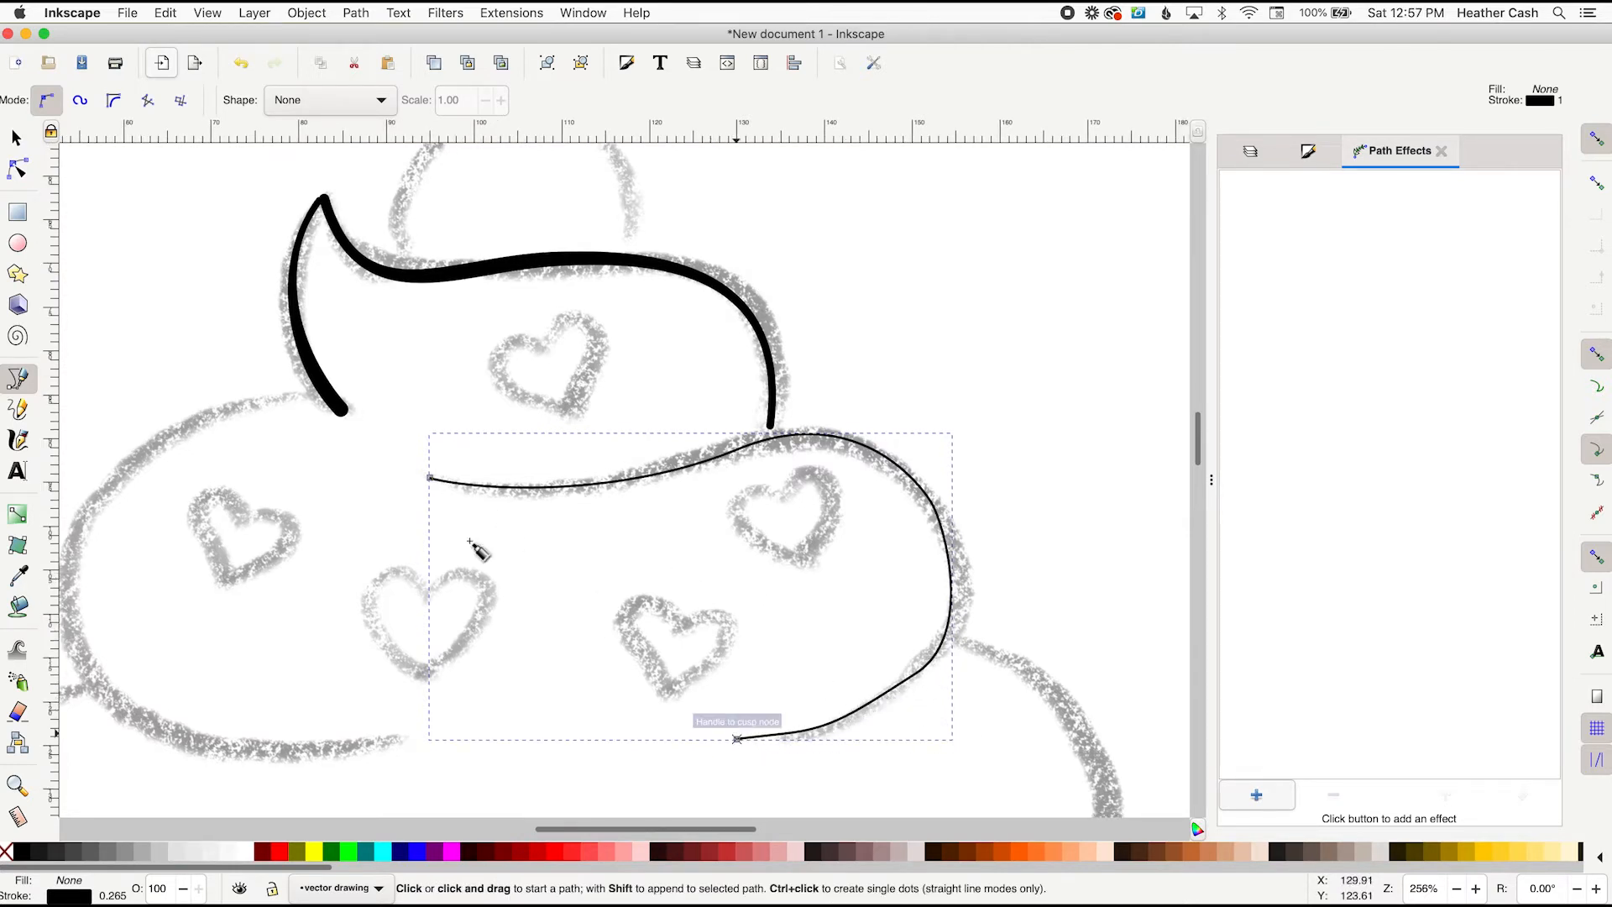
click(17, 173)
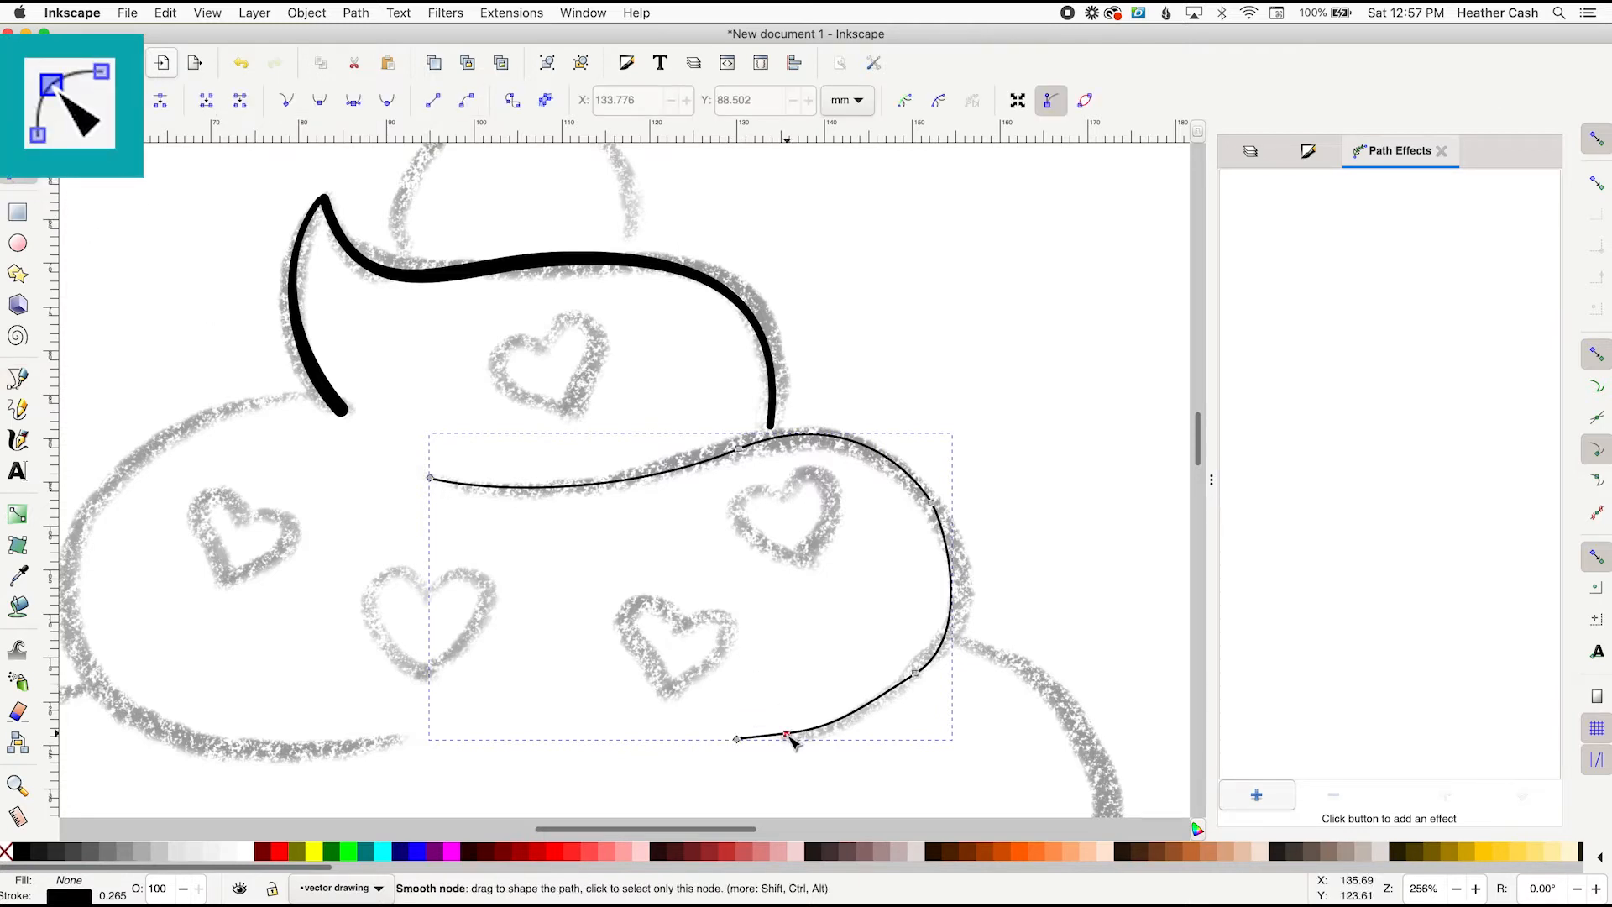
drag(787, 735, 933, 668)
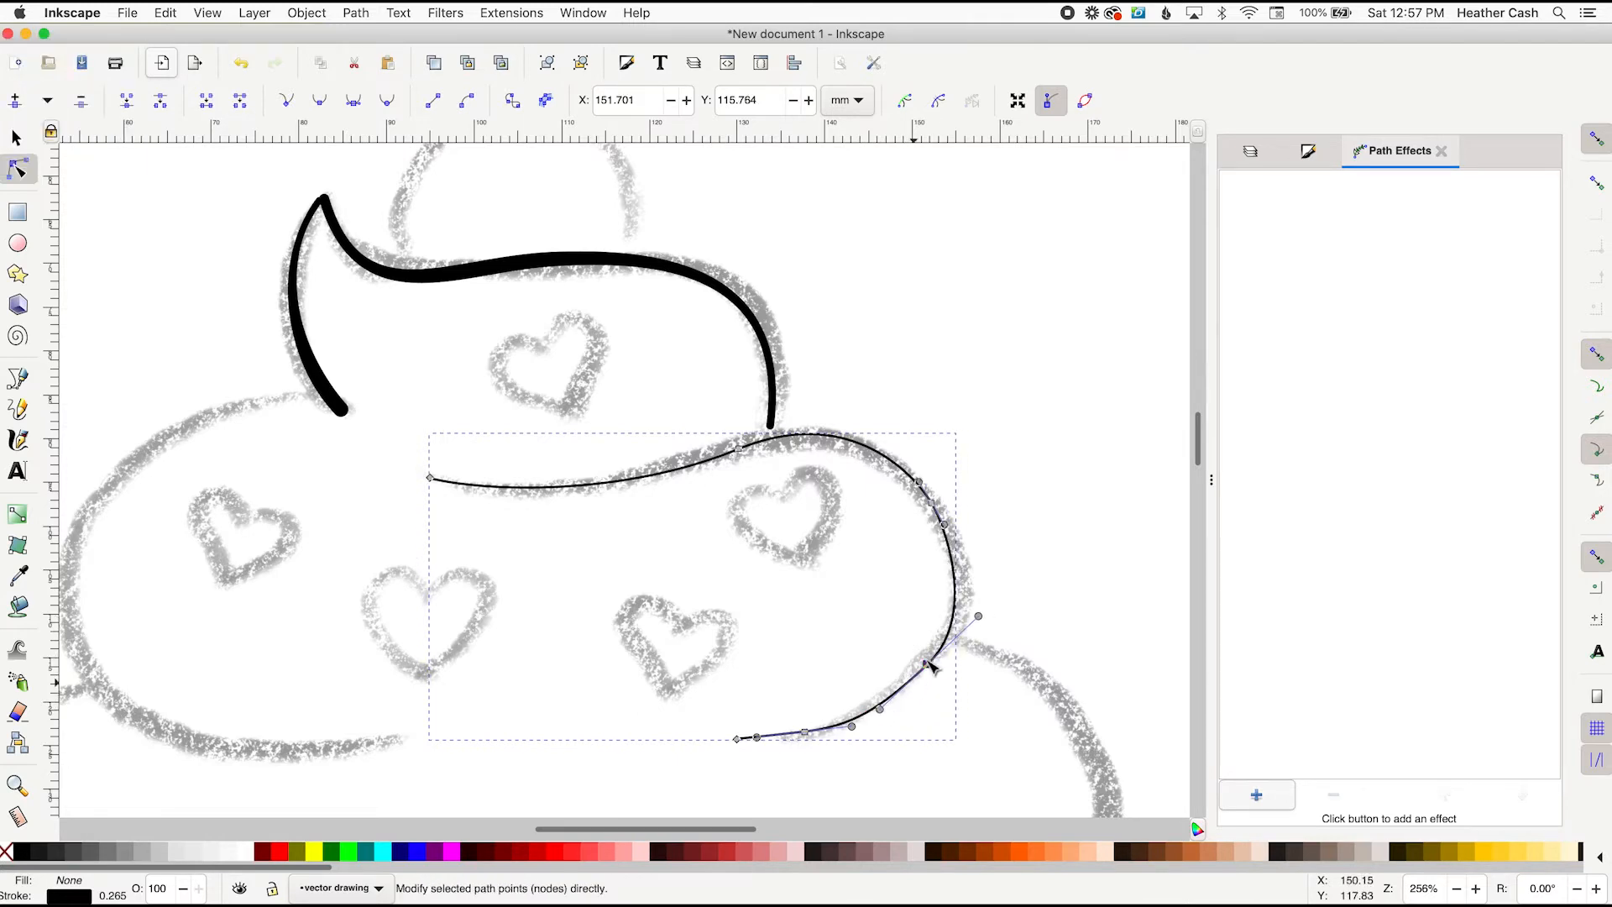
drag(880, 710, 882, 708)
drag(805, 736, 808, 739)
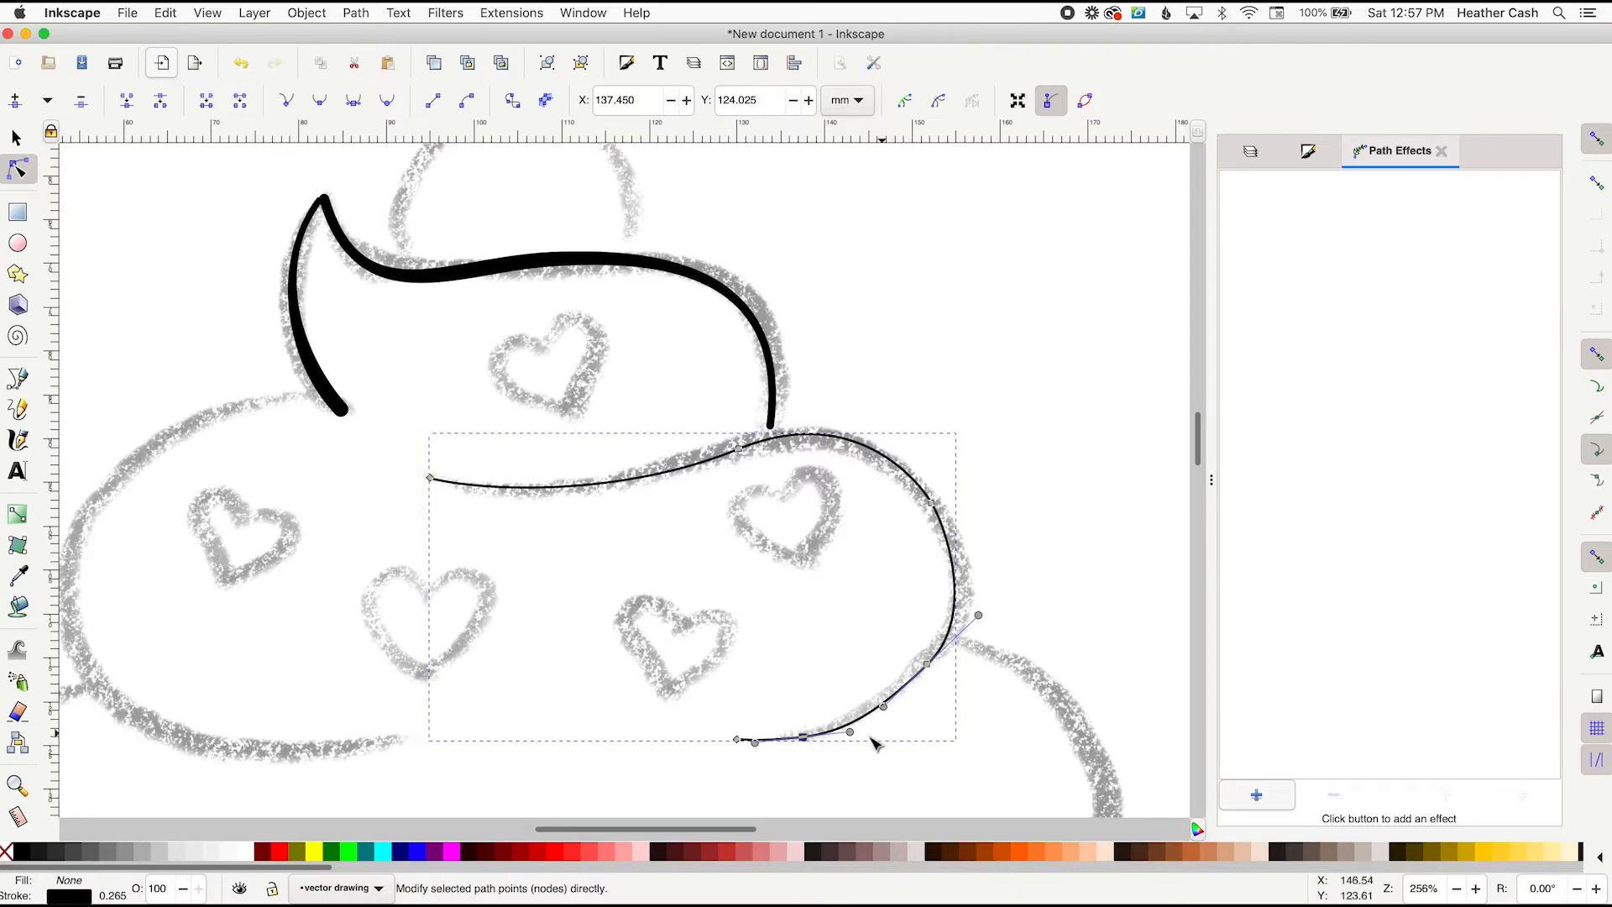
drag(738, 739, 714, 732)
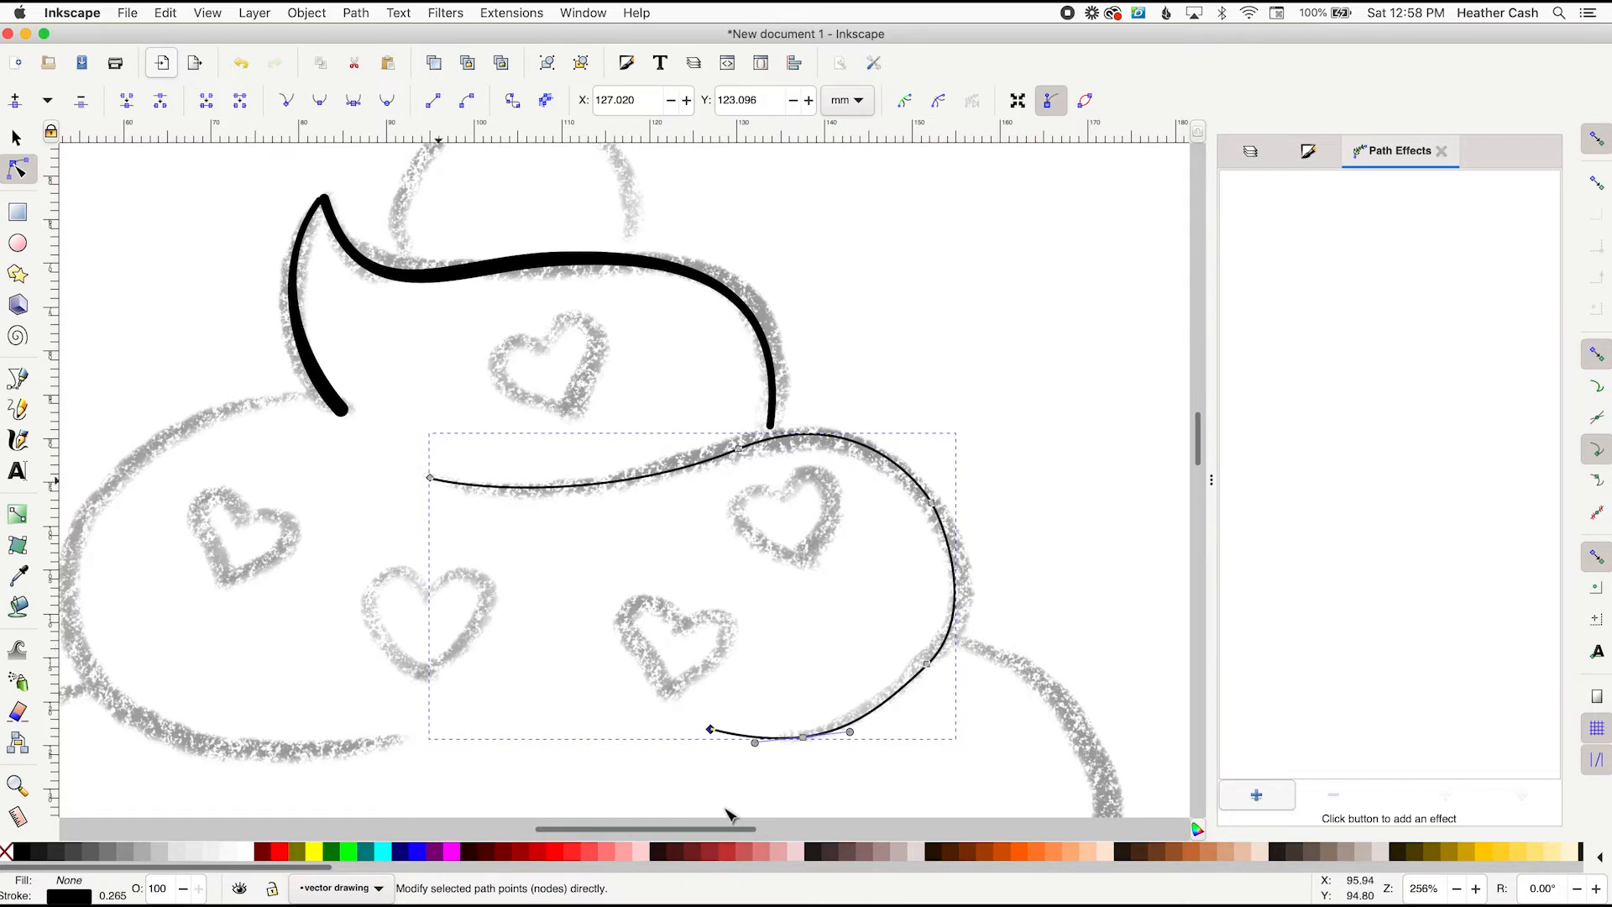
click(710, 729)
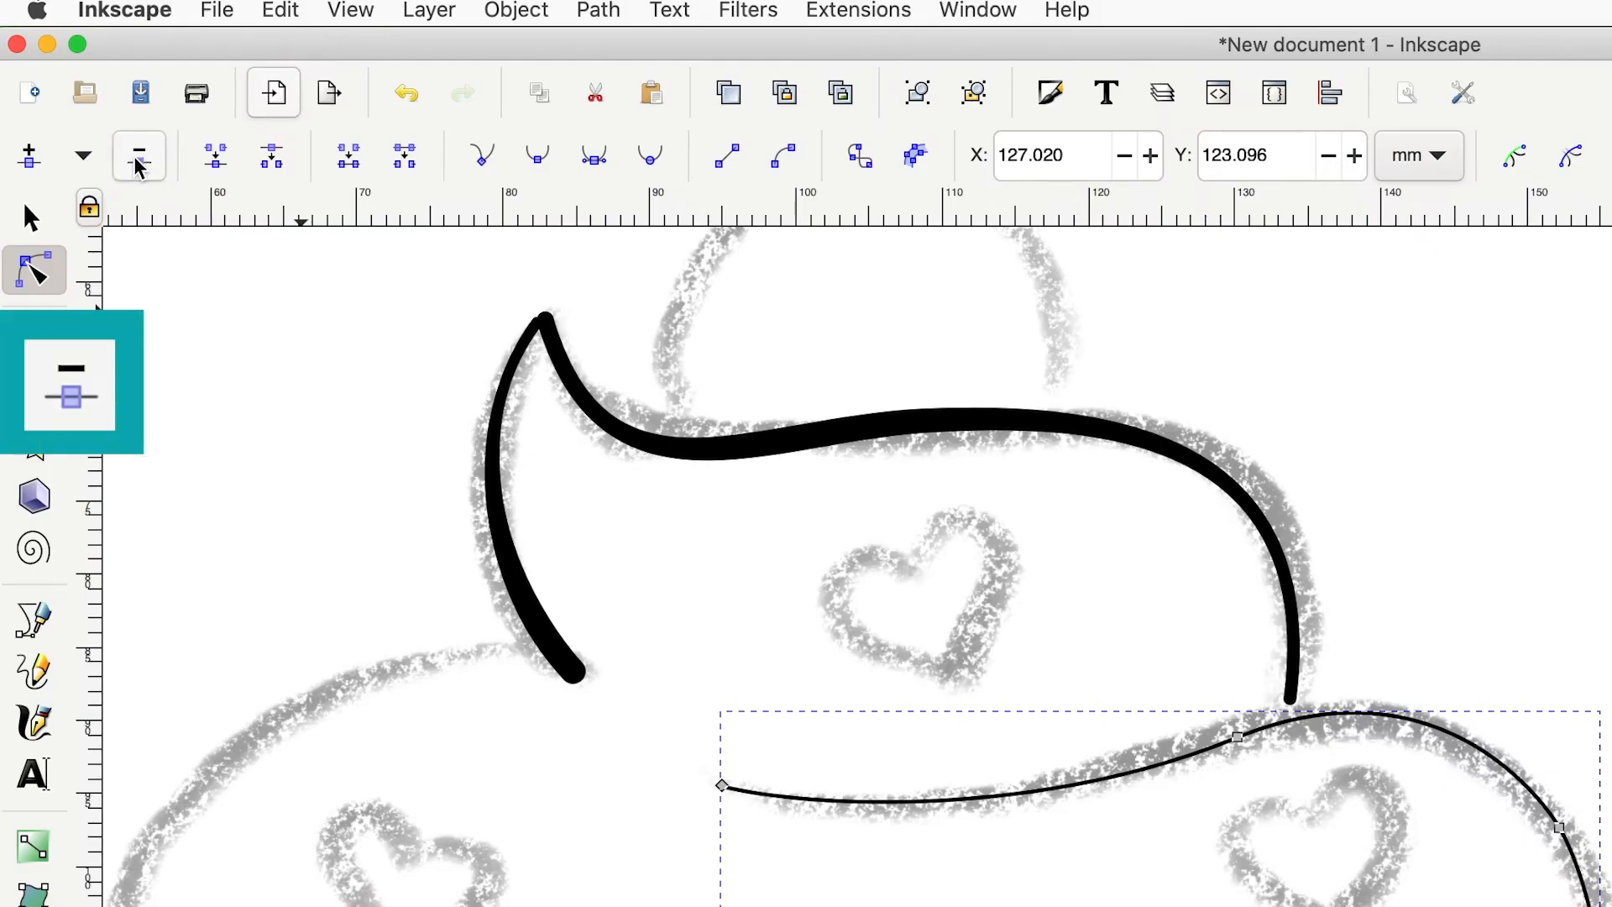
click(138, 166)
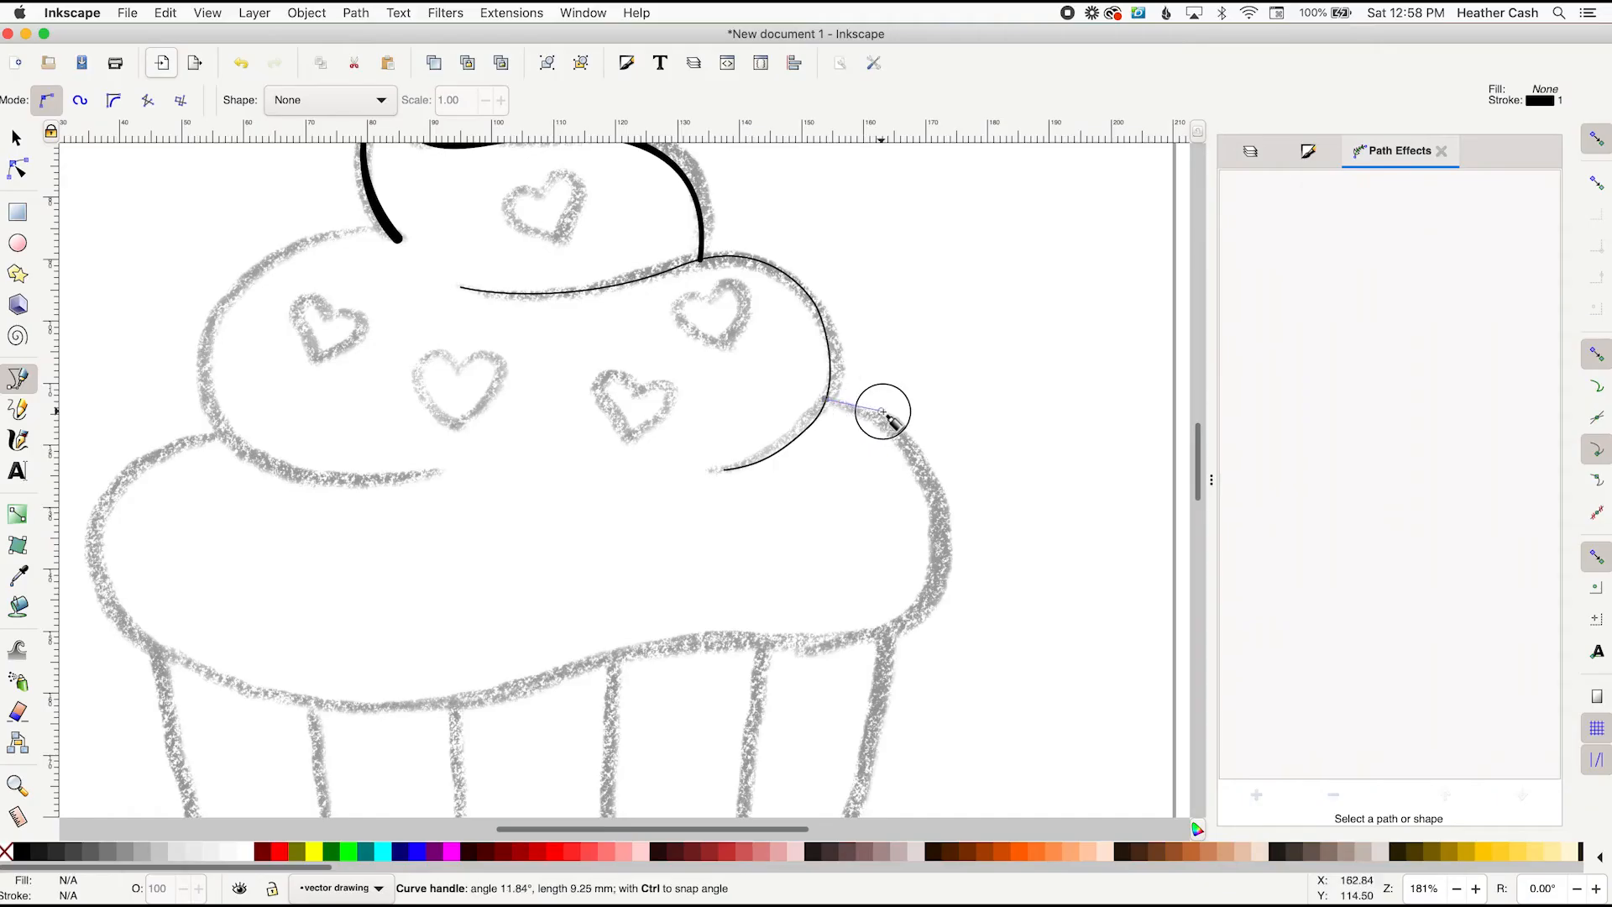
Trace the bottom frosting tier with a Bezier curve about 136 mm wide, from its right junction around to its left junction with the middle tier
drag(935, 477, 941, 550)
click(830, 643)
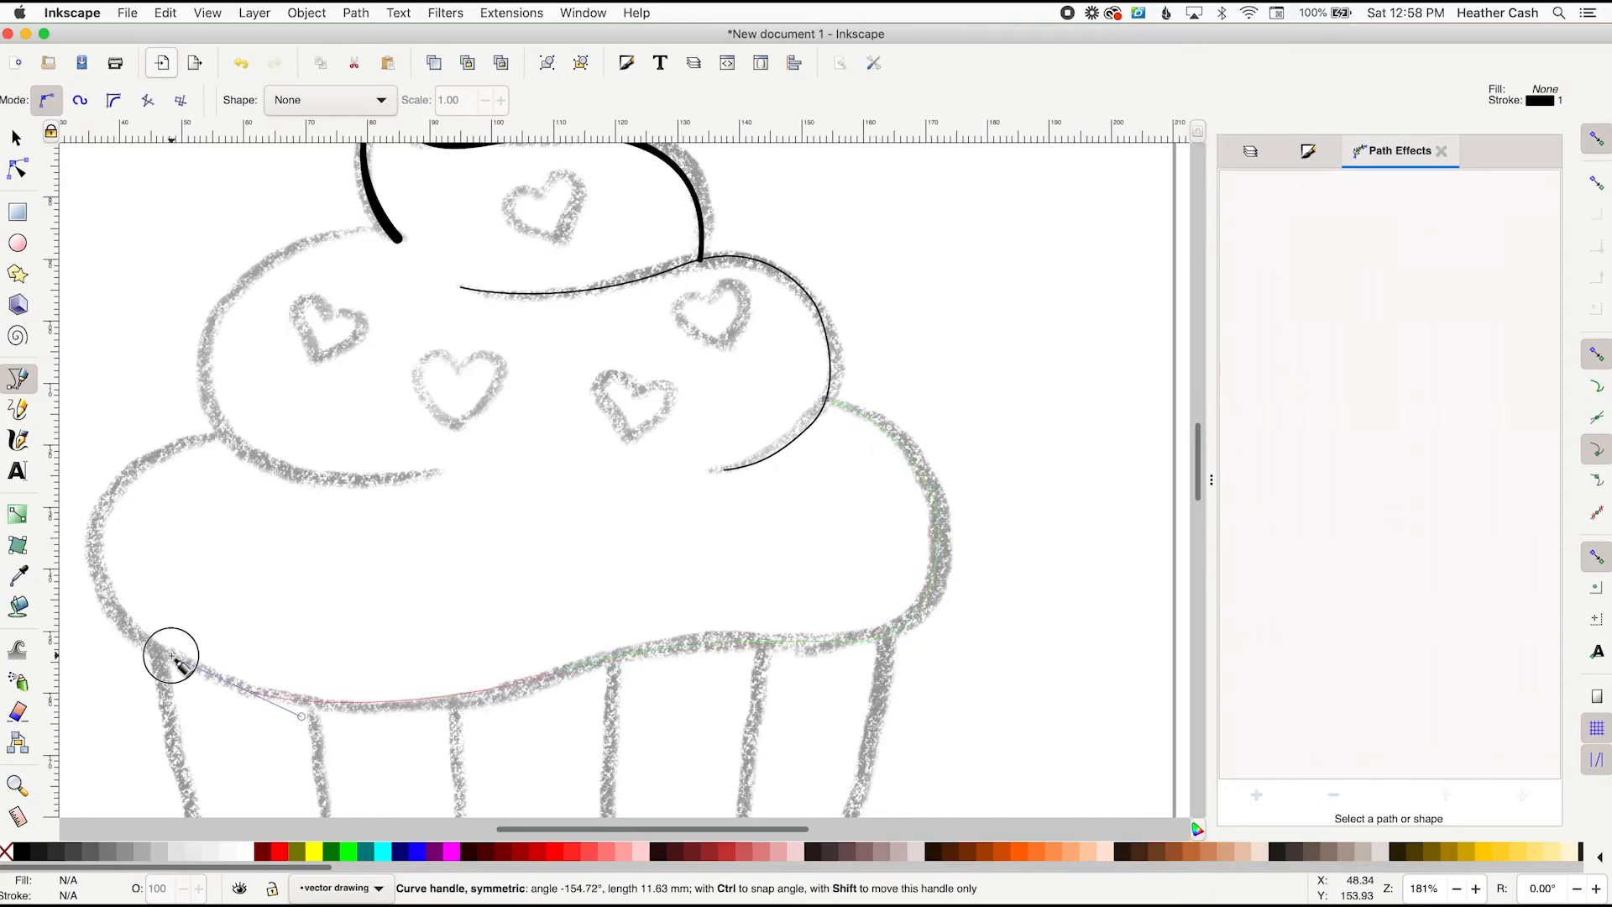
drag(97, 599, 83, 471)
double_click(222, 435)
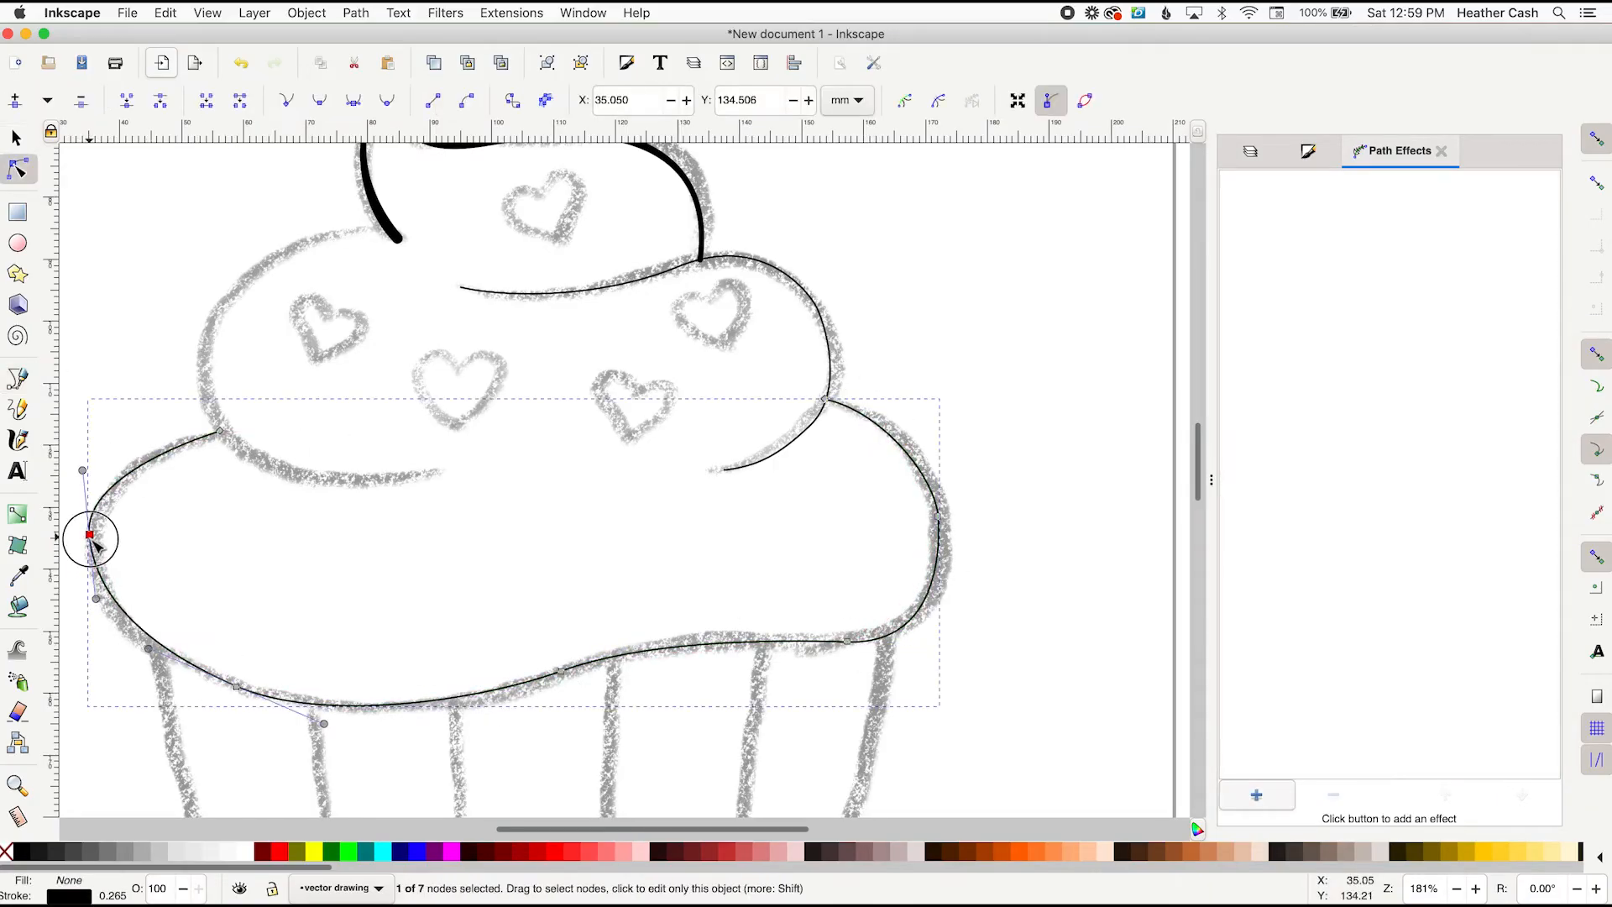
Trace the left half of the middle frosting tier with a Bezier curve, from its lower inner end up to the top swirl
click(441, 472)
drag(220, 425, 202, 391)
mouse_move(258, 270)
mouse_down()
mouse_move(302, 242)
mouse_move(444, 222)
mouse_up()
key(Return)
Refine the upper left node and its handle on the middle tier's left curve to match the sketch
key(n)
click(257, 270)
drag(304, 241, 316, 224)
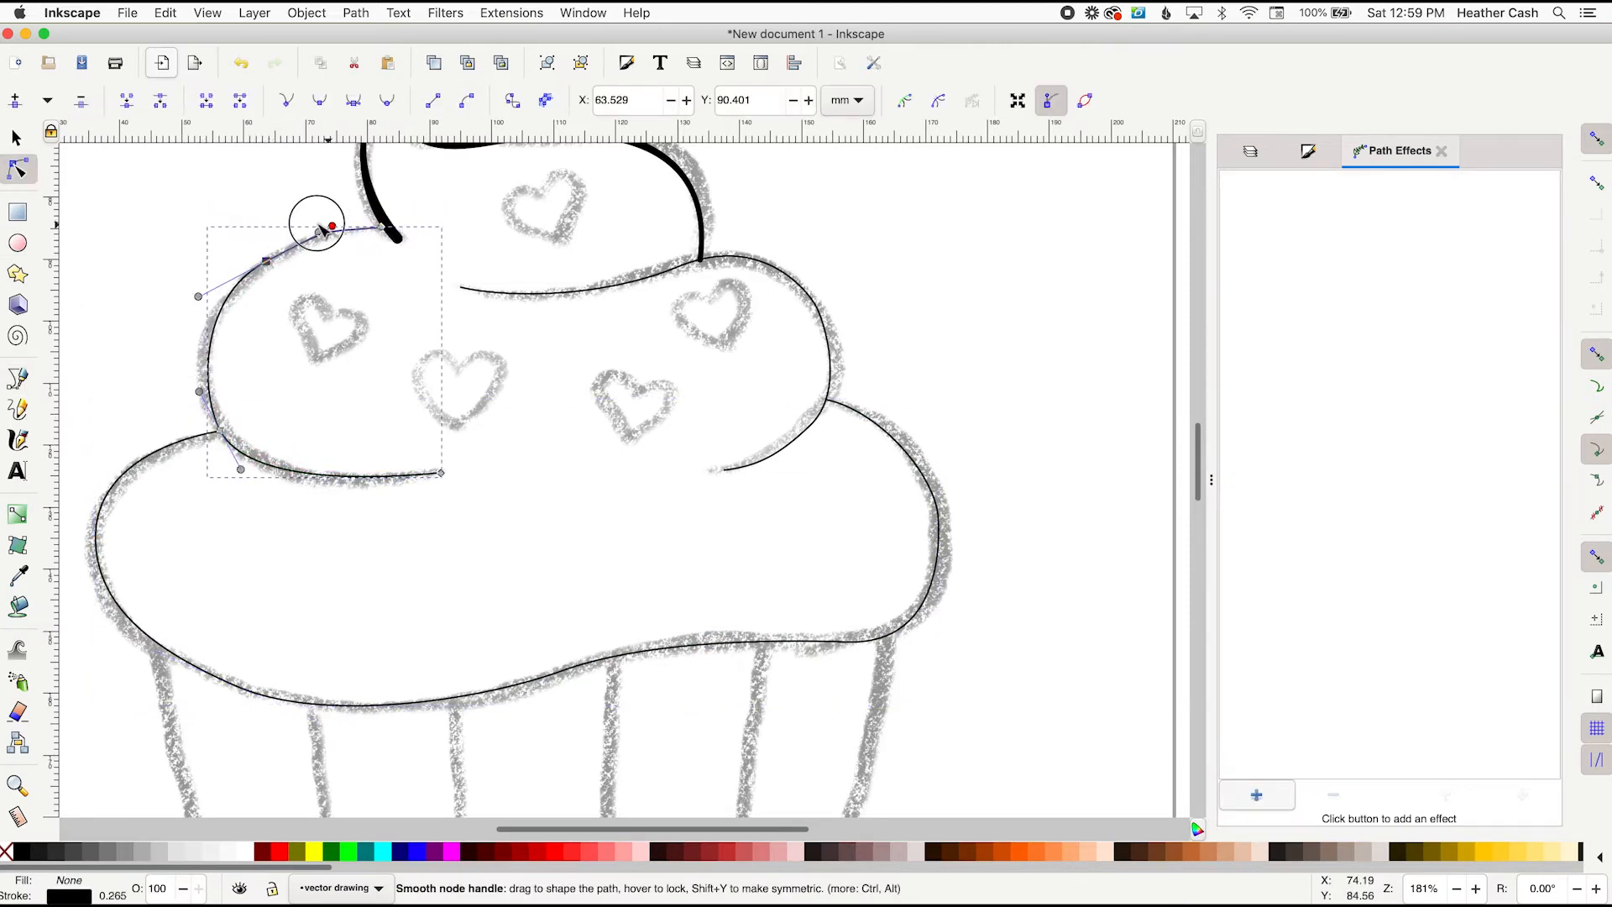
drag(258, 268, 250, 275)
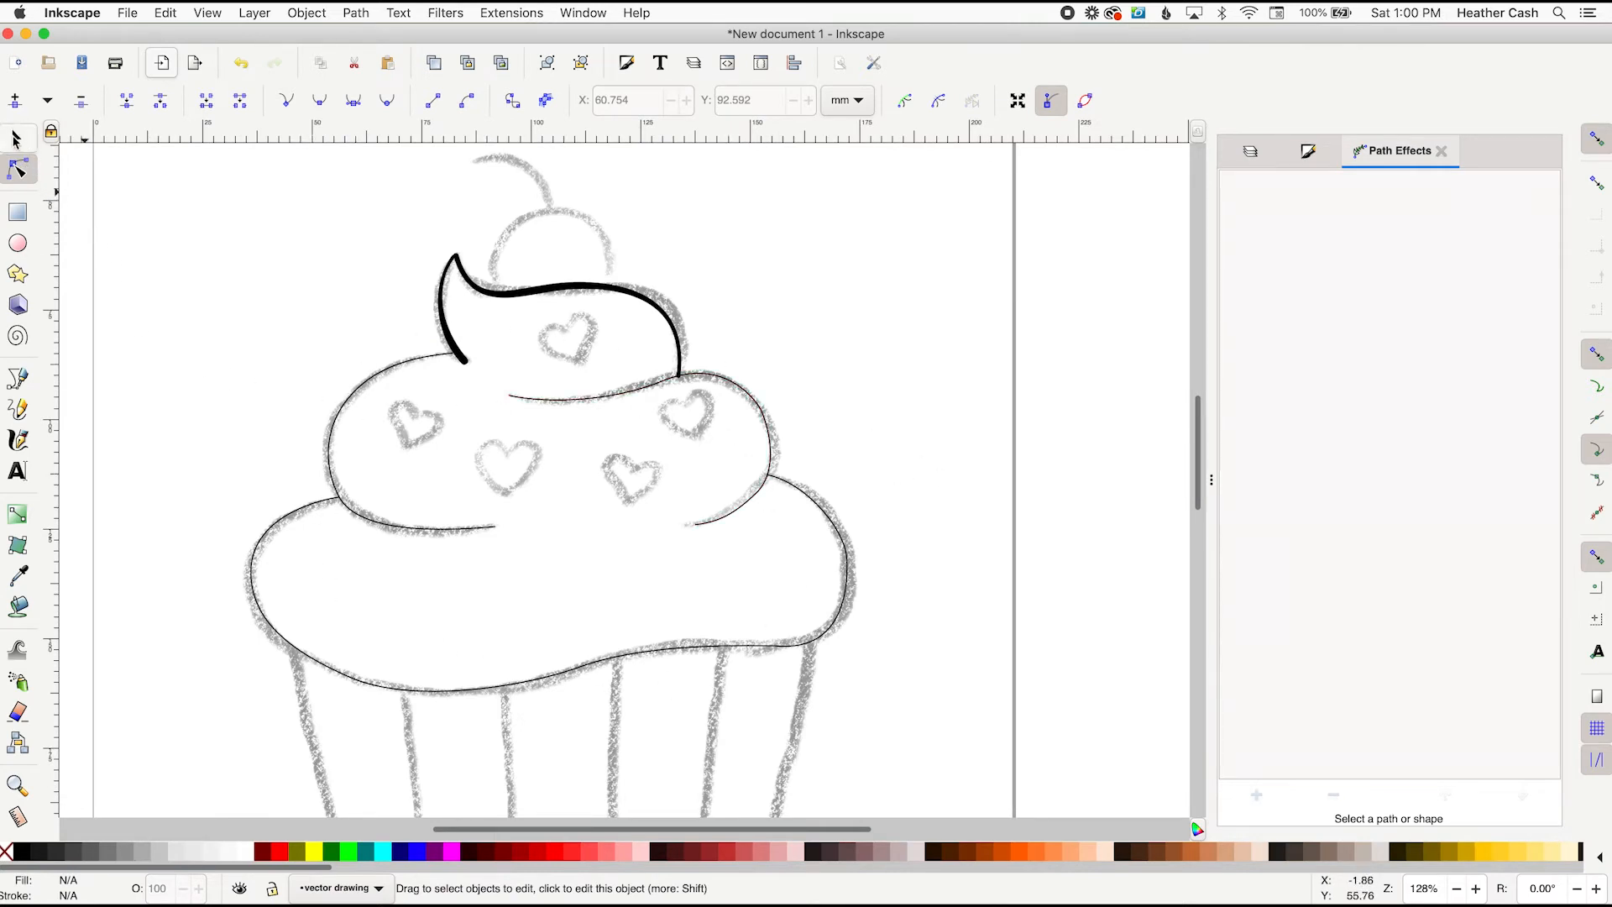
Select the three thin outlines of the middle and bottom frosting tiers and set their stroke width to 1.465 mm
key(s)
drag(164, 330, 939, 754)
drag(994, 650, 996, 619)
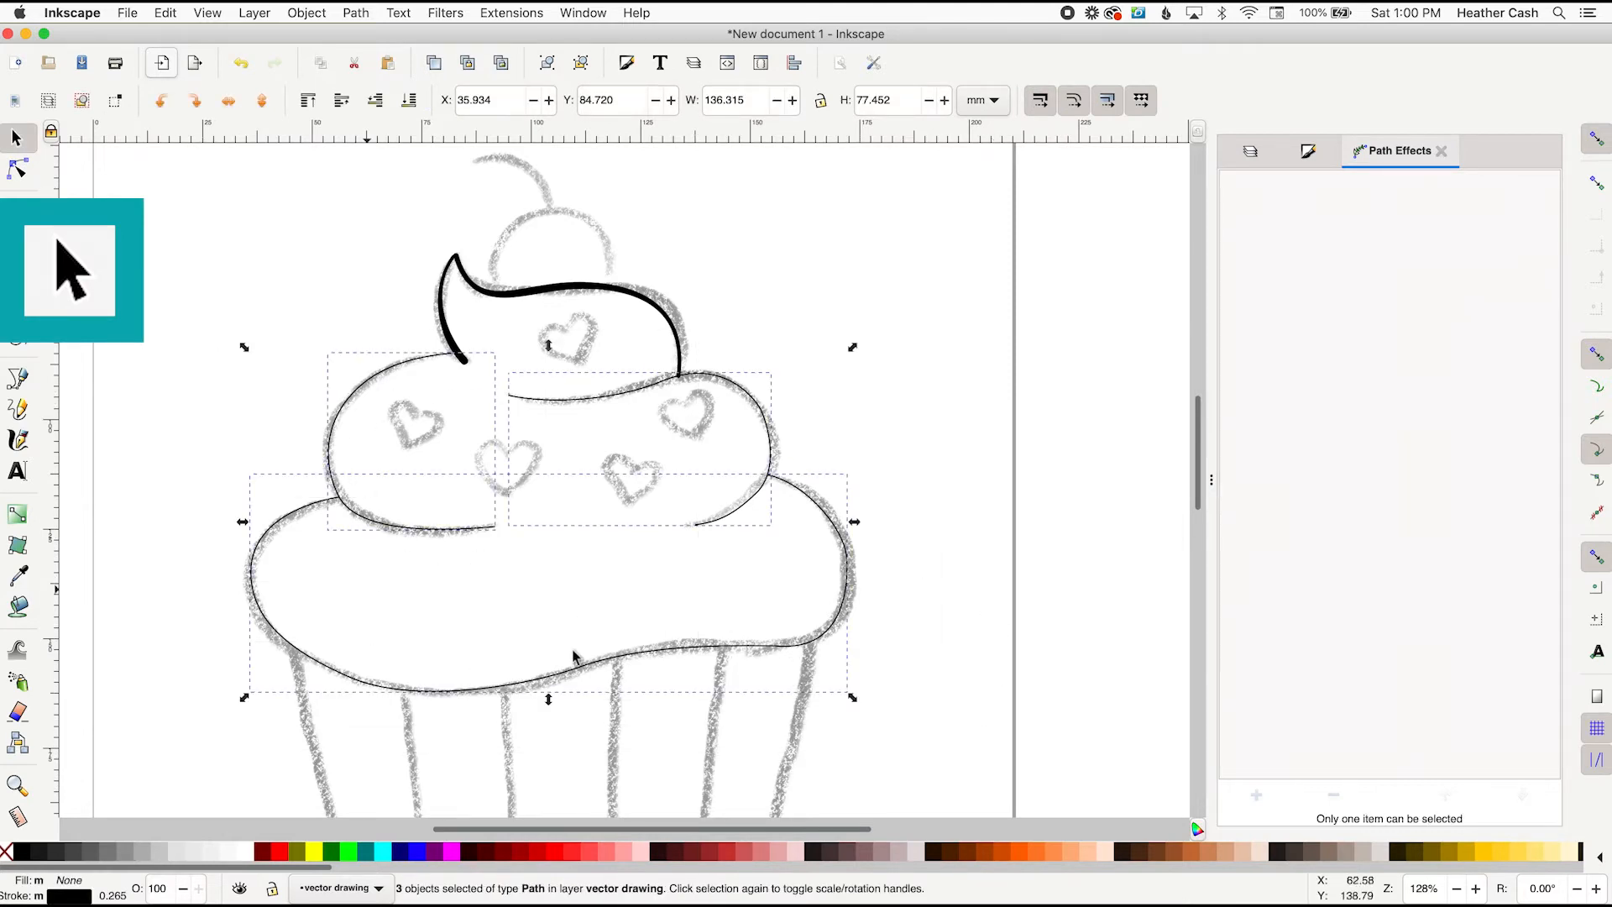
click(1310, 153)
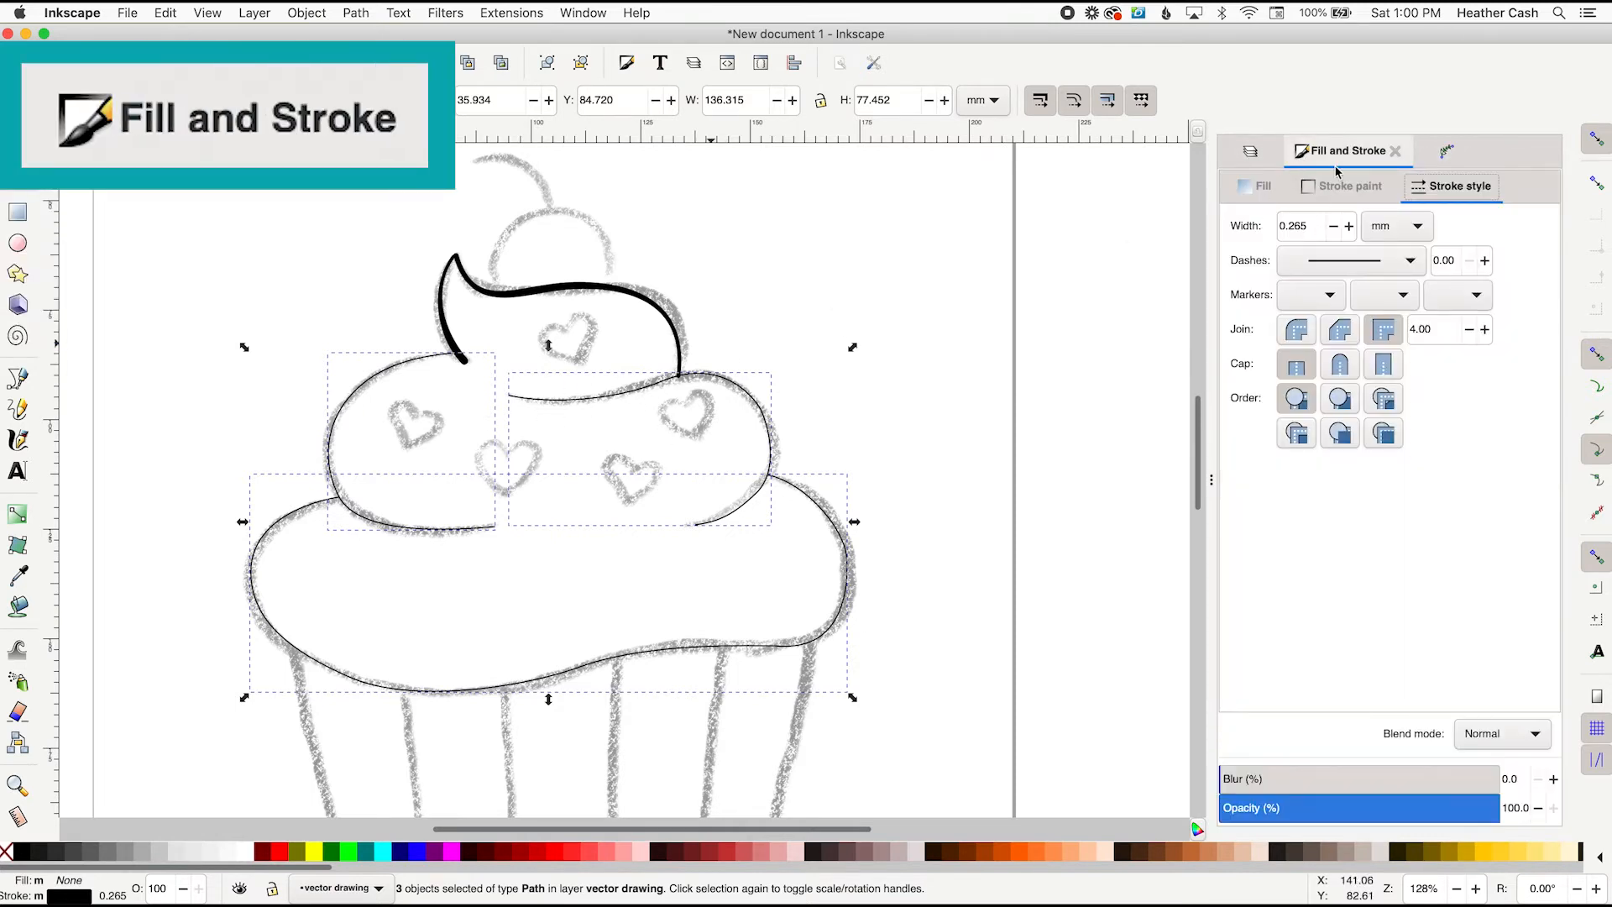
click(1349, 226)
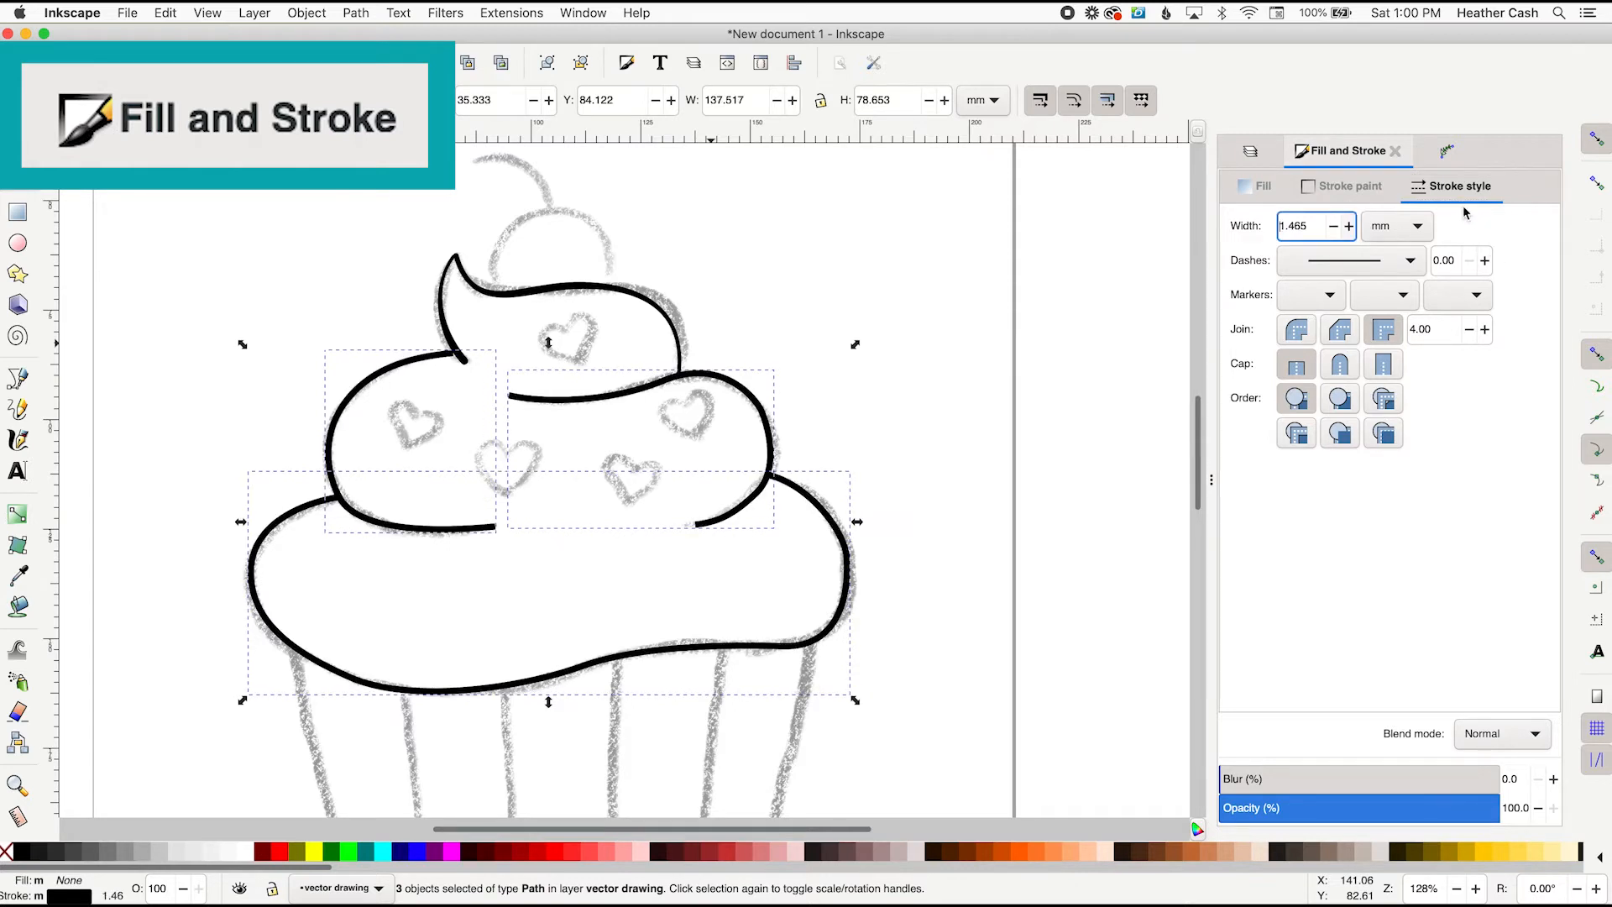
Mark Power stroke as a favorite live path effect, filter to favorites and apply it to the middle tier's left curve
click(1448, 152)
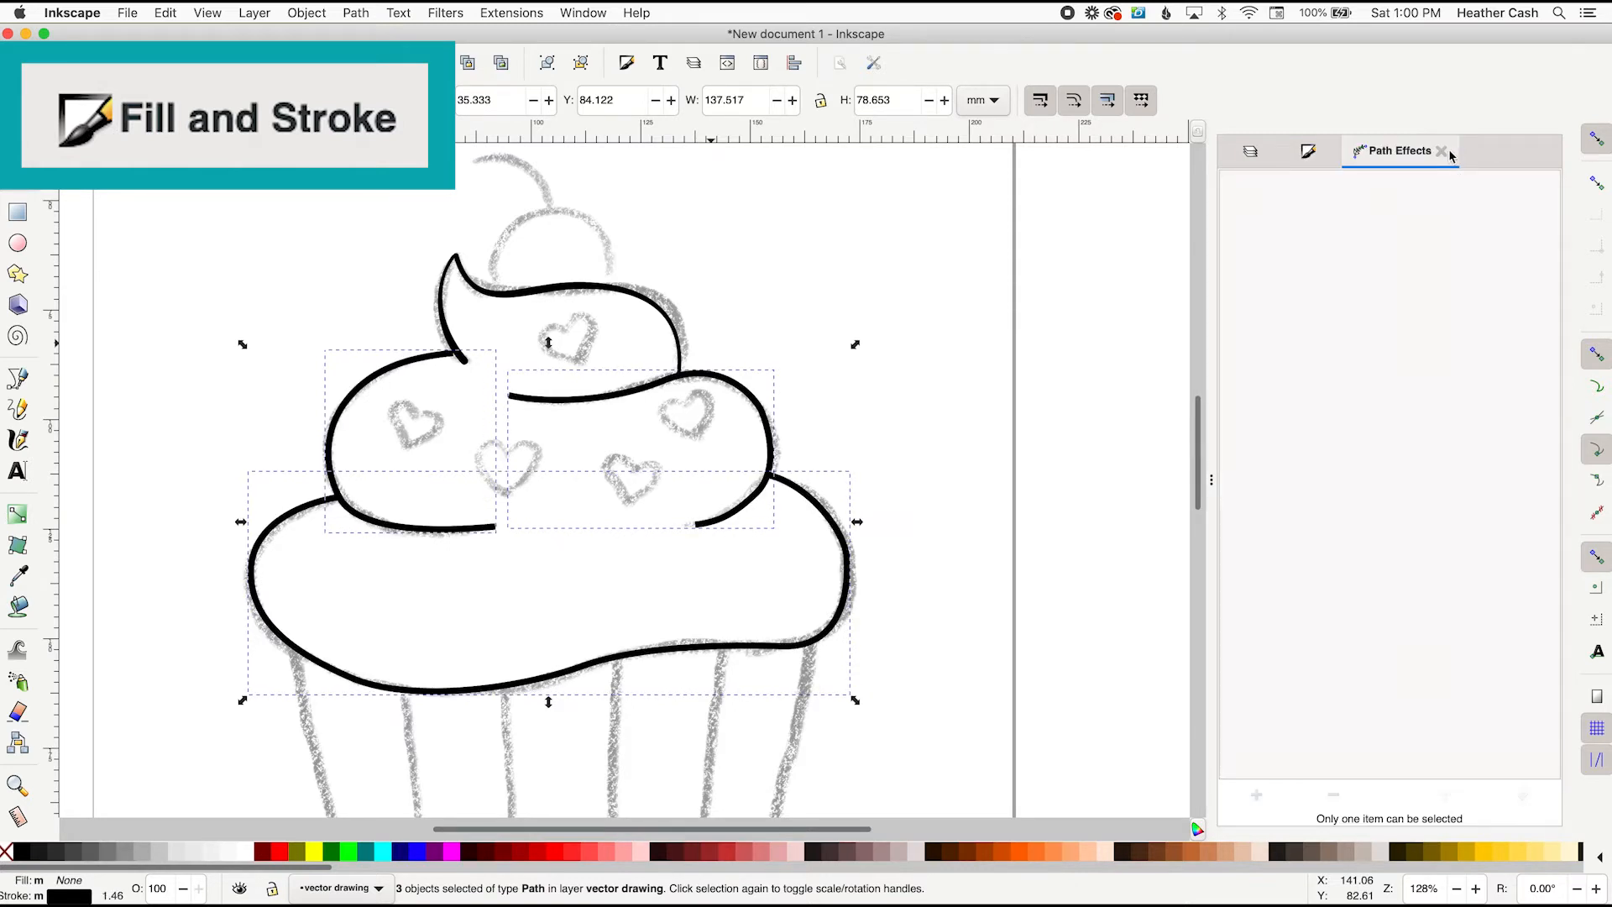
key(Escape)
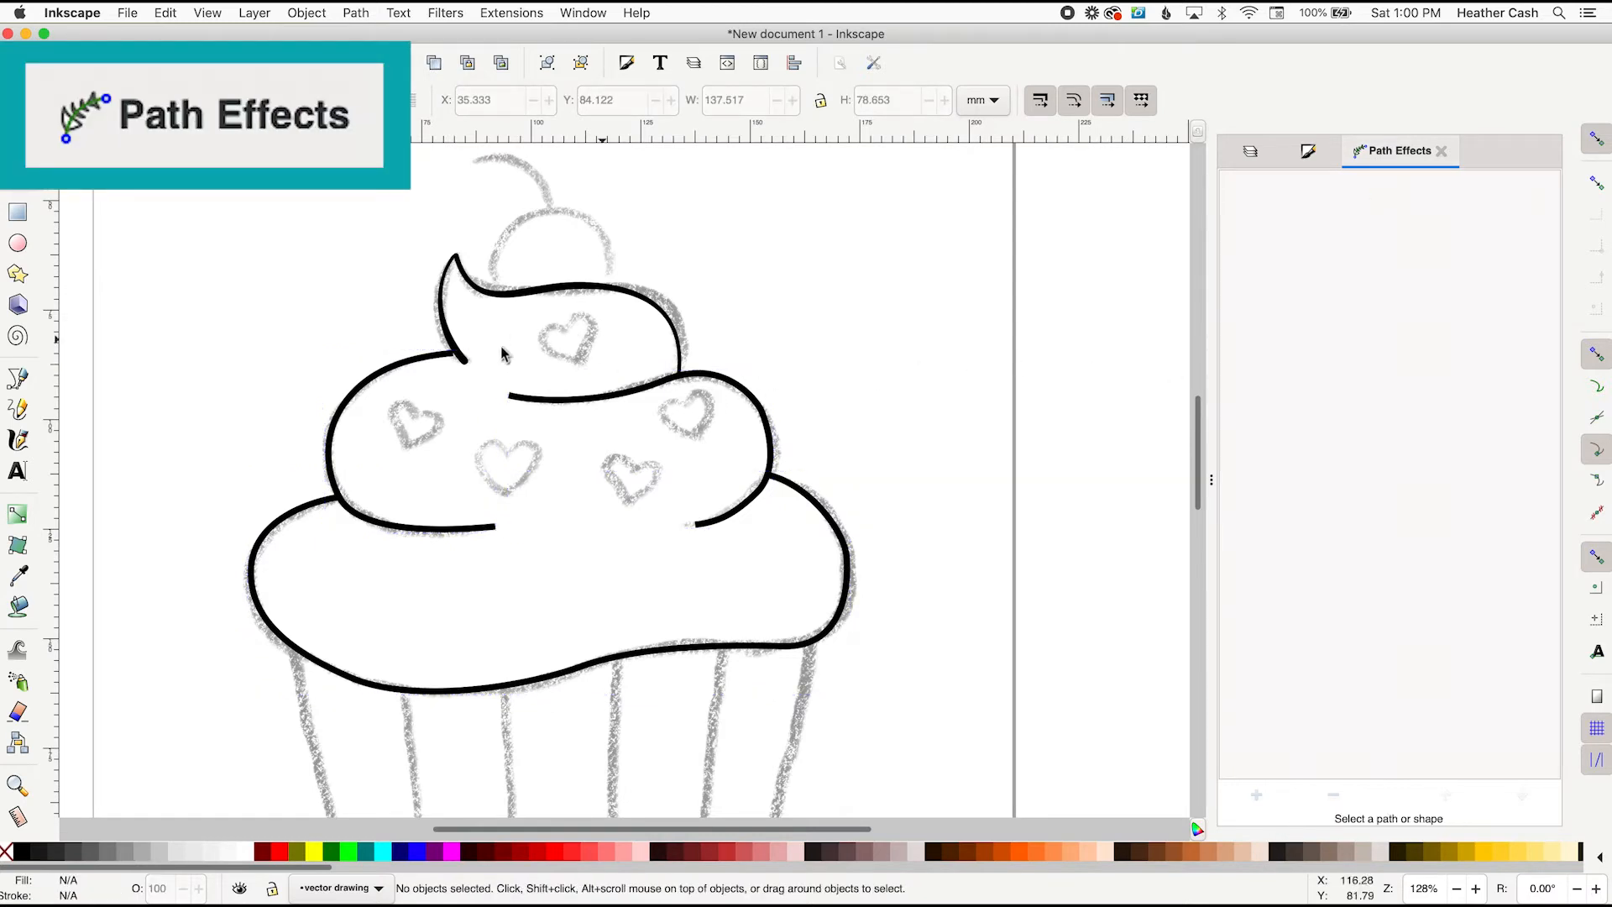
click(376, 371)
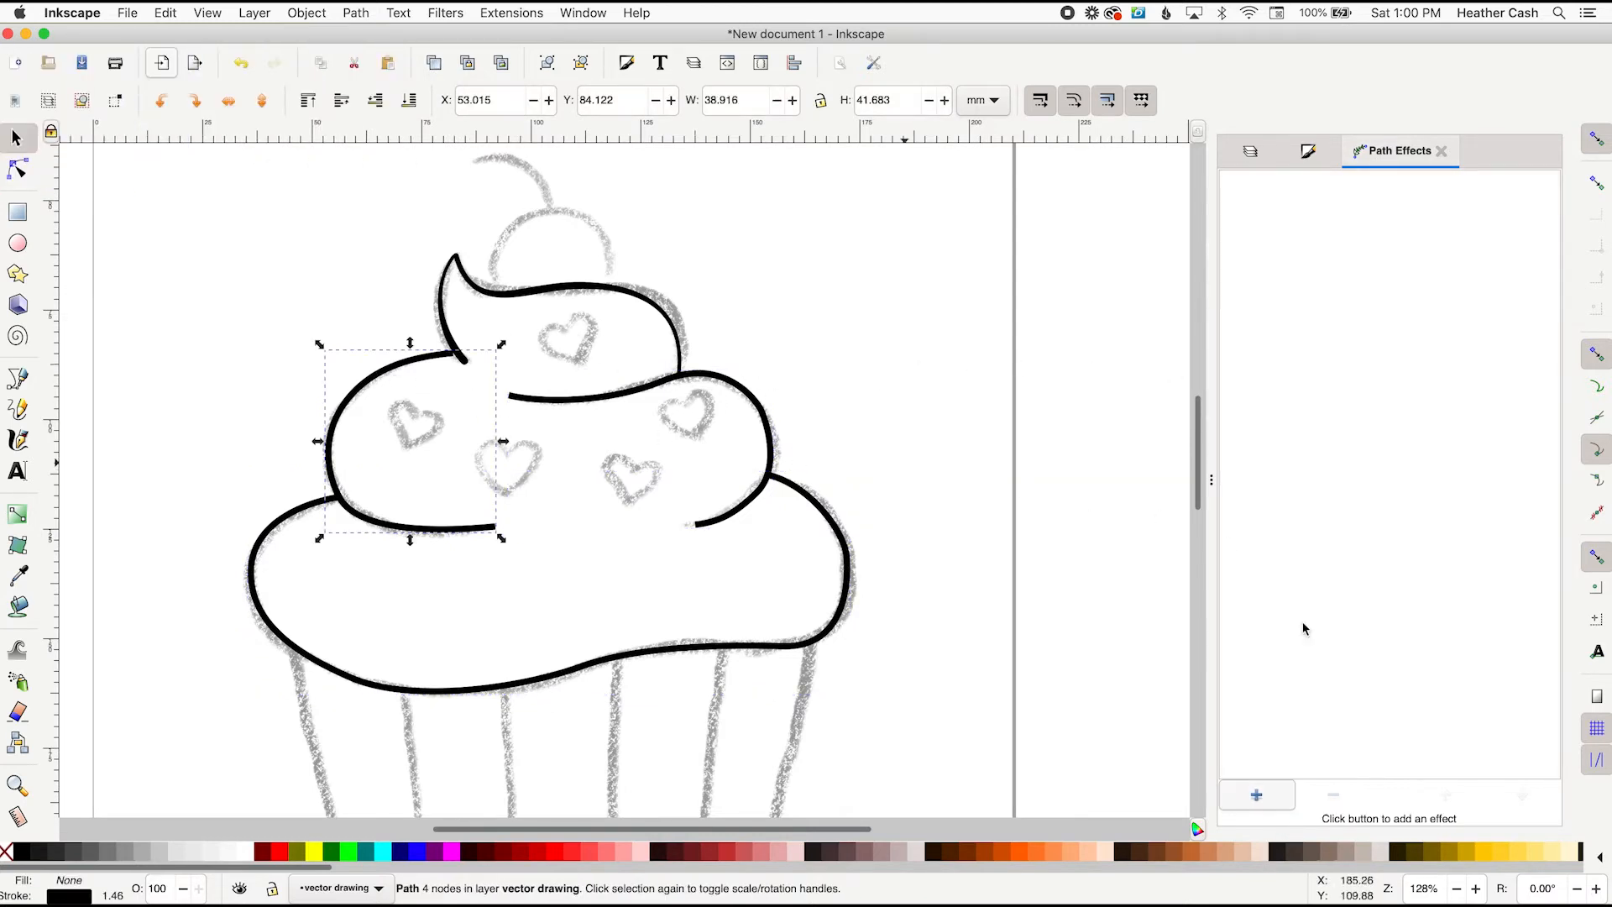
click(1259, 794)
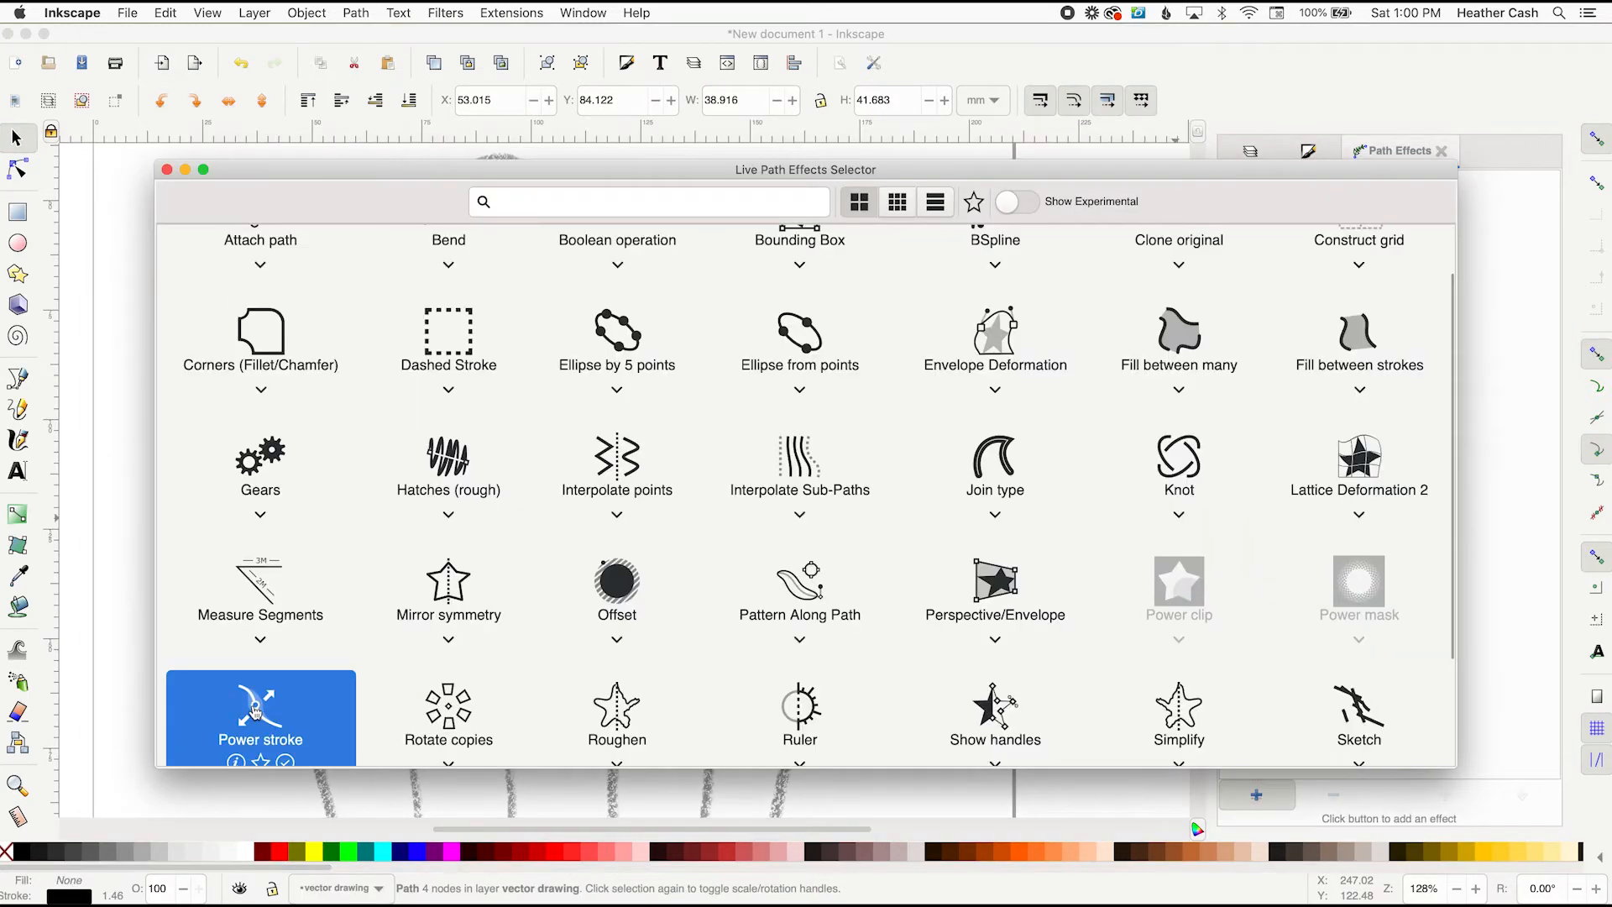
scroll(267, 705, down, 3)
click(261, 635)
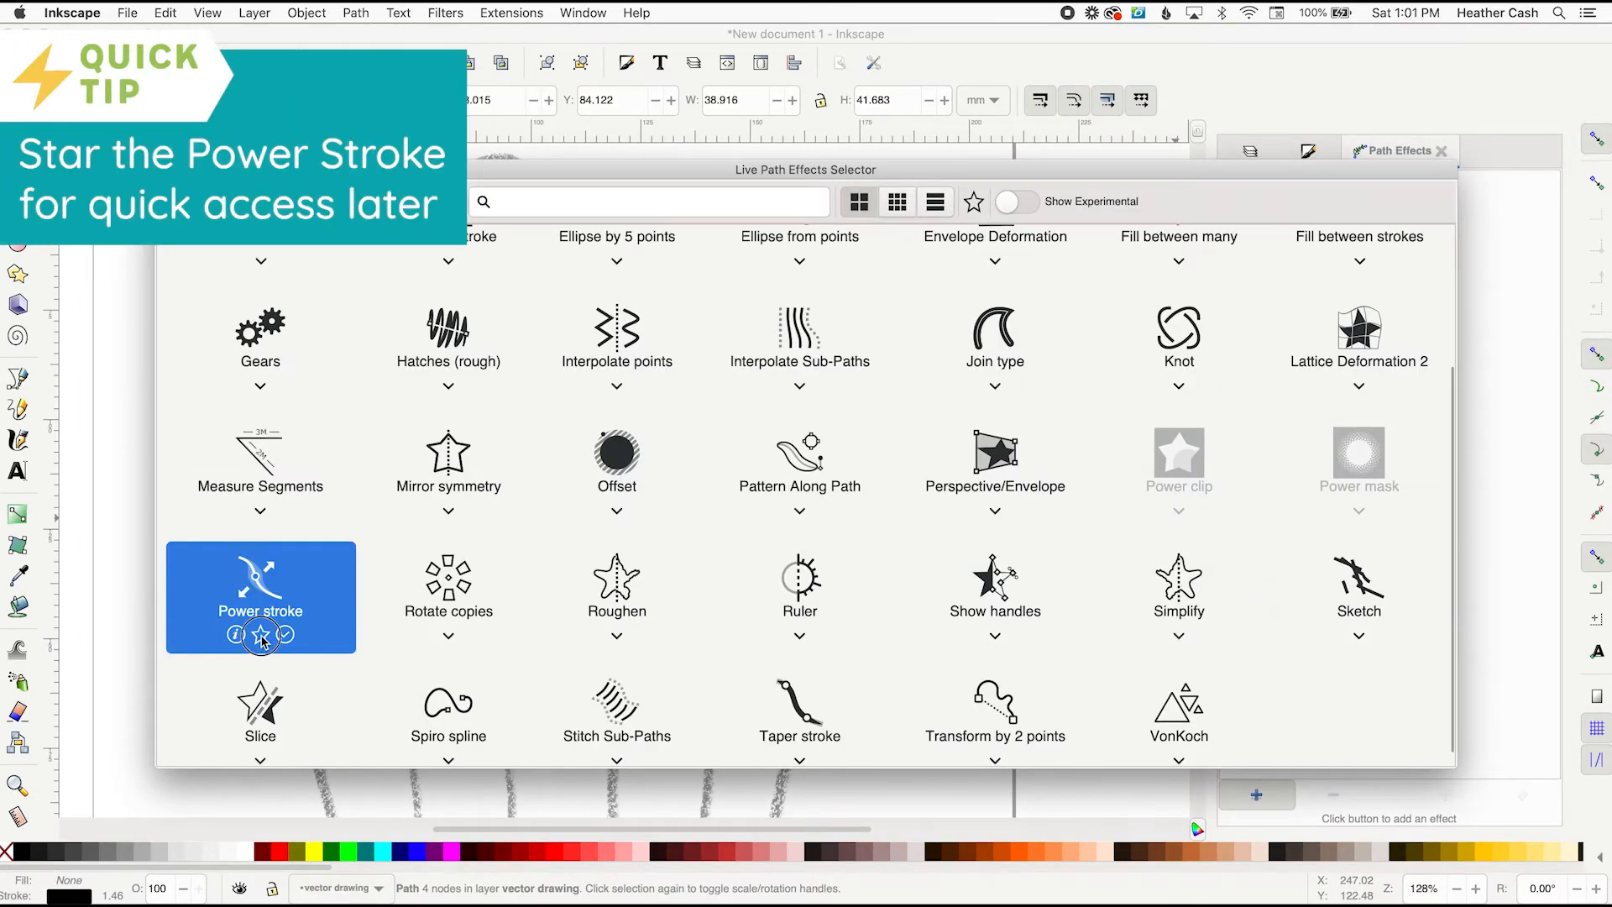
click(974, 202)
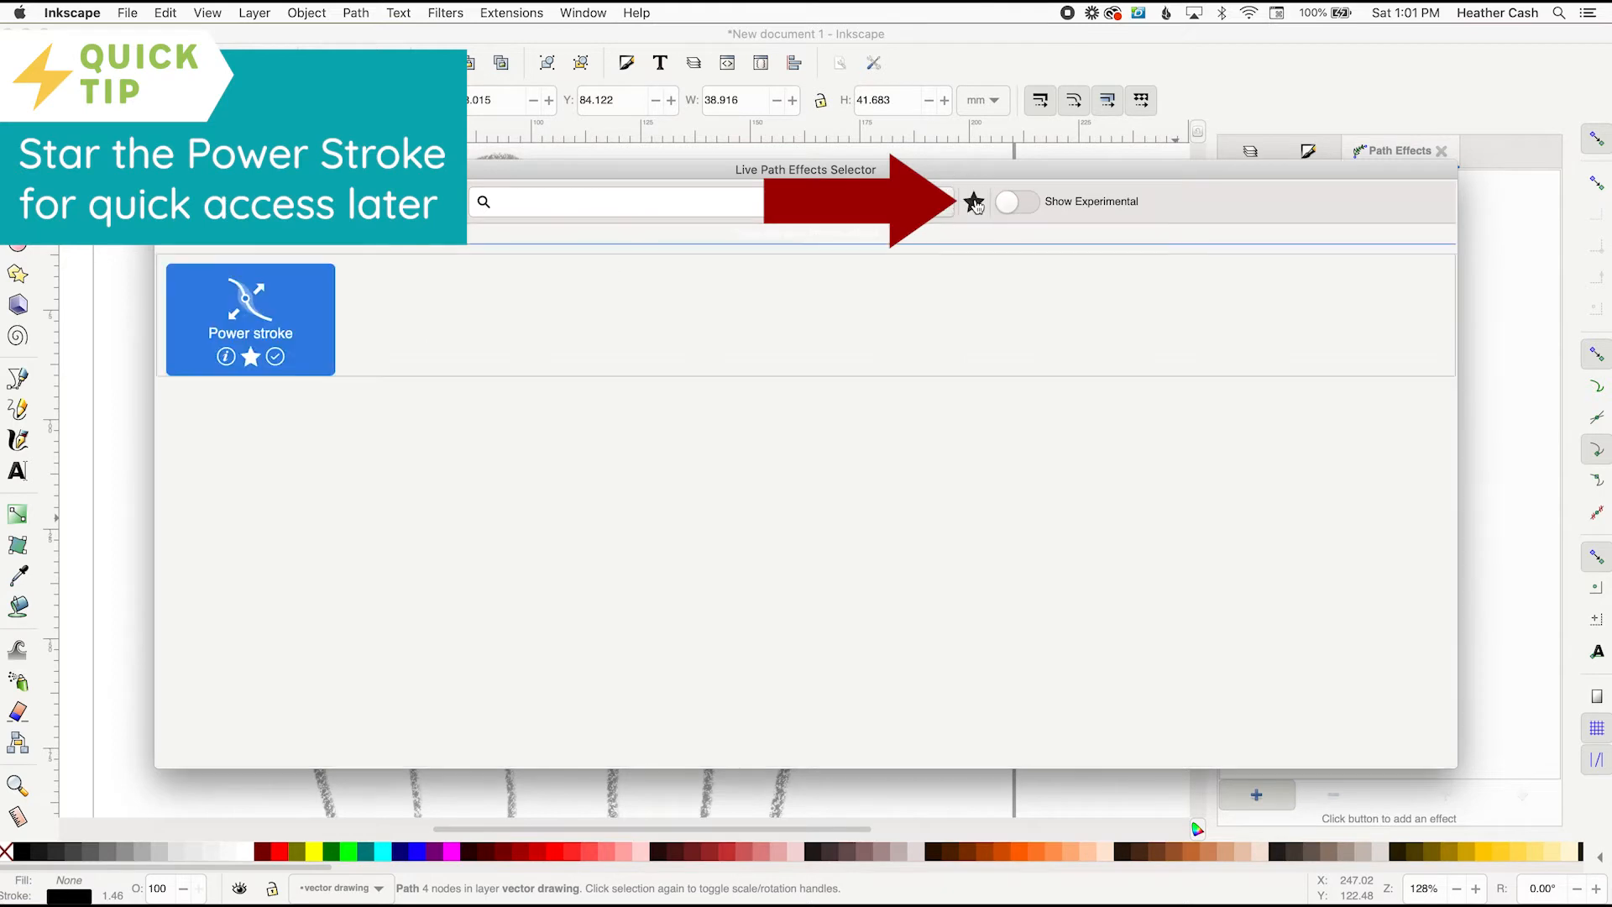
click(208, 302)
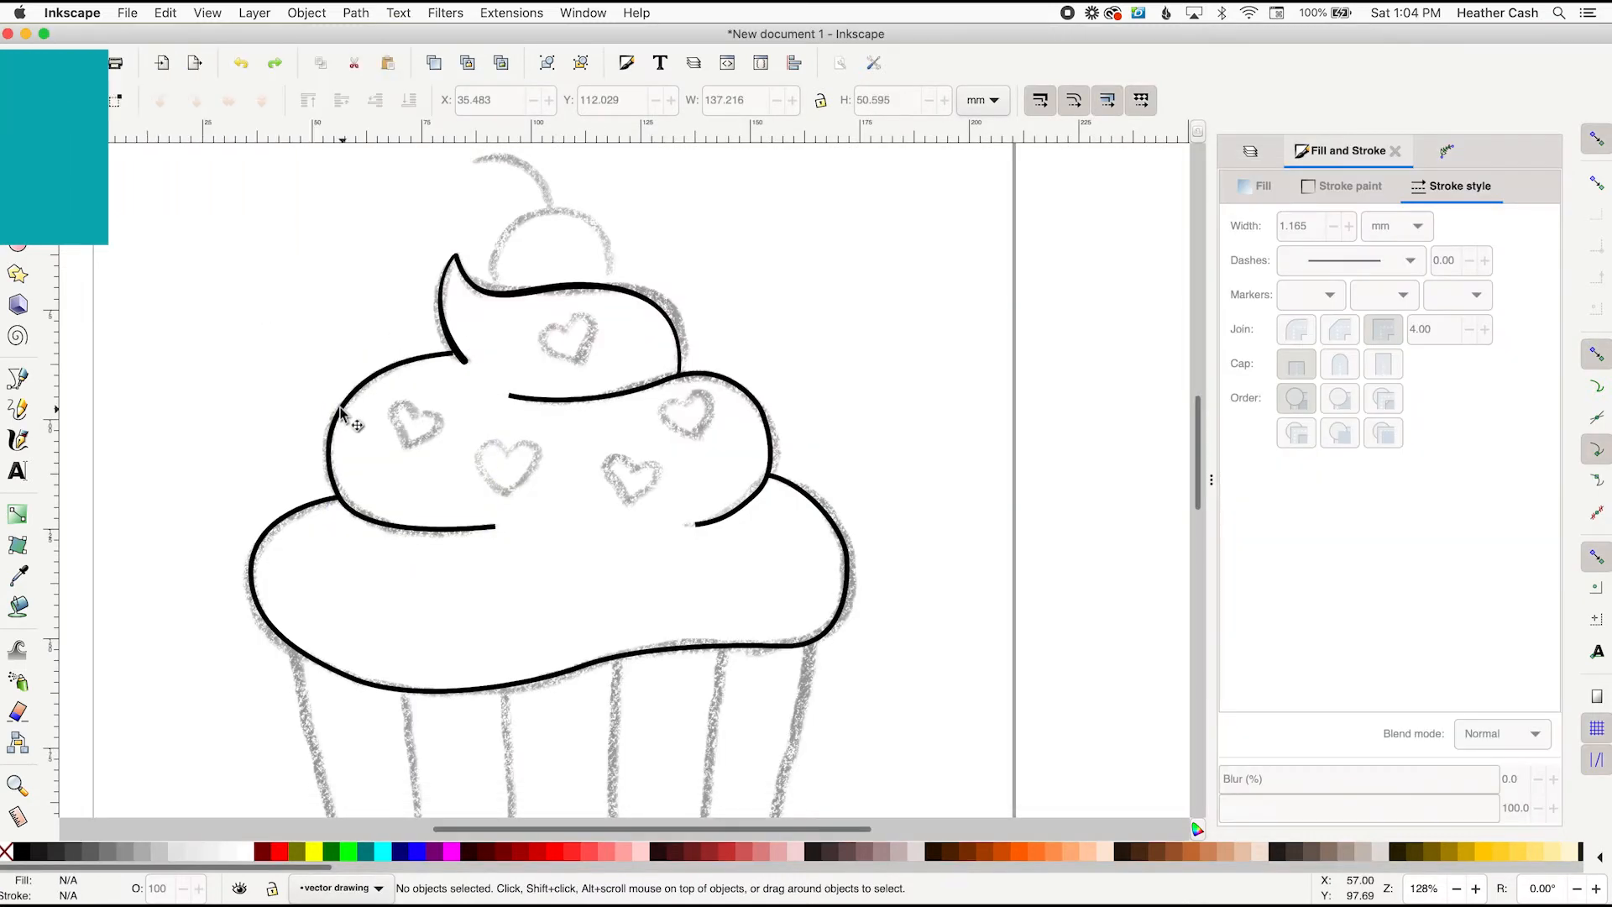
Select the left curve of the middle frosting tier and add the favorited Power stroke path effect to it
click(340, 414)
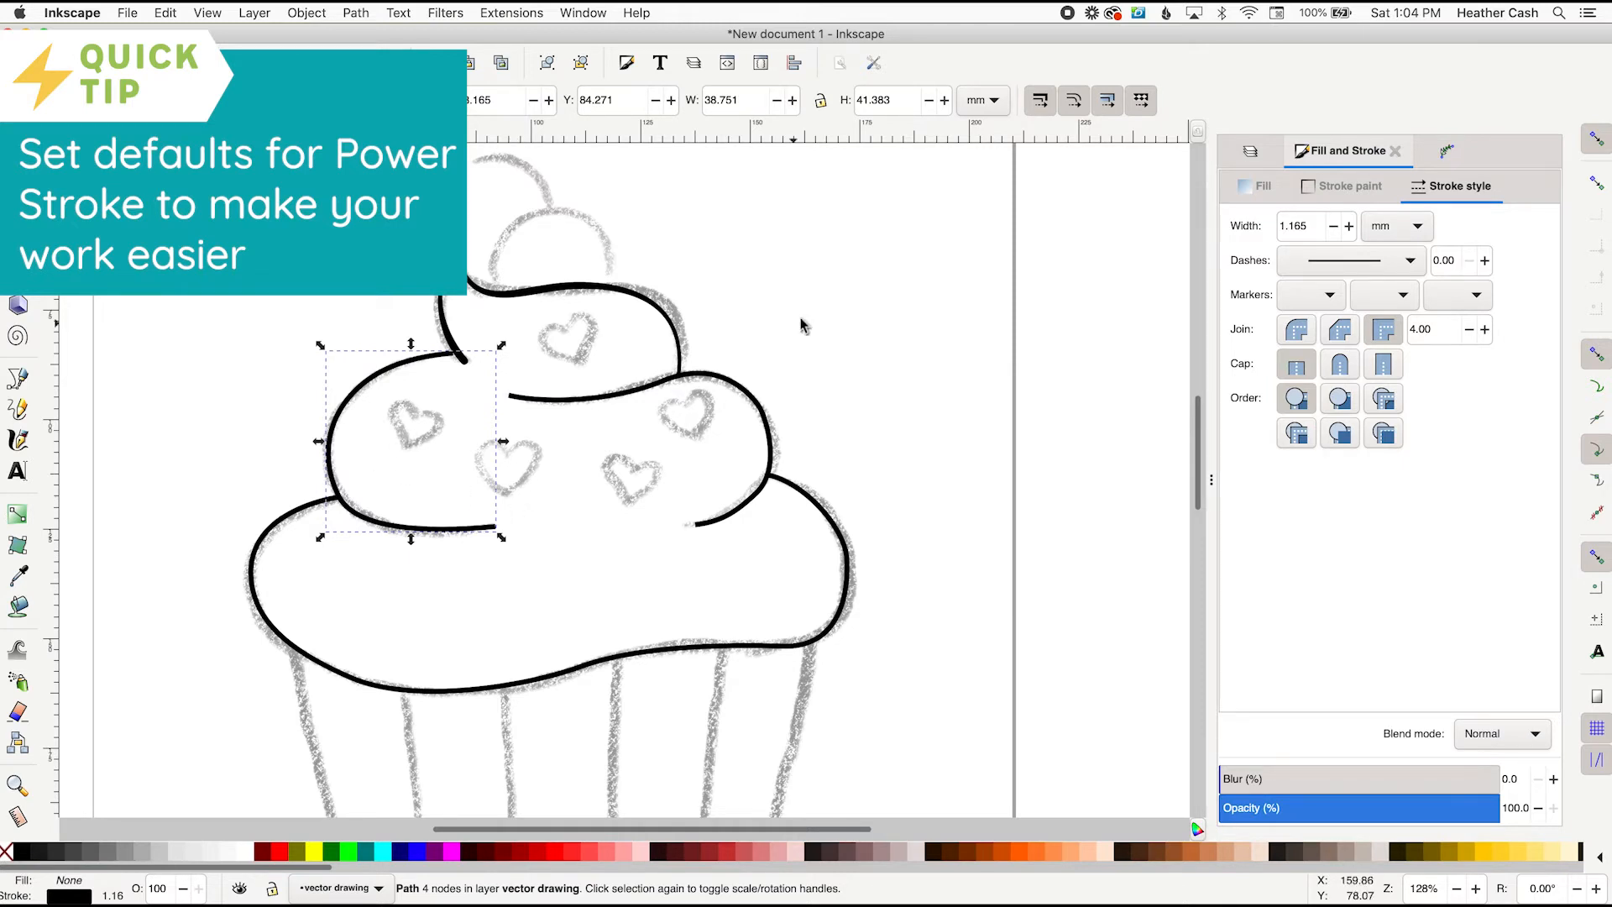
click(1445, 151)
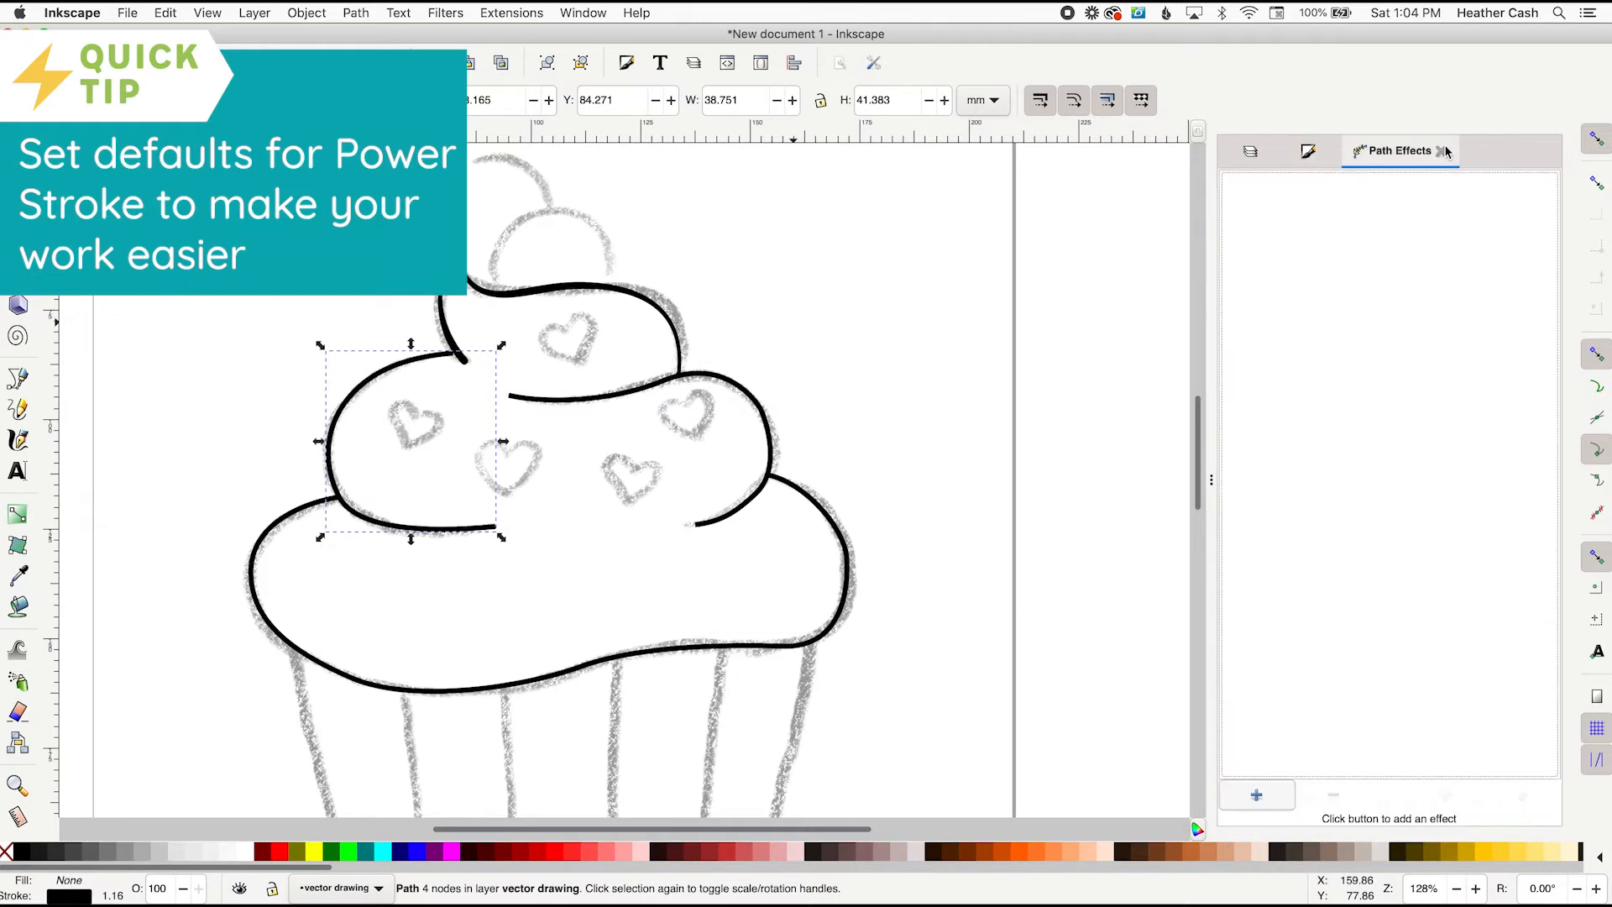
click(1258, 795)
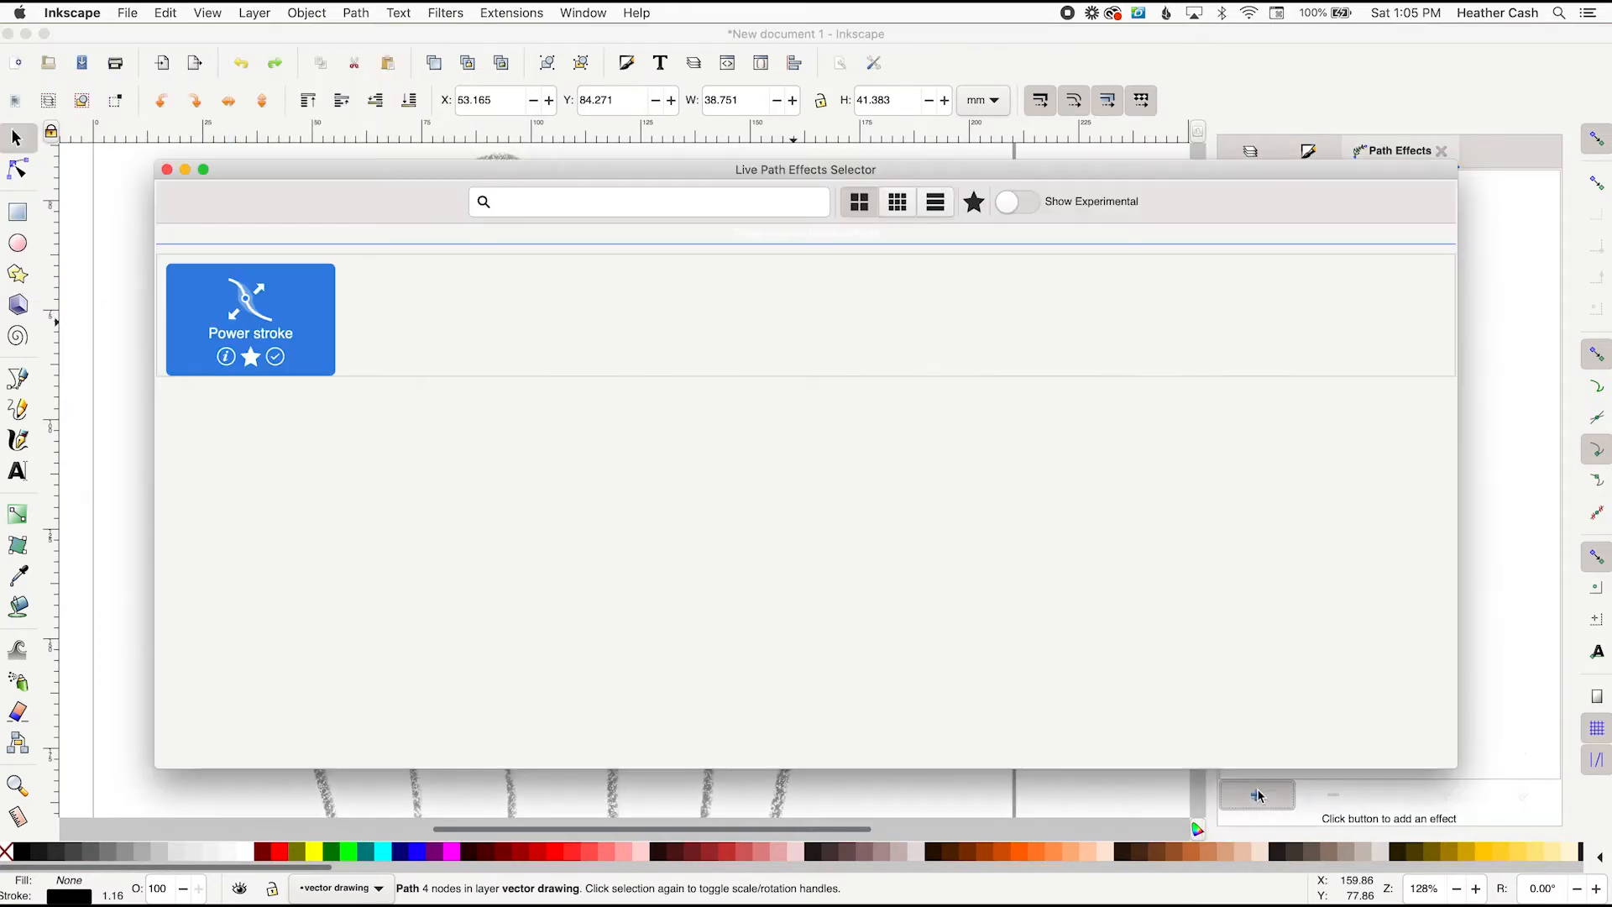
click(237, 292)
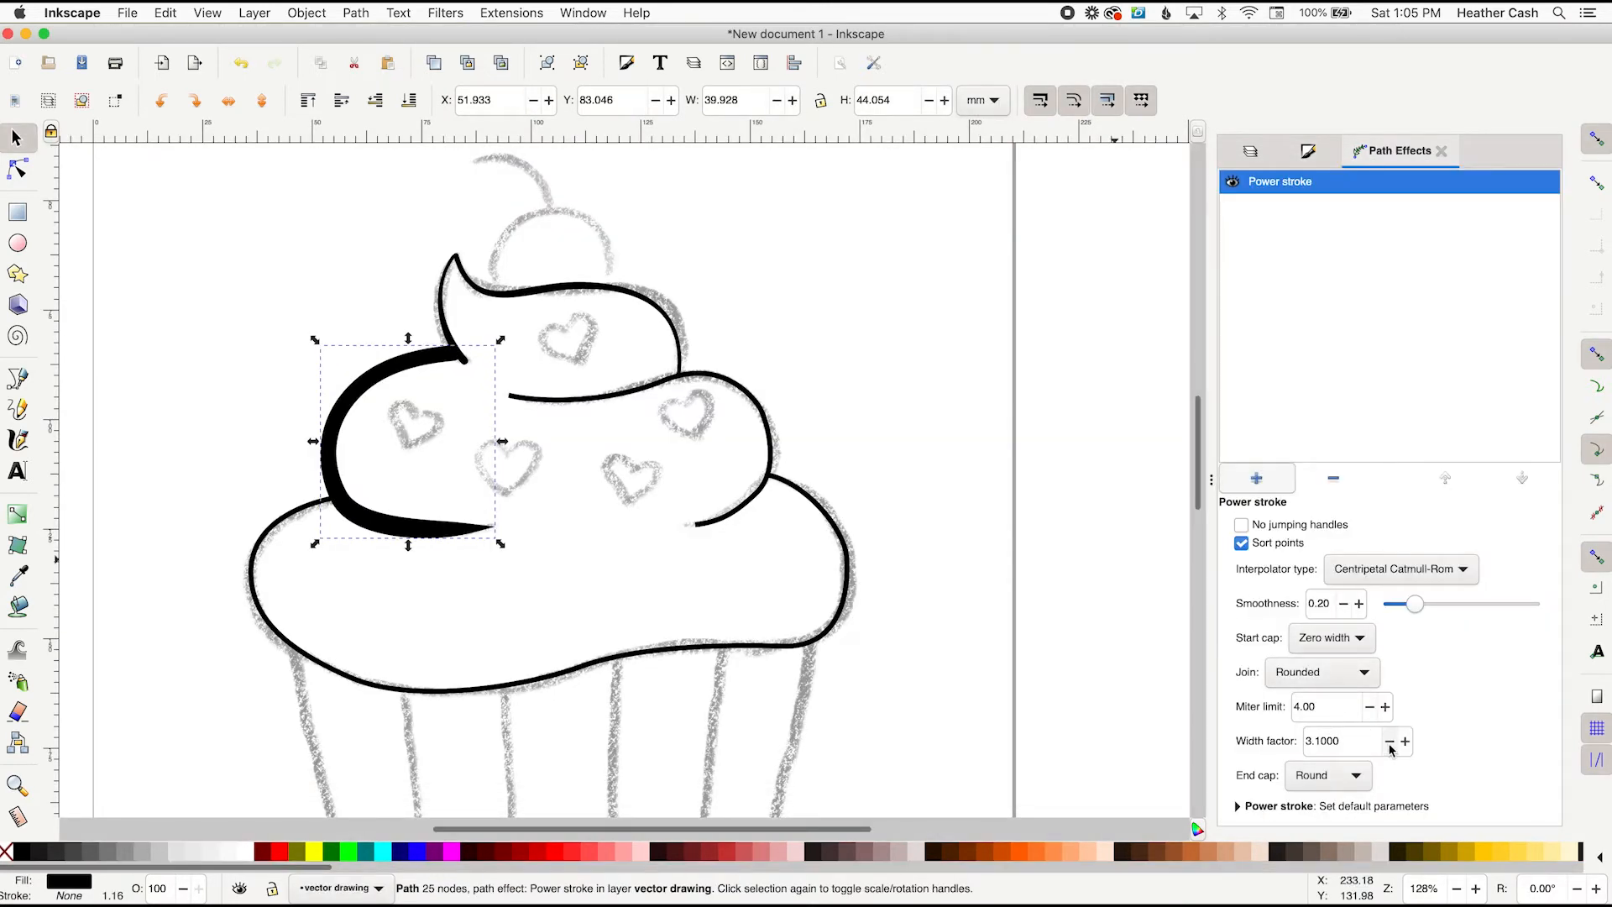
Reduce the Power stroke width factor of the middle tier's left curve to 1.6
click(1390, 742)
click(1390, 742)
click(1390, 742)
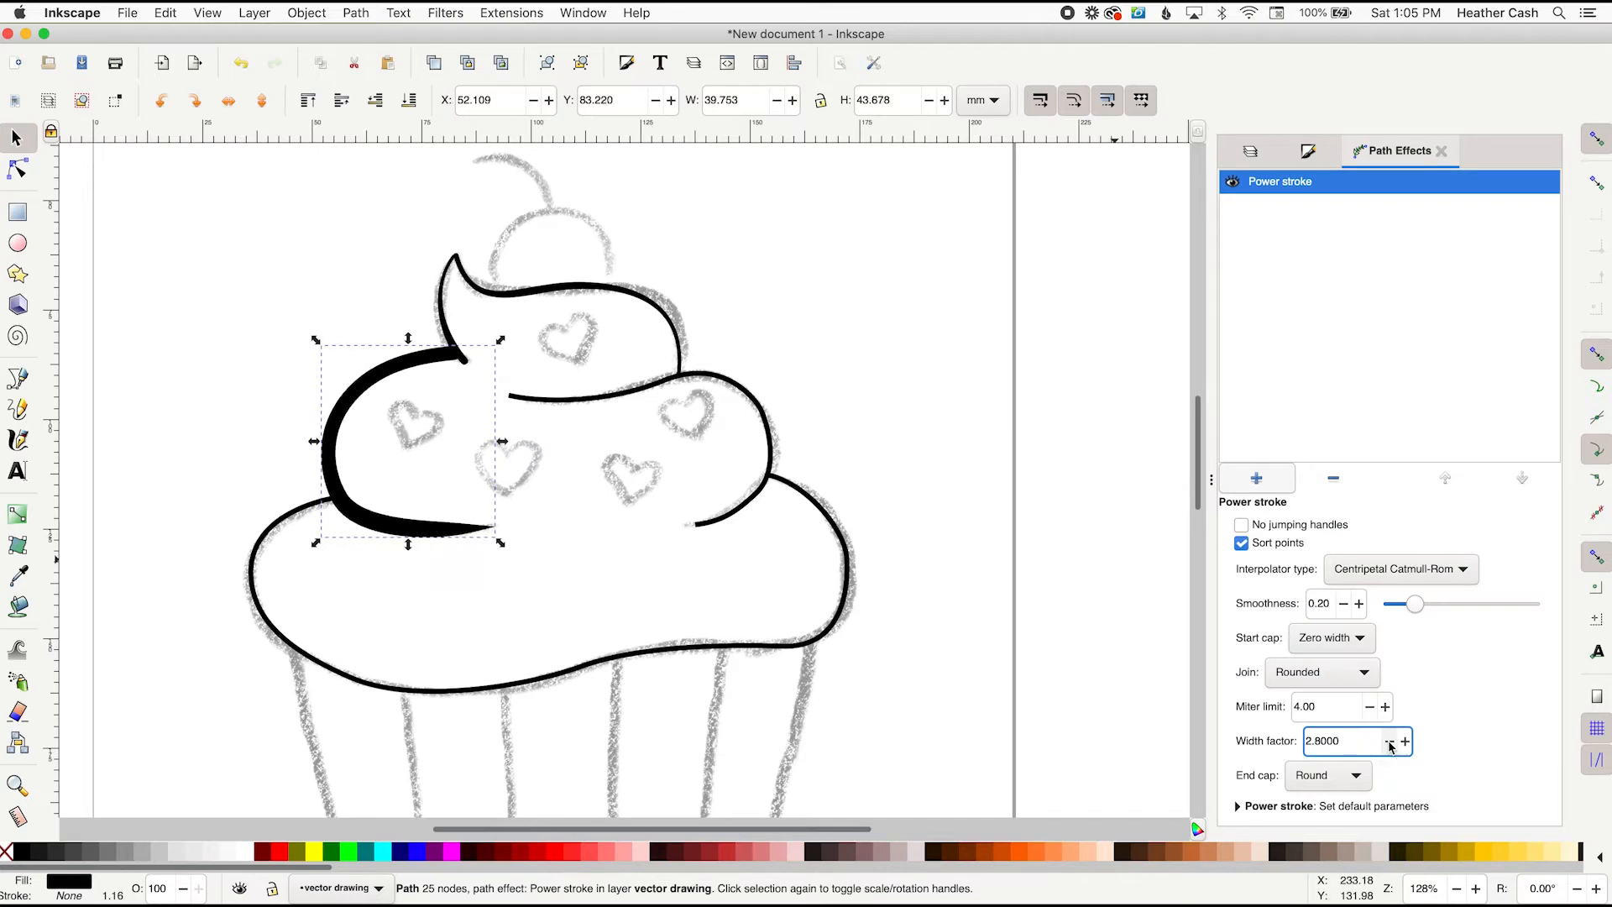
click(1390, 742)
click(1389, 742)
click(1389, 741)
click(1390, 742)
click(1389, 741)
click(1389, 742)
click(1389, 742)
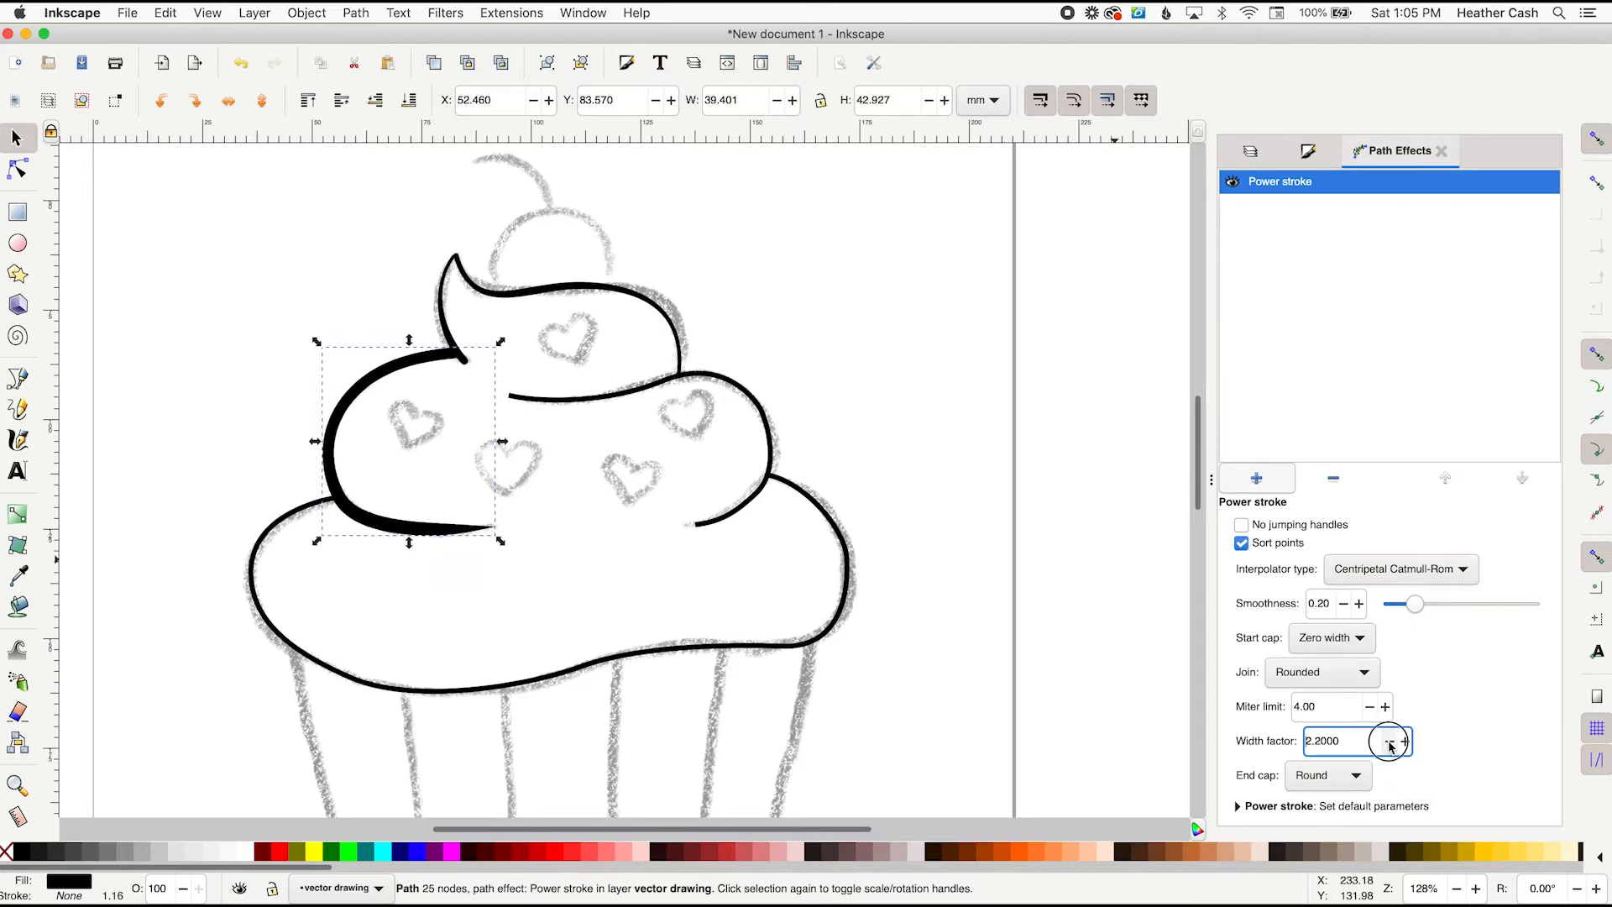
click(1390, 741)
click(1390, 742)
click(1389, 741)
click(1390, 742)
click(1390, 742)
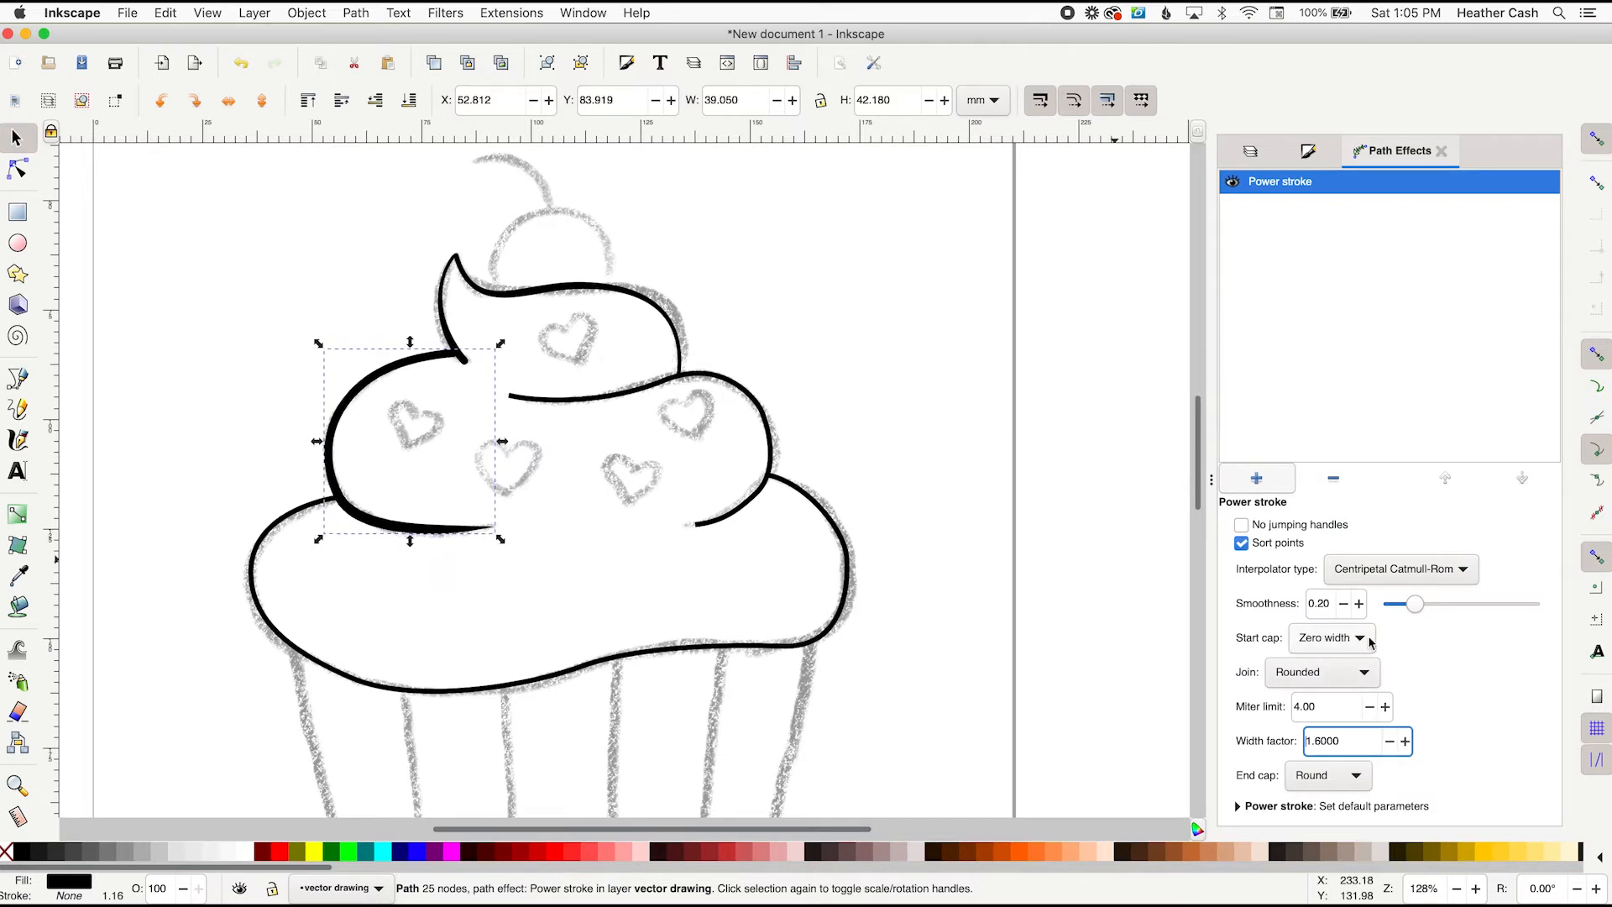
Set both the start cap and the end cap of this Power stroke to Round
click(1360, 641)
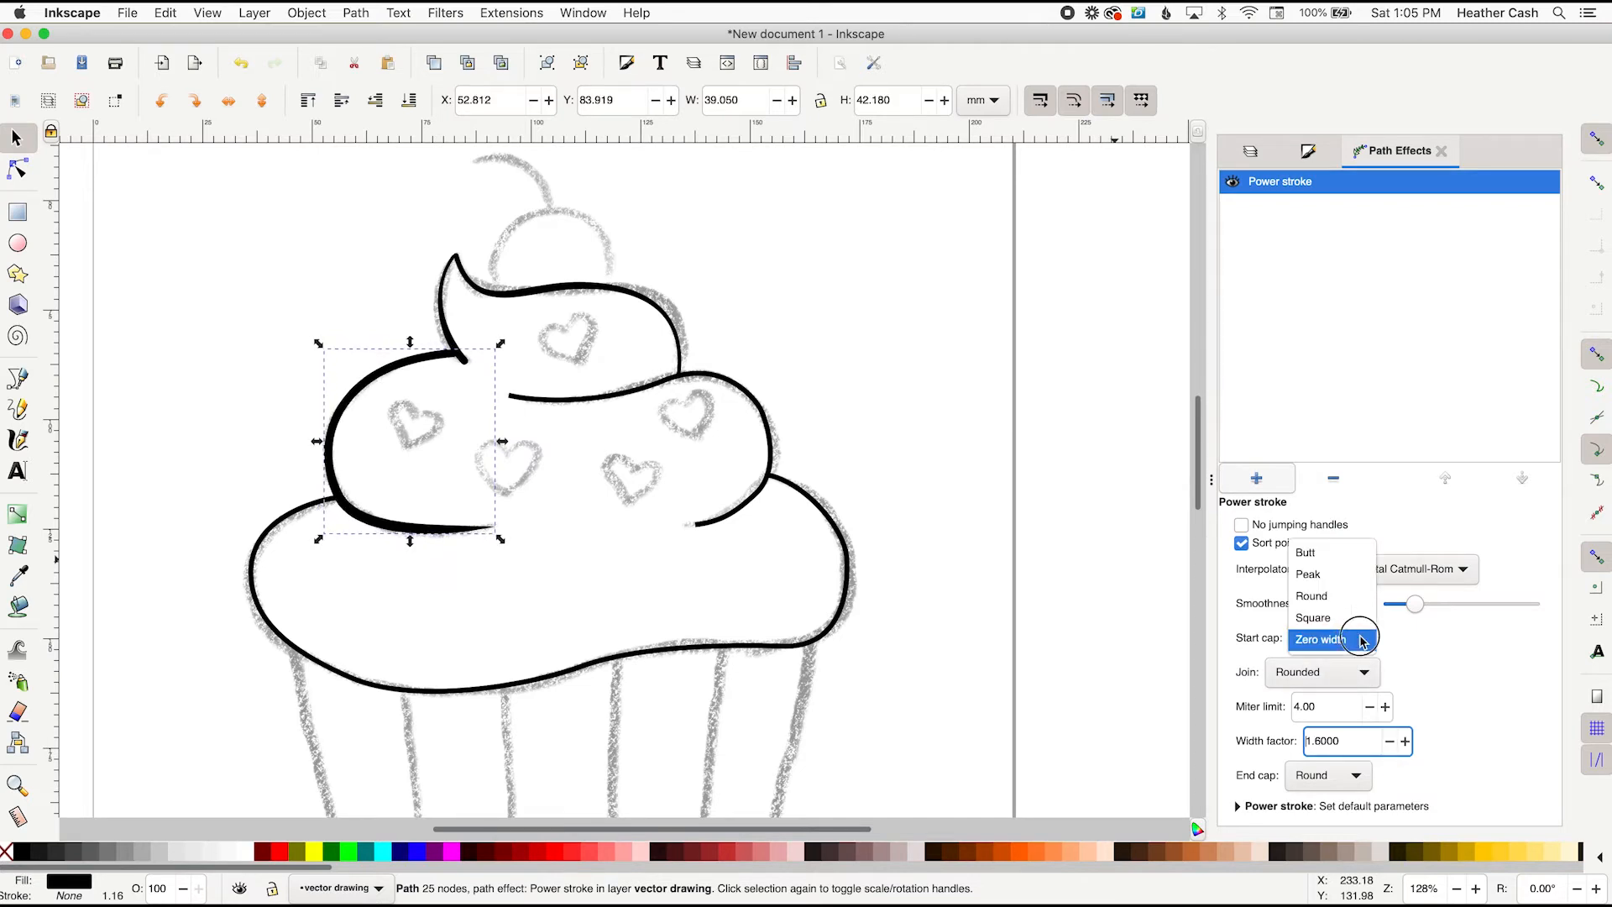
click(1339, 596)
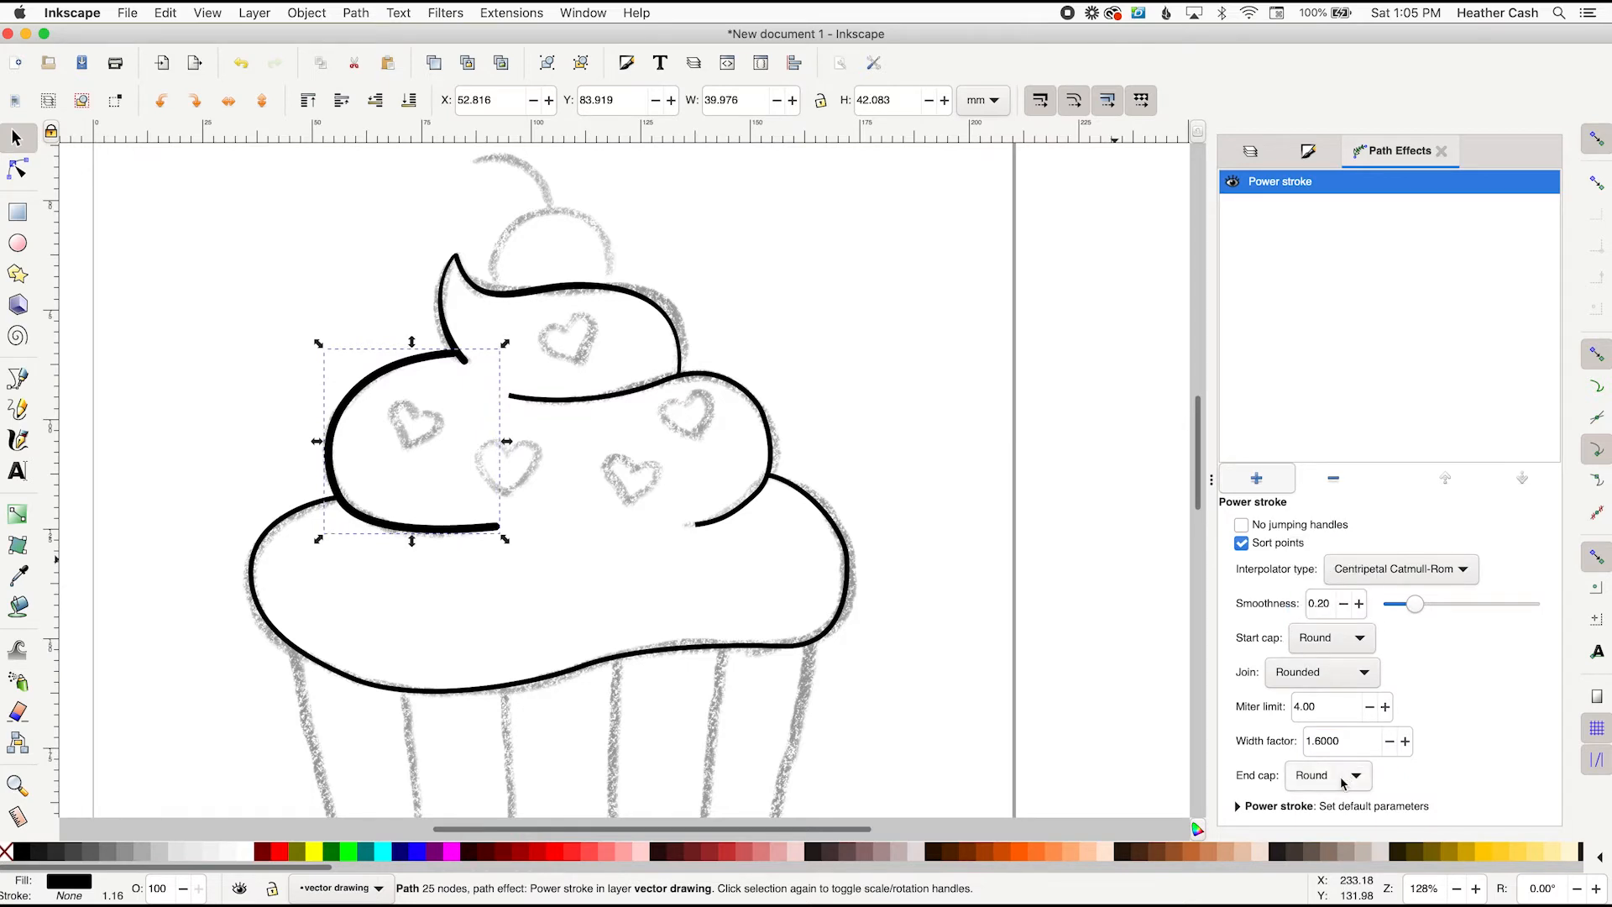
click(1341, 778)
click(1321, 777)
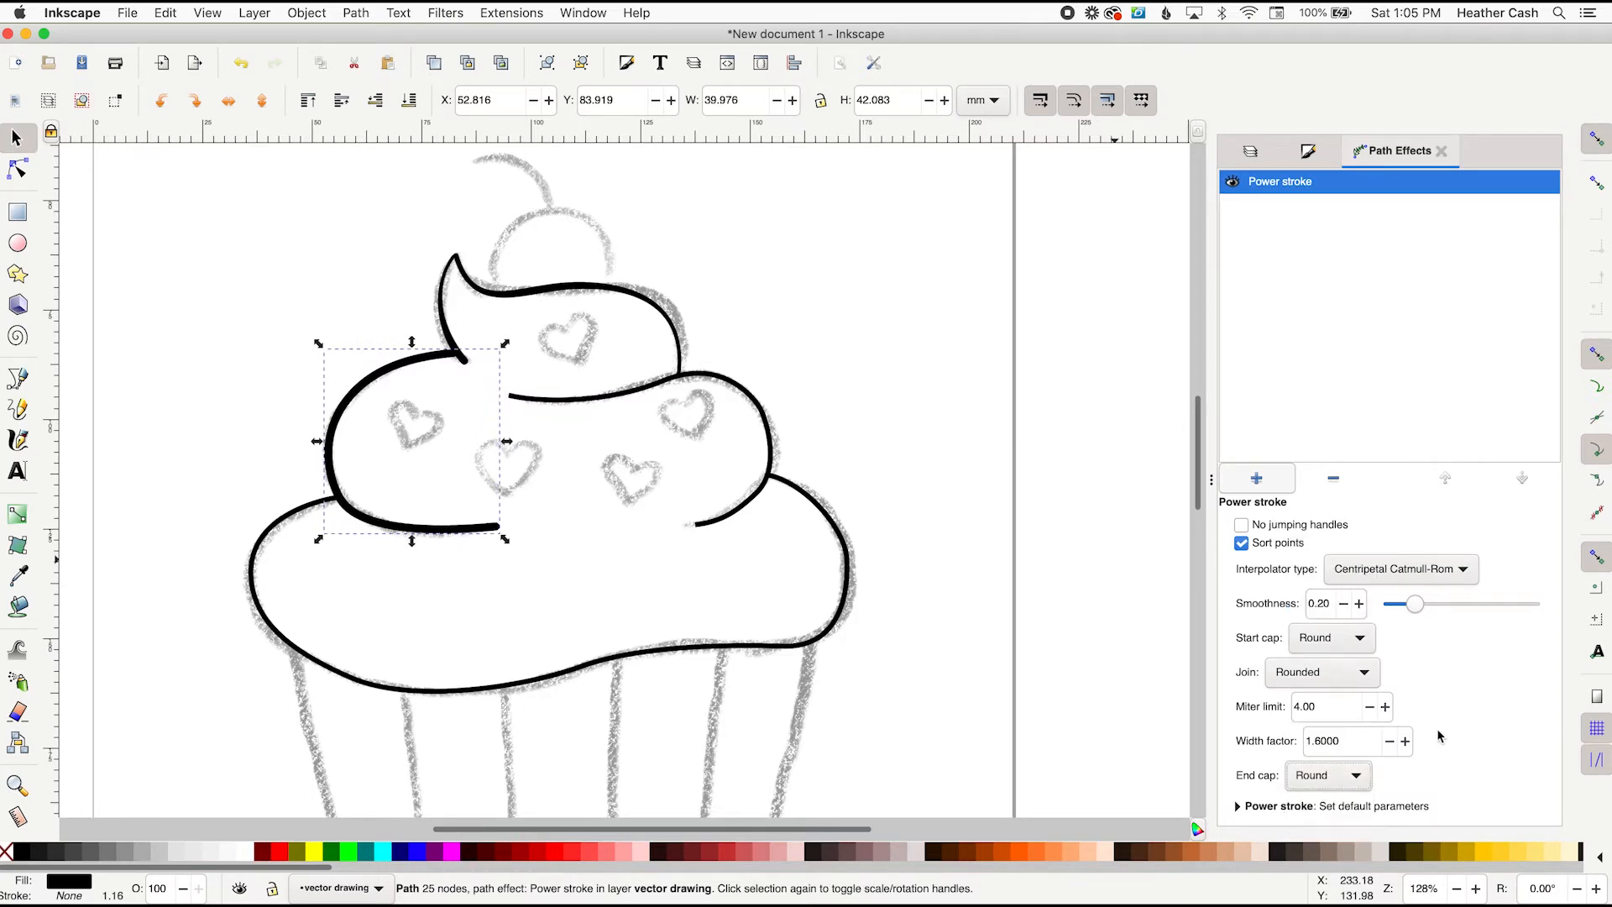
Edit the middle tier's left curve by nodes and adjust the Power stroke width control point at its outer bulge
click(18, 169)
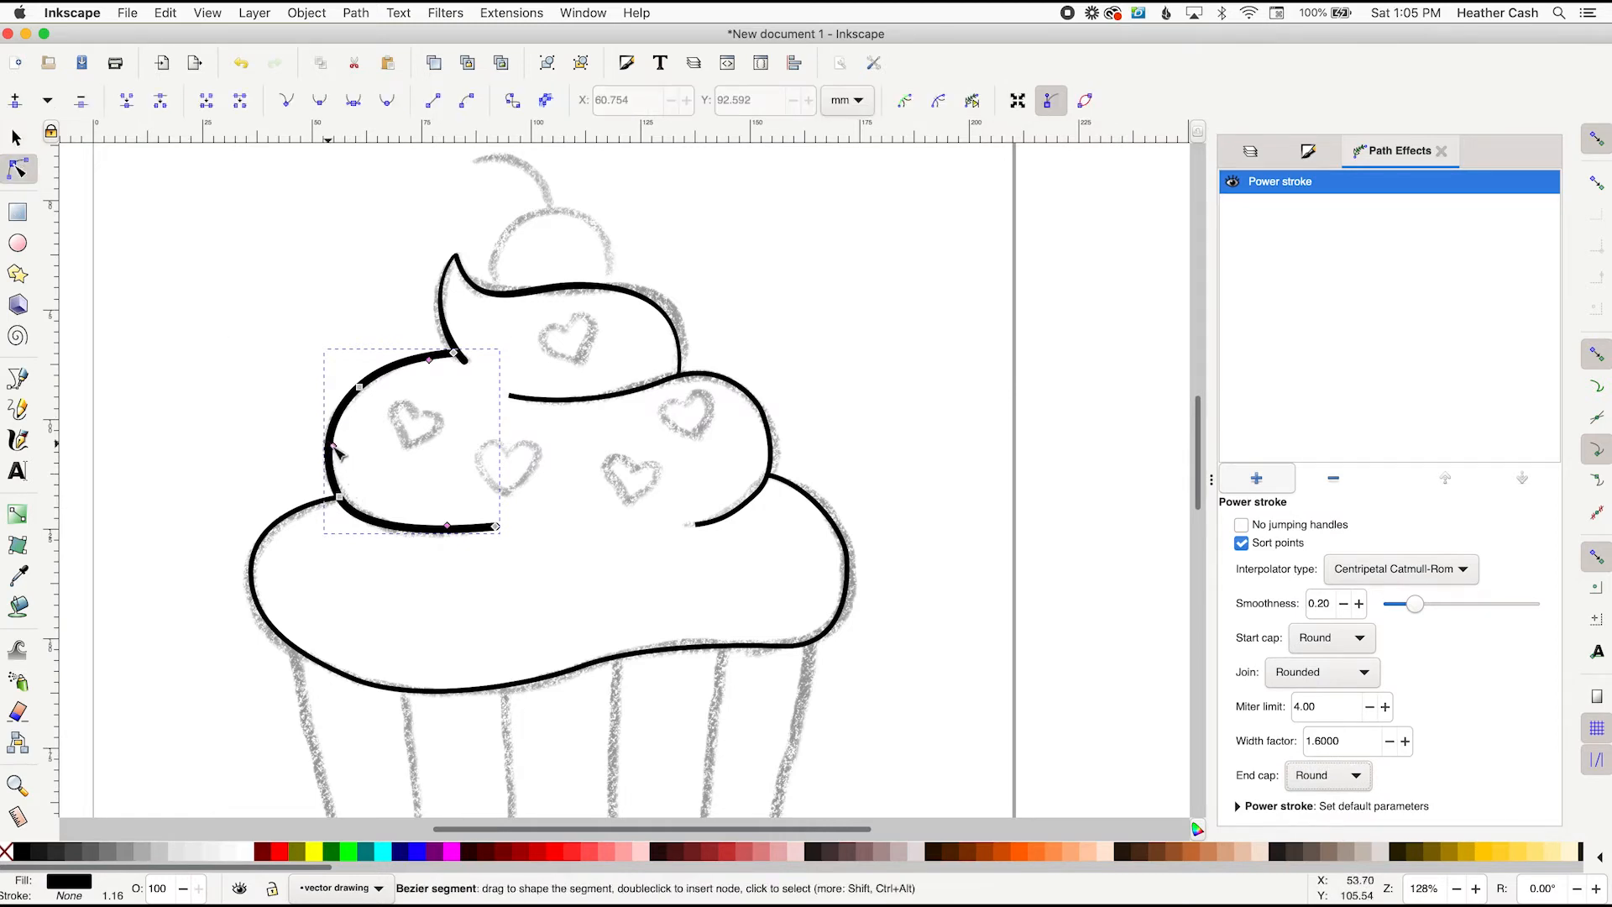
drag(332, 445, 332, 445)
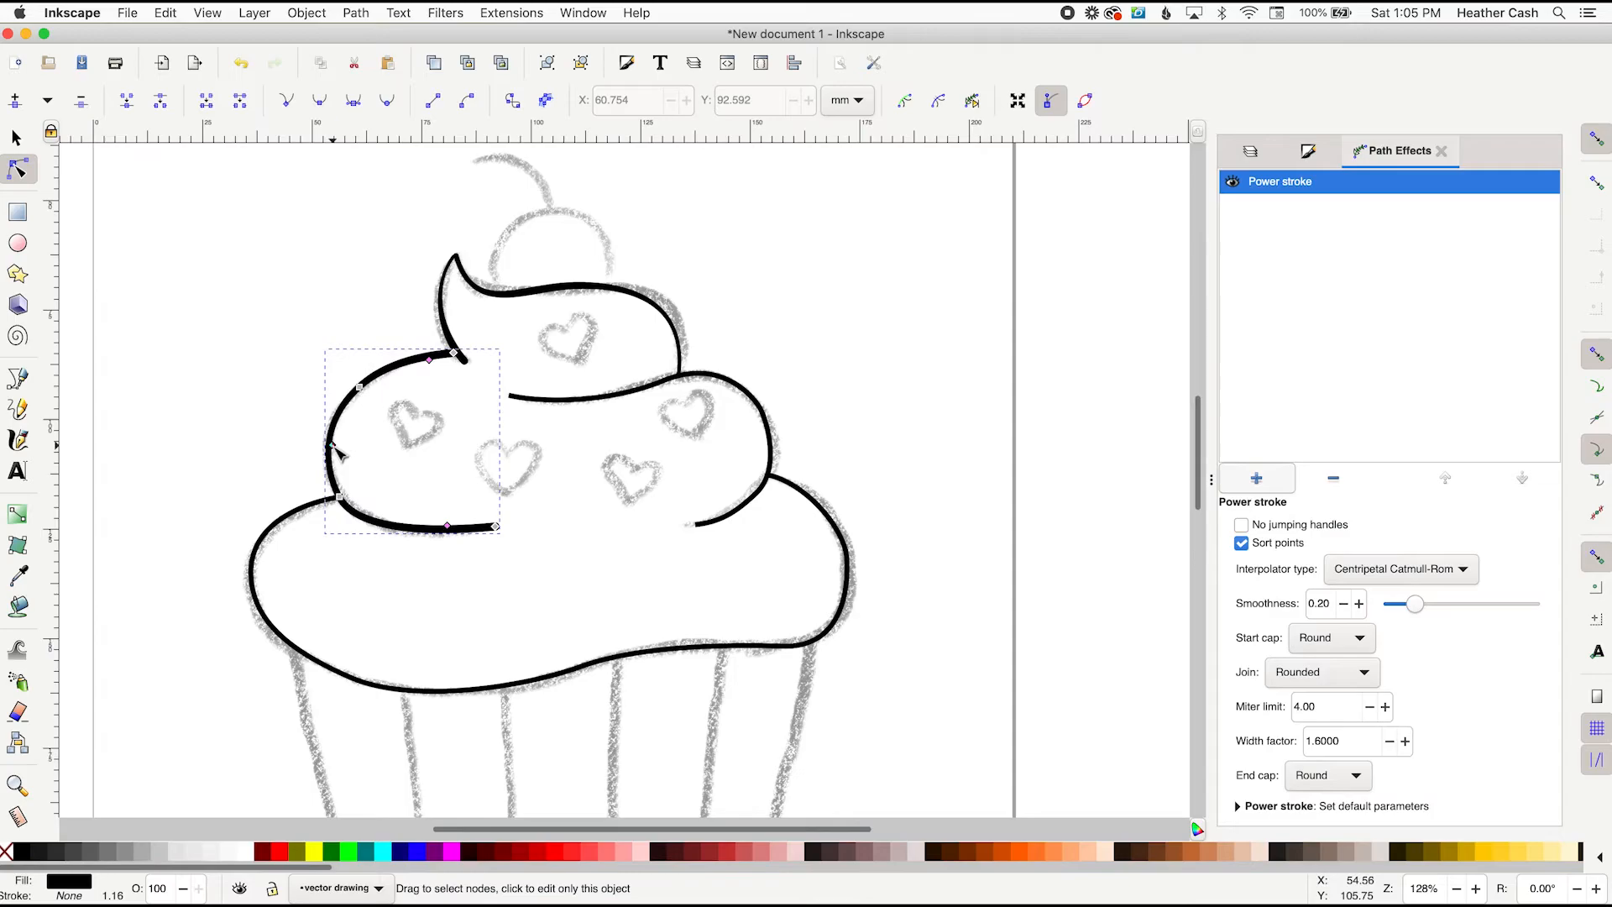
click(449, 528)
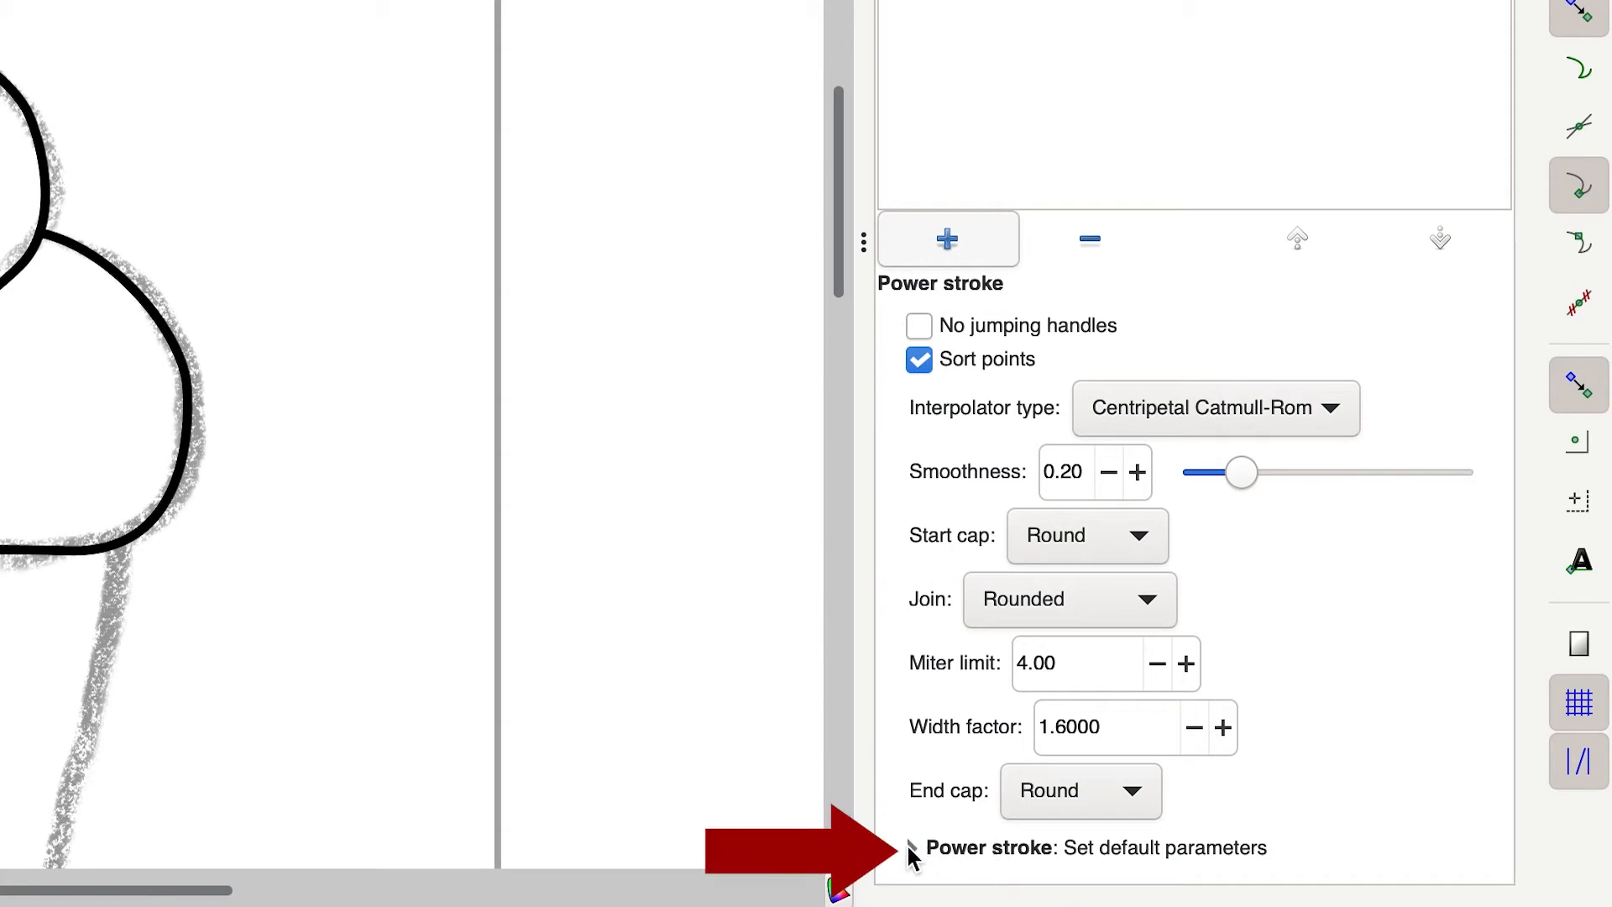
Save the current start cap, end cap and width factor as the default parameters for Power stroke
click(912, 850)
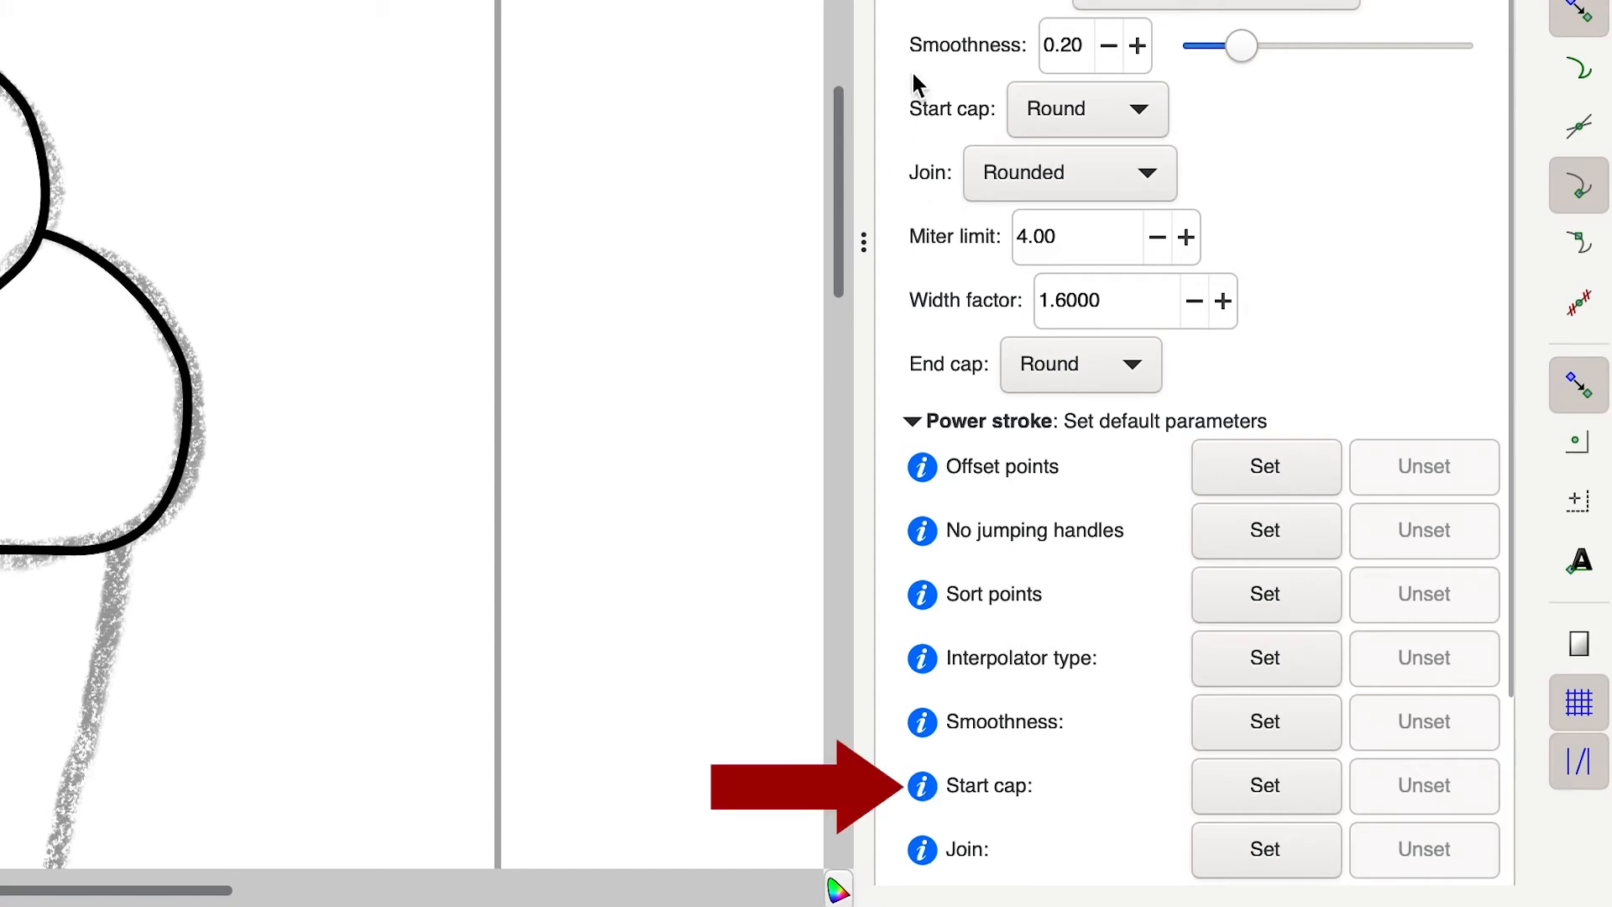
click(1278, 784)
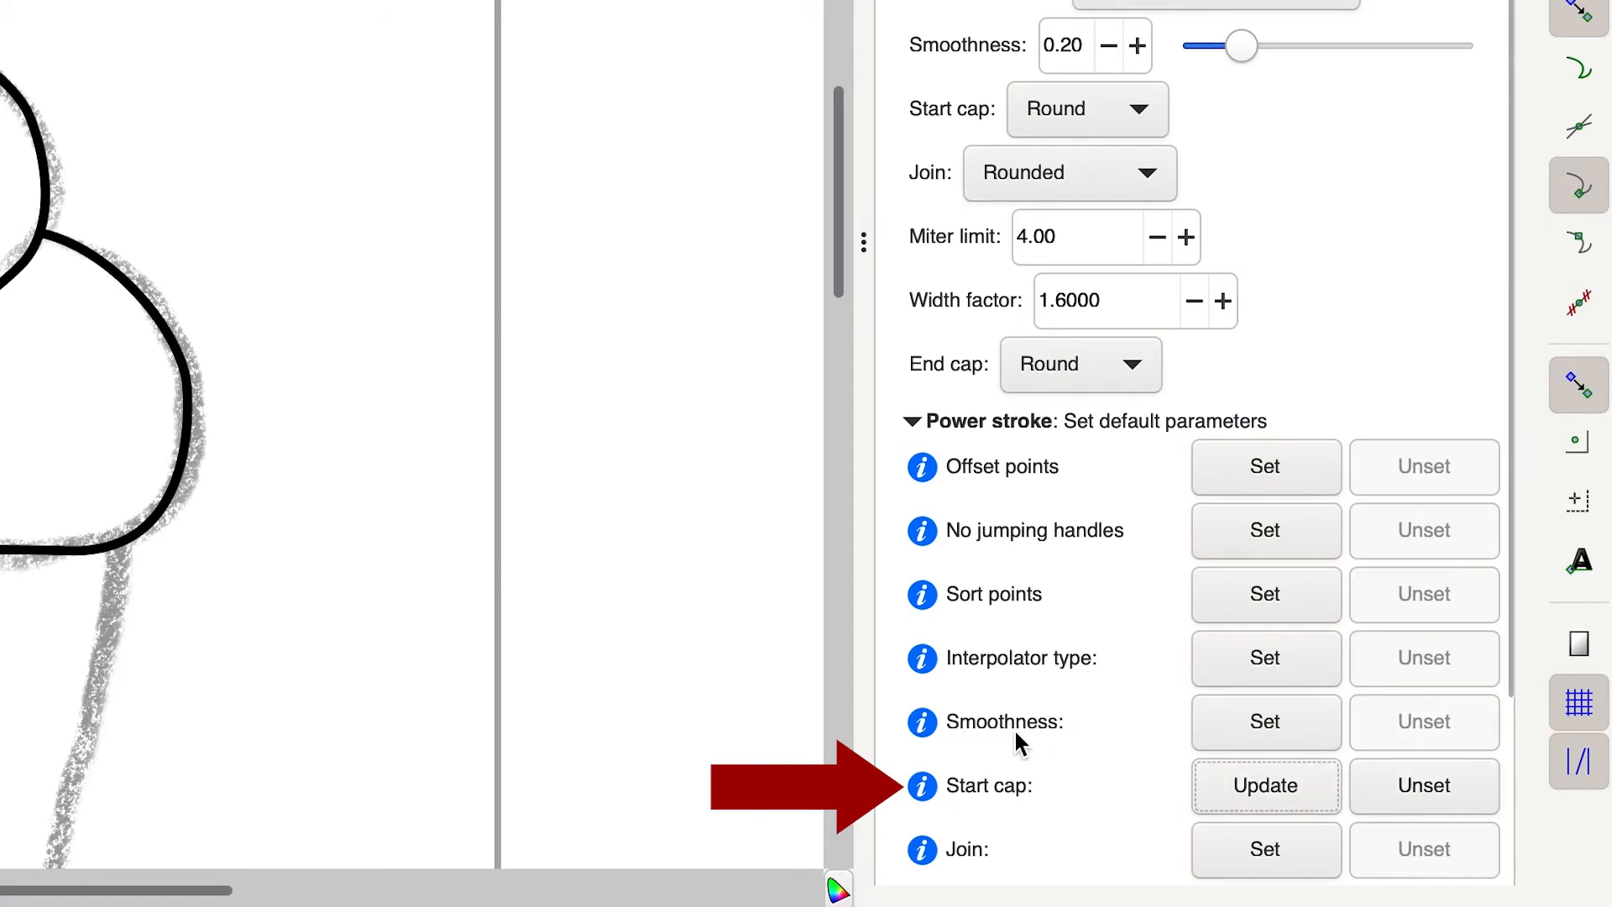
scroll(1107, 787, down, 3)
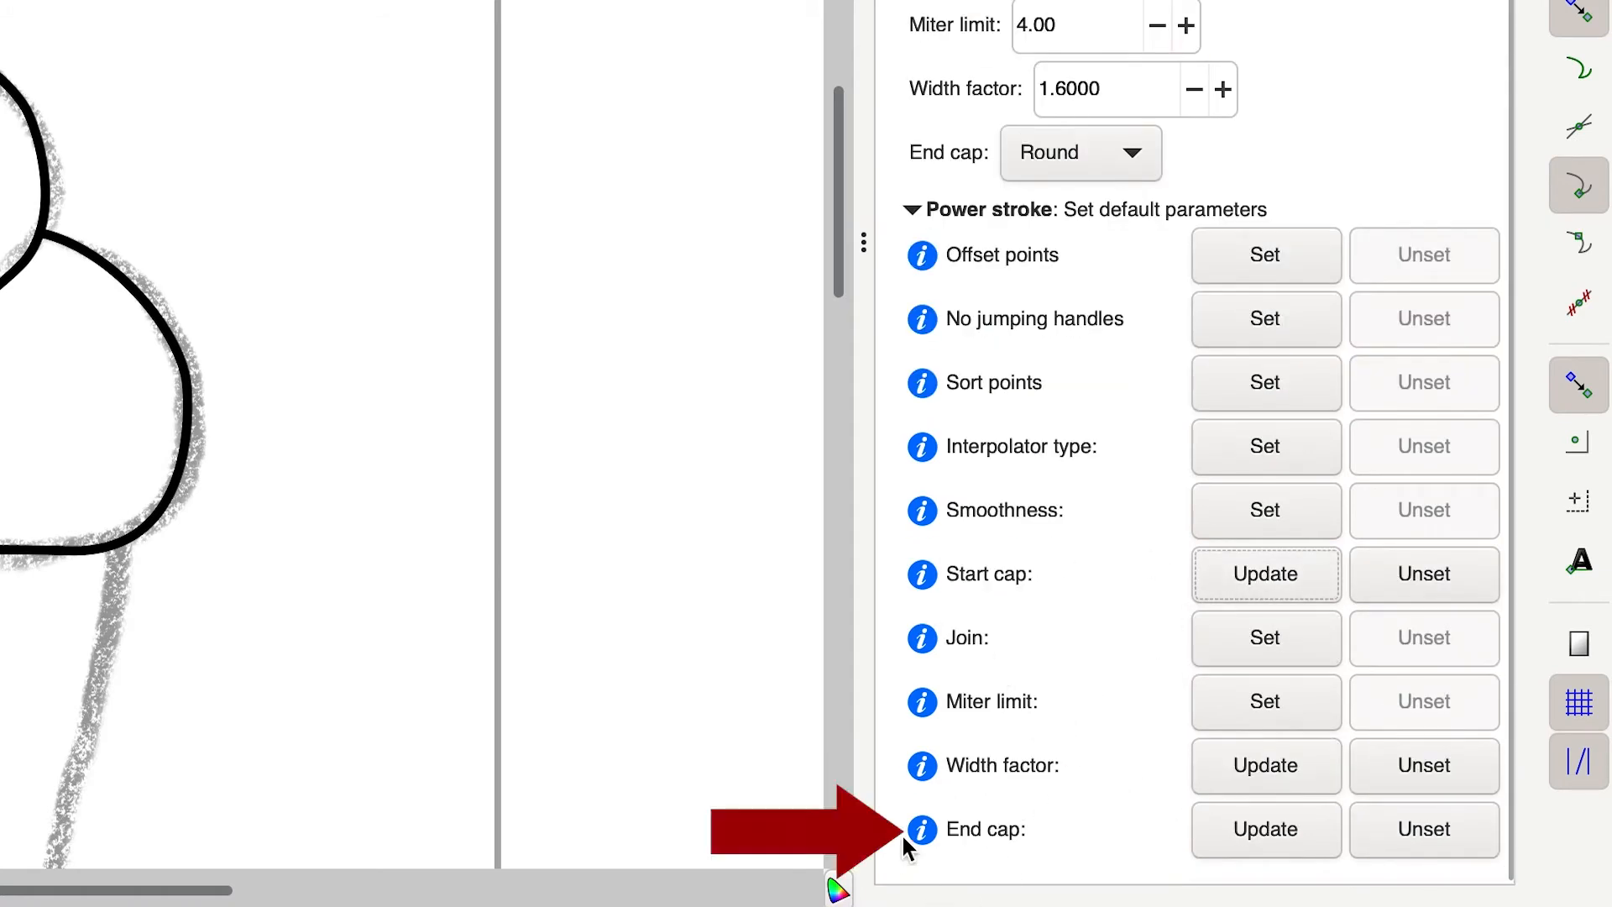
click(1272, 830)
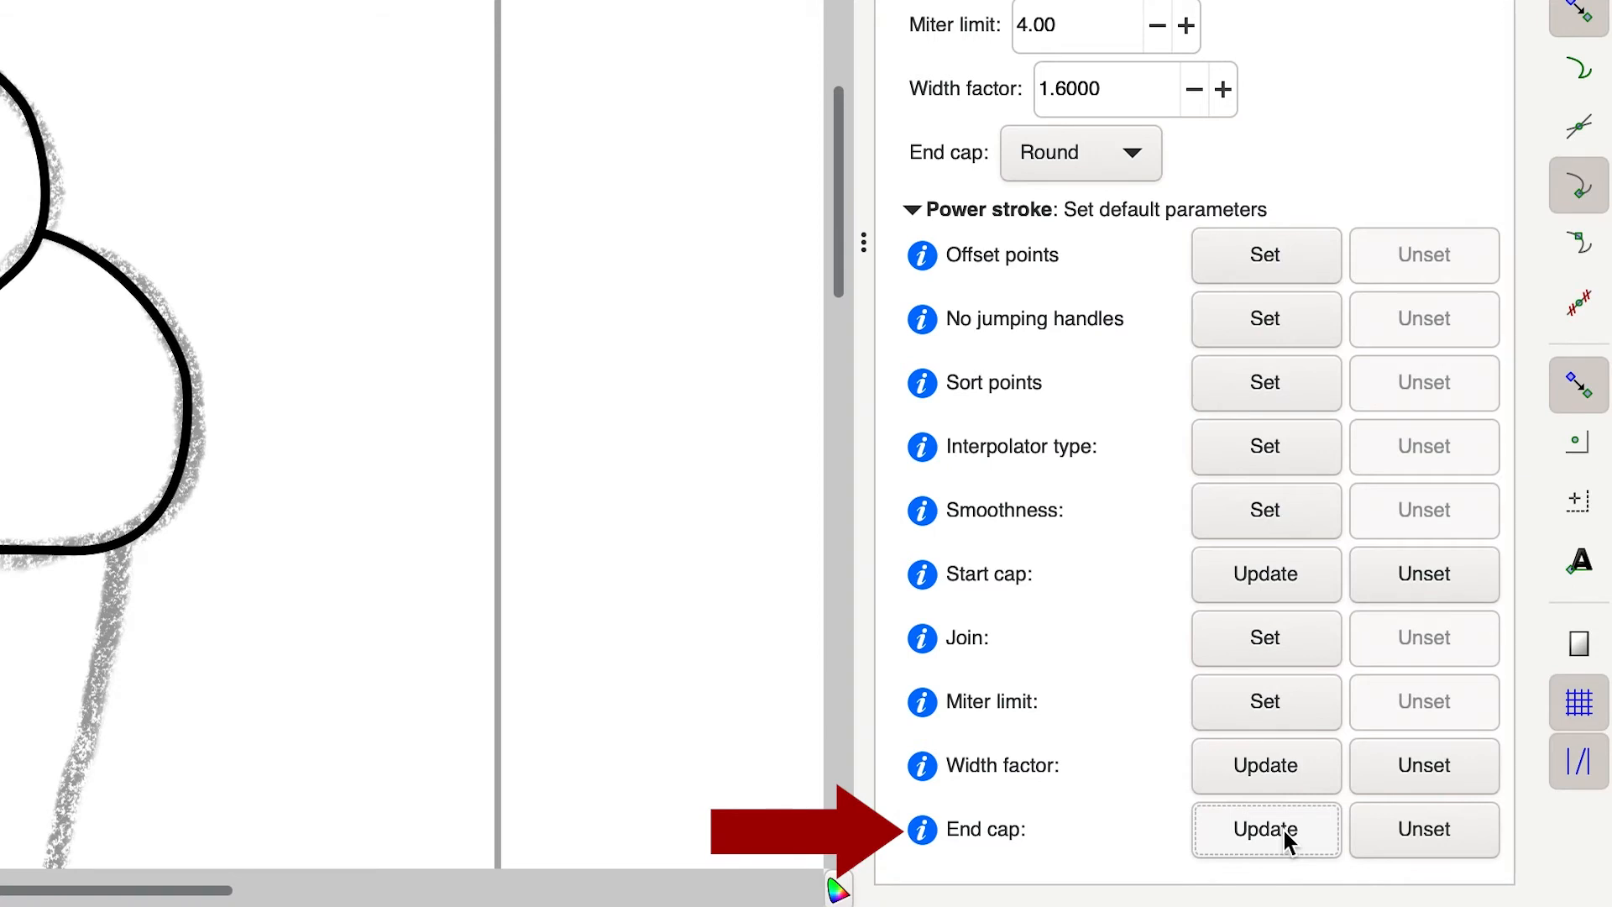
scroll(1102, 651, up, 3)
scroll(1101, 652, down, 3)
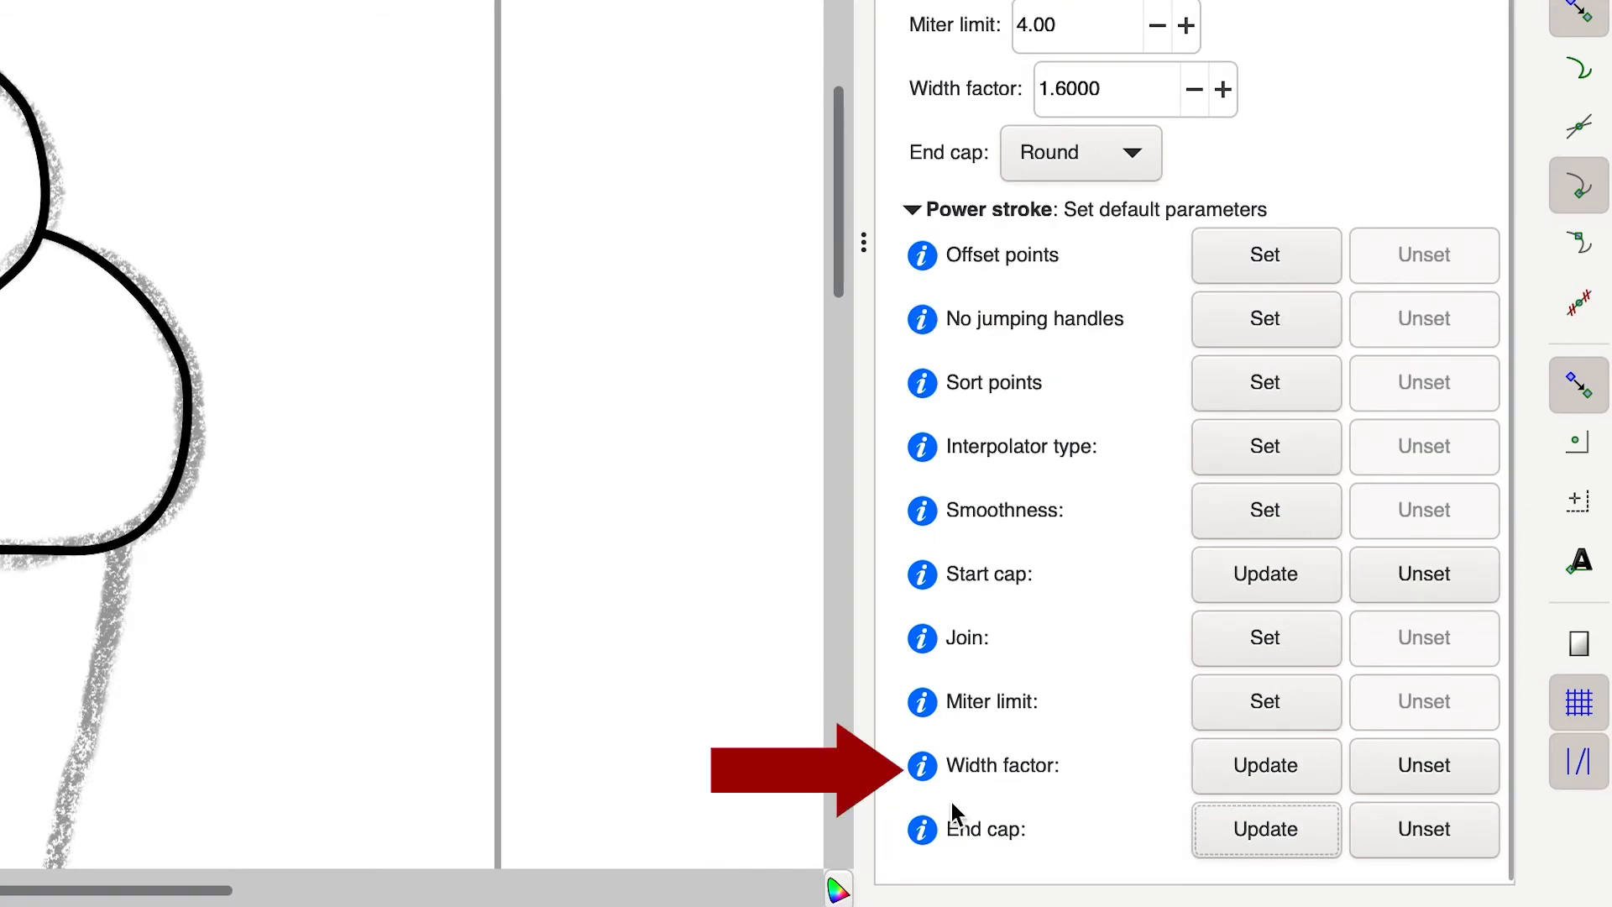
click(1295, 759)
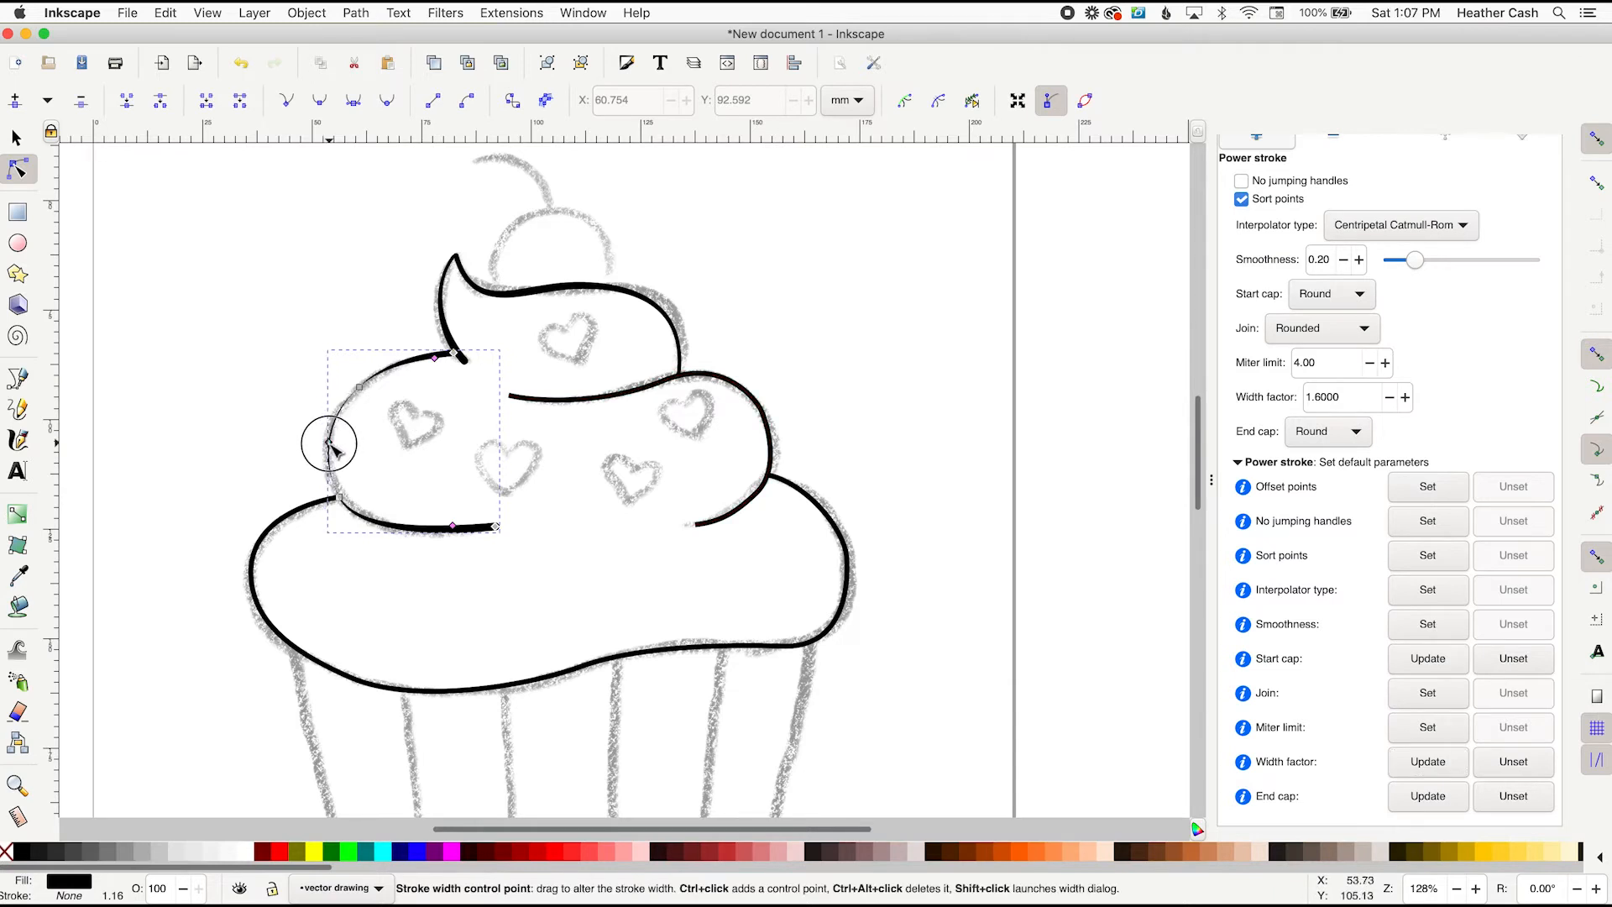
Thicken the middle tier's left curve at its outer bulge with the width control points, thin its upper end, and deselect it
drag(333, 445, 351, 430)
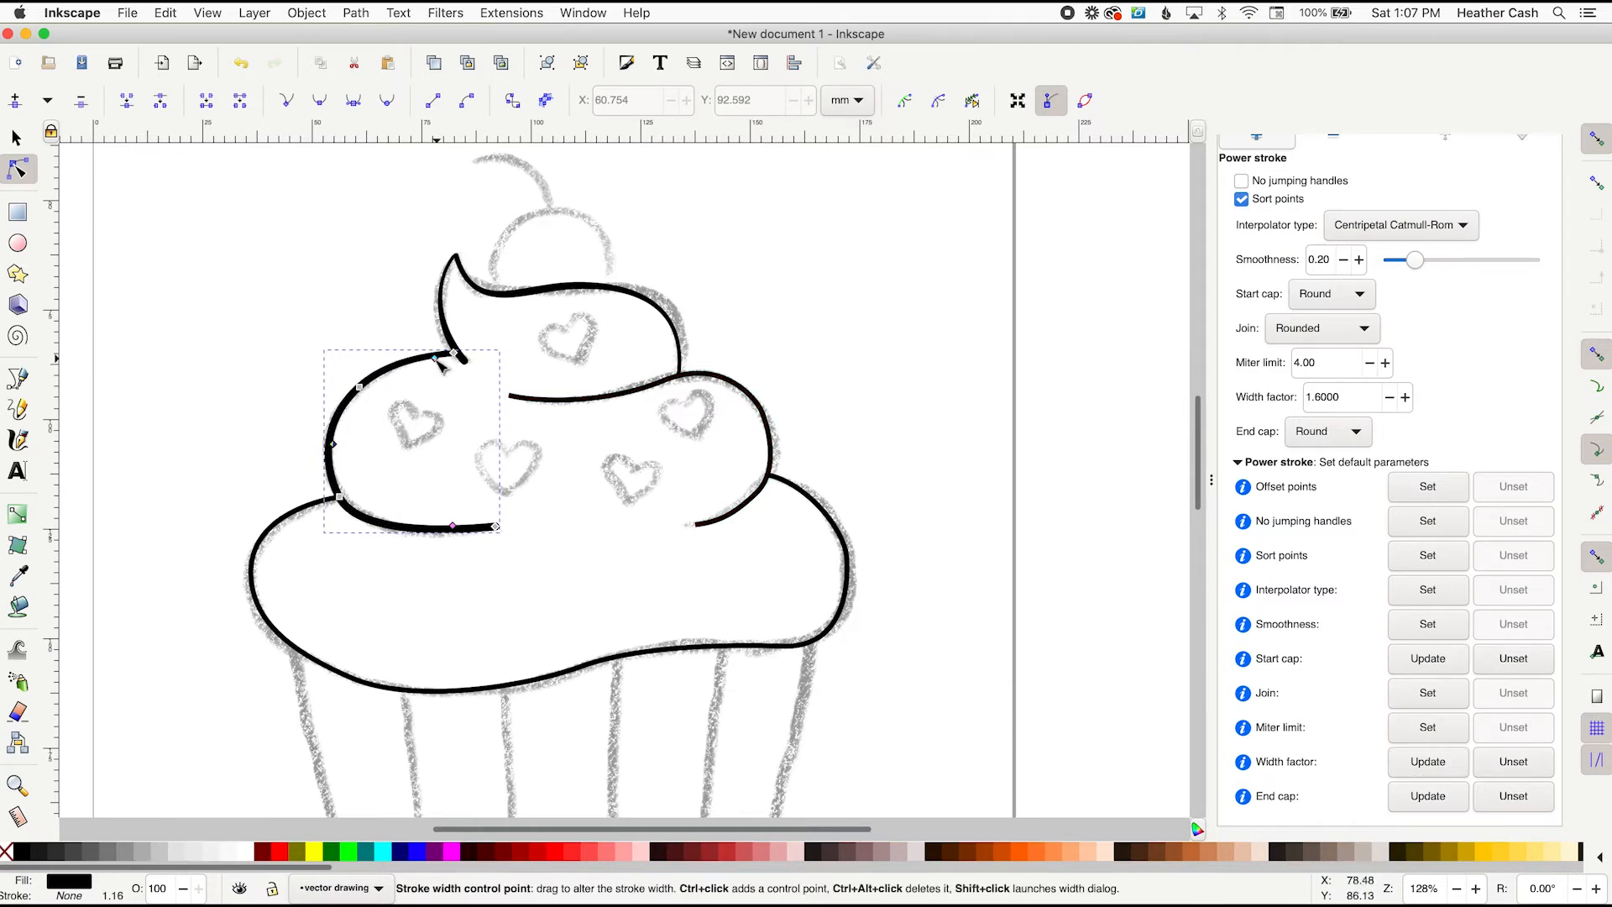
click(636, 501)
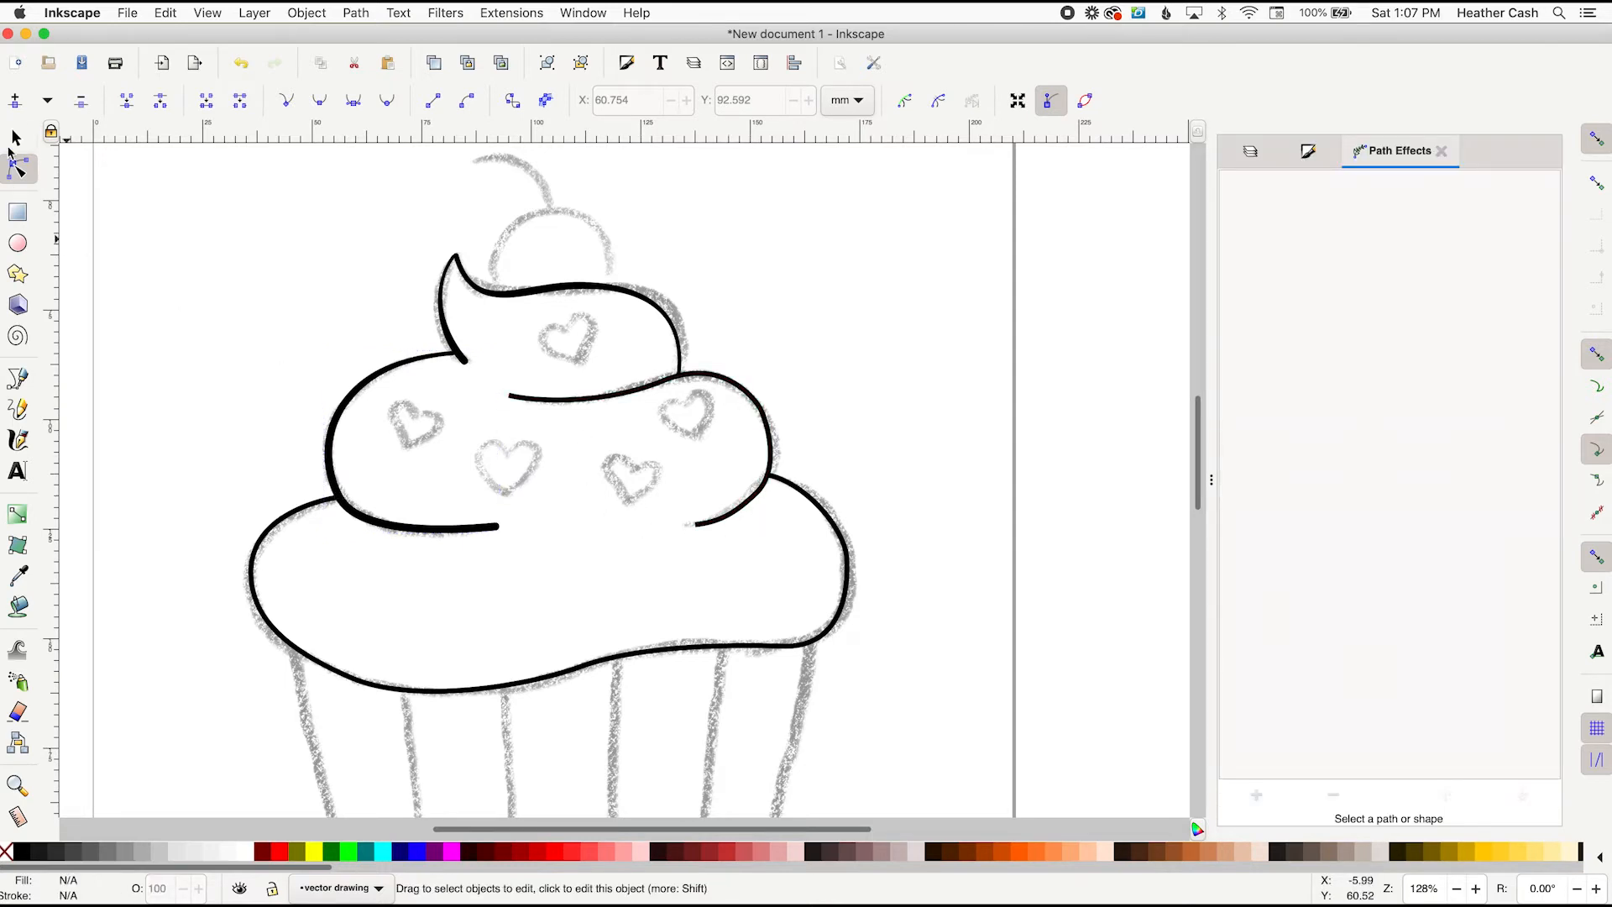
key(s)
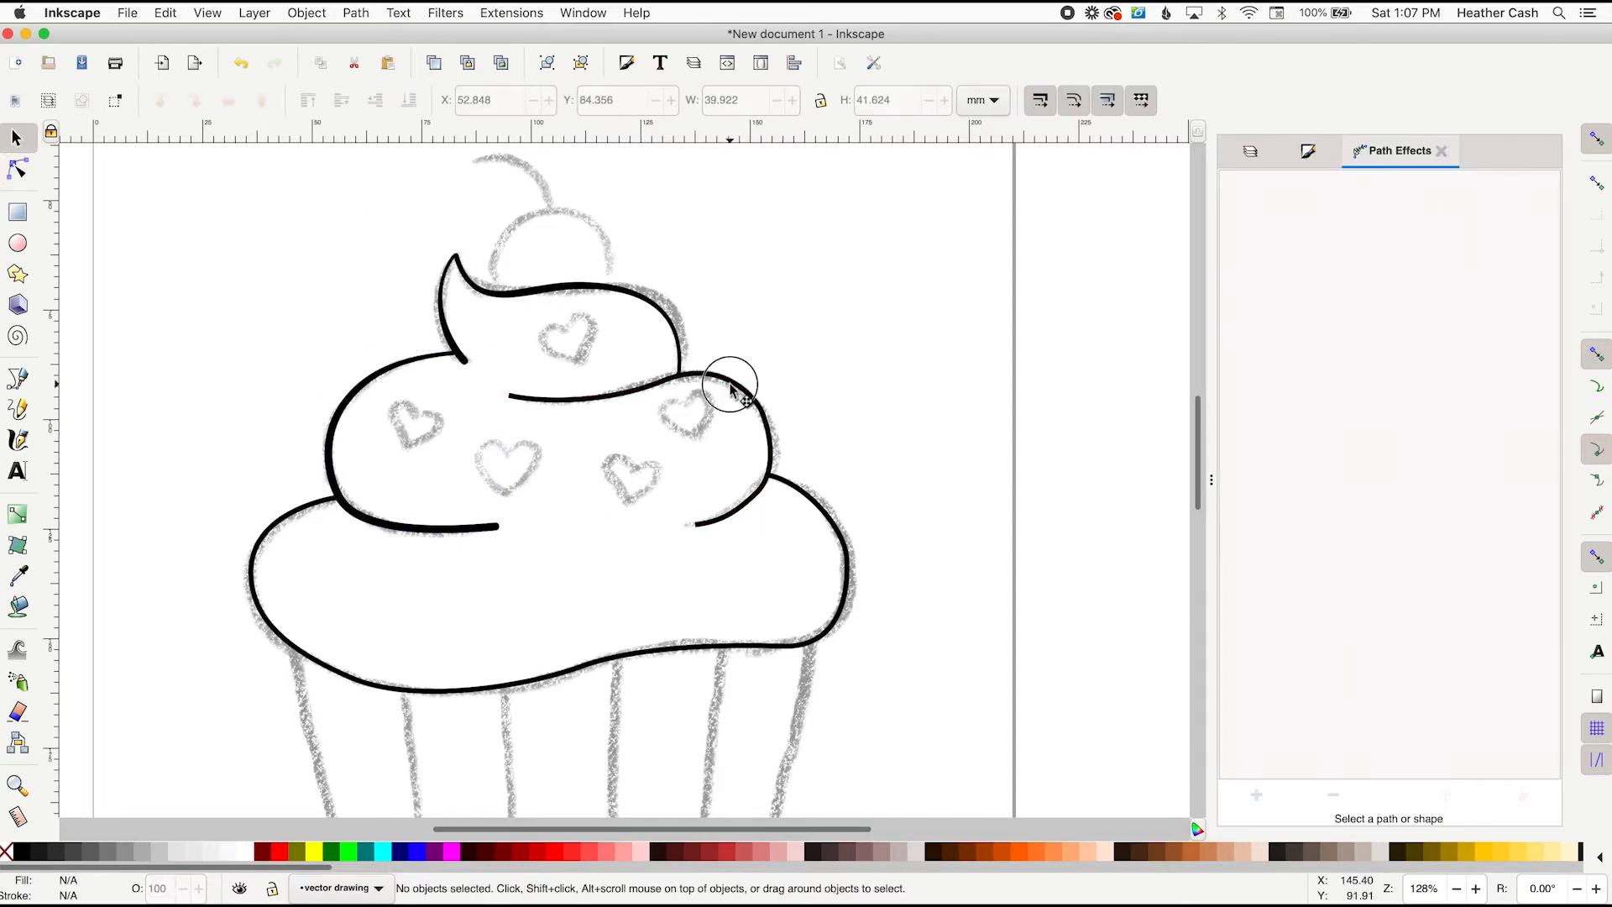
Apply the Power stroke path effect to the right curve of the middle frosting tier
click(739, 382)
click(1256, 794)
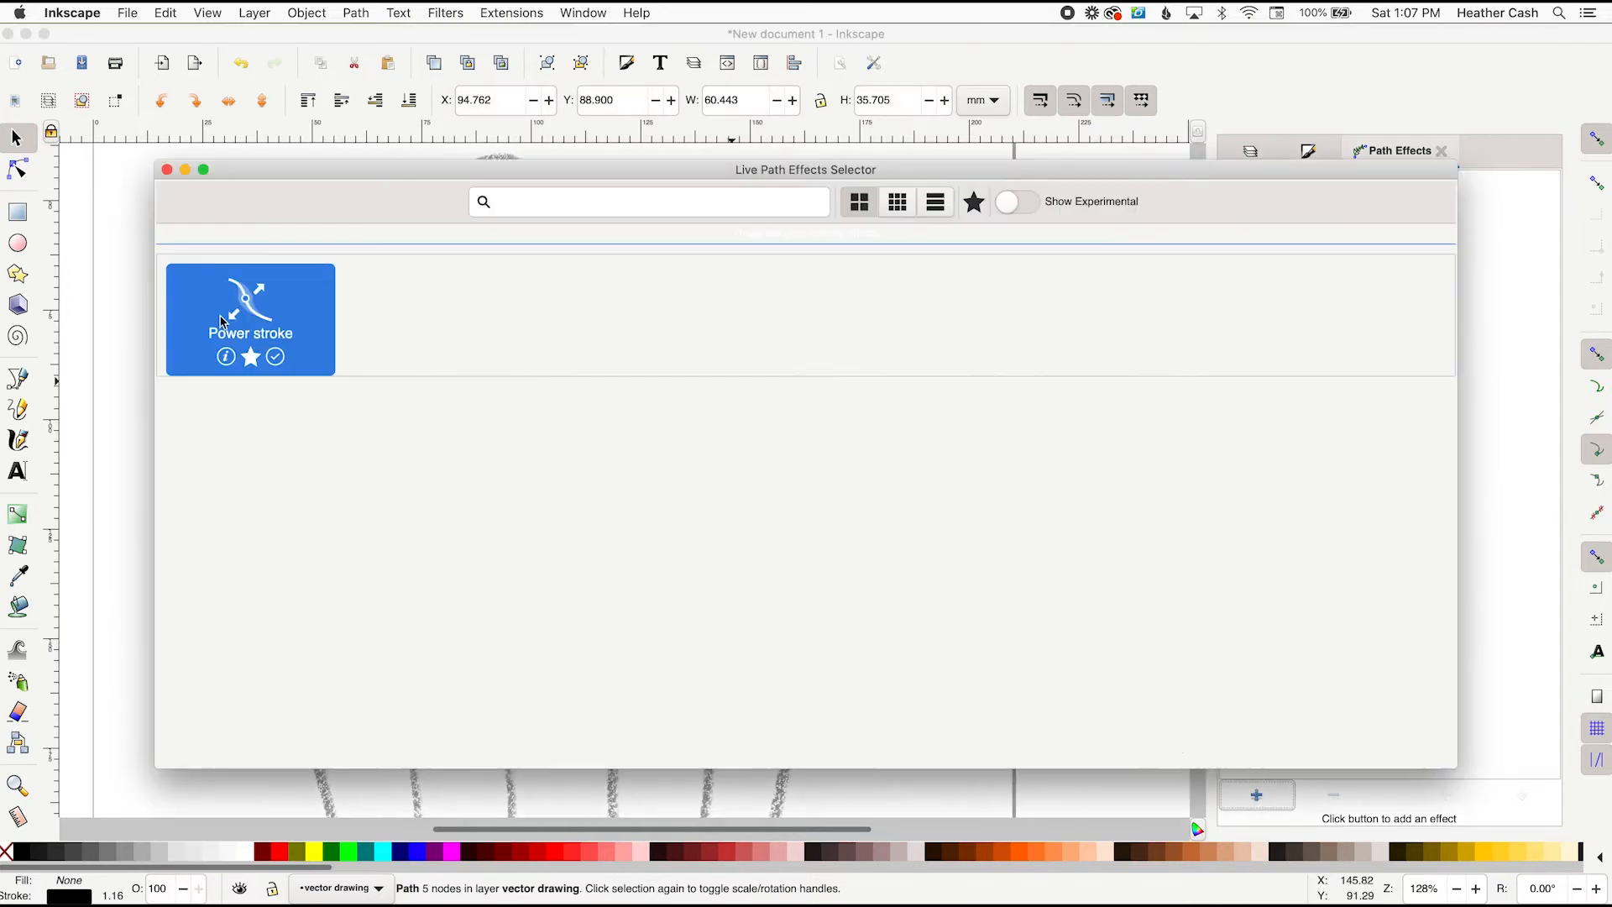
click(192, 301)
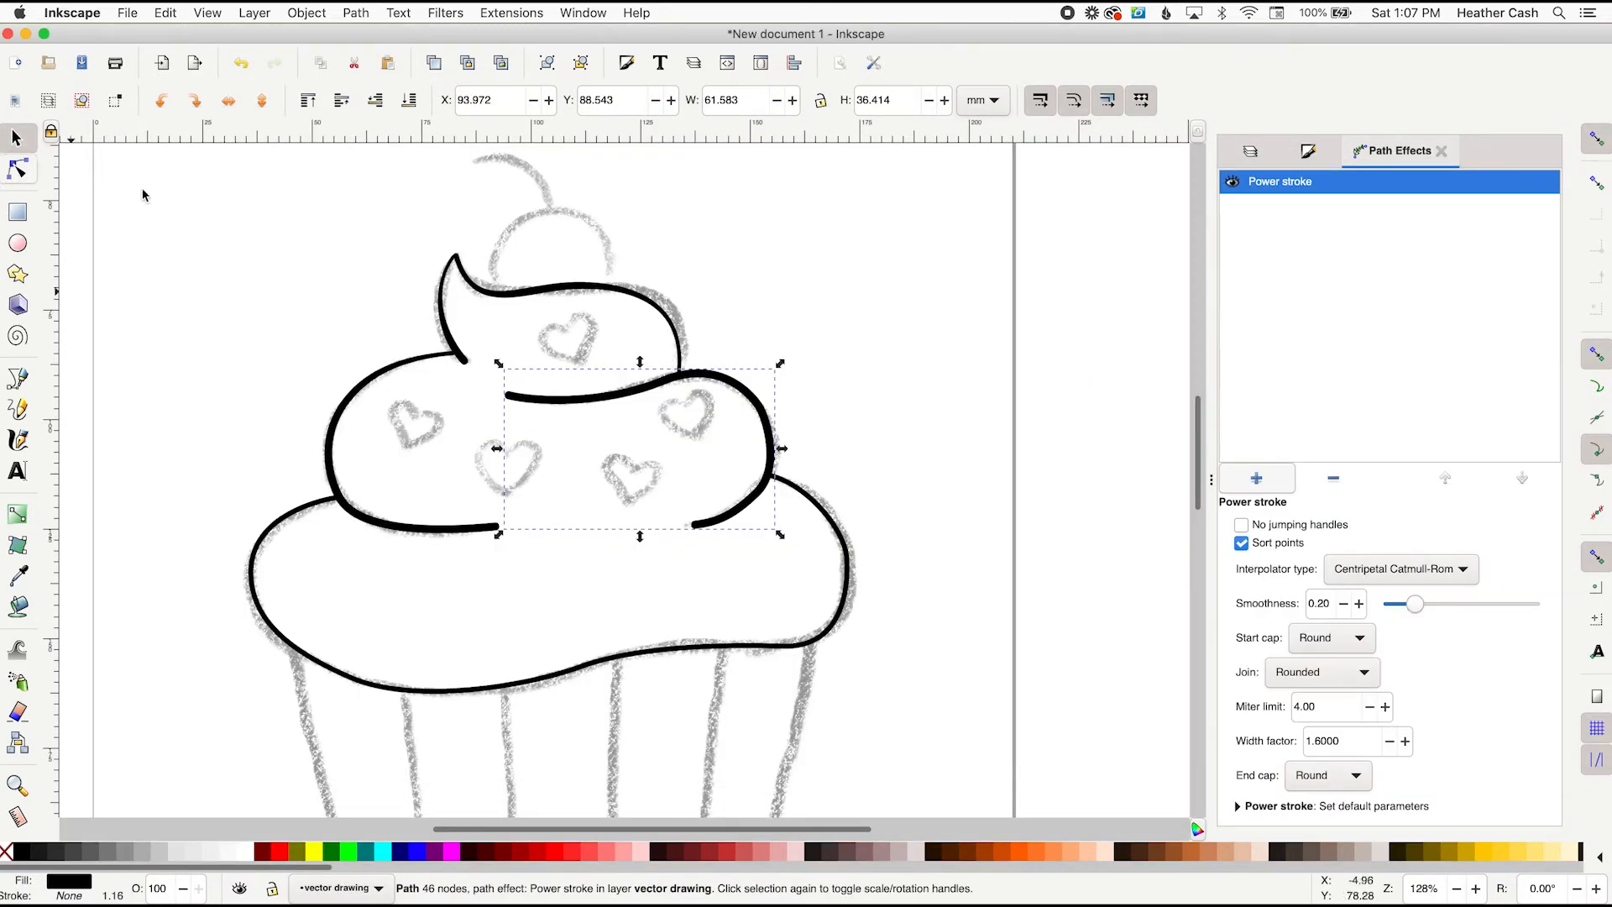
Thin the middle tier's right curve at its outer bulge using the Power stroke width control point
key(n)
click(758, 408)
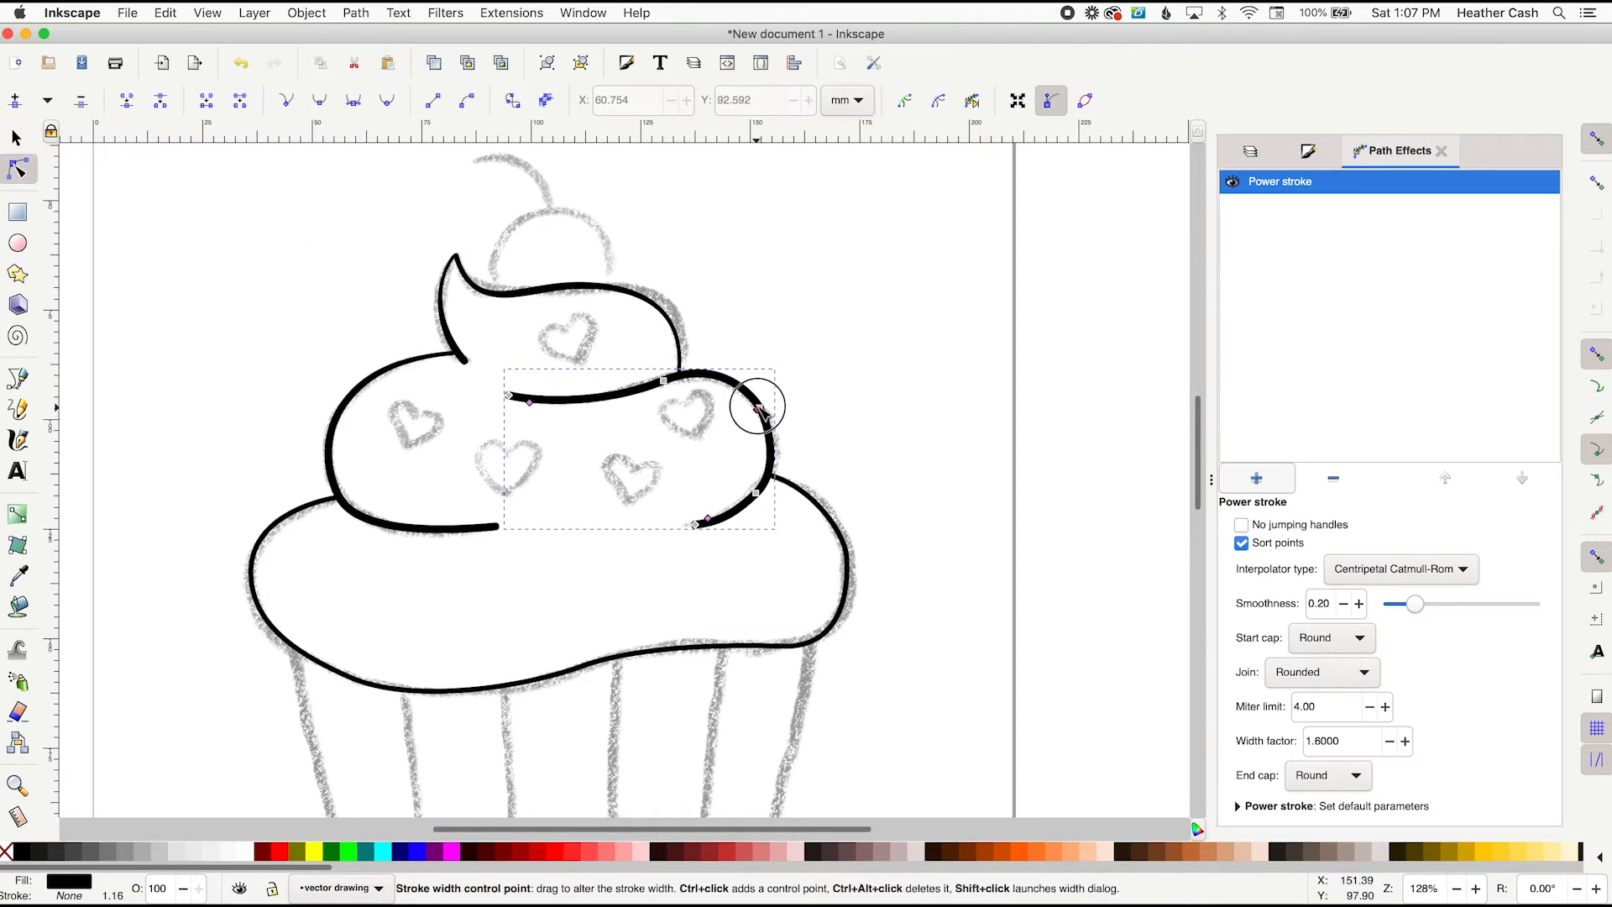
drag(758, 406, 756, 407)
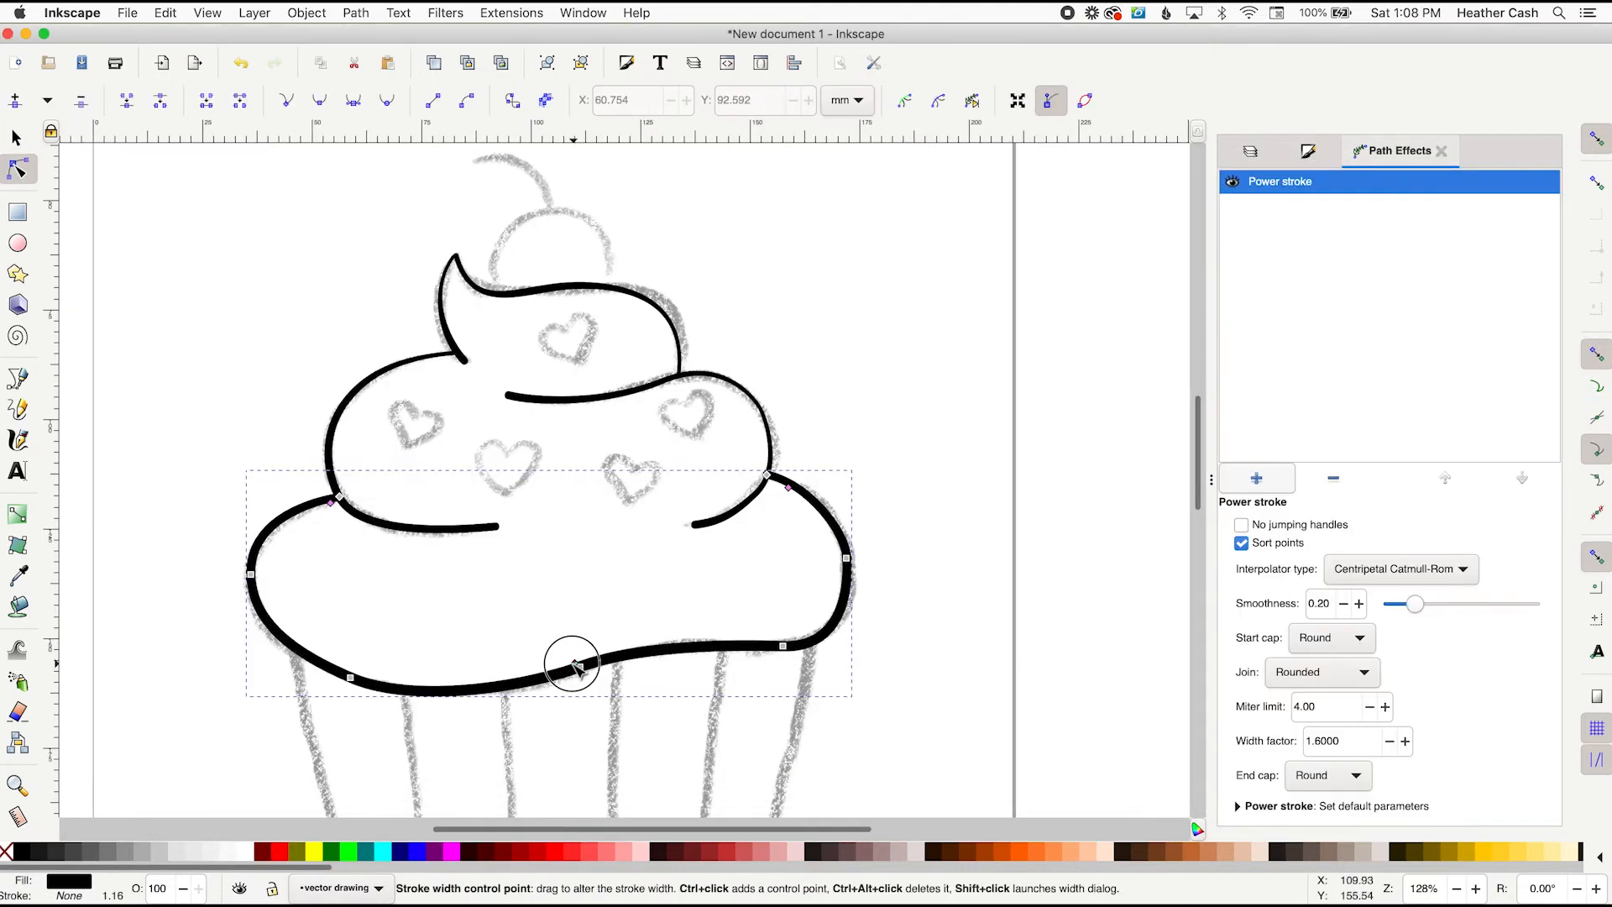
Thicken the bottom tier's outline along its lower edge and thin its left end with the Power stroke width control points
drag(576, 668, 576, 663)
drag(330, 503, 319, 502)
key(Escape)
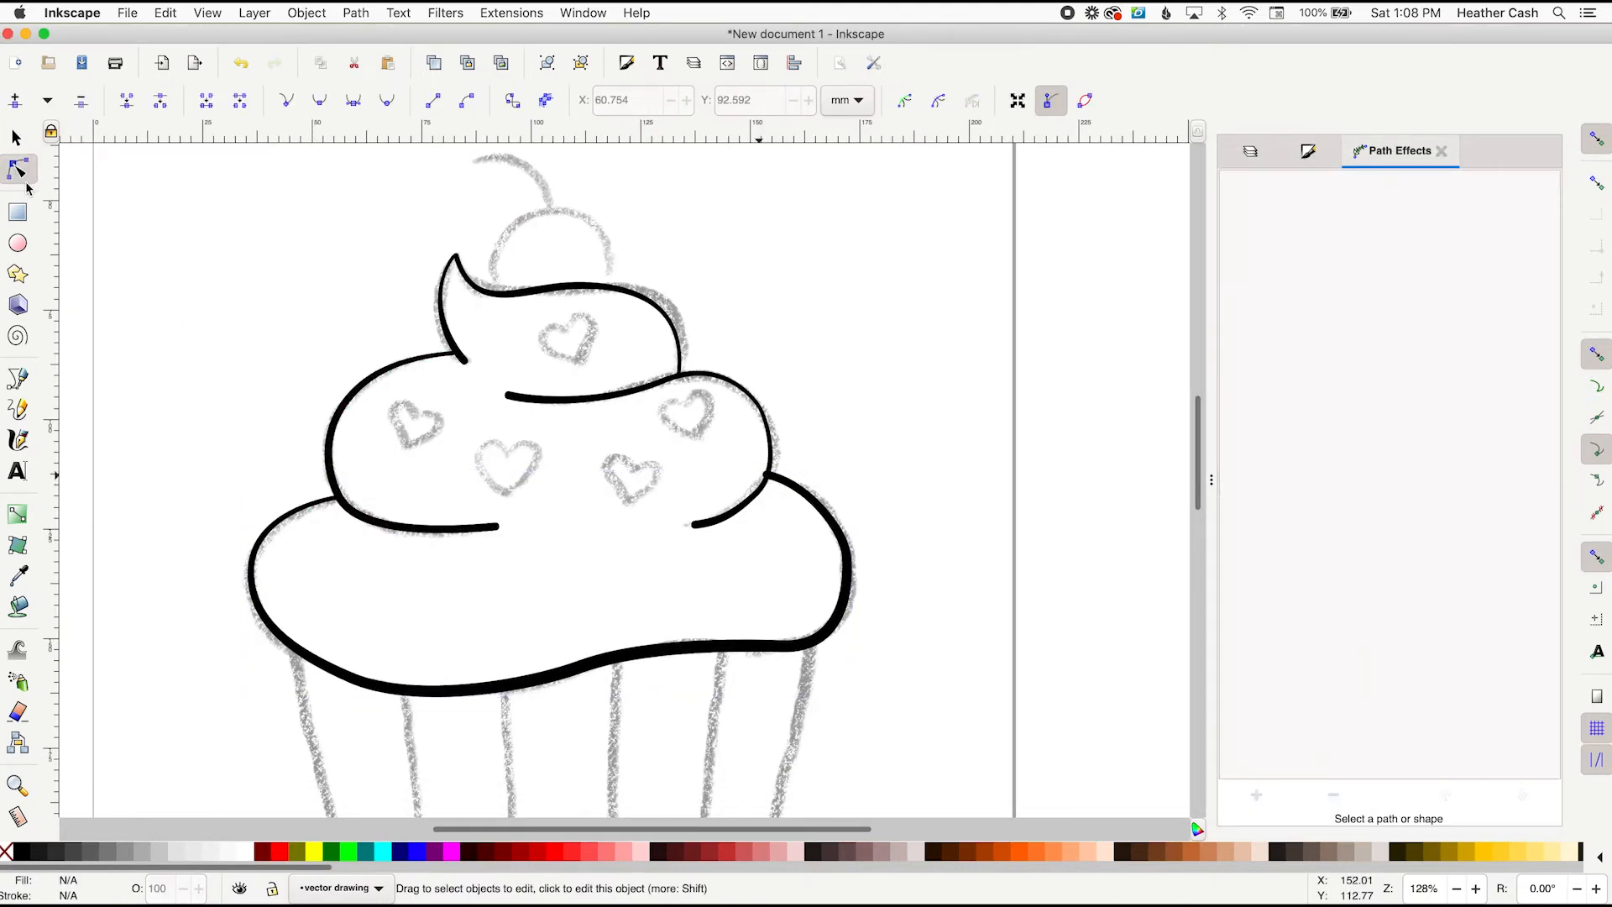
Shift the bottom tier outline's right end node slightly outward where it meets the middle tier, and deselect the outline
click(776, 481)
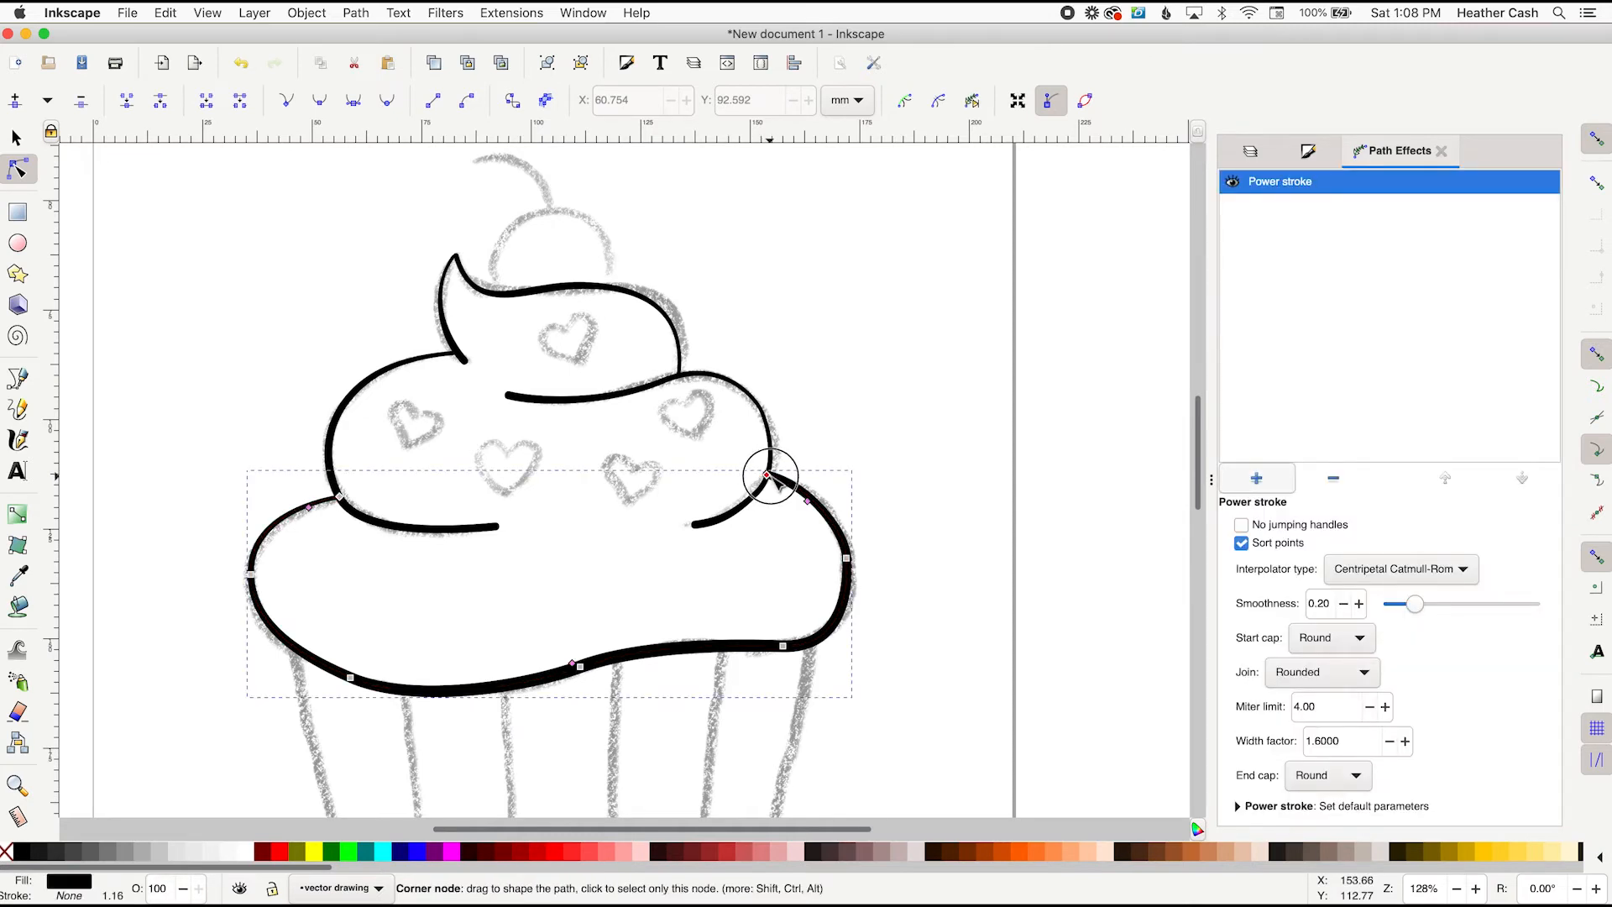
drag(767, 475, 773, 476)
click(542, 269)
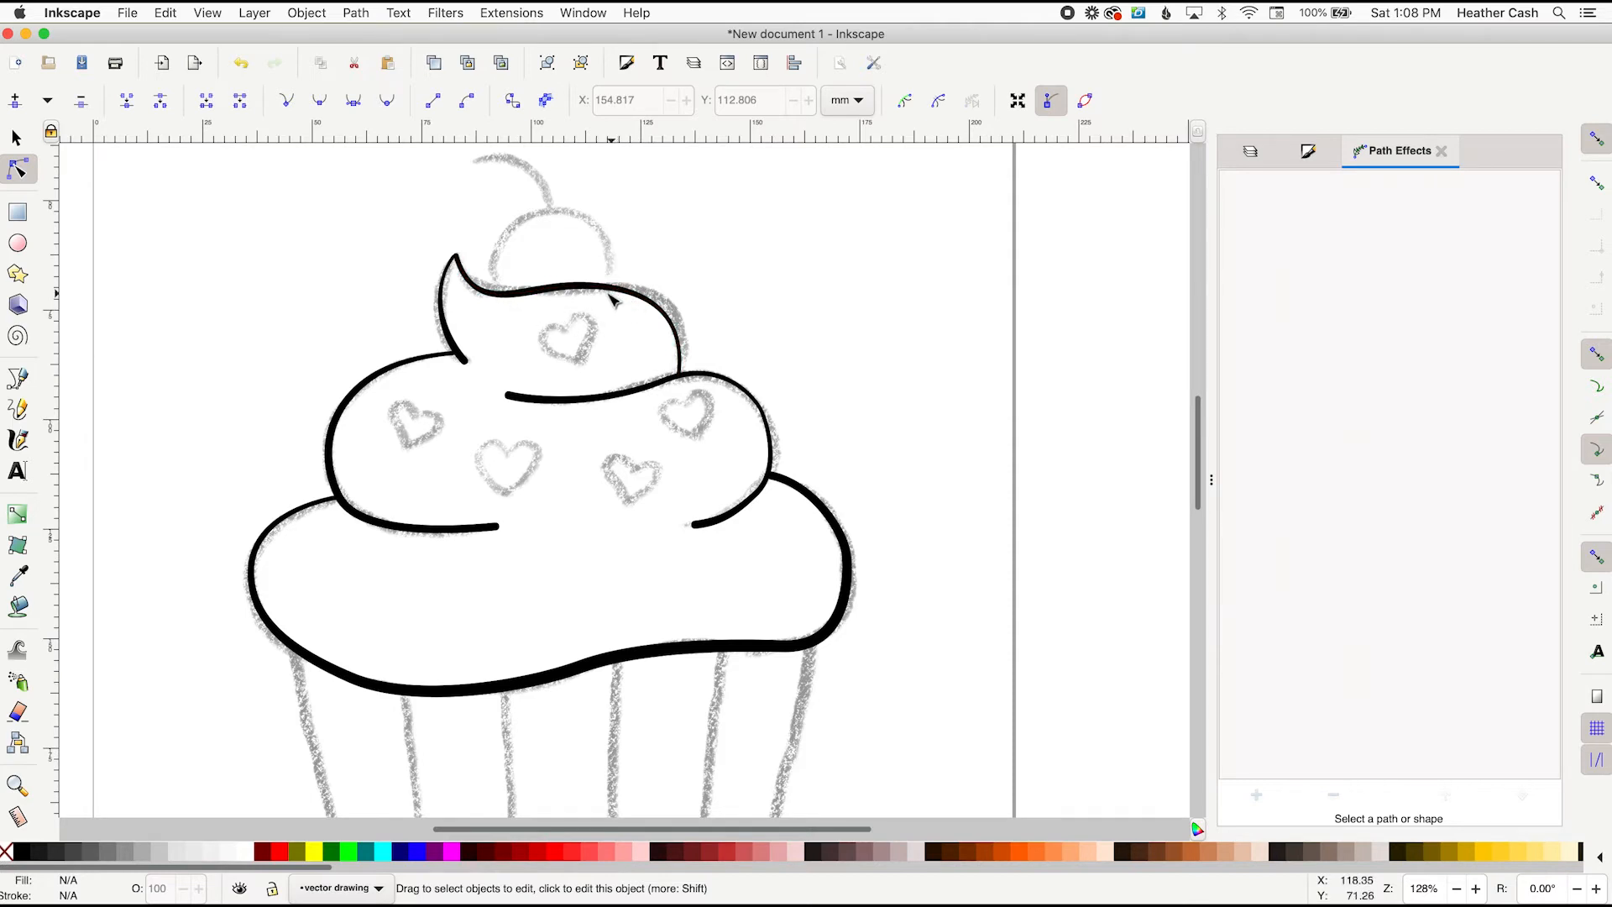
Draw an ellipse about 29.5 by 28.3 mm over the sketched cherry and make it the selected object
key(space)
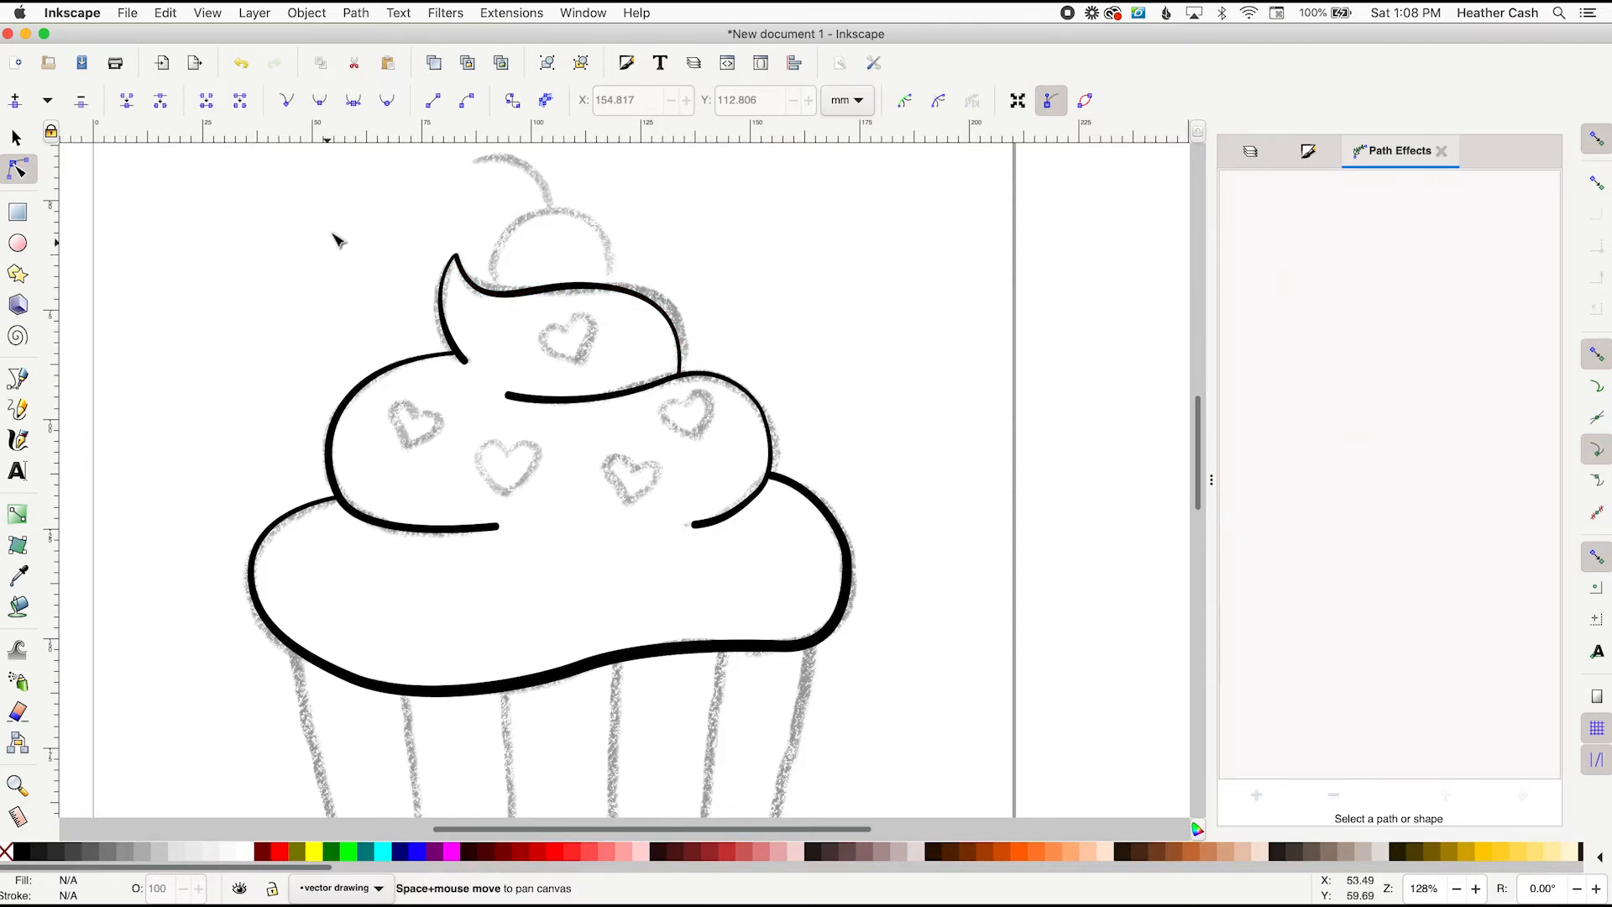
drag(335, 241, 342, 331)
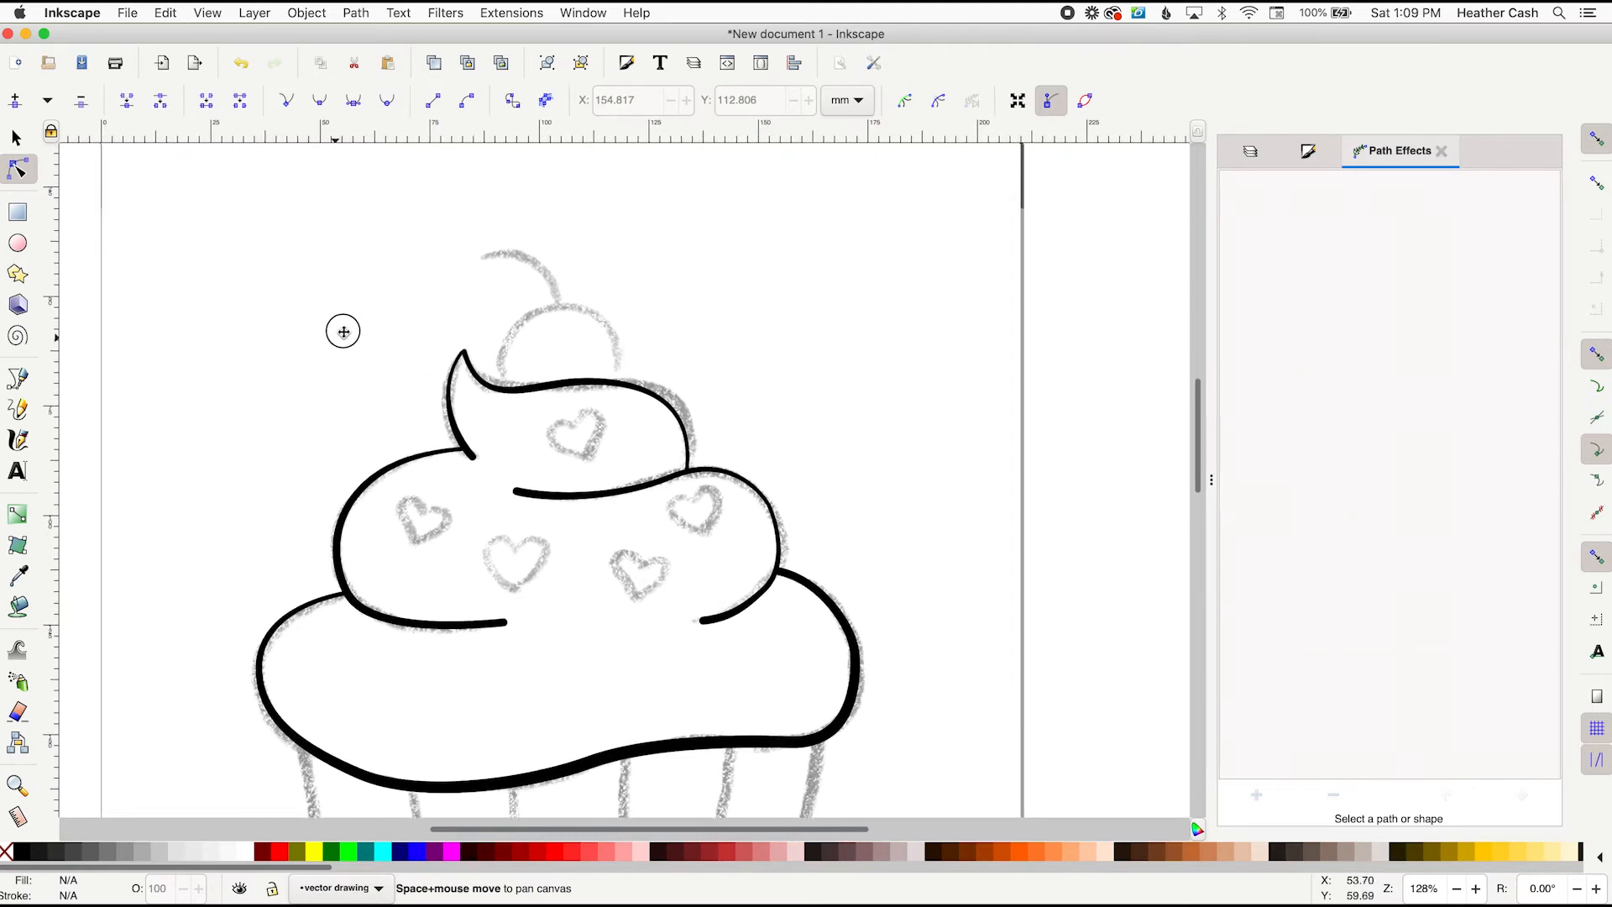
click(19, 245)
drag(517, 307, 644, 428)
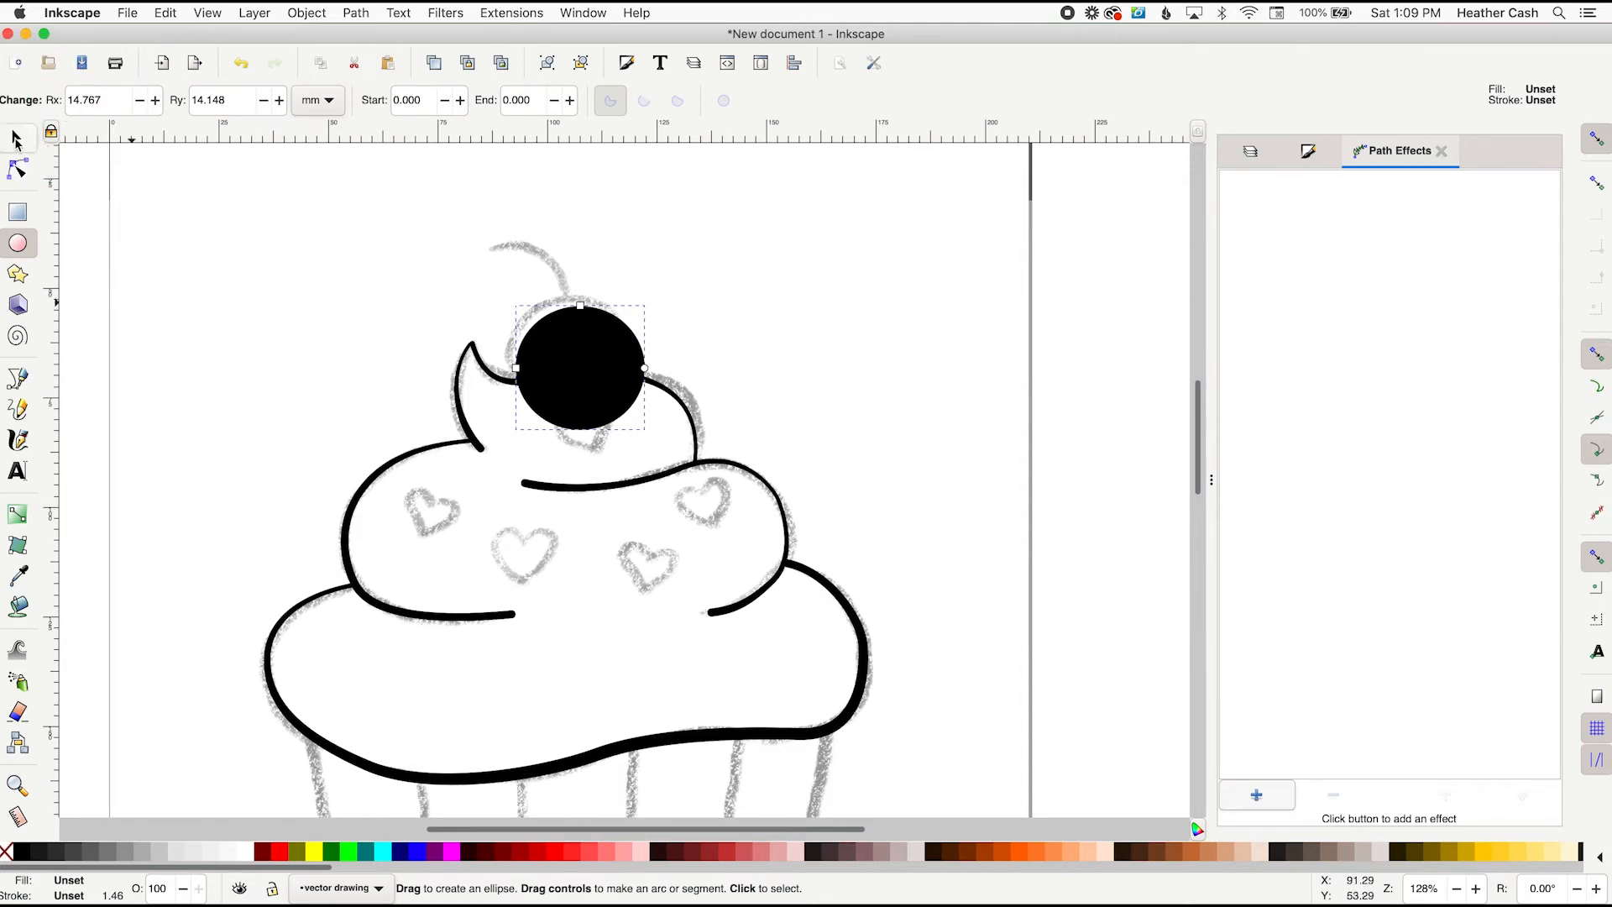
key(s)
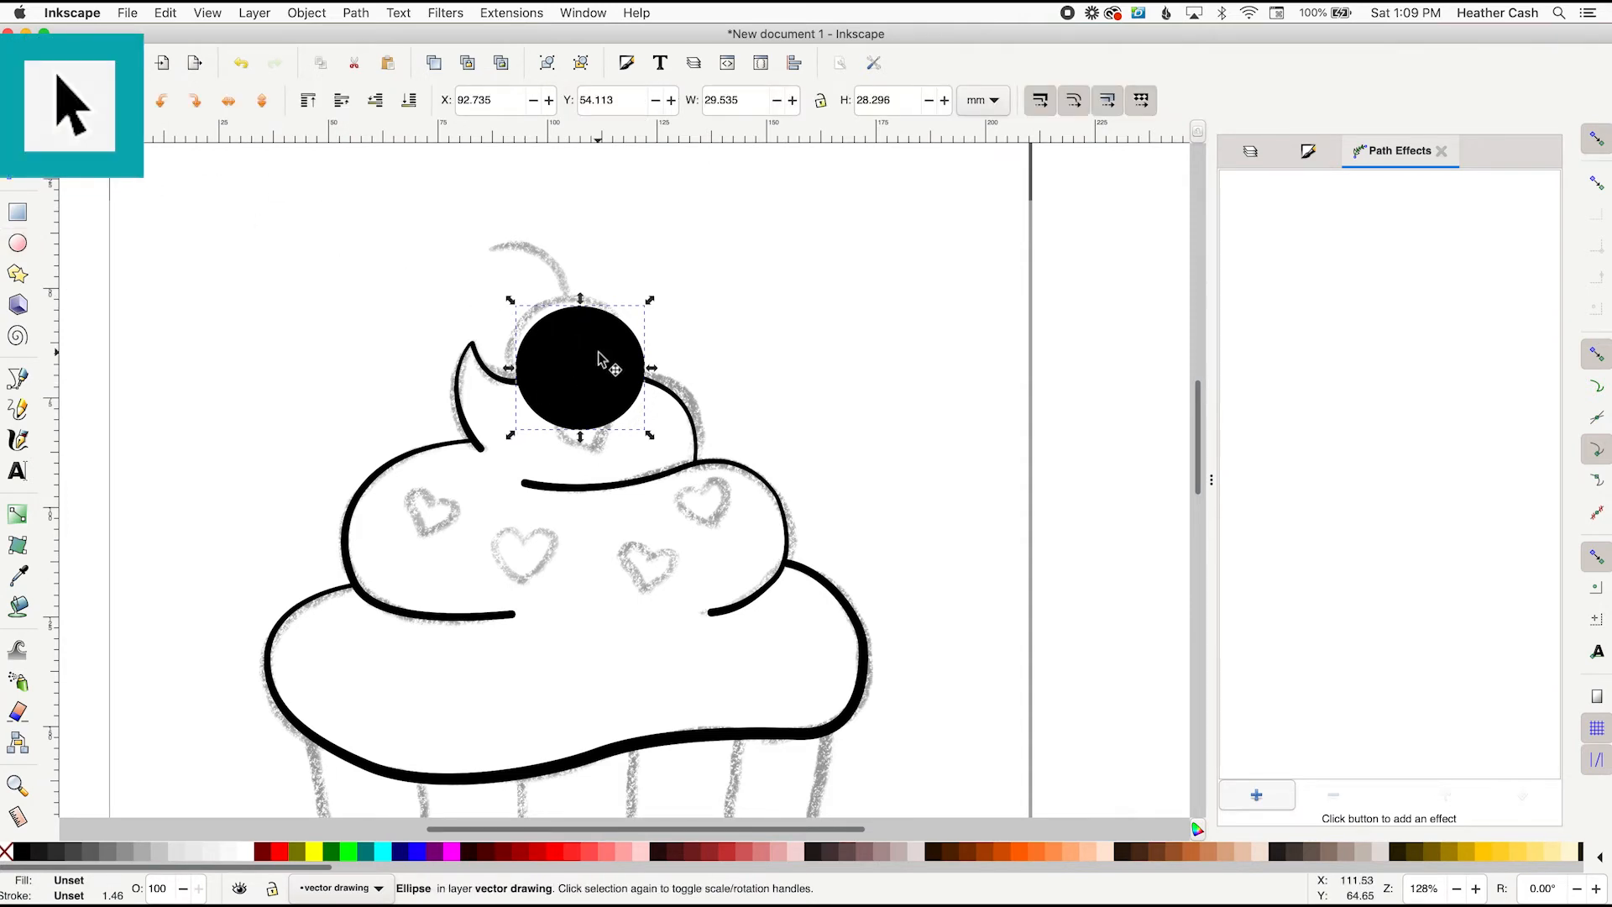
Remove the cherry ellipse's fill and give it a flat-colour stroke 1.365 mm wide
click(1308, 153)
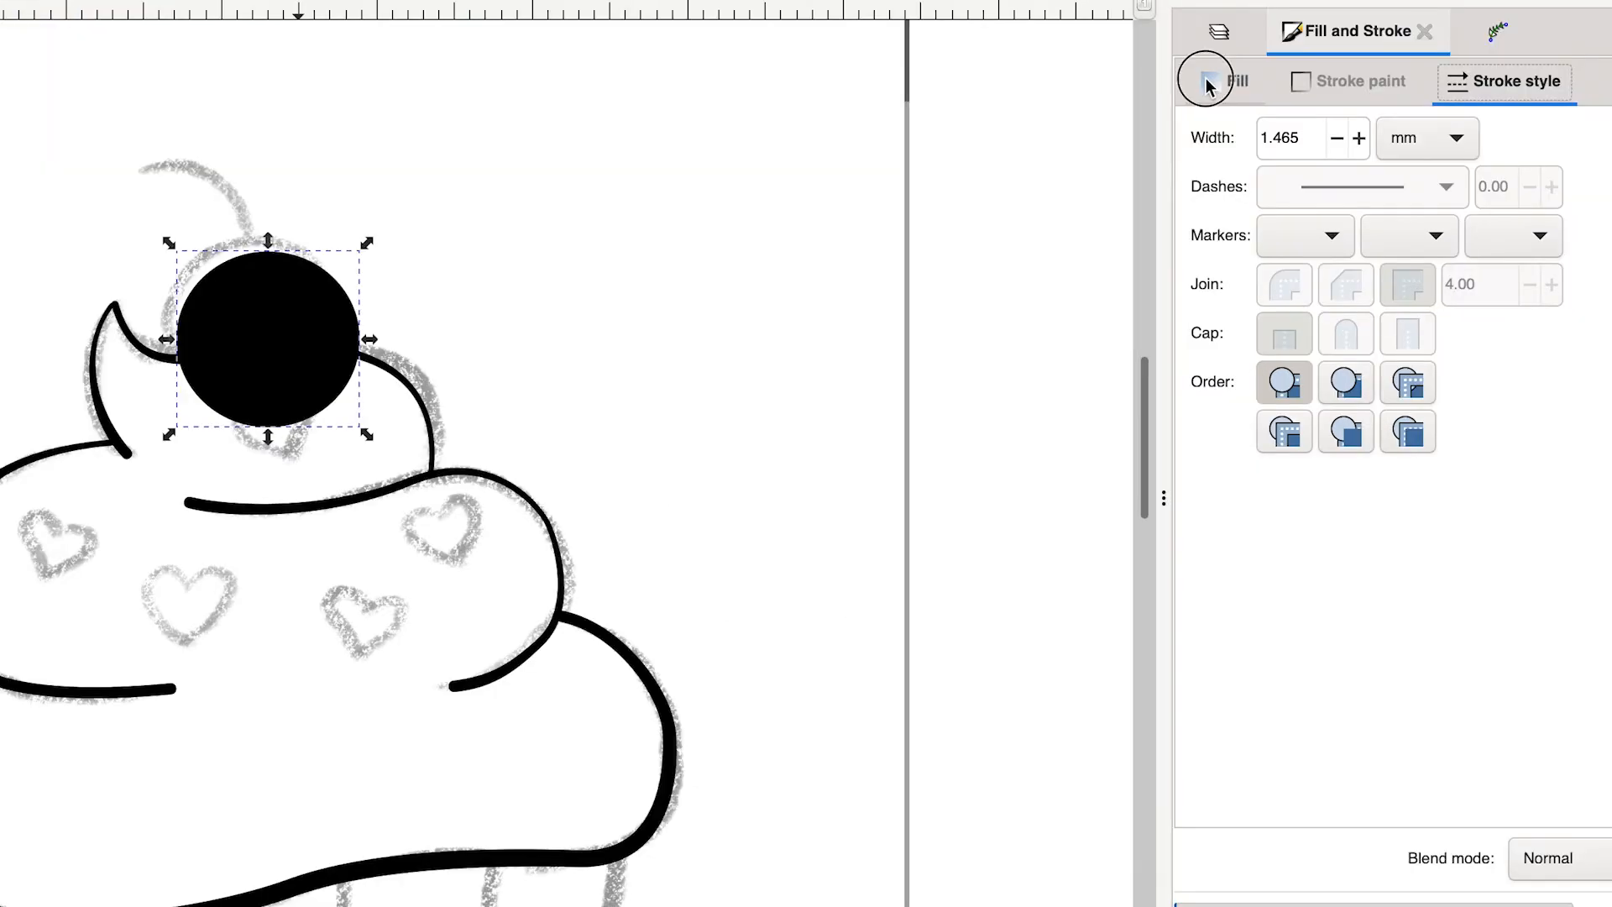
click(1251, 186)
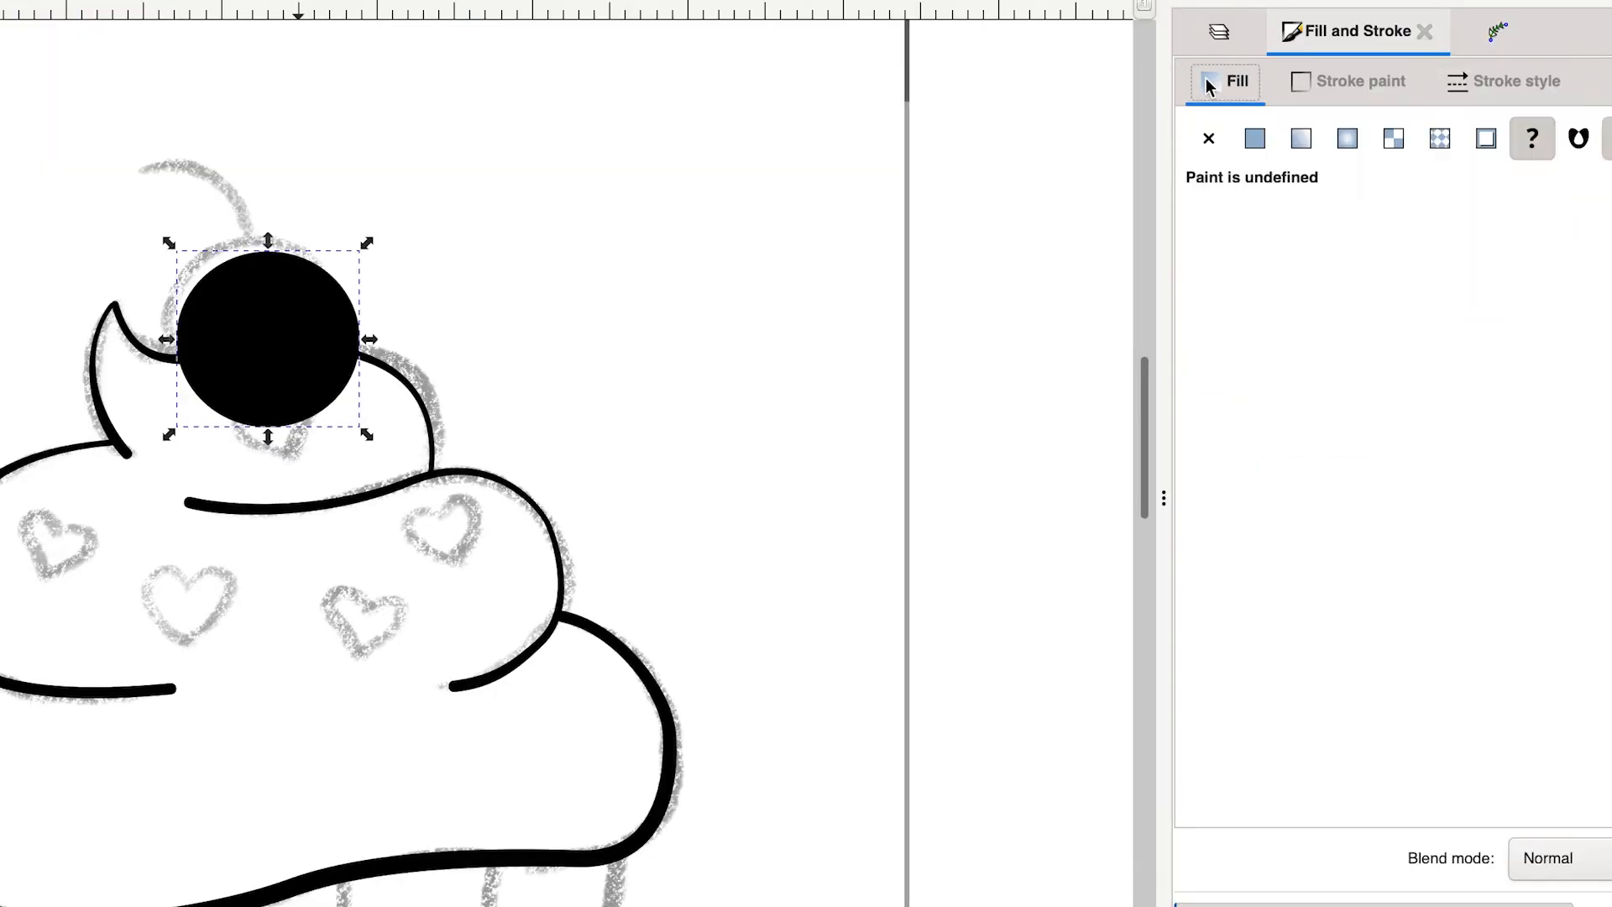
click(1210, 141)
click(1346, 90)
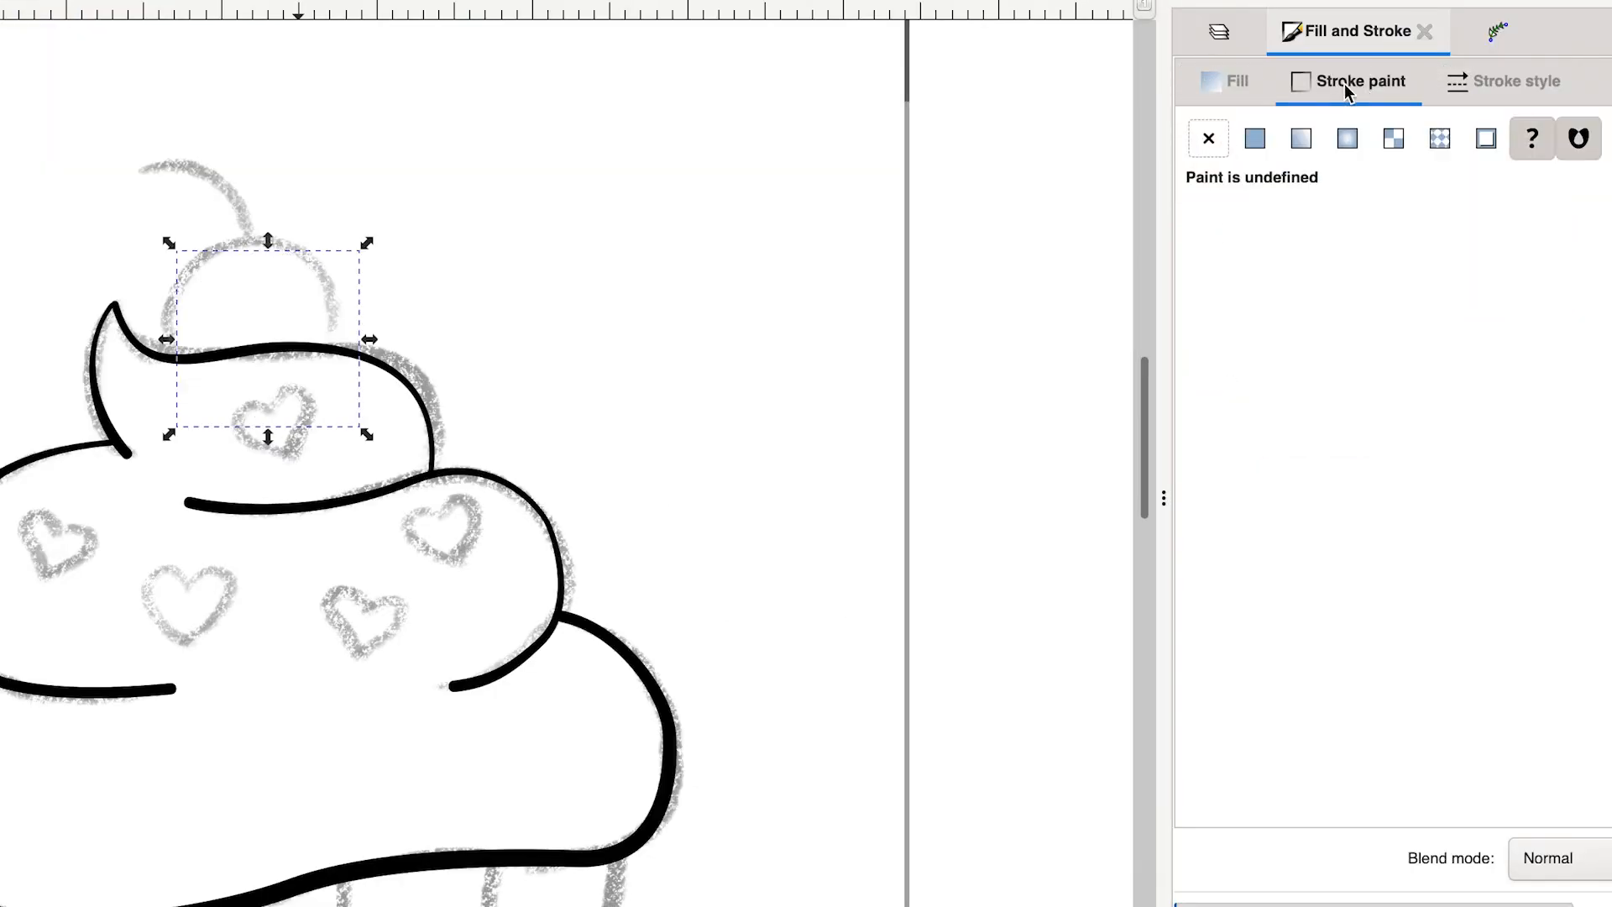
click(1254, 140)
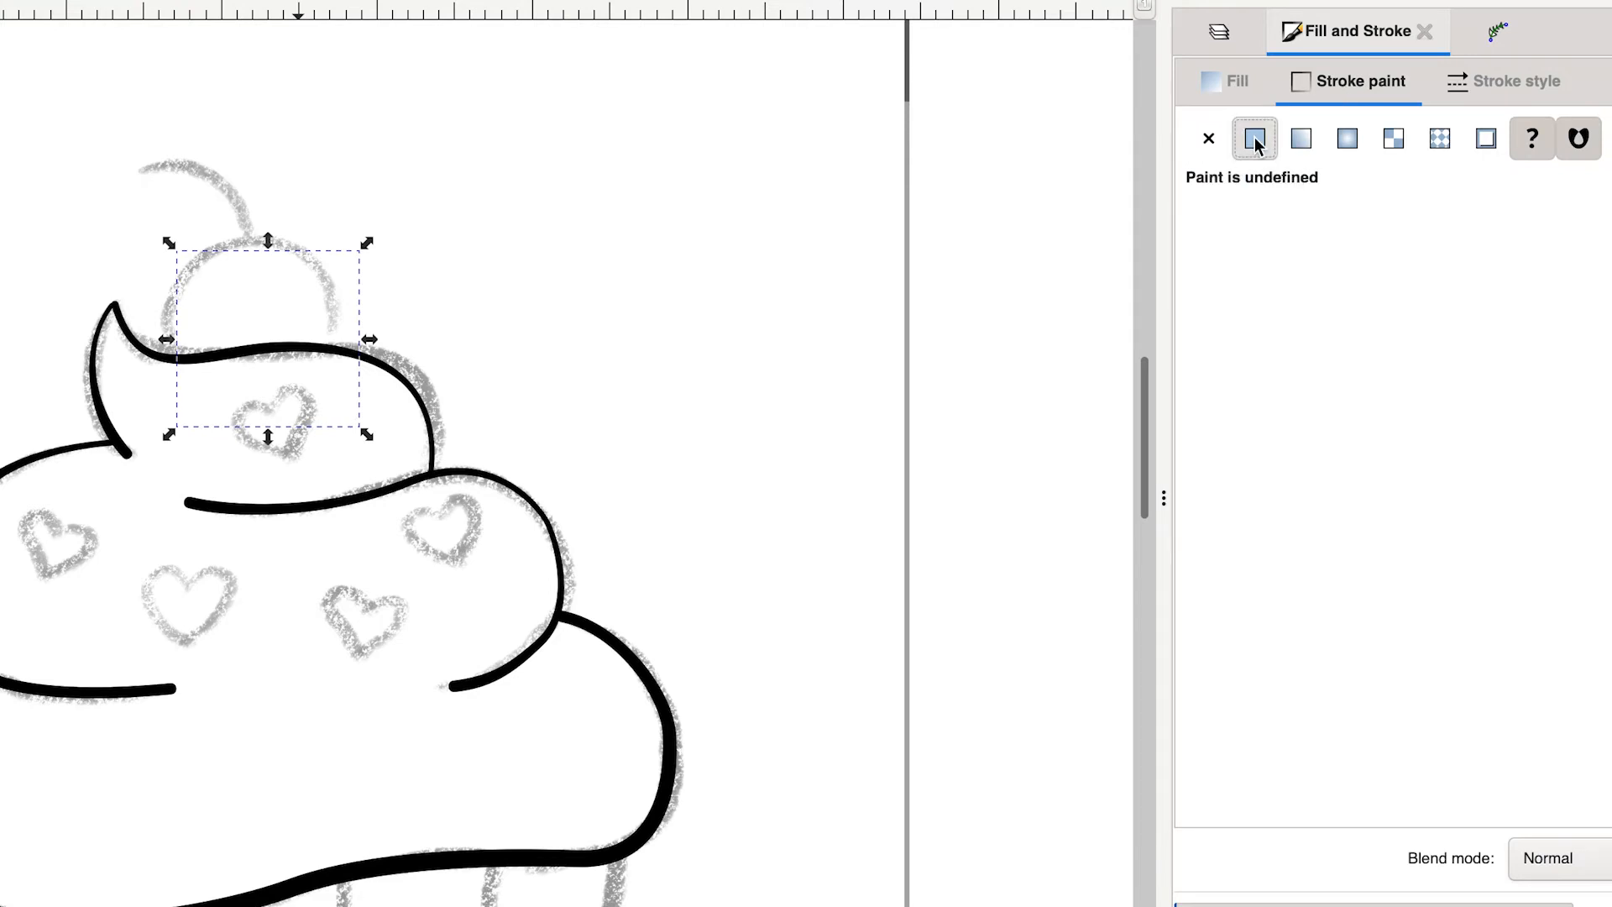
click(1490, 80)
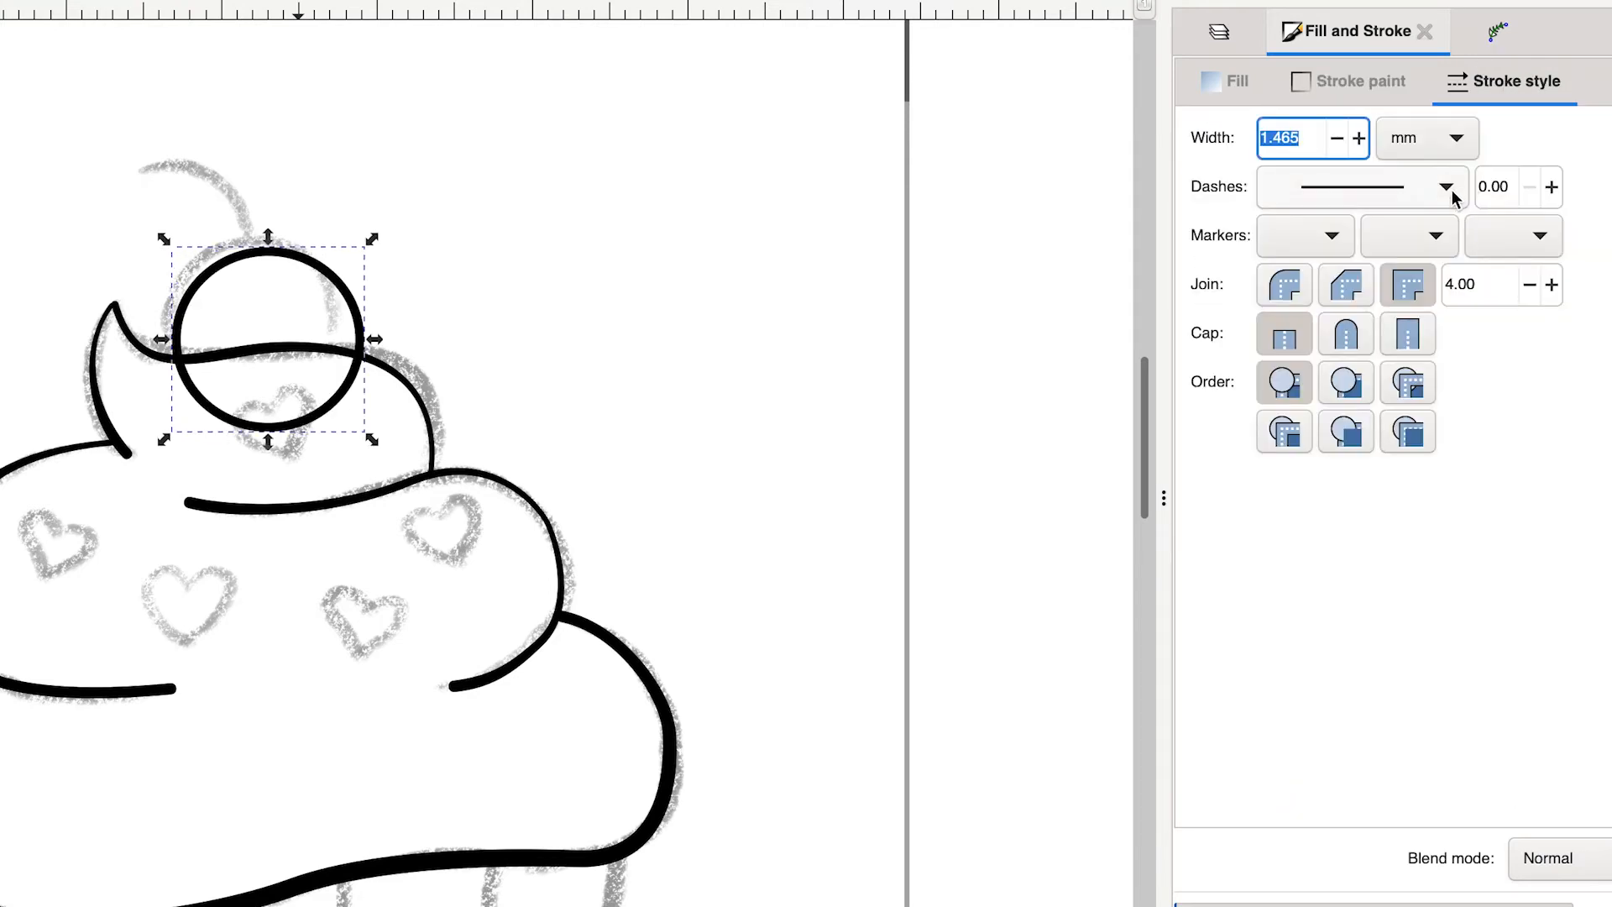
click(1337, 139)
Move the cherry circle onto the sketched cherry and convert it from an object to a path
drag(594, 307, 588, 304)
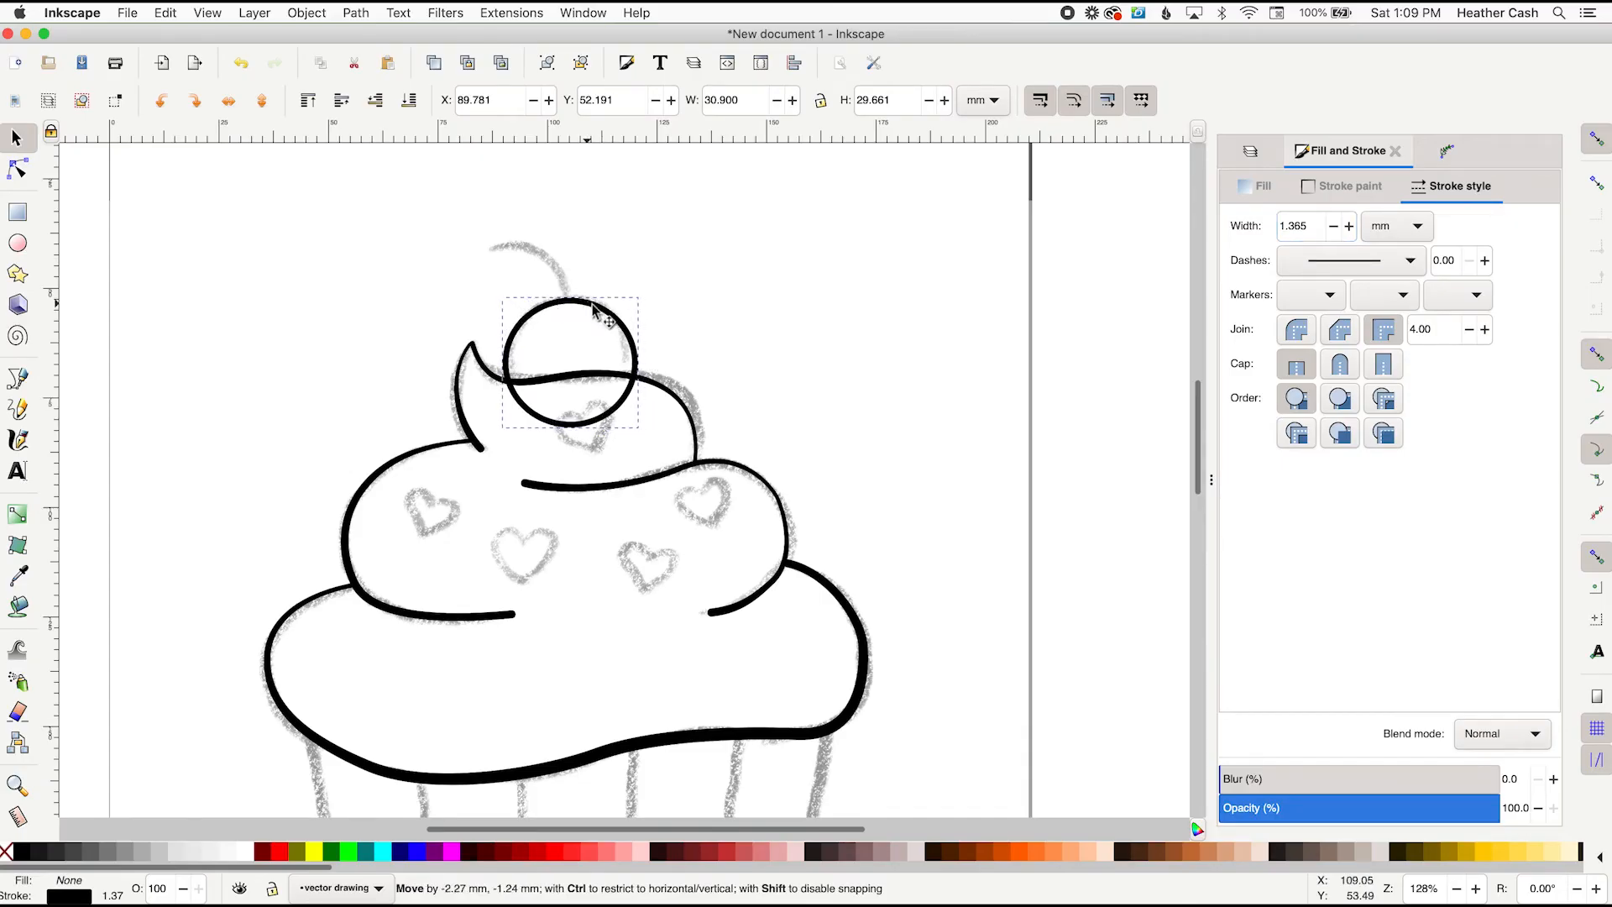
key(Escape)
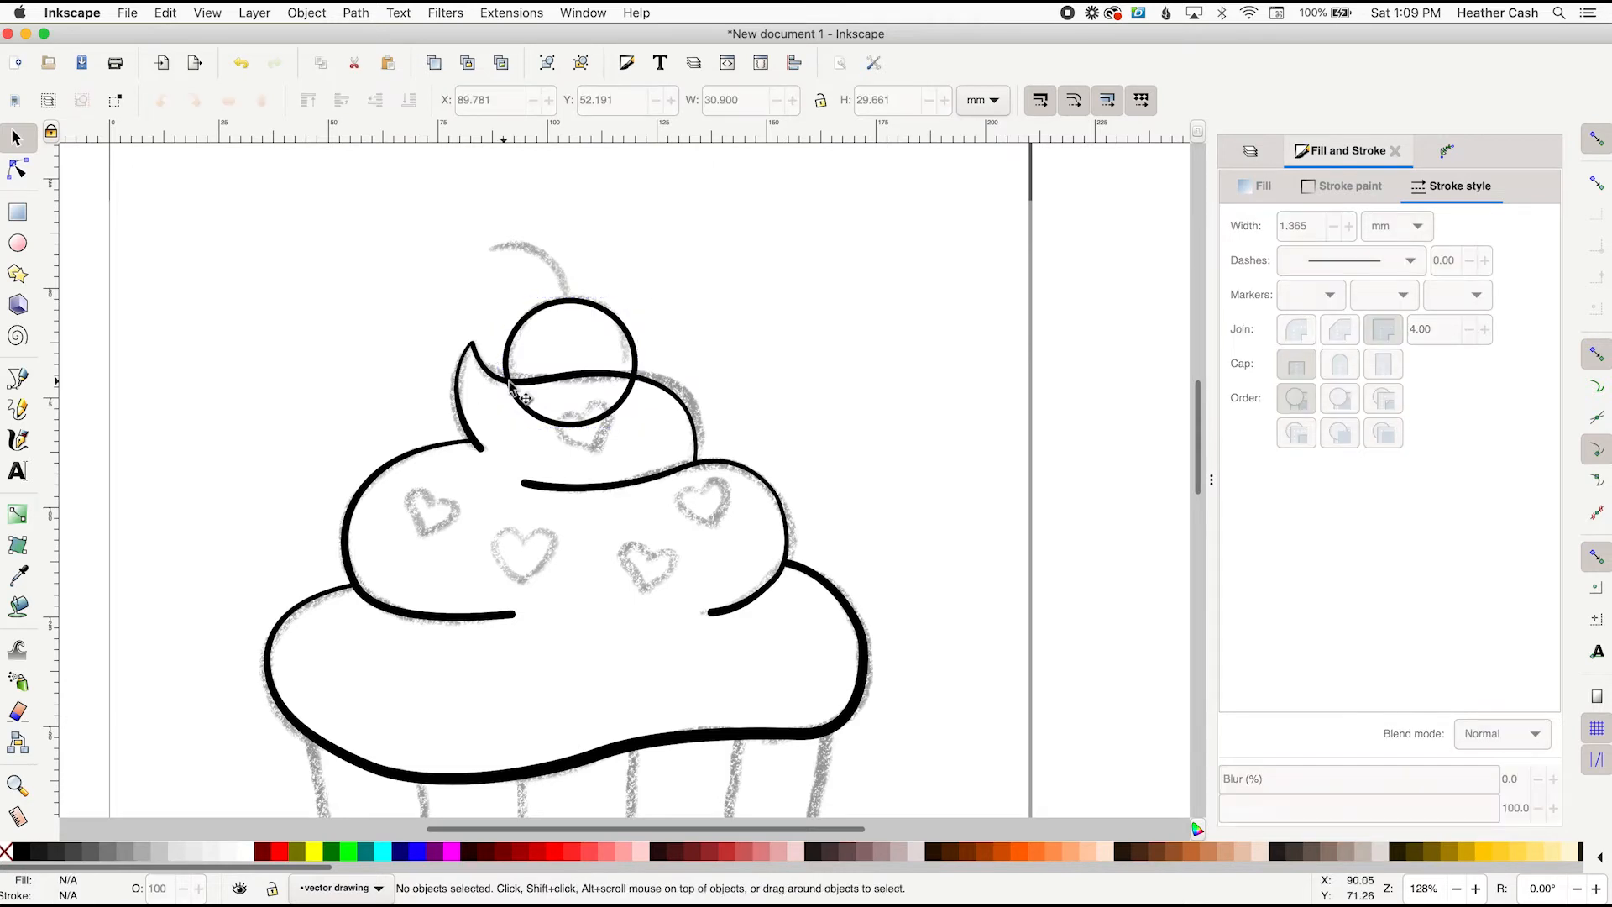
click(618, 324)
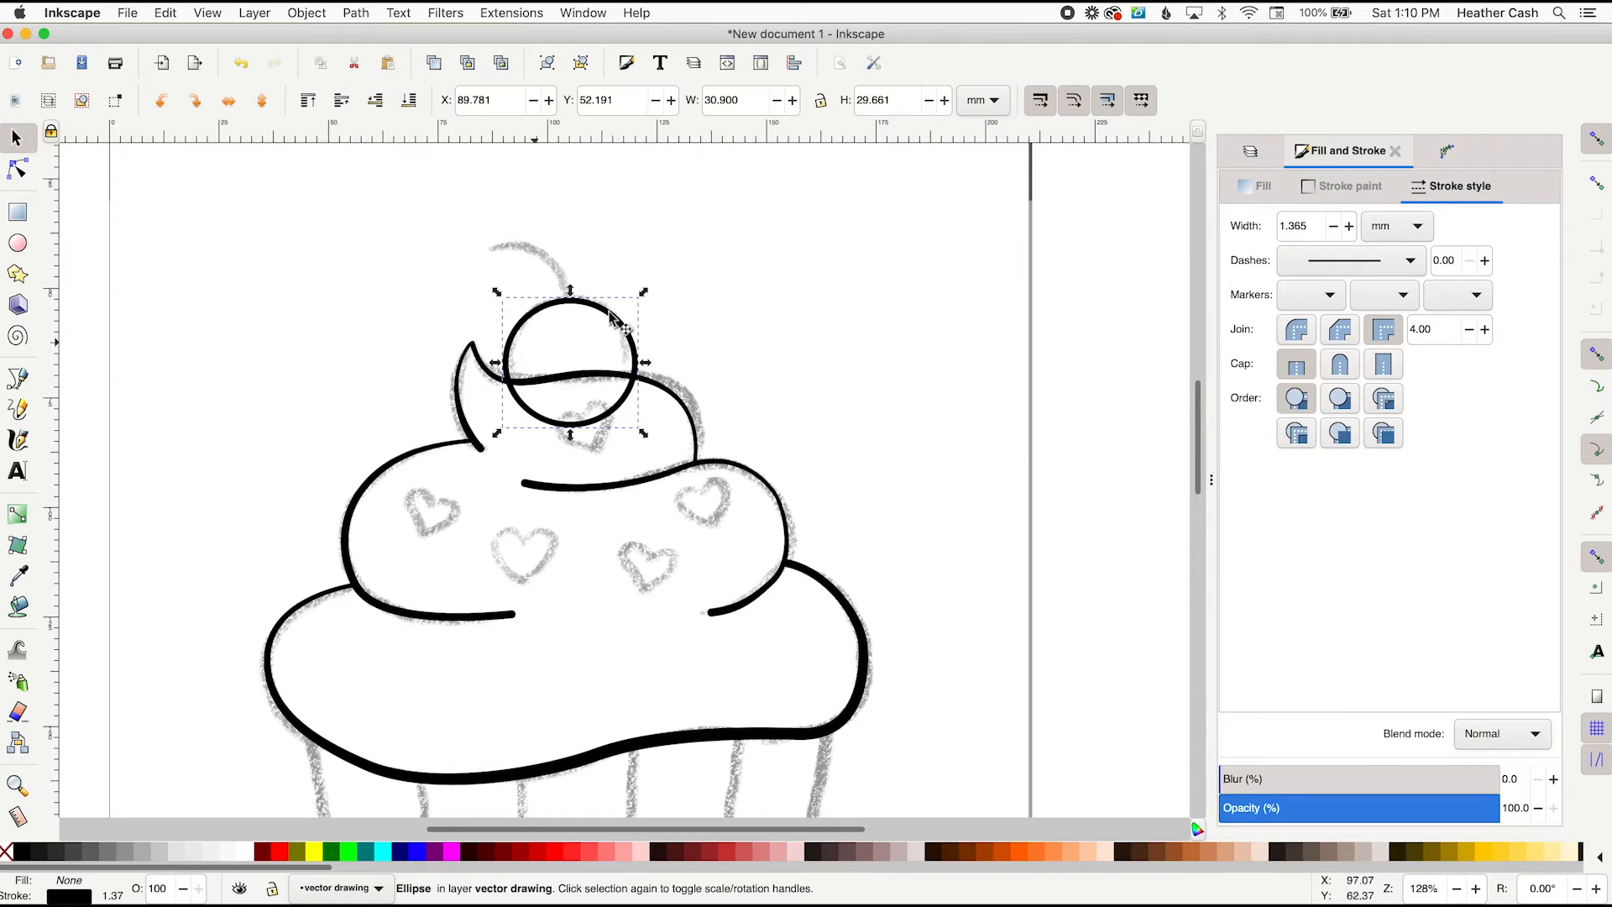
click(363, 12)
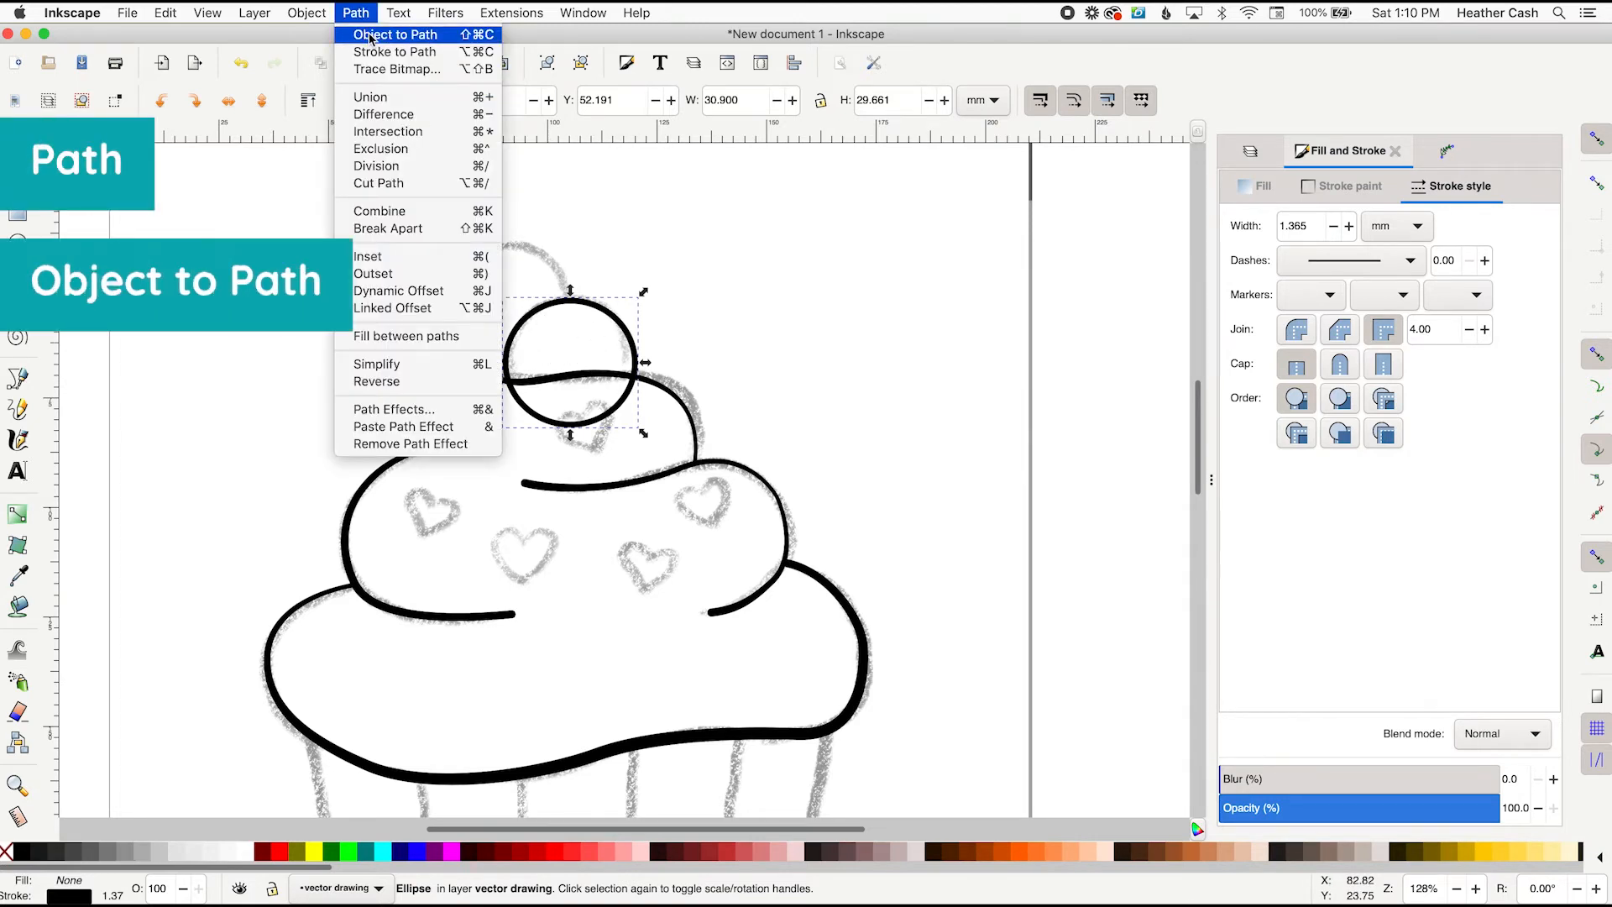
click(370, 35)
Try bulging the cherry circle's upper-right curve with the right node's upper handle, and undo the change
click(571, 300)
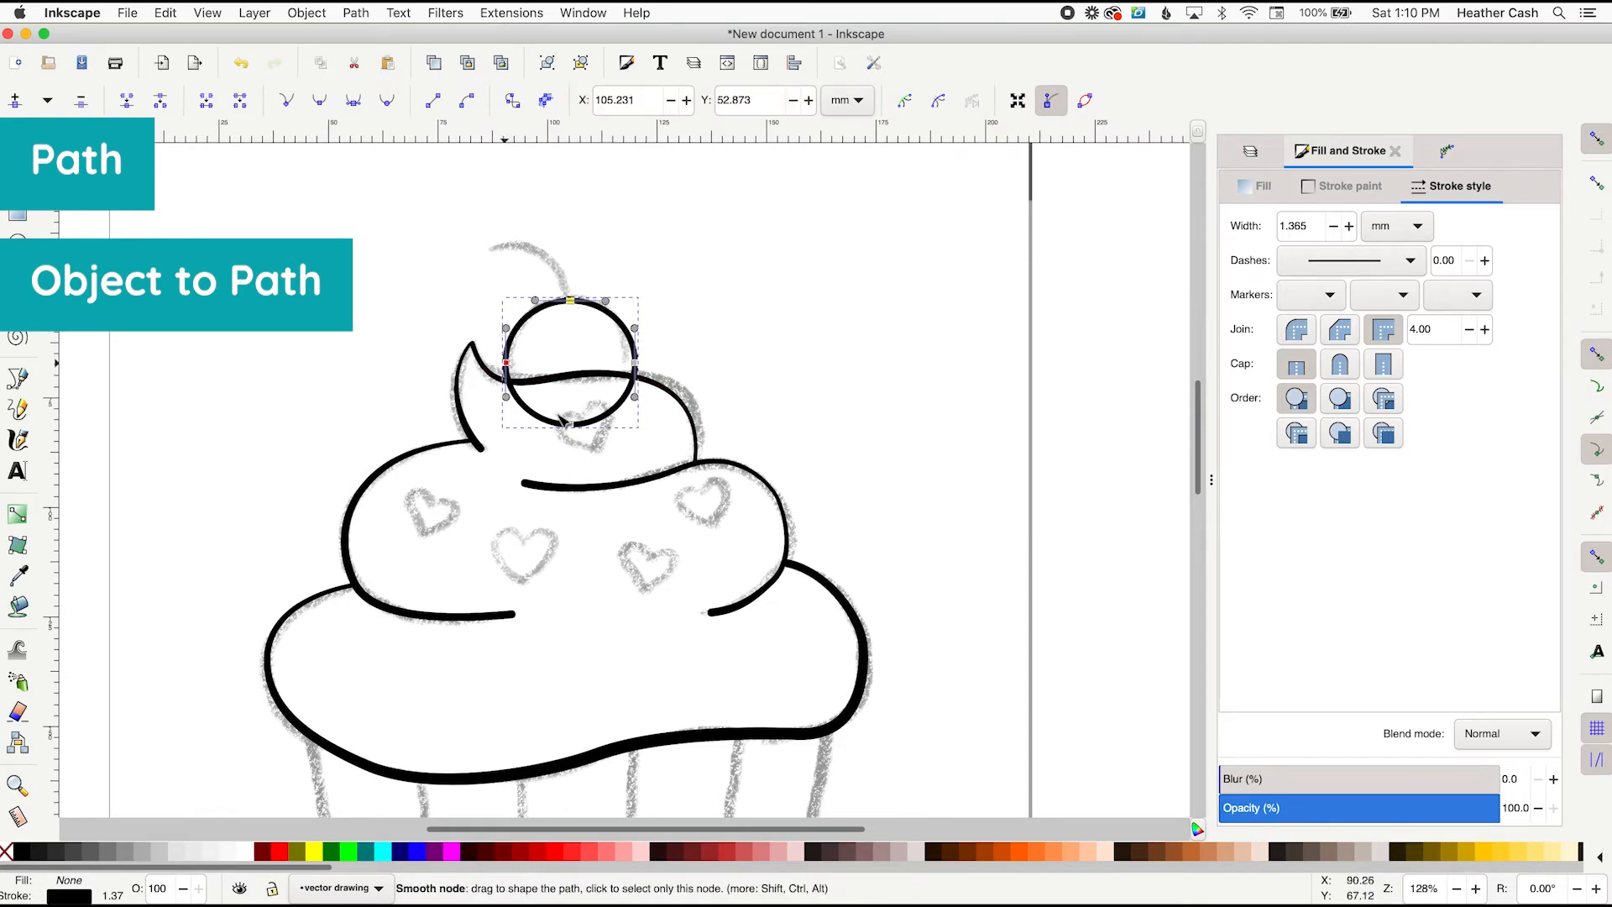
click(571, 424)
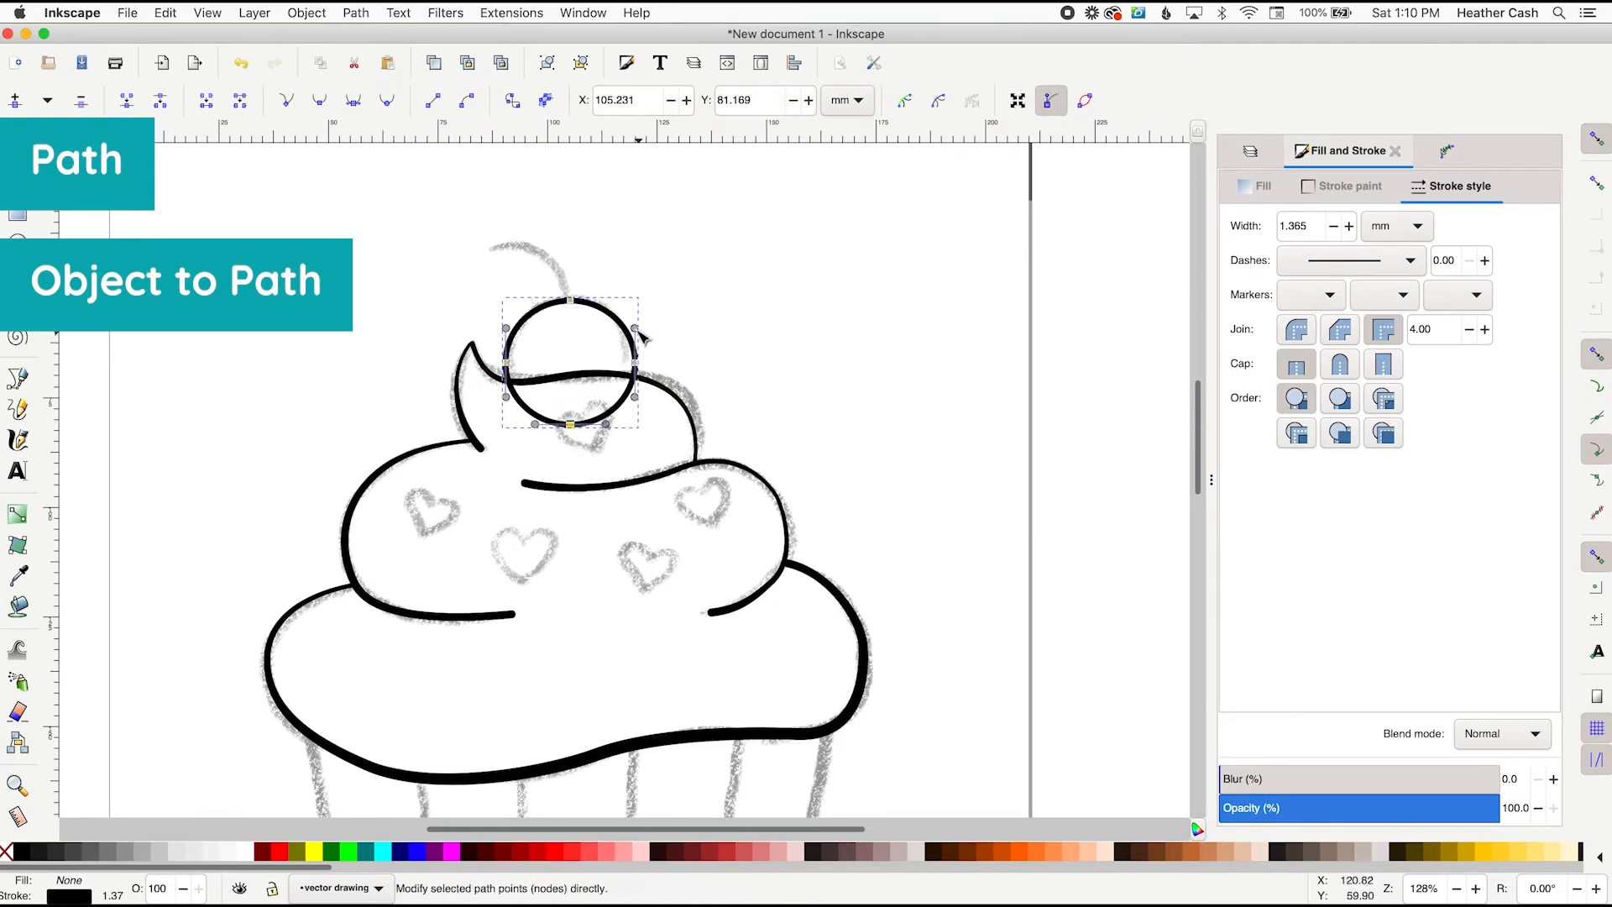
drag(635, 329, 637, 288)
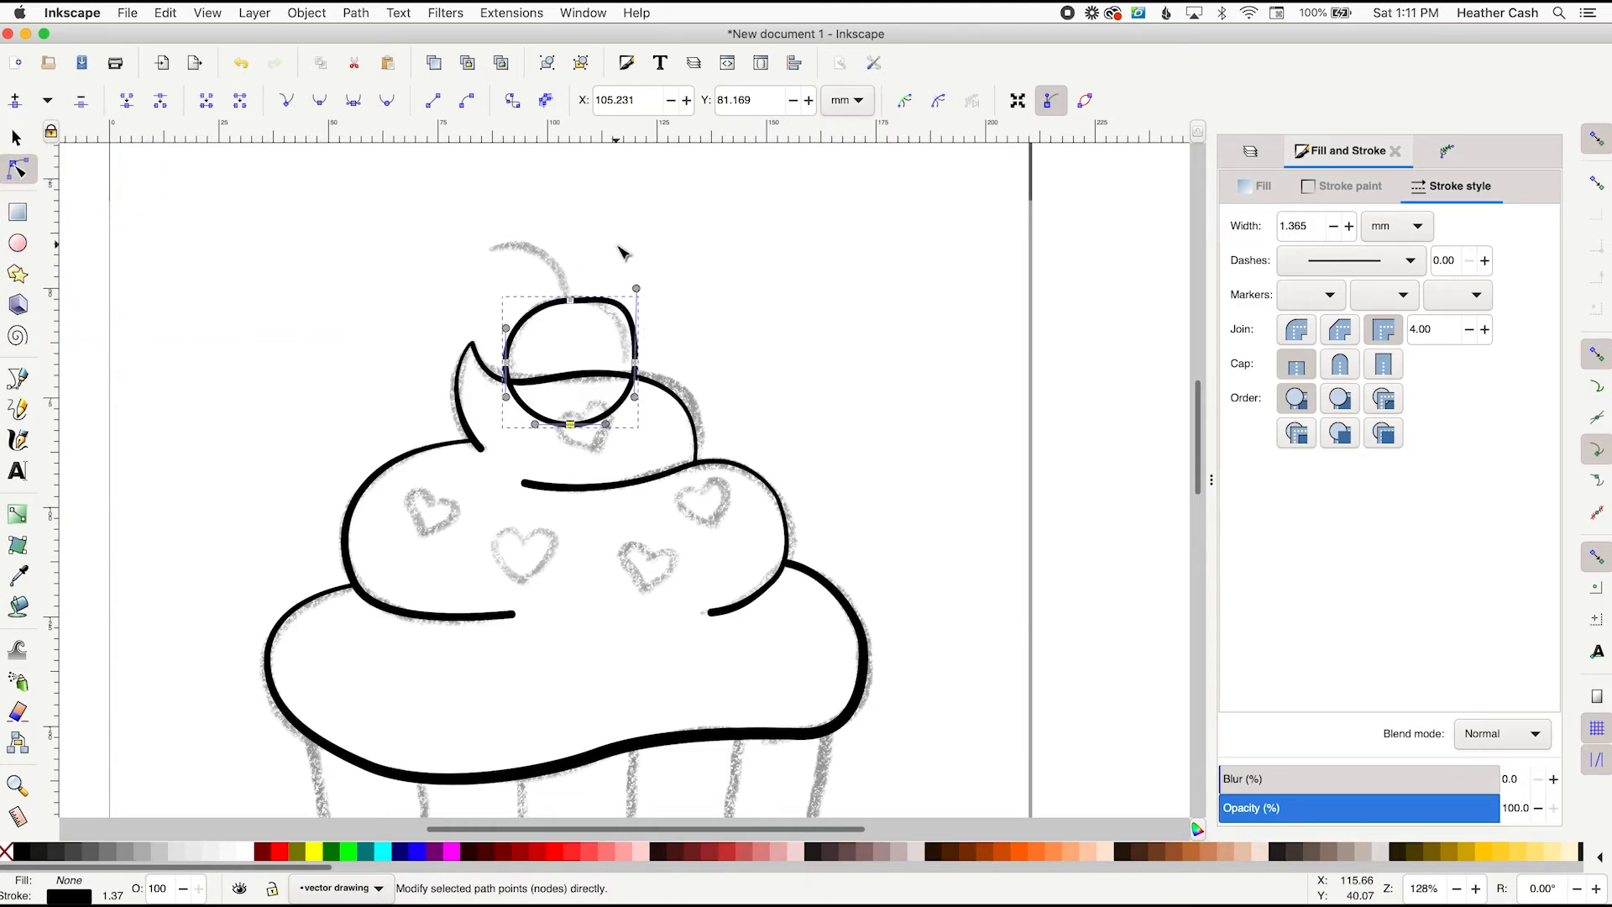
key(ctrl+z)
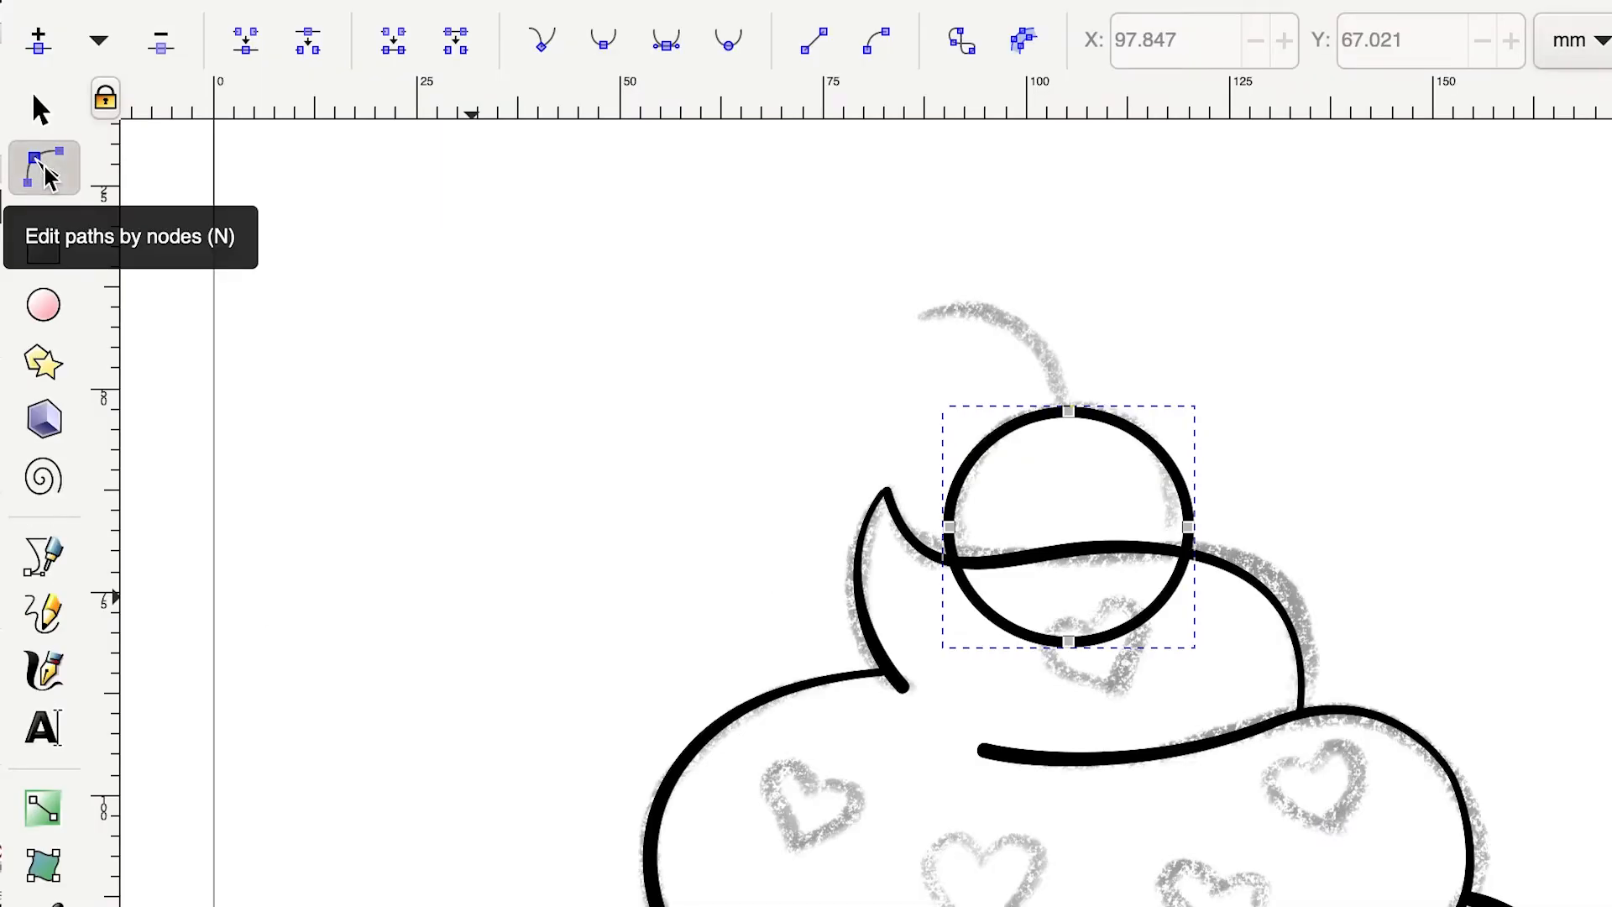
Insert a new node in the middle of the cherry circle's lower-left segment
click(45, 167)
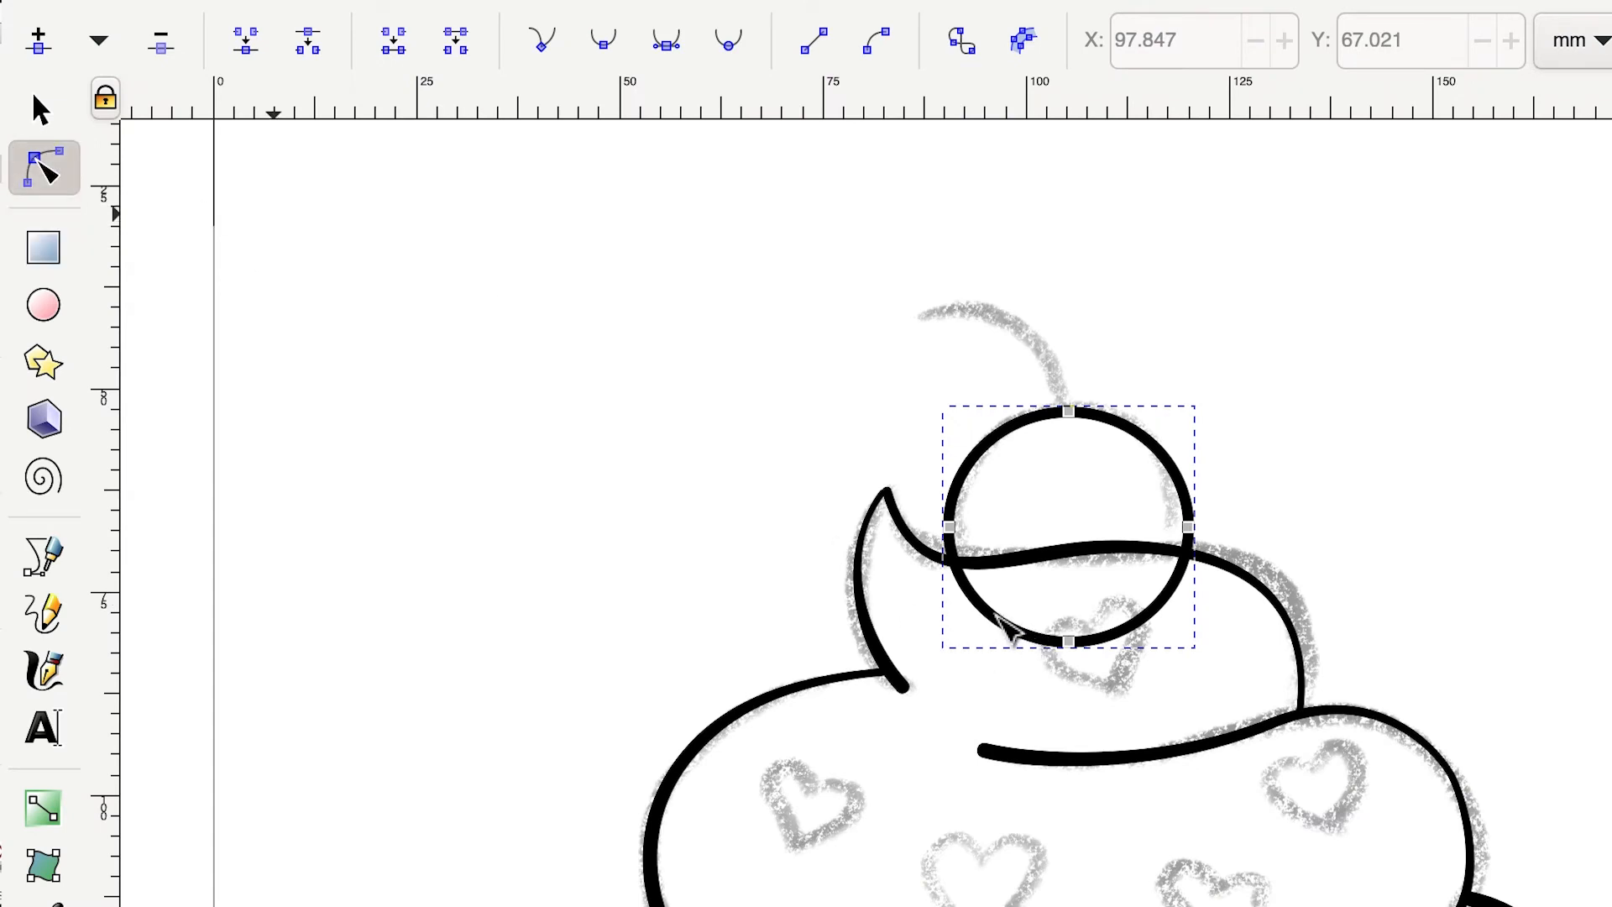
click(996, 615)
click(988, 609)
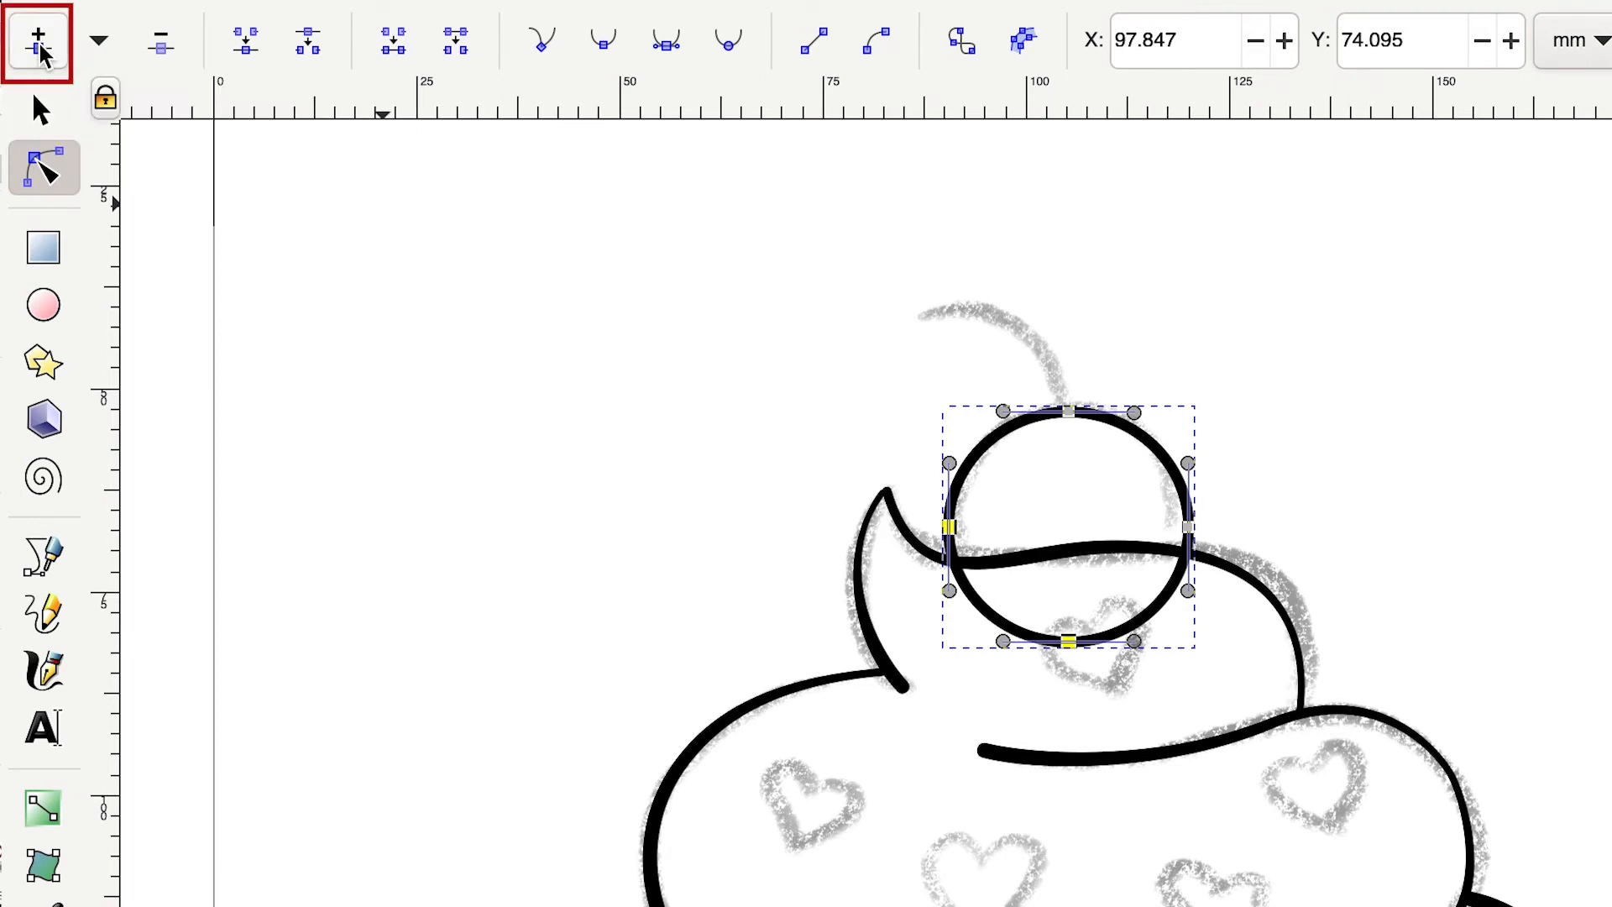
click(40, 50)
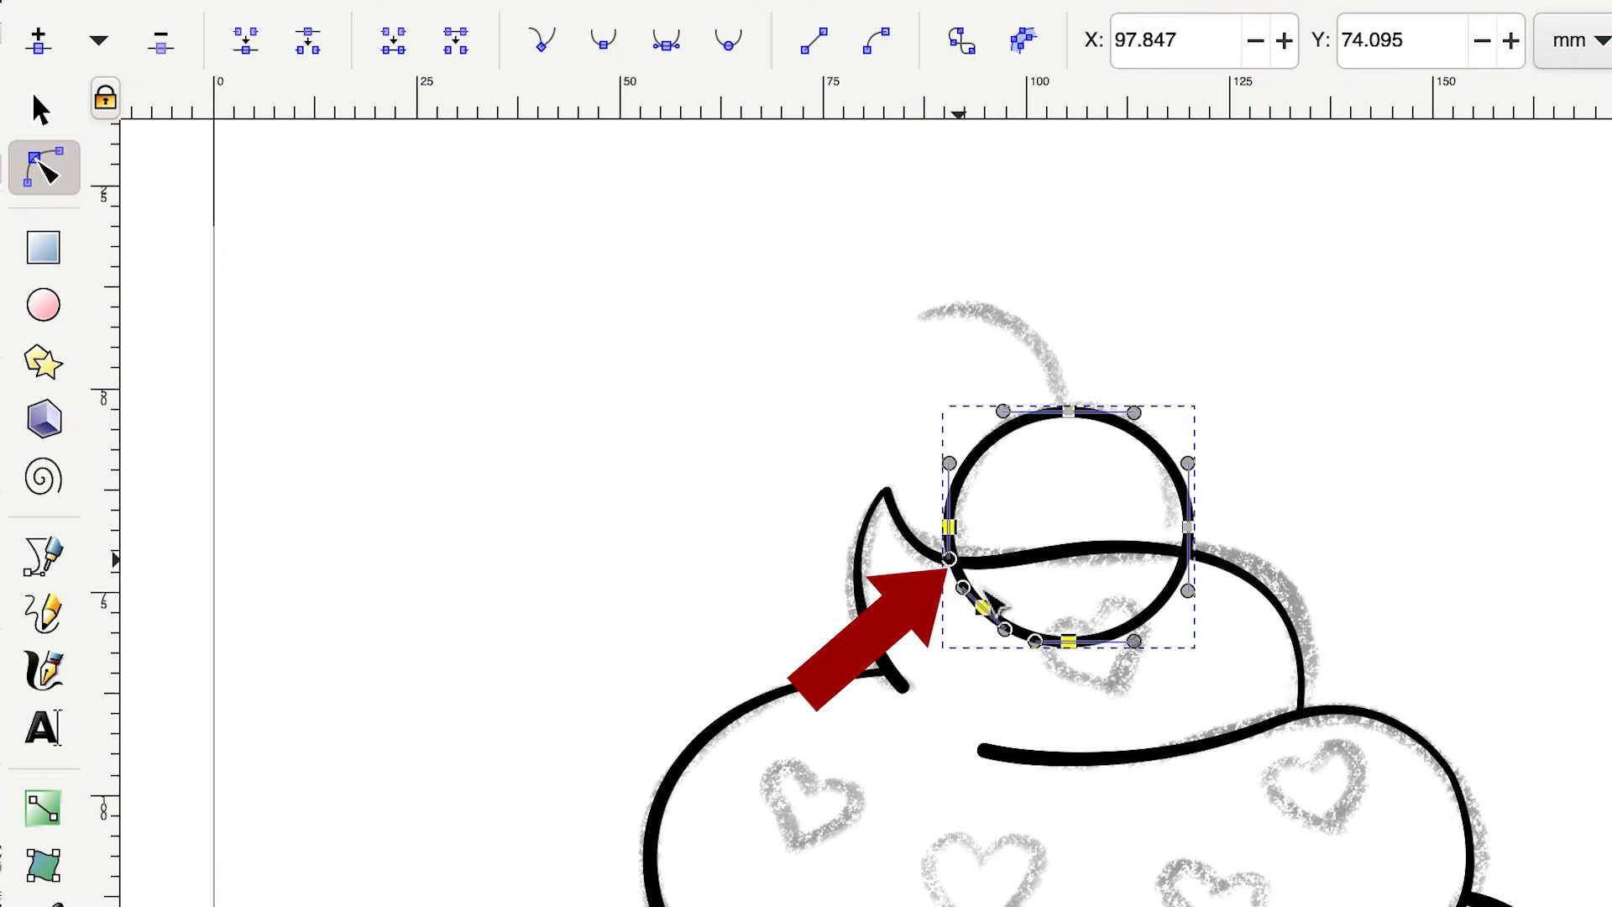
Move the inserted node up the circle to where the cherry crosses the top frosting line on its left side
key(plus)
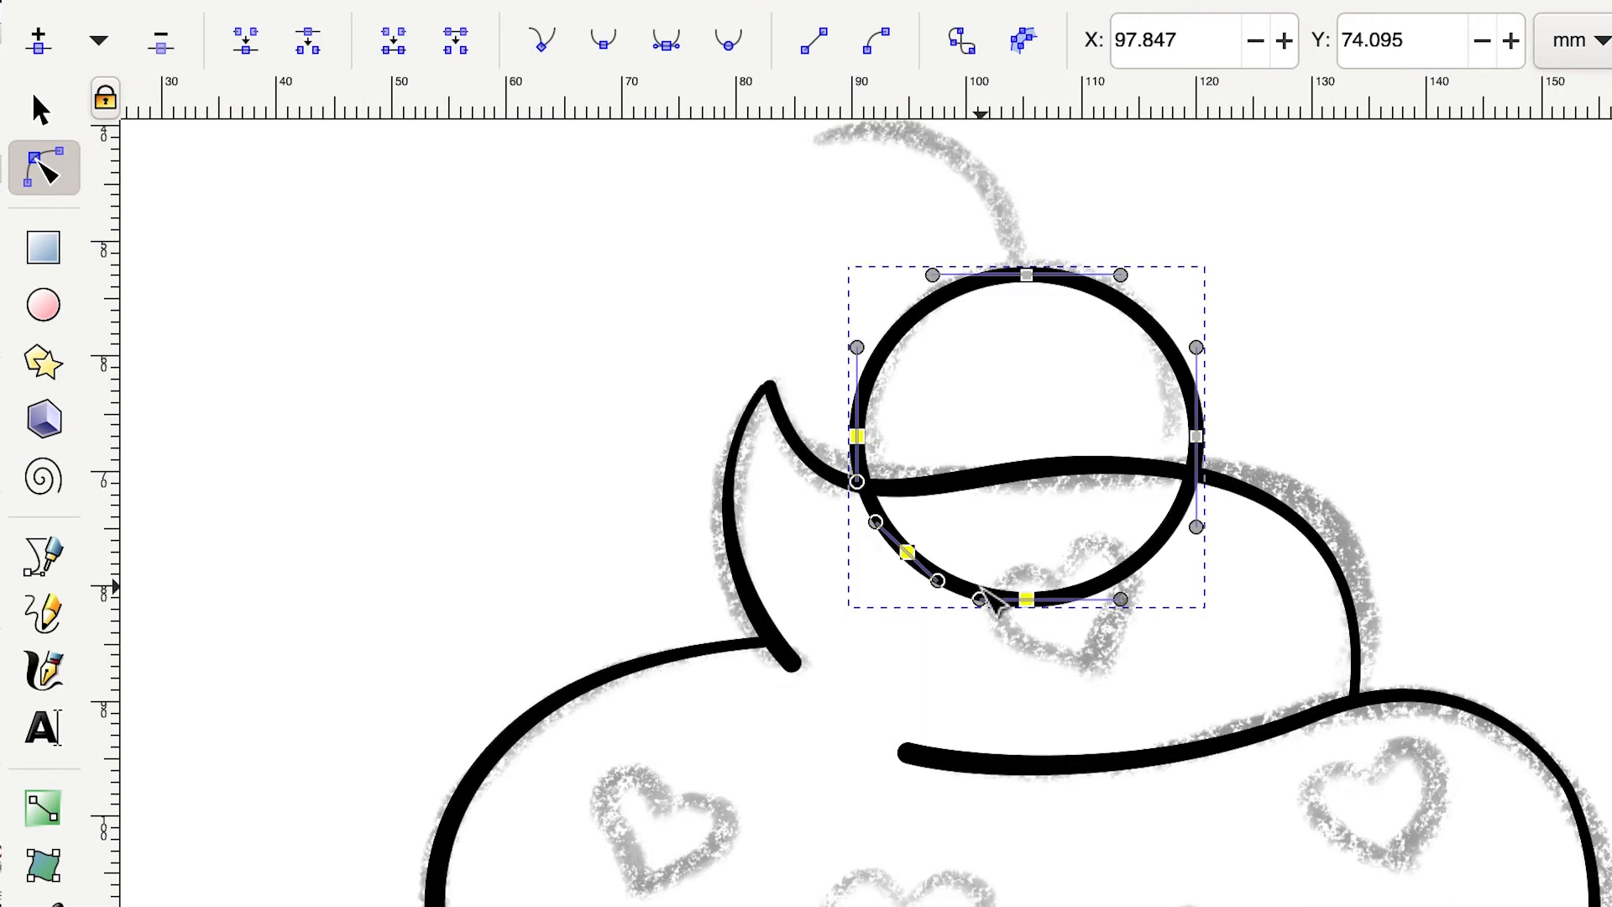
key(plus)
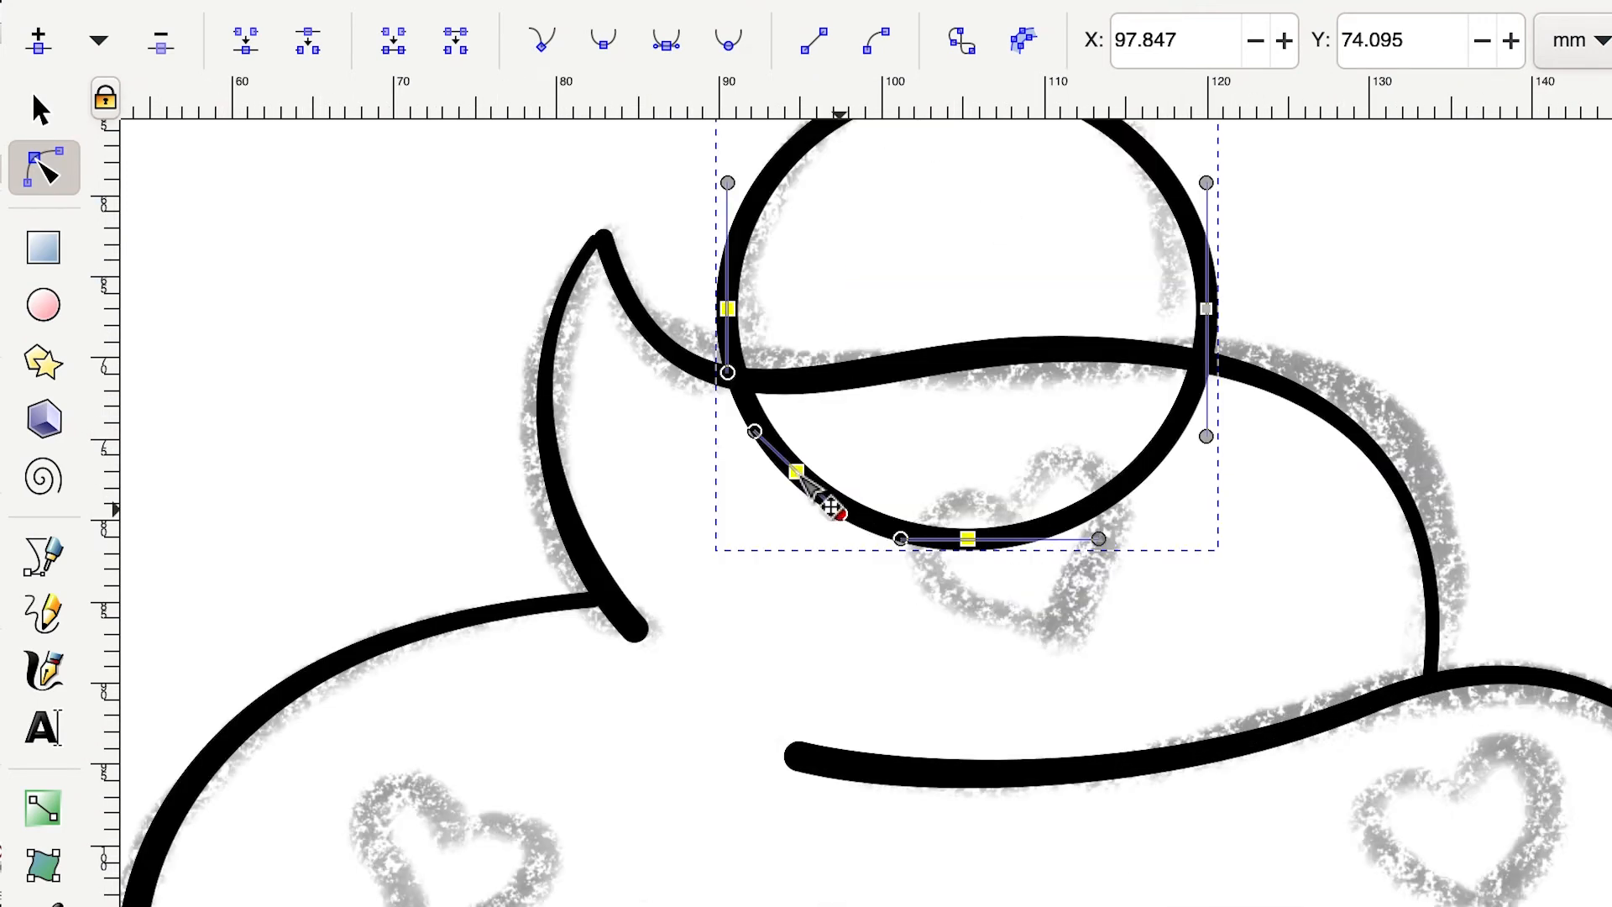
click(796, 472)
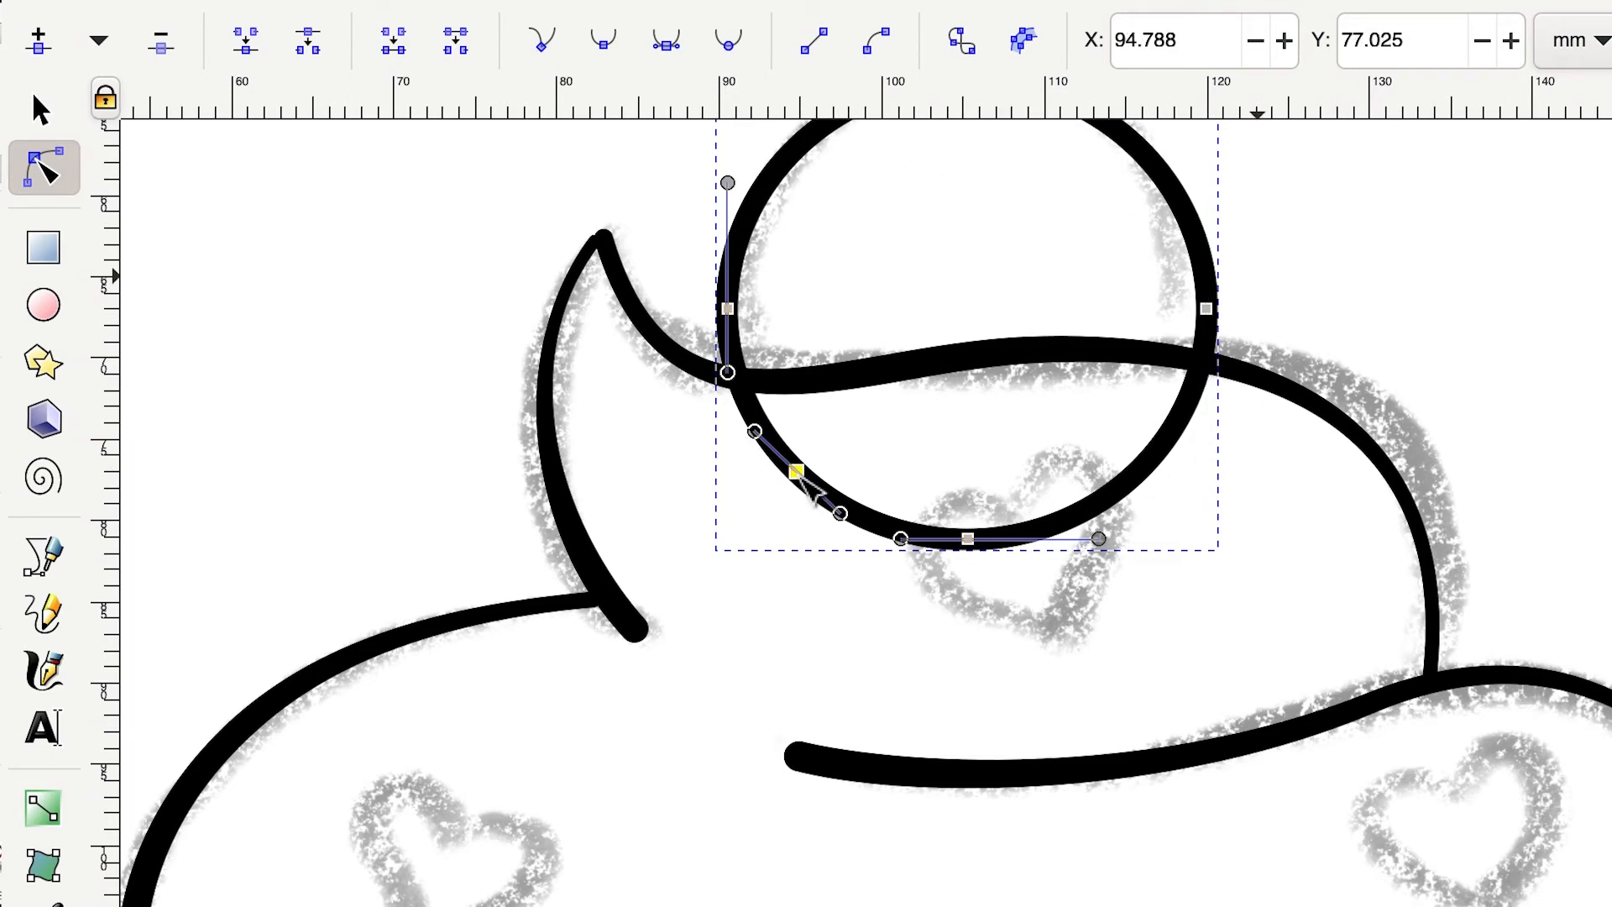
click(796, 472)
mouse_move(796, 472)
mouse_down()
mouse_move(702, 350)
mouse_move(729, 376)
mouse_move(720, 336)
mouse_move(727, 349)
mouse_up()
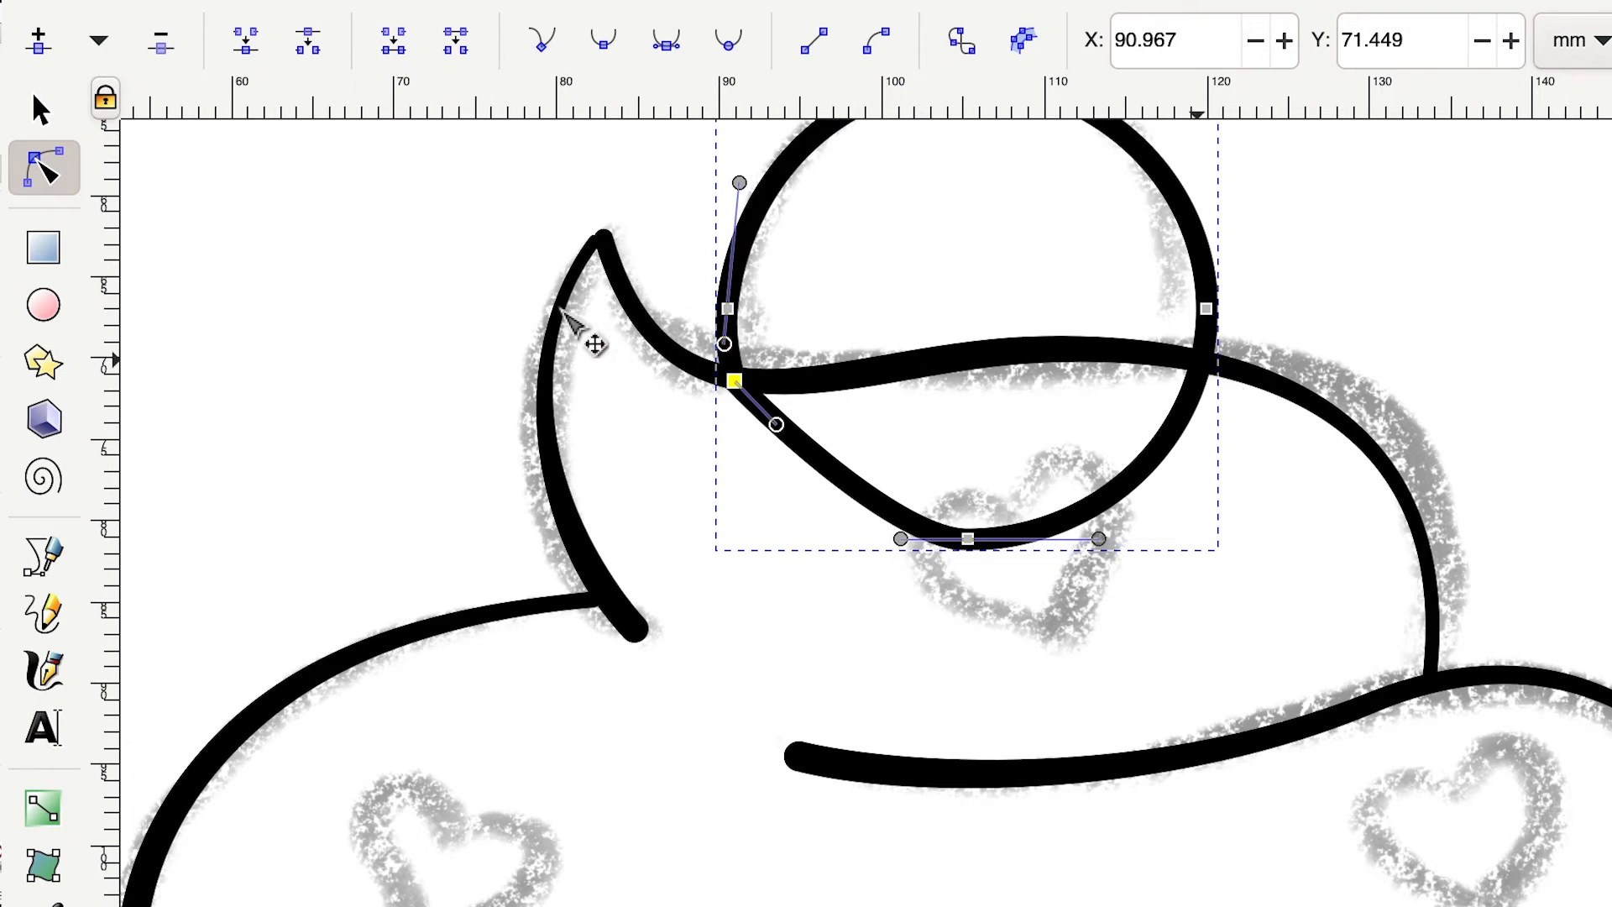
Insert three nodes on the circle's lower-right segment and move the uppermost to where the cherry crosses the frosting line
click(1152, 462)
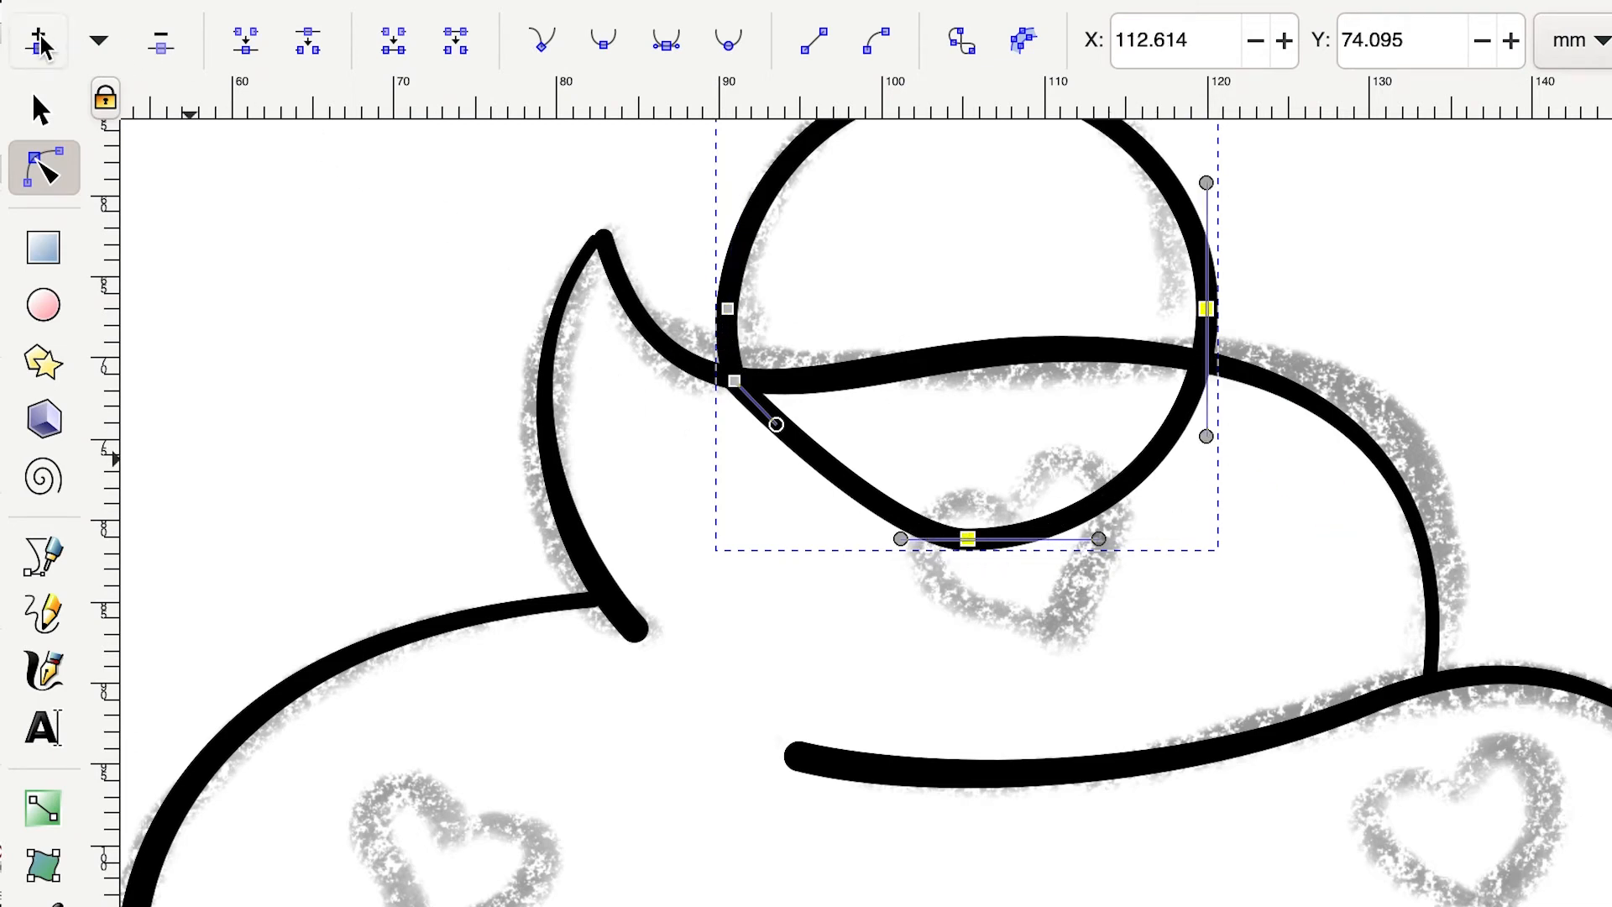
key(Insert)
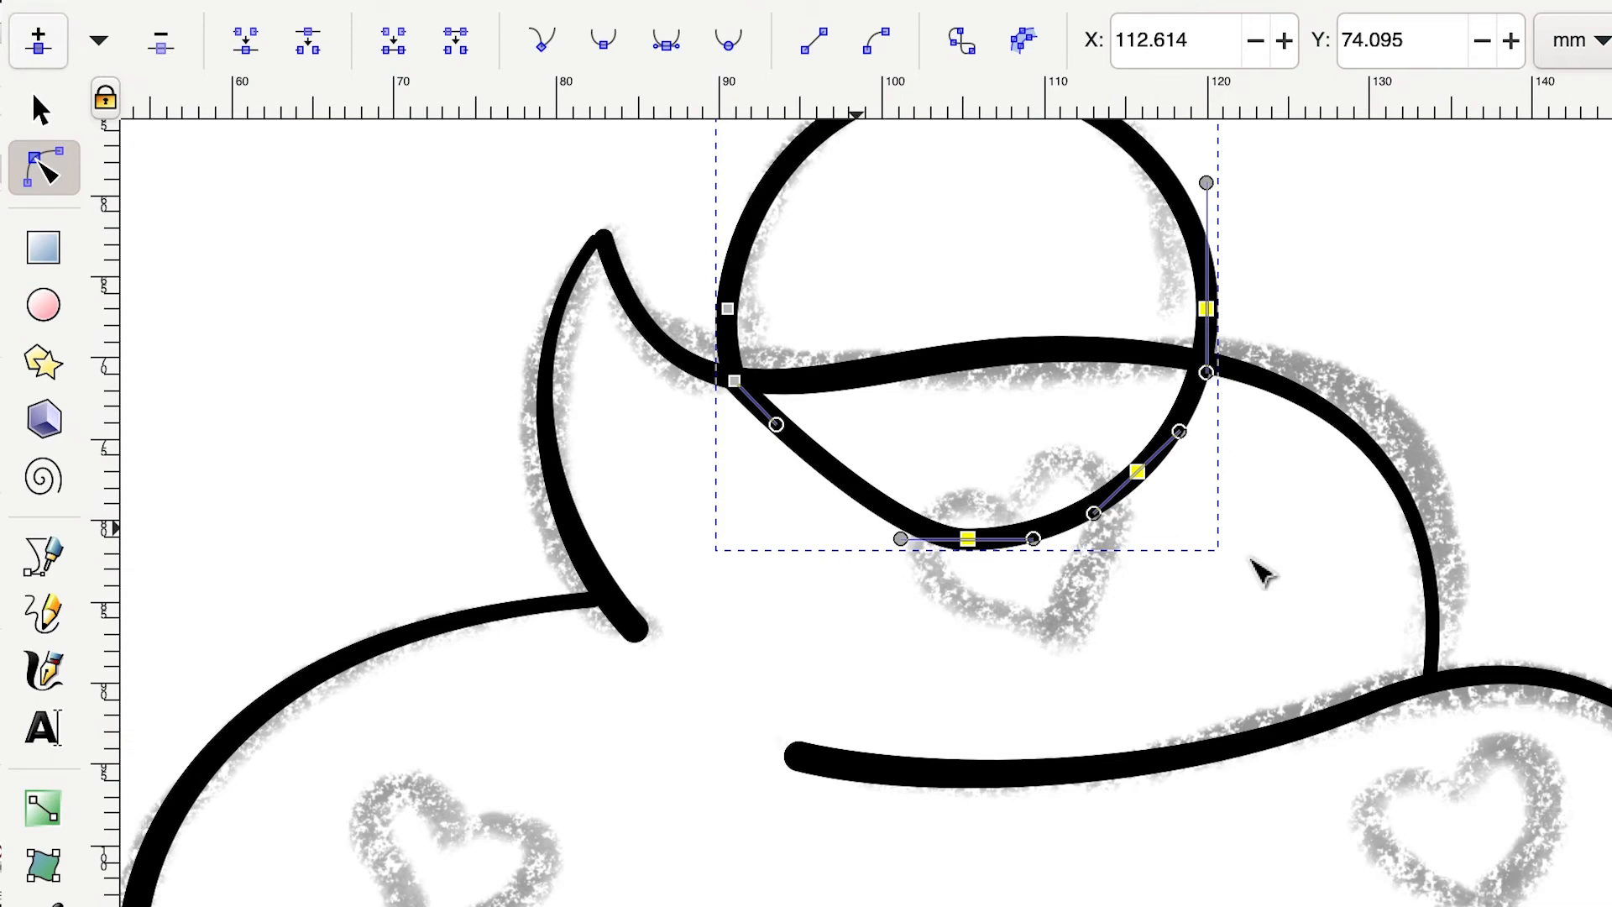
key(Insert)
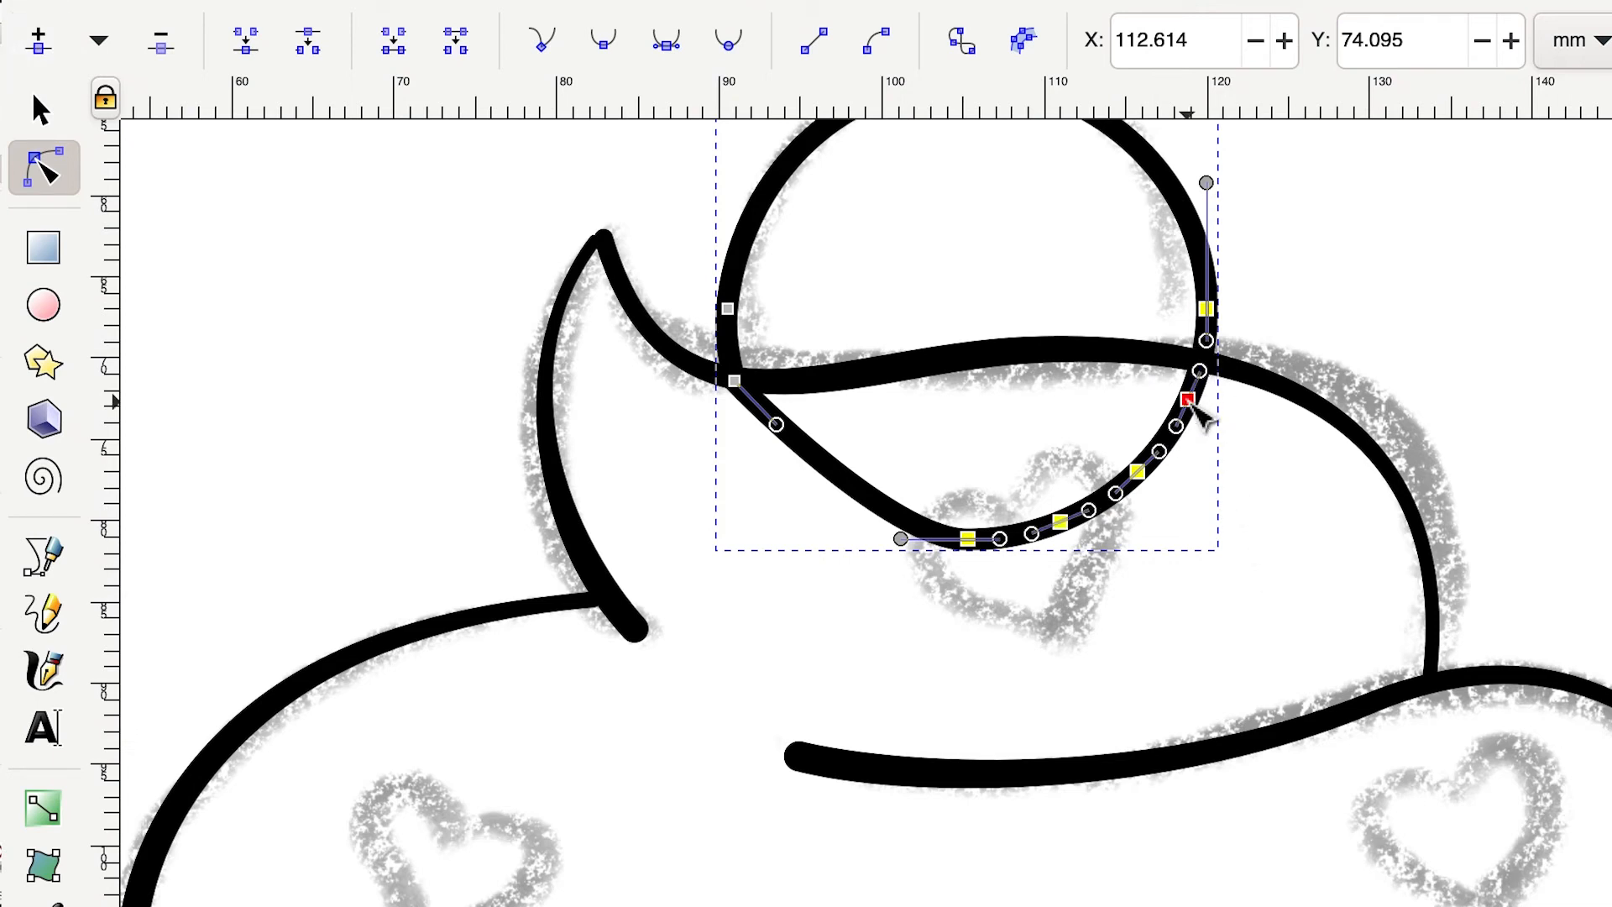
click(1189, 401)
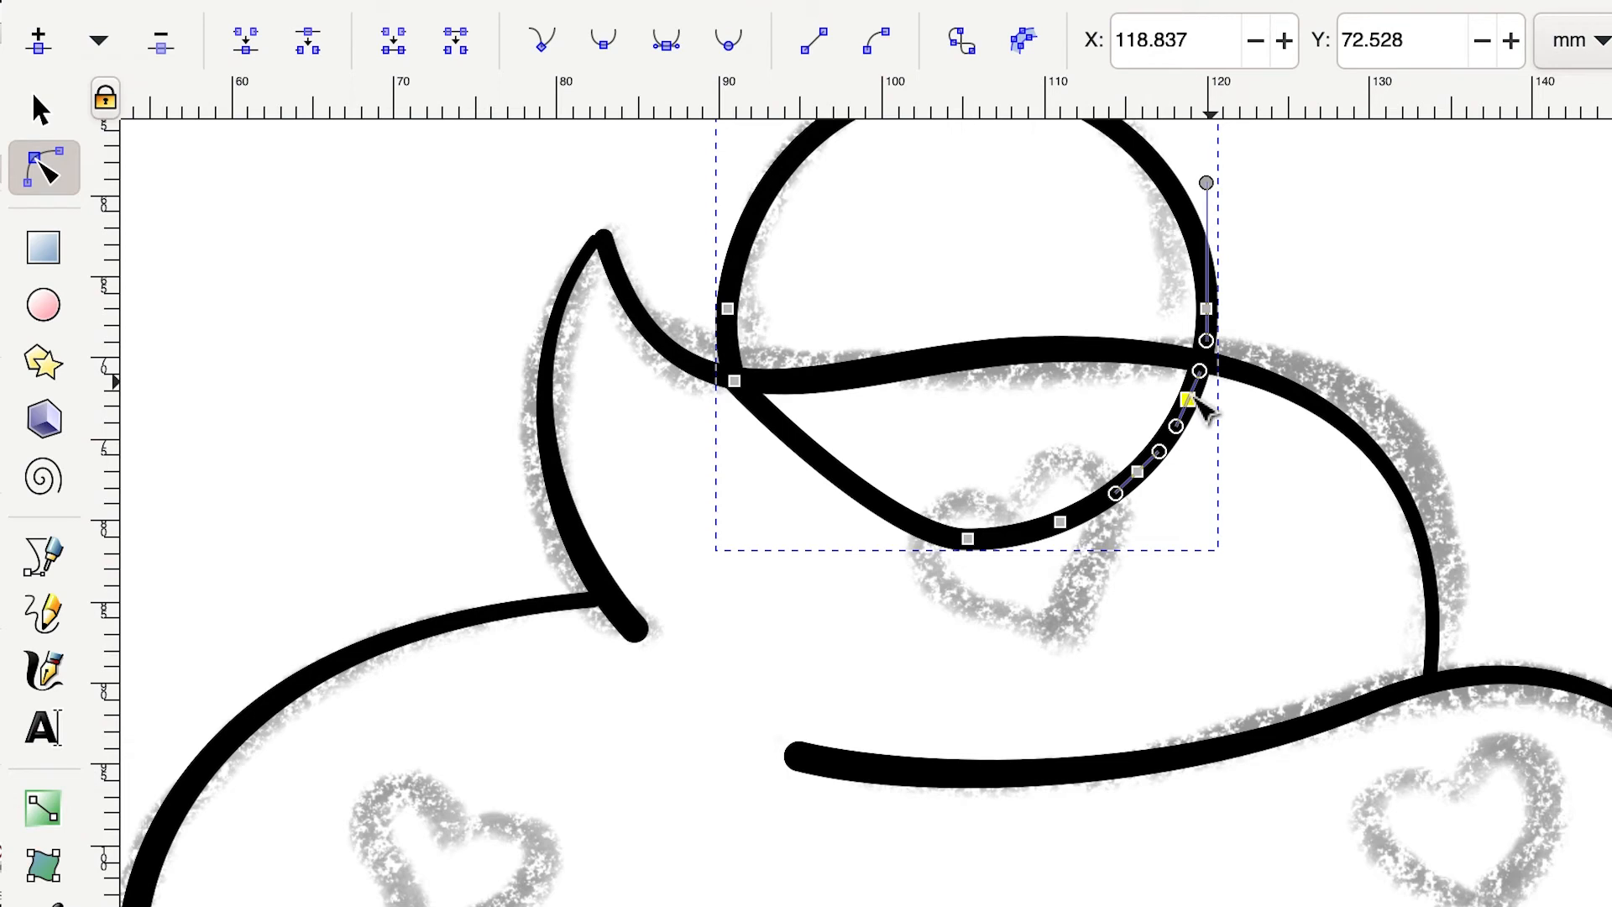
drag(1188, 398, 1209, 342)
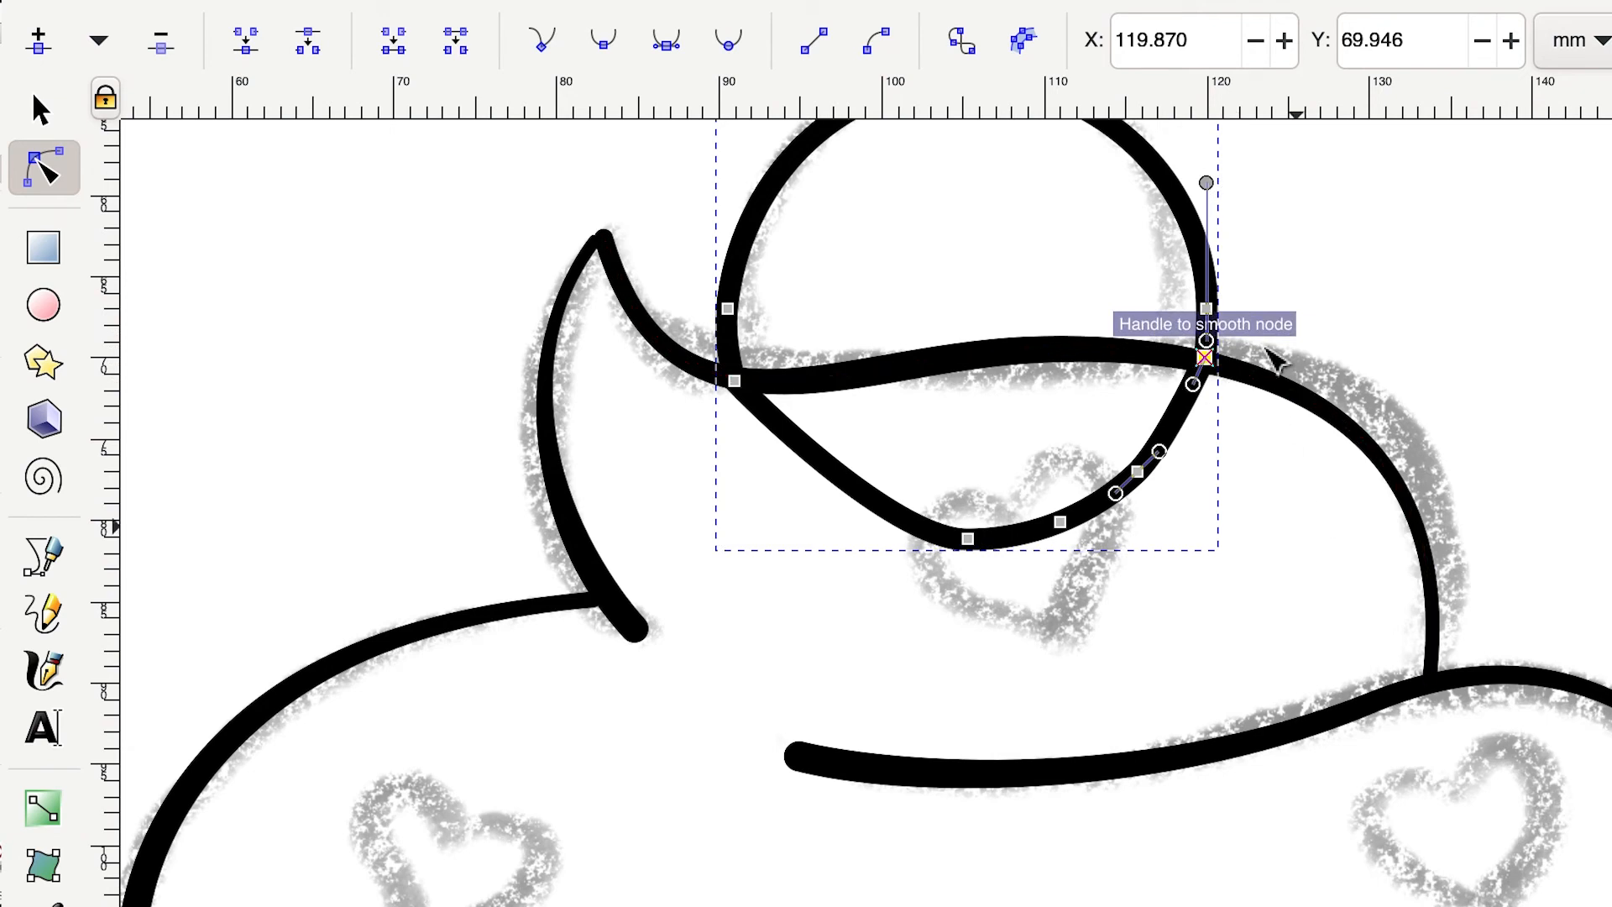
Select the cherry's lower nodes and delete the segments between the two frosting intersections, leaving an open arch
click(1228, 552)
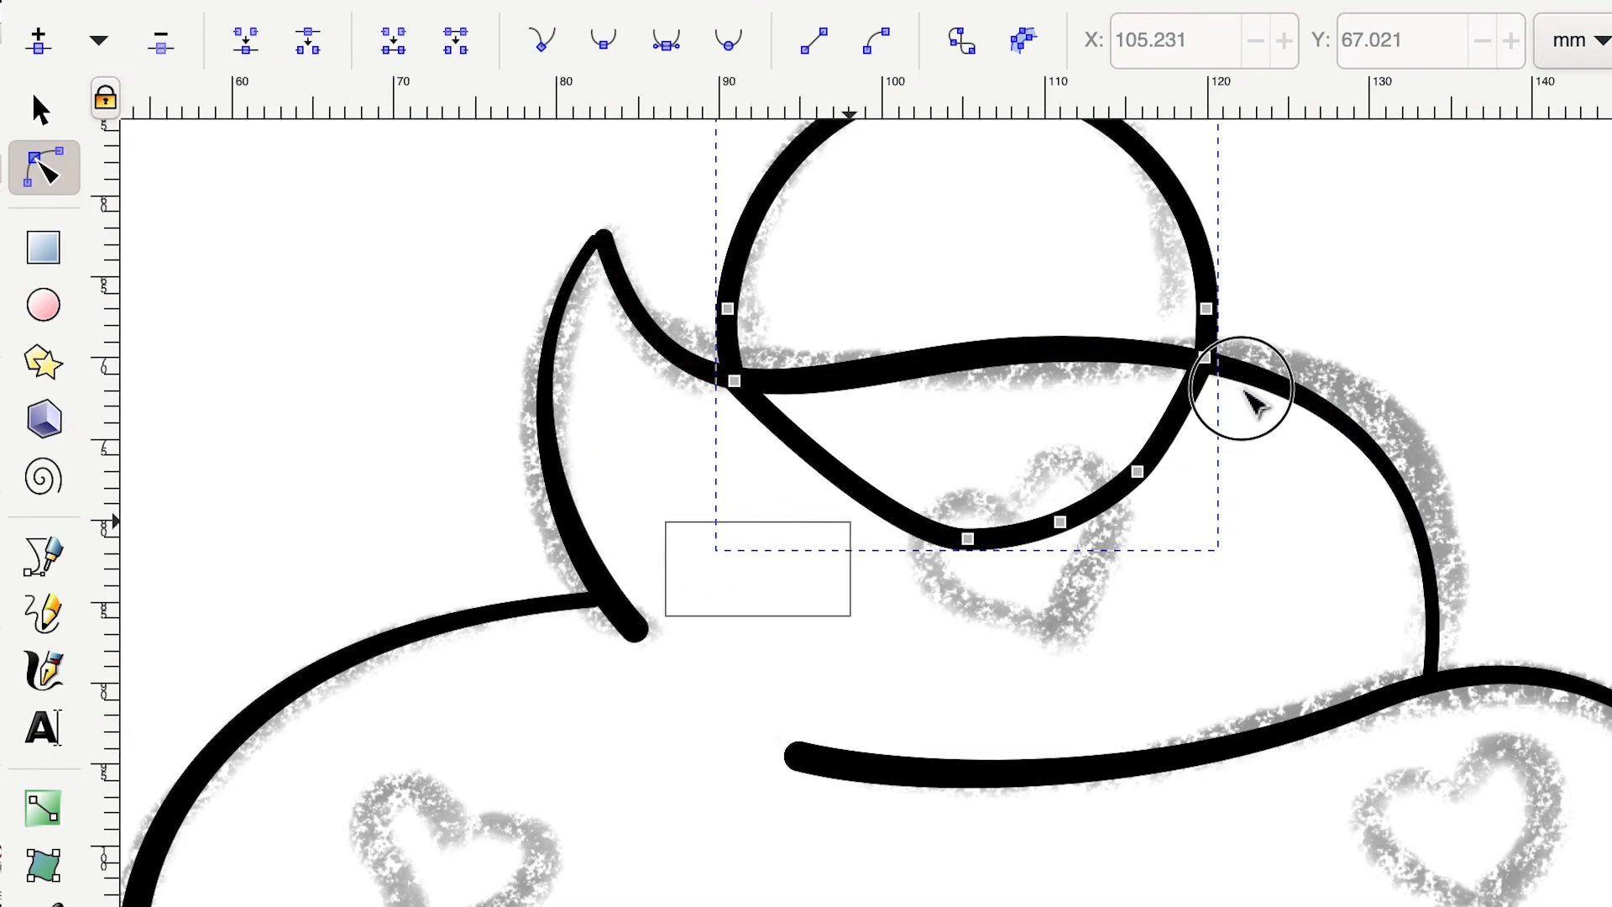
drag(1245, 392, 1279, 352)
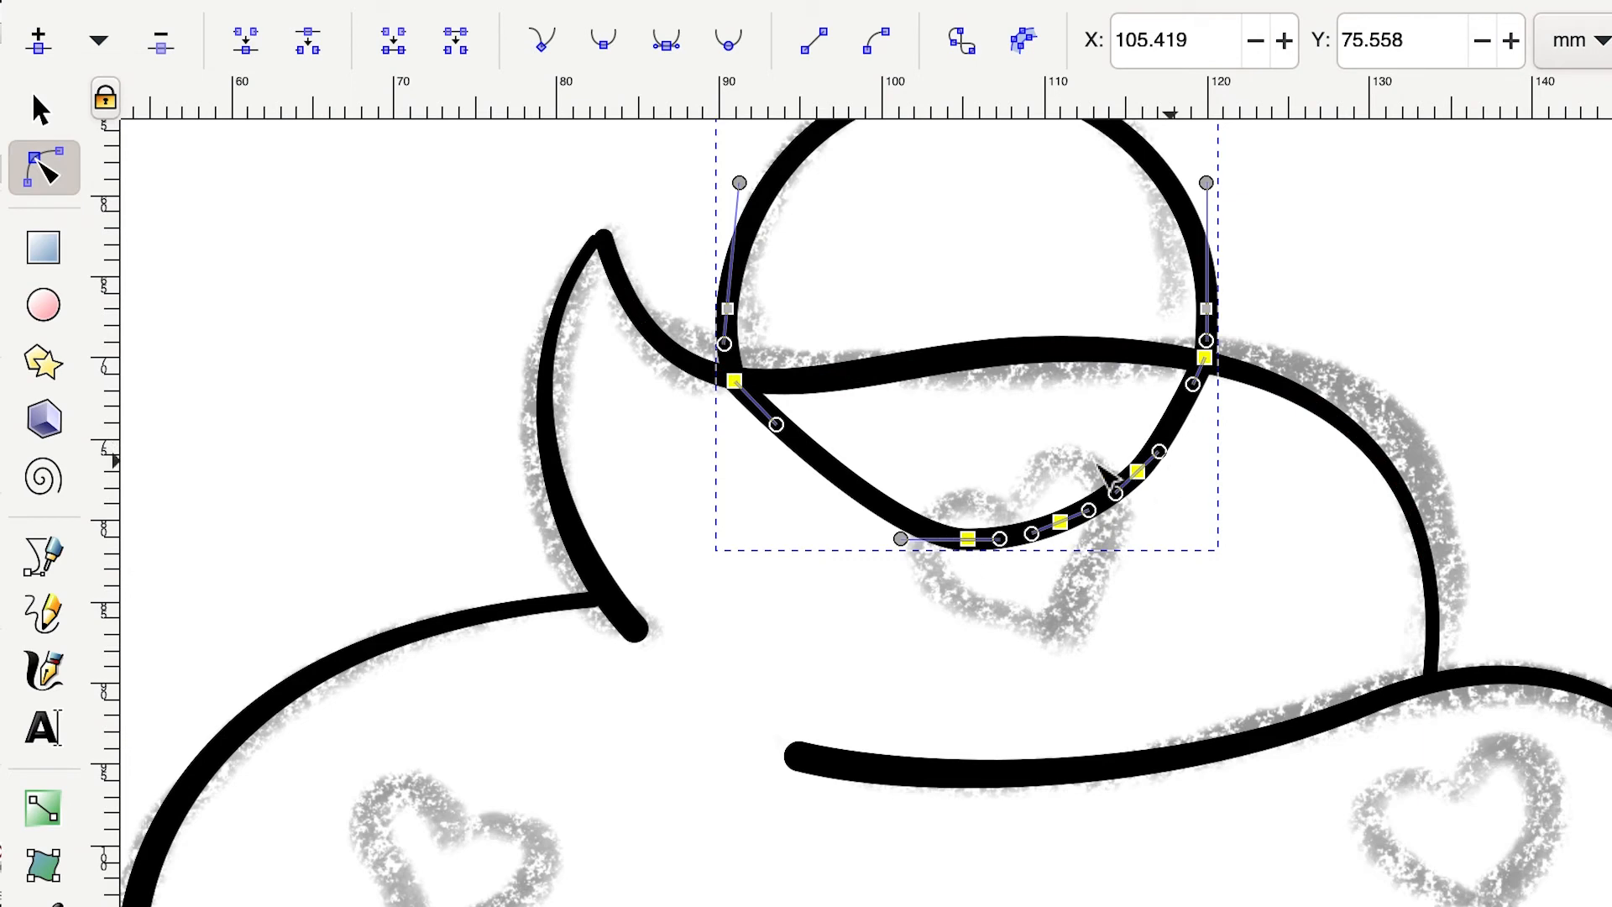
click(456, 46)
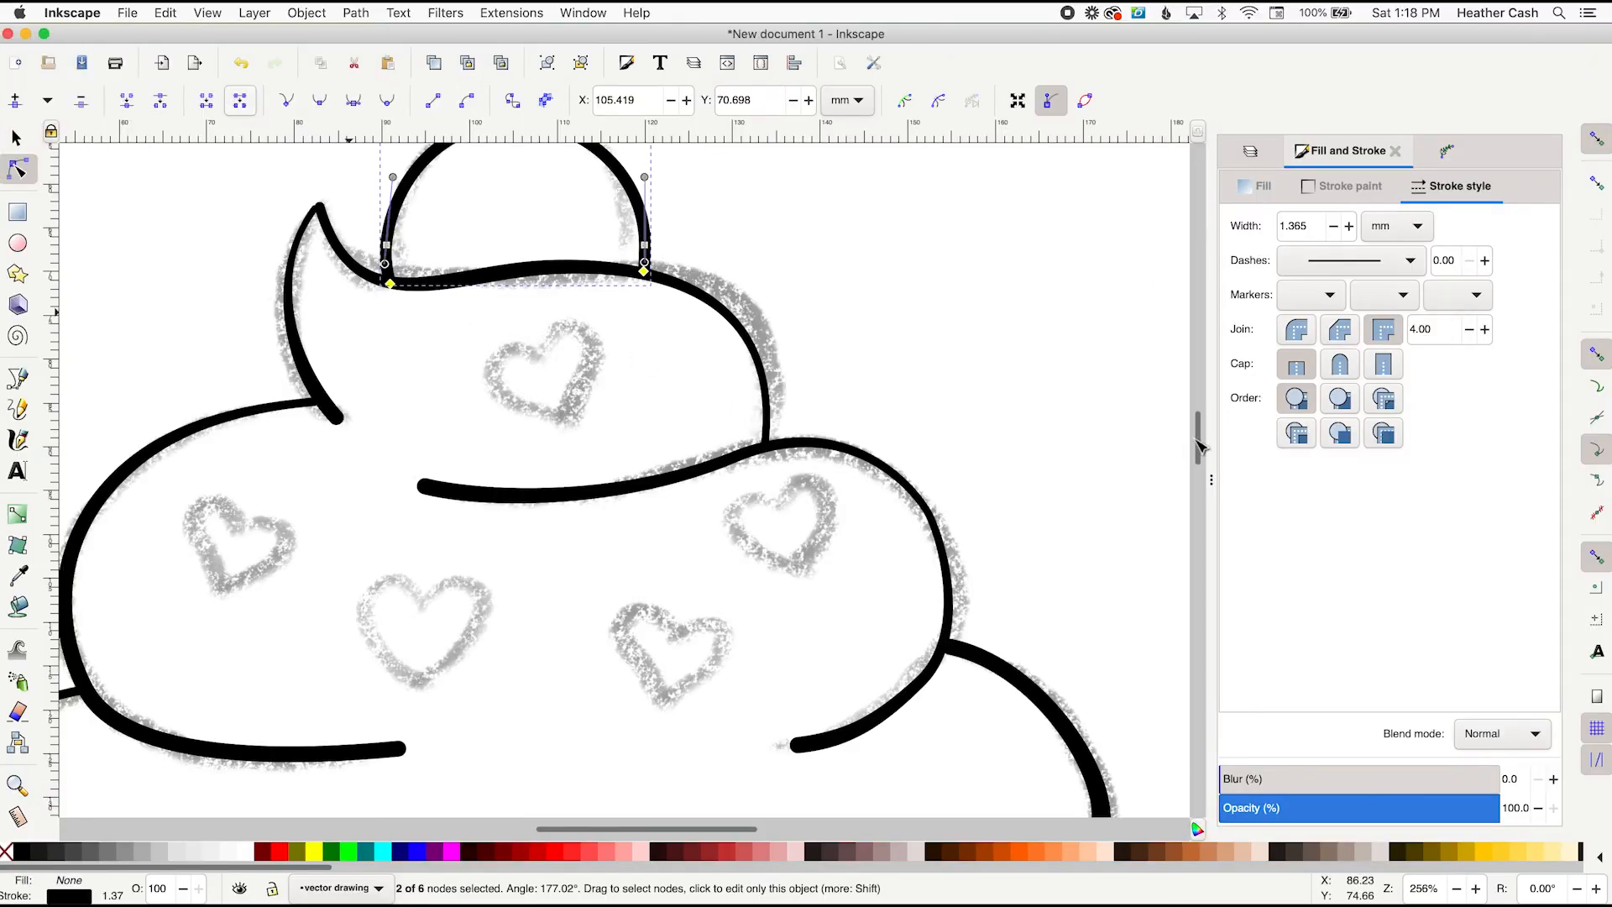
drag(1200, 446, 1200, 429)
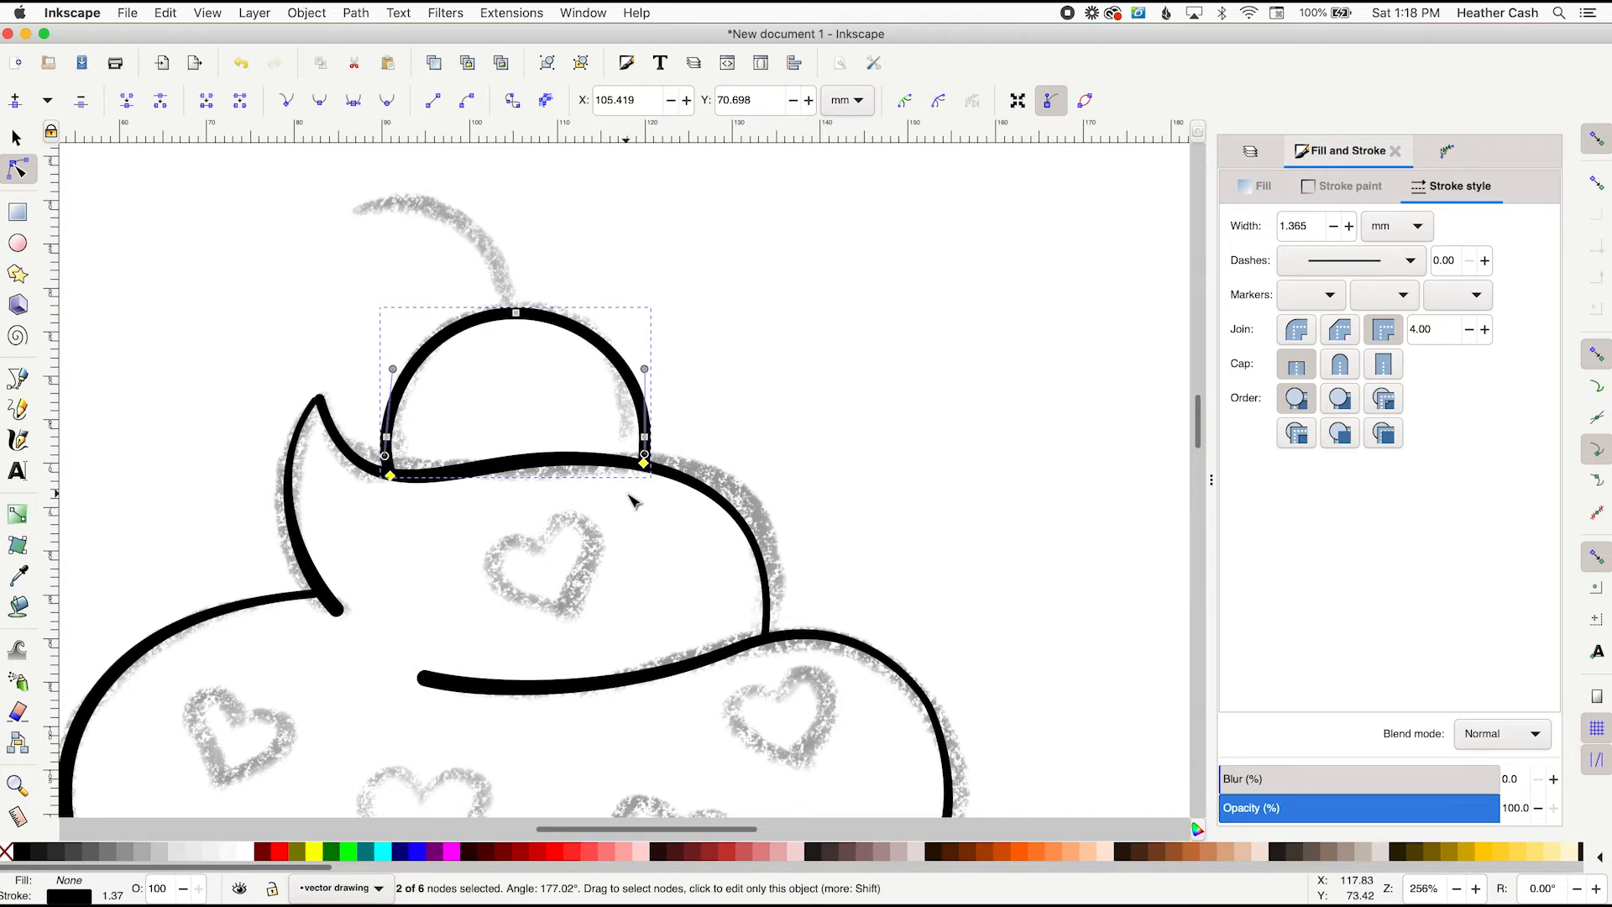
Apply the Power stroke path effect to the cherry arch and adjust its stroke width at the top and the left end
click(1445, 154)
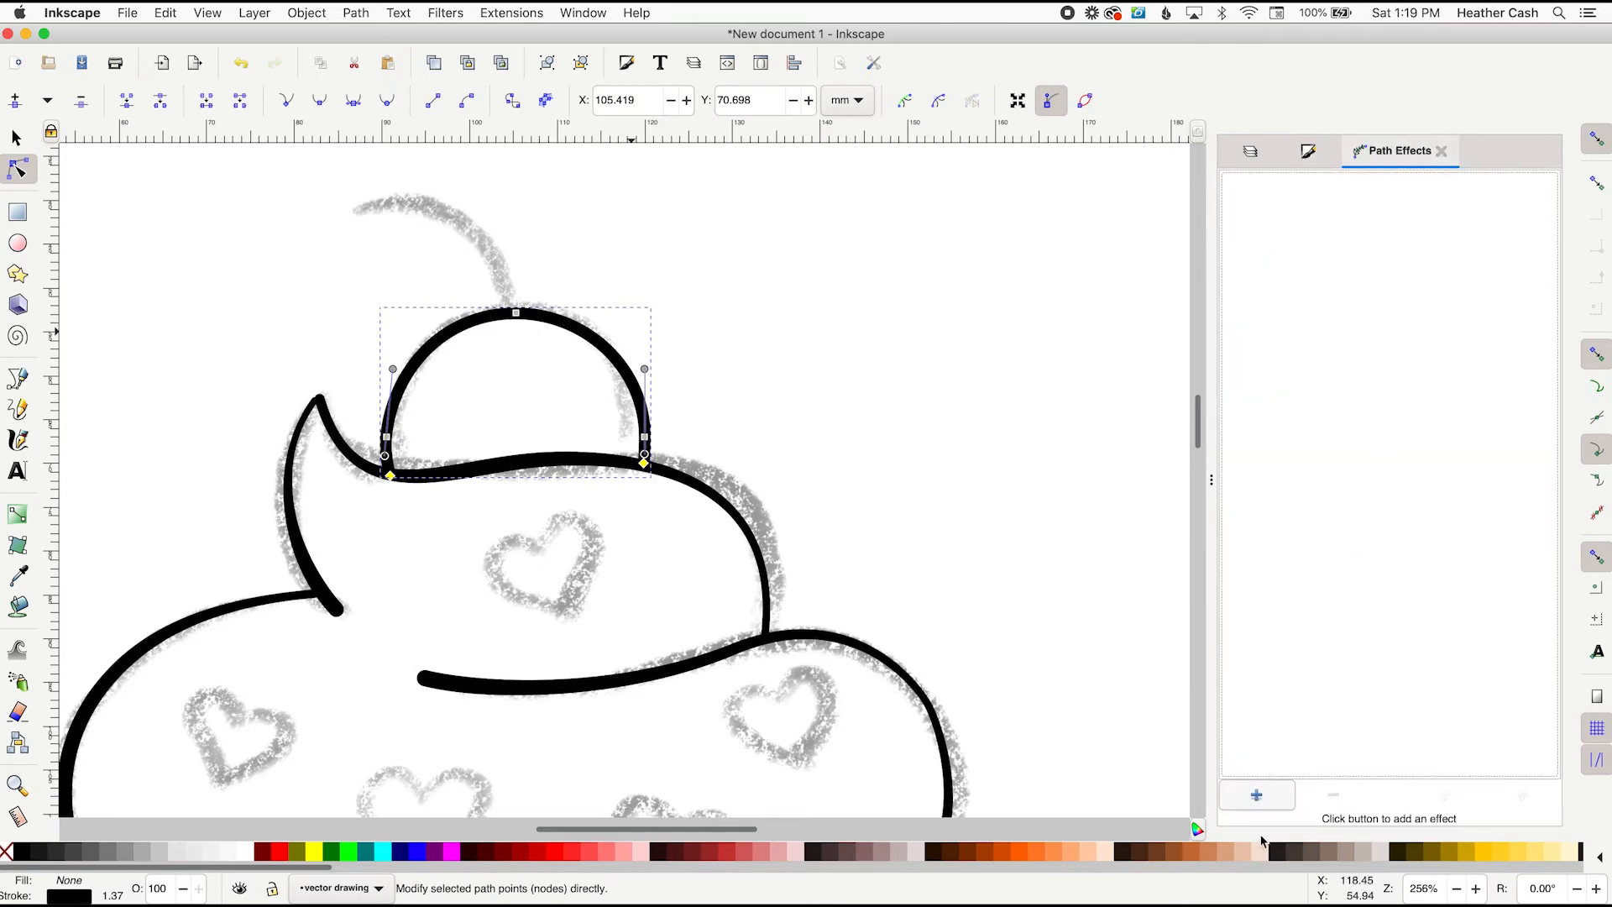
click(1256, 796)
click(244, 317)
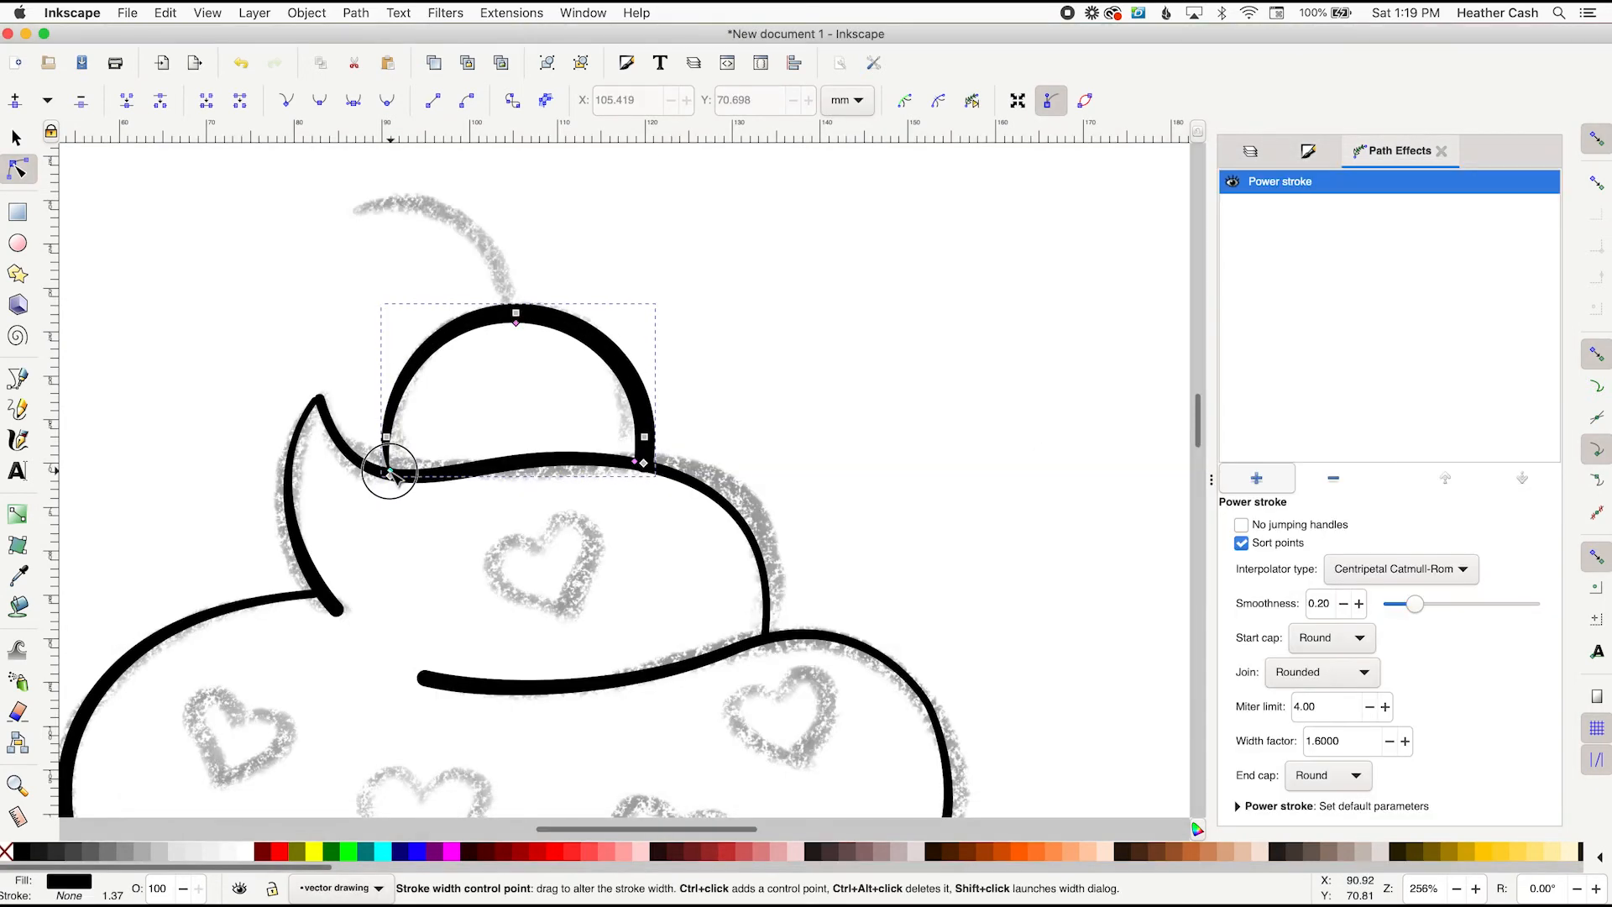
drag(517, 324, 521, 320)
drag(392, 471, 393, 473)
Apply the Power stroke path effect to the cherry stem and thin its line at two width control points
click(423, 208)
click(1256, 478)
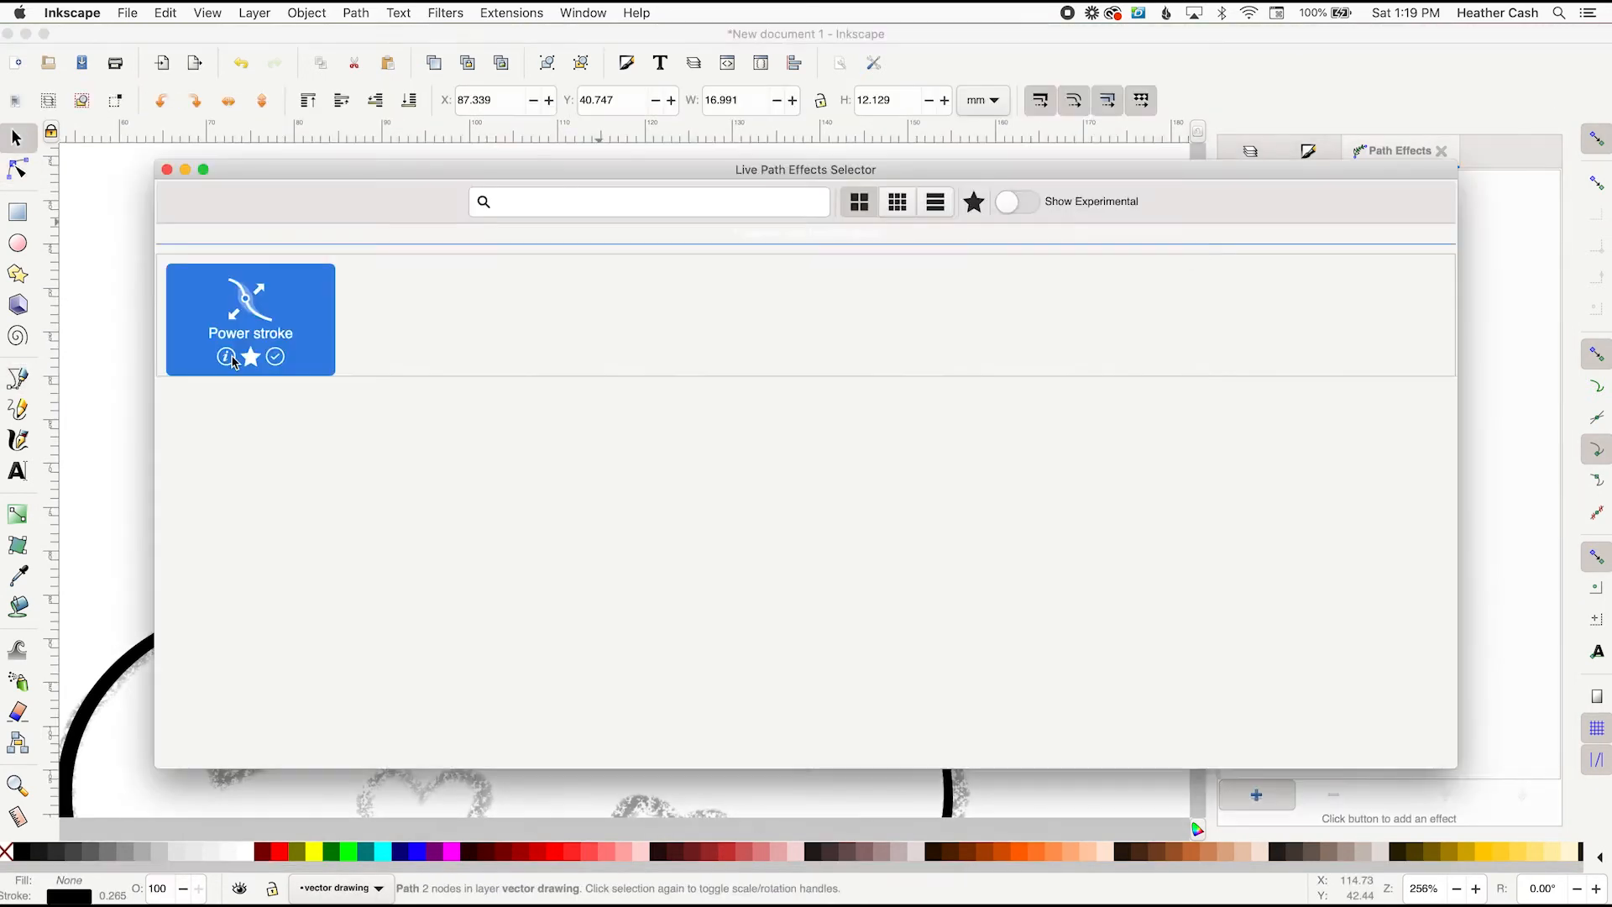
click(249, 313)
drag(398, 210, 396, 216)
drag(495, 270, 494, 273)
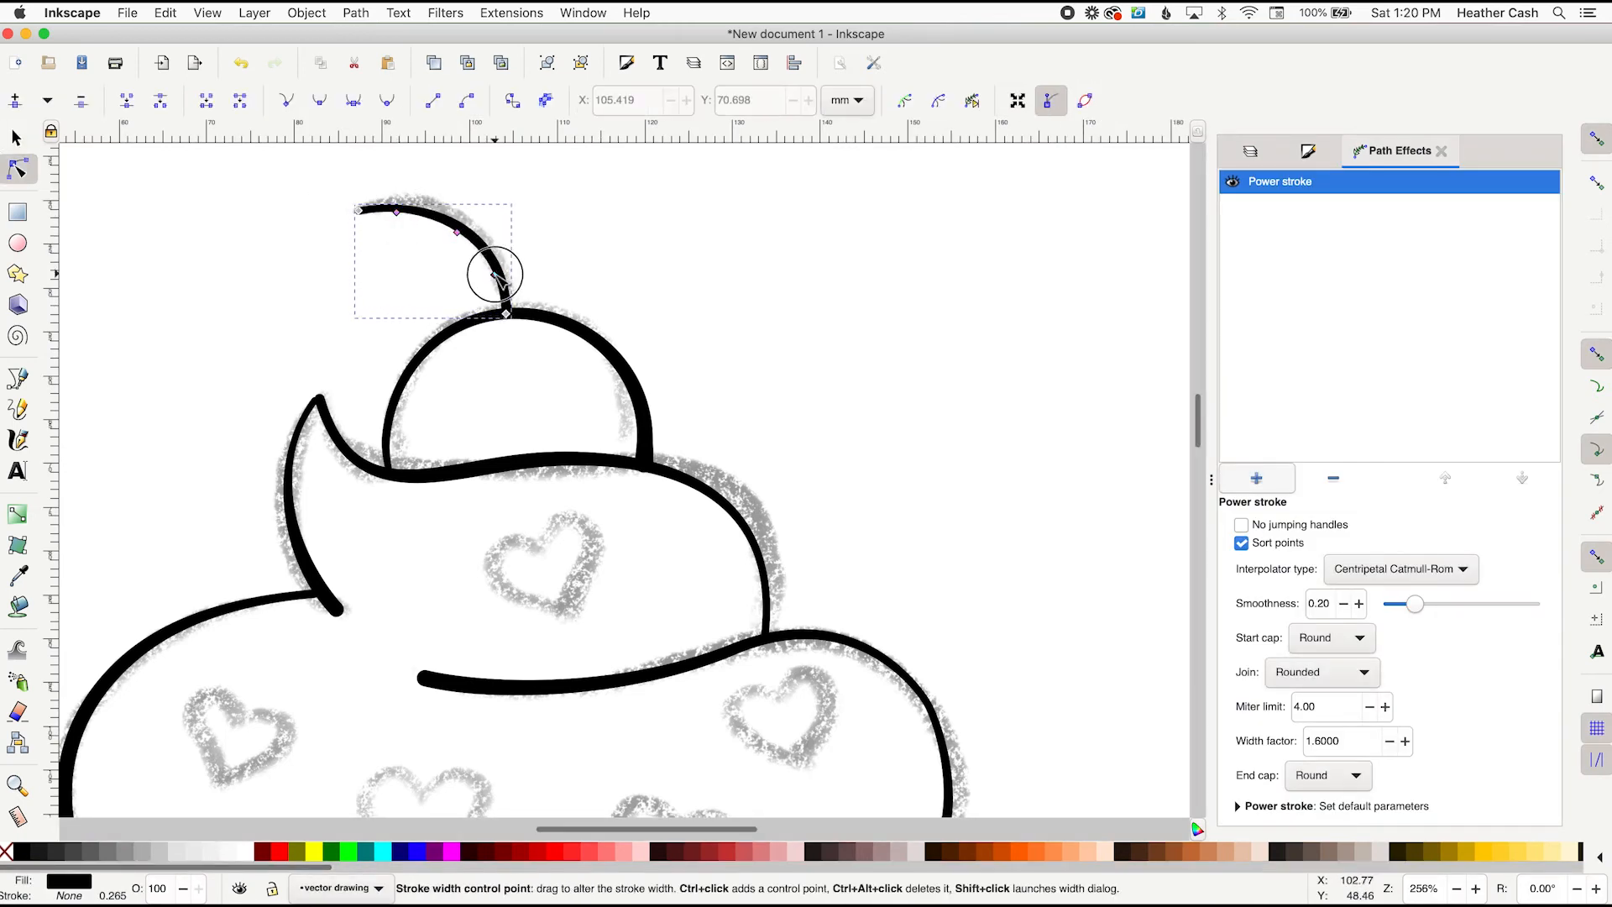
click(508, 518)
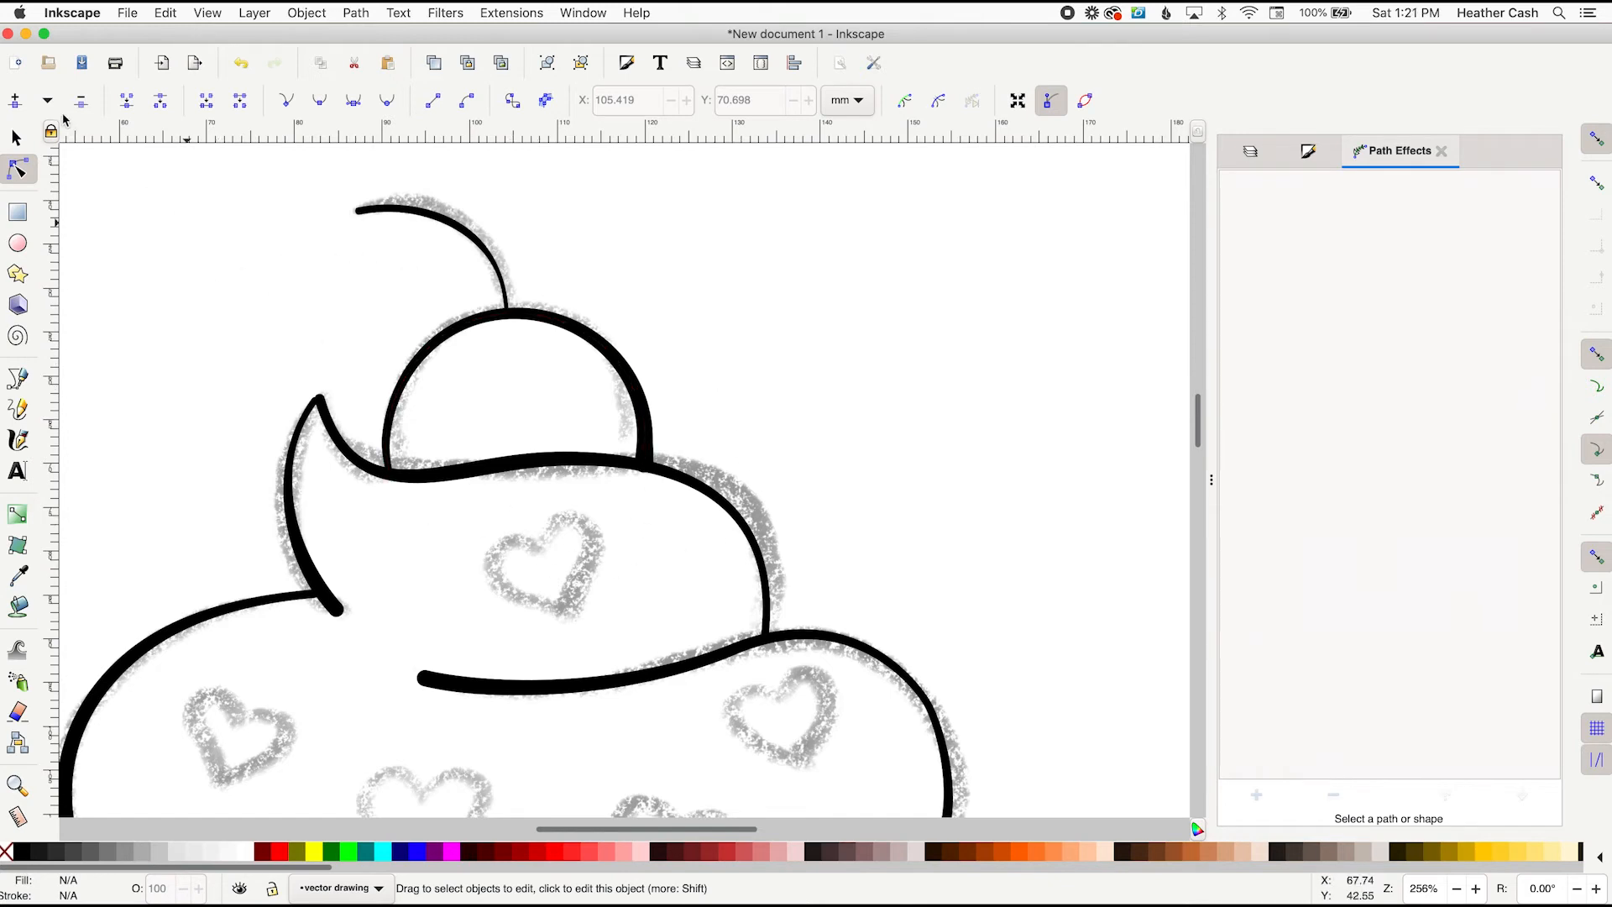
Save the drawing on the Desktop as cupcake.svg in Inkscape SVG format
click(131, 11)
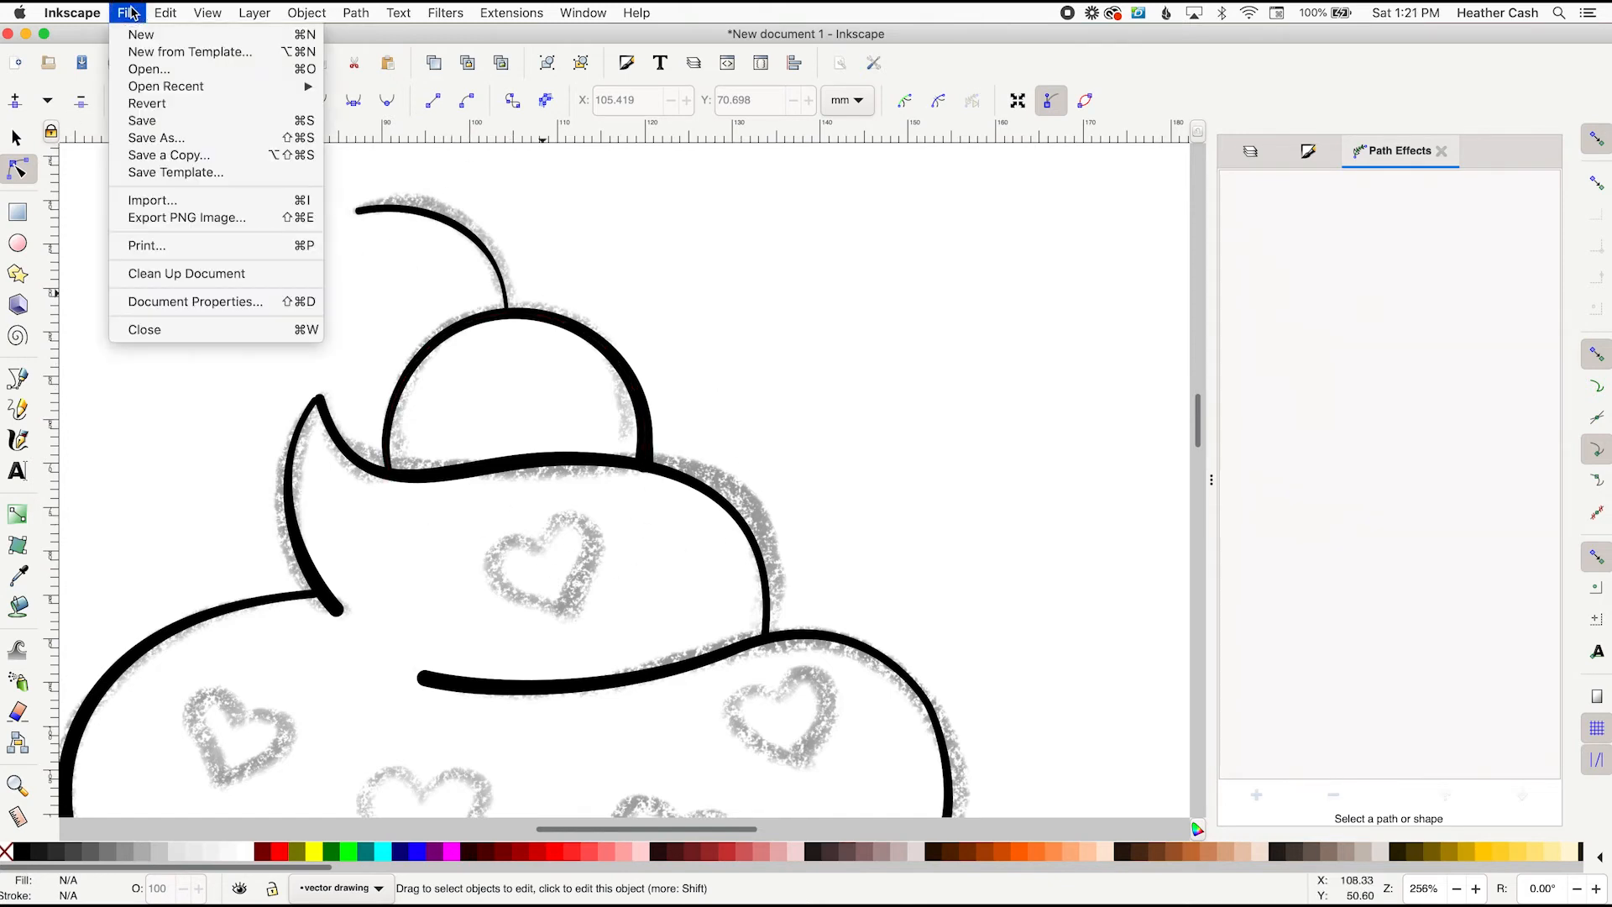
click(152, 120)
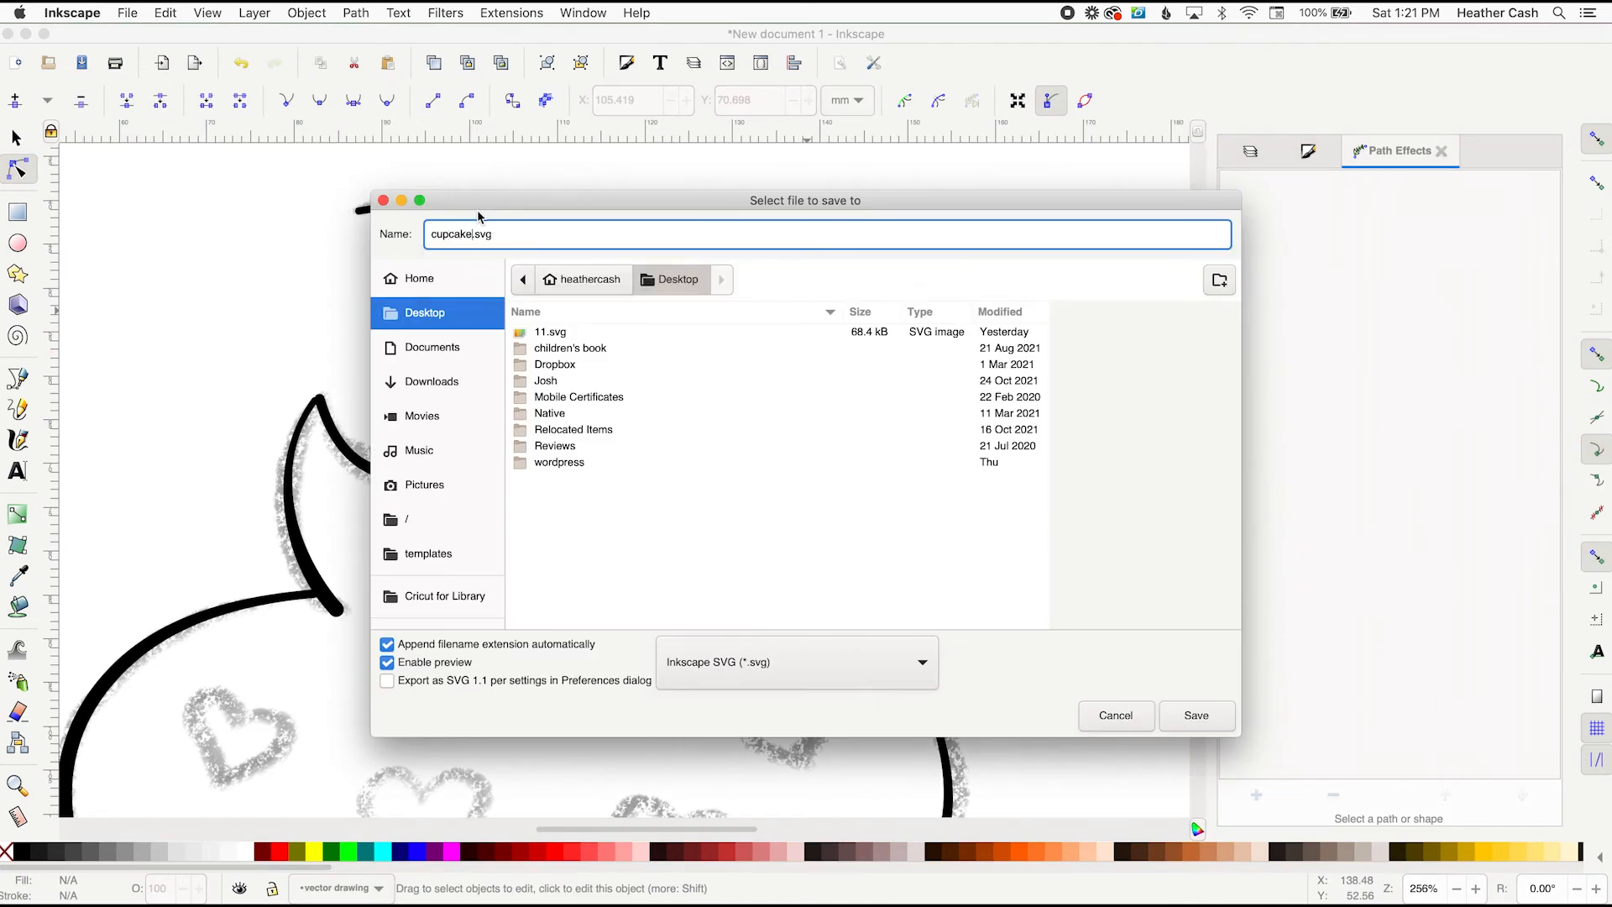
click(1195, 714)
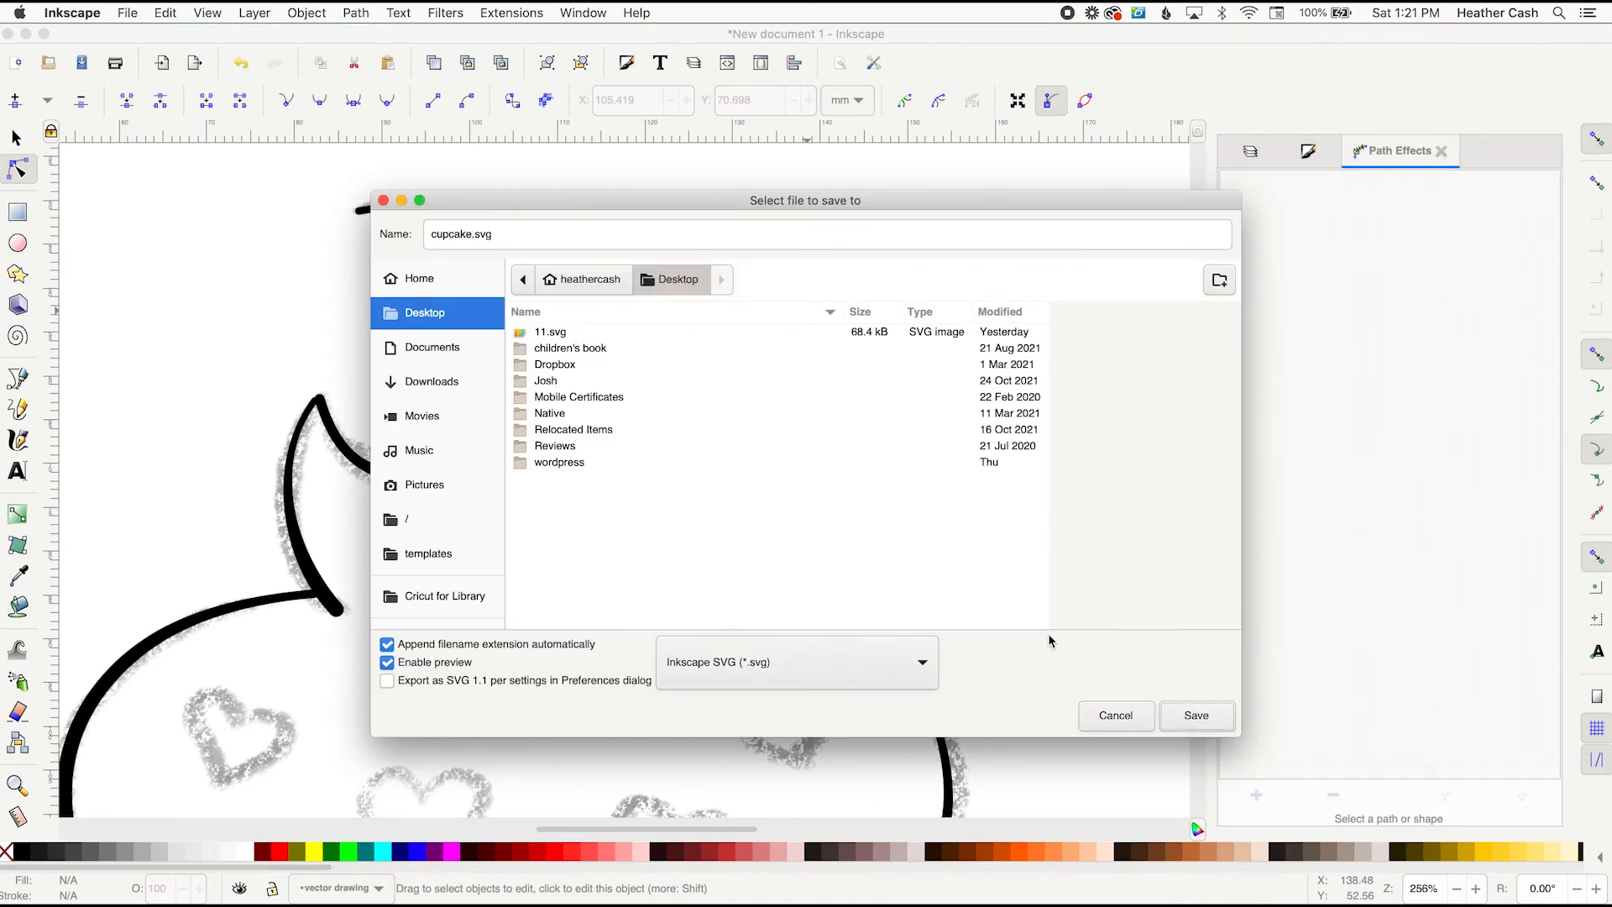
click(1196, 714)
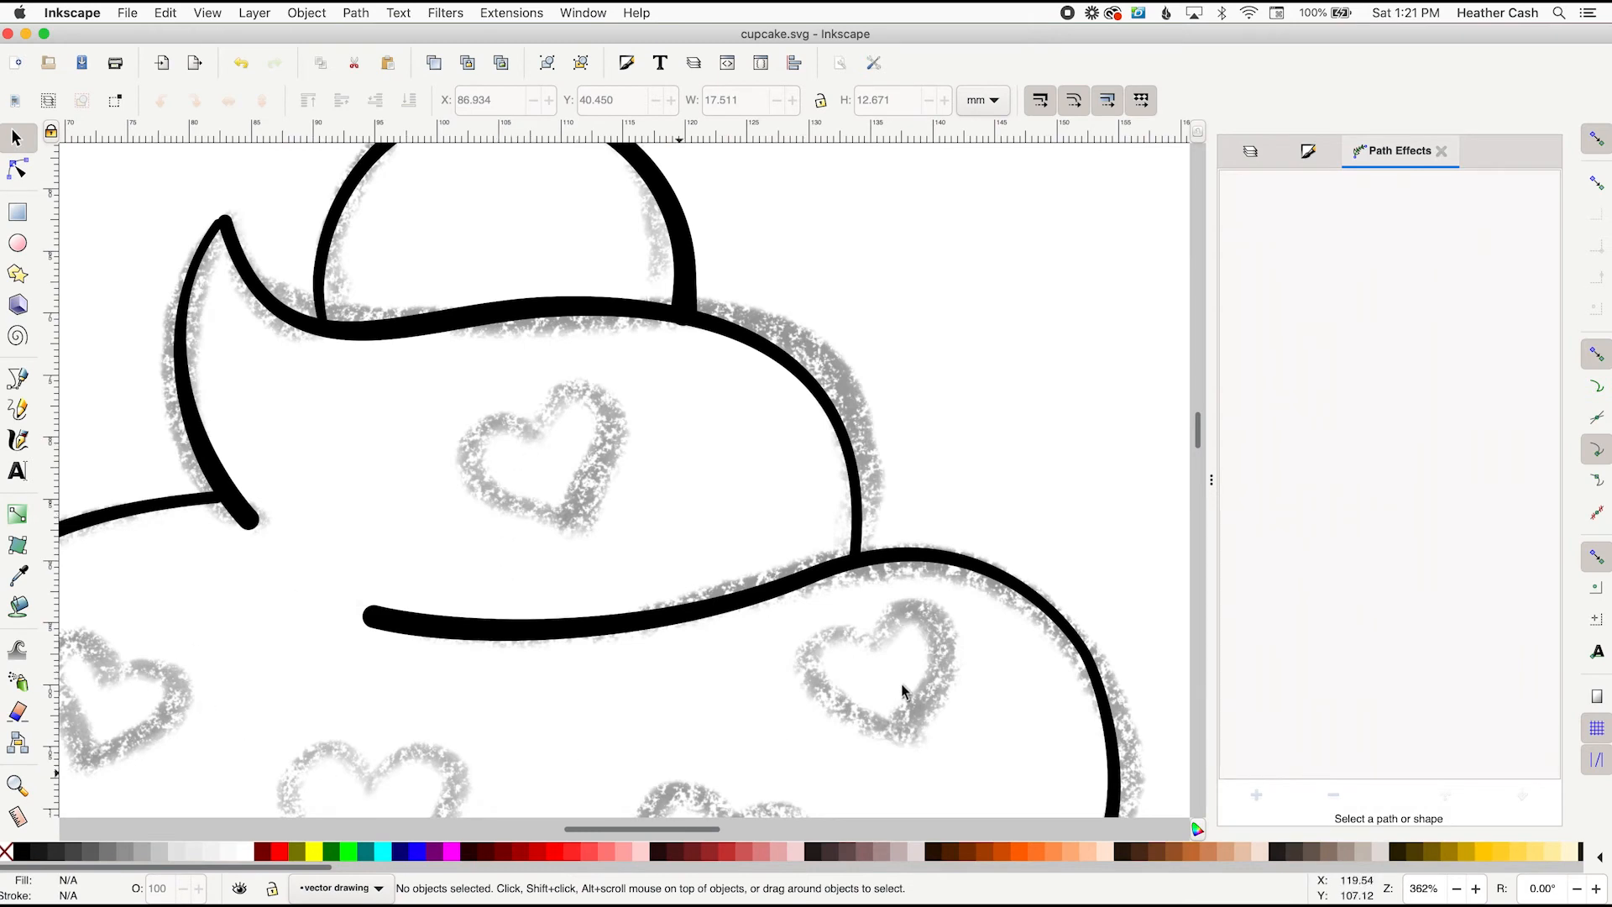
Trace the left half of the sketched heart in the top frosting tier as an open Bezier path
click(18, 377)
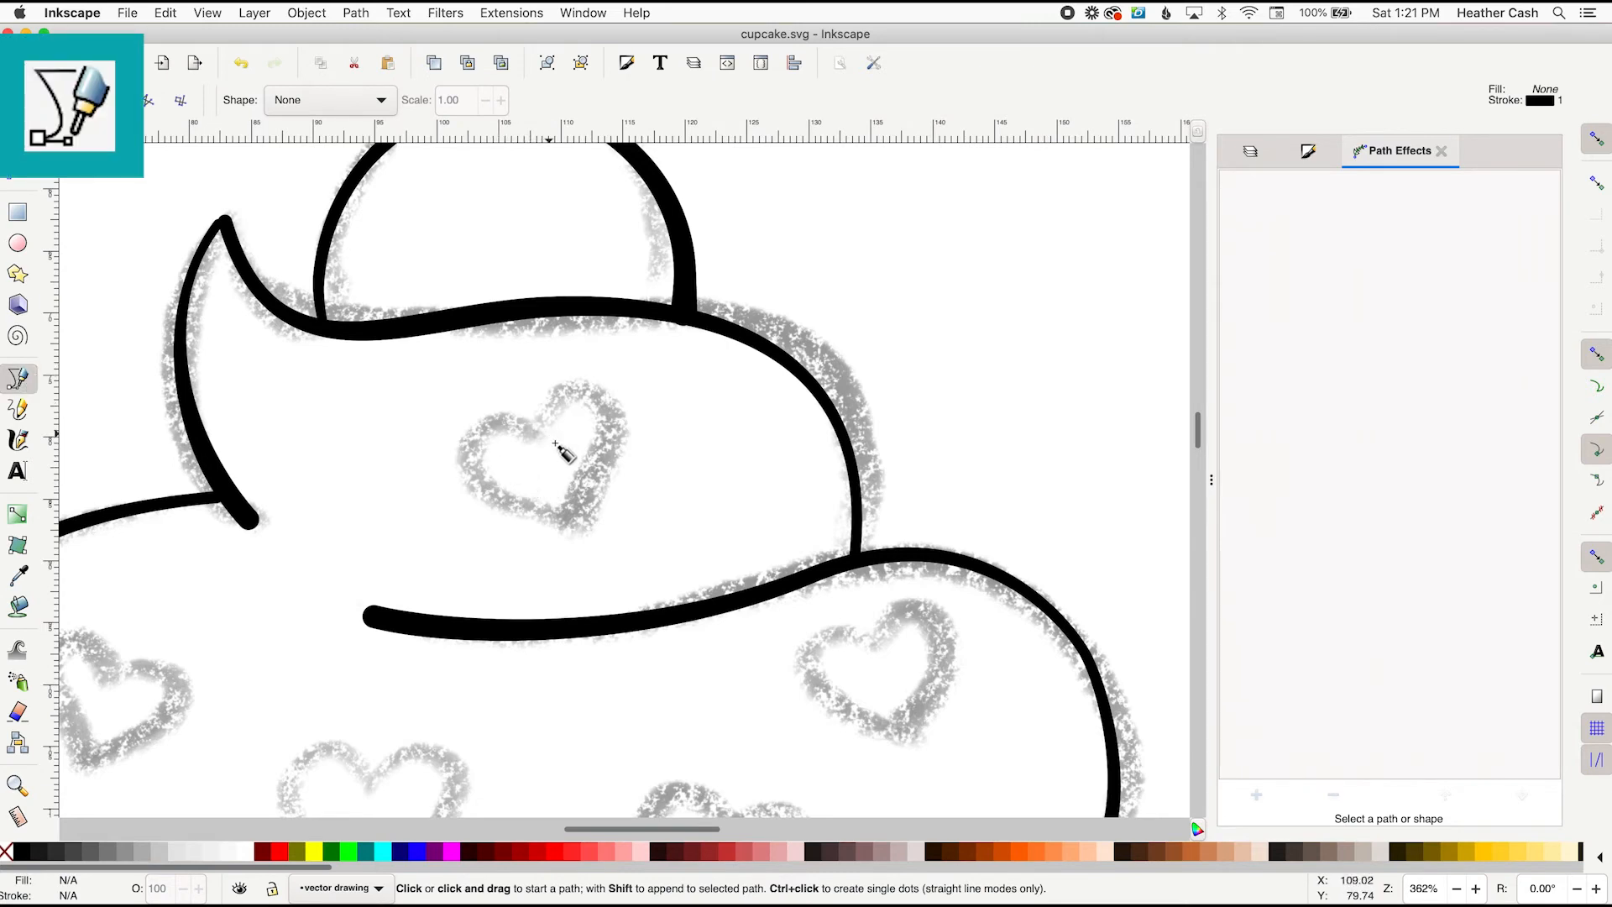
drag(542, 439, 463, 443)
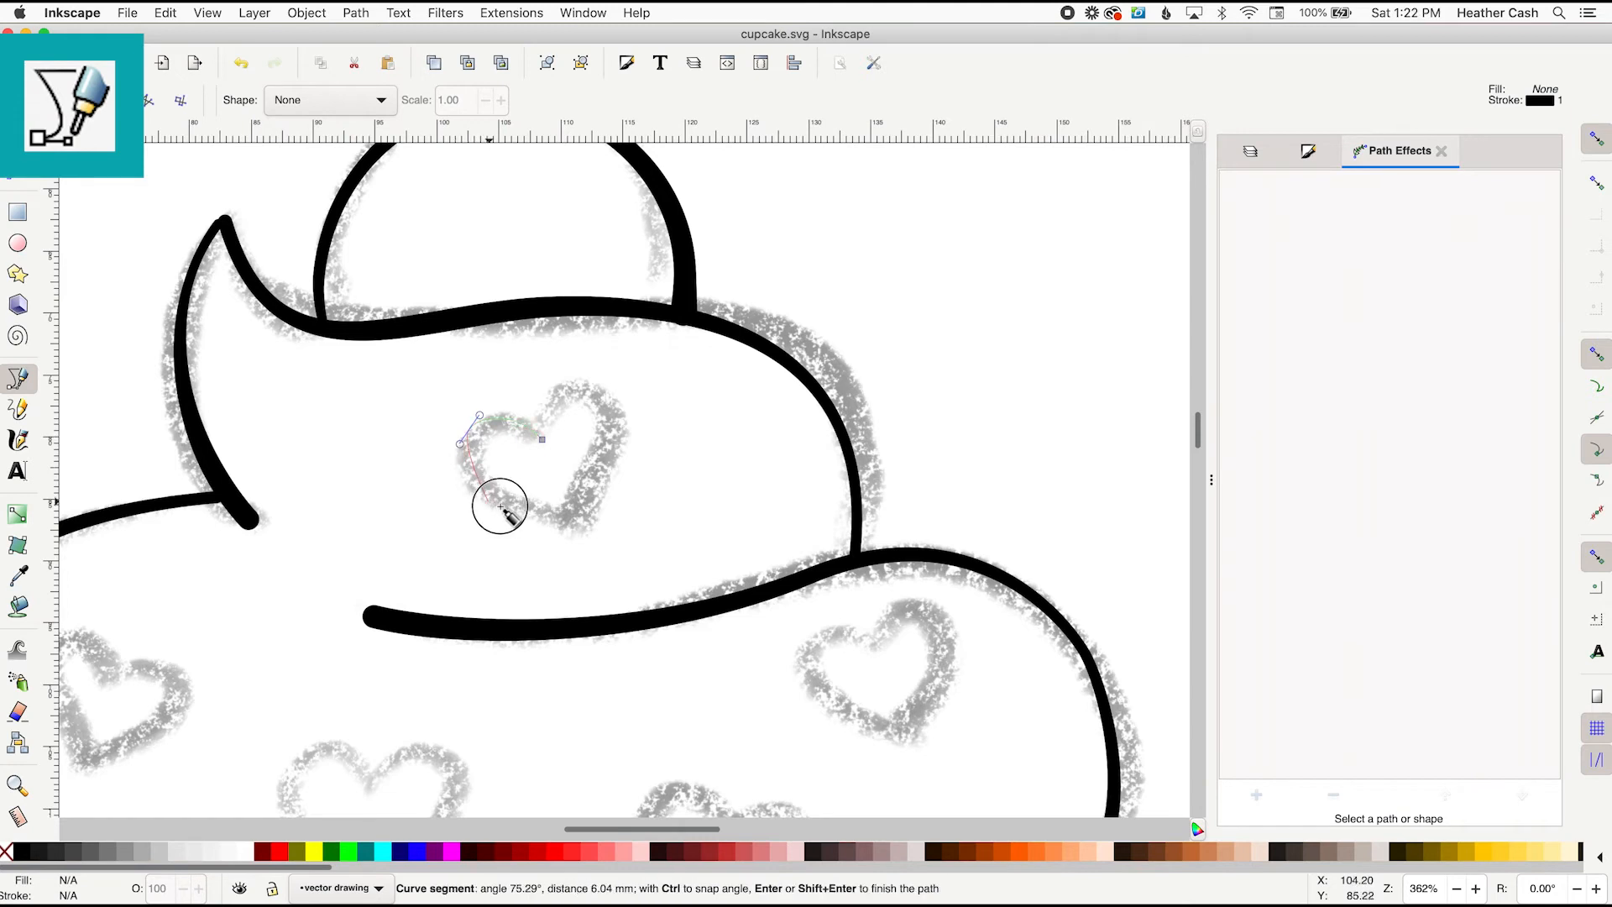
drag(489, 501, 521, 524)
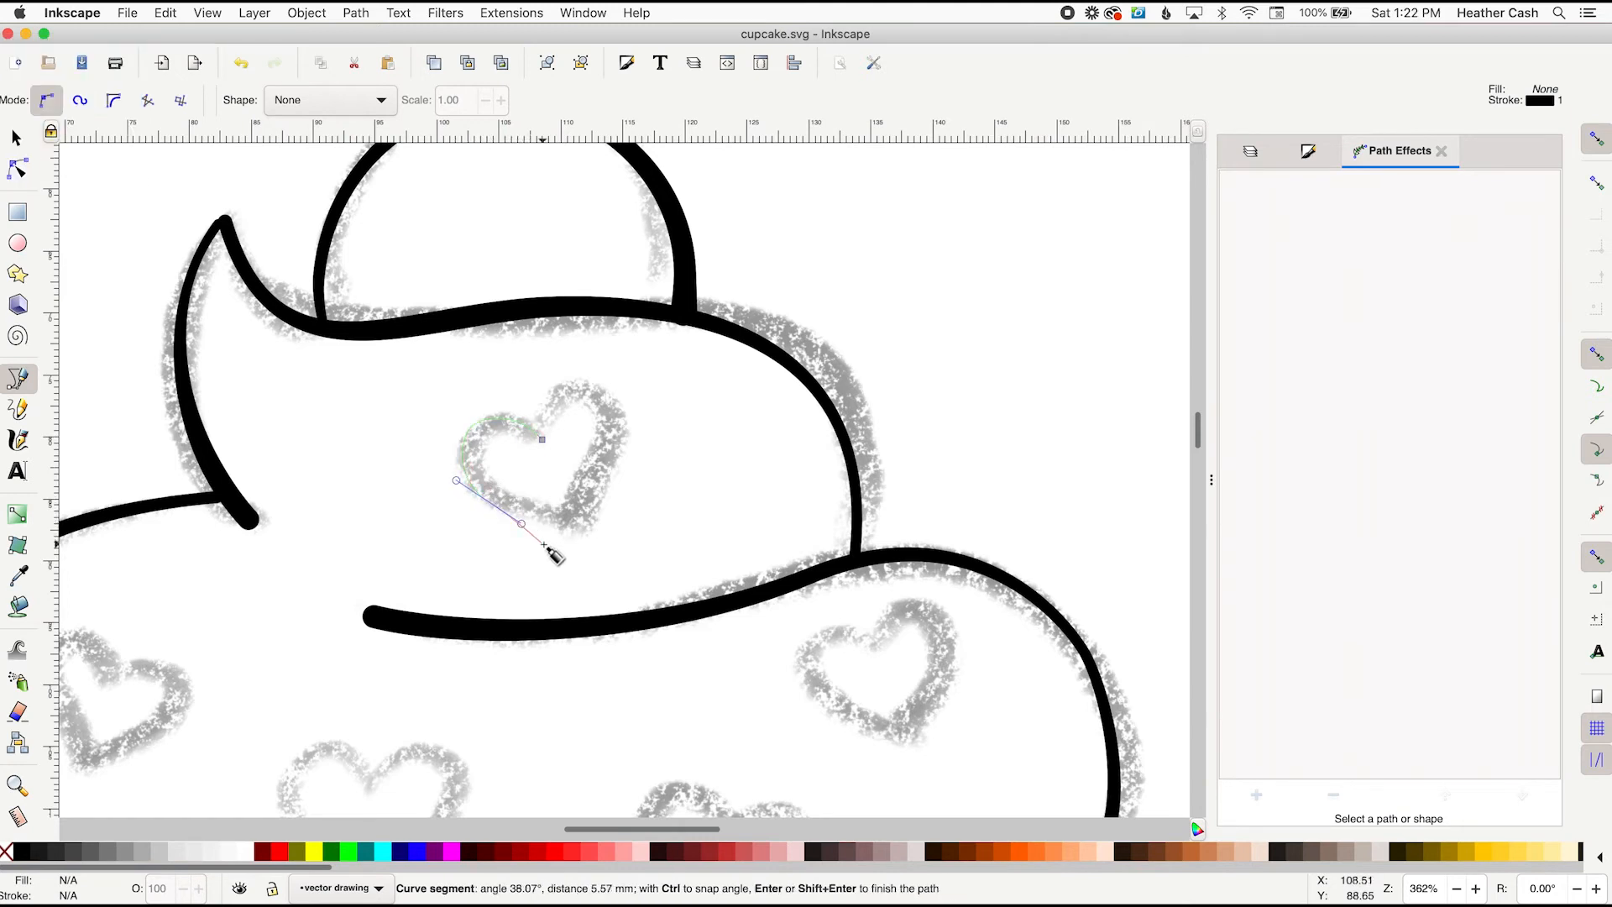
click(544, 544)
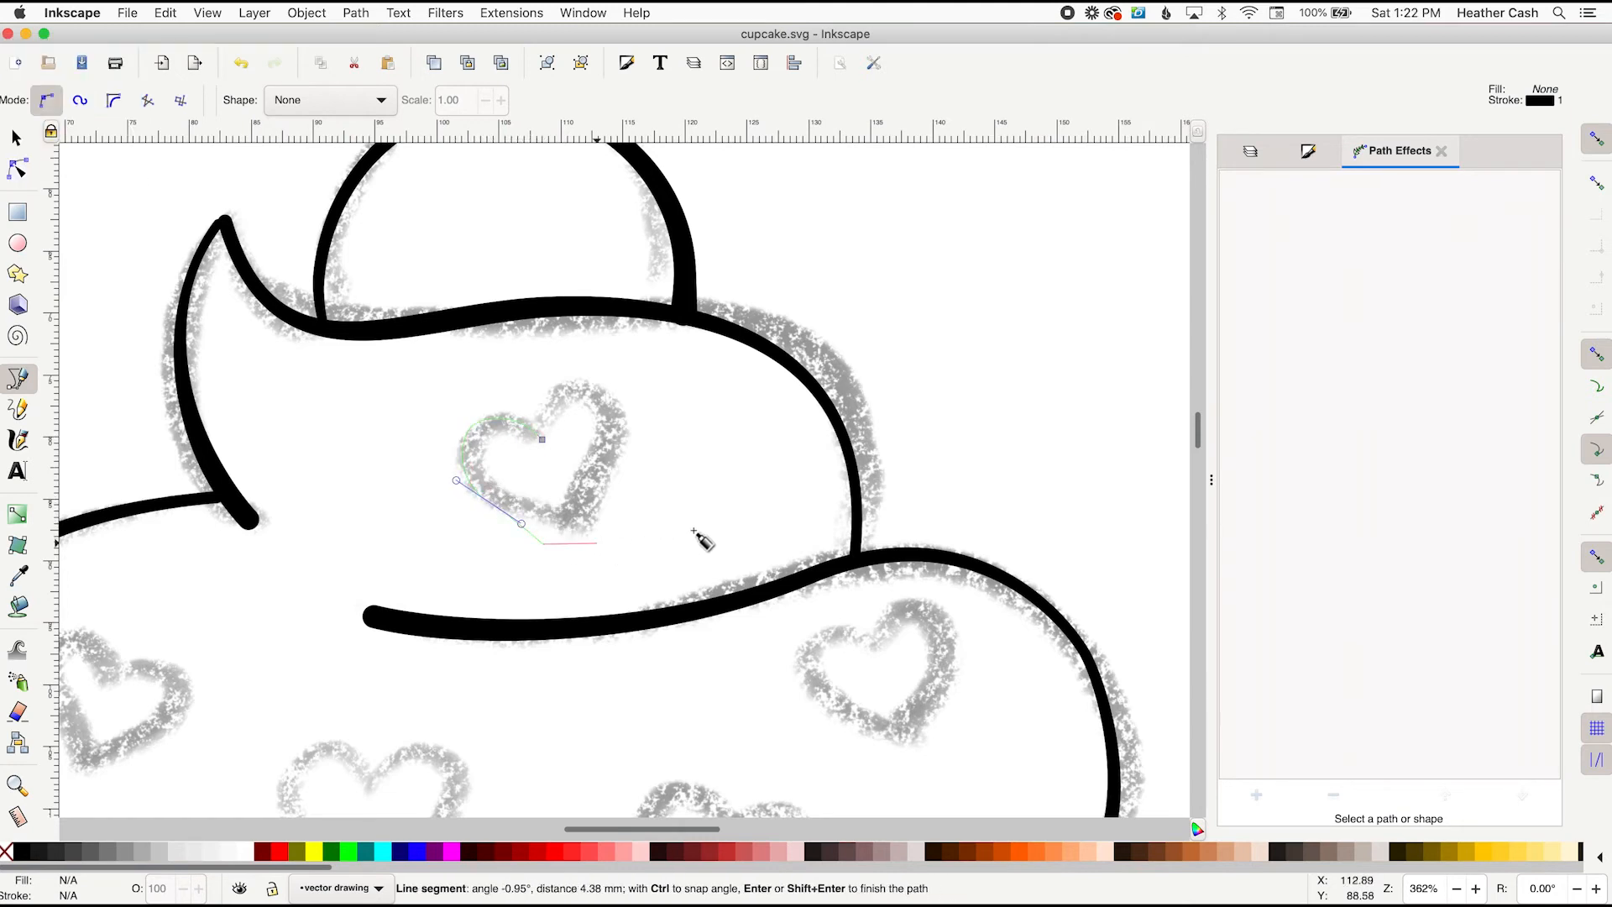
key(Return)
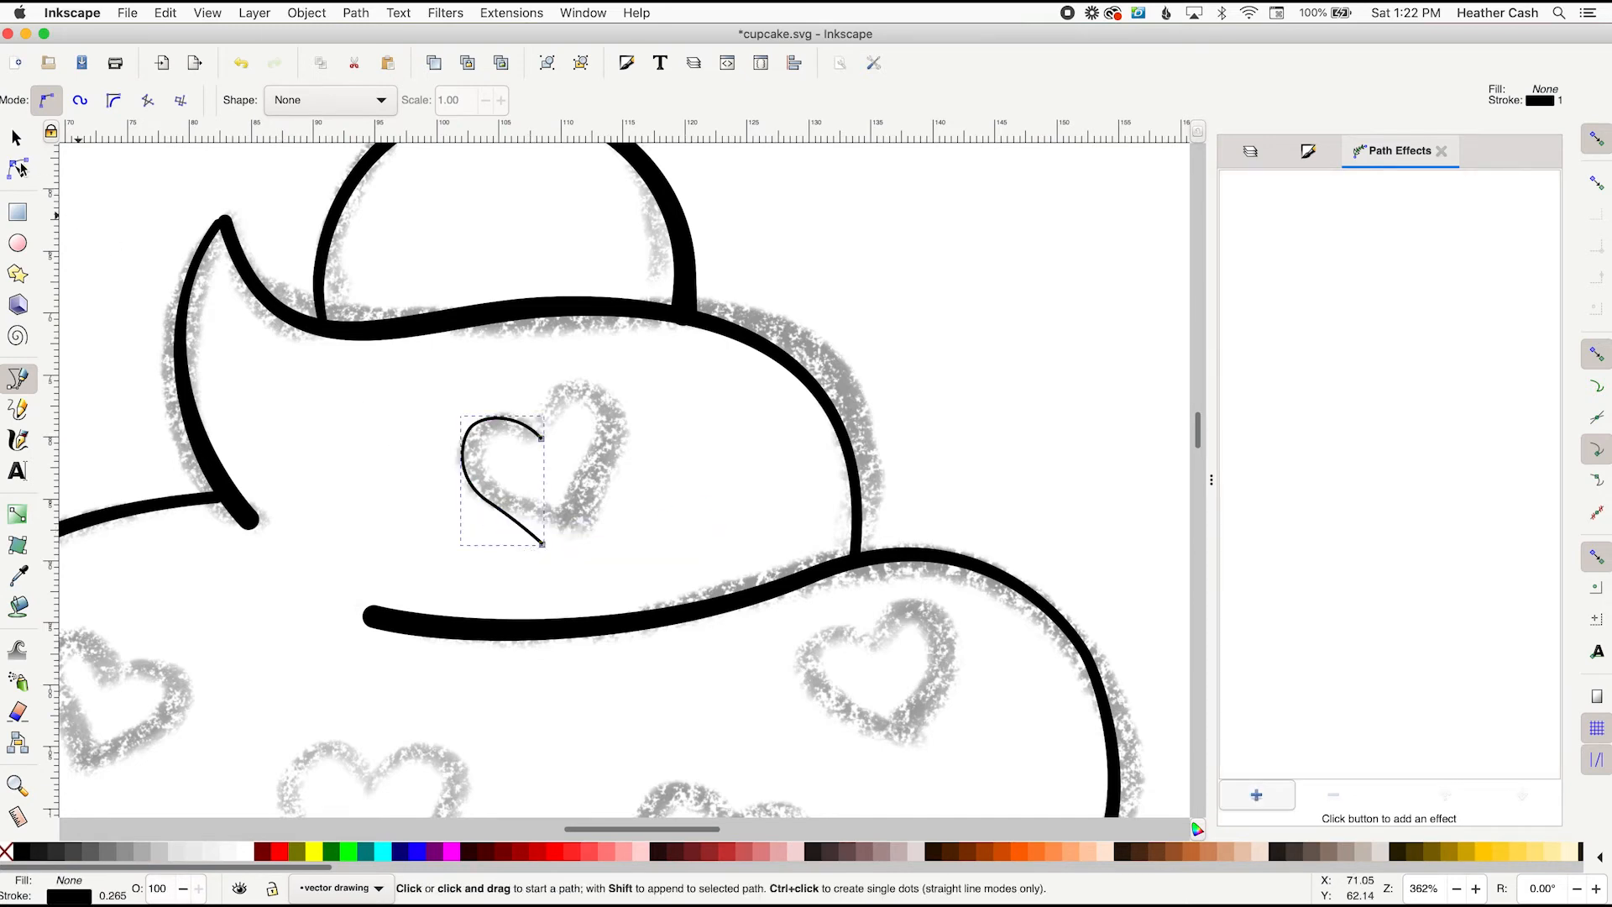
Duplicate the half heart, move the copy beside the original and flip it horizontally to complete the heart
key(s)
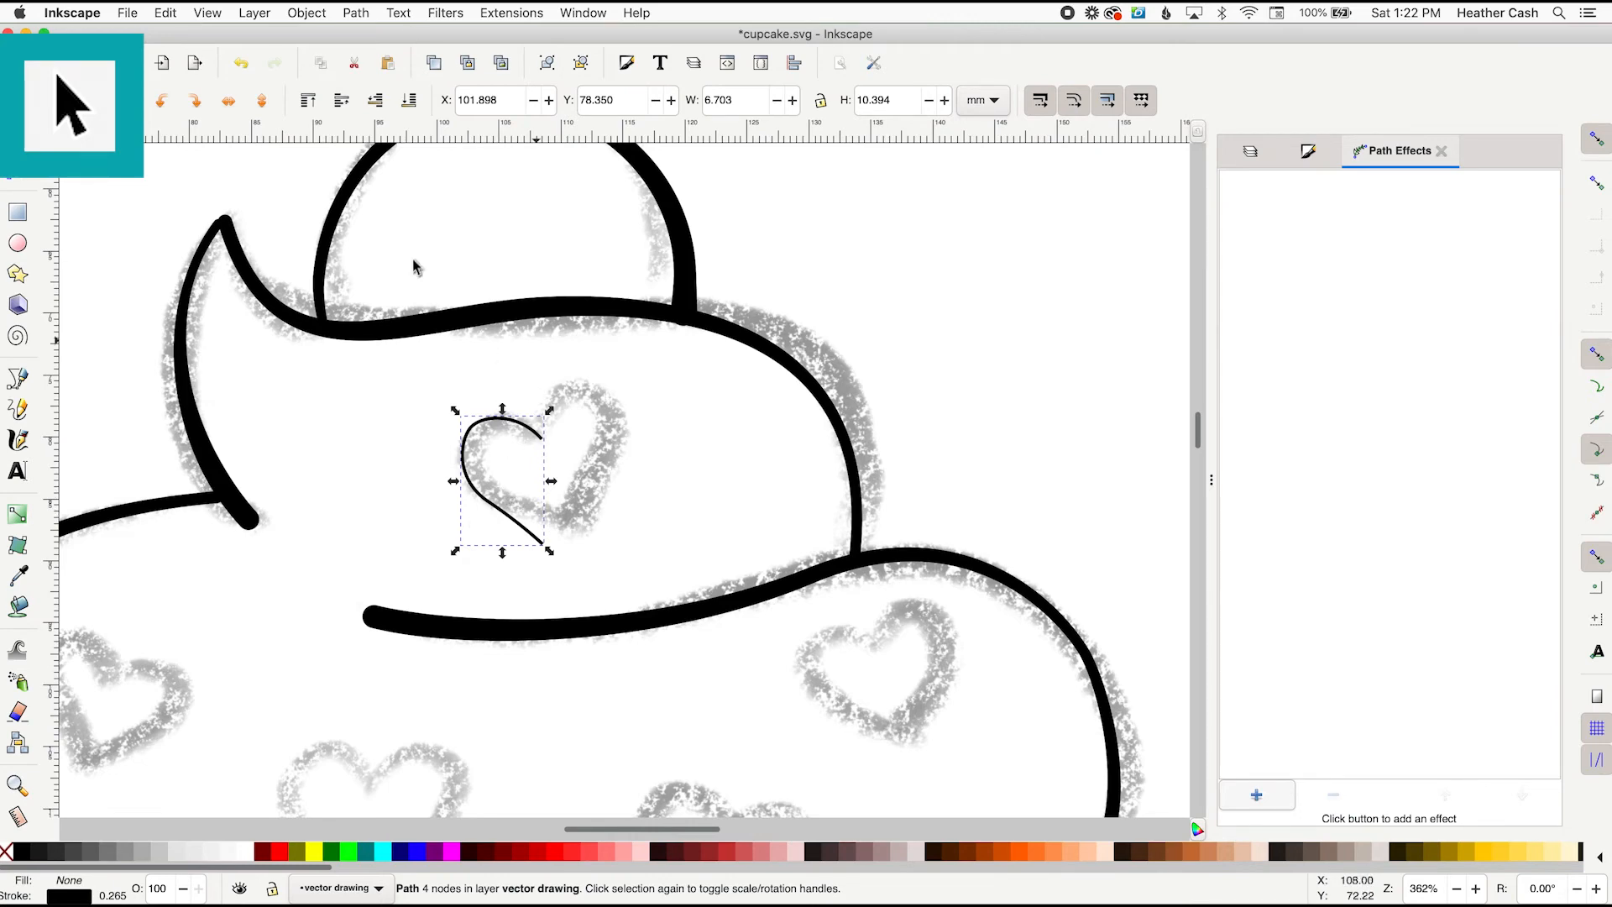
click(168, 12)
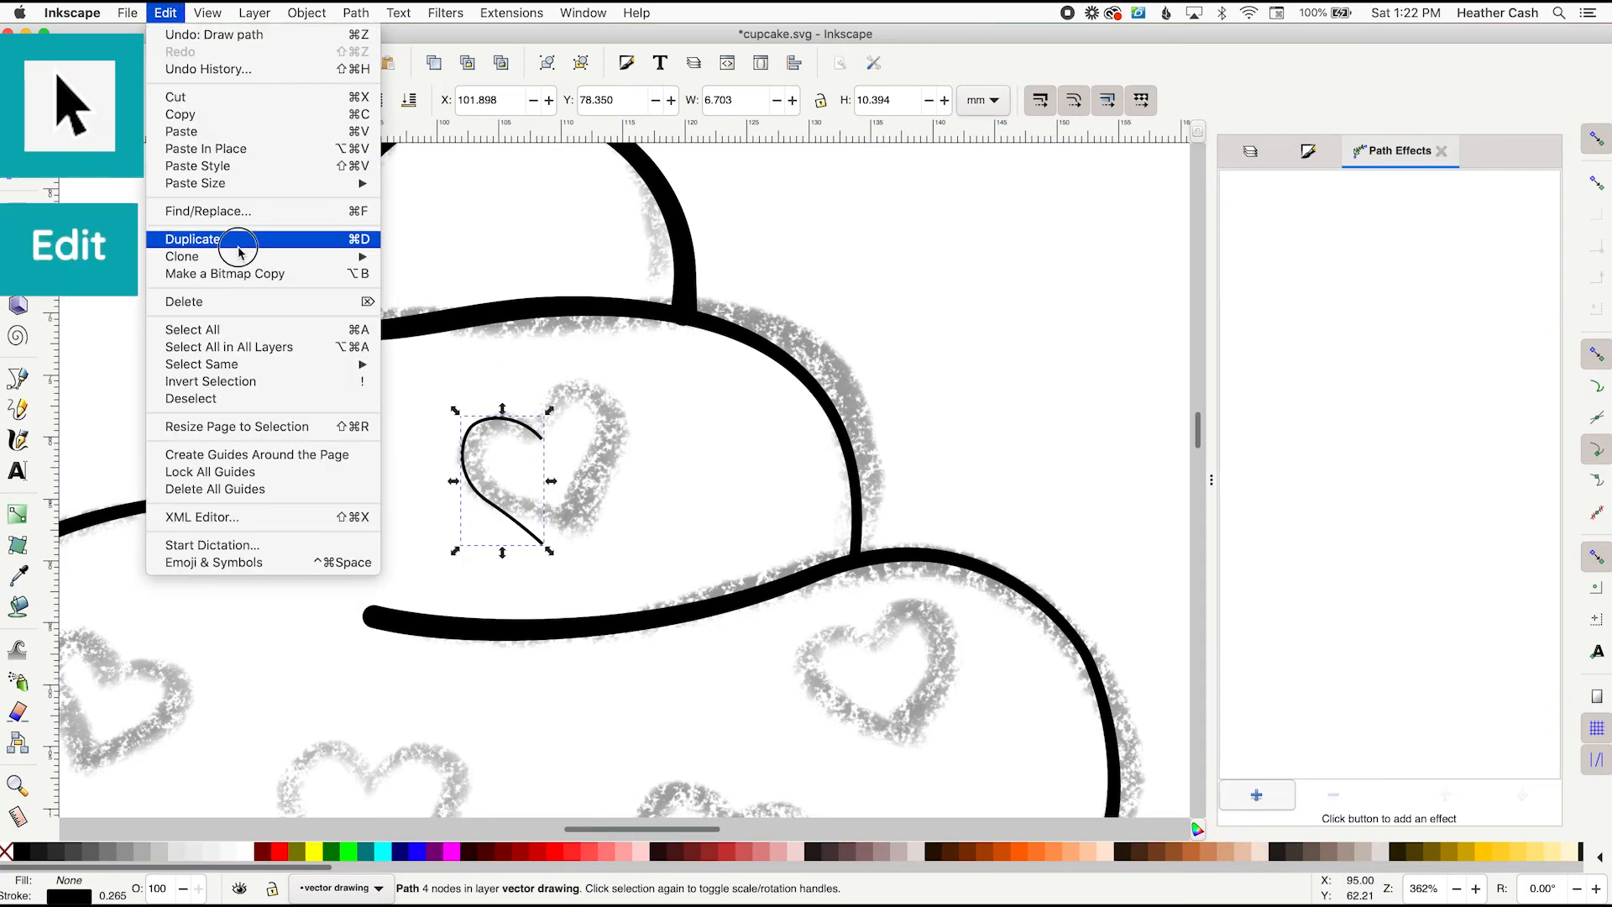
click(239, 239)
drag(519, 504, 582, 505)
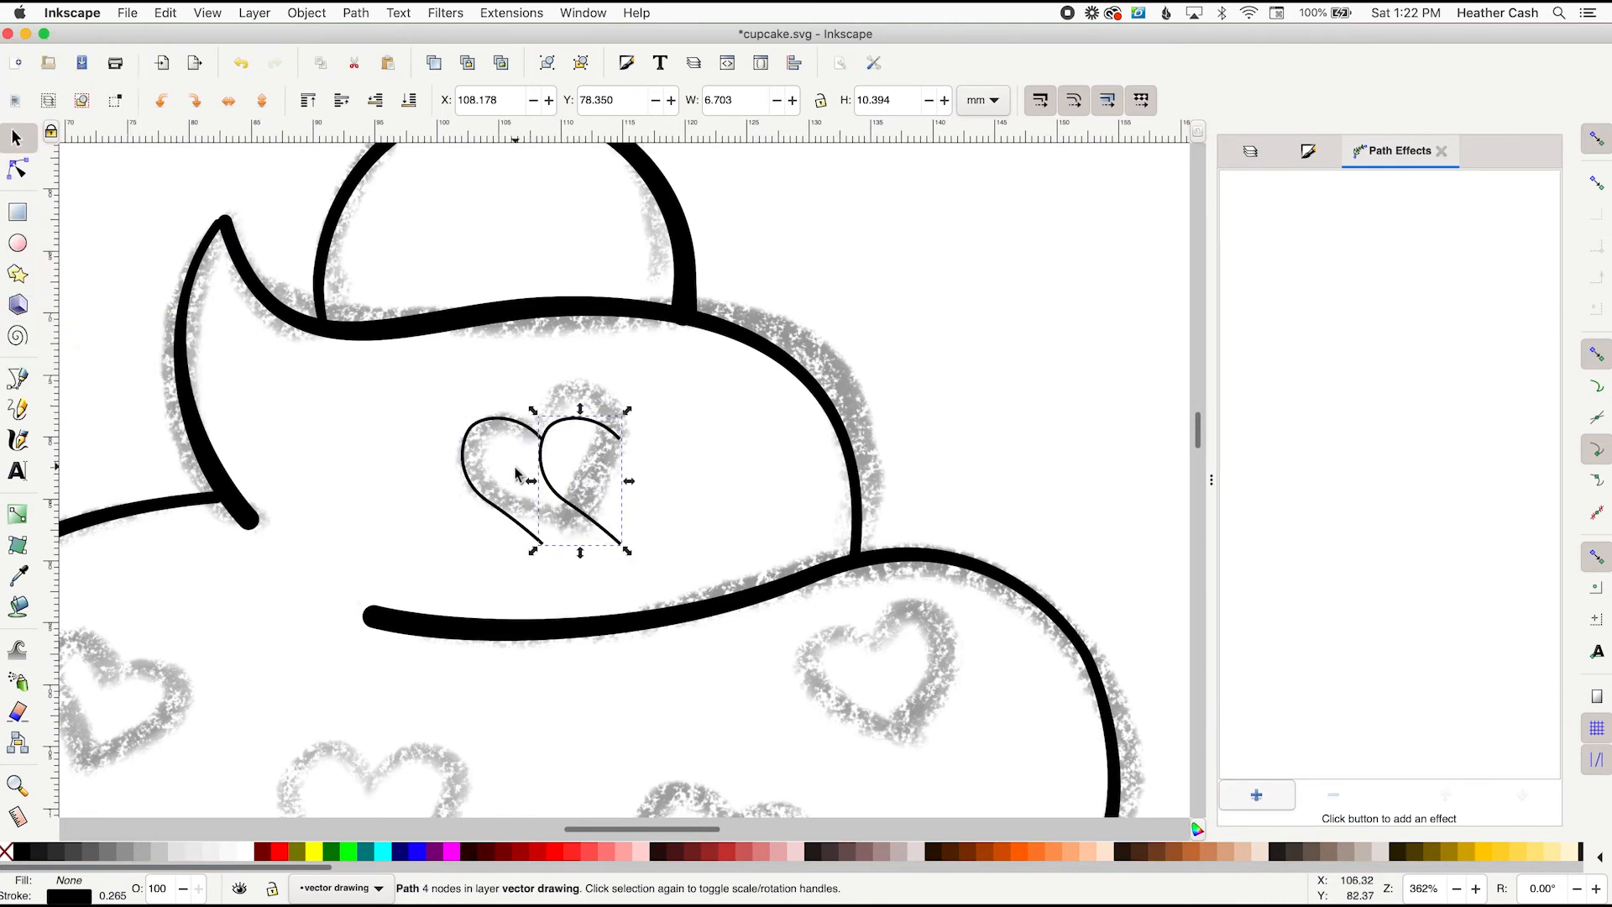
click(228, 102)
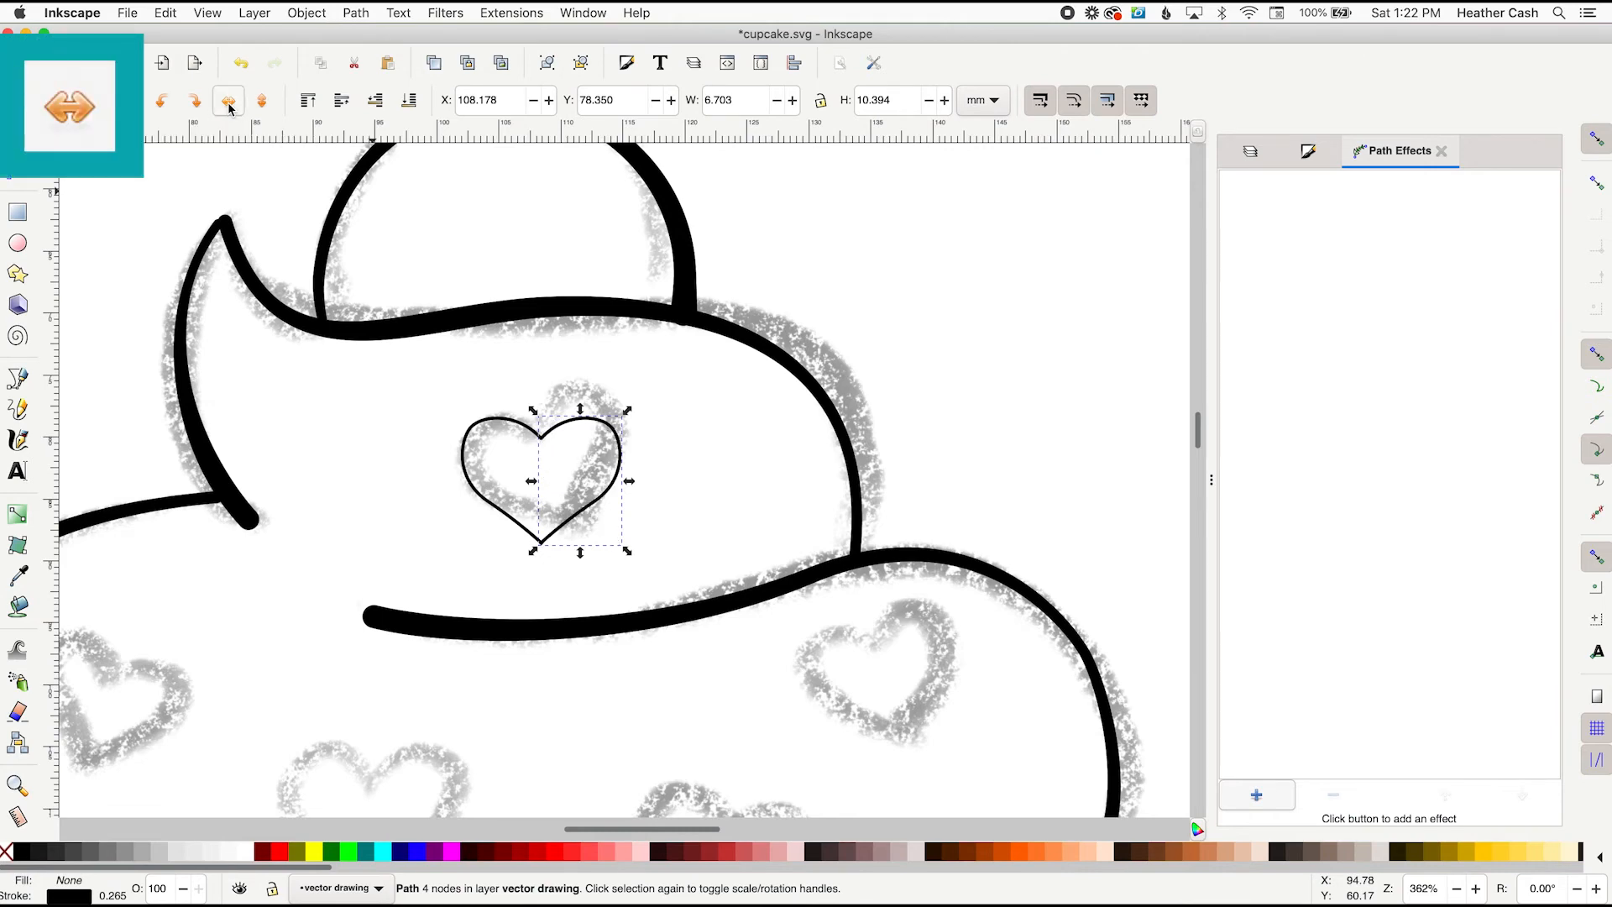
click(641, 547)
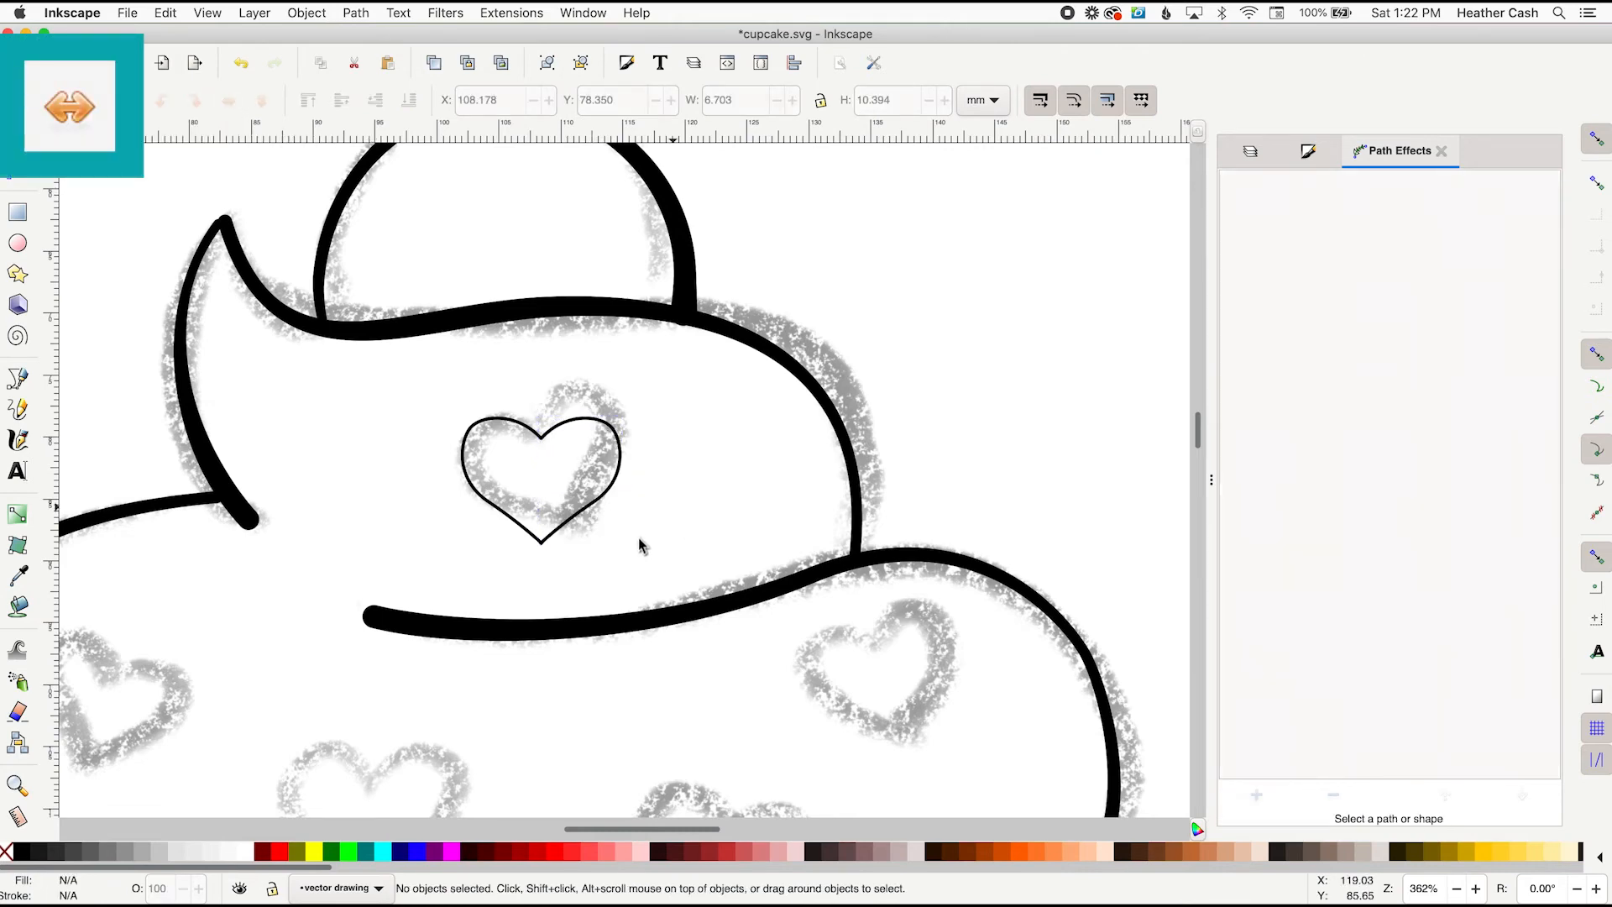
Apply the Power stroke path effect to the heart's left half and adjust its stroke width along the outer curve
click(463, 470)
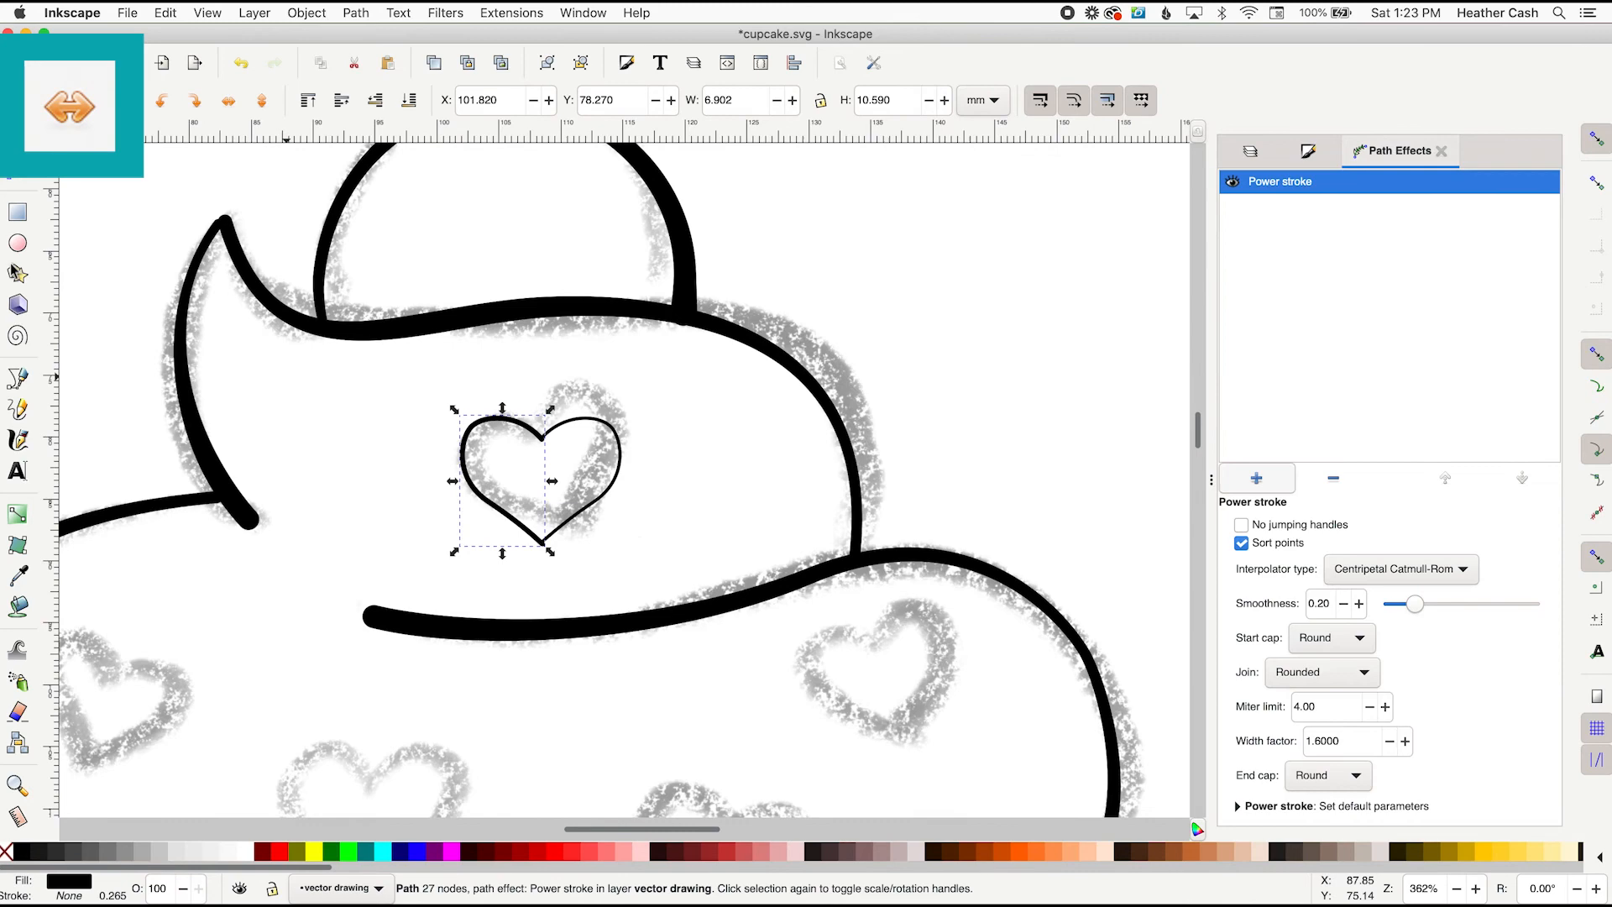
click(18, 169)
drag(464, 463, 457, 465)
click(752, 493)
Apply the Power stroke path effect to the heart's right half and adjust its stroke width near the centre notch
key(s)
click(620, 473)
click(1256, 795)
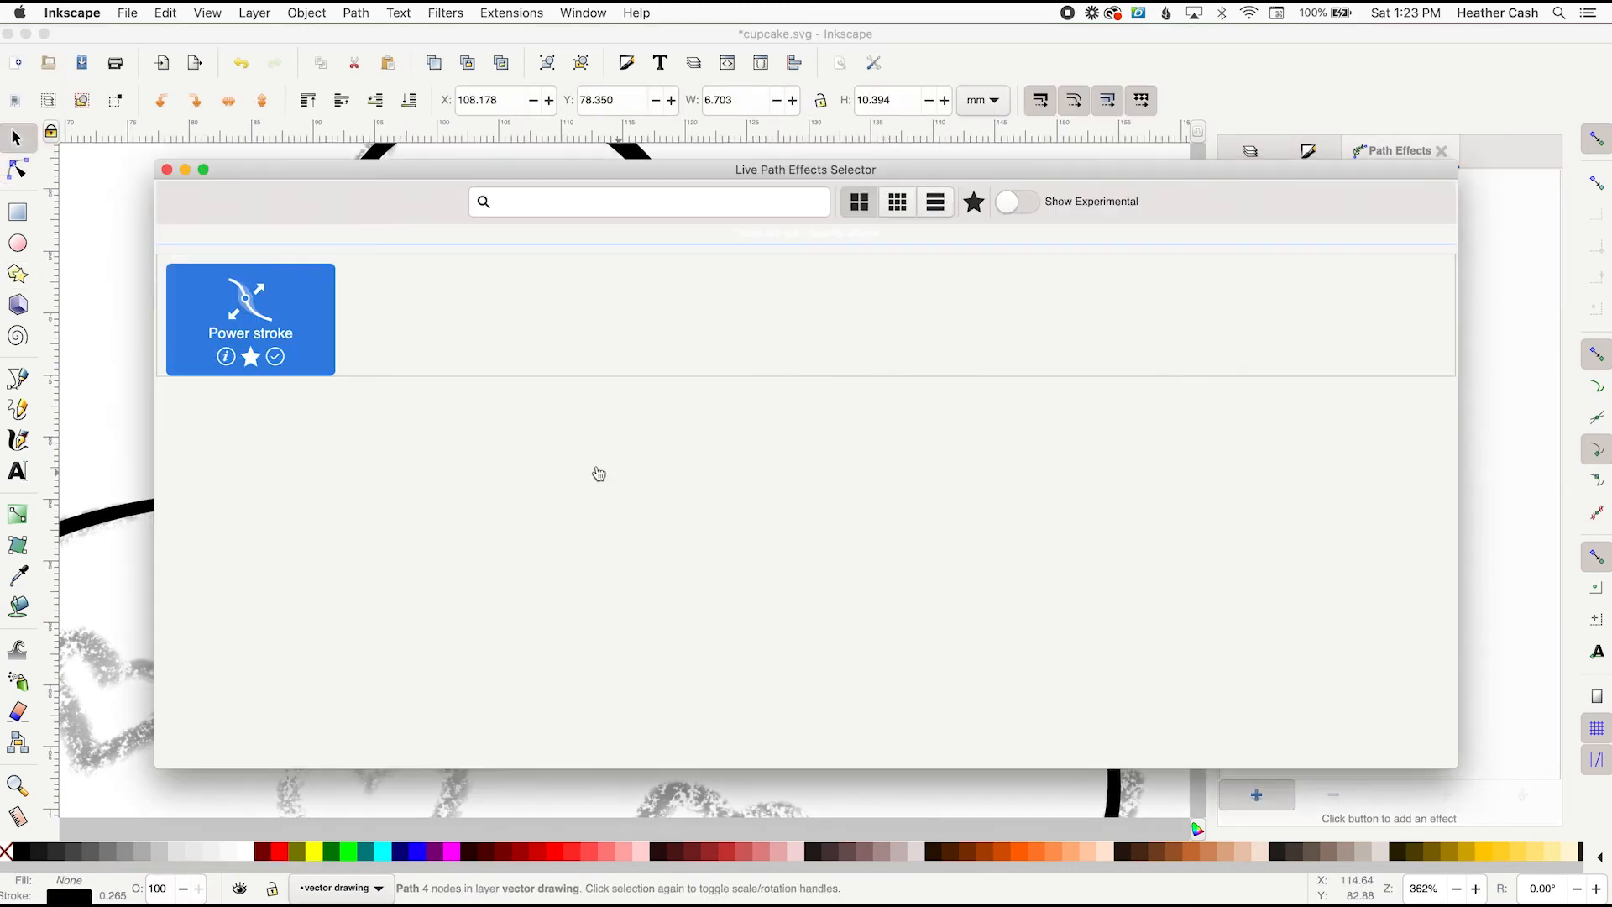
click(250, 316)
click(17, 169)
drag(557, 432, 558, 431)
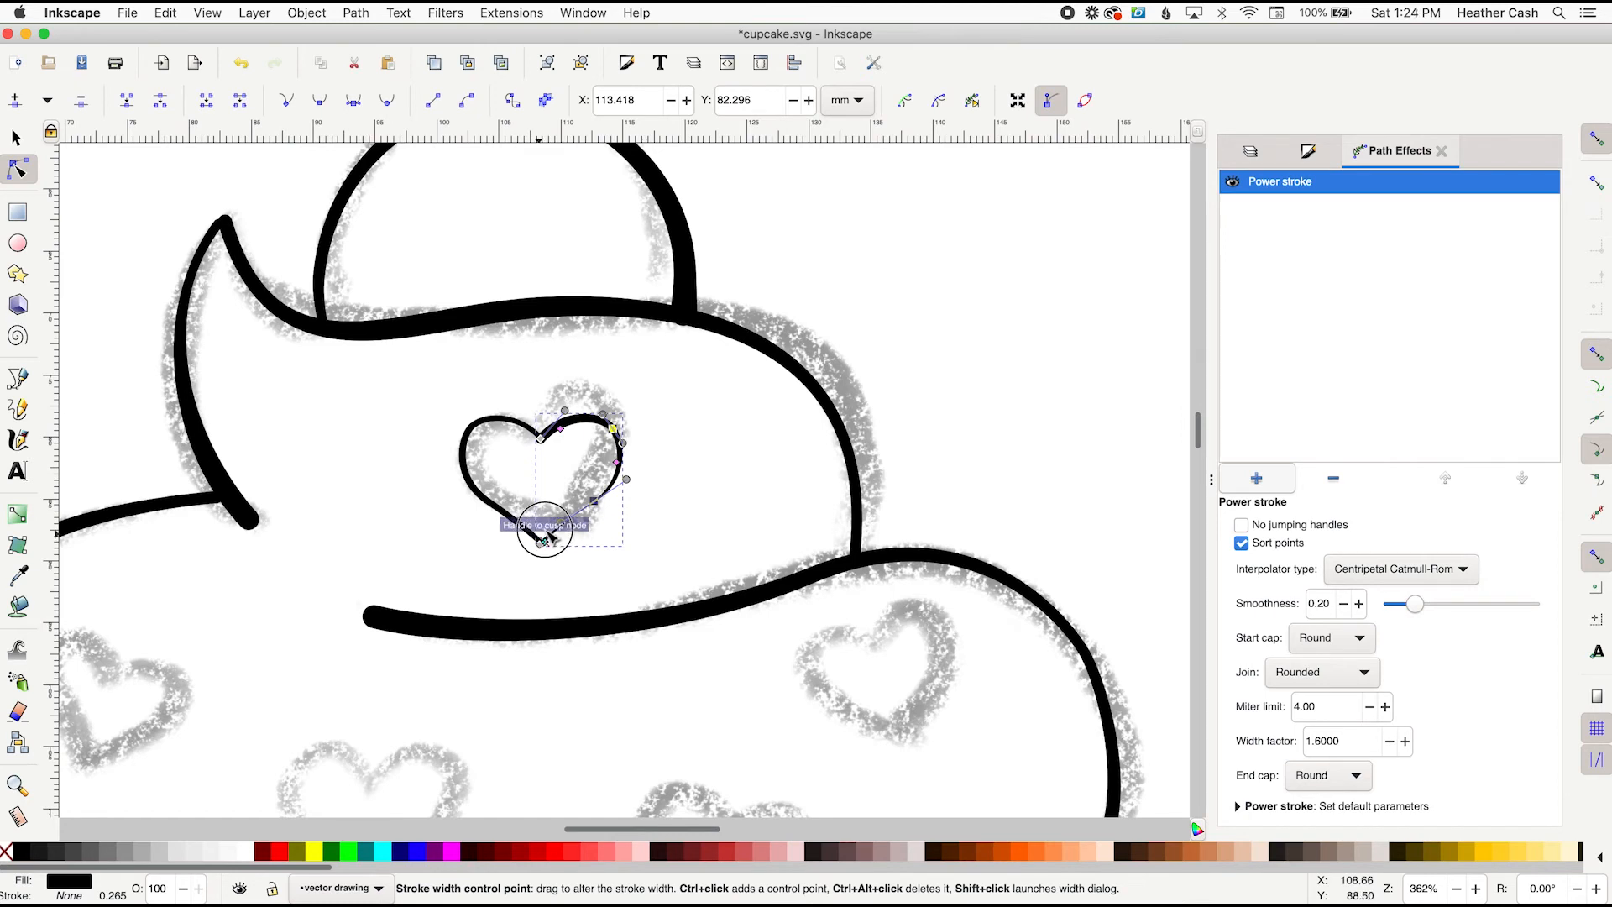
Group the two heart halves and shift the group slightly to the left over the sketched heart
key(s)
drag(410, 367, 653, 593)
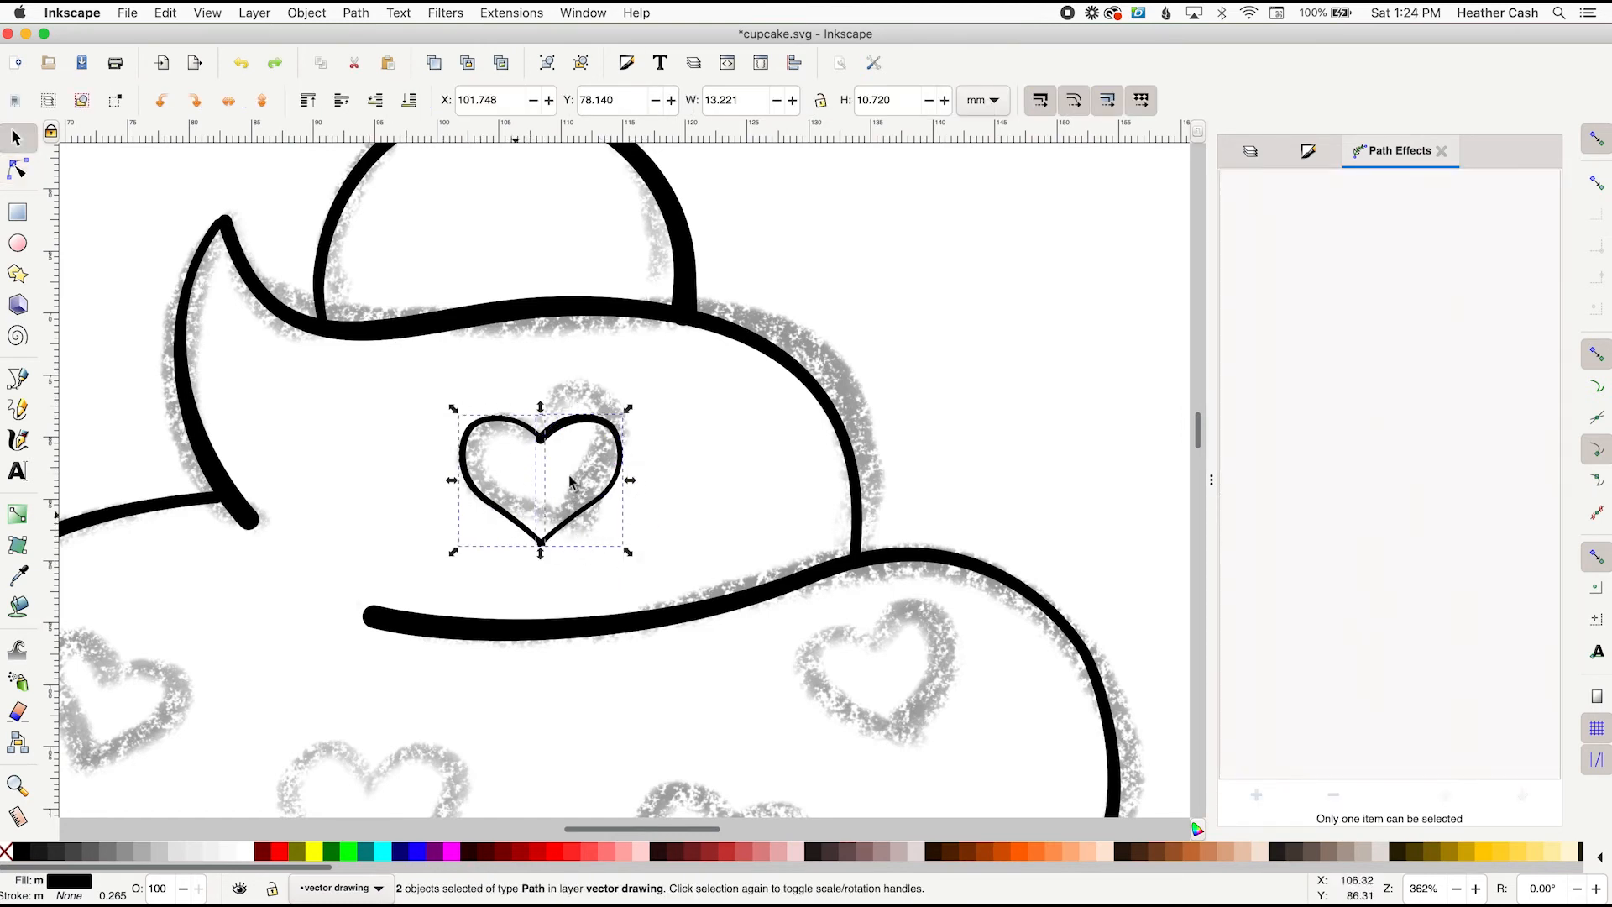
click(308, 13)
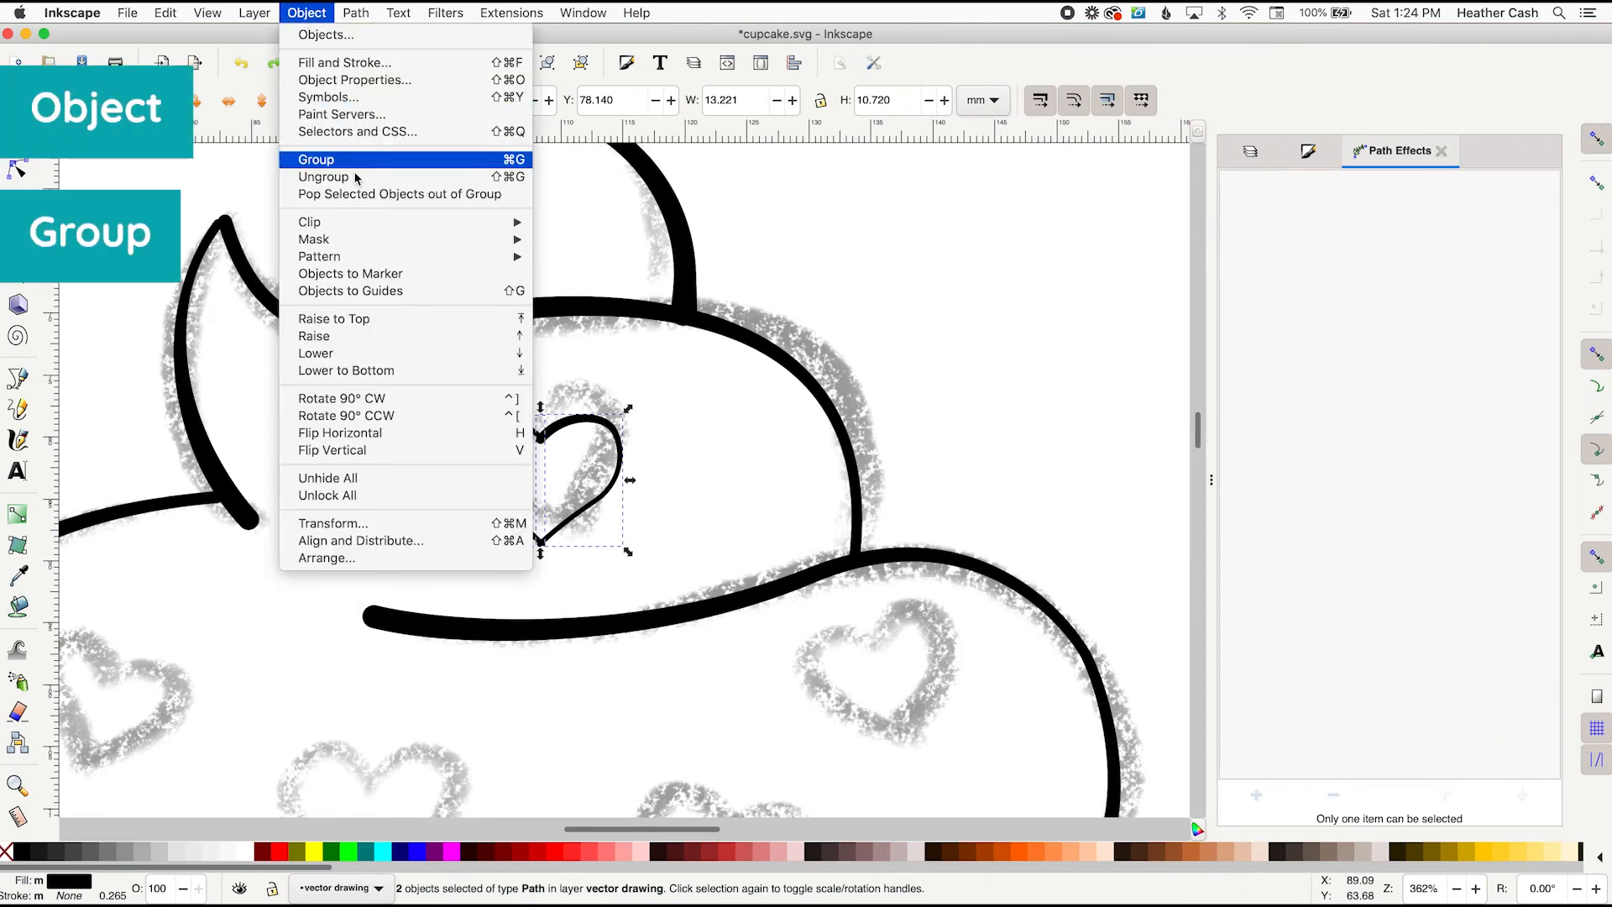
click(317, 159)
click(547, 439)
drag(559, 417, 533, 494)
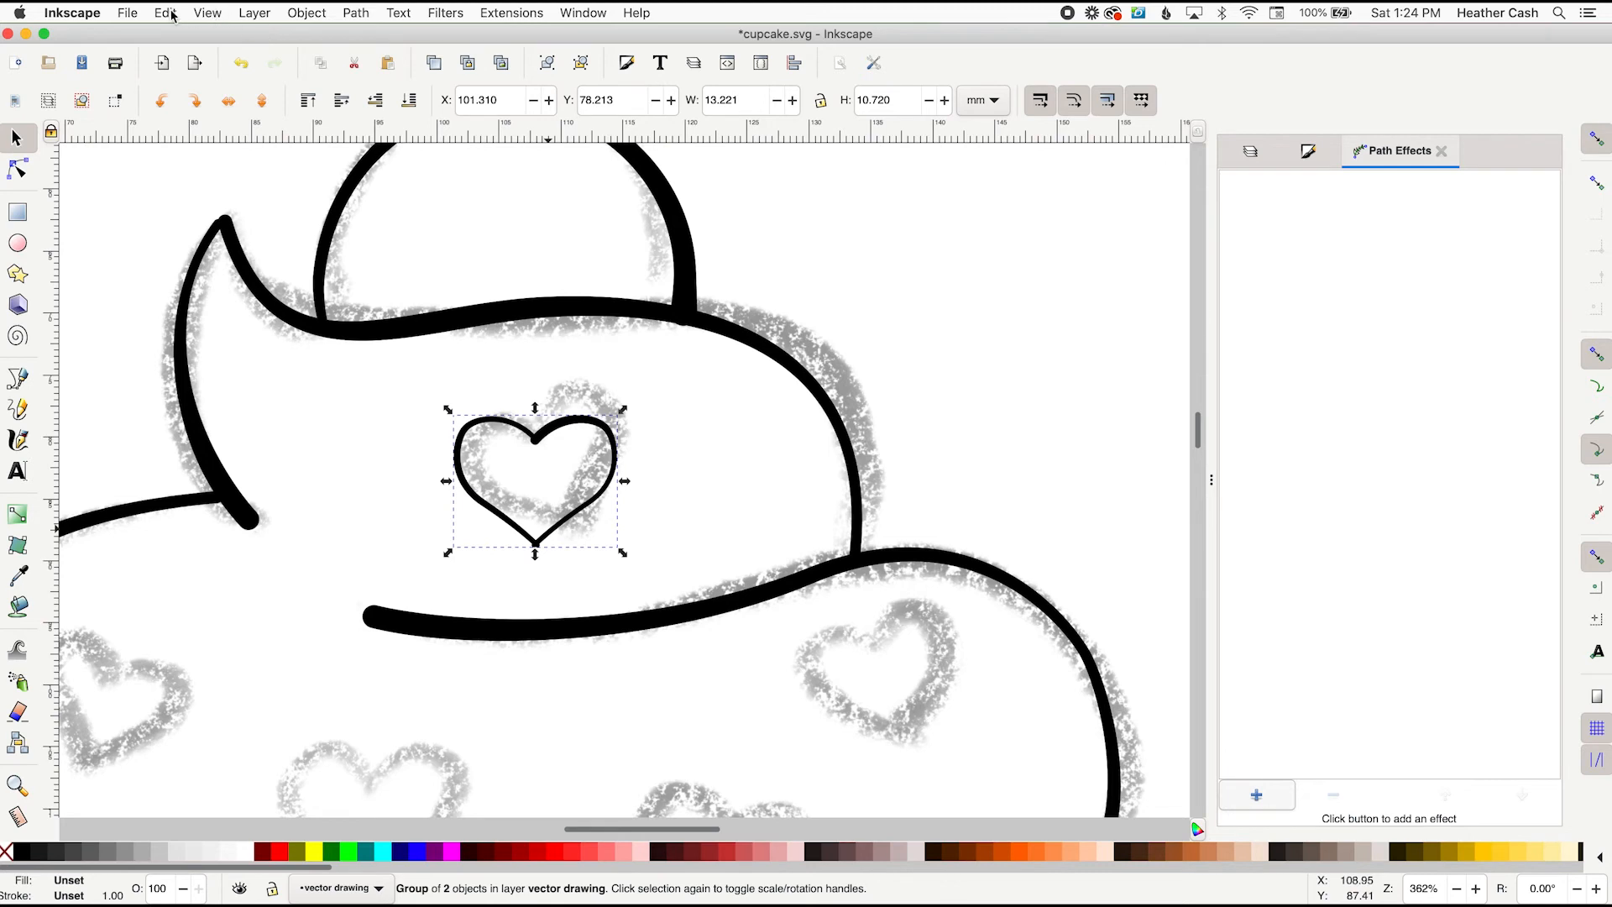
Duplicate the heart group and place the copy over the leftmost sketched heart in the middle frosting tier
click(434, 68)
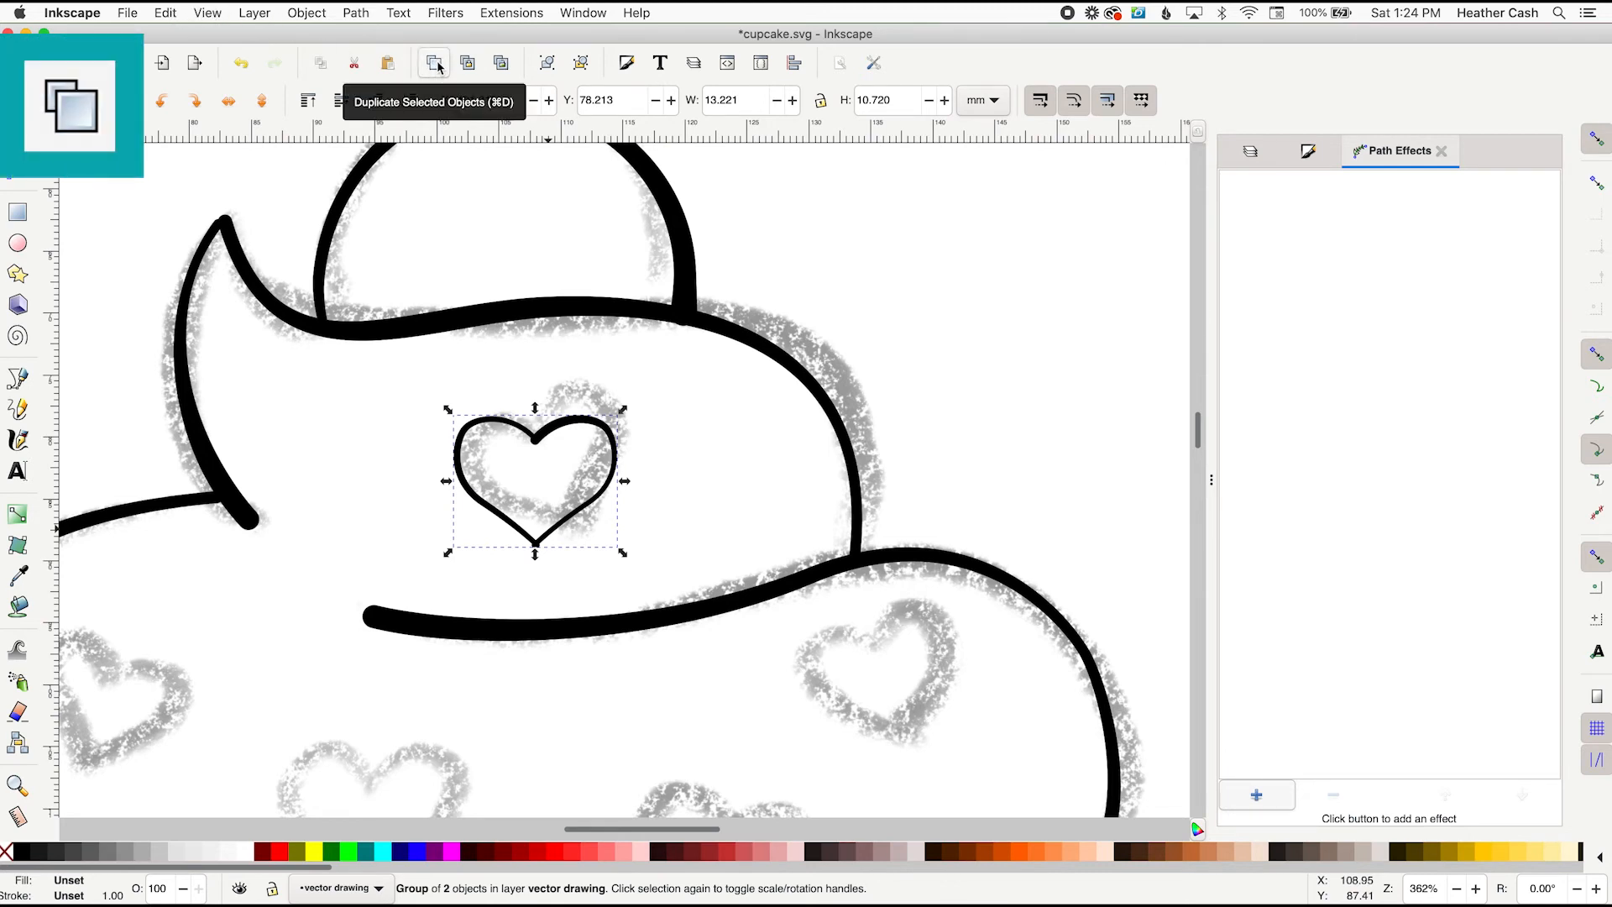
drag(571, 527, 330, 720)
mouse_move(540, 689)
mouse_down()
mouse_move(557, 695)
mouse_move(594, 648)
mouse_move(608, 554)
mouse_up()
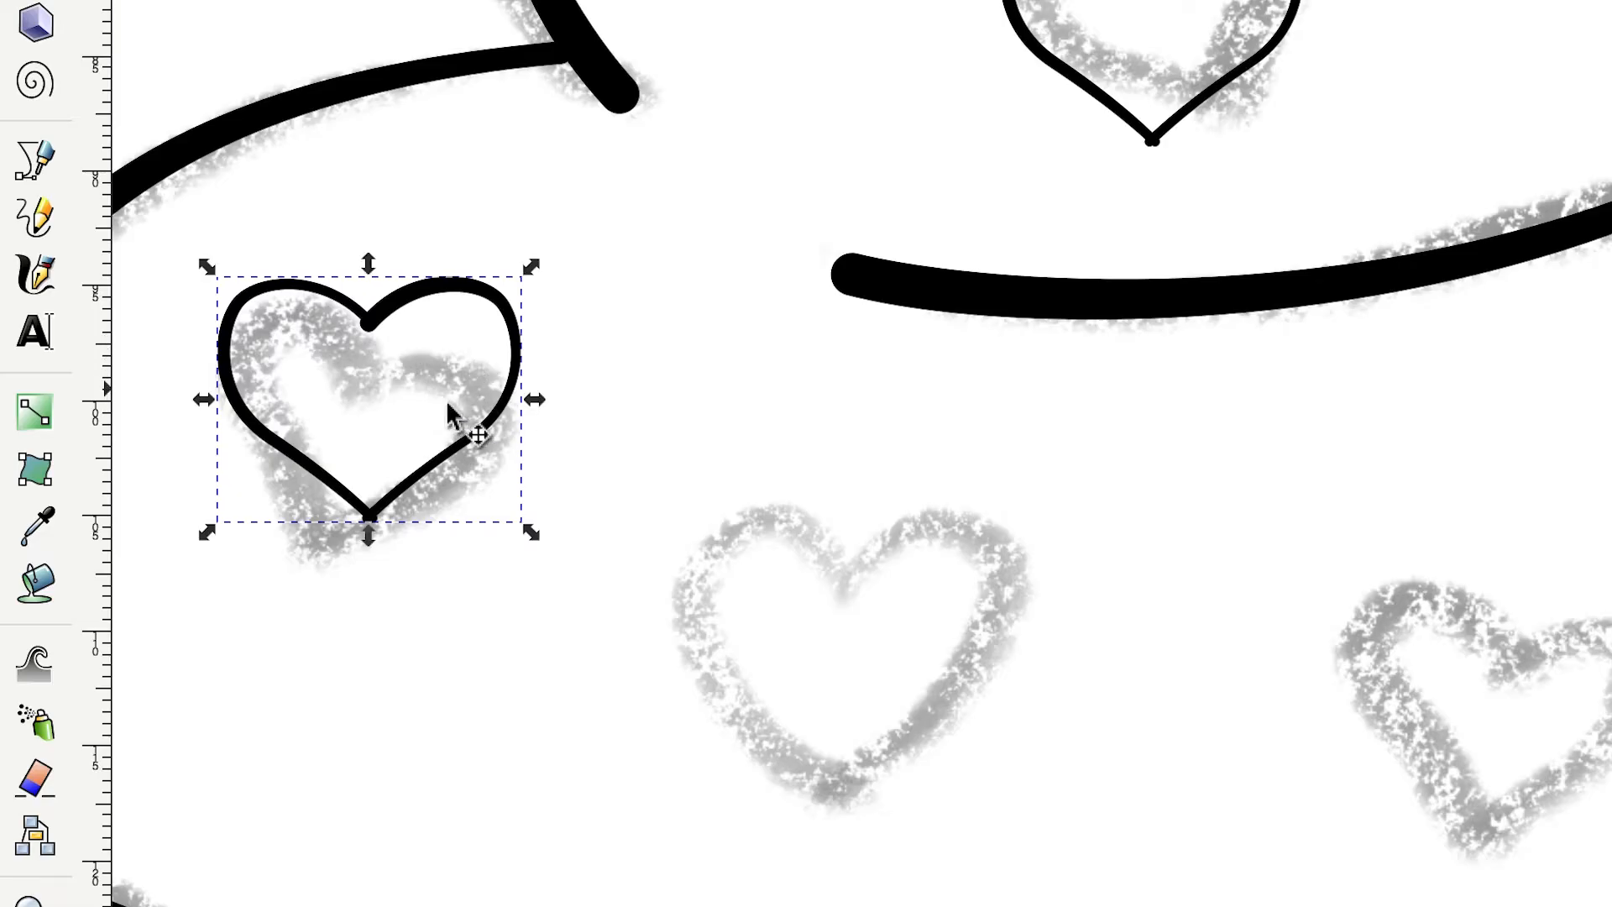
Lock the width-to-height ratio and scale the leftmost heart down to about the size of the sketched one
drag(531, 267, 497, 303)
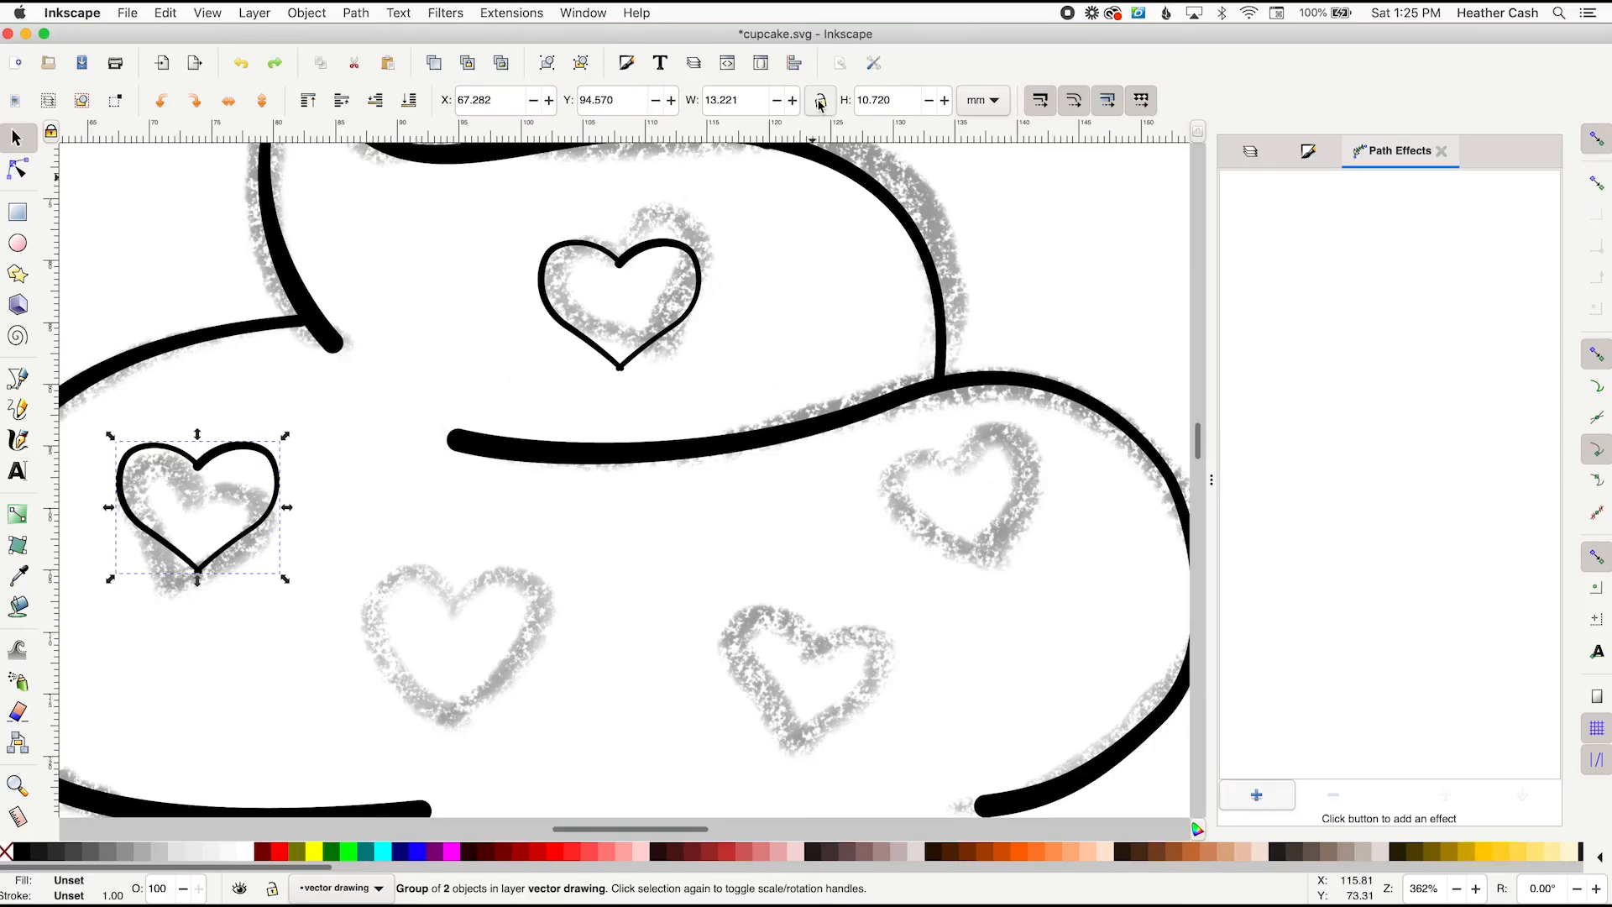
click(820, 100)
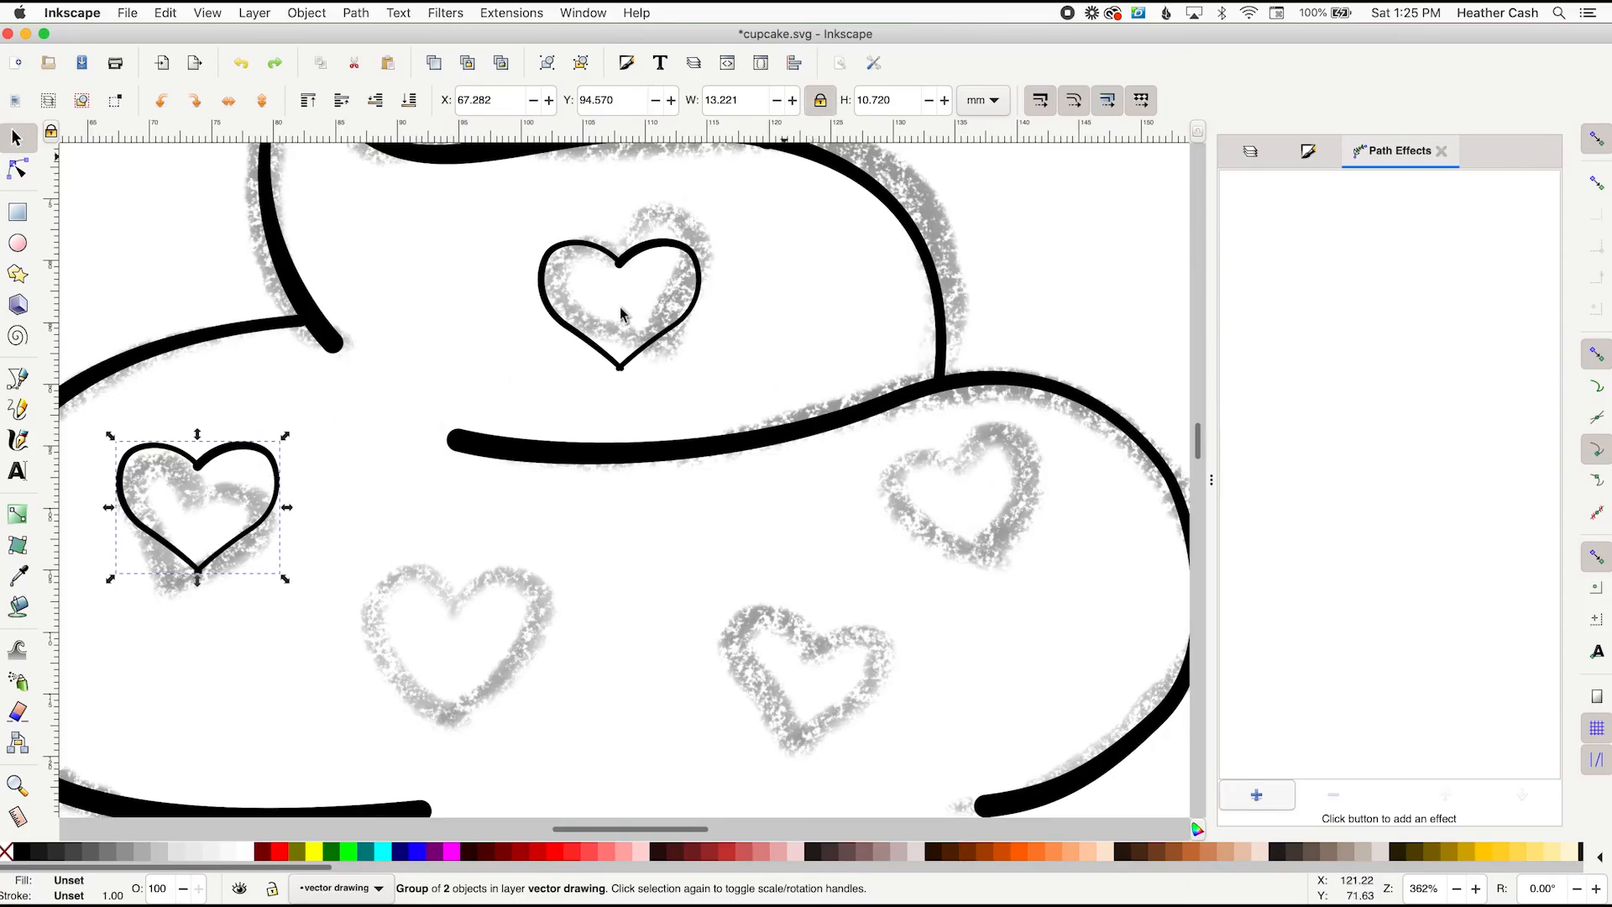
drag(281, 441, 269, 446)
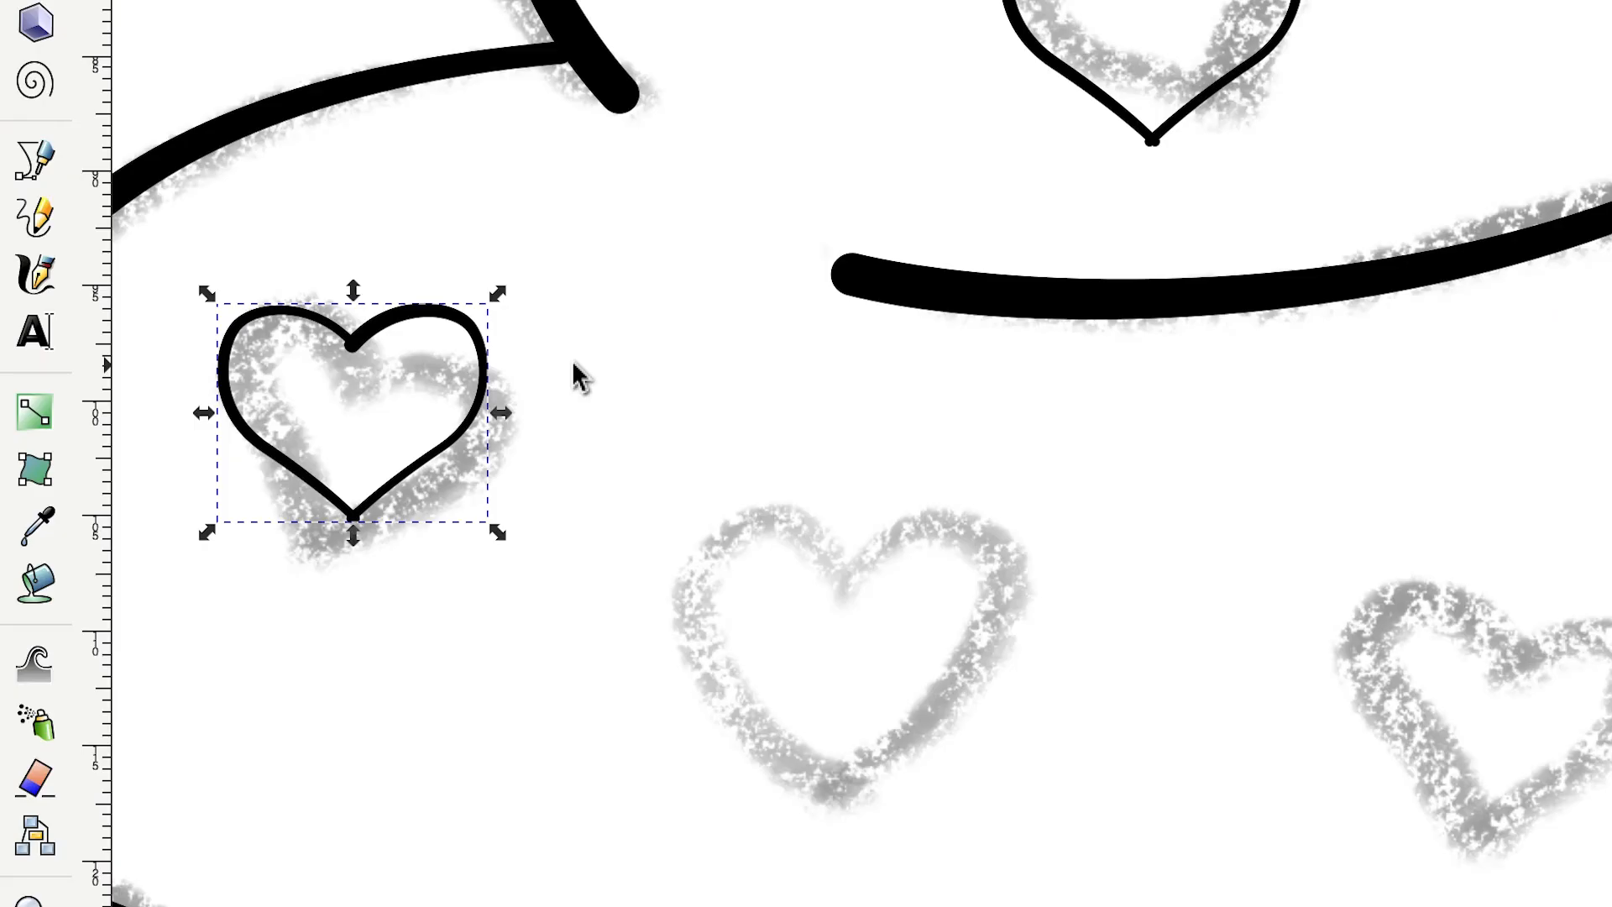
Rotate the leftmost heart clockwise and move it to match the tilted sketched heart
click(370, 330)
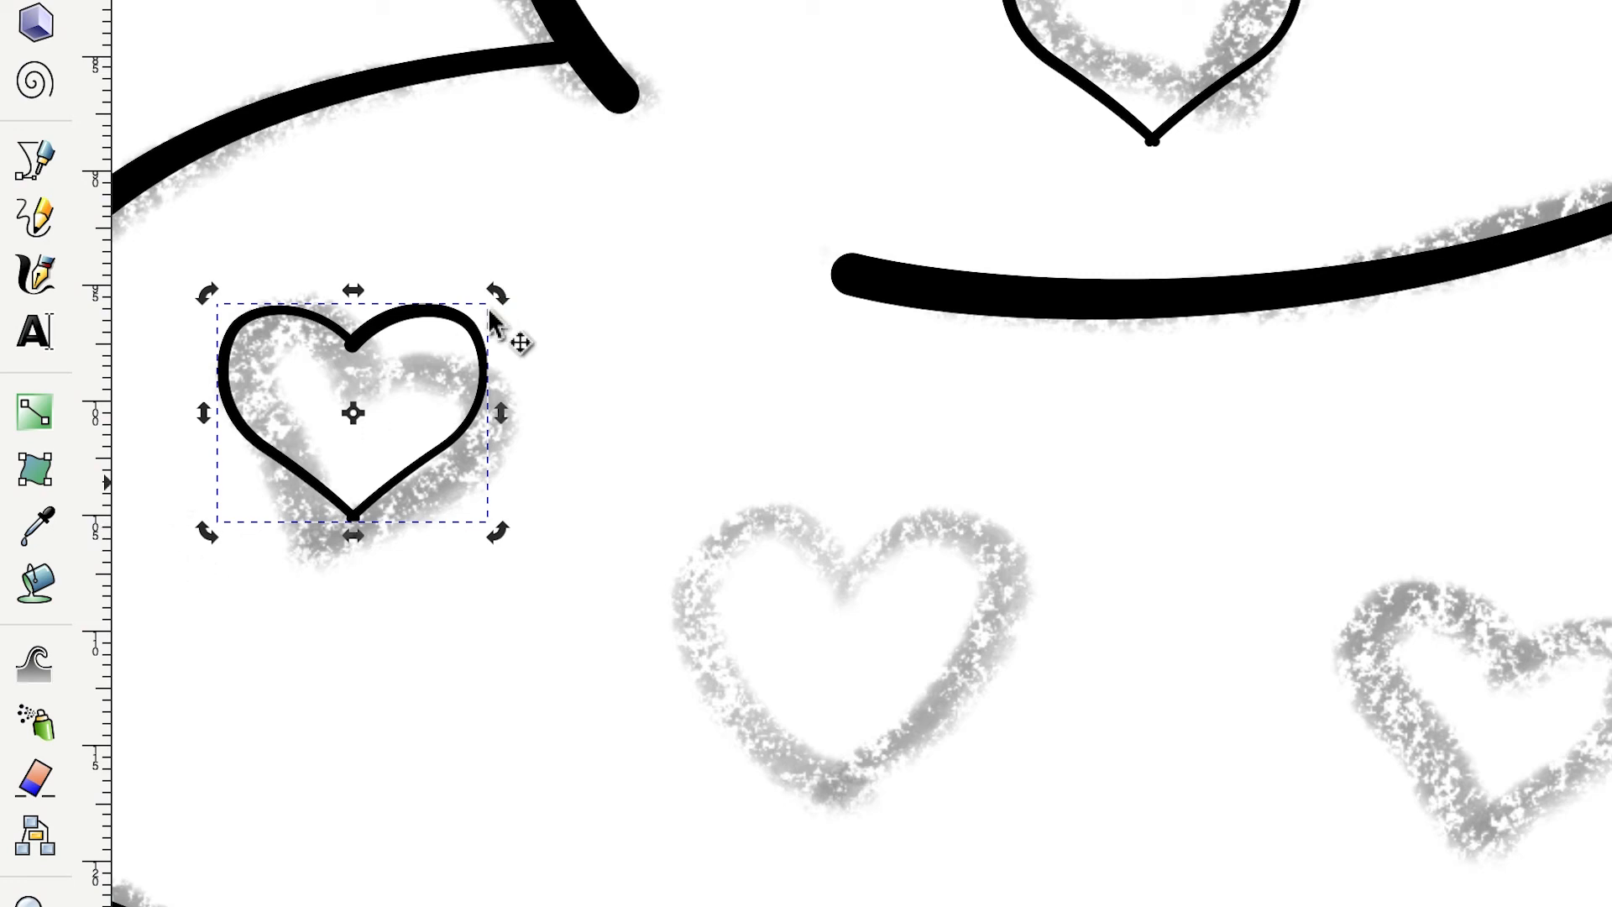
drag(497, 295, 569, 323)
drag(421, 366, 420, 392)
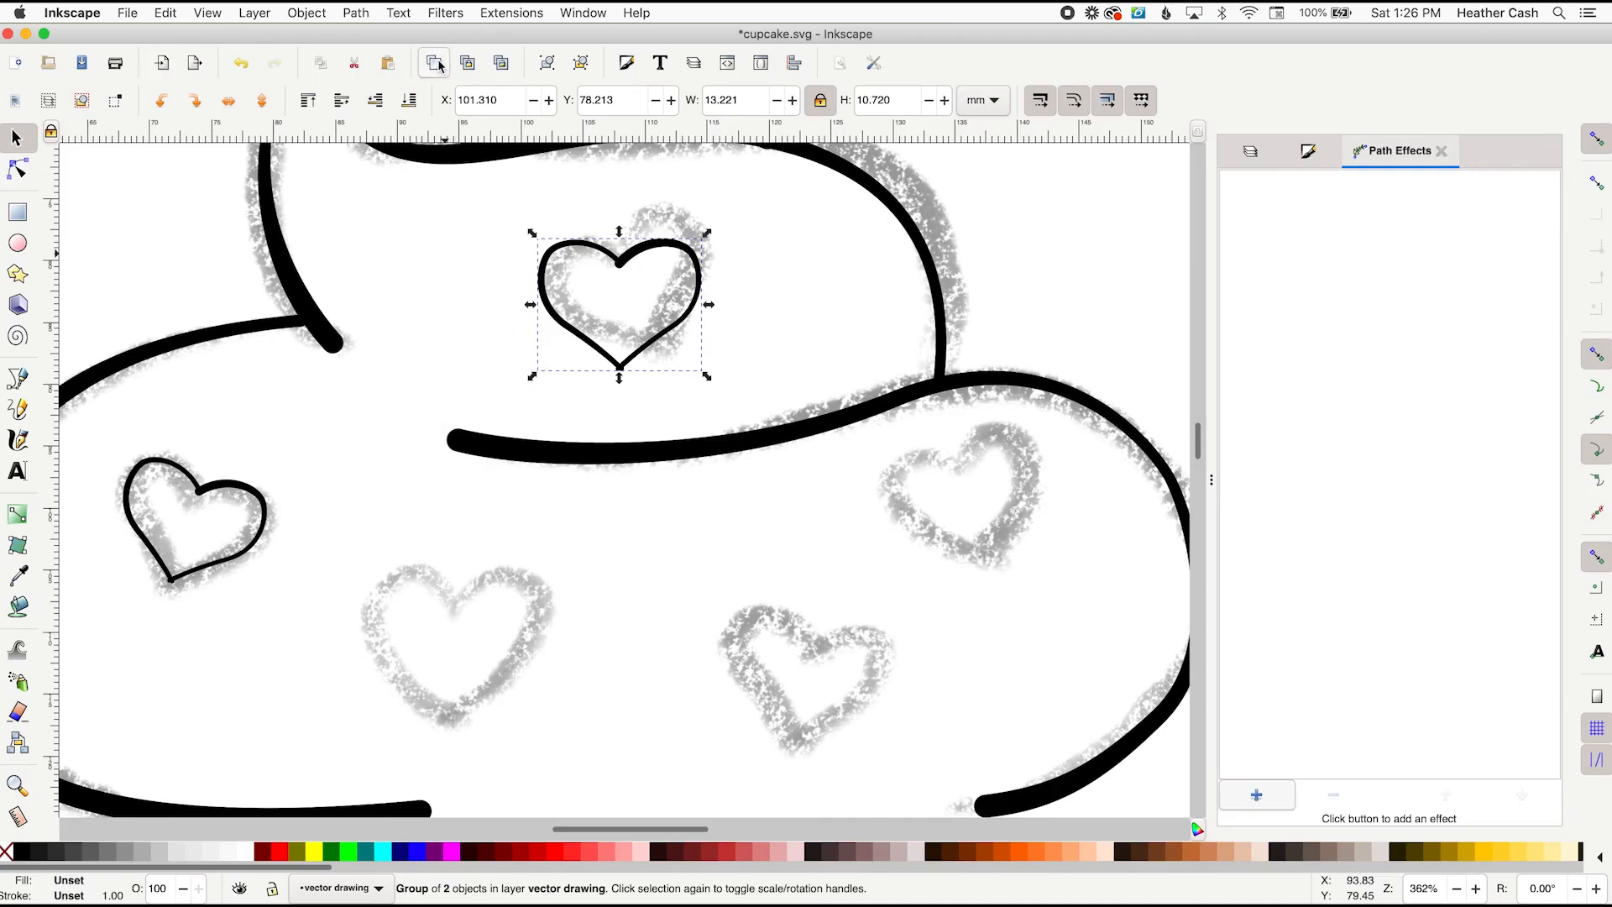
Make three more copies of the top heart and place them near the remaining sketched hearts in the middle tier
click(434, 63)
drag(1089, 4, 772, 748)
mouse_move(414, 699)
mouse_down()
mouse_move(467, 641)
mouse_move(975, 468)
mouse_move(940, 553)
mouse_up()
key(space)
key(space)
Rotate the rightmost heart counter-clockwise and the lower-right heart clockwise, shrink the latter, and fit both over their sketched hearts
drag(1036, 573, 1062, 523)
drag(994, 519, 1018, 514)
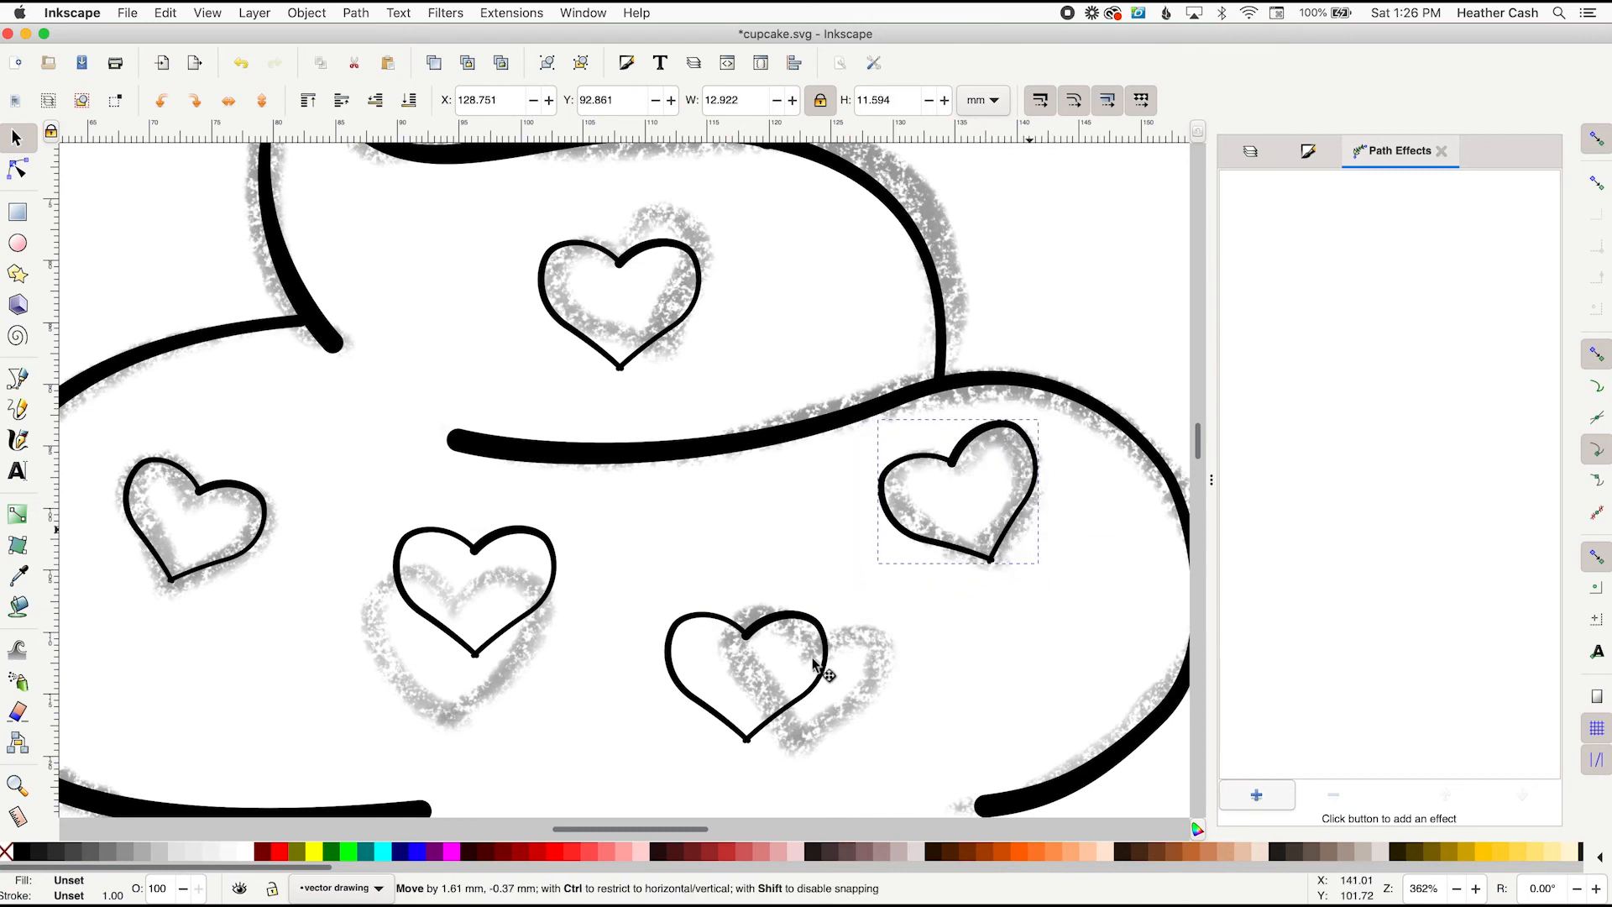
click(824, 672)
click(811, 697)
drag(839, 747, 828, 757)
drag(833, 707, 893, 715)
click(875, 671)
drag(893, 609, 877, 636)
Move the remaining heart copy onto the upright sketched heart in the middle tier and deselect it
drag(548, 585, 526, 640)
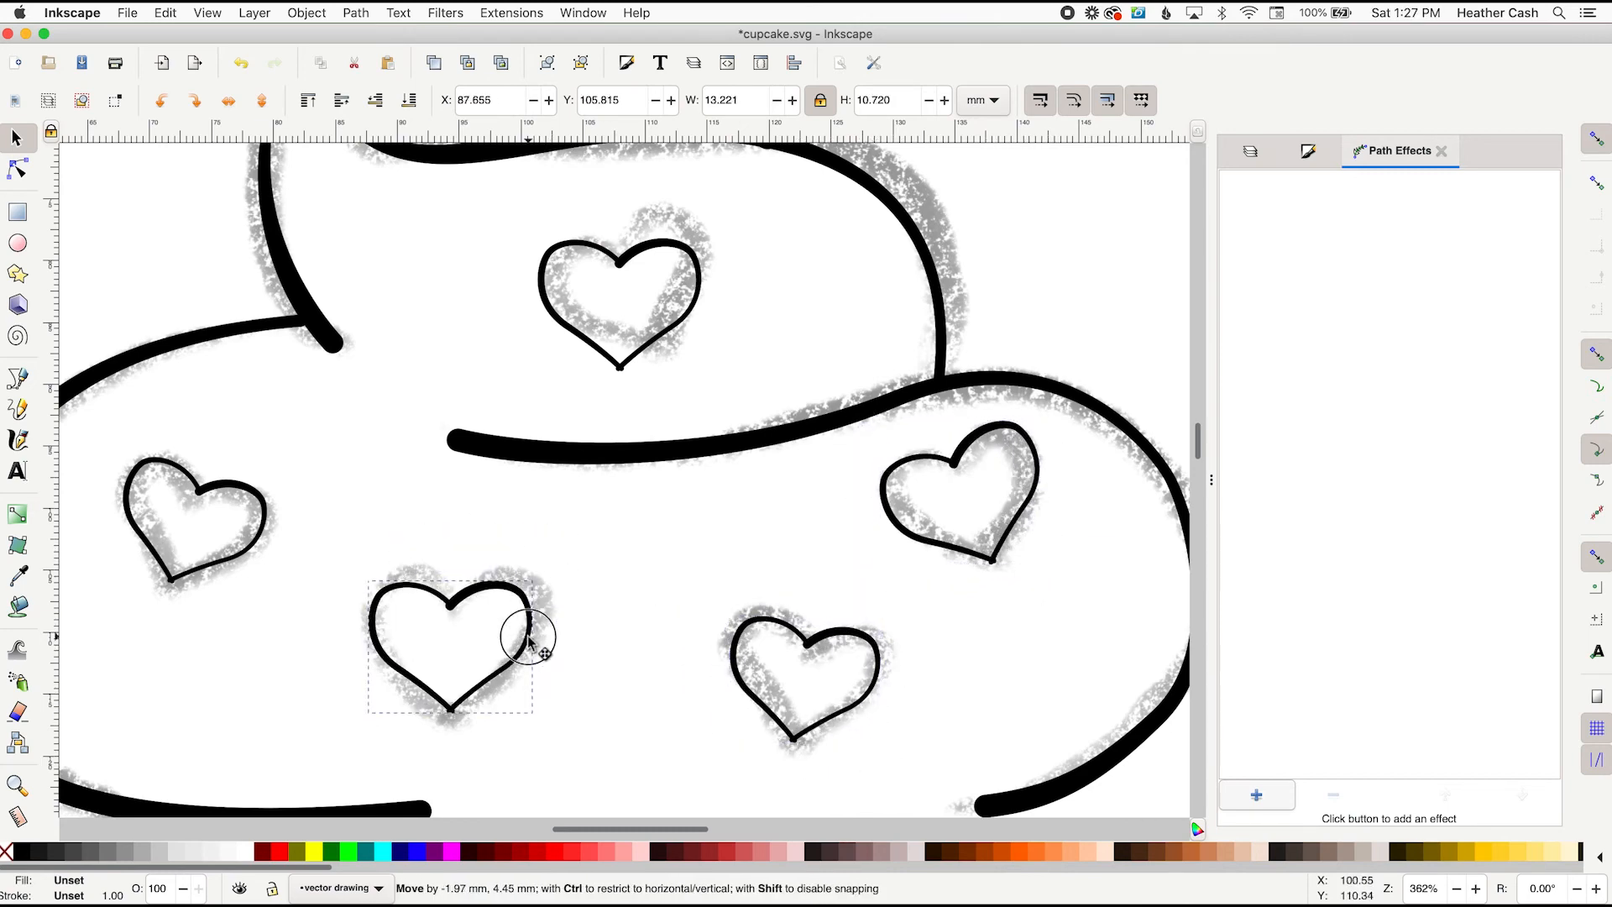
click(691, 591)
key(minus)
key(minus)
key(minus)
key(plus)
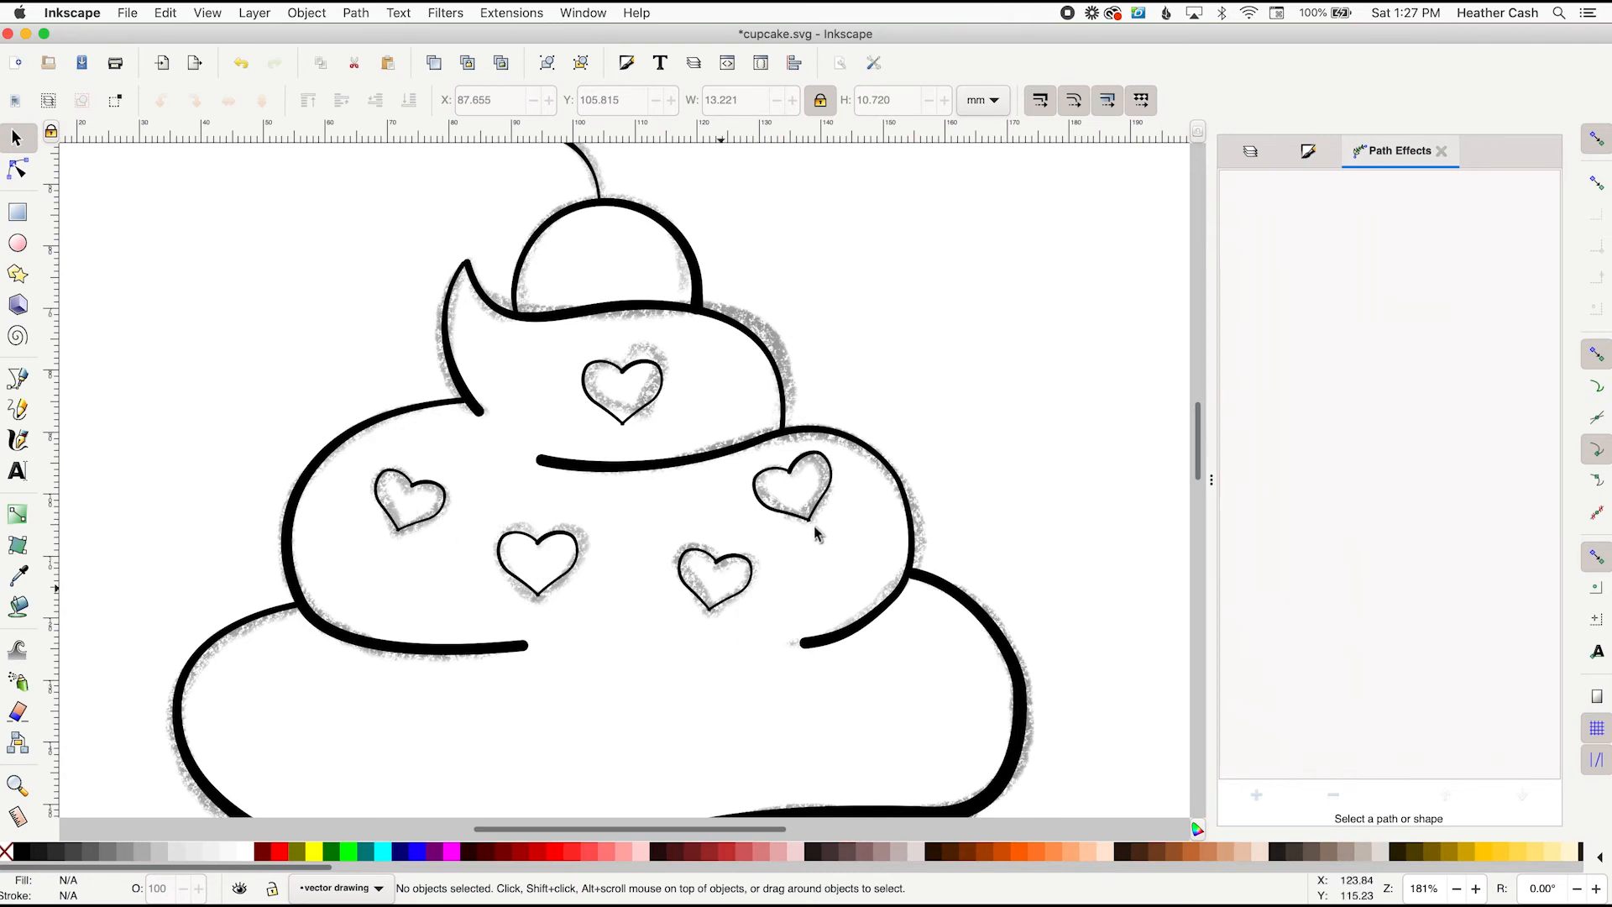
Set the Power stroke width factor to 3 on both halves of the leftmost heart
key(n)
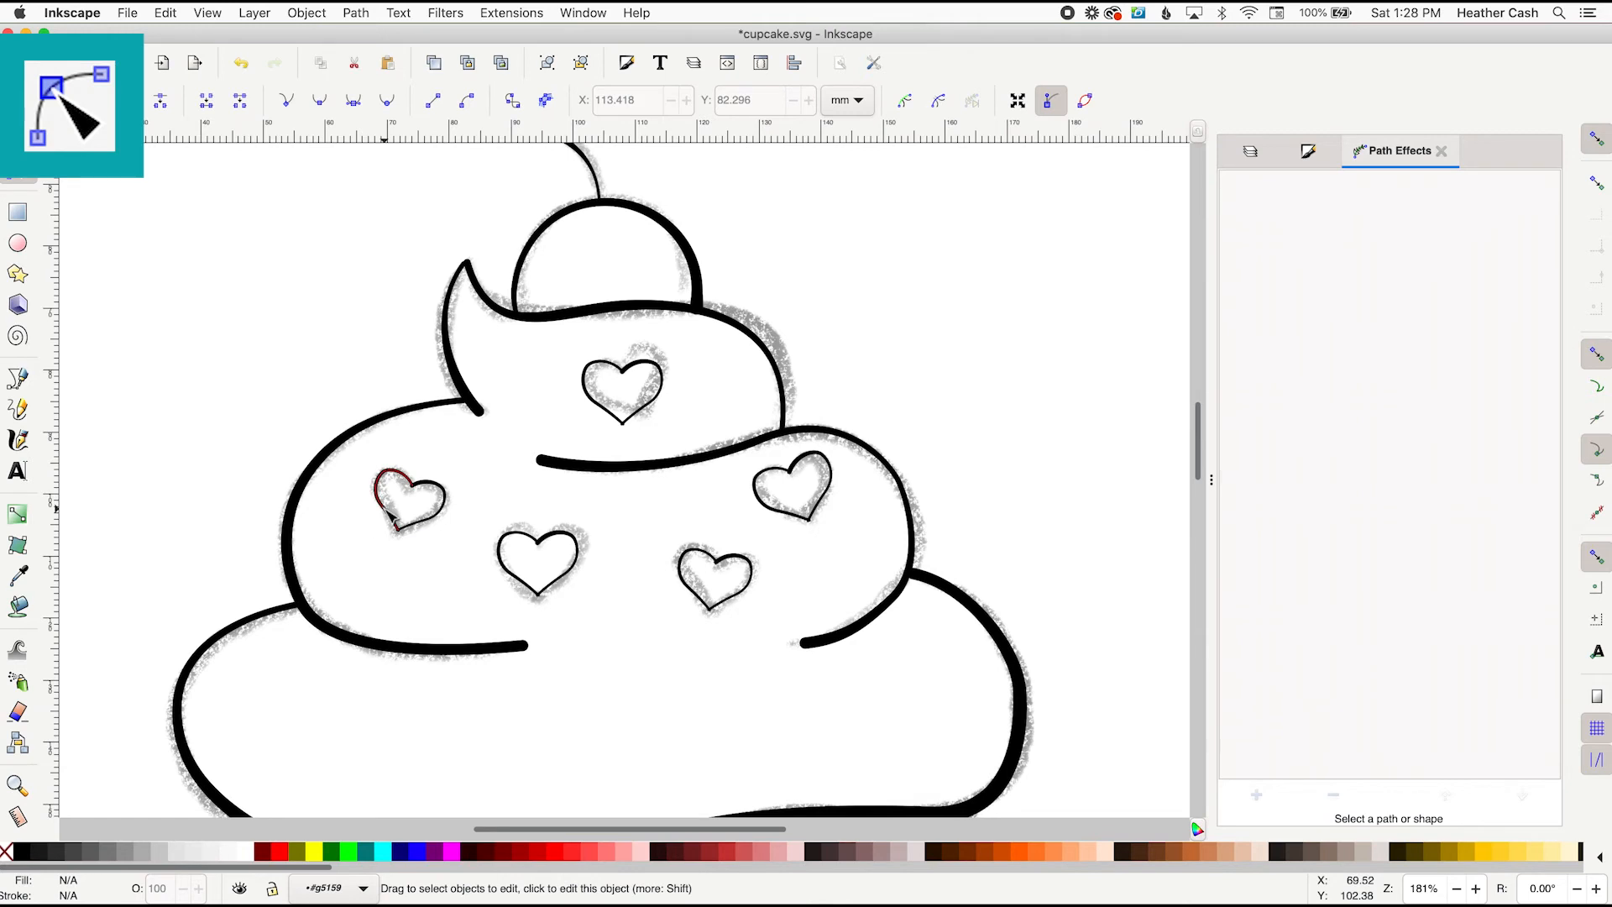
click(388, 517)
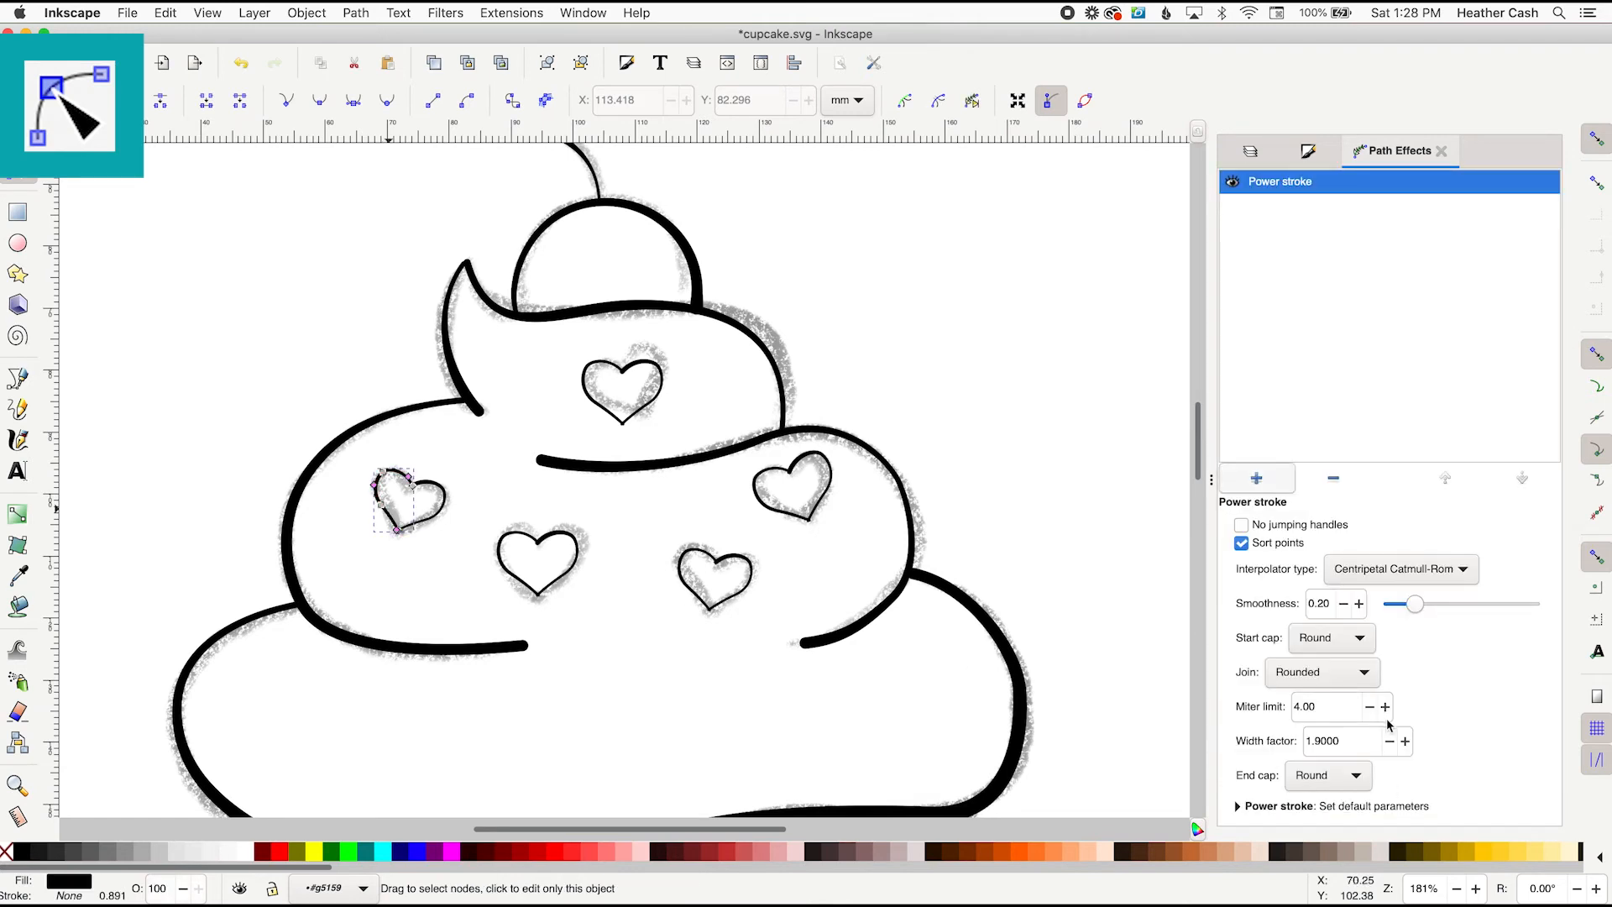
click(1406, 742)
click(1407, 743)
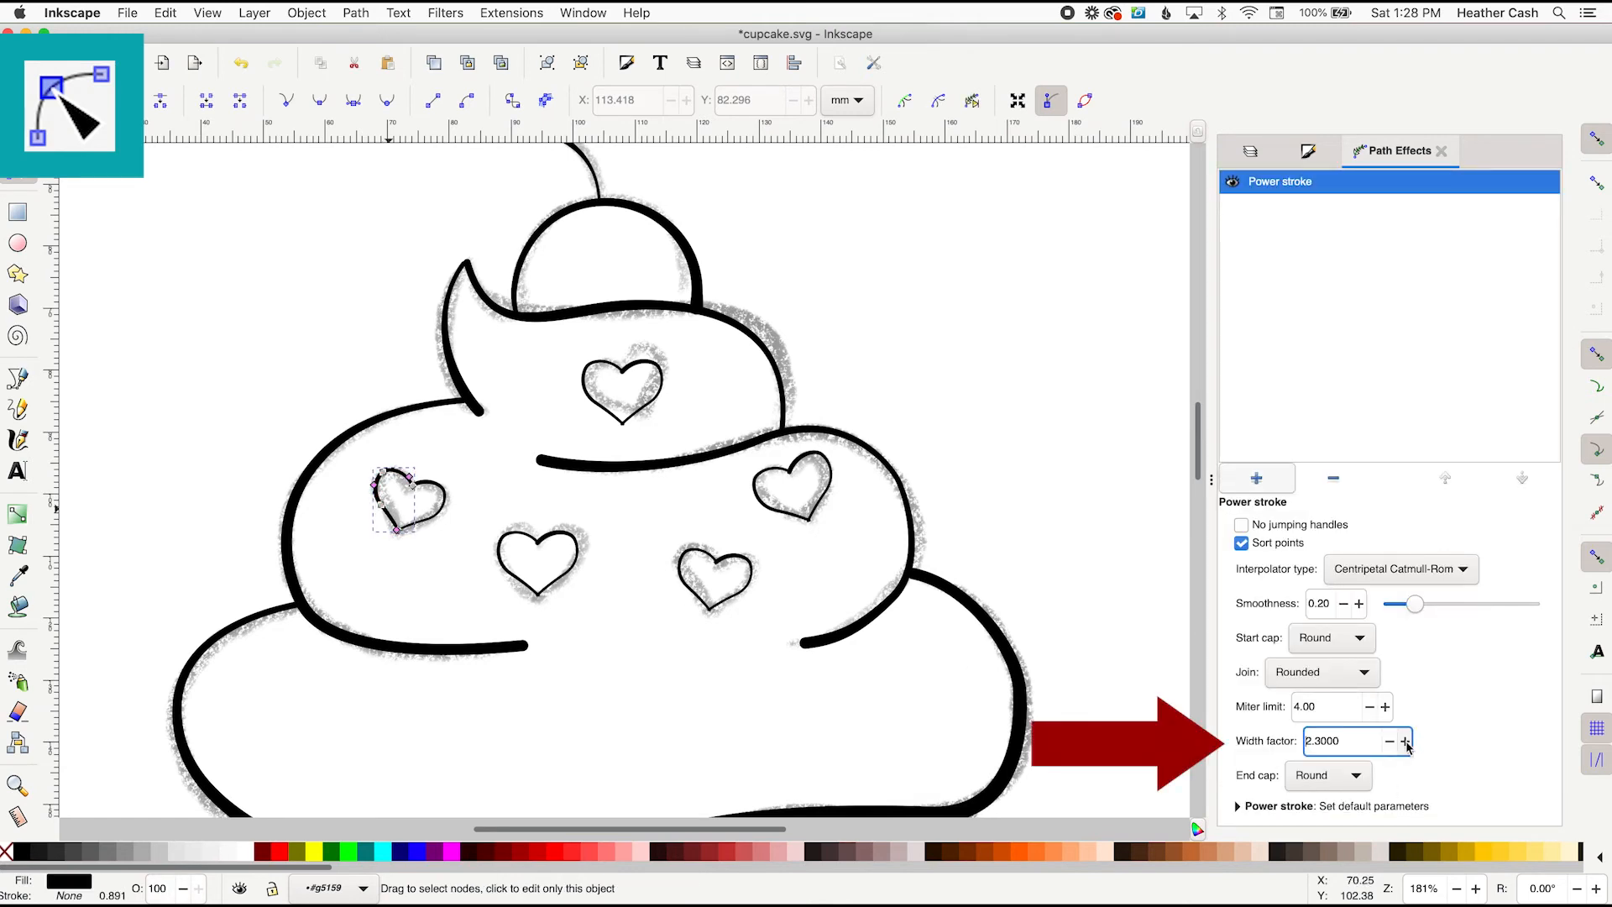
click(1407, 743)
click(1407, 743)
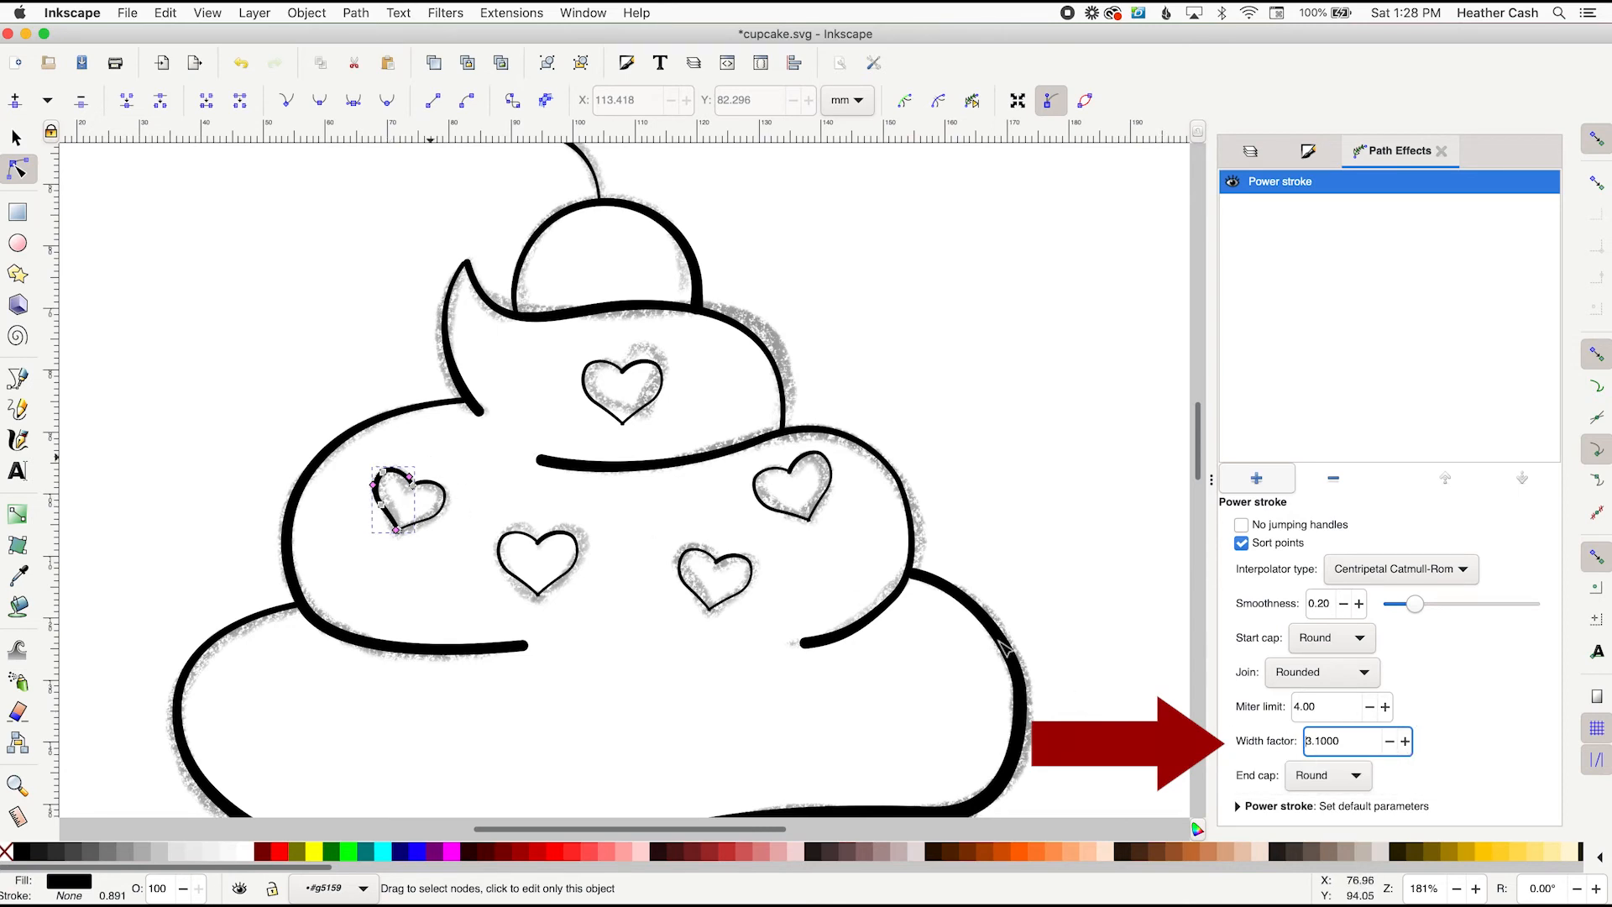
triple_click(1315, 740)
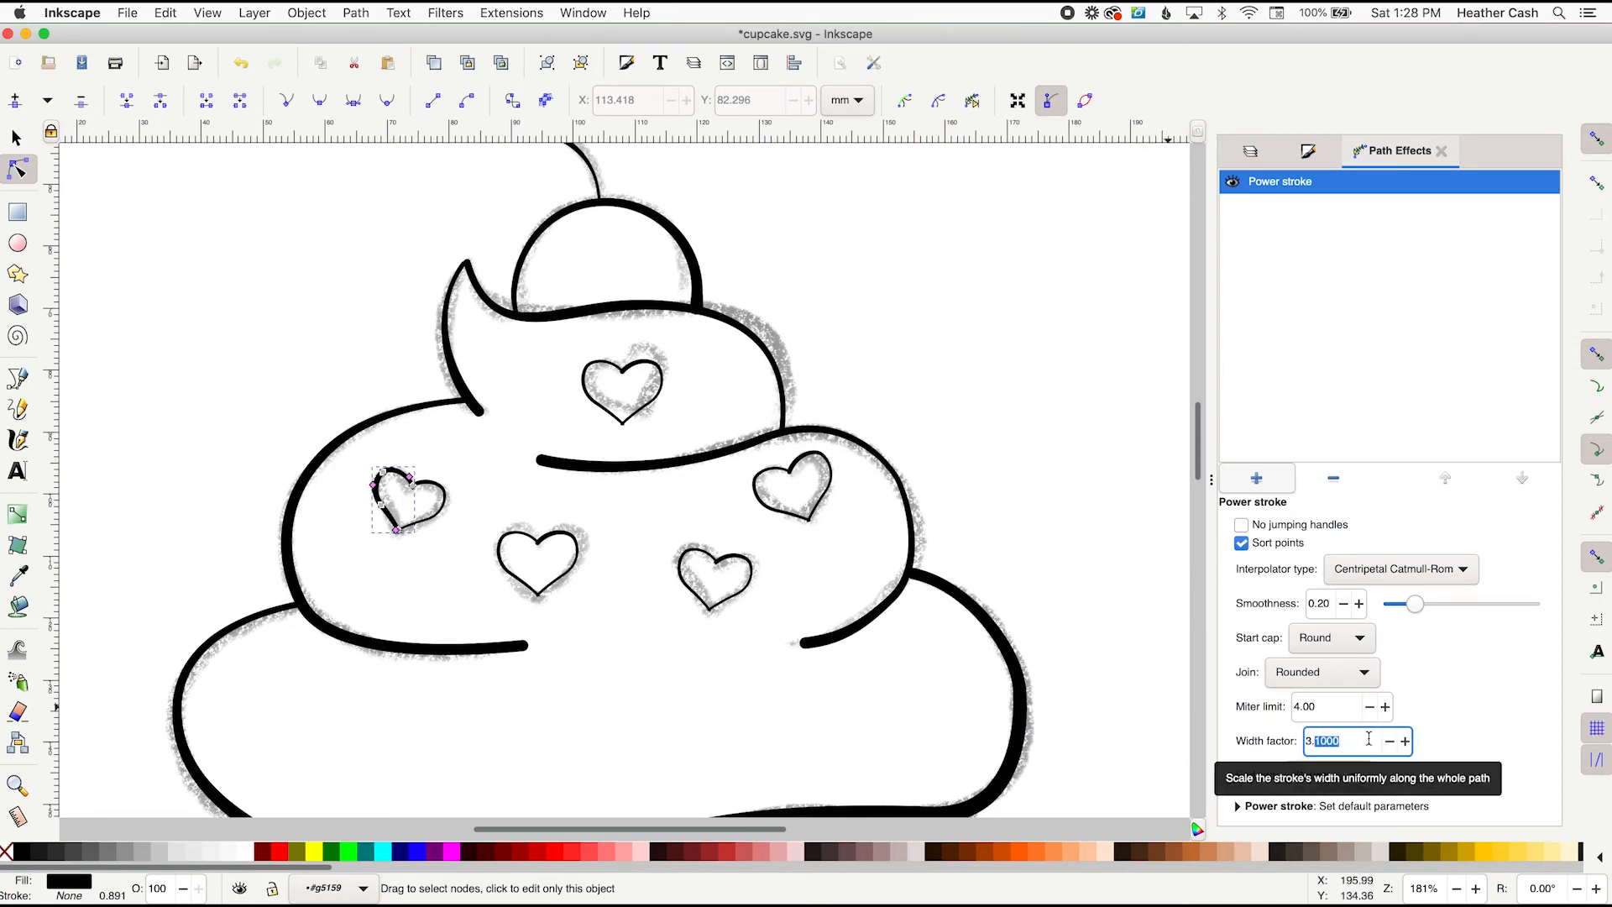
text(3.)
key(Return)
click(440, 495)
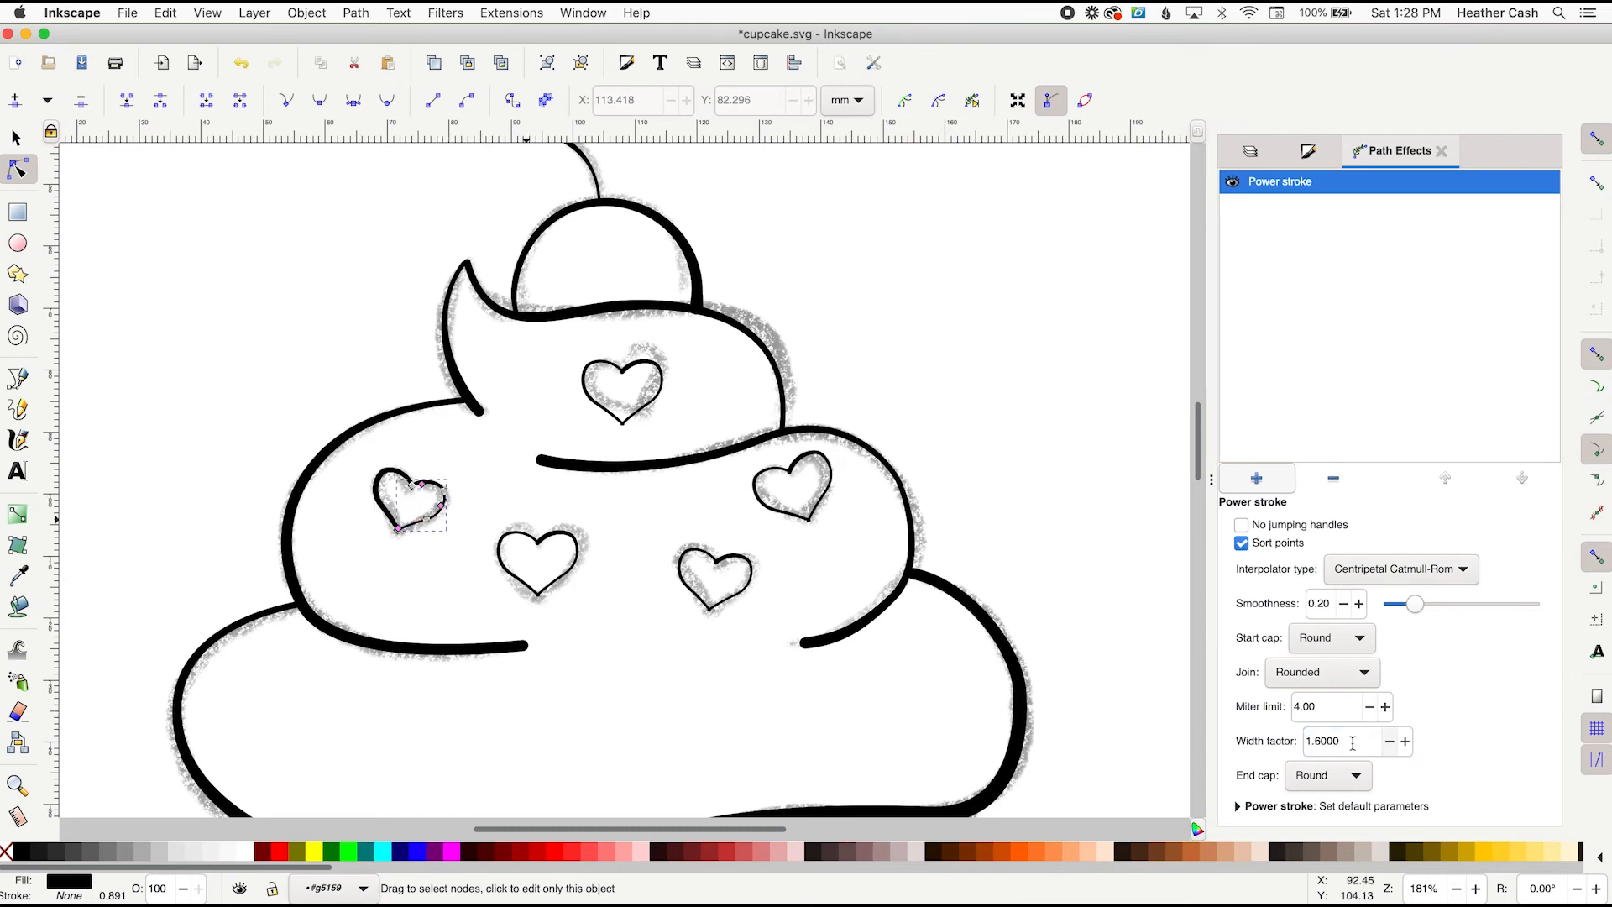
text(3)
key(Return)
Set the Power stroke width factor to 3 on the two lower hearts in the frosting's middle tier
click(583, 568)
mouse_move(1343, 741)
mouse_down()
mouse_move(1257, 744)
mouse_move(1290, 739)
mouse_move(1264, 734)
mouse_move(1276, 740)
mouse_up()
click(575, 558)
text(3)
click(679, 562)
text(3)
click(747, 579)
text(3)
Set the Power stroke width factor to 3 on the rightmost heart and both halves of the top heart
click(756, 491)
text(3)
click(587, 382)
text(3)
click(660, 379)
text(3)
Trace the wrapper's left edge and the first inner pleat as separate straight lines with the Bezier tool
drag(1196, 469, 1198, 525)
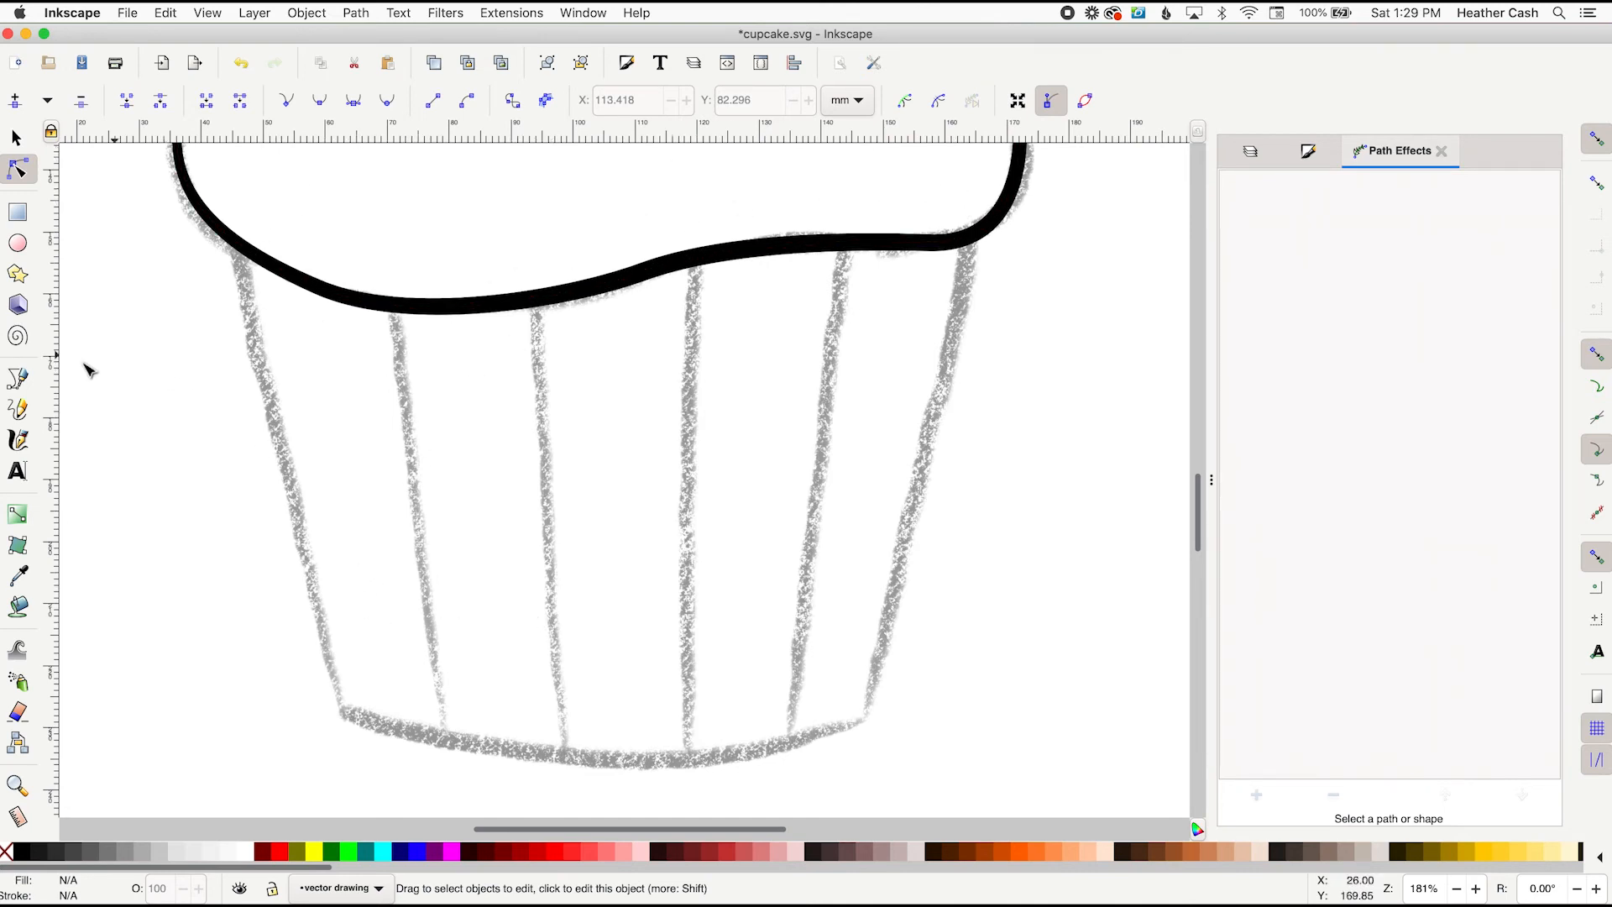
click(16, 382)
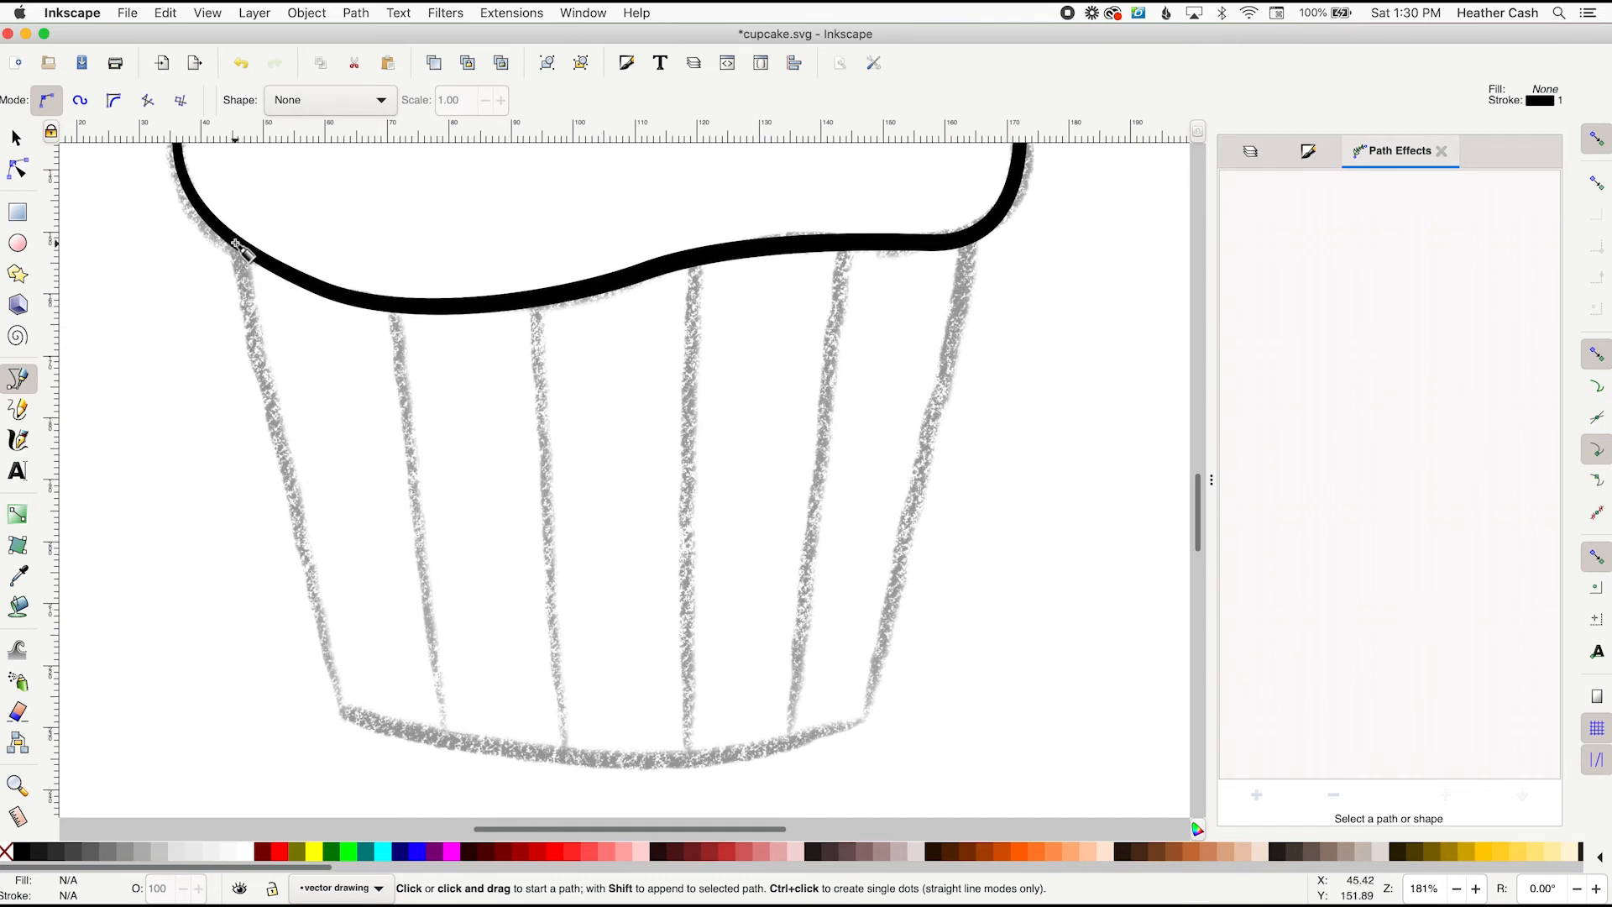
click(235, 242)
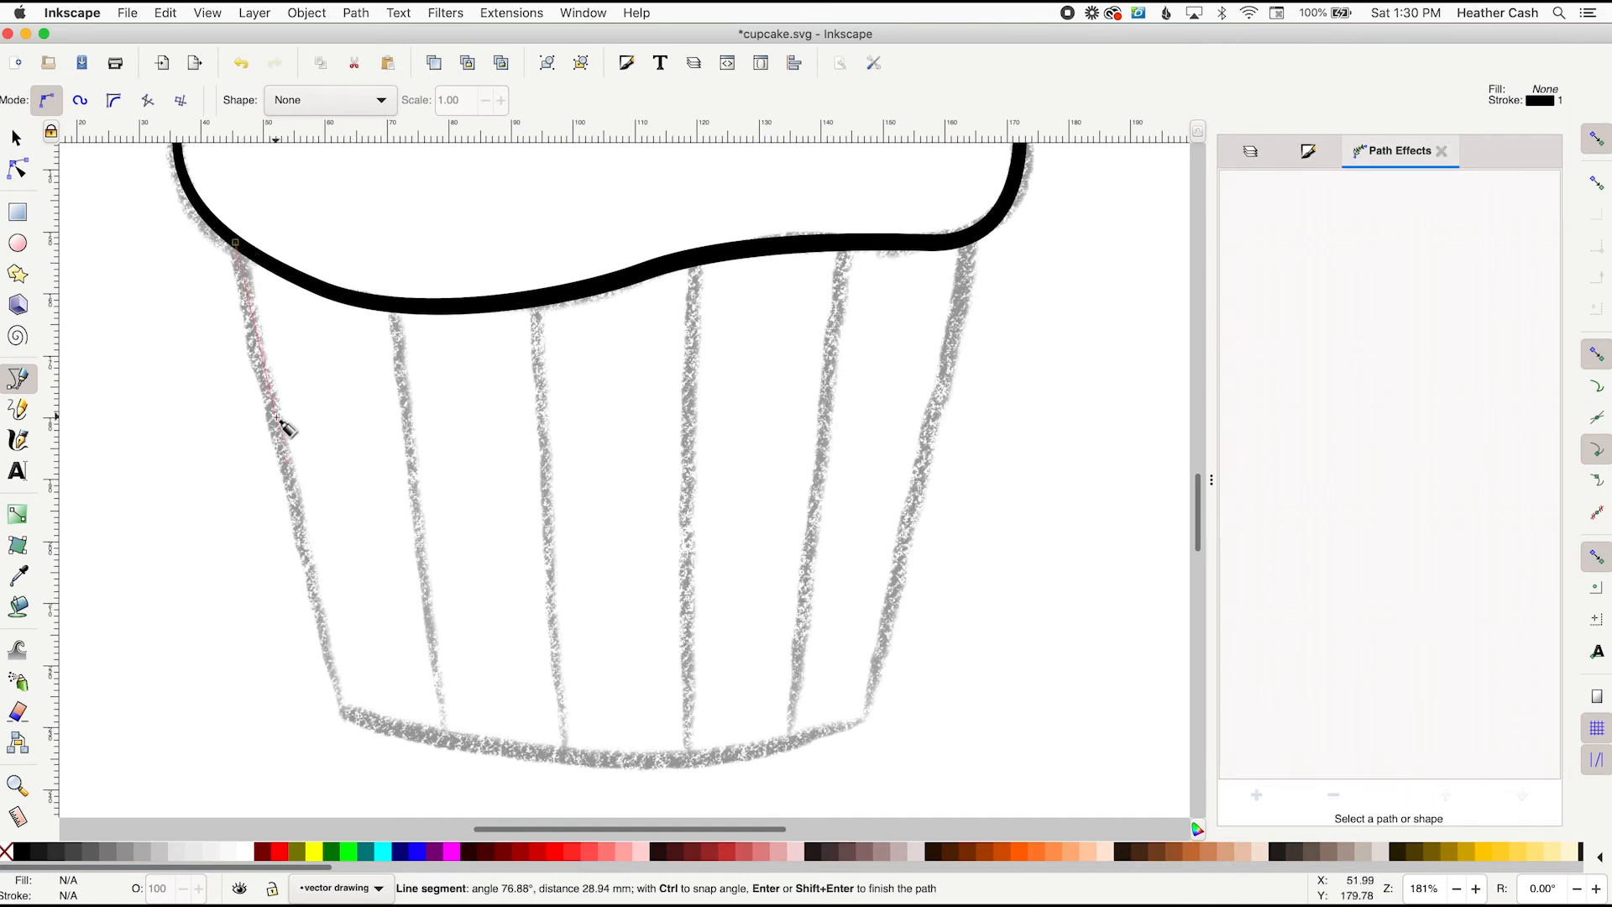
click(344, 712)
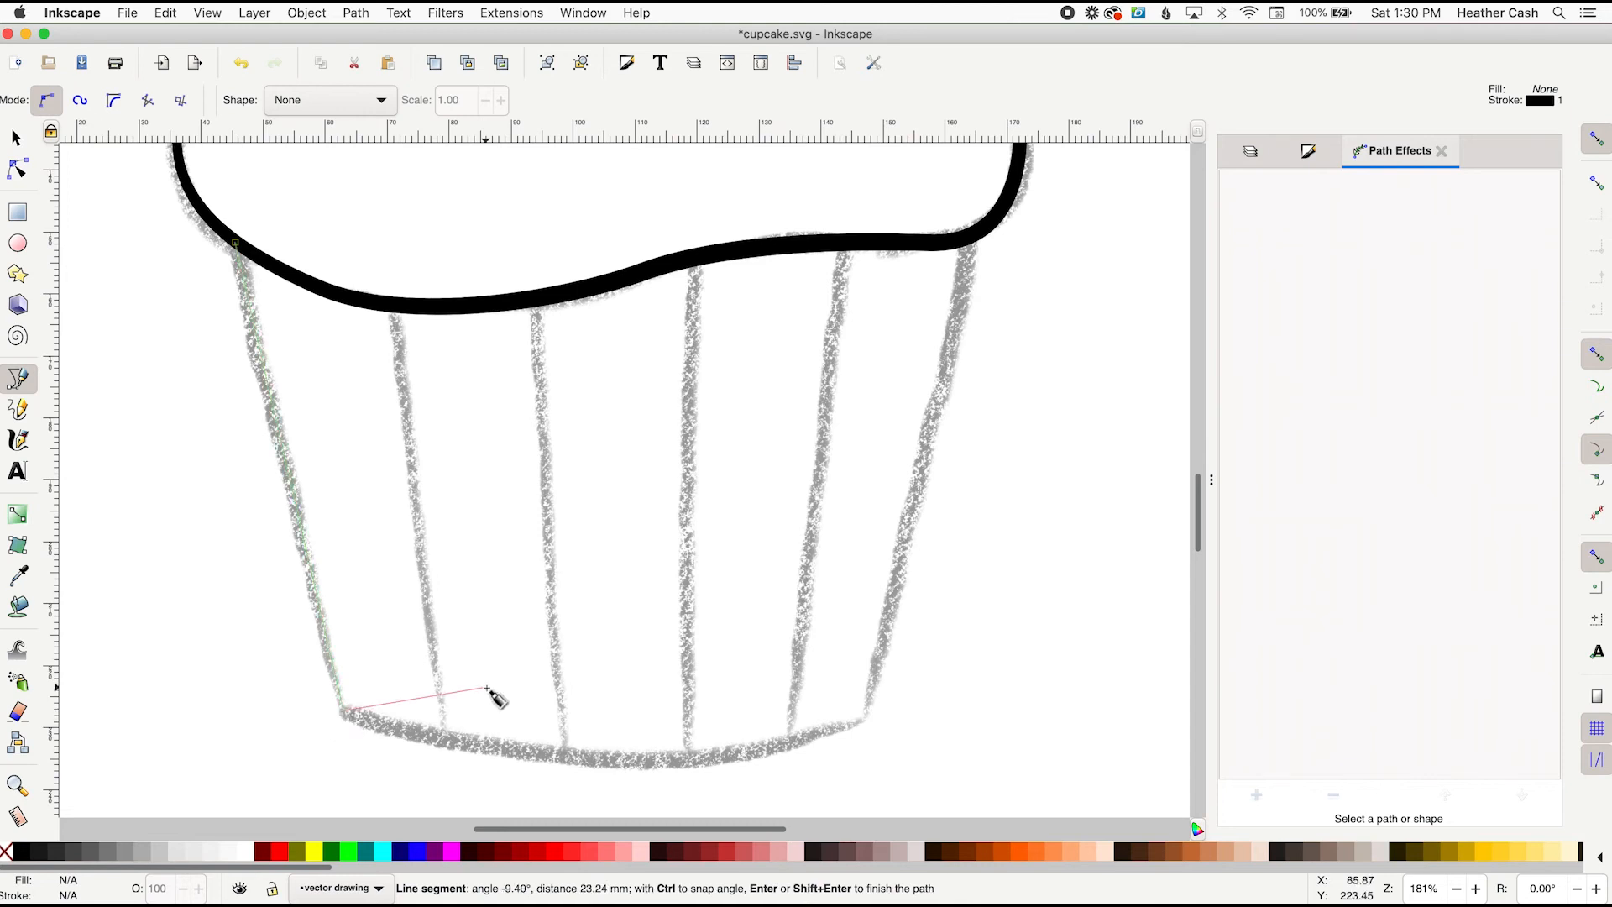
key(Return)
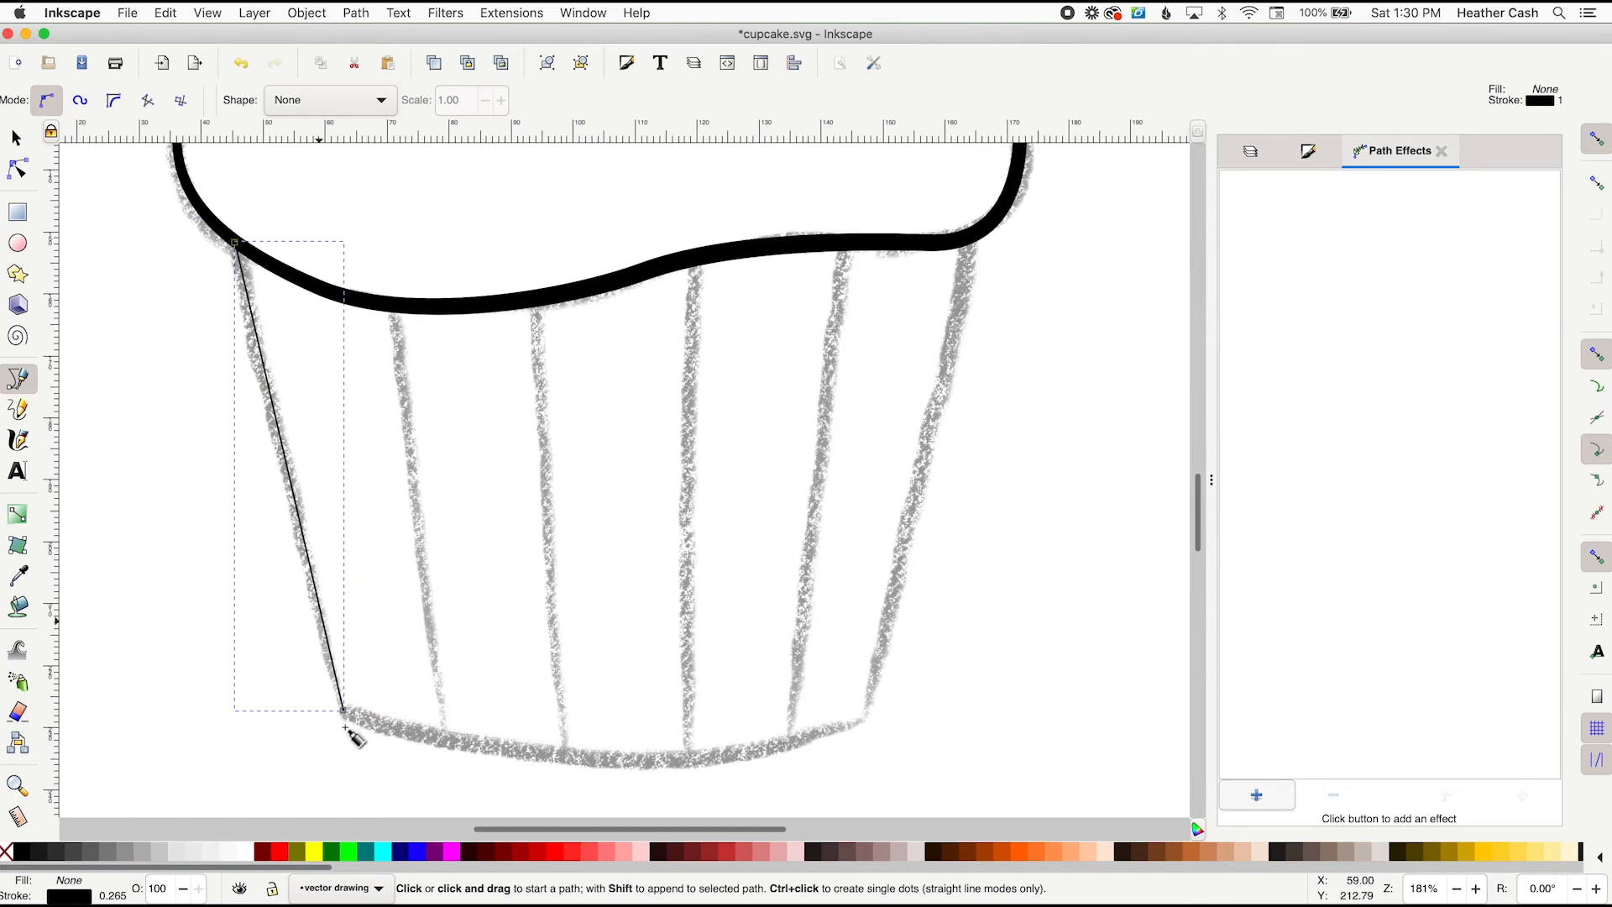
click(393, 307)
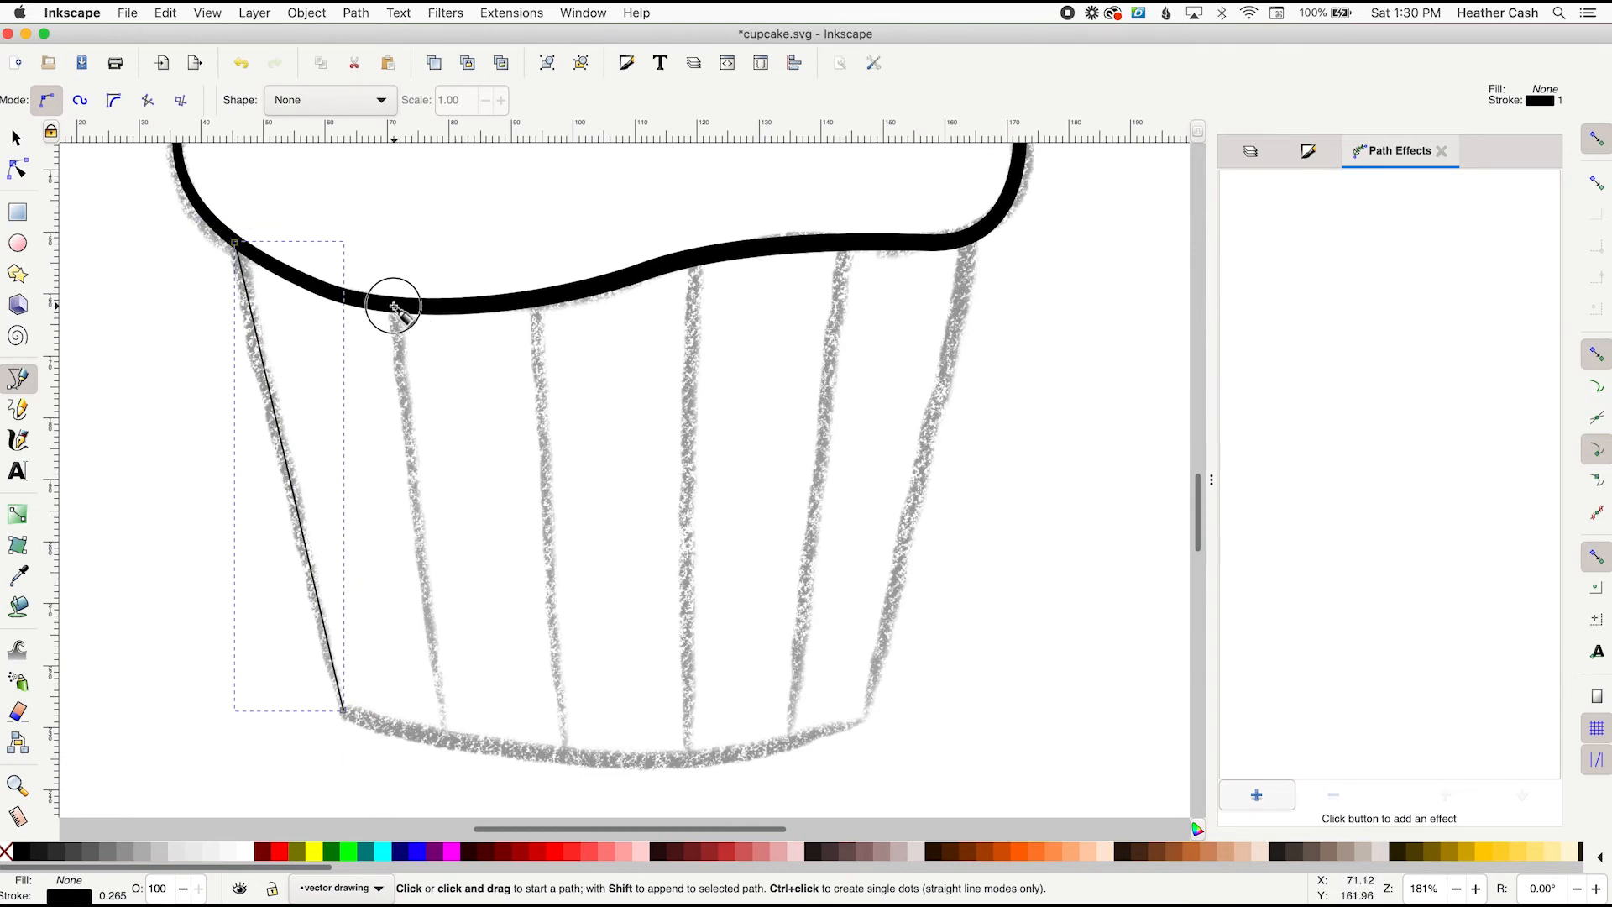
click(456, 733)
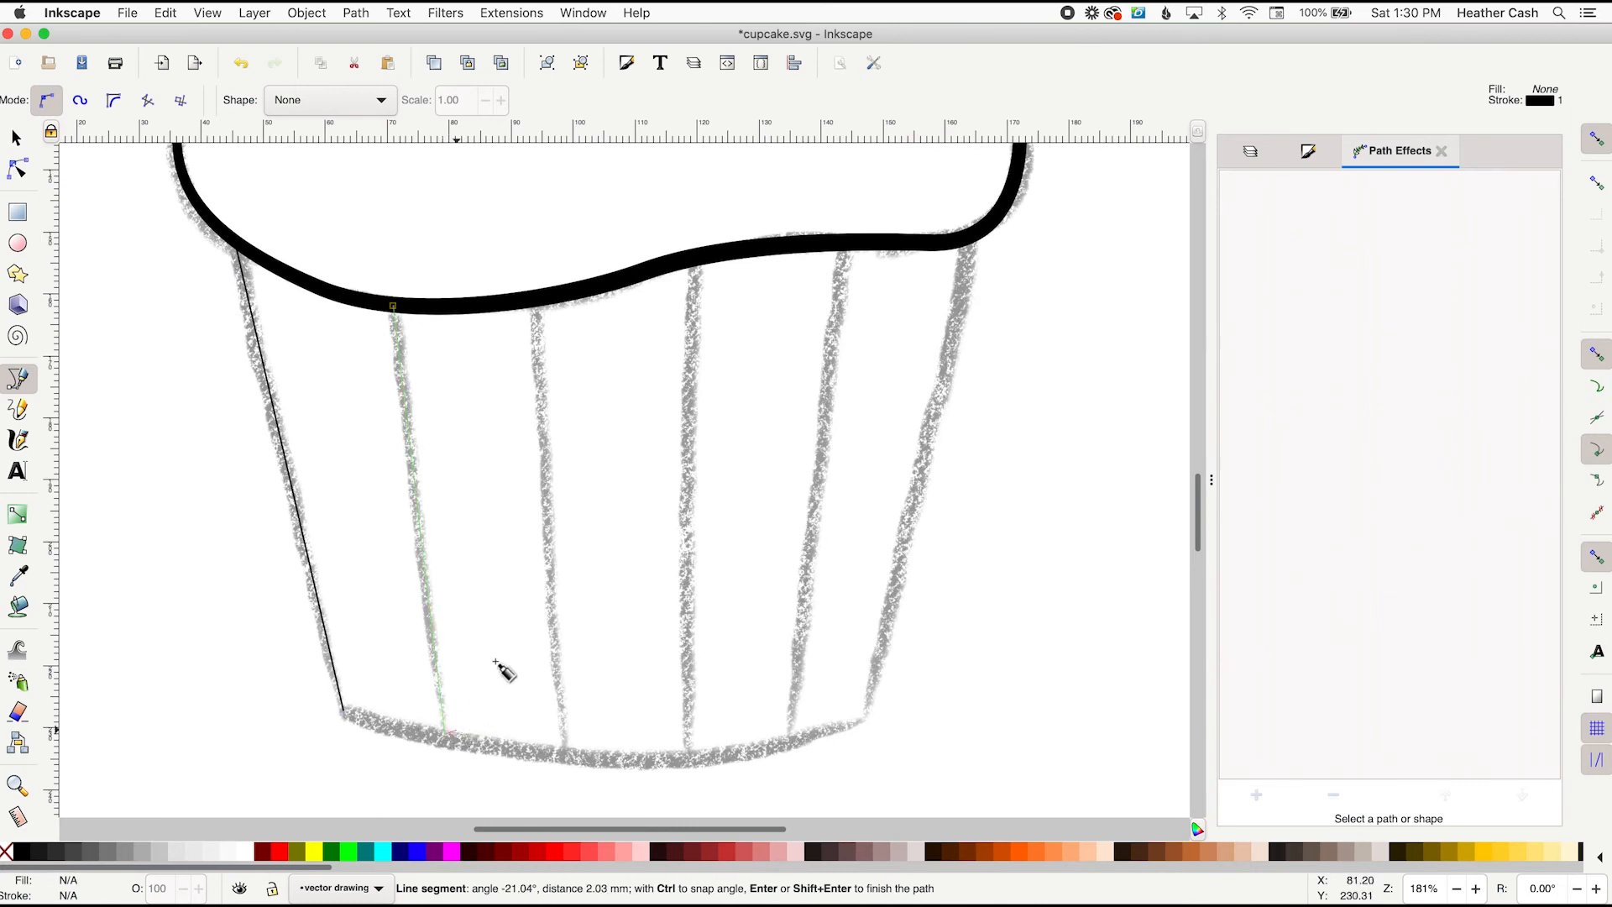
click(495, 662)
right_click(585, 650)
Trace the three remaining inner pleats of the wrapper as separate straight lines from the frosting to the wrapper's bottom
click(537, 297)
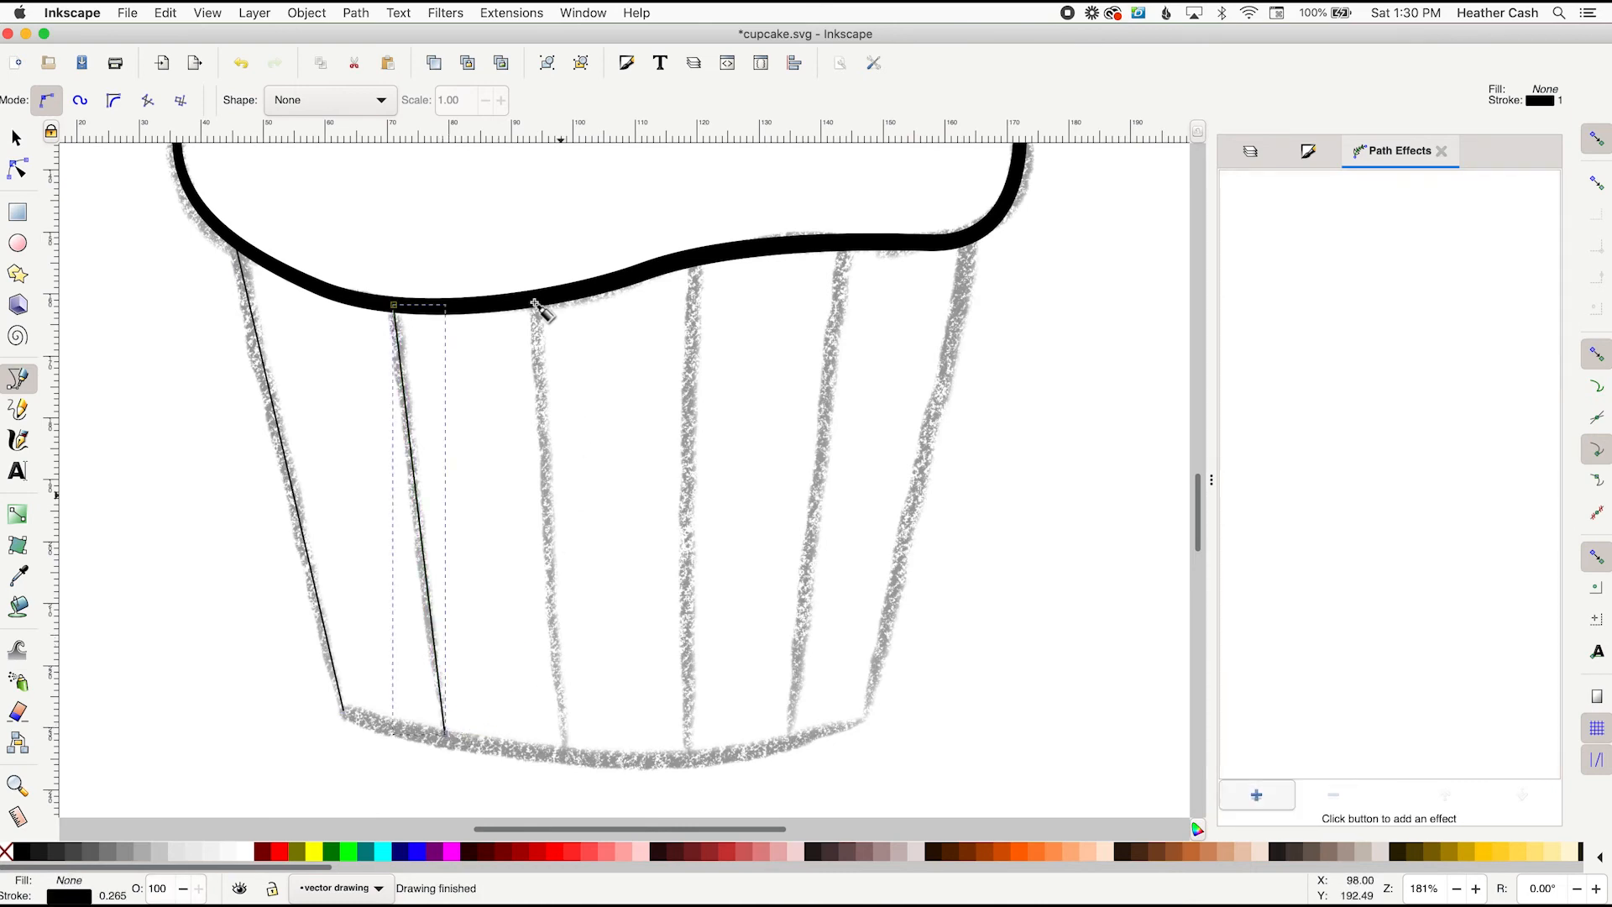
click(564, 744)
right_click(617, 579)
click(696, 267)
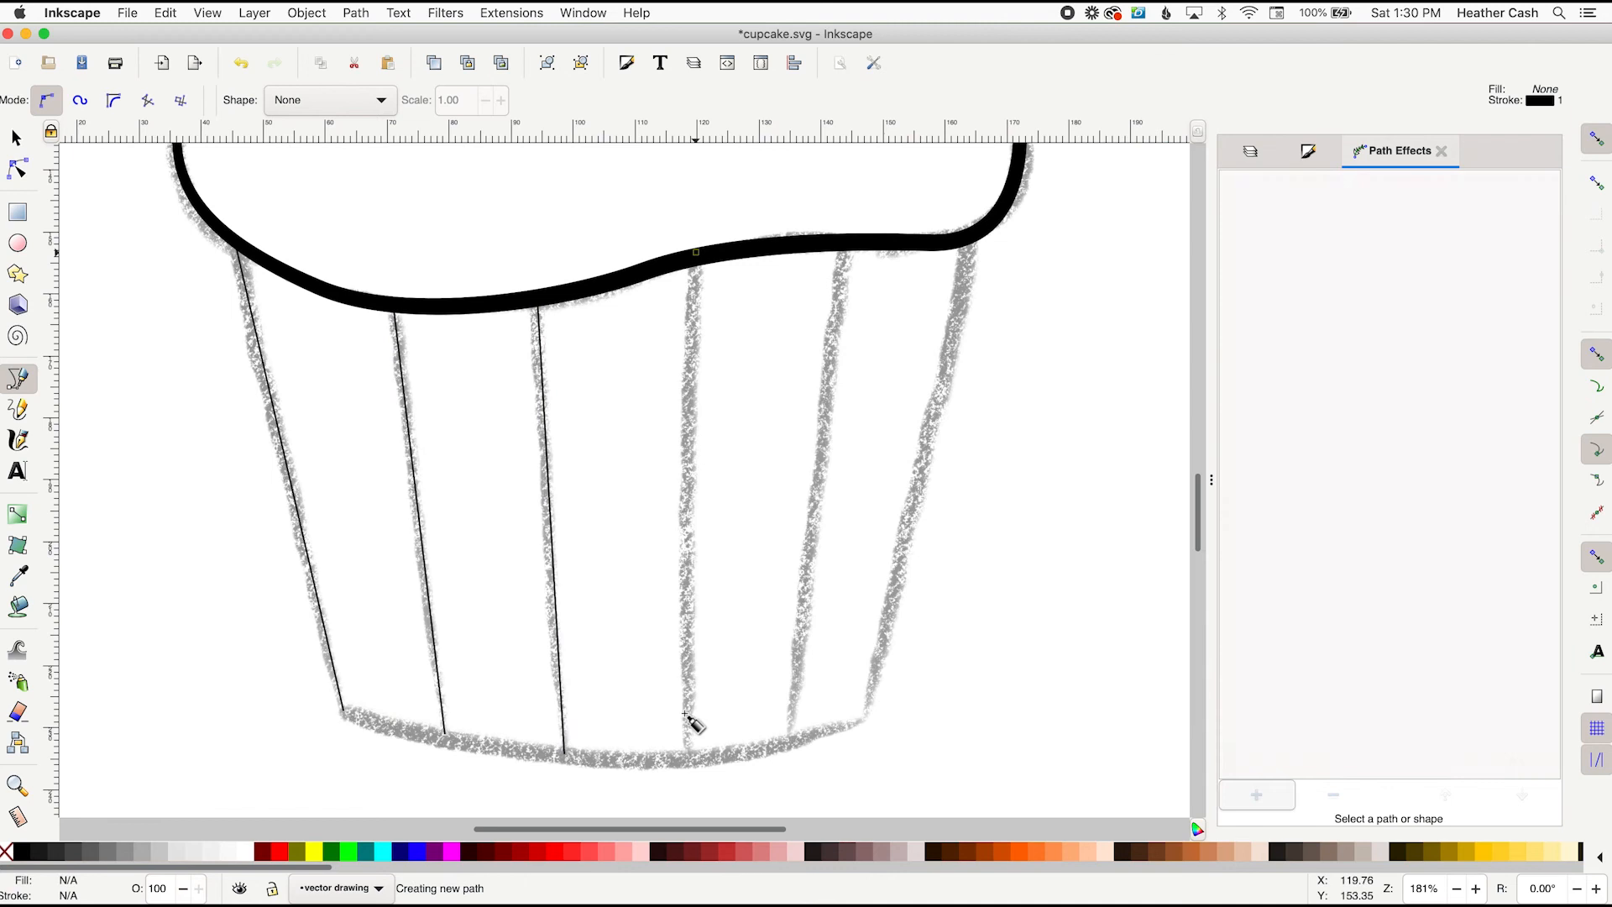
click(690, 754)
right_click(774, 516)
click(849, 242)
click(794, 739)
right_click(928, 270)
Trace the wrapper's right edge as a straight line and its bottom edge as a curve joining both side lines
click(971, 236)
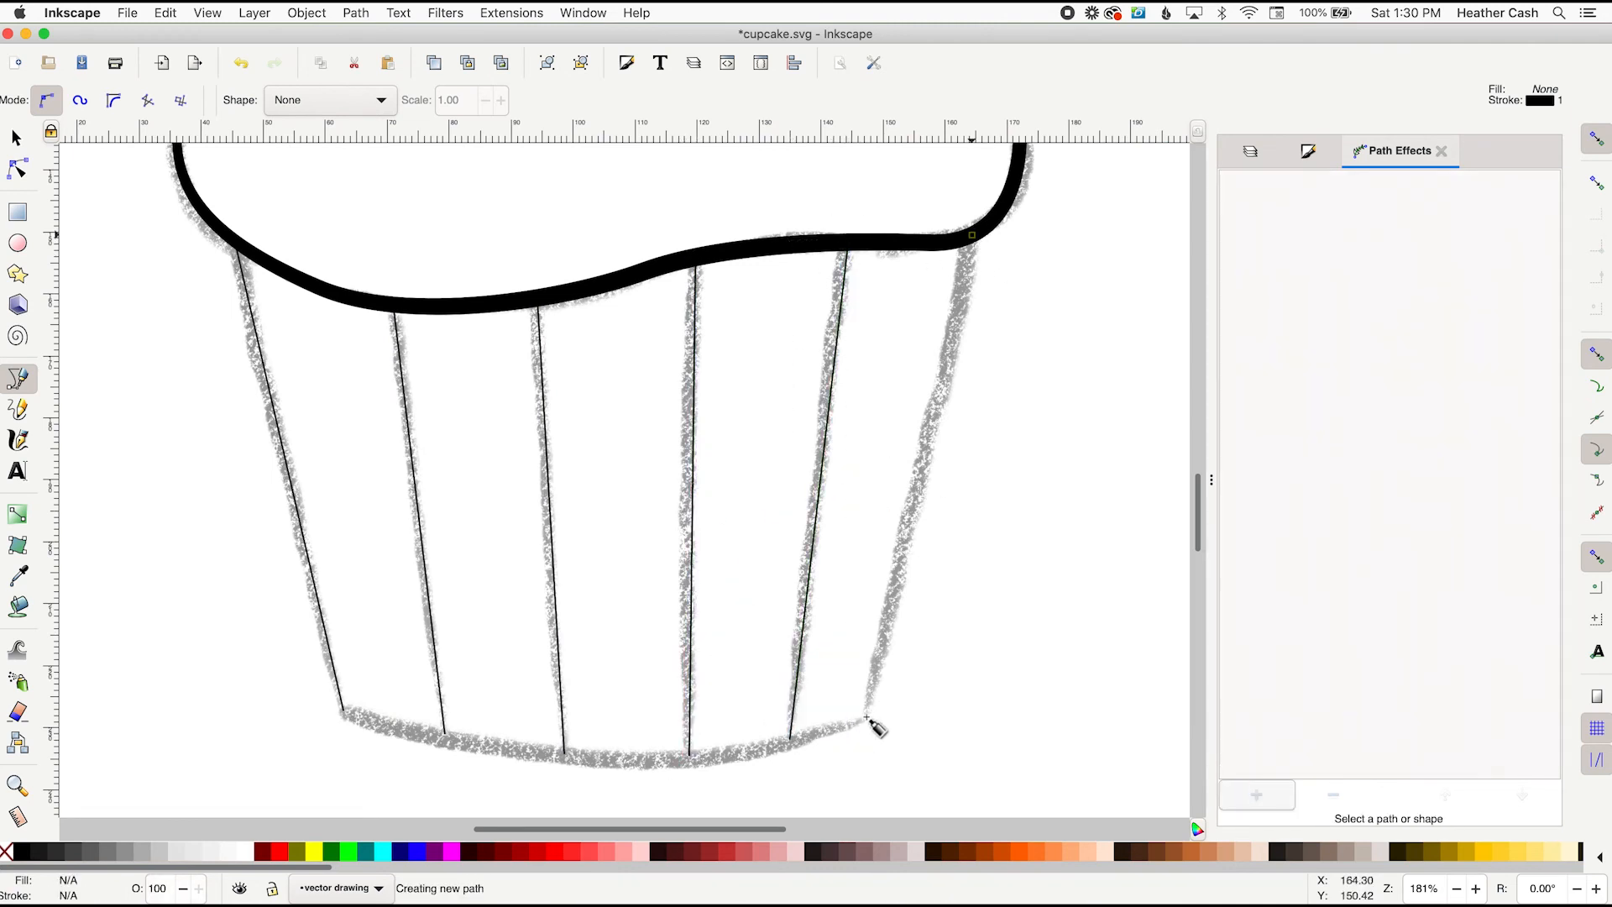
click(870, 716)
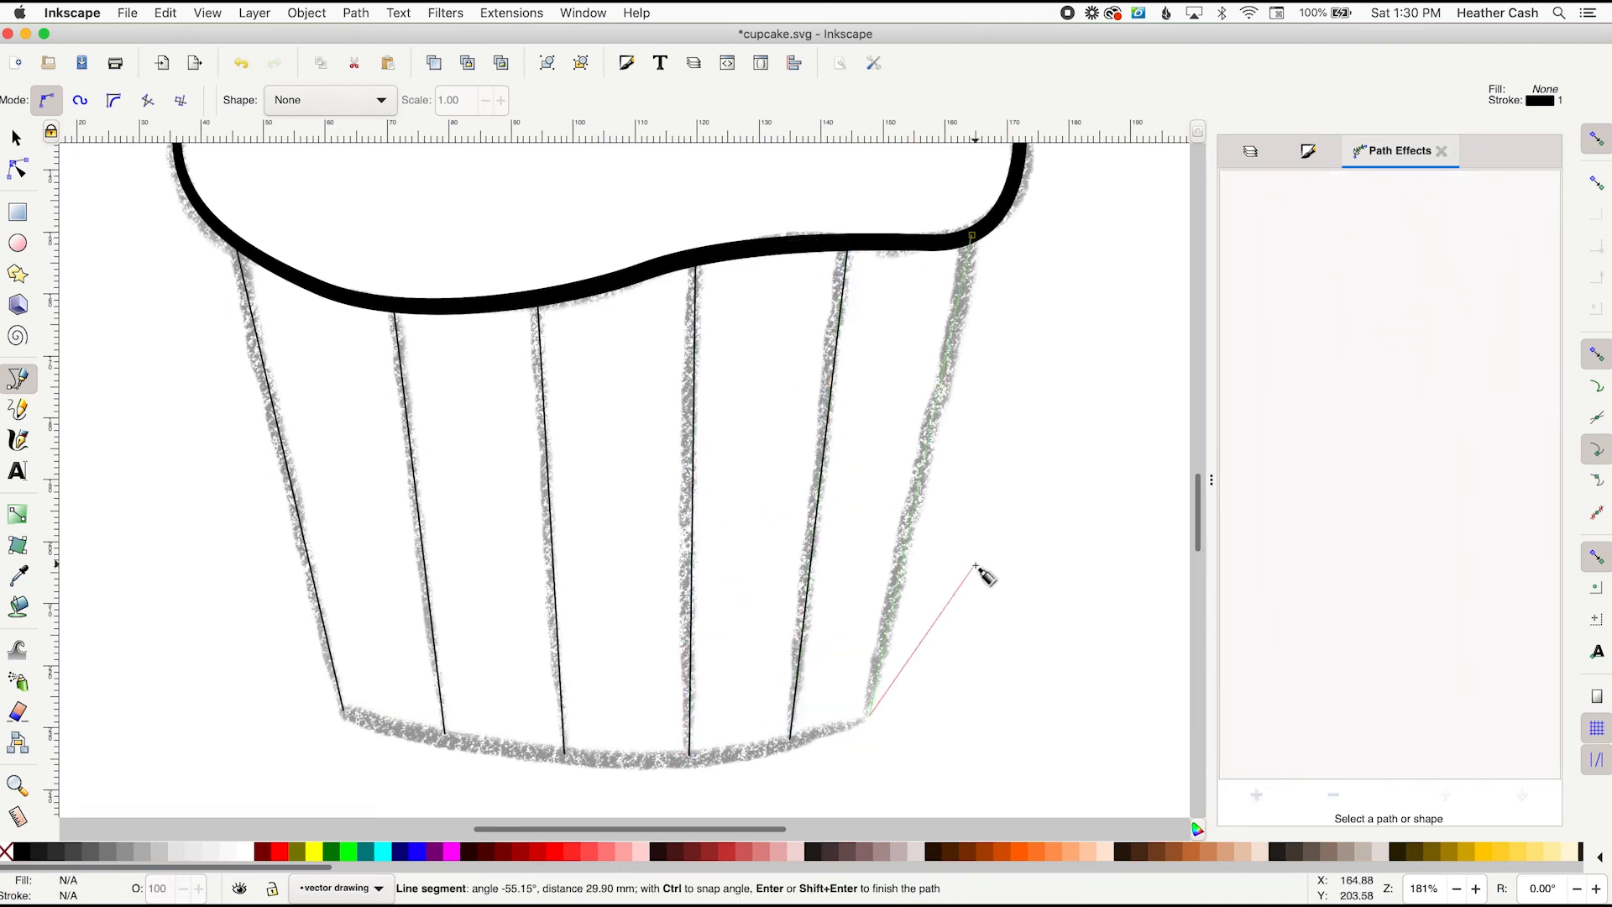
right_click(982, 569)
drag(342, 709, 459, 760)
drag(870, 716, 1016, 645)
right_click(1035, 716)
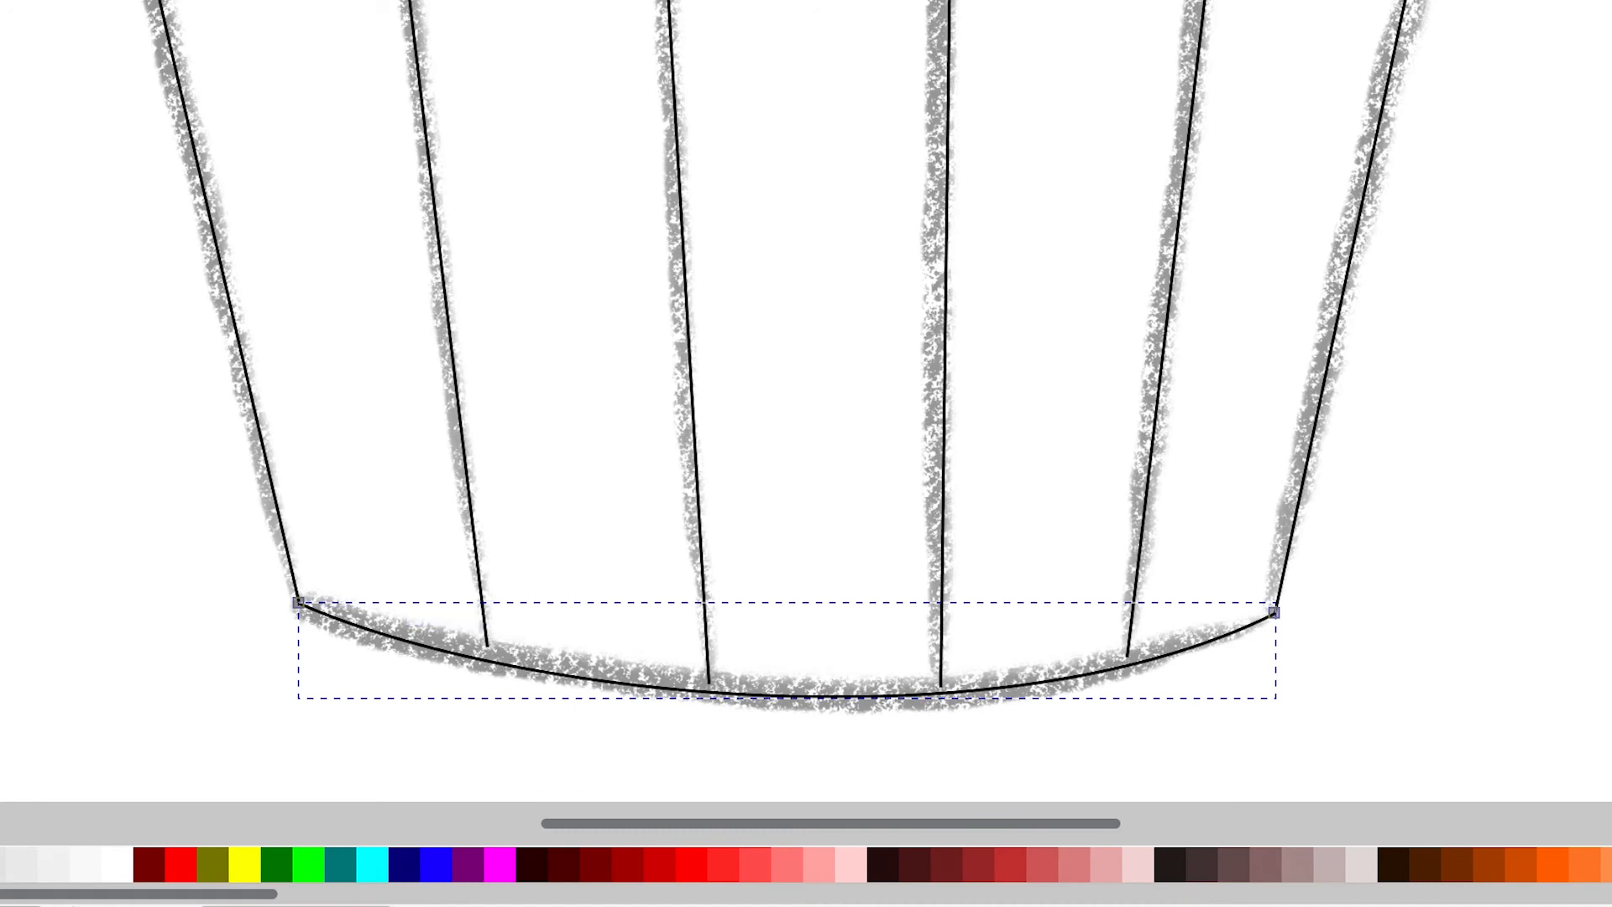
Move the lower end nodes of the inner pleat lines onto the wrapper's bottom curve
key(n)
click(477, 566)
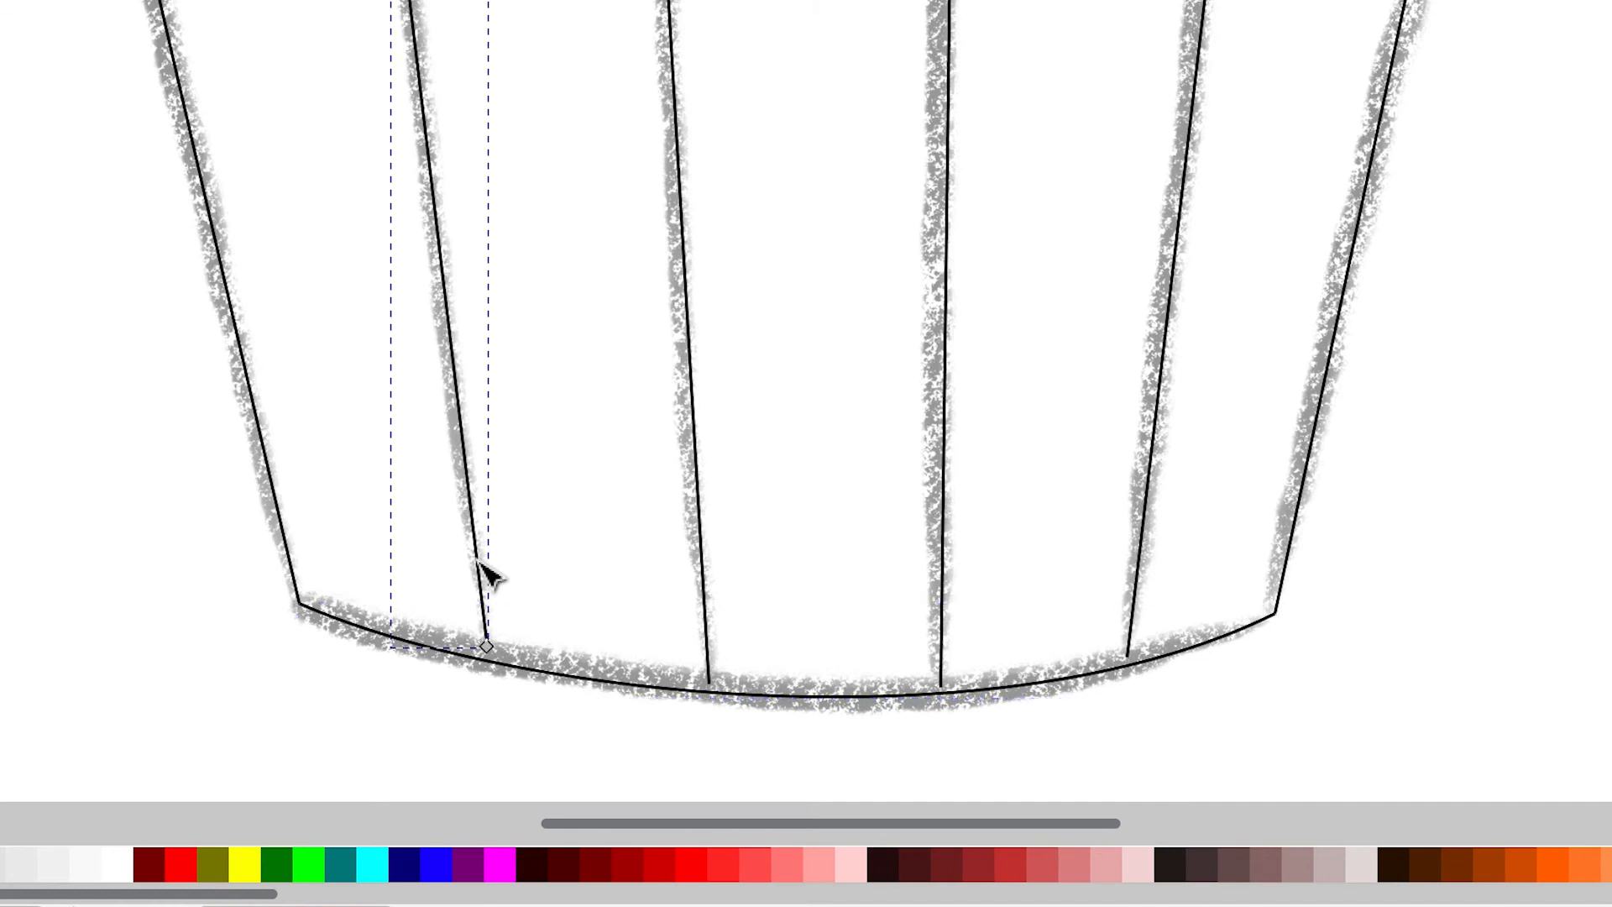
click(489, 650)
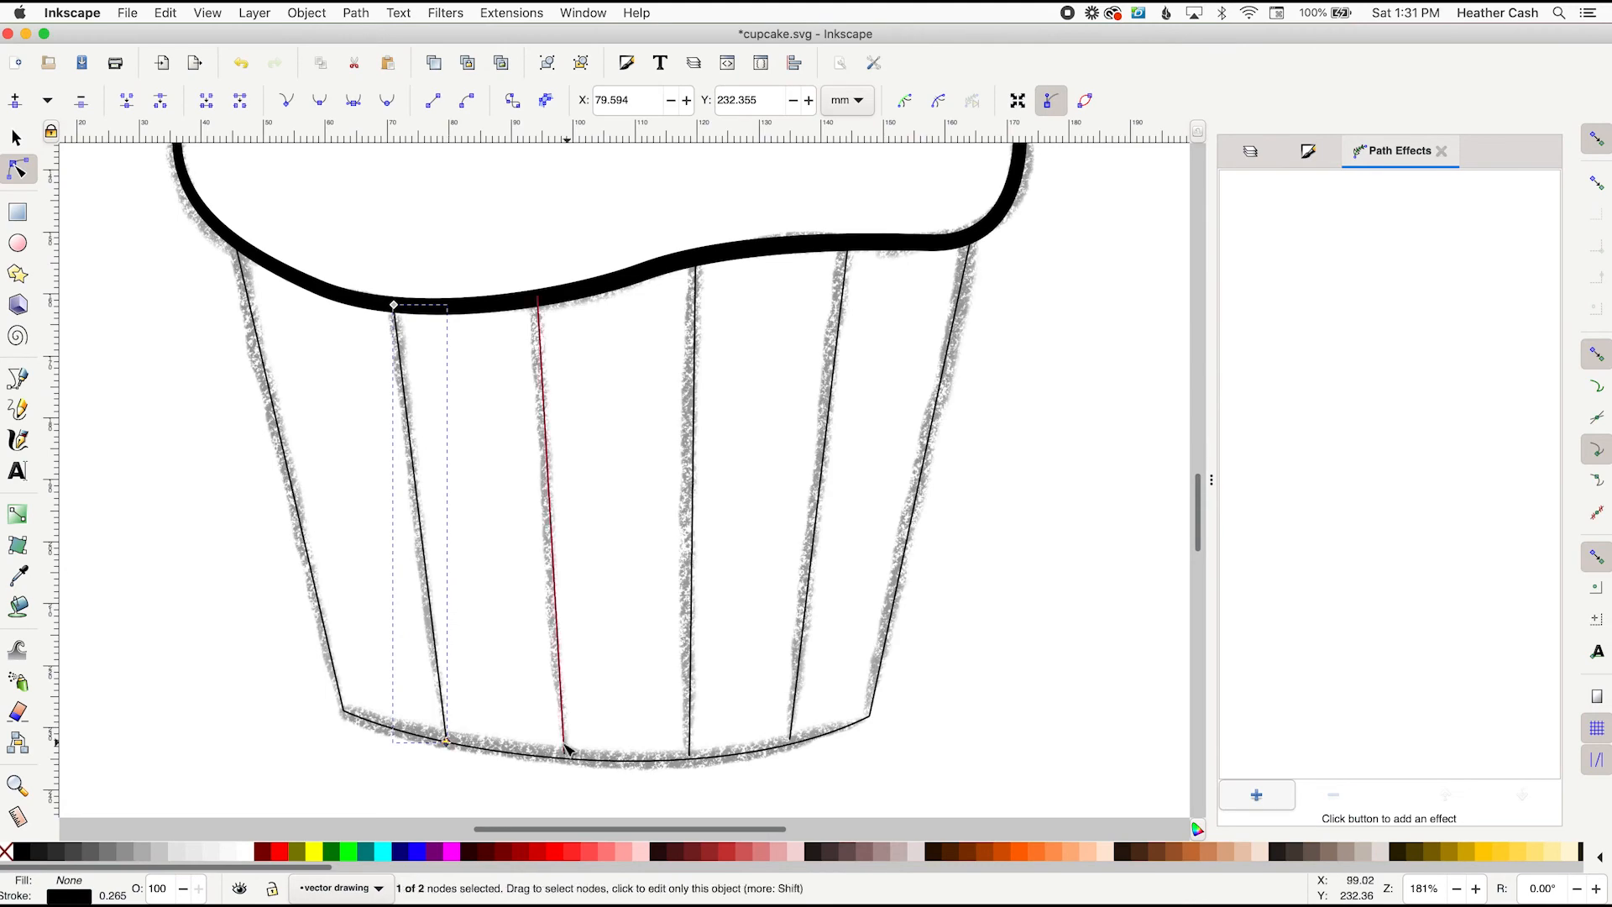
shift+click(684, 759)
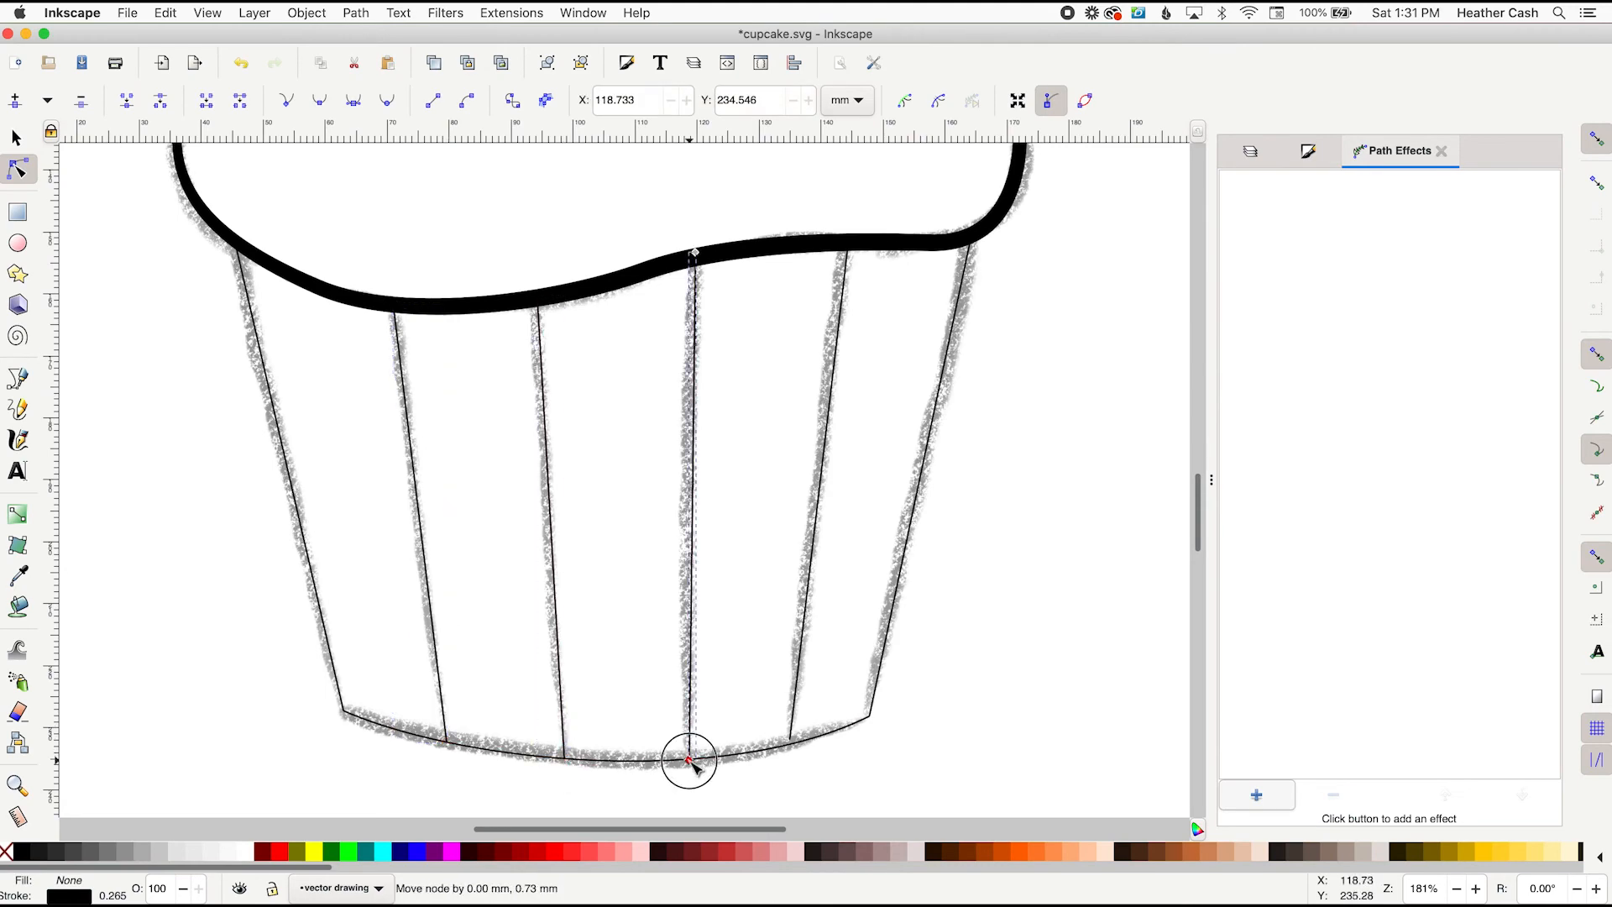
shift+click(791, 744)
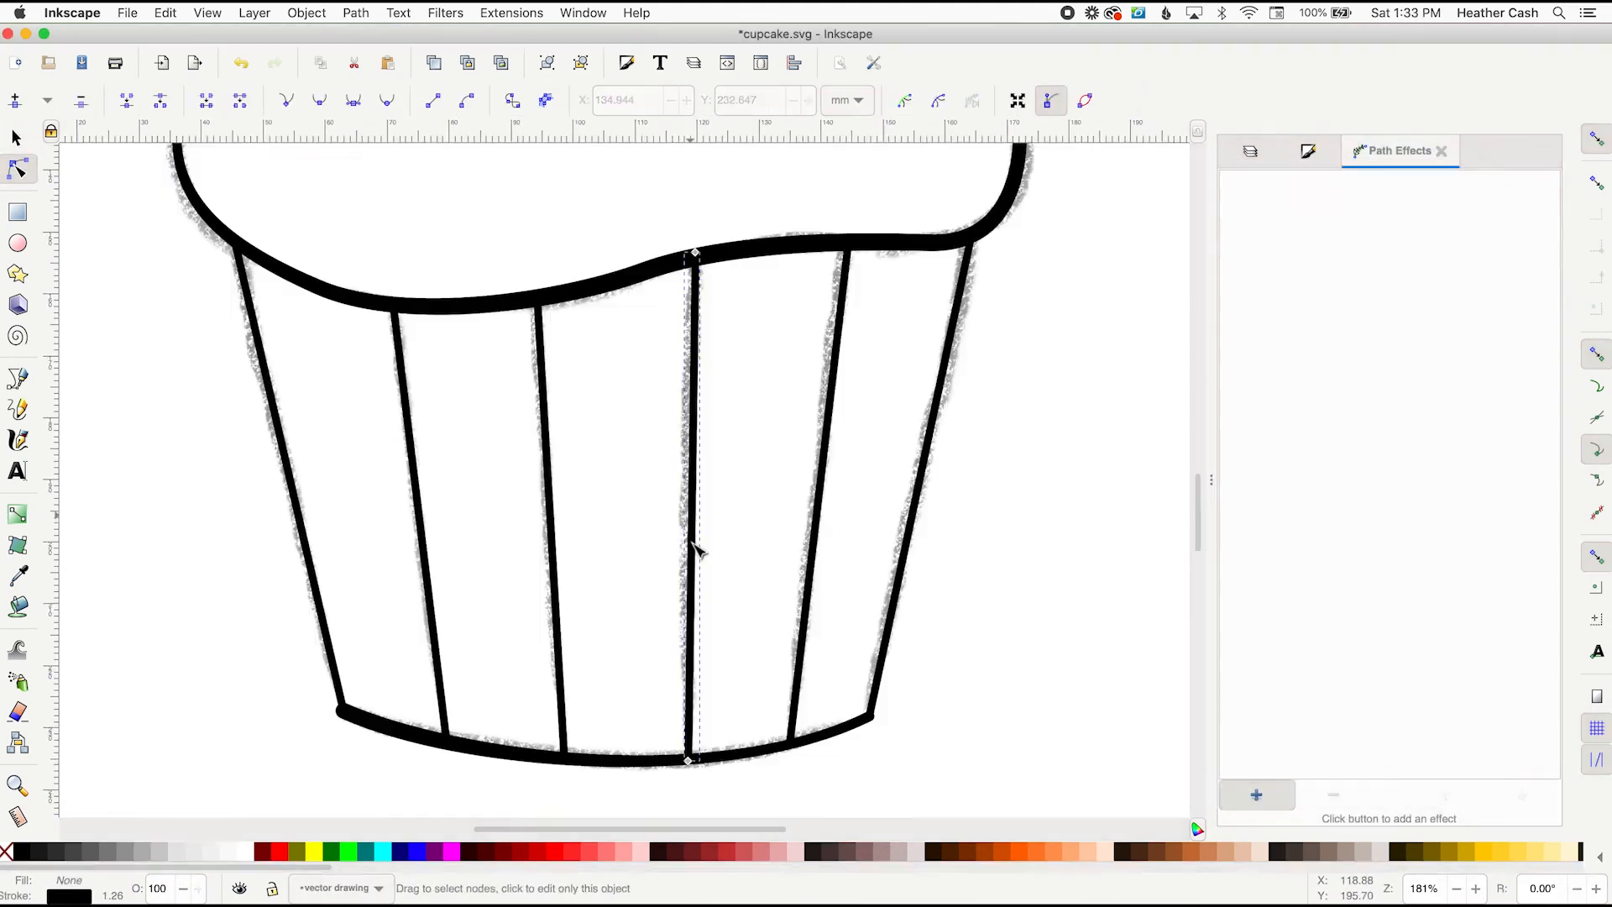
Deselect the wrapper line and save the cupcake drawing
click(276, 536)
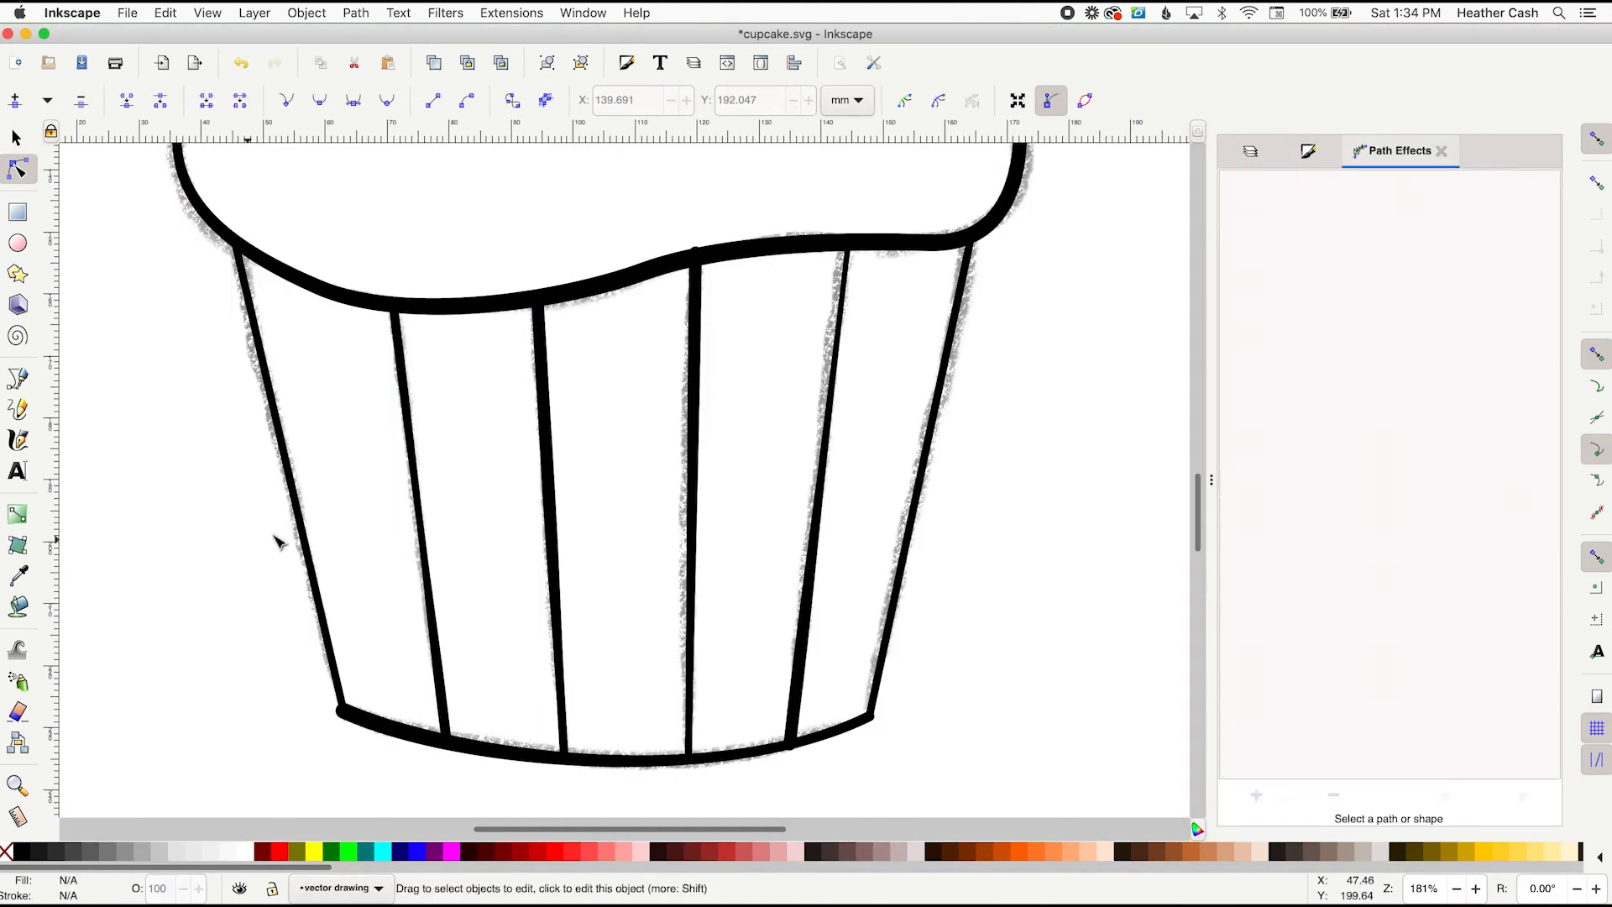
key(minus)
key(minus)
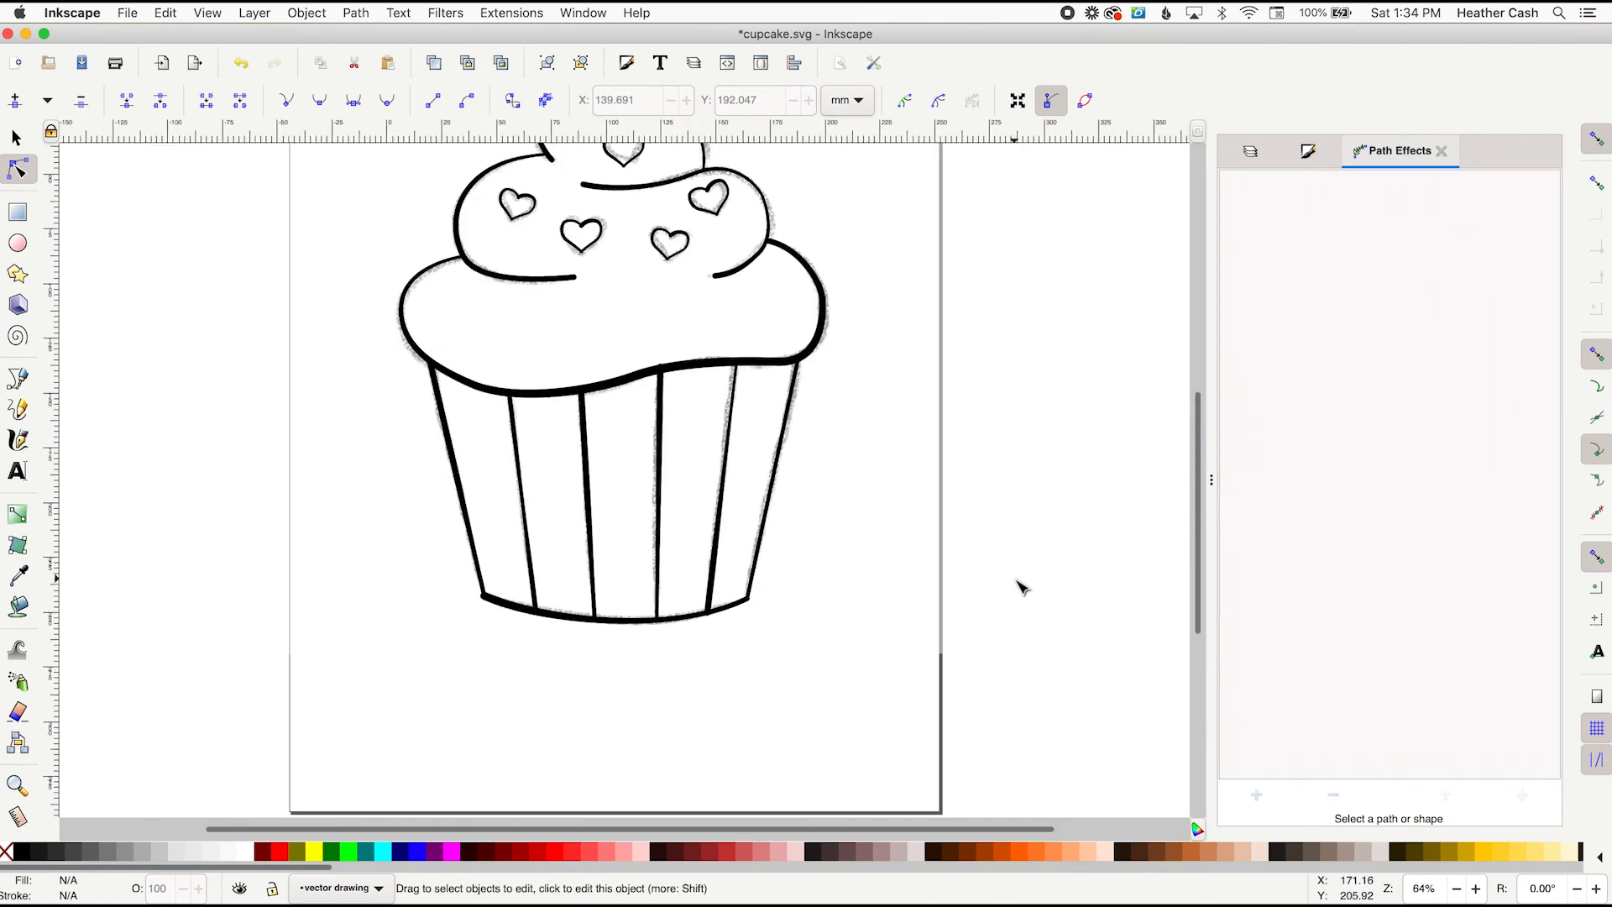
key(minus)
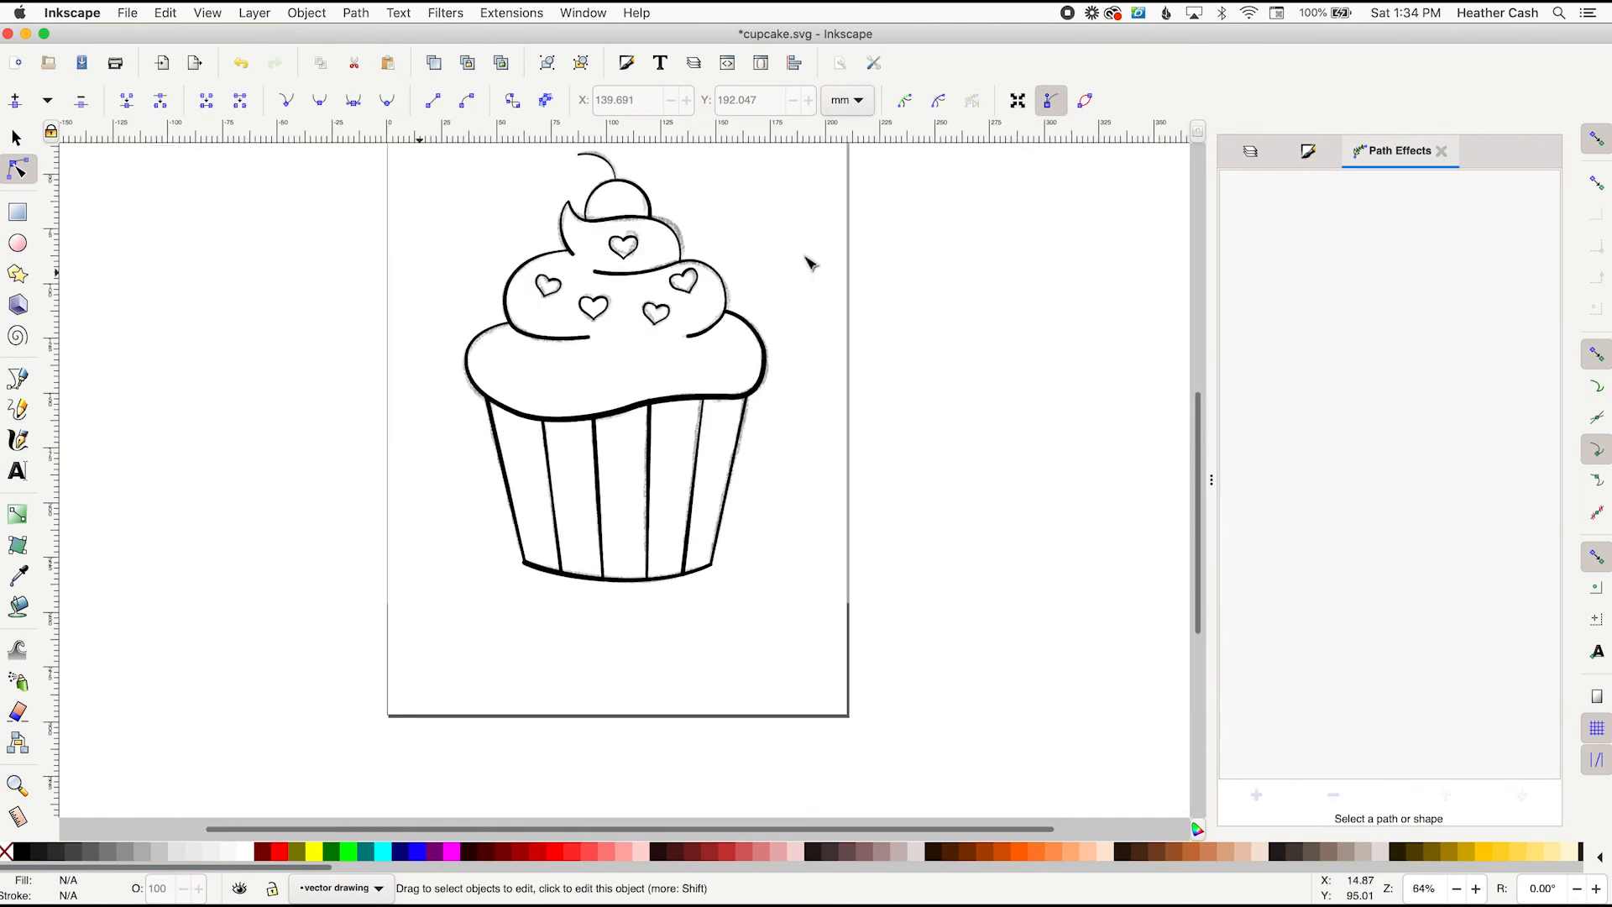
click(1198, 586)
drag(1199, 585, 1198, 562)
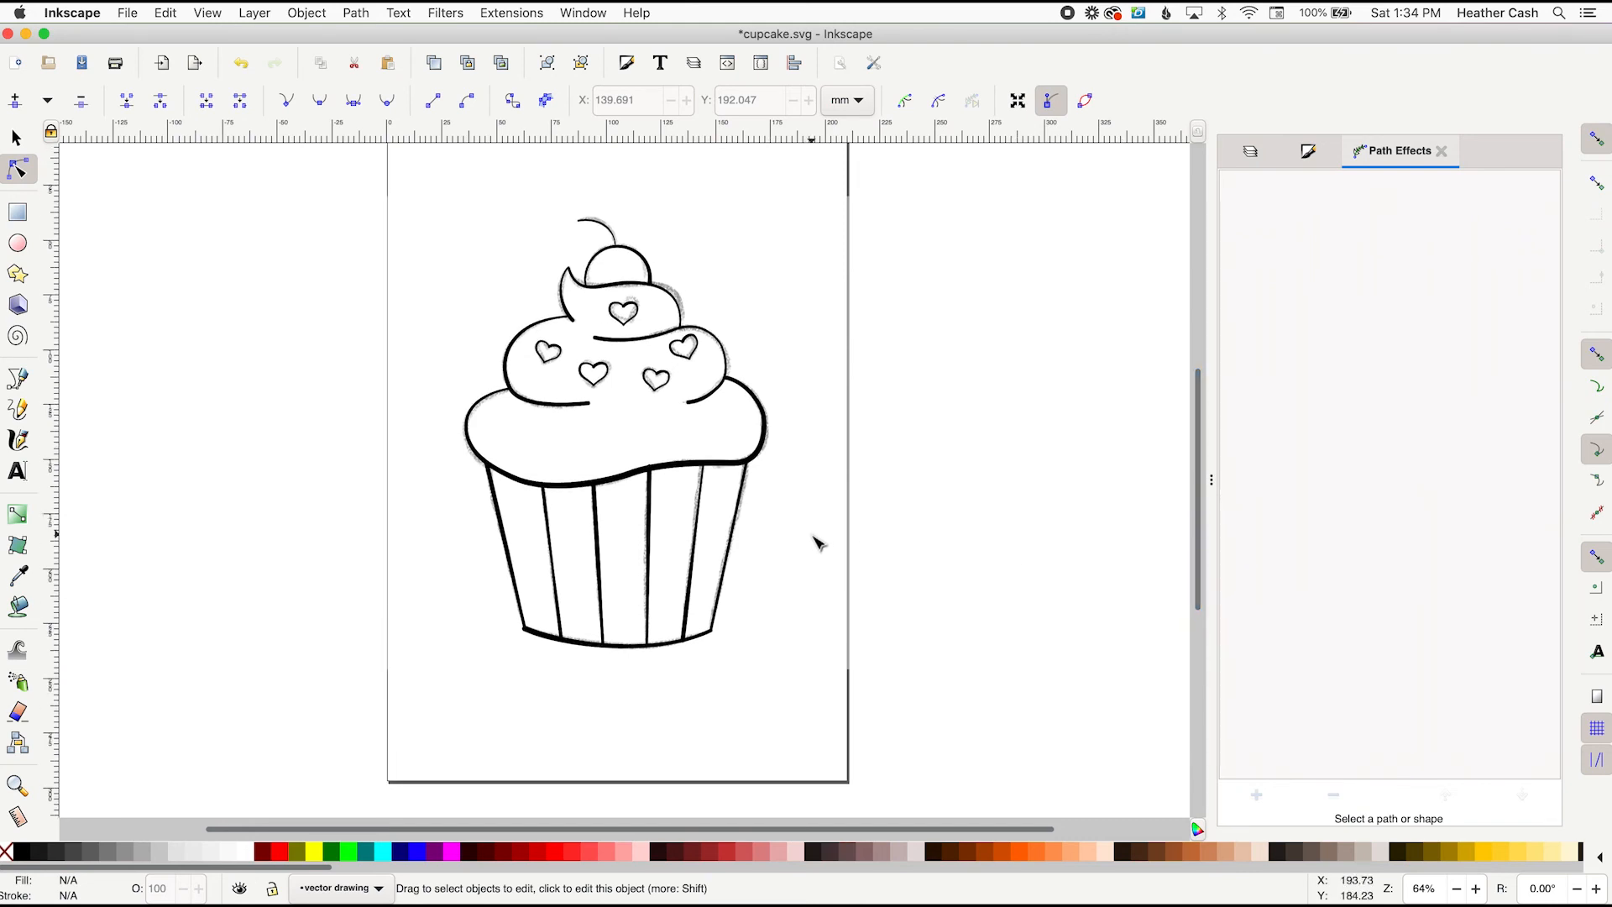
click(80, 63)
Delete the sketch layer and save the document
click(1250, 153)
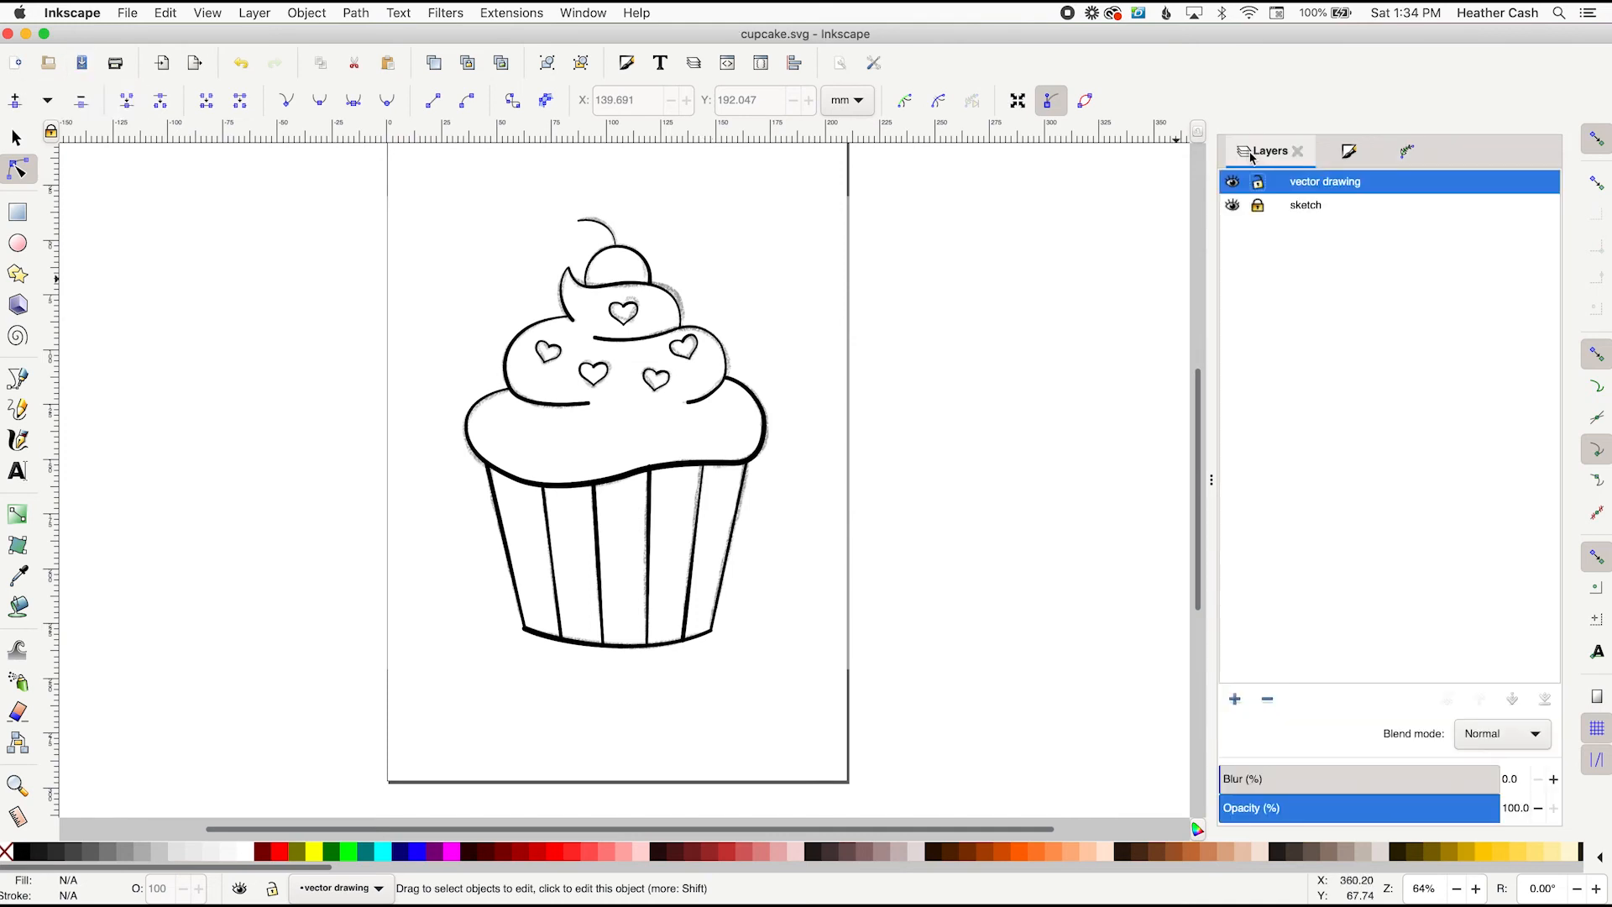
click(1375, 208)
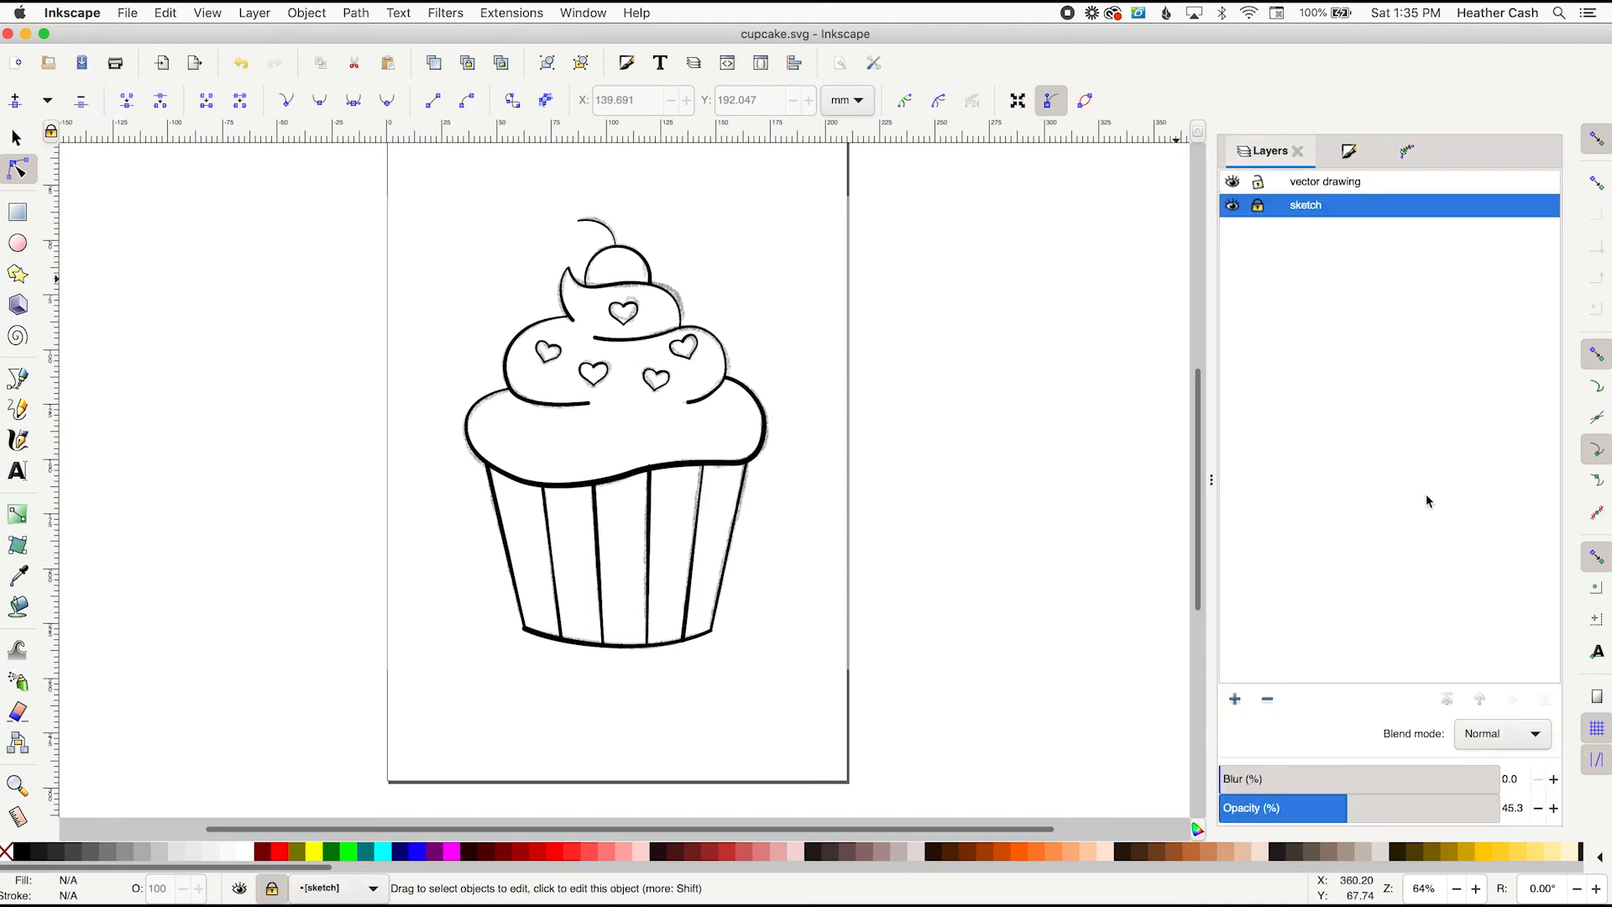
right_click(1378, 208)
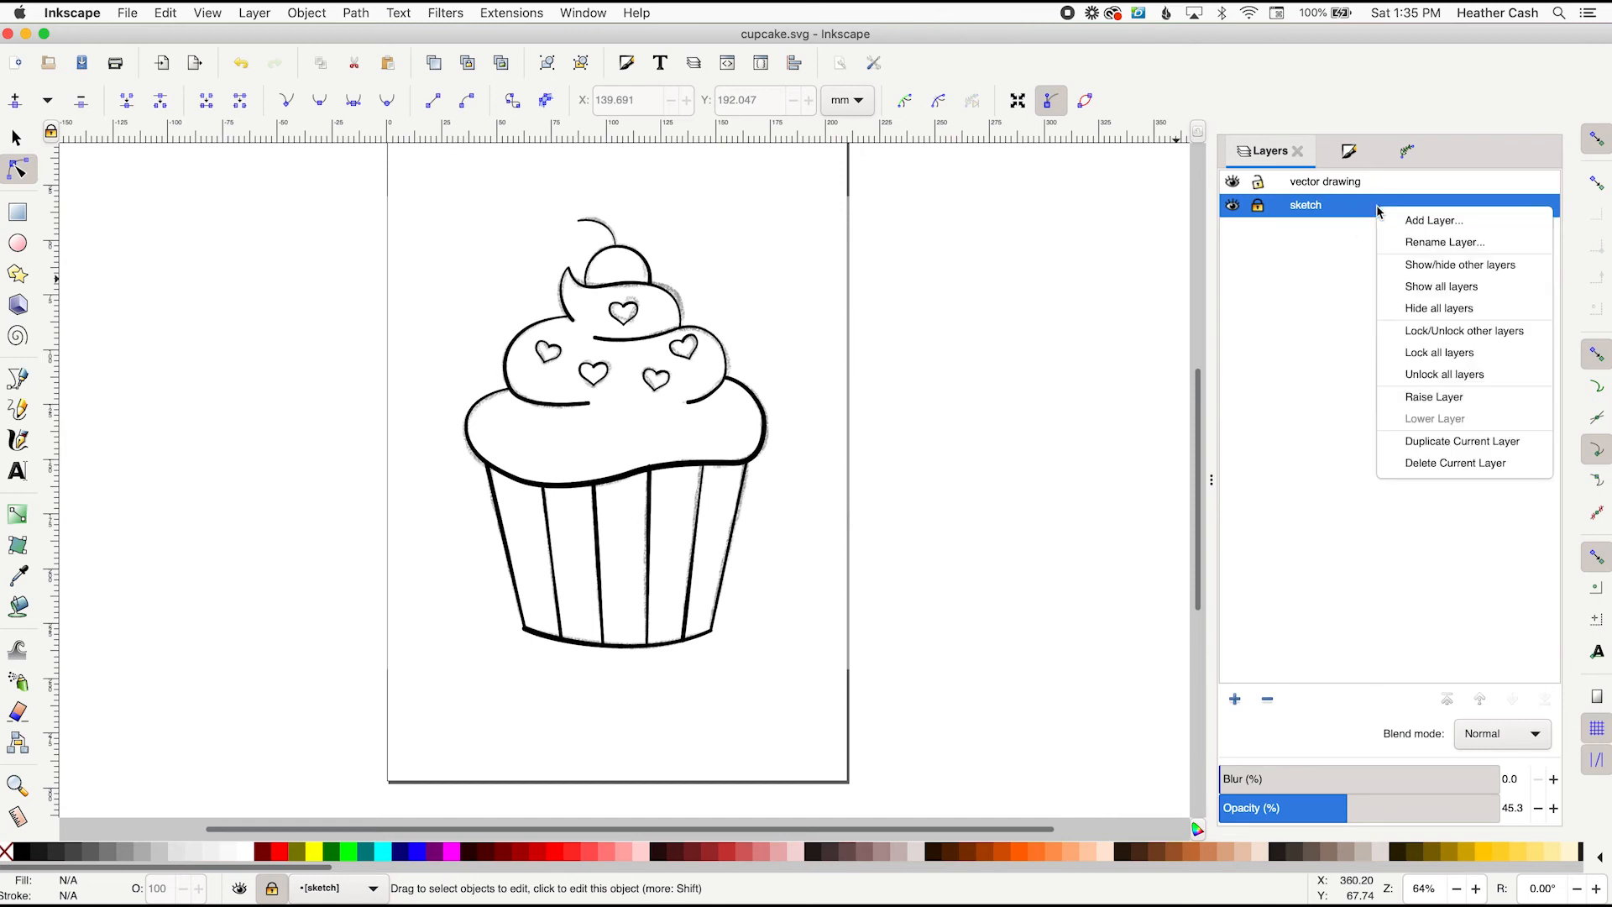
click(1463, 463)
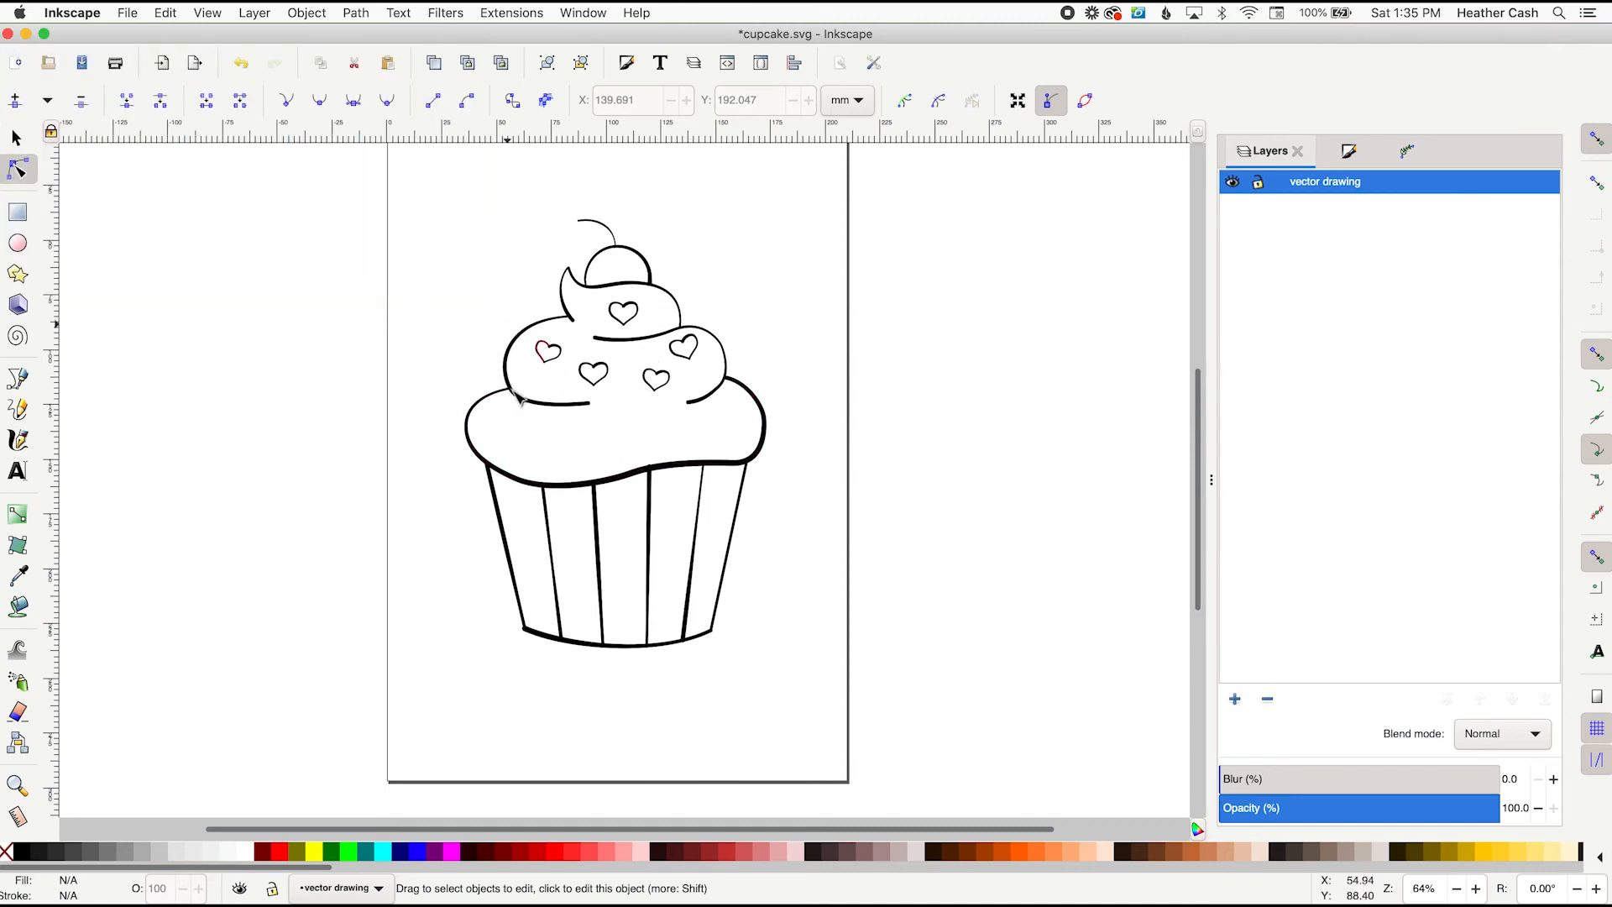
click(83, 65)
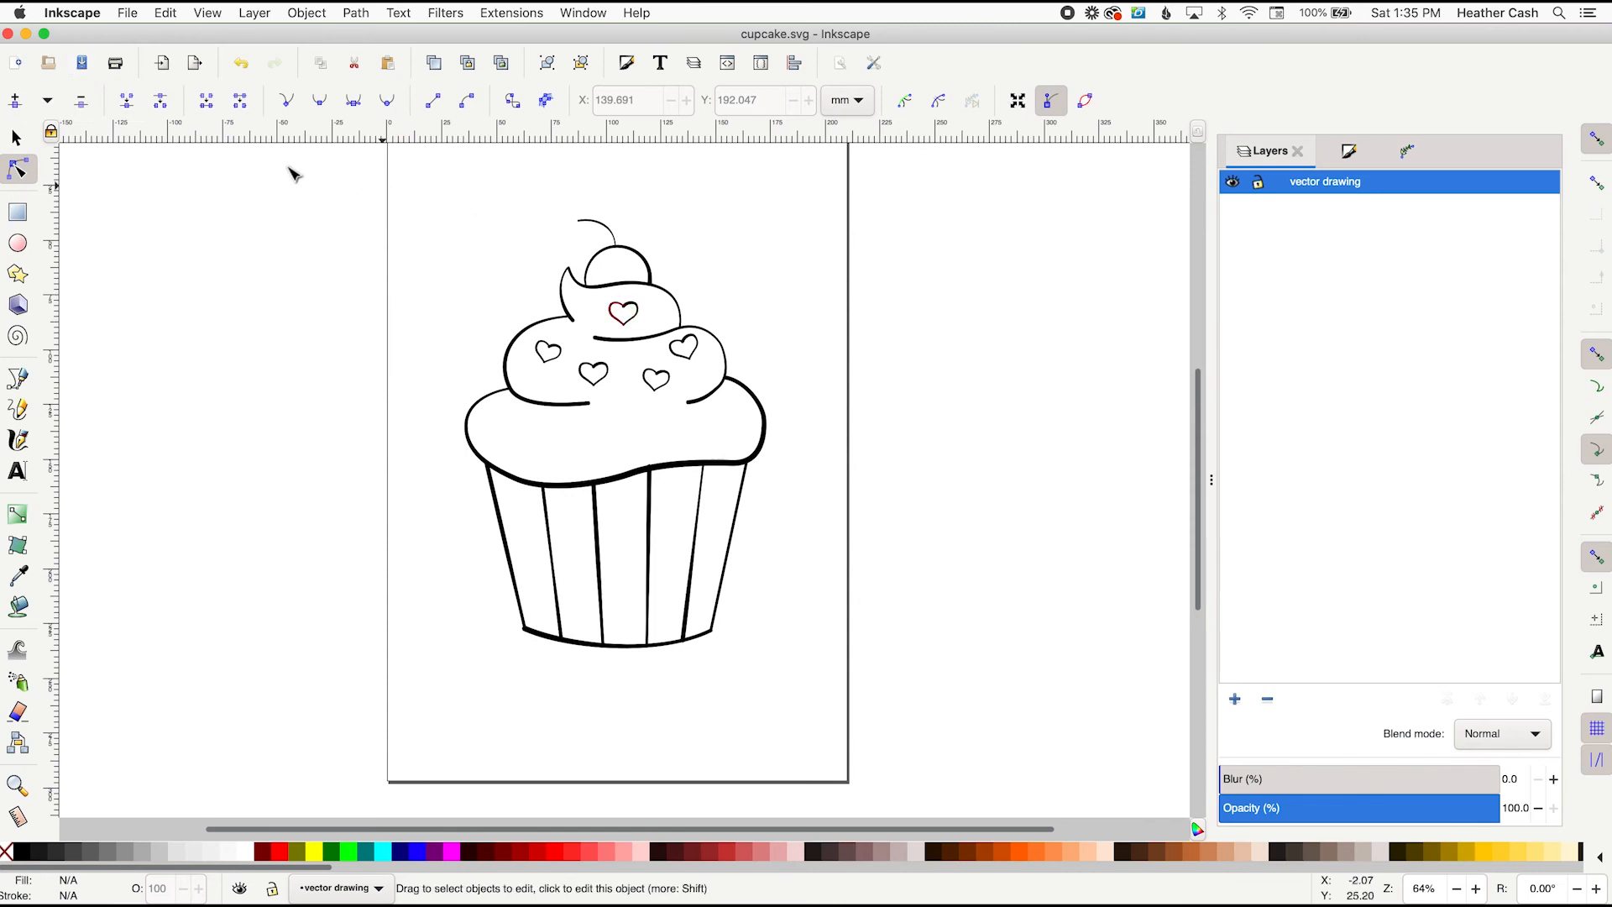
Save the document under the new name cupcake-cricut.svg on the Desktop in Inkscape SVG format
click(129, 12)
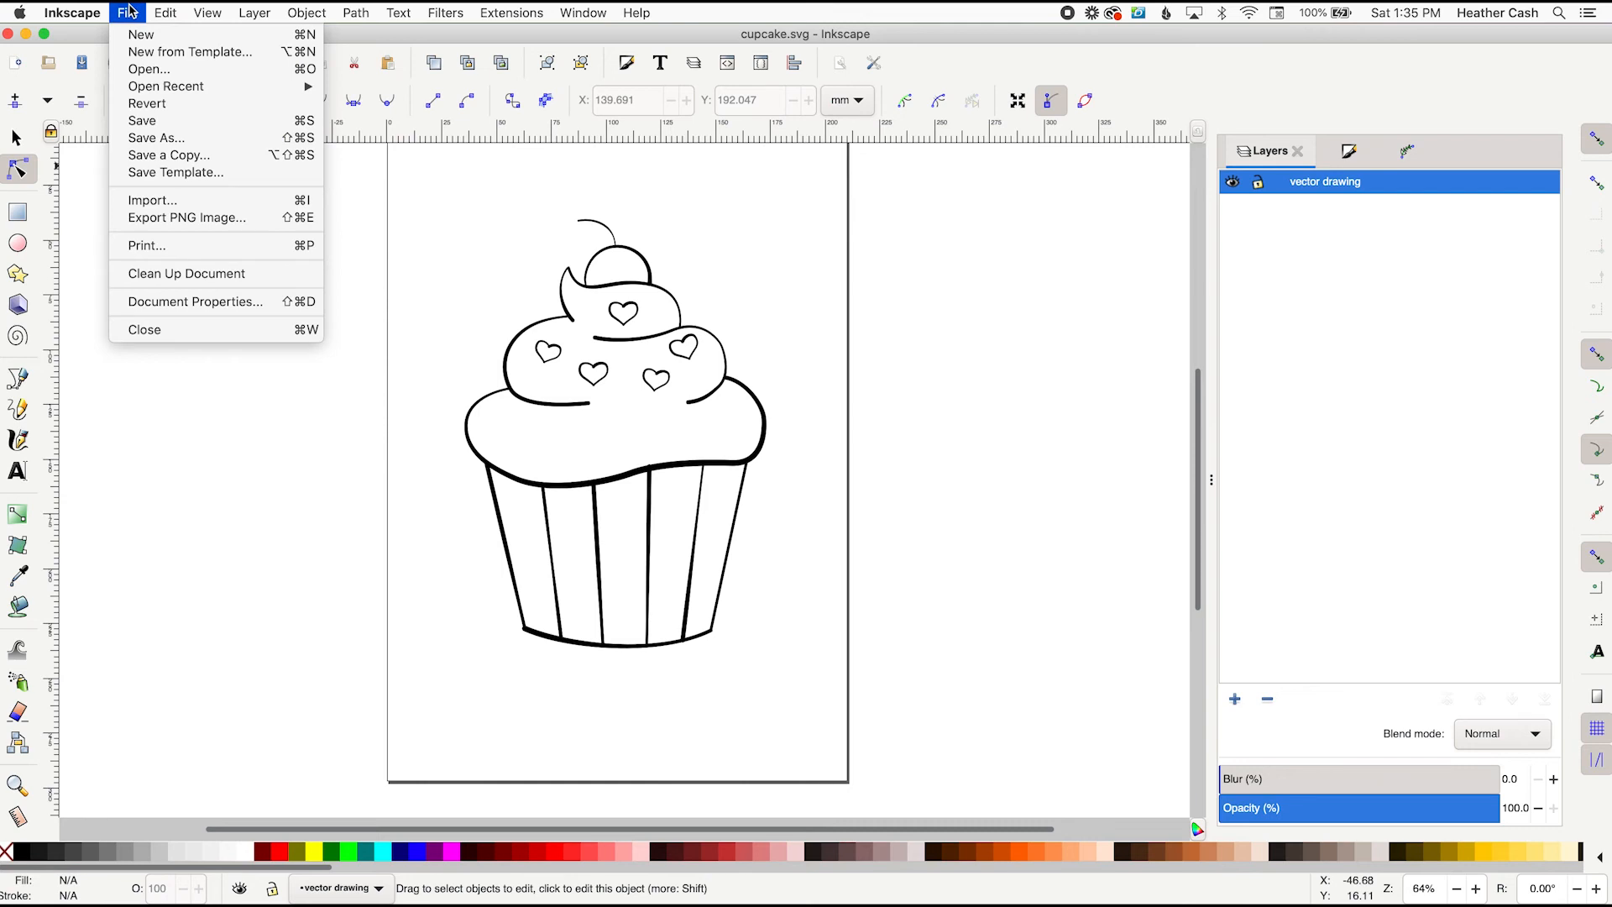
click(165, 140)
text(-cricut.svg)
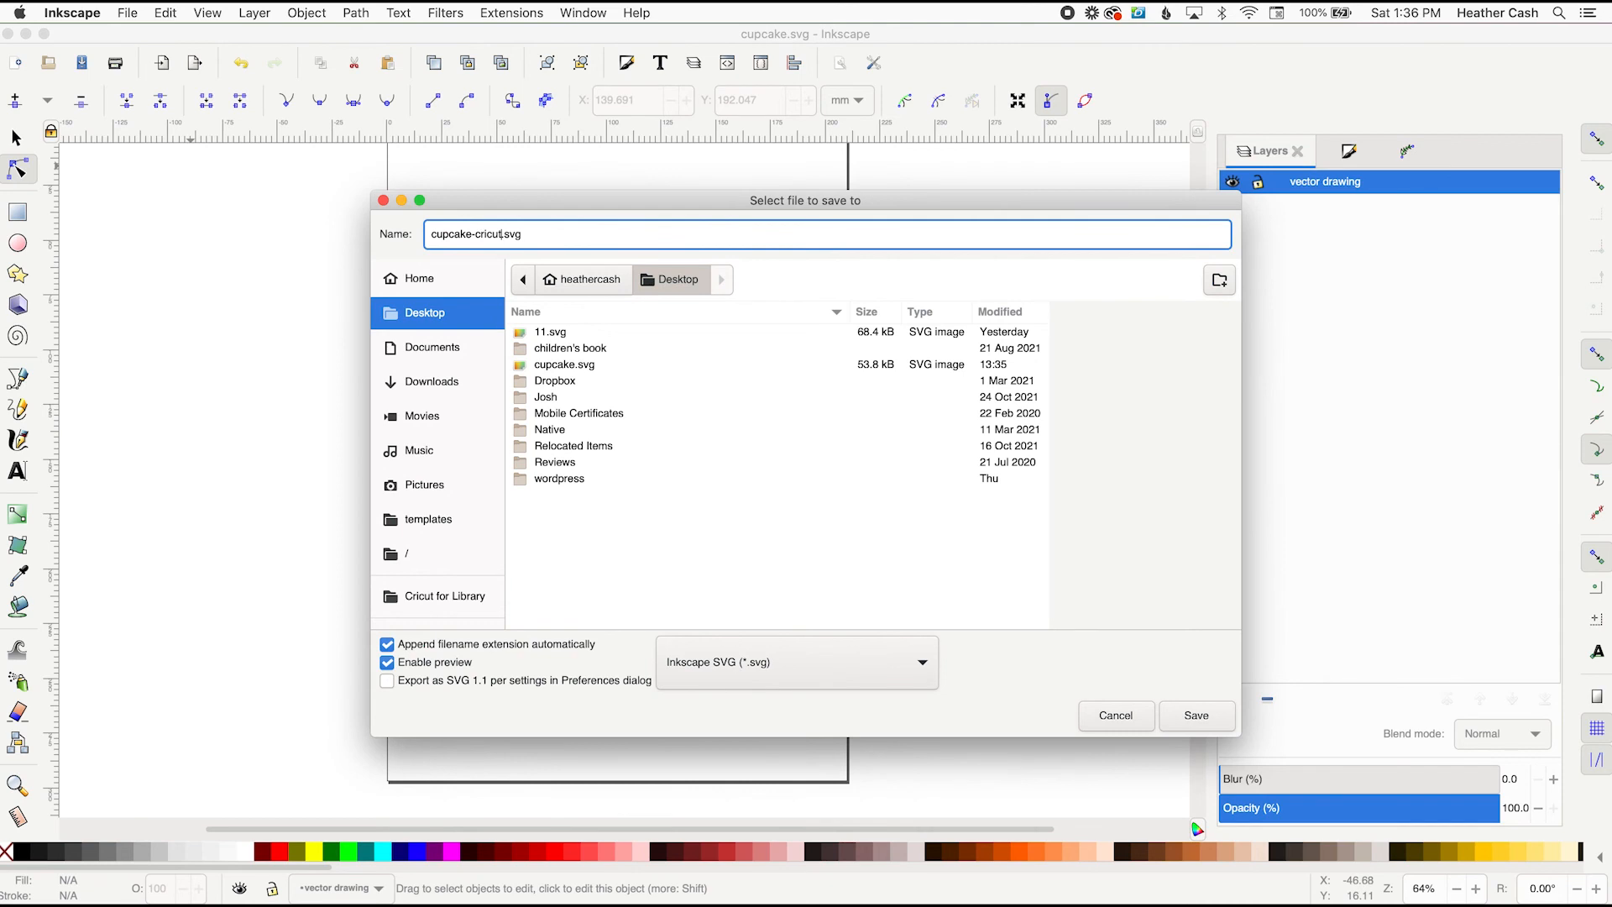
click(1197, 715)
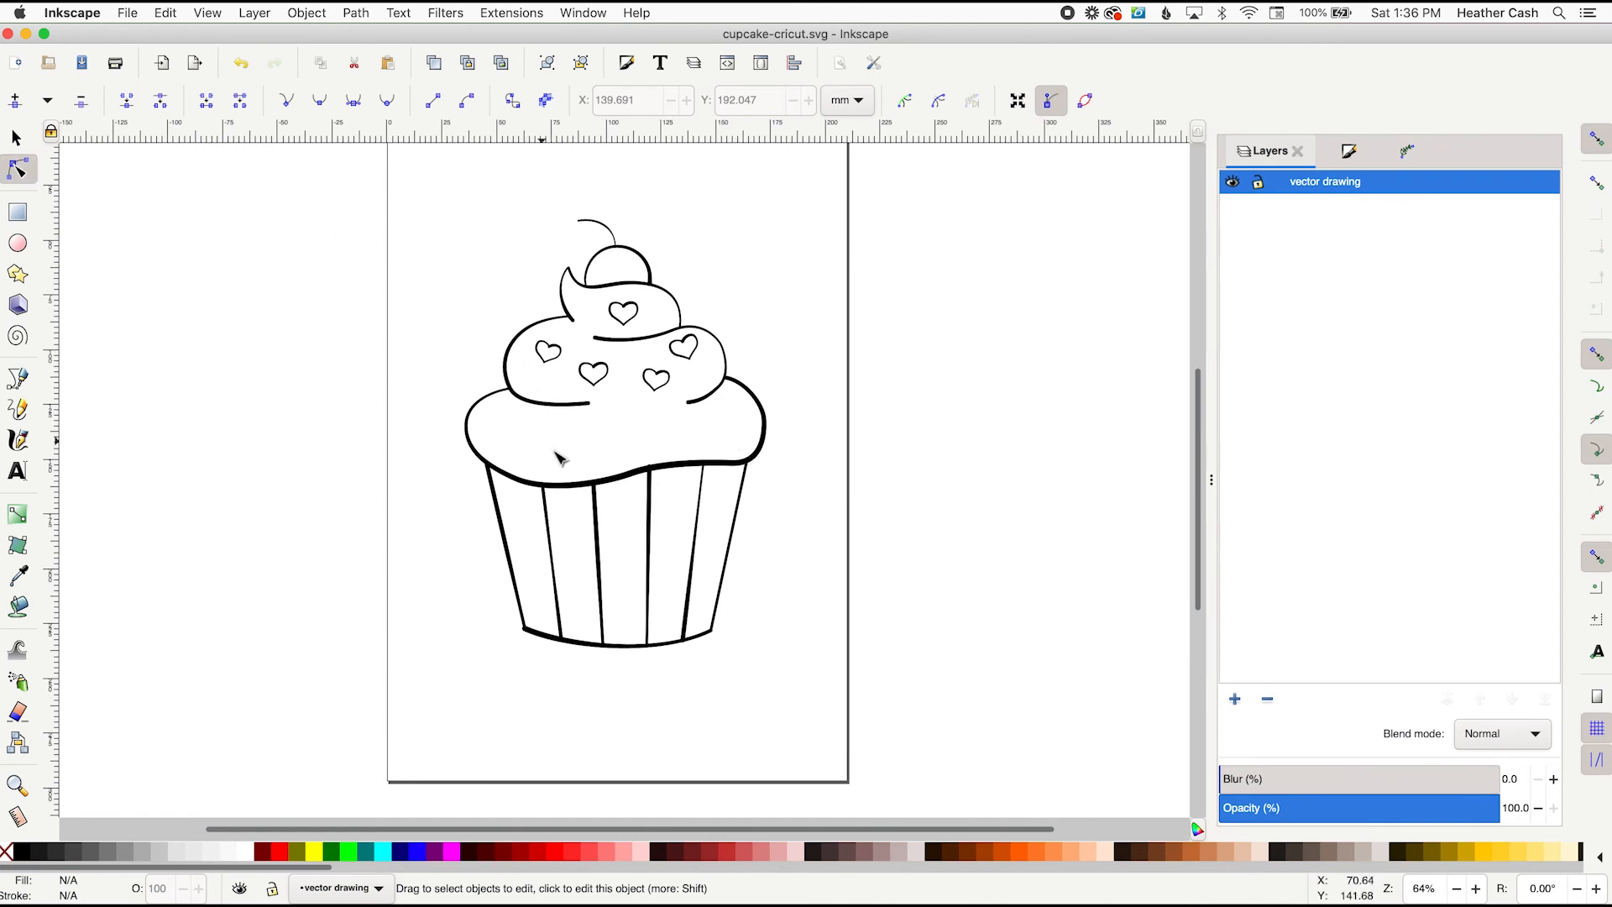
Select the whole cupcake drawing and convert all its strokes to paths
click(16, 139)
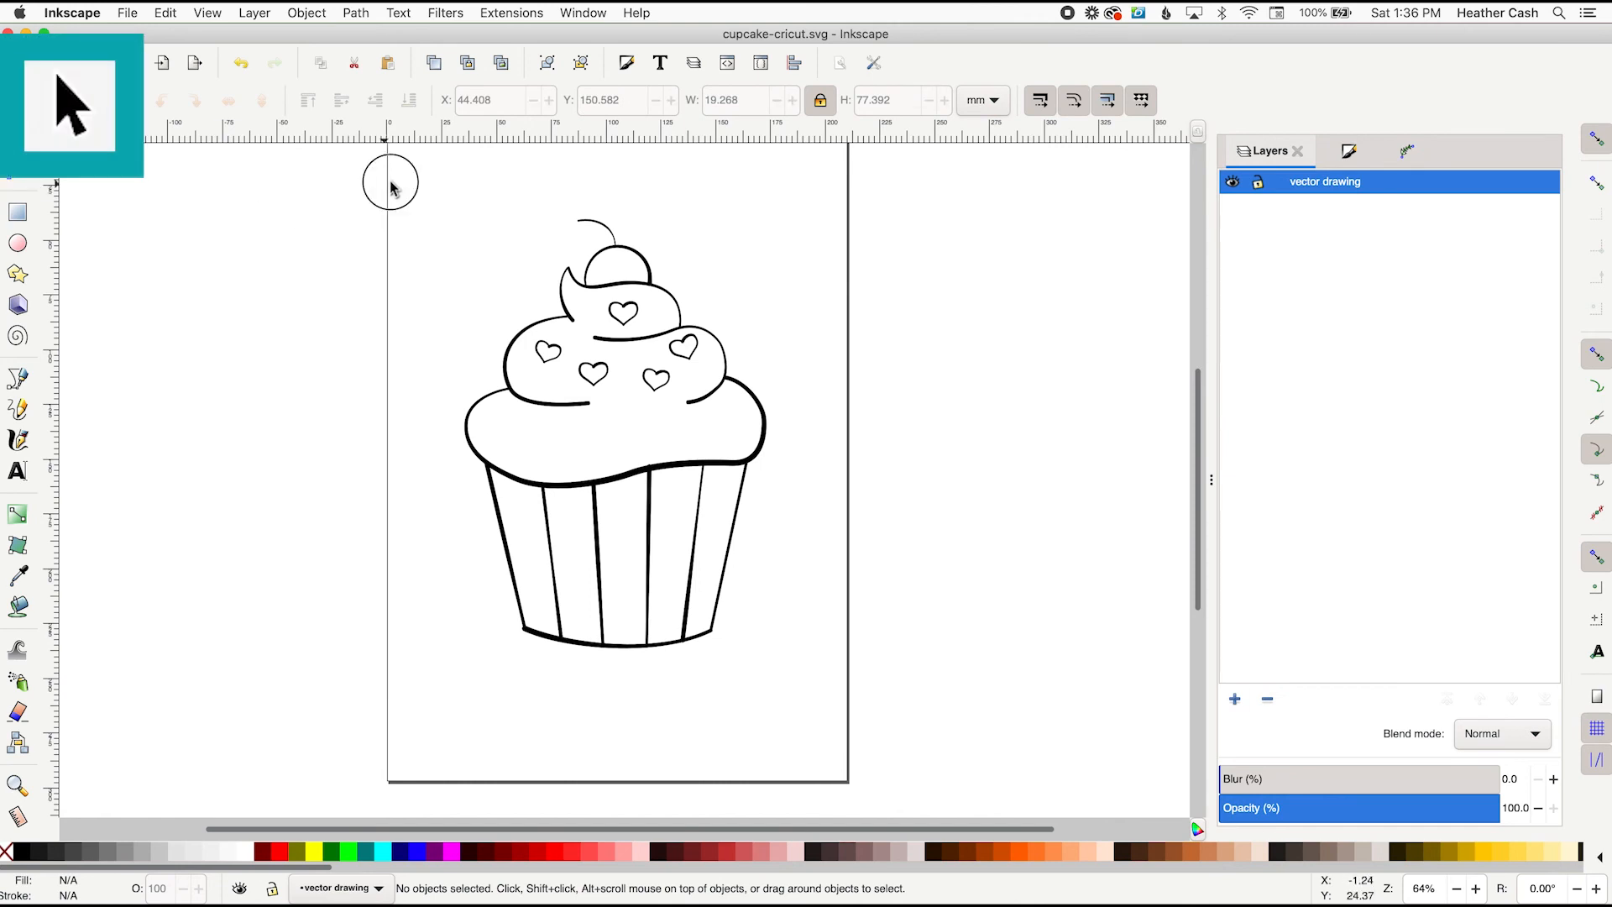
drag(390, 182, 843, 700)
click(353, 13)
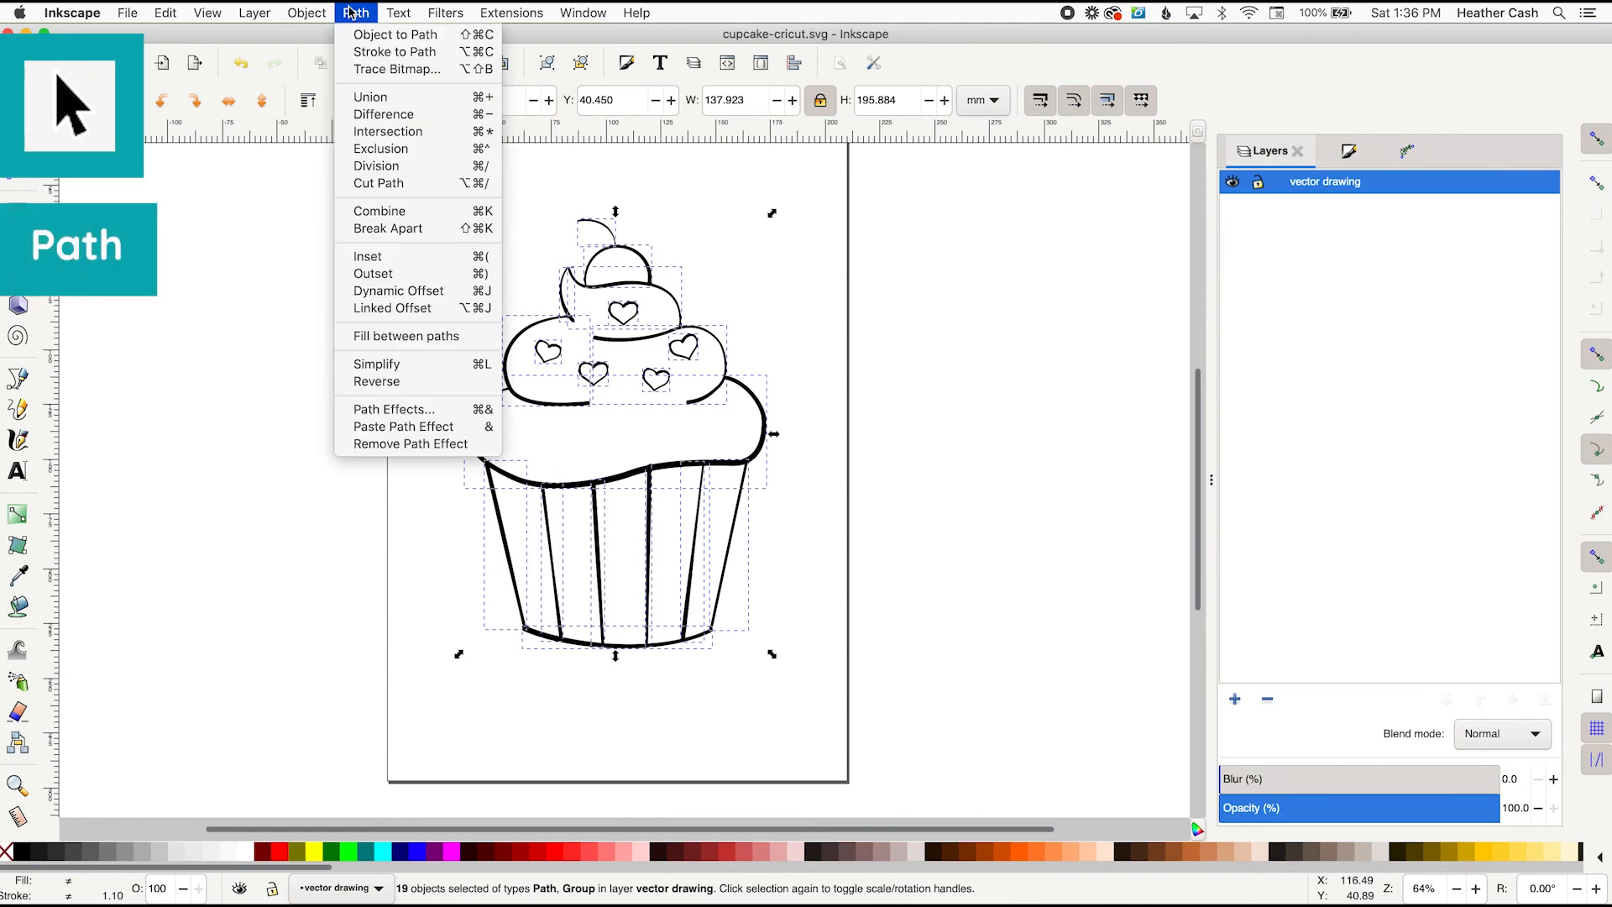
click(395, 52)
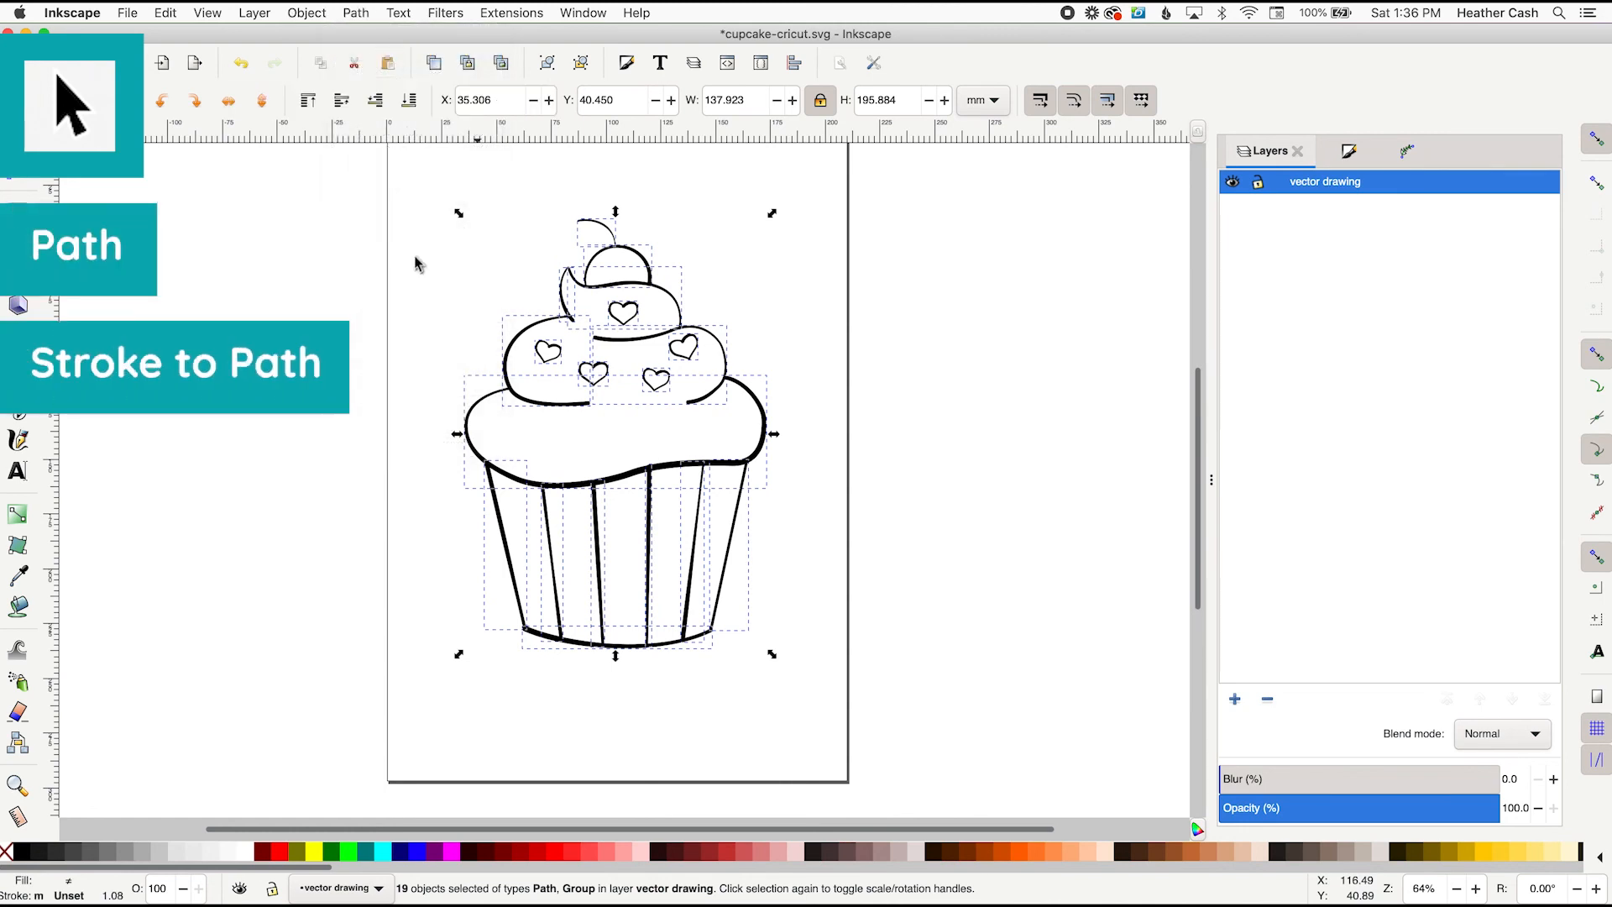
Examine the nodes of the frosting outlines, hearts and a wrapper pleat line to check the converted paths and their overlaps
key(plus)
key(plus)
click(17, 175)
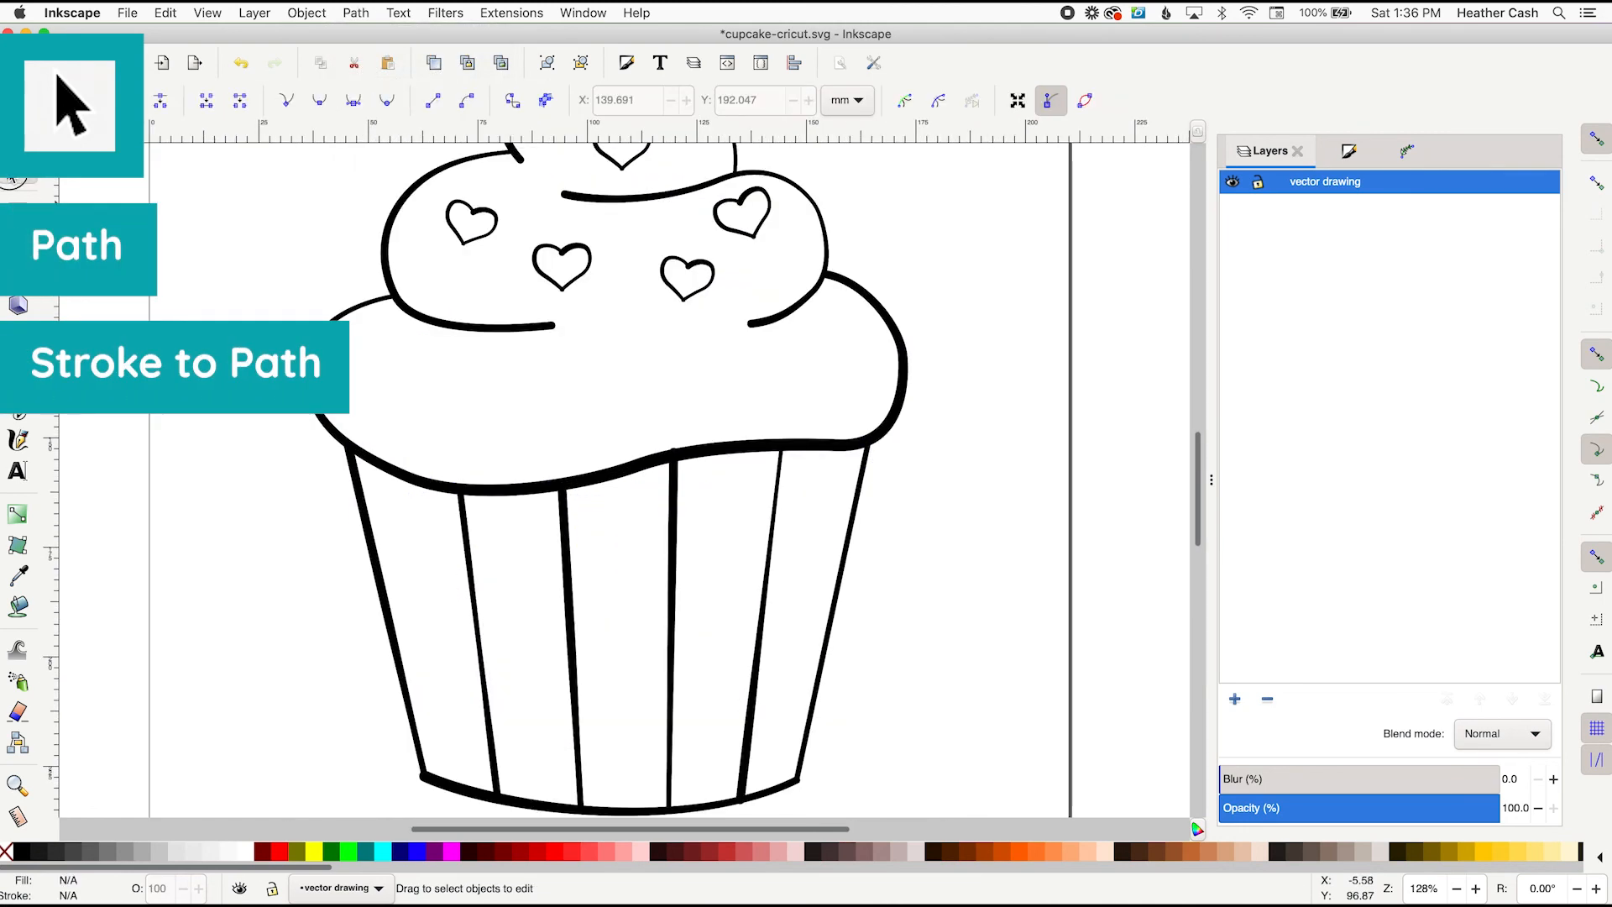
click(414, 317)
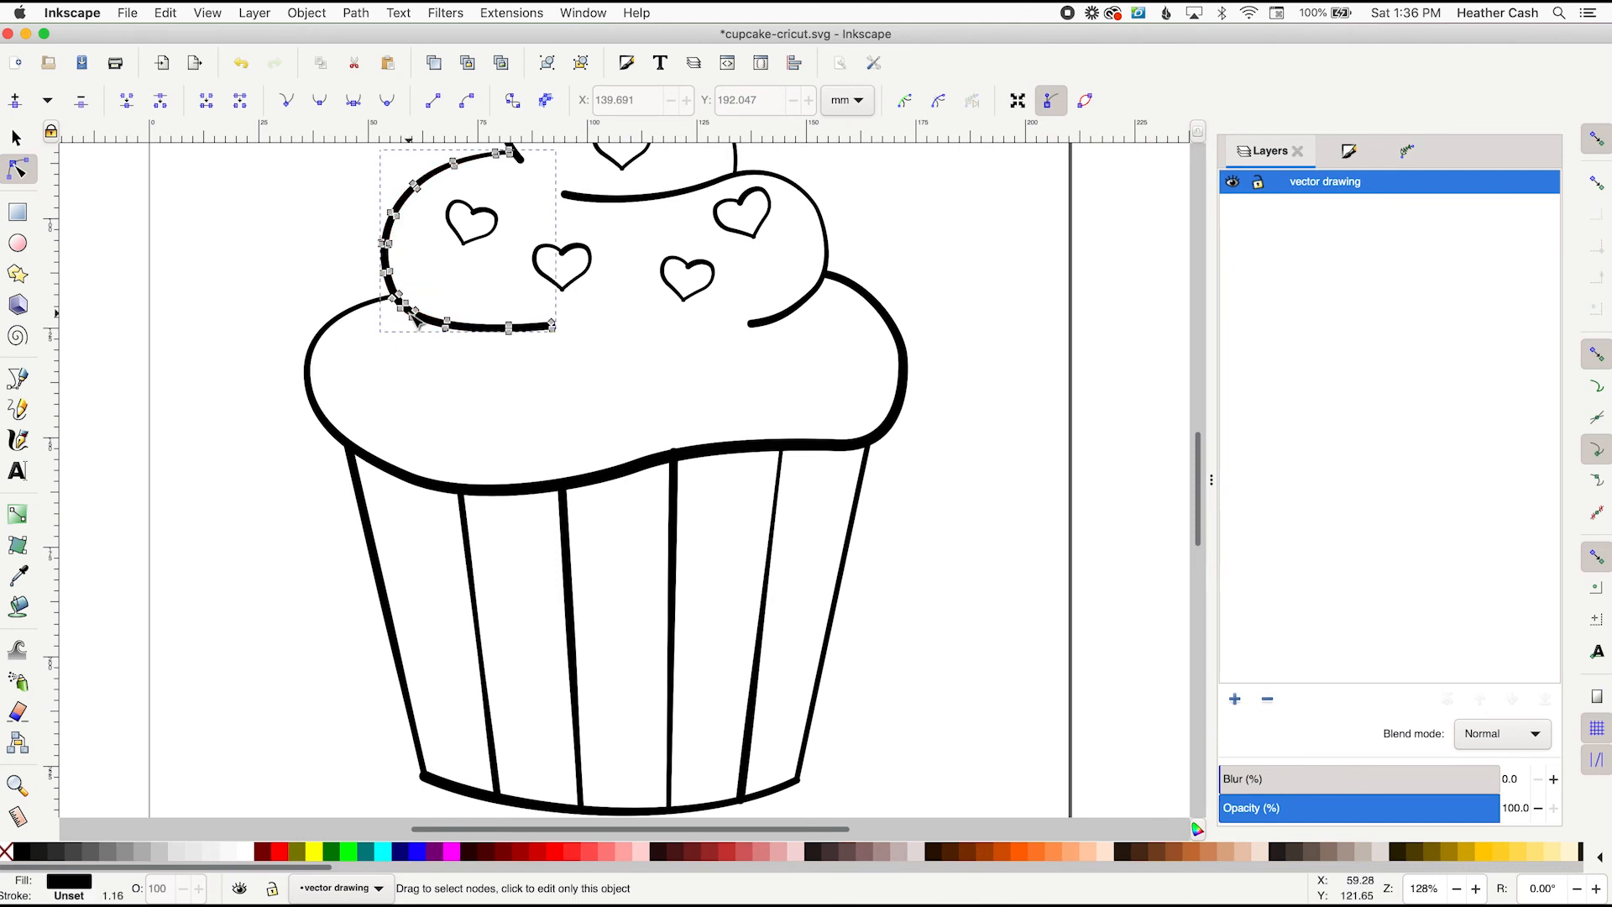
click(326, 327)
click(790, 178)
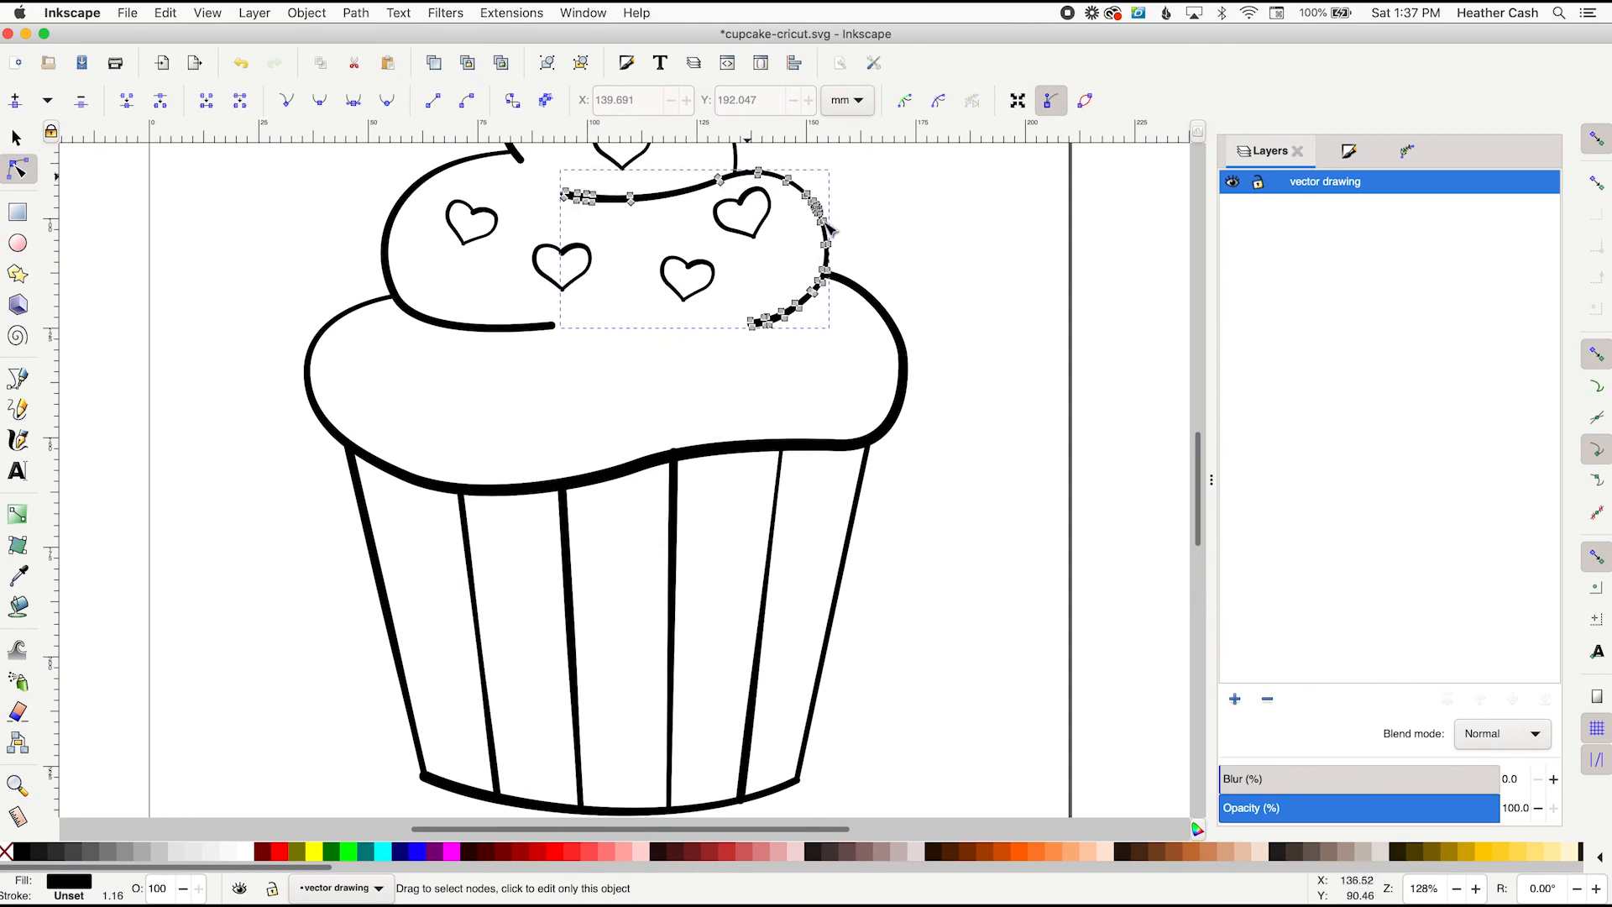
click(757, 202)
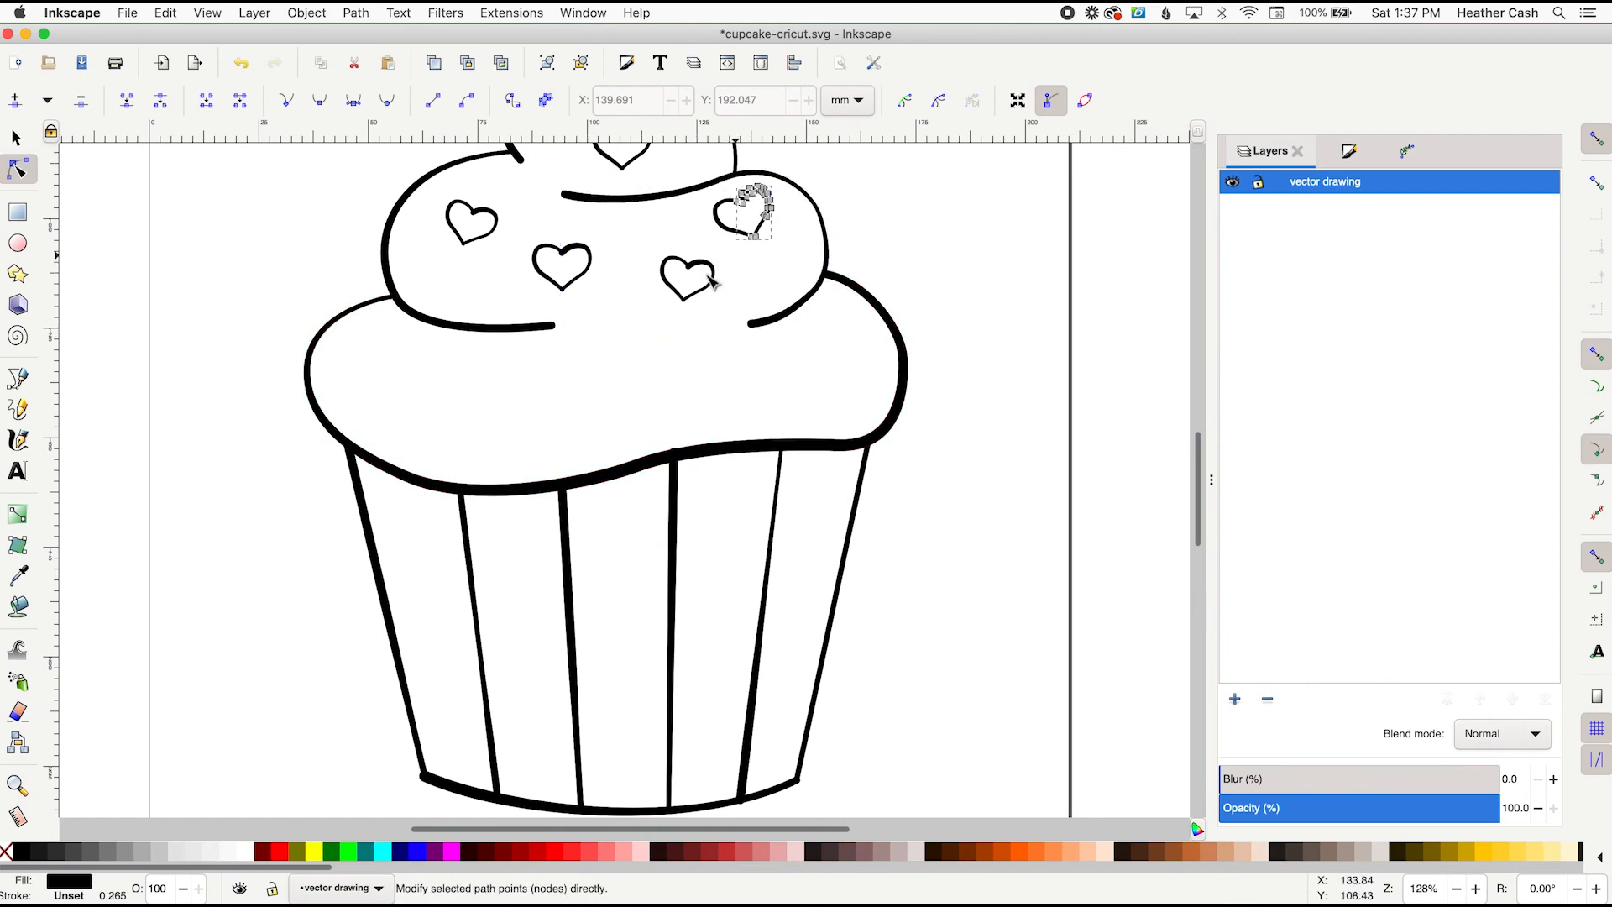
click(708, 287)
click(772, 527)
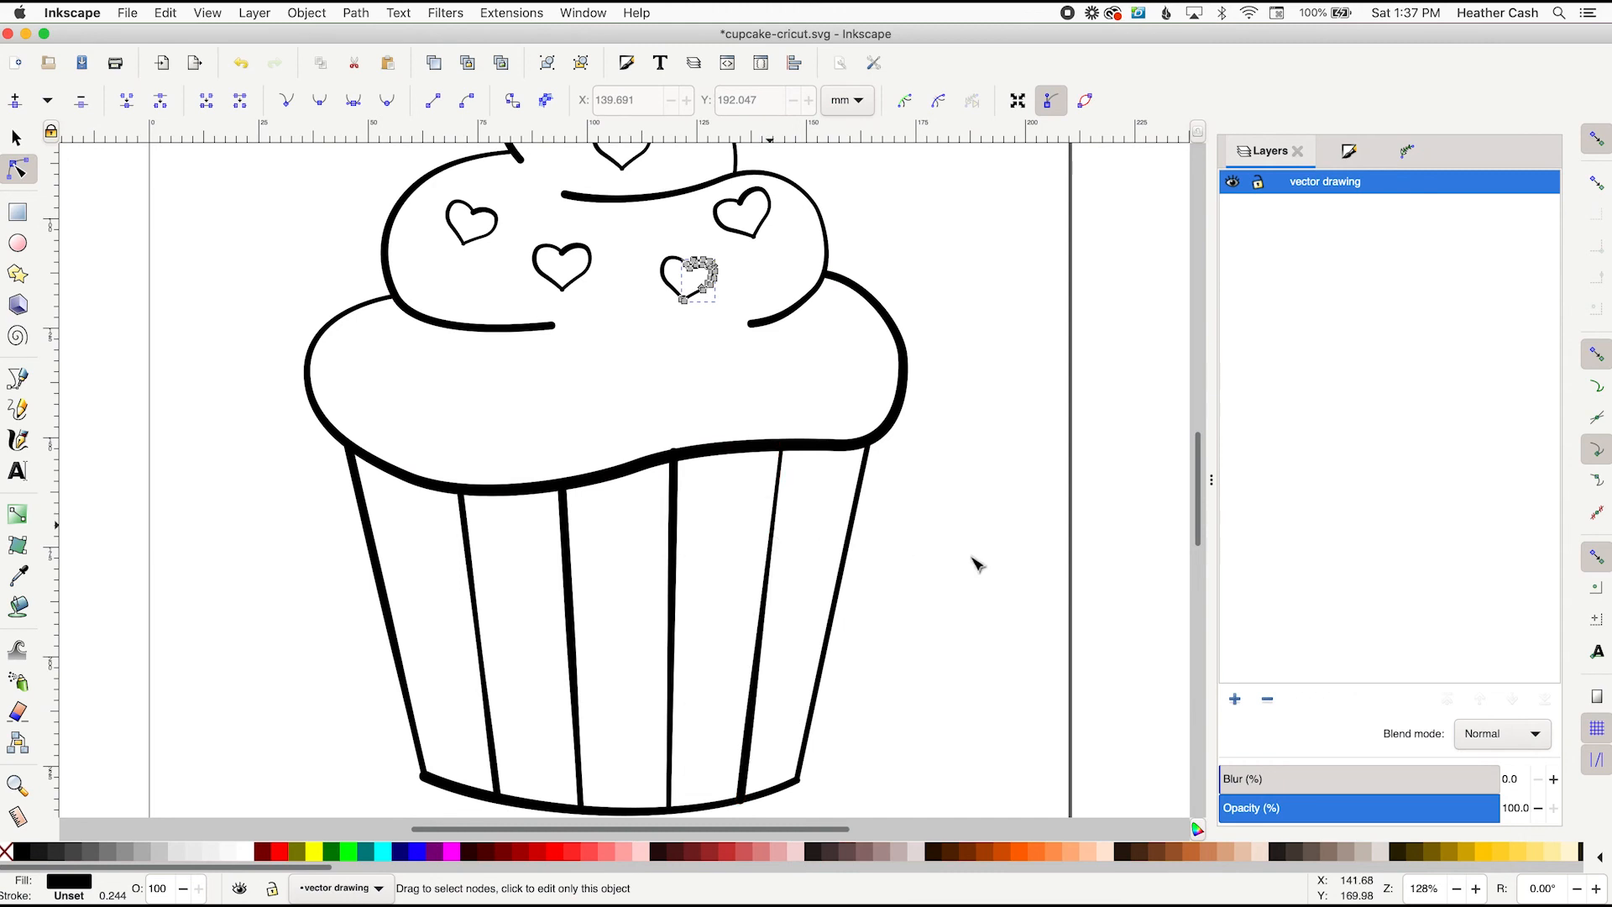
click(932, 474)
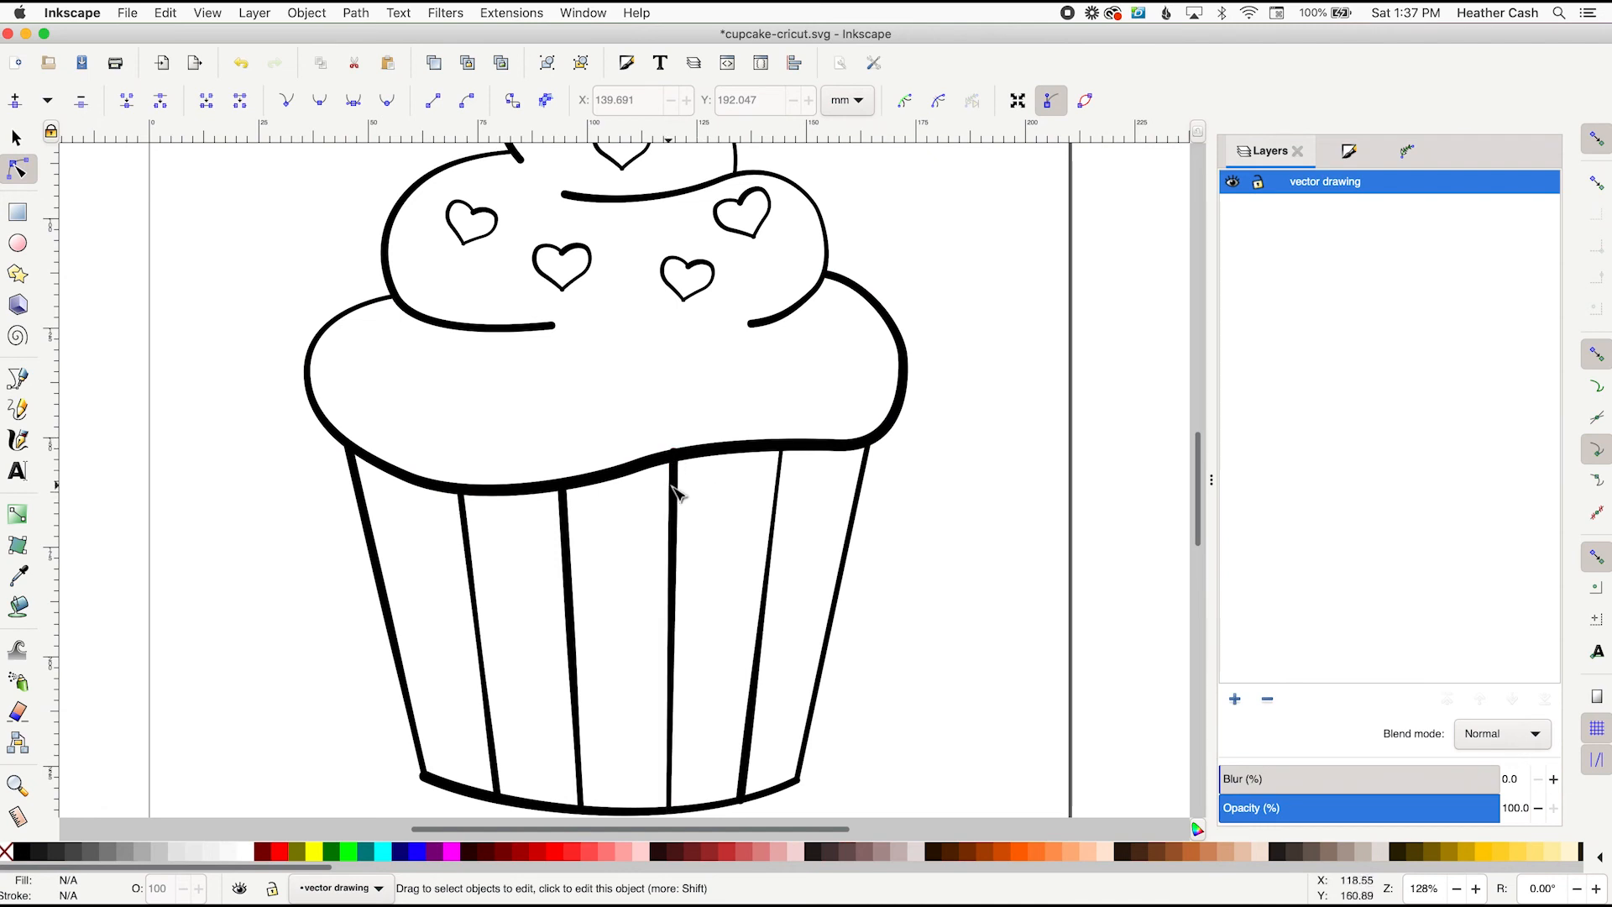
click(677, 513)
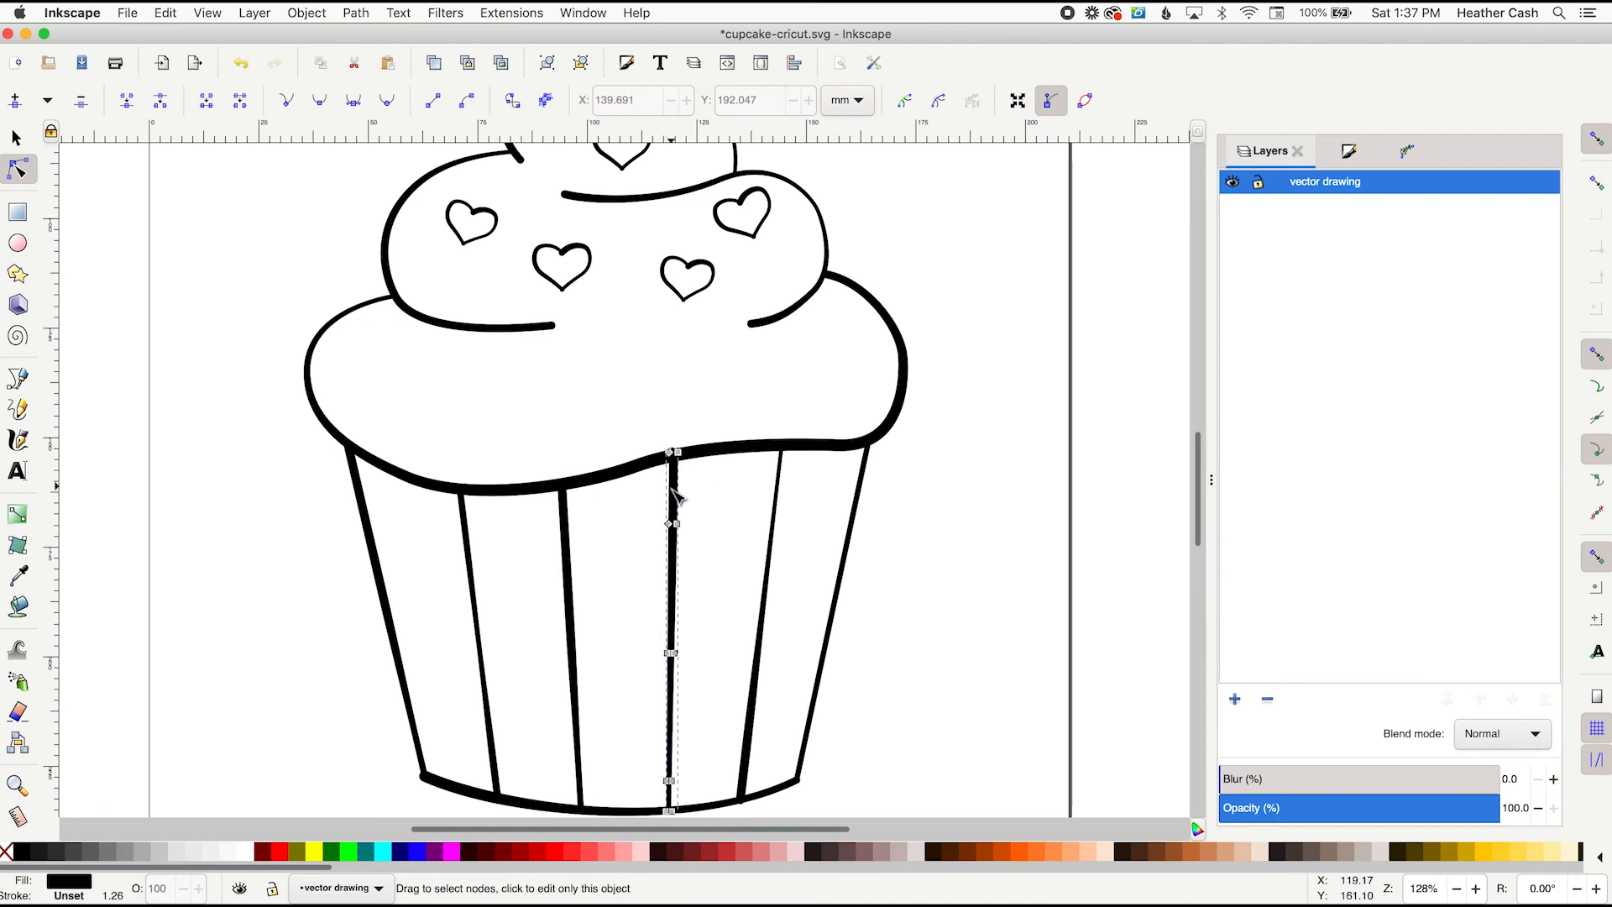
click(616, 477)
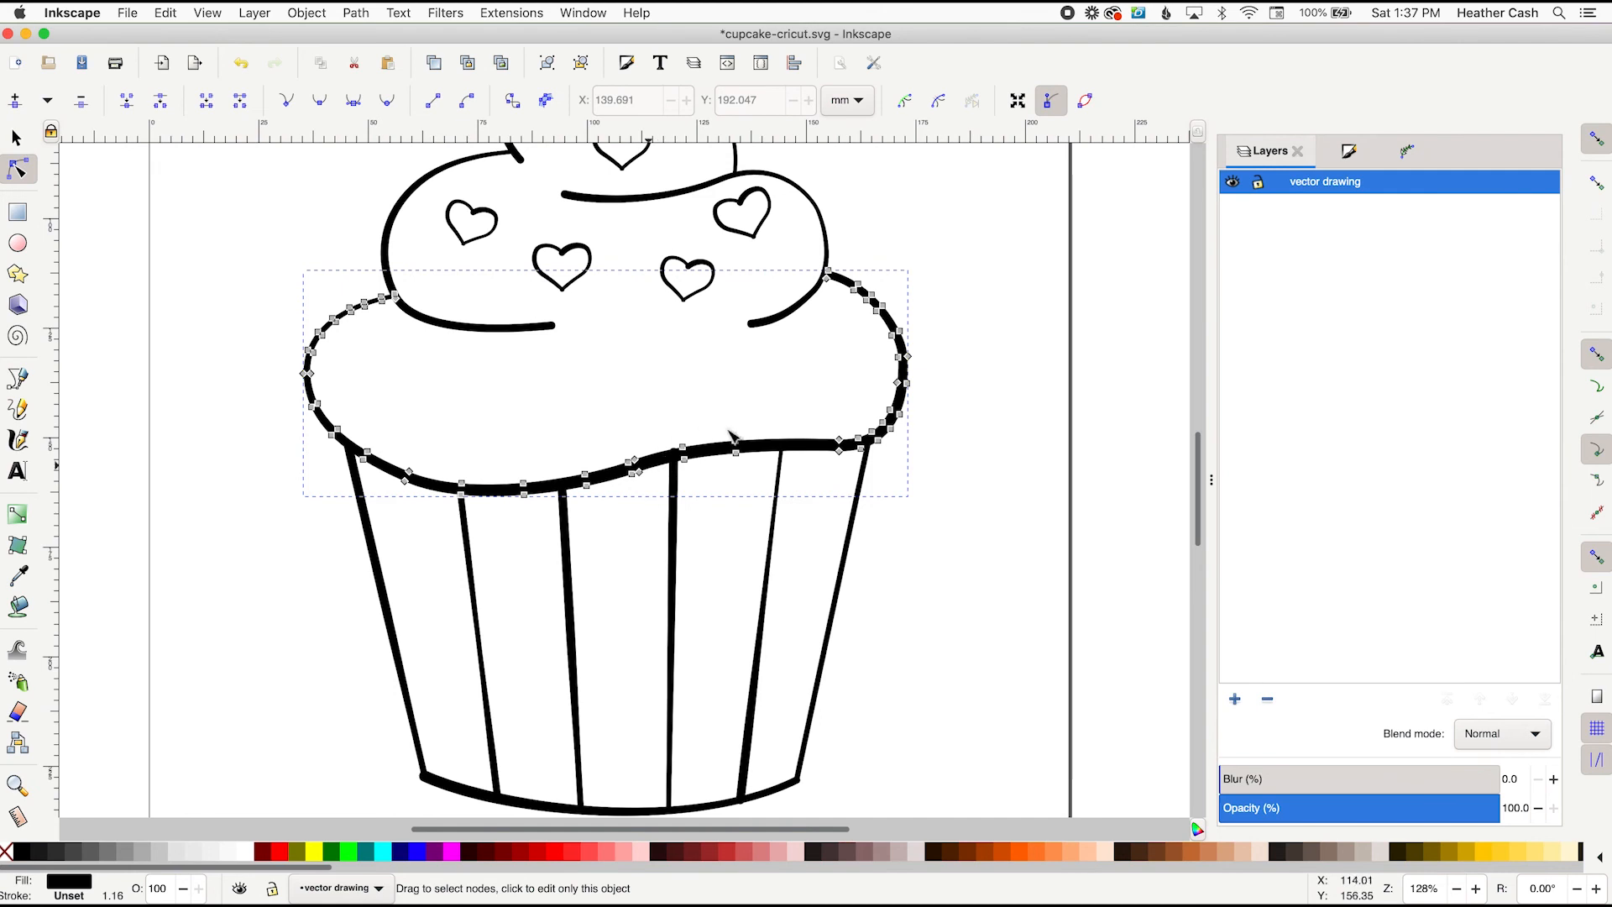
click(974, 411)
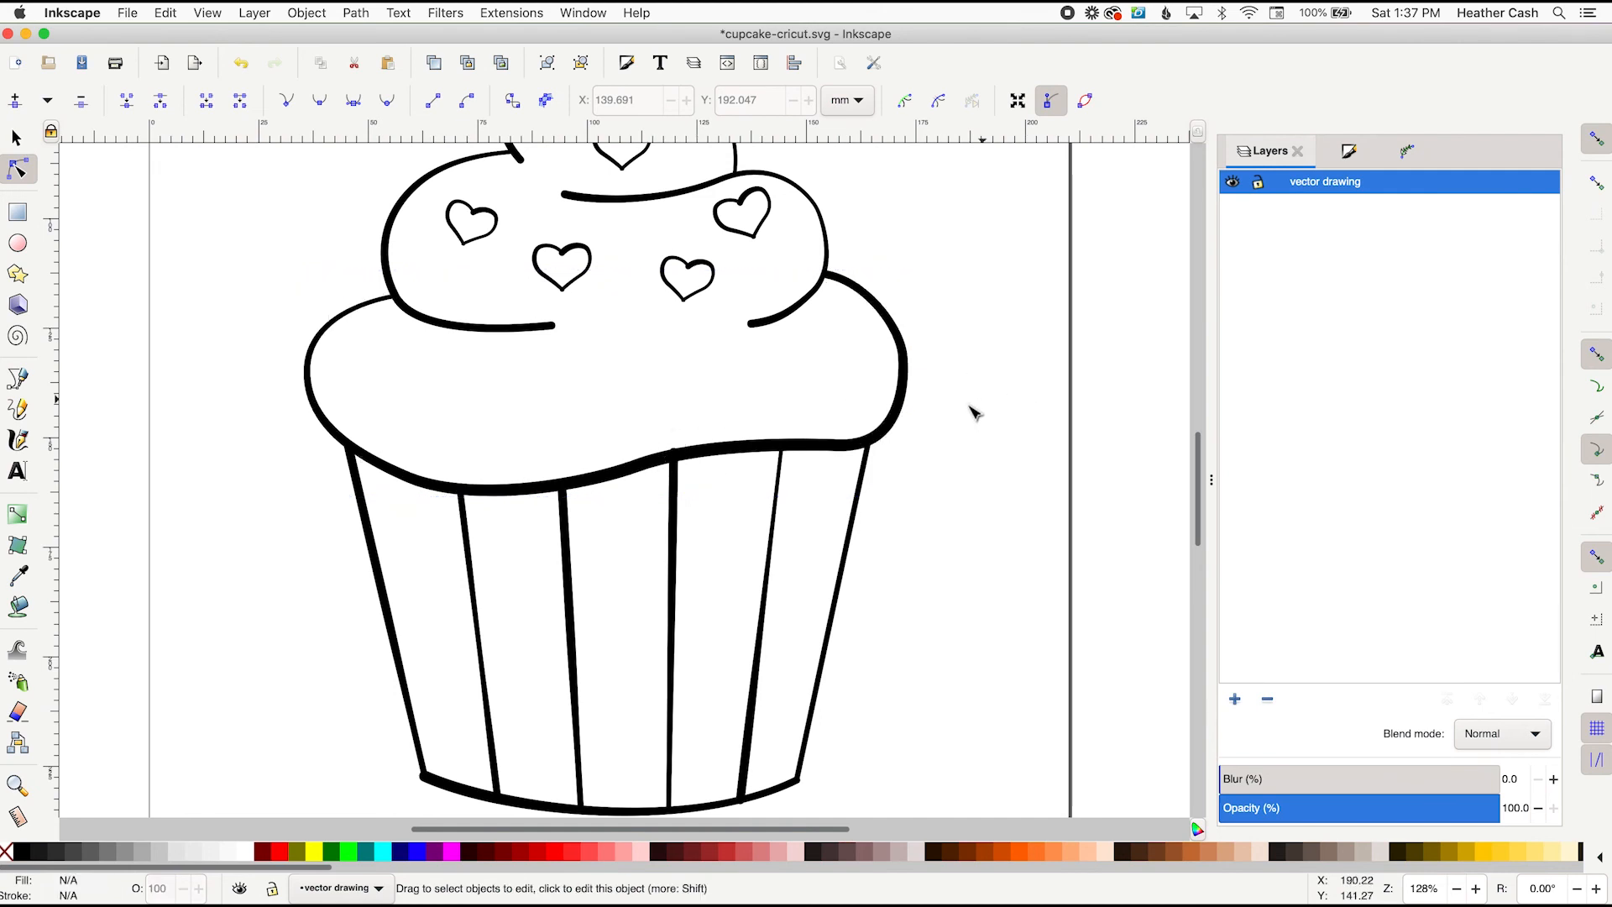
Try to unite all the selected cupcake objects into one path with Union
click(16, 137)
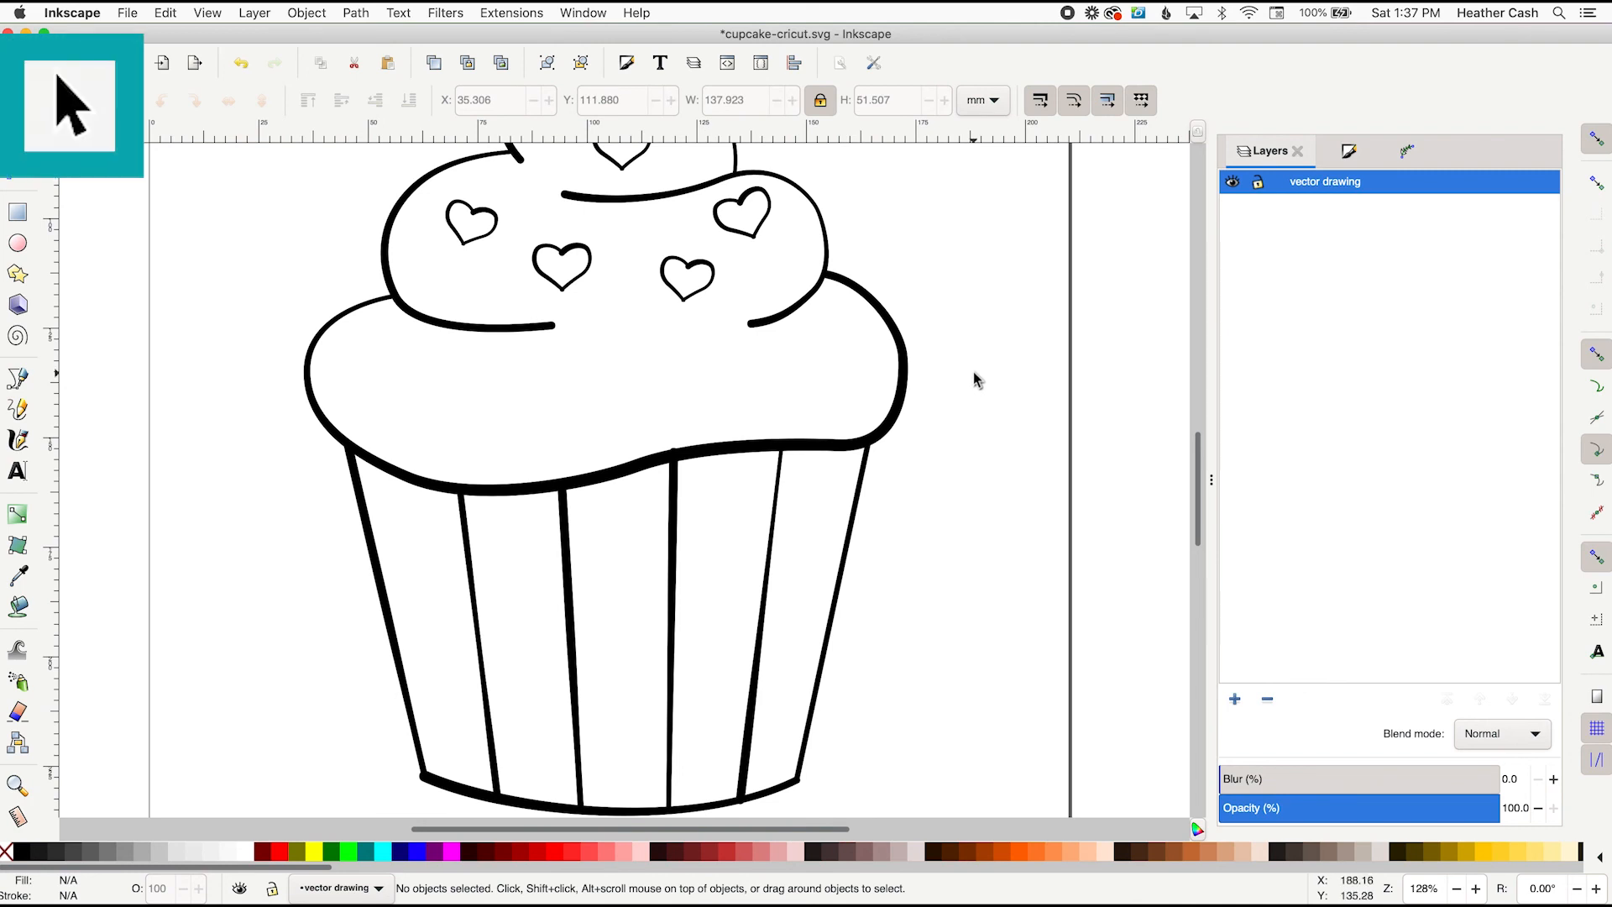
key(minus)
key(minus)
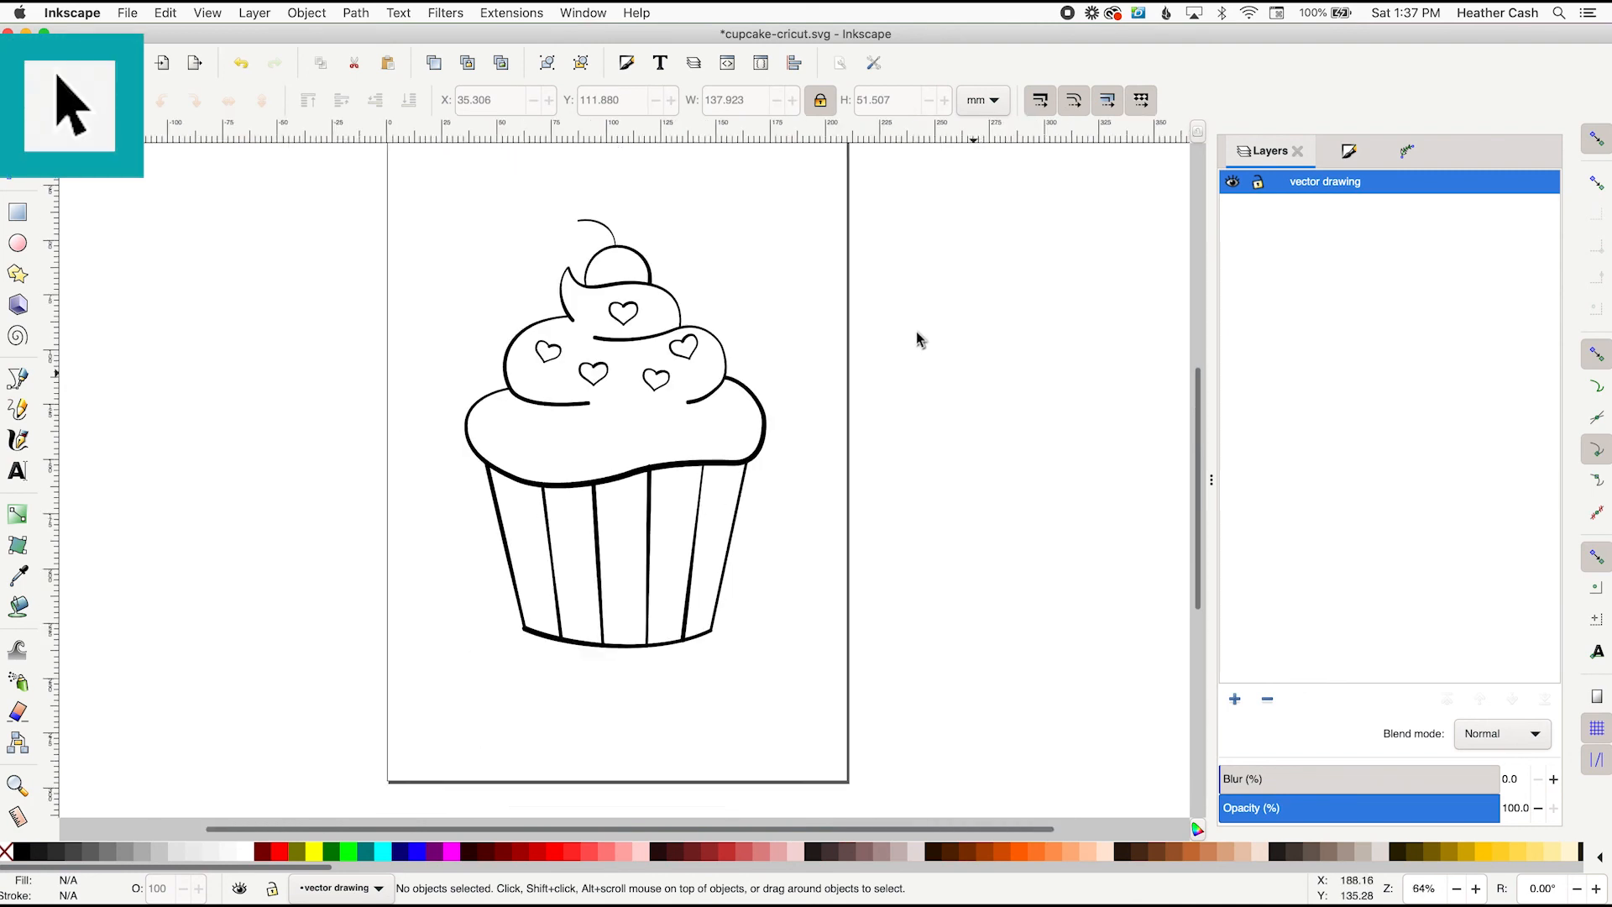
mouse_move(359, 198)
mouse_down()
mouse_move(736, 474)
mouse_move(885, 694)
mouse_move(844, 564)
mouse_up()
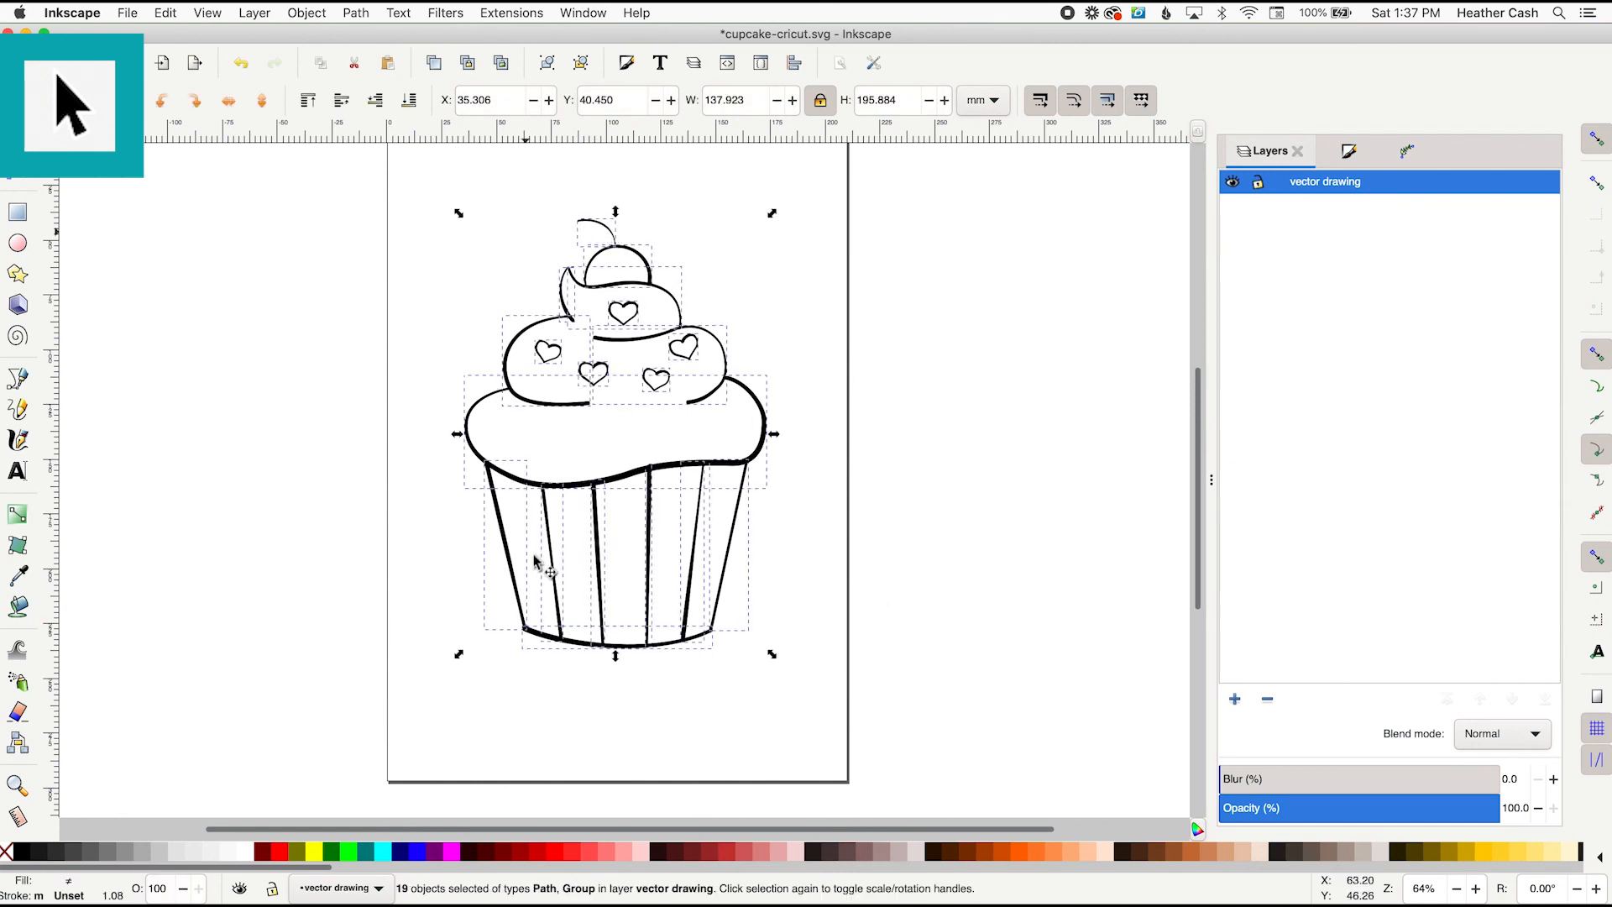
click(355, 12)
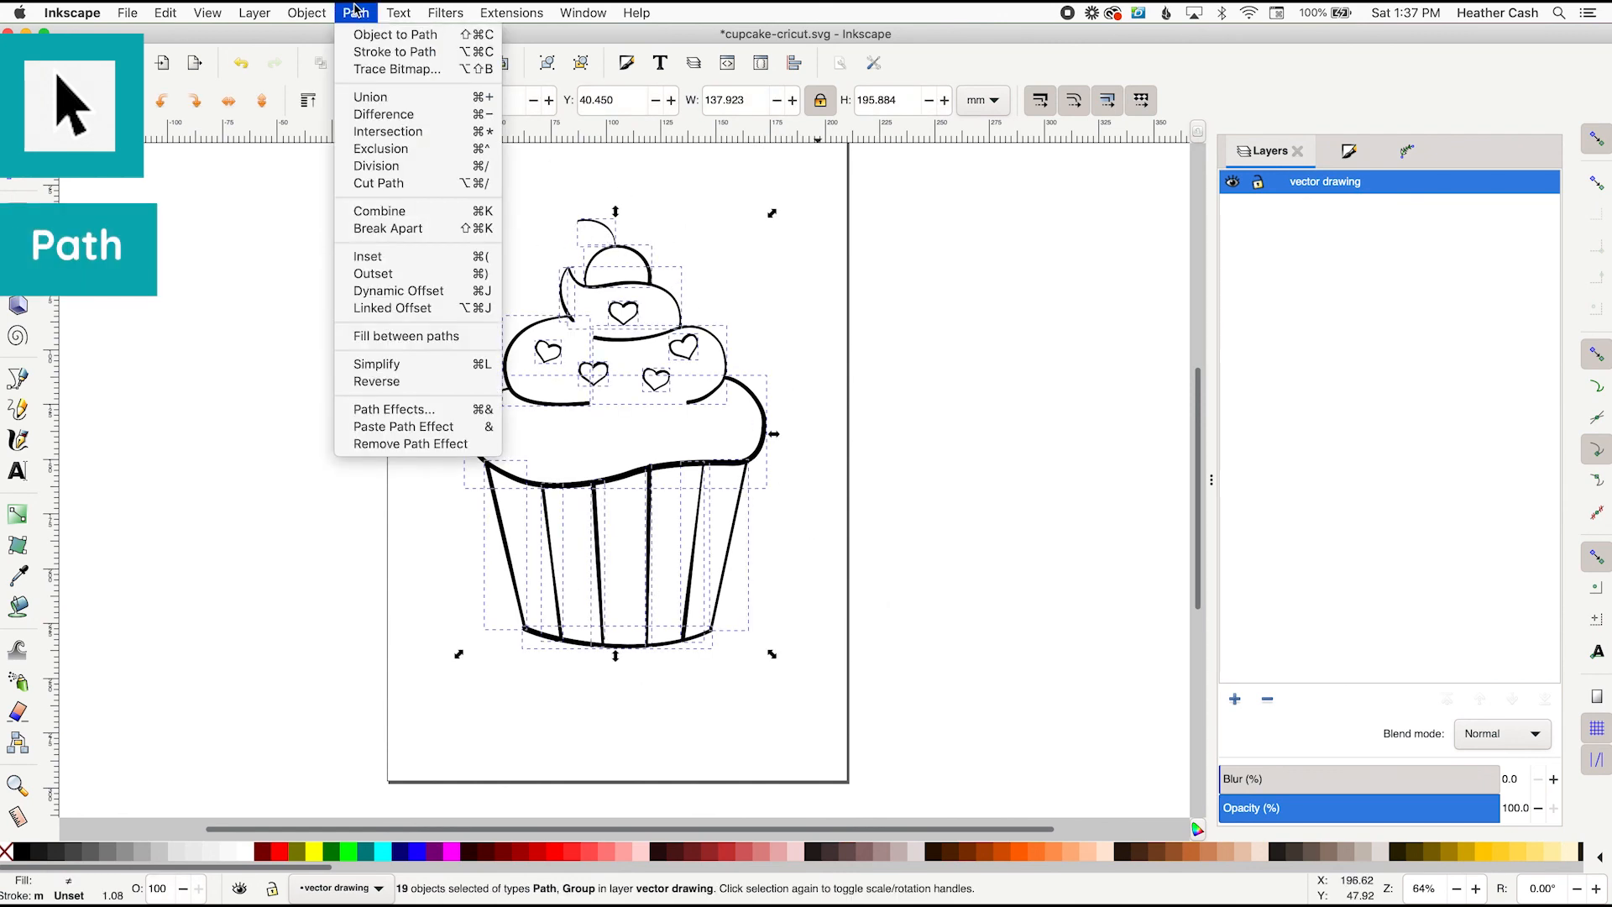
click(381, 100)
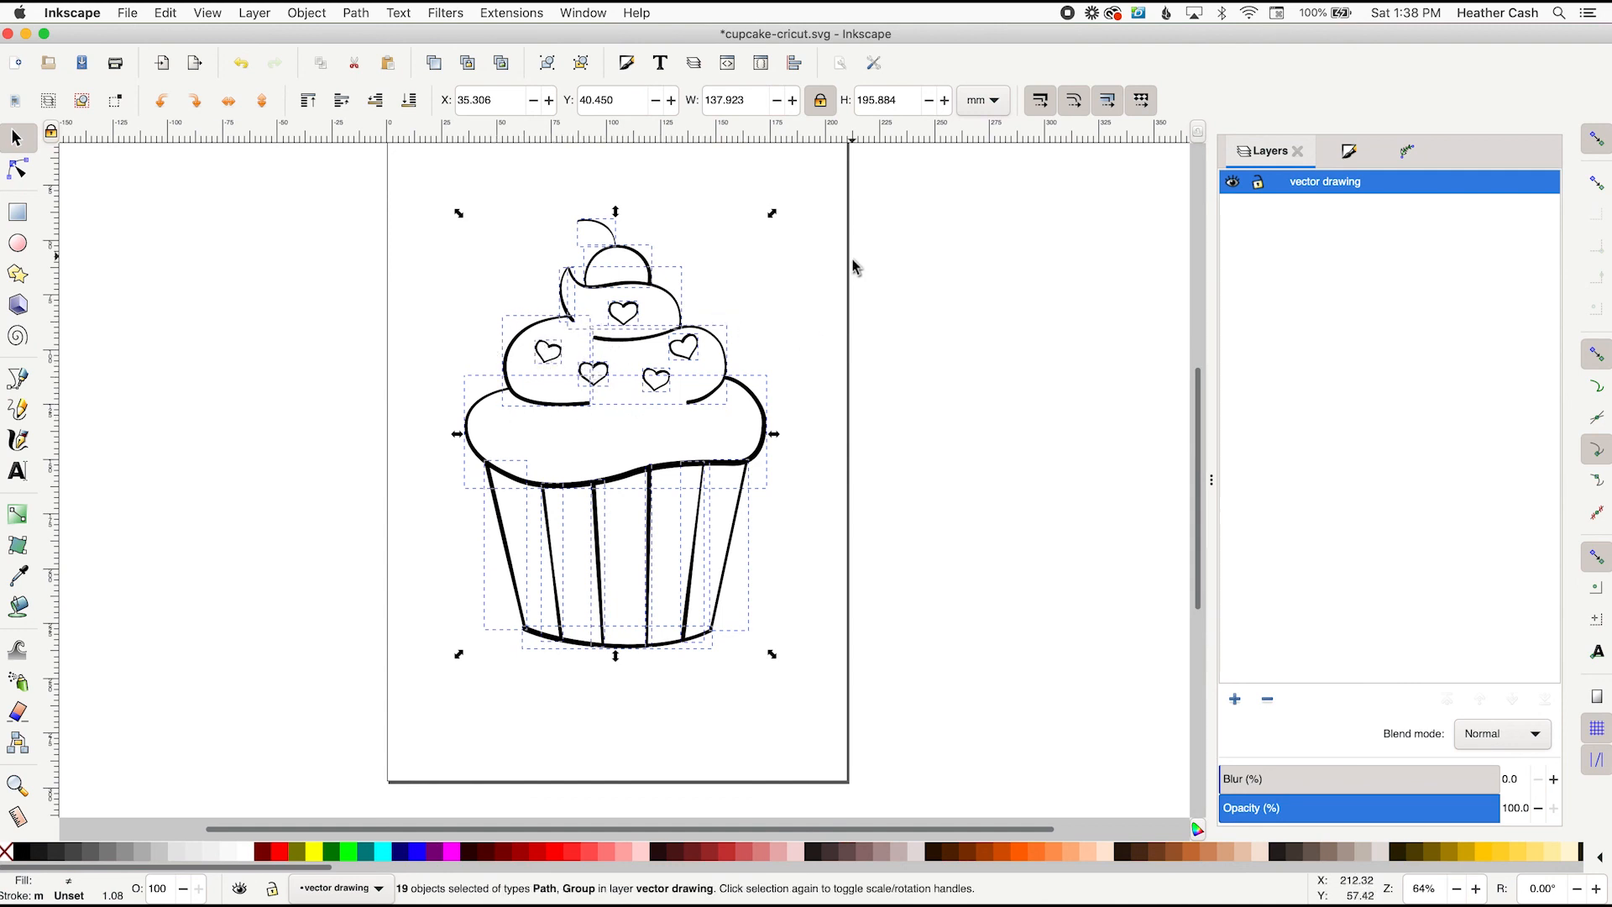
click(930, 300)
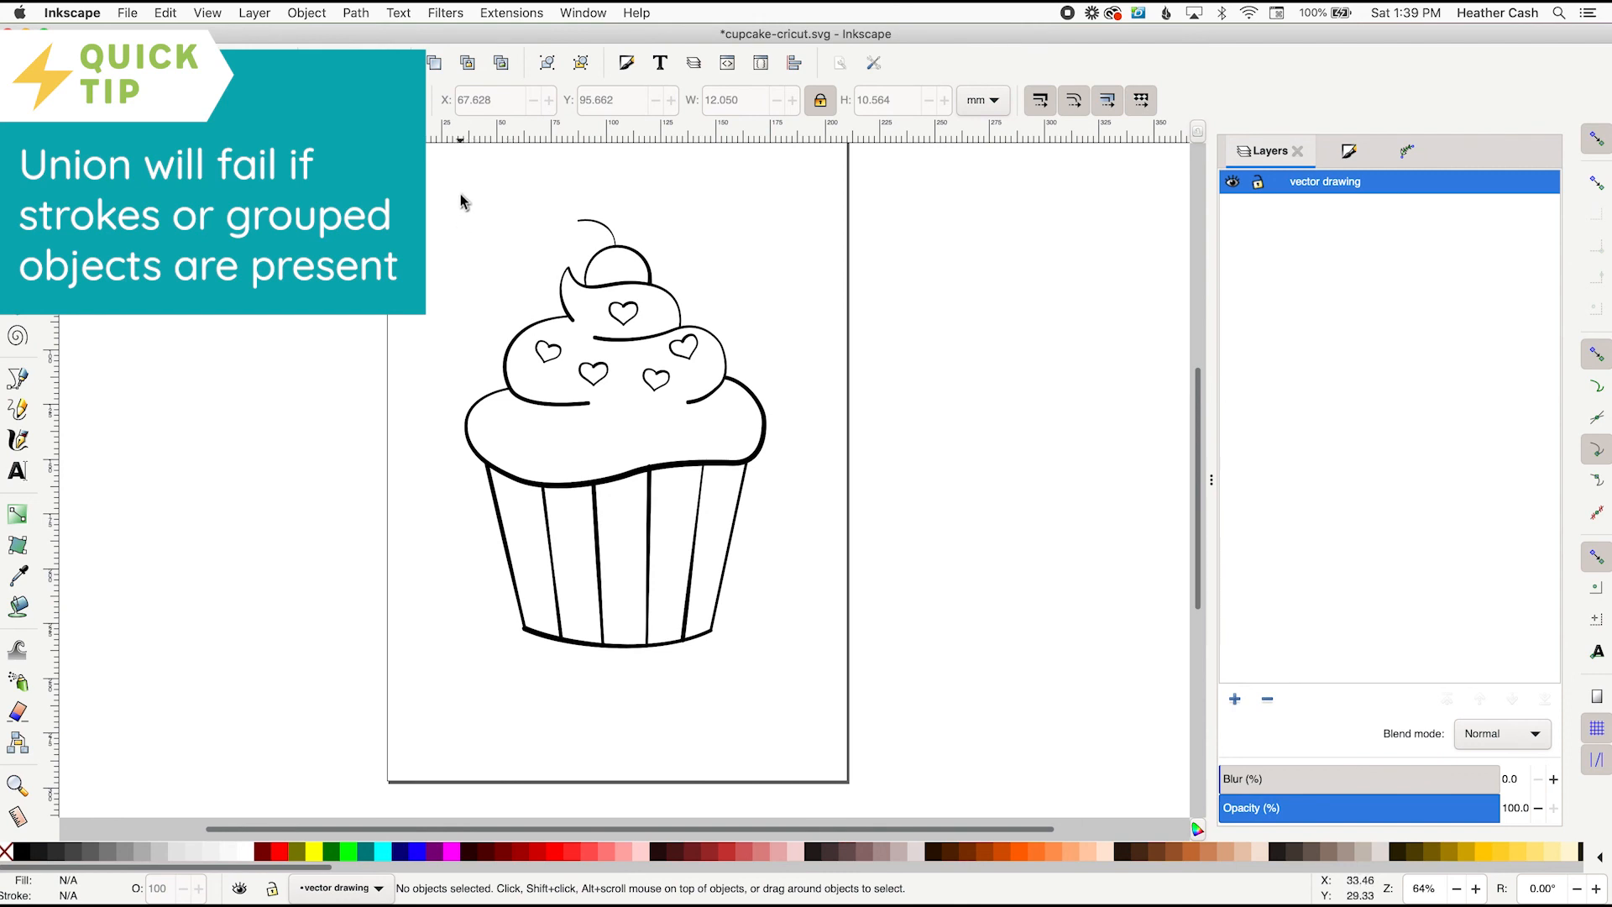
Select all the cupcake objects and ungroup them
drag(444, 190, 824, 663)
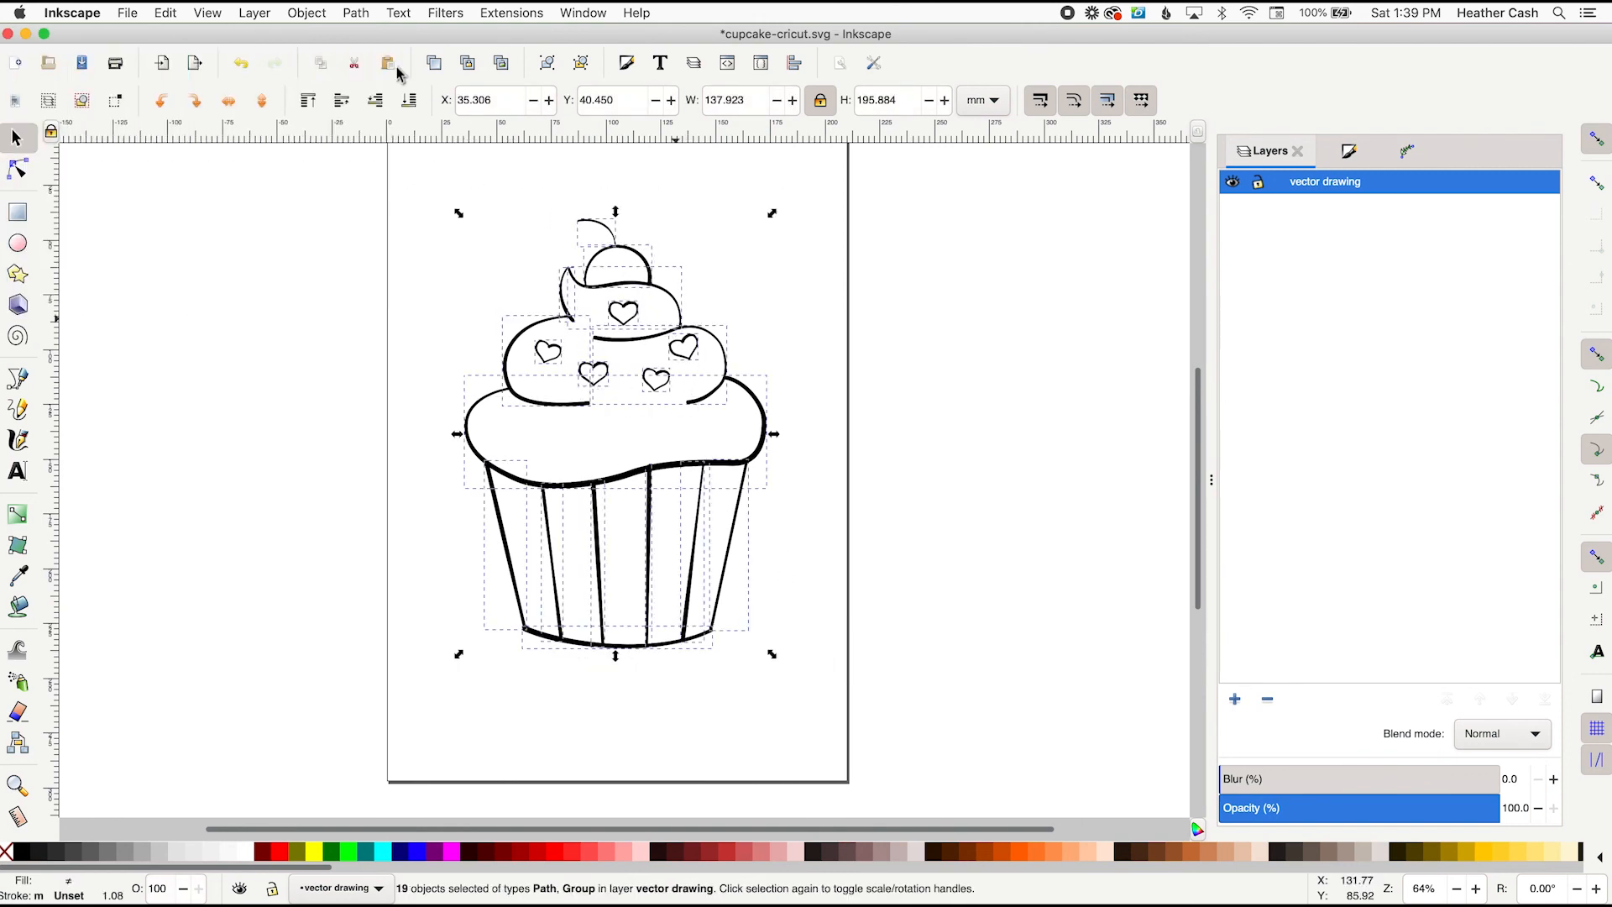
click(322, 15)
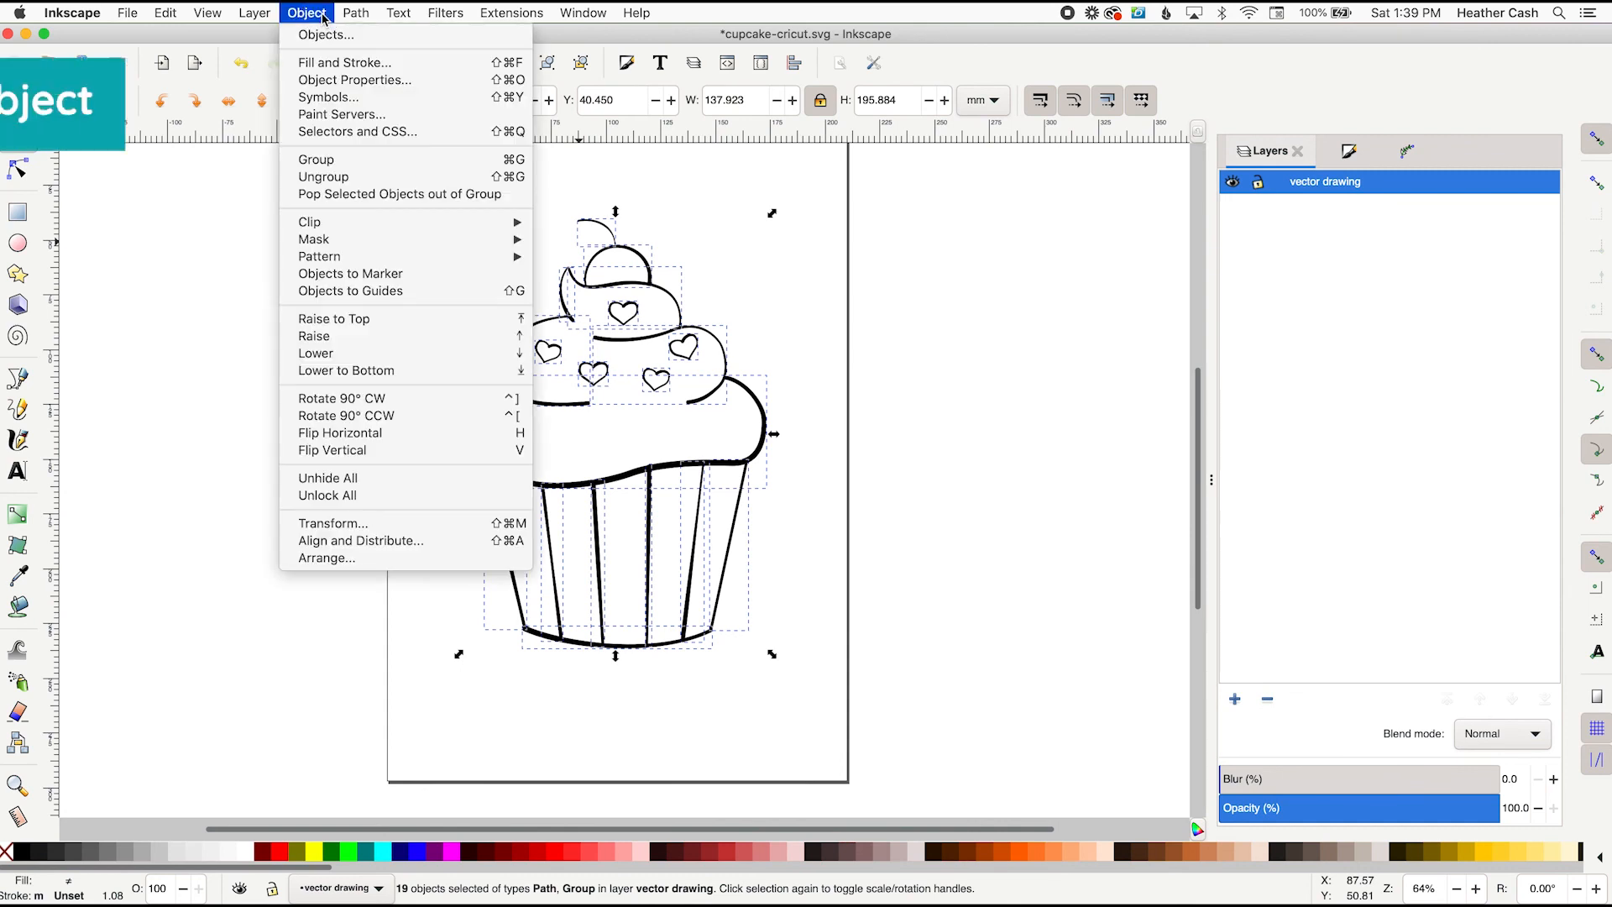
click(334, 177)
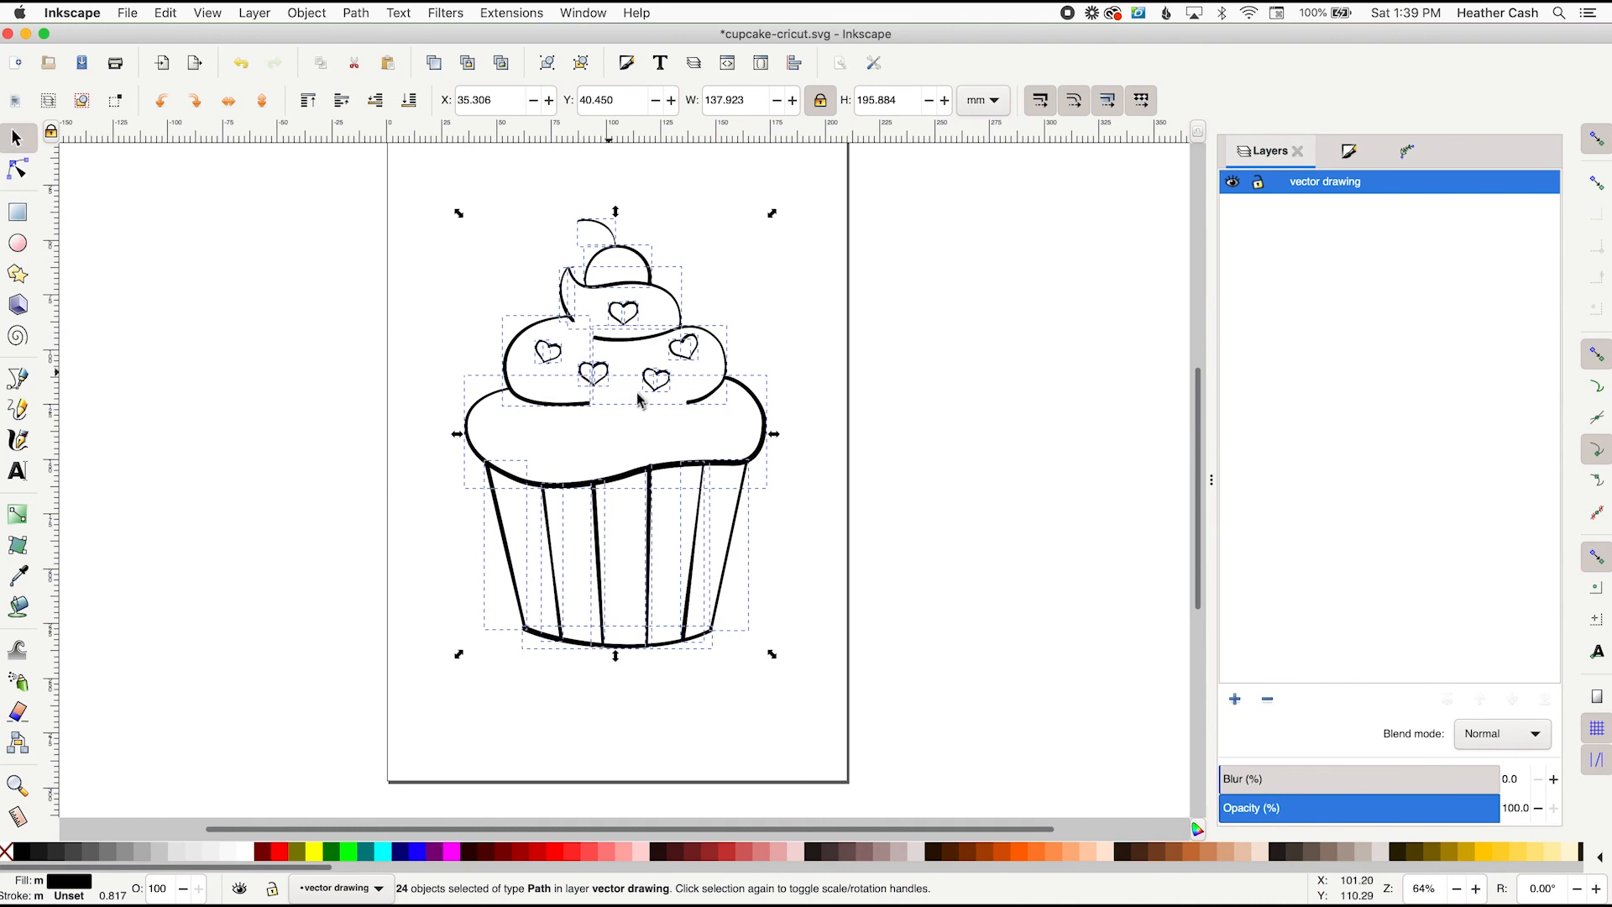
Unite all the ungrouped cupcake paths with Union and inspect the nodes of the merged path
click(356, 13)
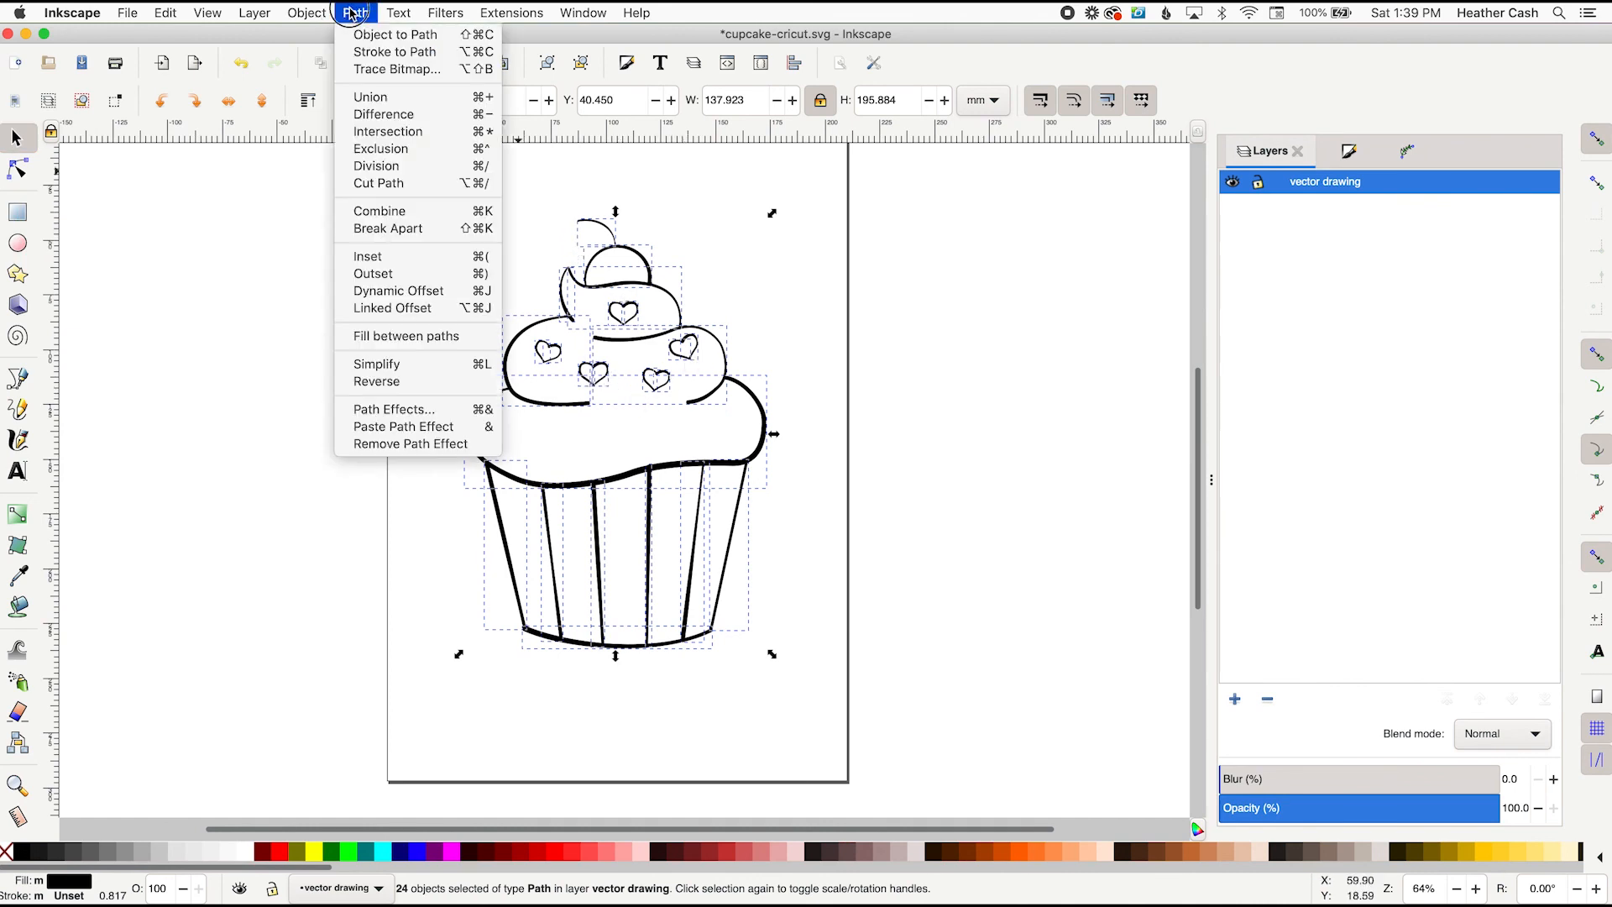
click(408, 99)
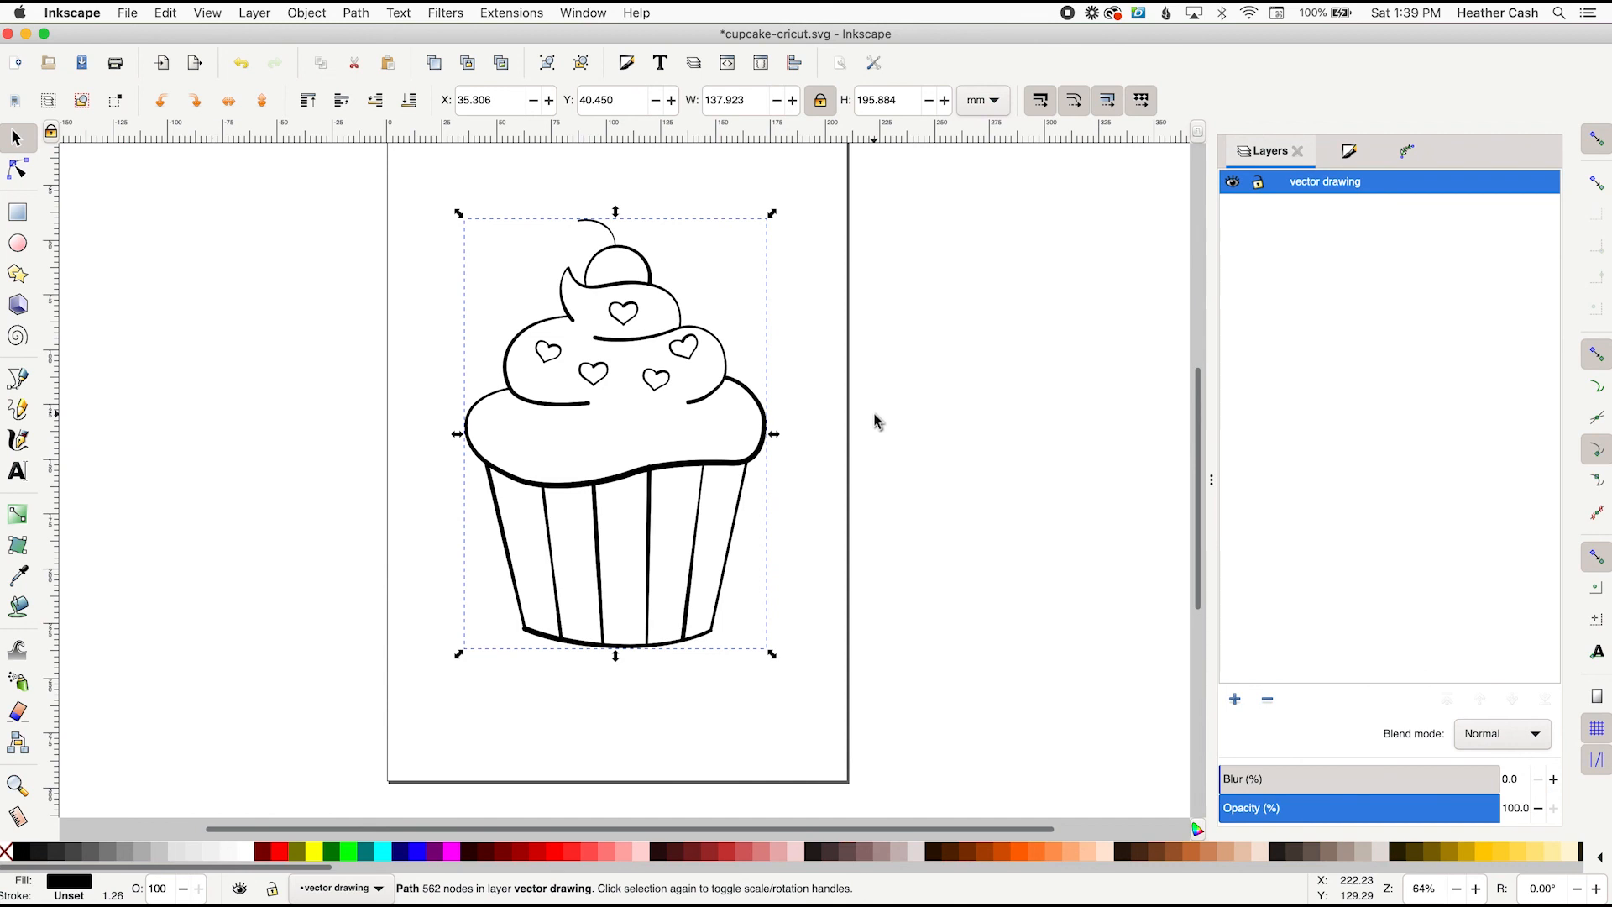
click(17, 169)
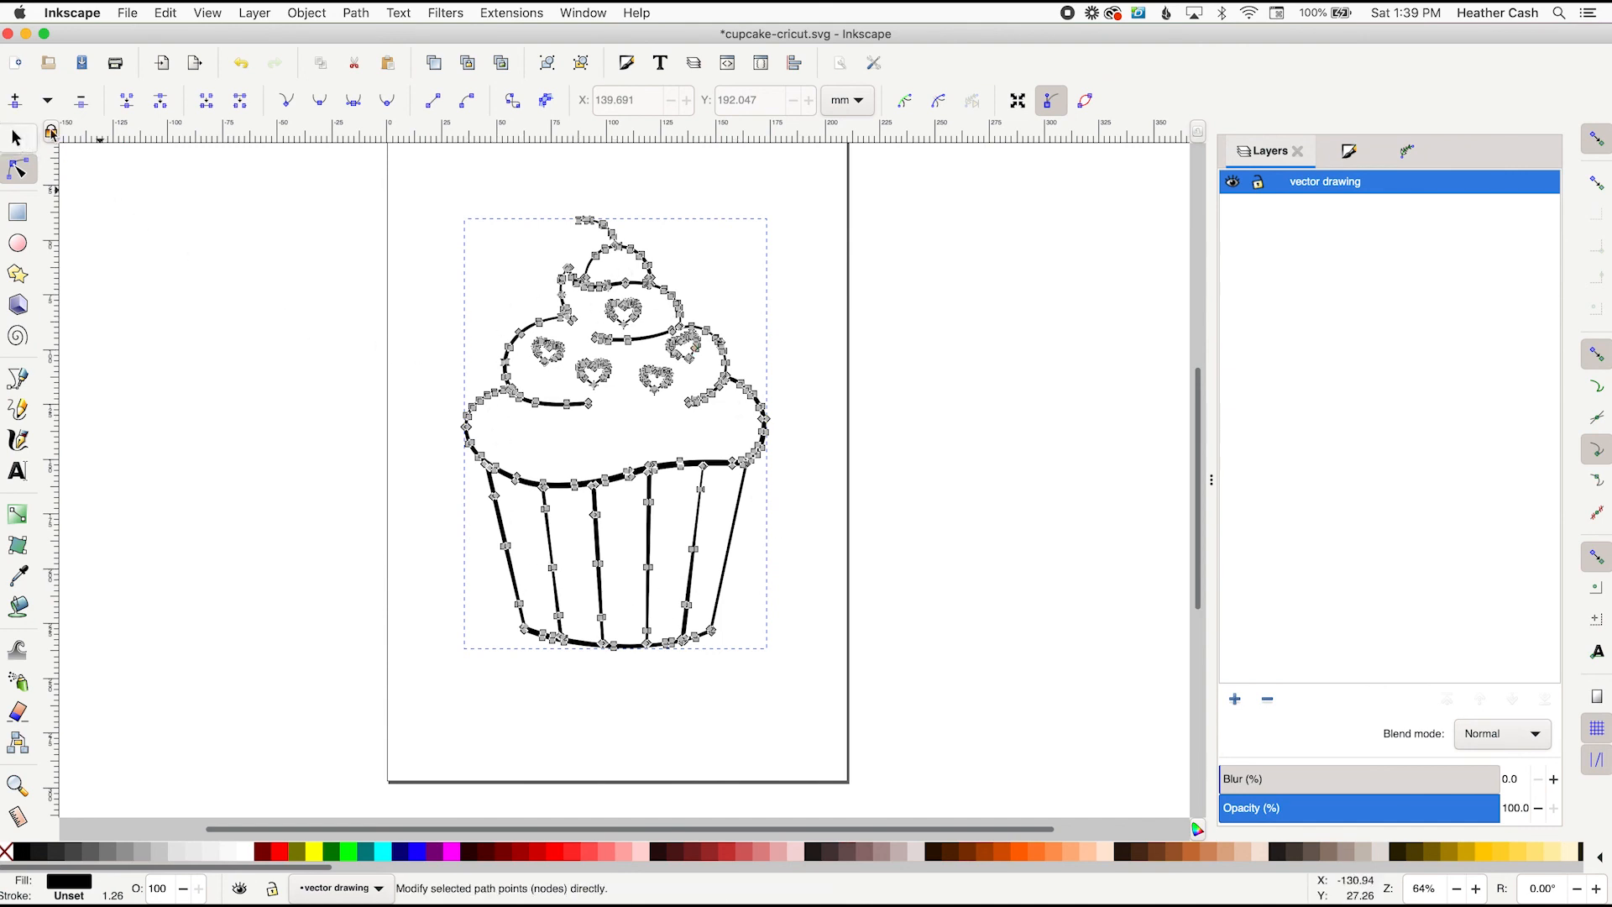
key(s)
click(1038, 514)
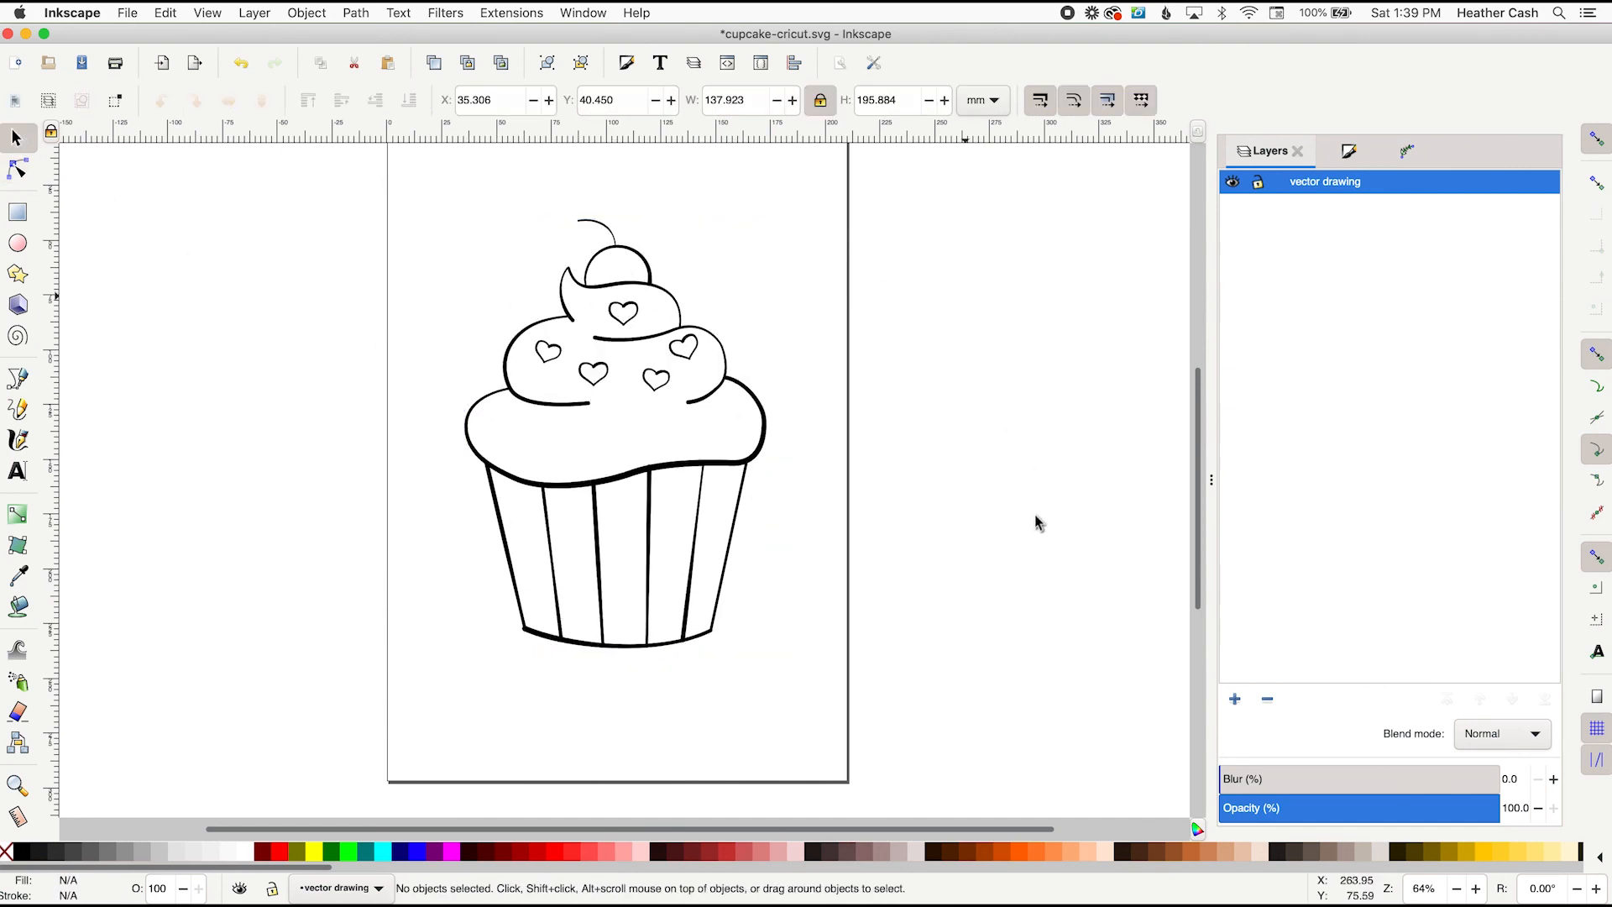
Move the merged cupcake to about X 38.6, Y 40.0 mm and save the document
click(758, 454)
drag(743, 462, 702, 441)
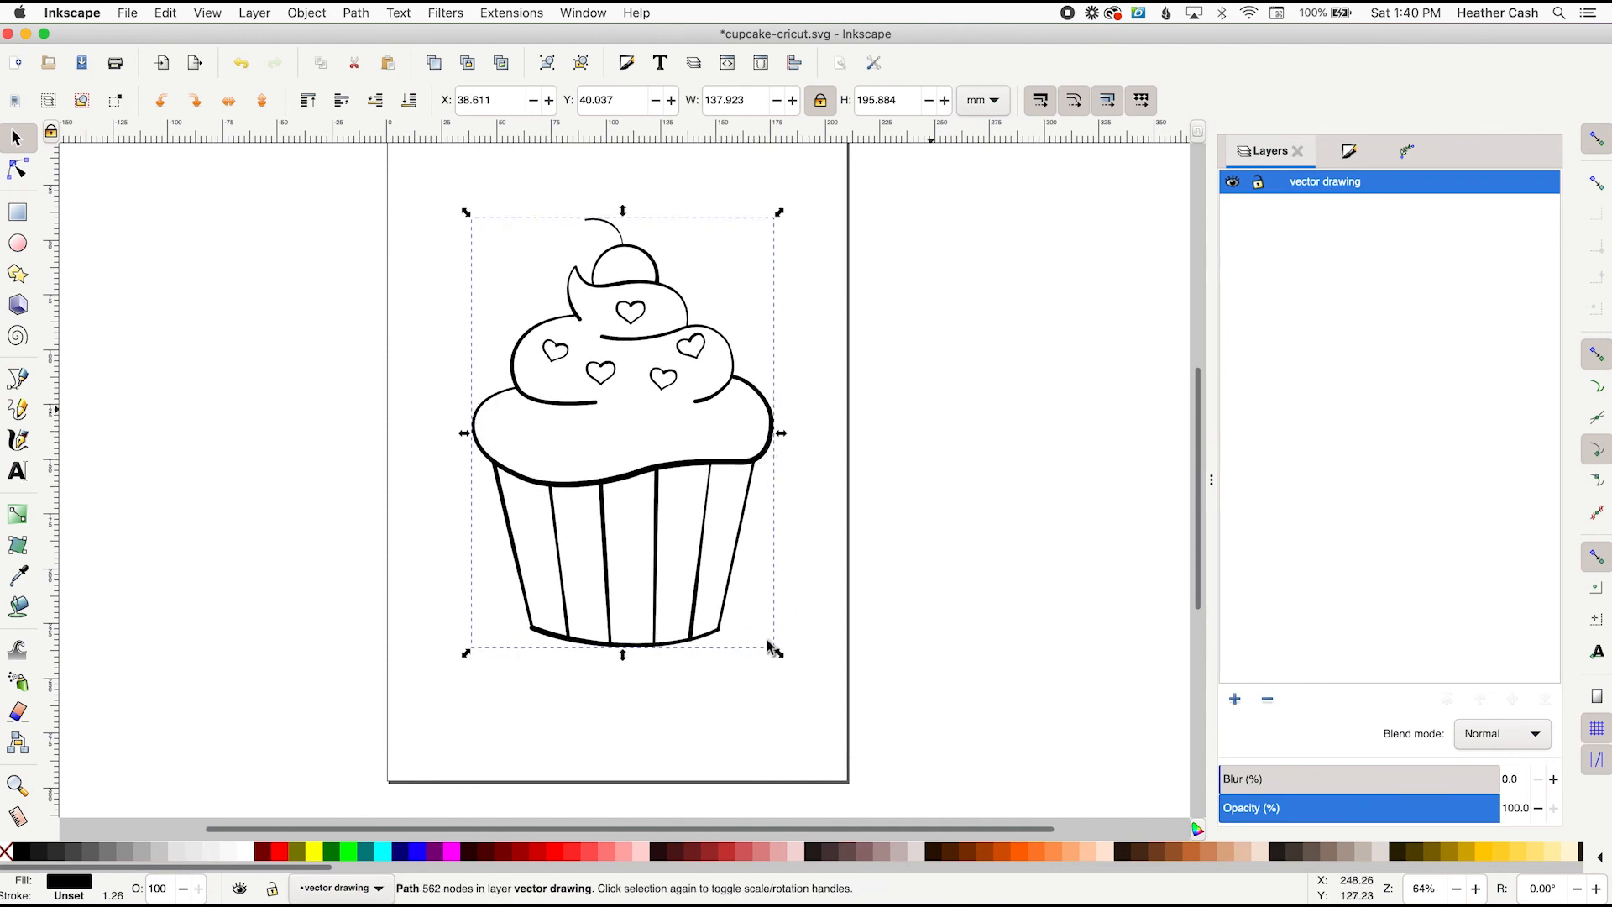
click(663, 209)
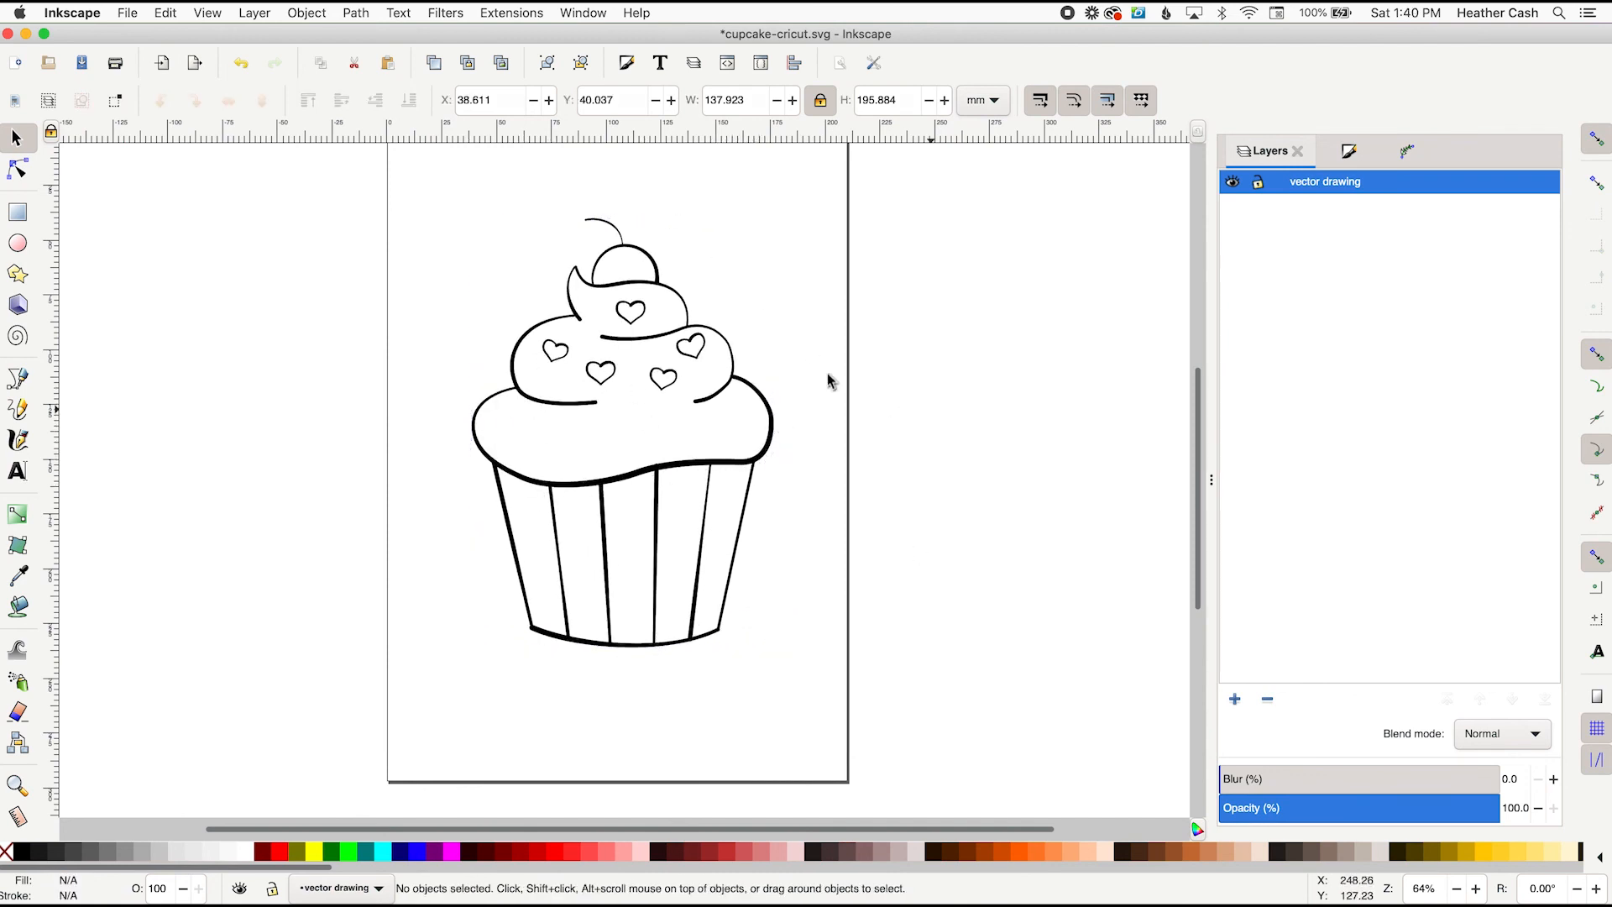
click(77, 68)
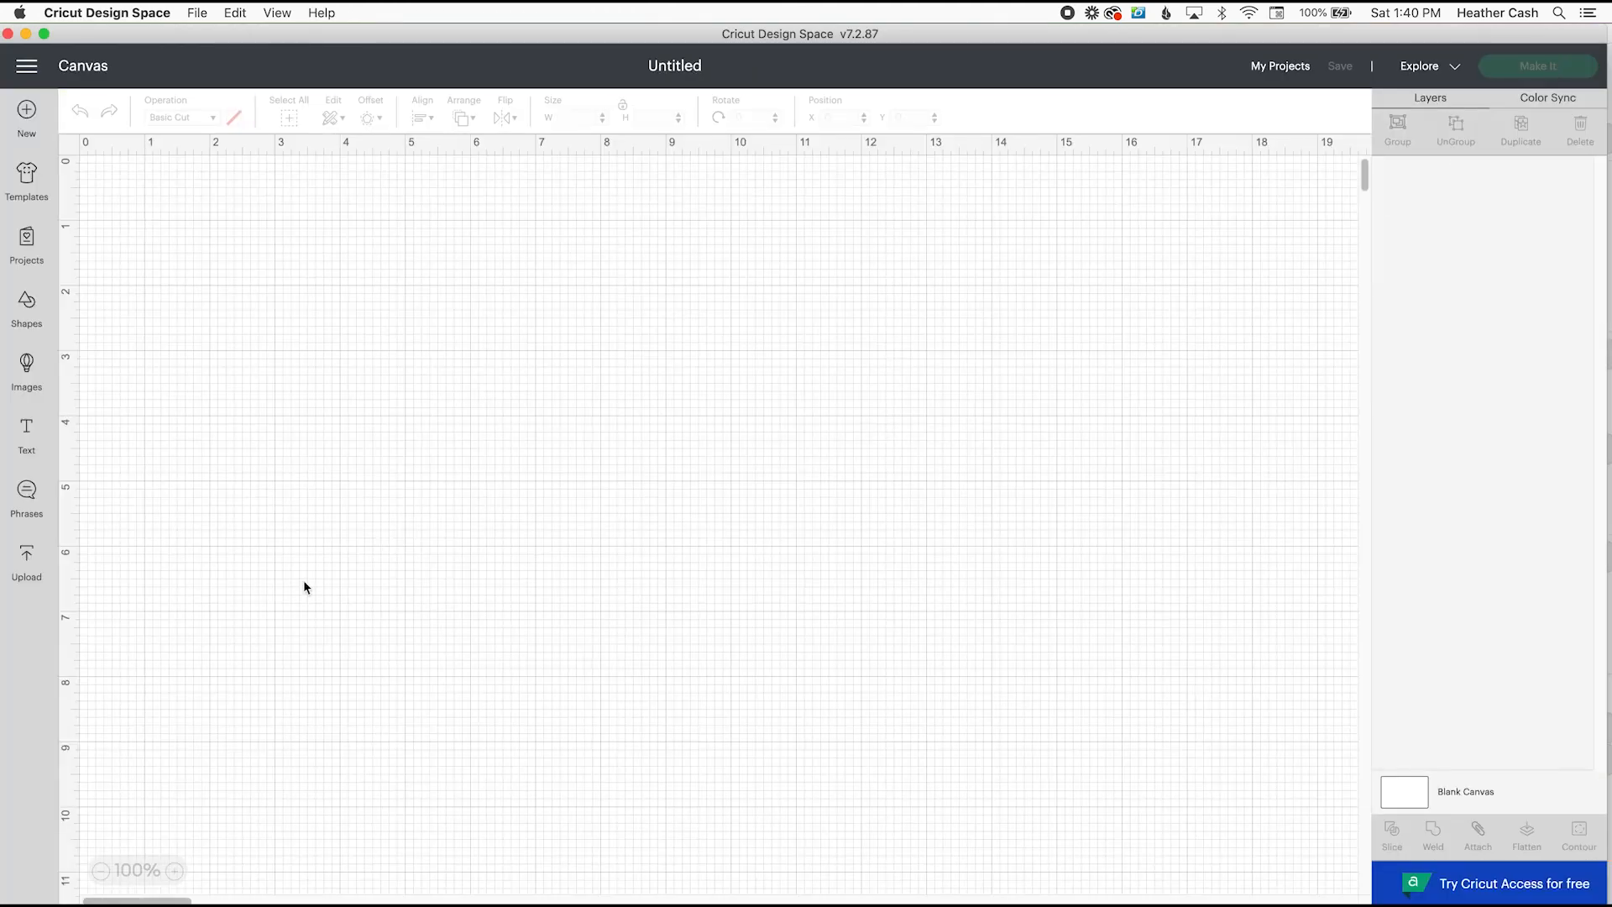
In Cricut Design Space, upload the cupcake-cricut image and place it on the canvas at about X 7.27, Y 0.965
click(27, 564)
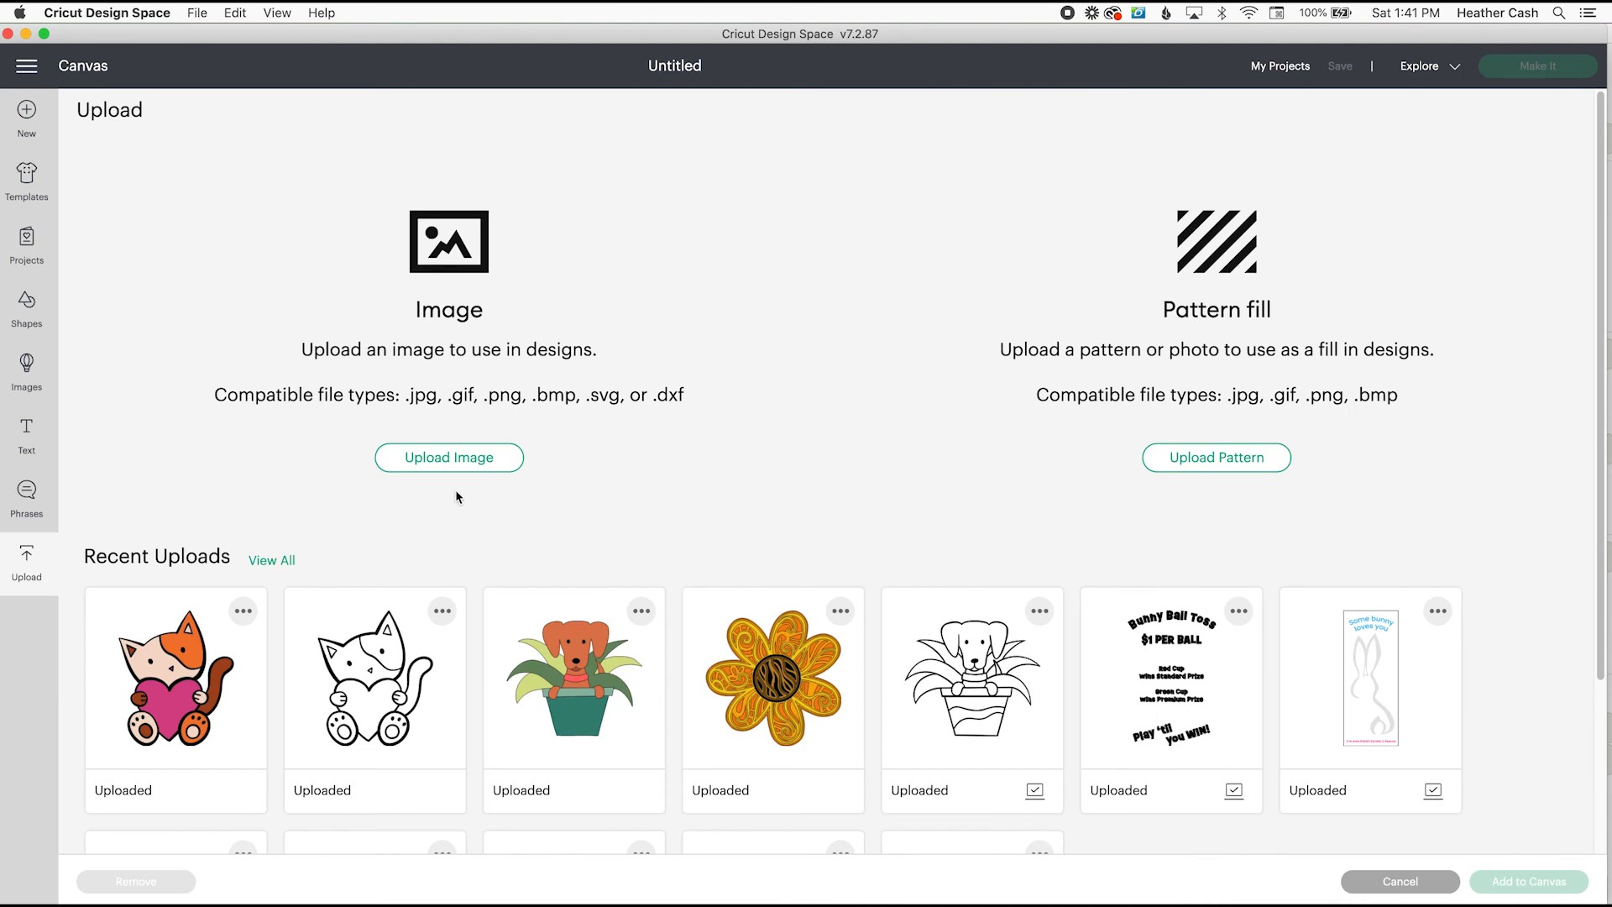
click(459, 468)
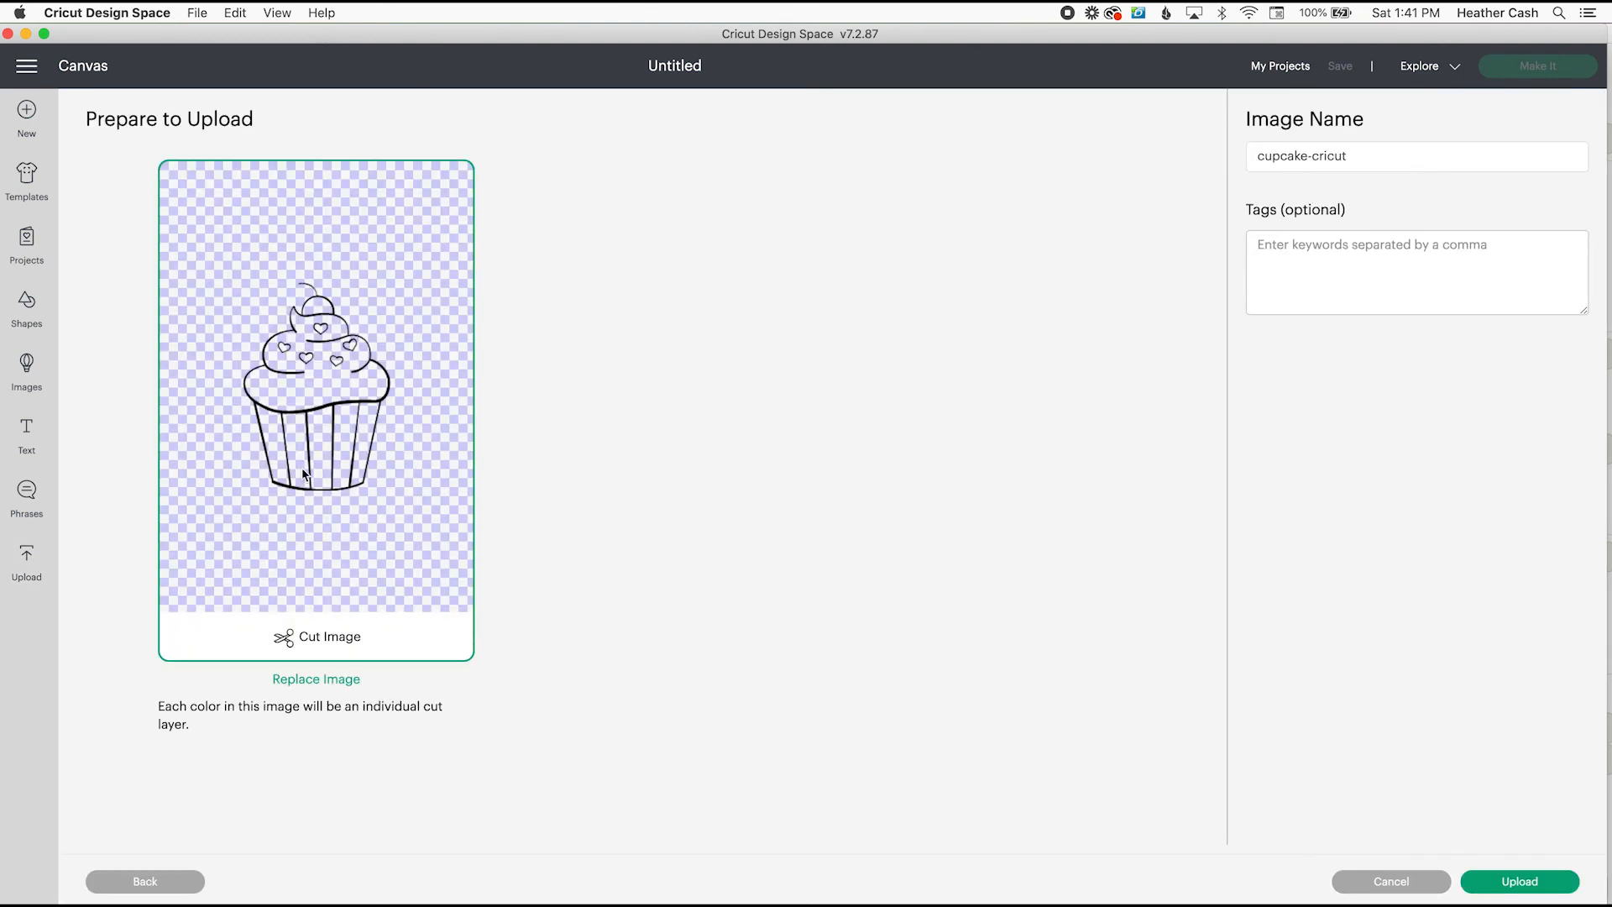
click(1518, 882)
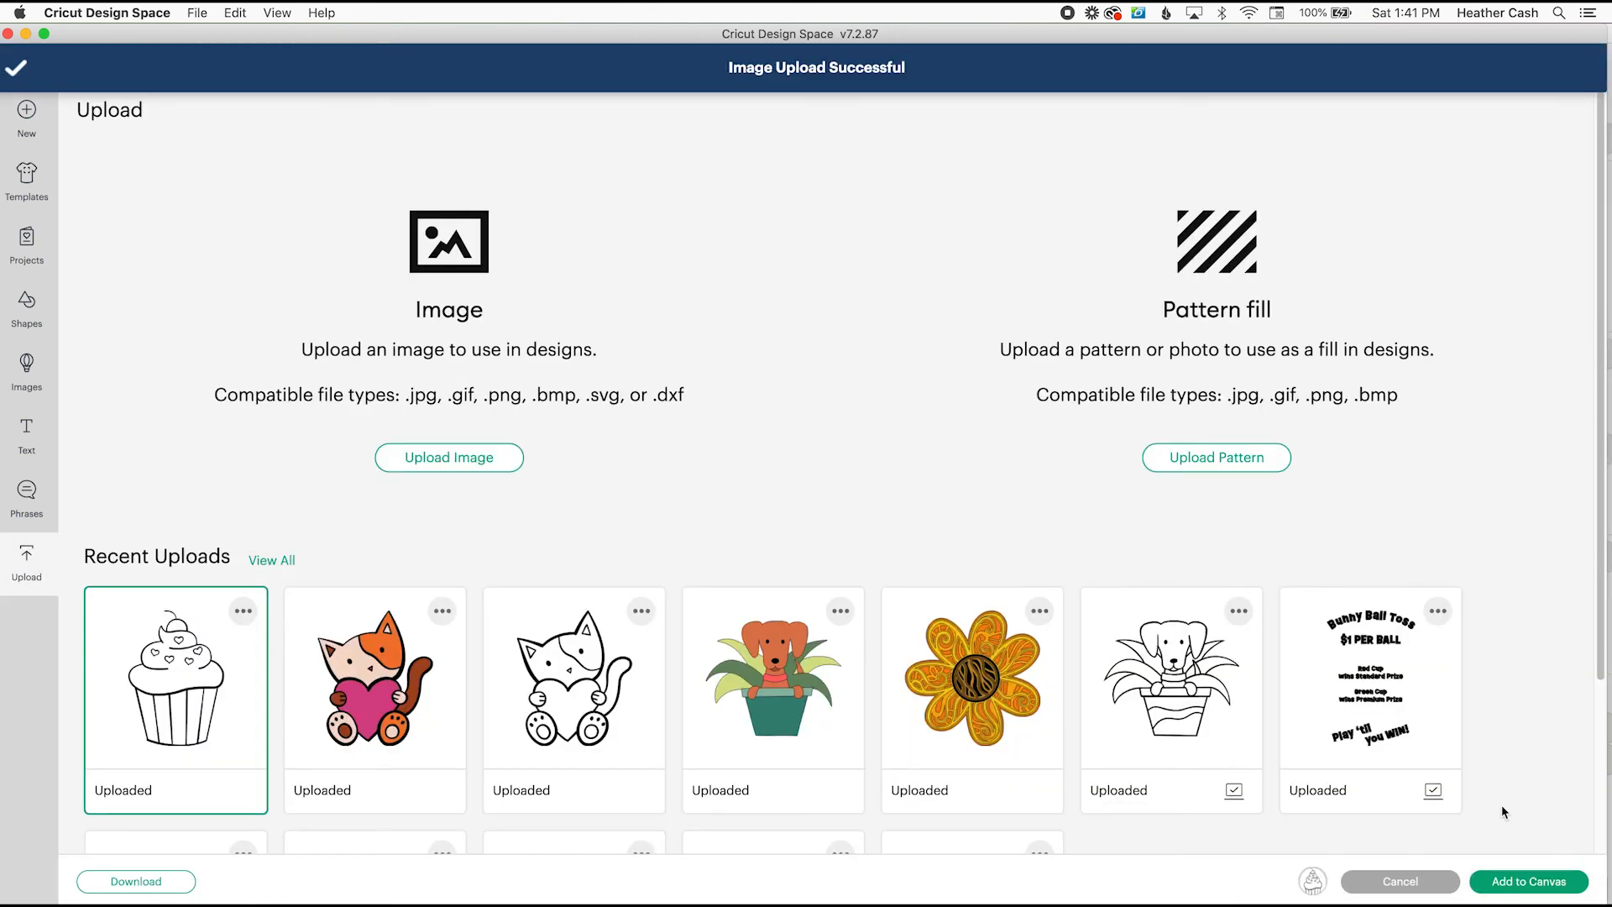
click(1532, 889)
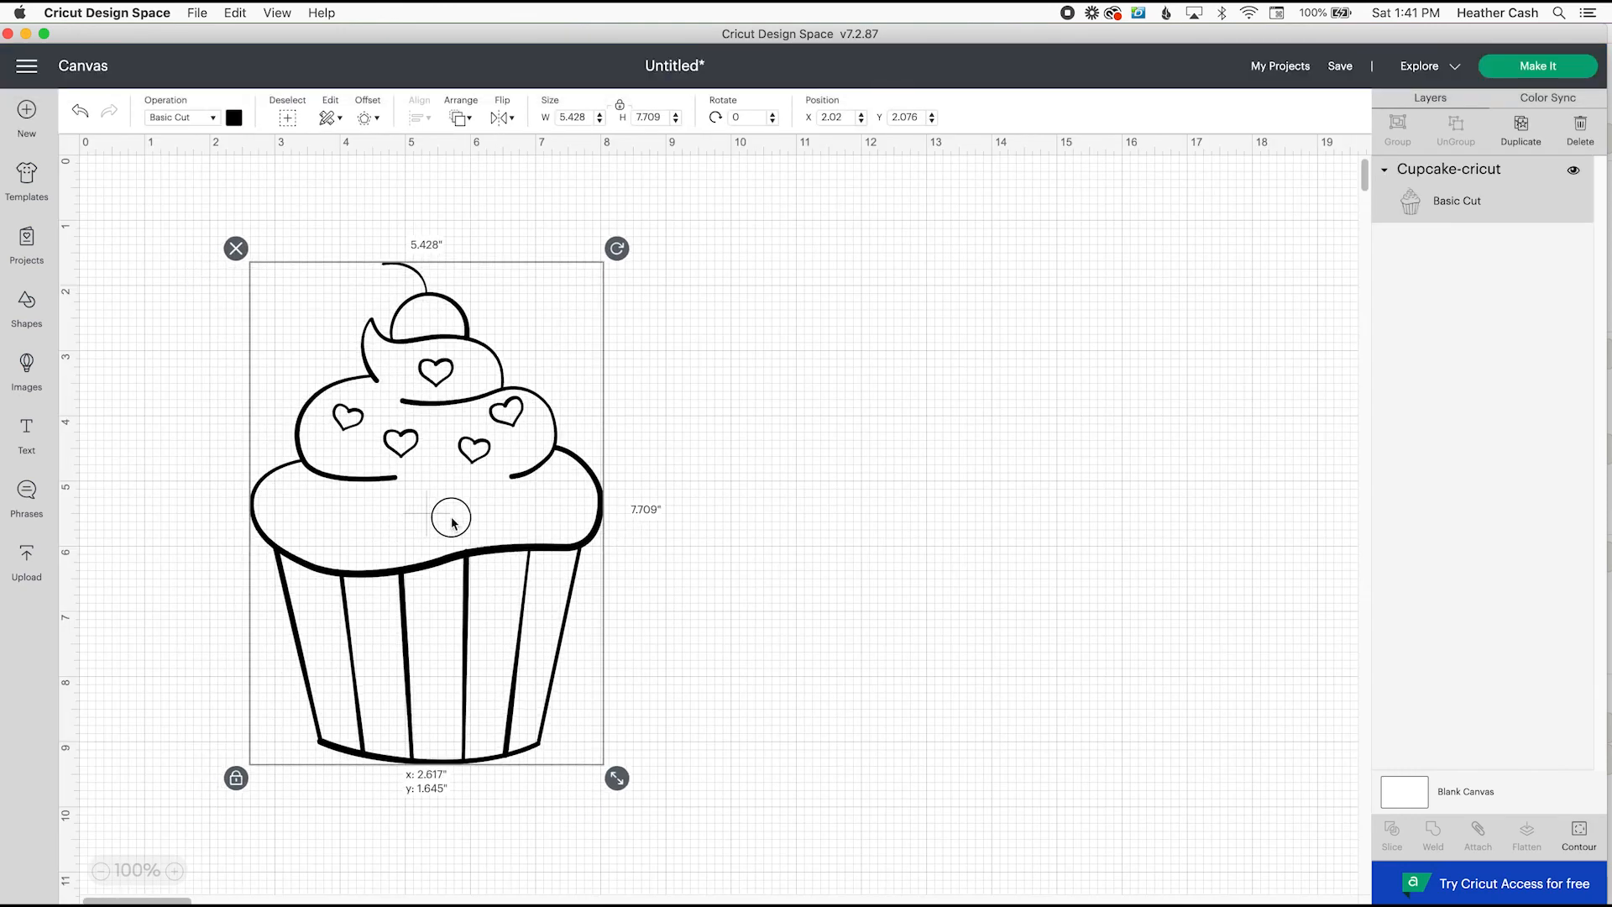
drag(451, 522, 755, 479)
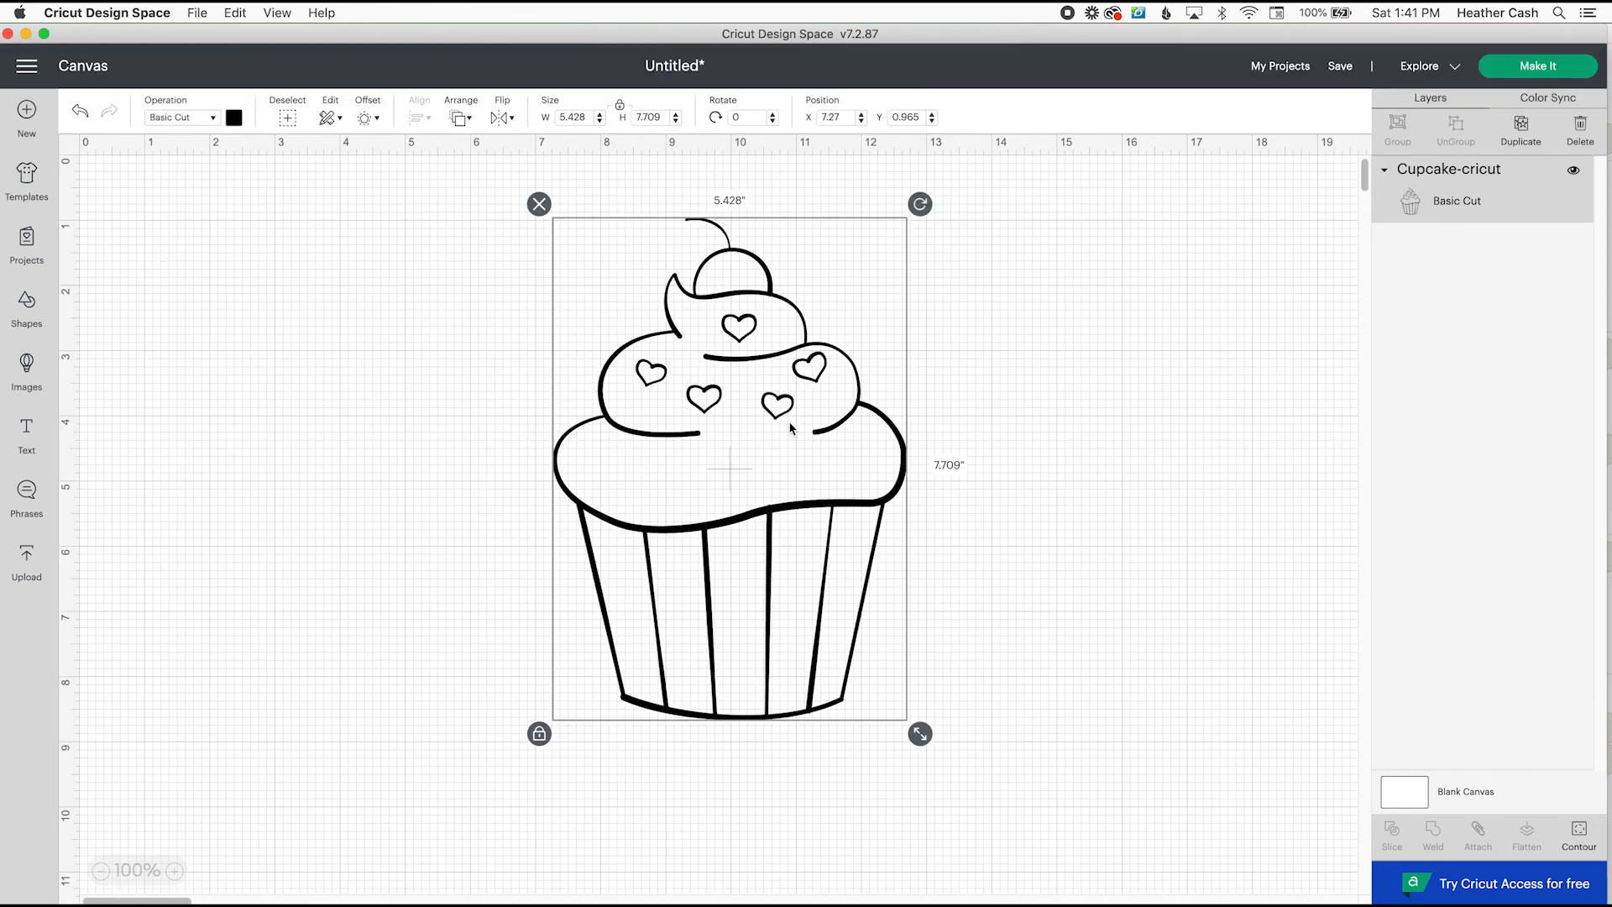